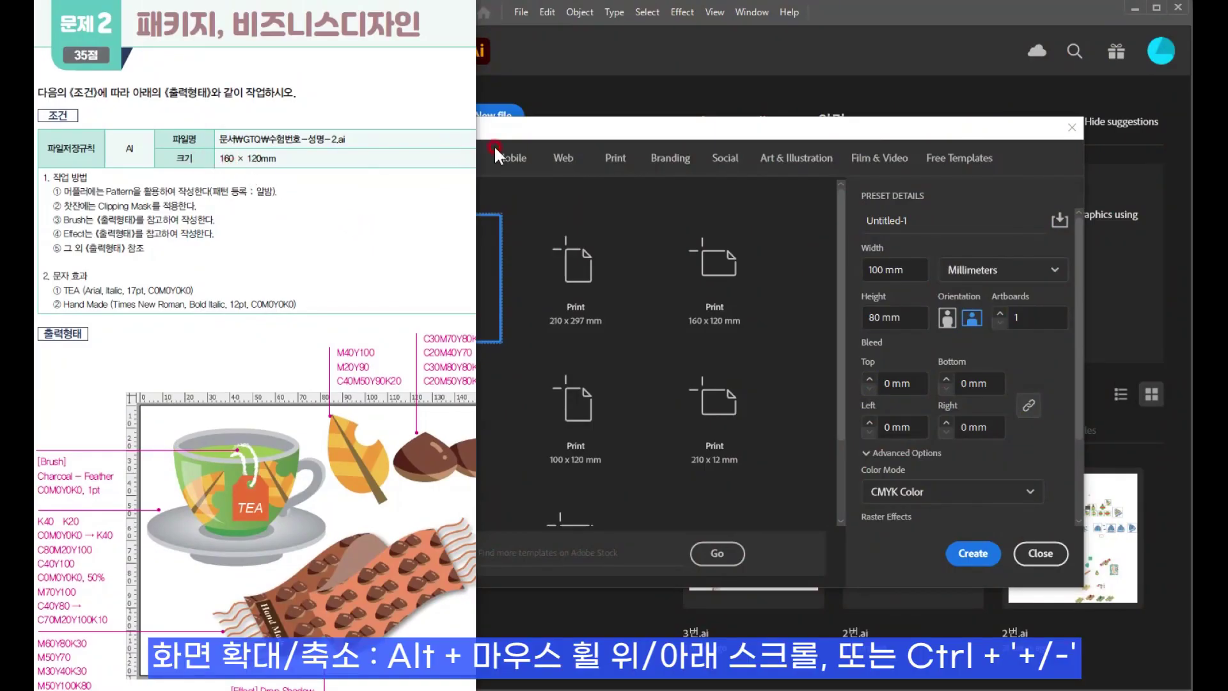
- Create a CMYK print document 160 mm wide and 120 mm high
{"action": "left_click", "coordinate": [516, 135]}
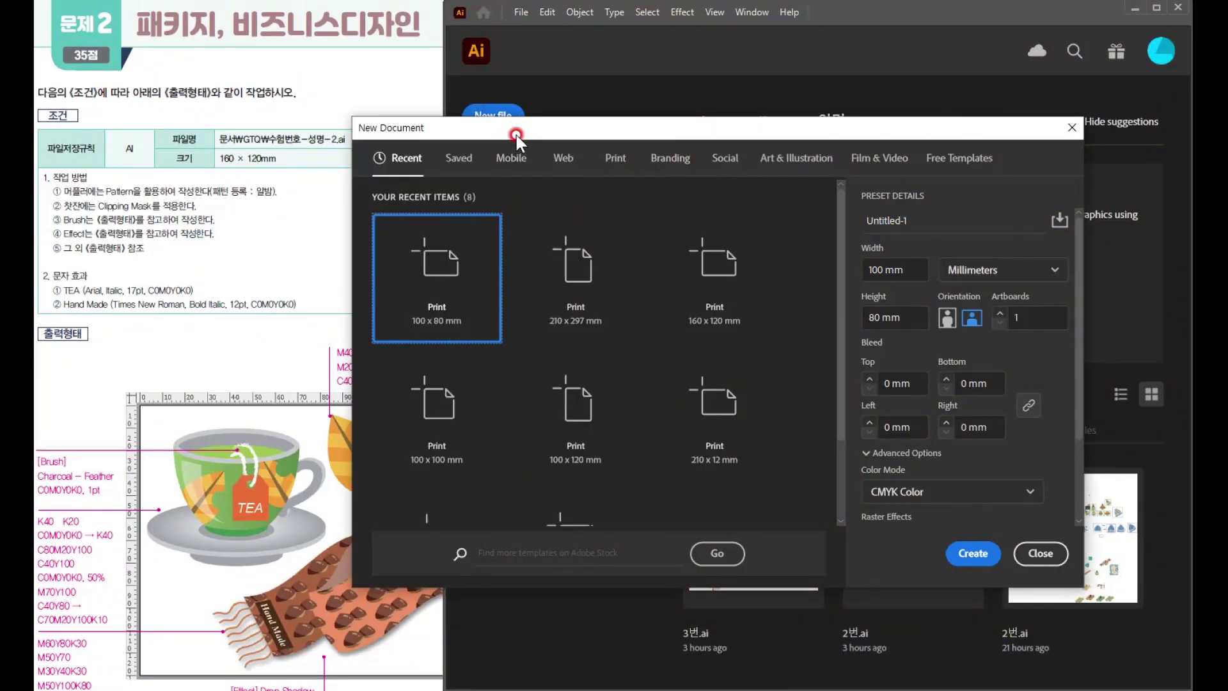
{"action": "left_click", "coordinate": [914, 269]}
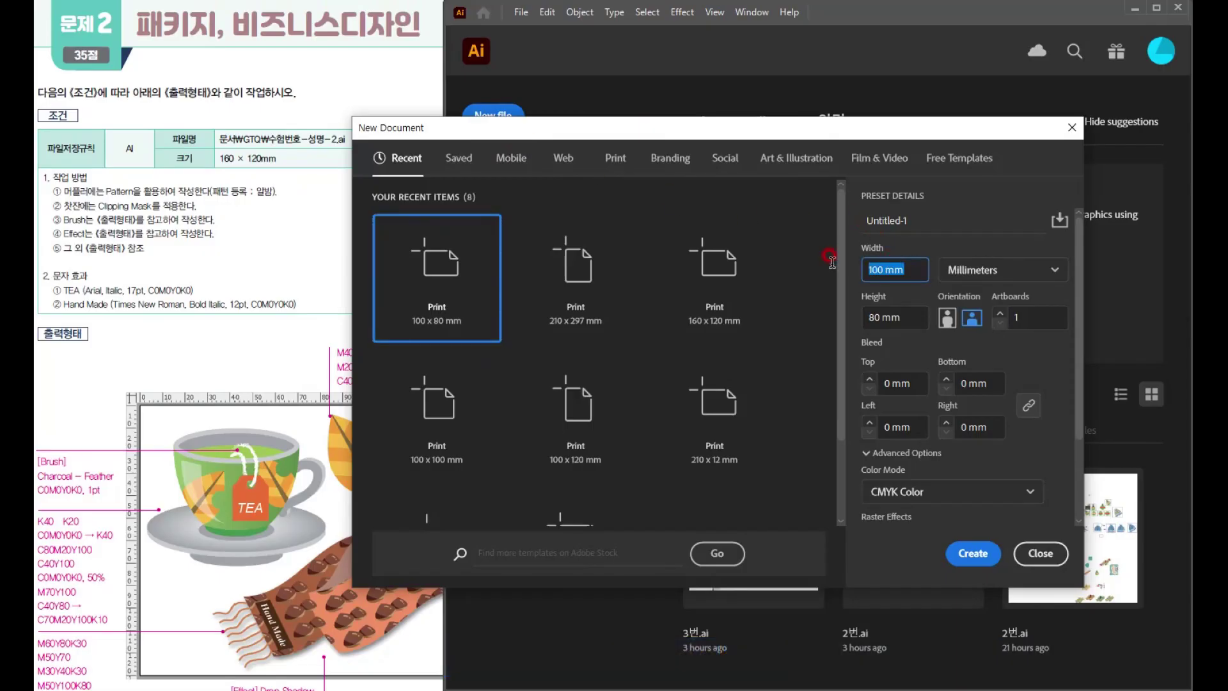
{"action": "type", "text": "160"}
{"action": "key", "text": "Tab"}
{"action": "type", "text": "120"}
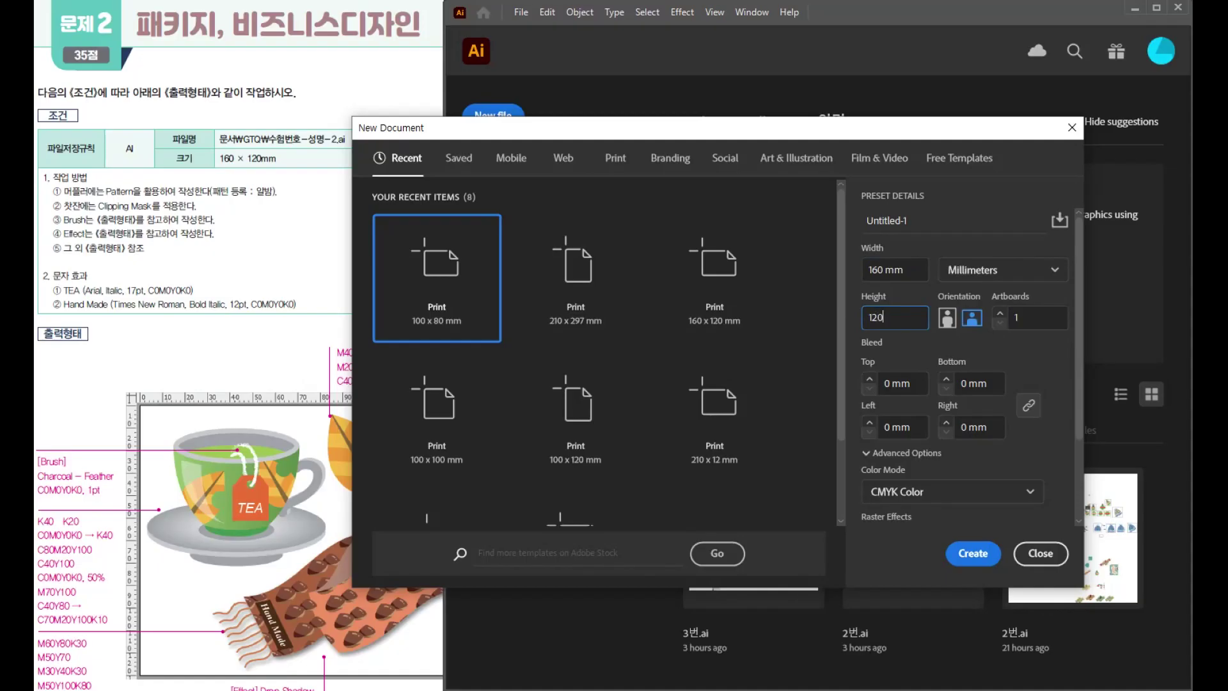
{"action": "scroll", "coordinate": [935, 464], "scroll_direction": "down", "scroll_amount": 2}
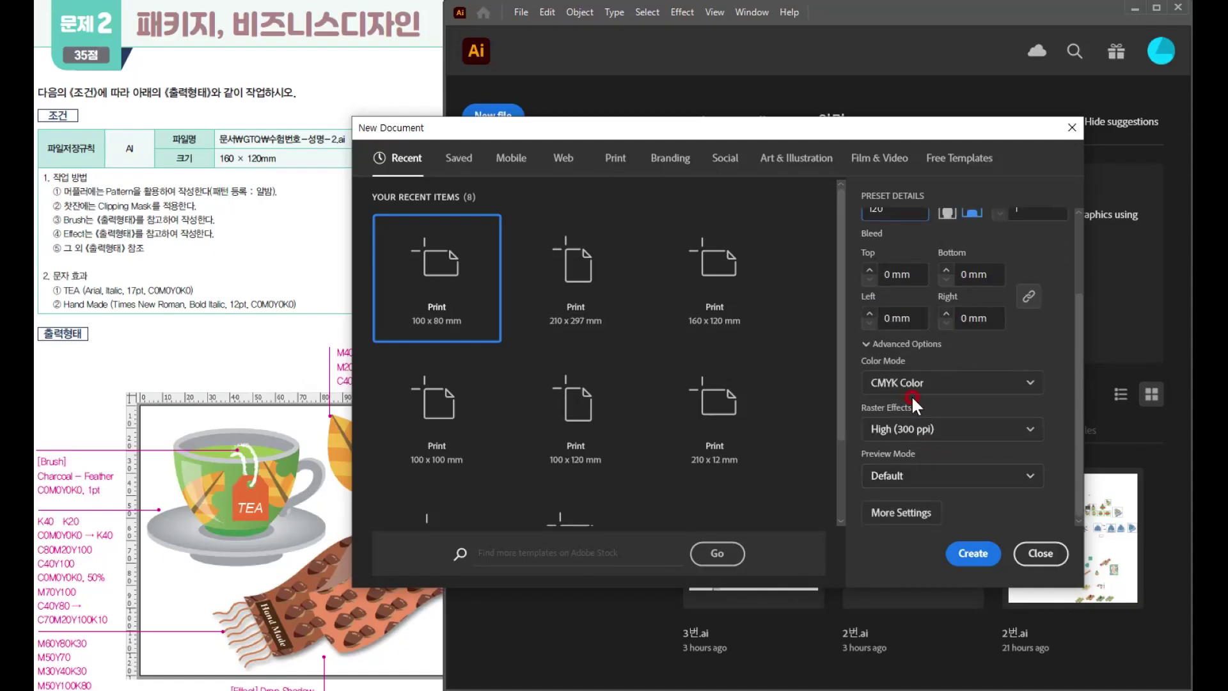
{"action": "left_click", "coordinate": [967, 558]}
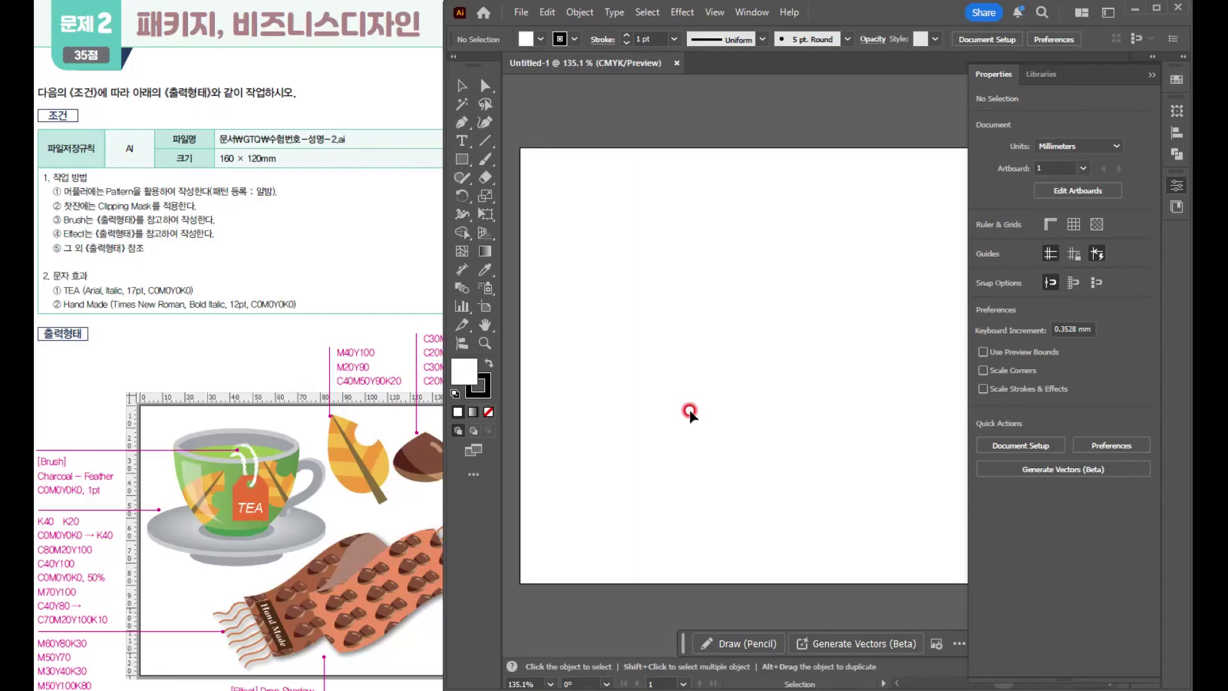
- Show the rulers, collapse the Properties panel and open the Swatches panel
{"action": "key", "text": "ctrl+r"}
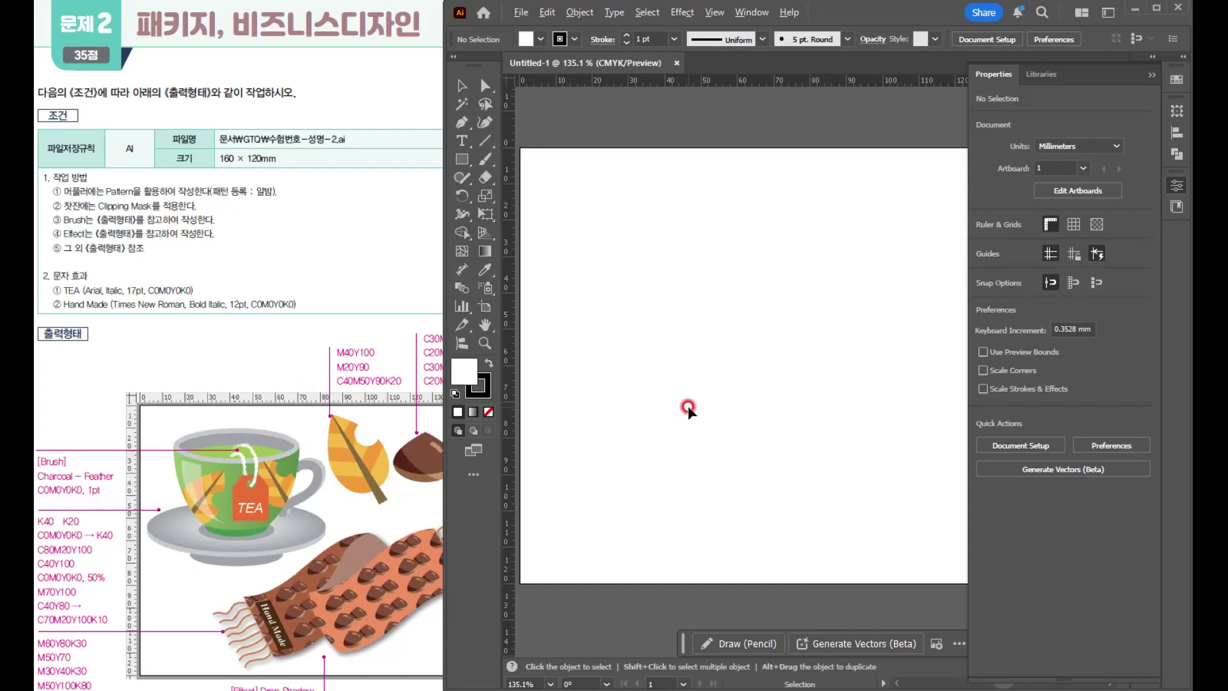
{"action": "left_click", "coordinate": [1153, 75]}
{"action": "left_click", "coordinate": [762, 200]}
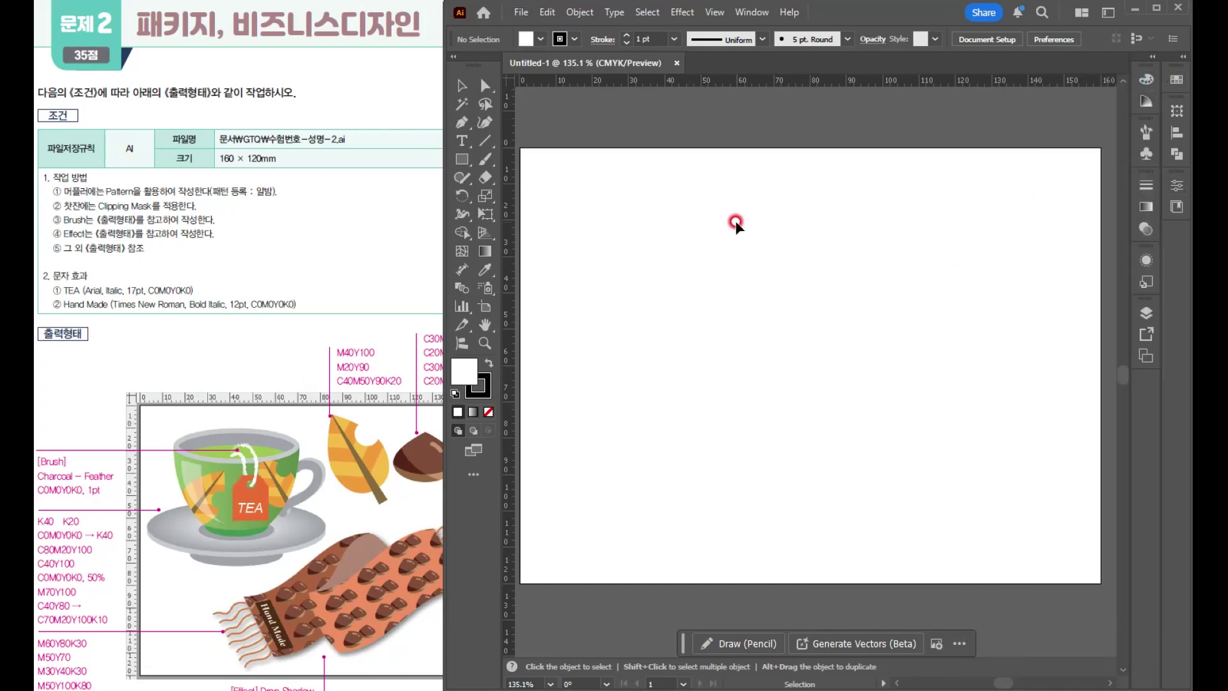
{"action": "left_click", "coordinate": [1177, 57]}
{"action": "left_click", "coordinate": [1177, 56]}
{"action": "left_click", "coordinate": [1168, 79]}
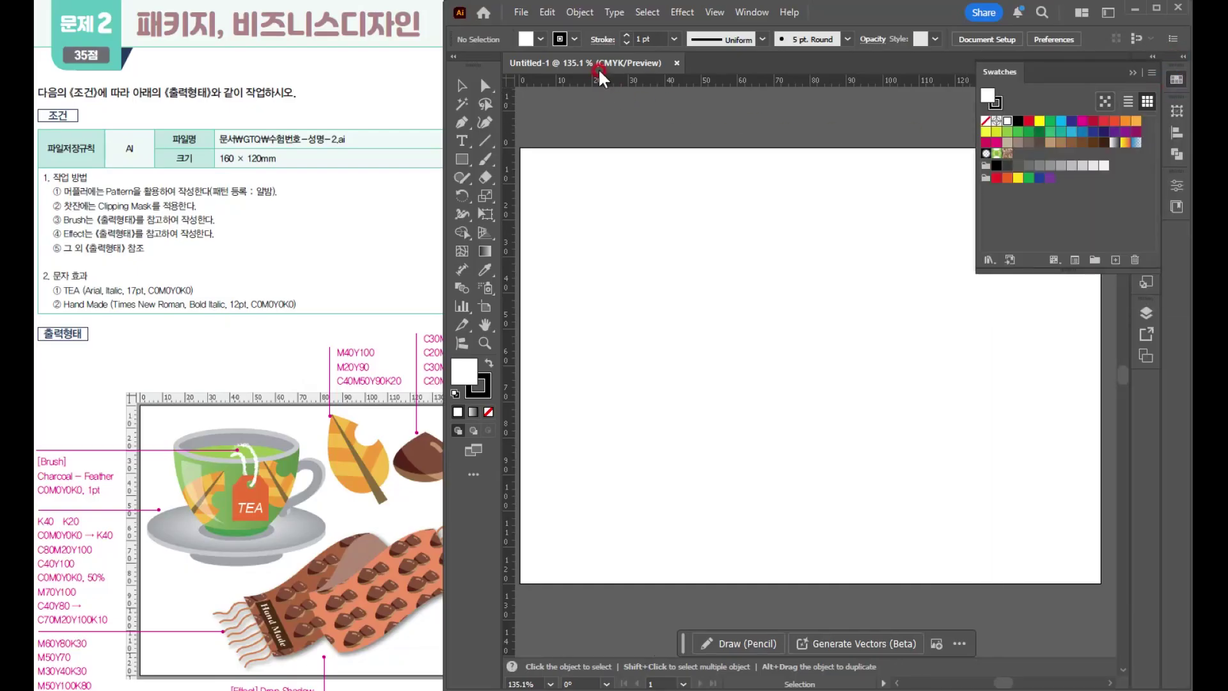
- Save the document on the computer in the GTQ folder as 수험번호-성명-2.ai
{"action": "left_click", "coordinate": [523, 11]}
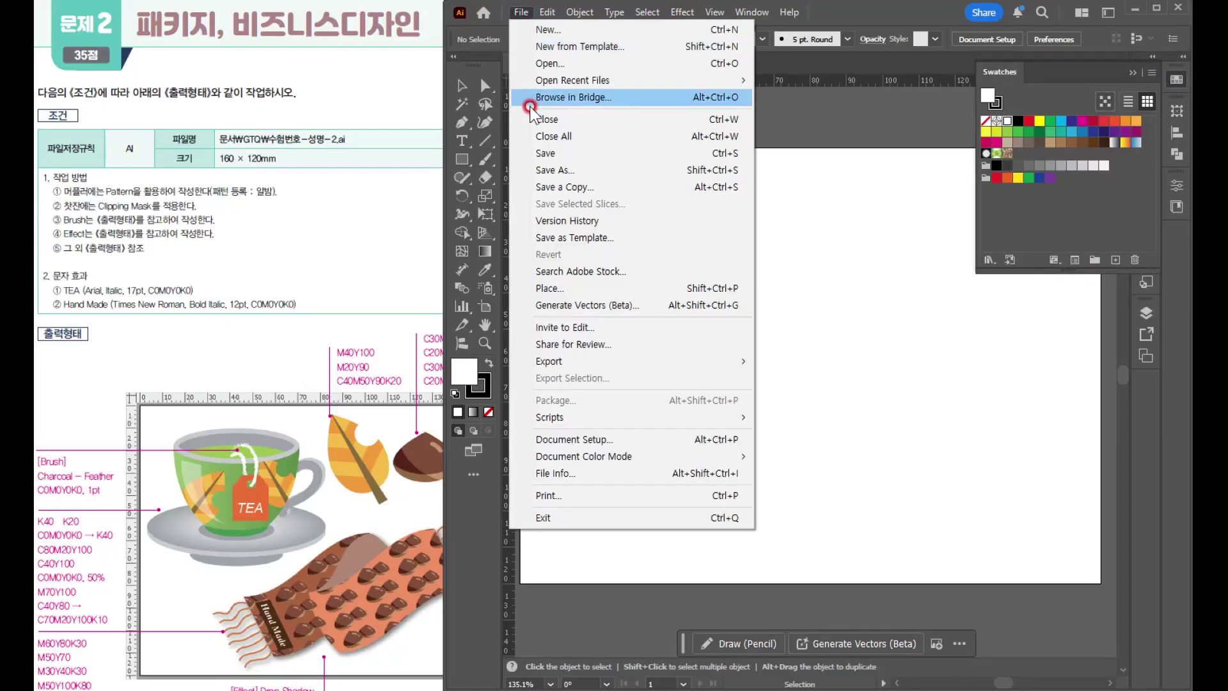
{"action": "left_click", "coordinate": [542, 172]}
{"action": "left_click", "coordinate": [623, 460]}
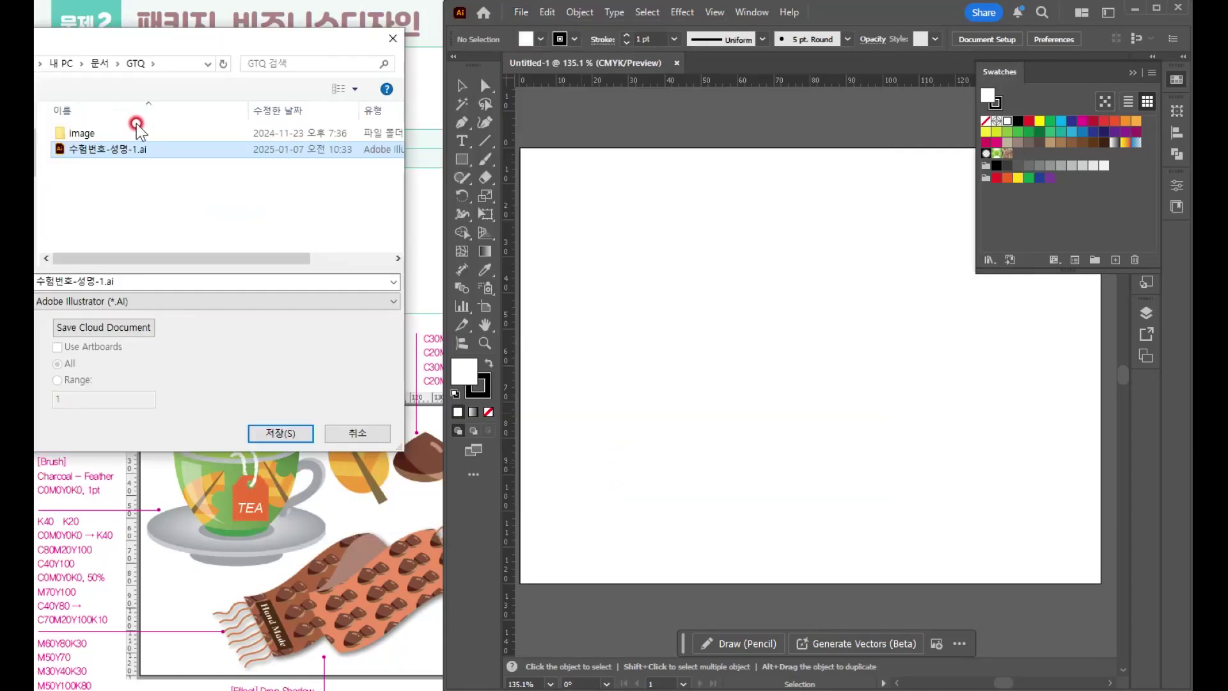
{"action": "left_click", "coordinate": [113, 280]}
{"action": "left_click_drag", "start_coordinate": [100, 279], "coordinate": [107, 279]}
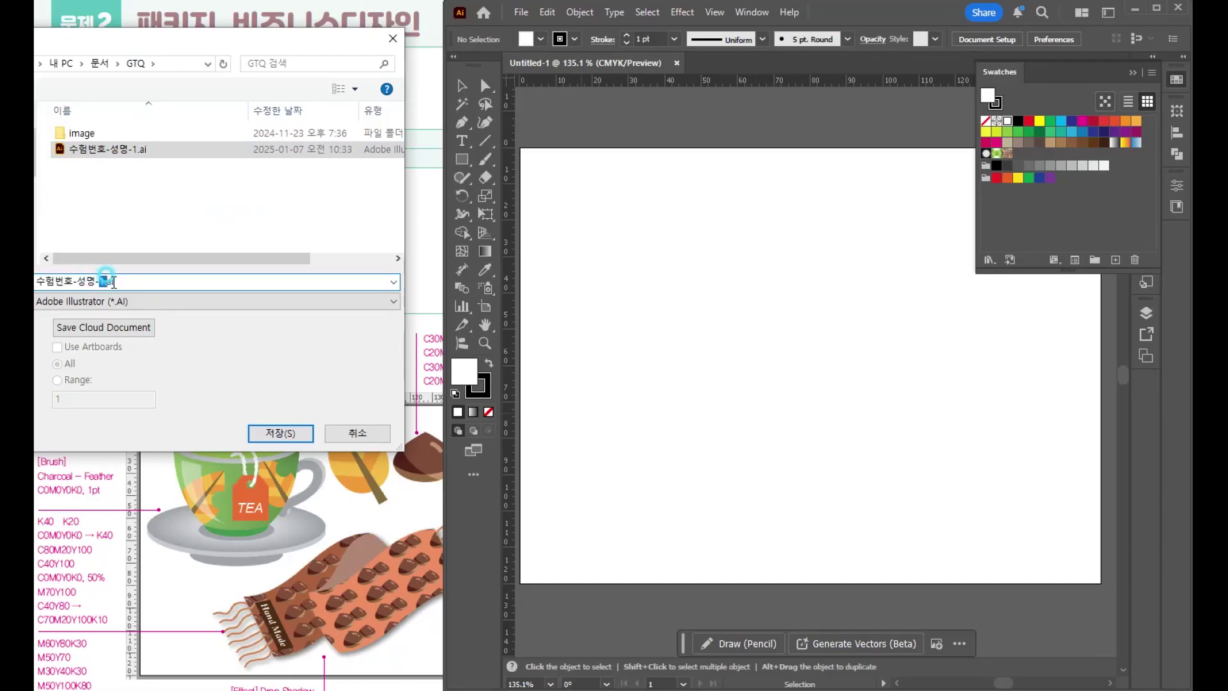
{"action": "type", "text": "2"}
{"action": "left_click", "coordinate": [280, 432]}
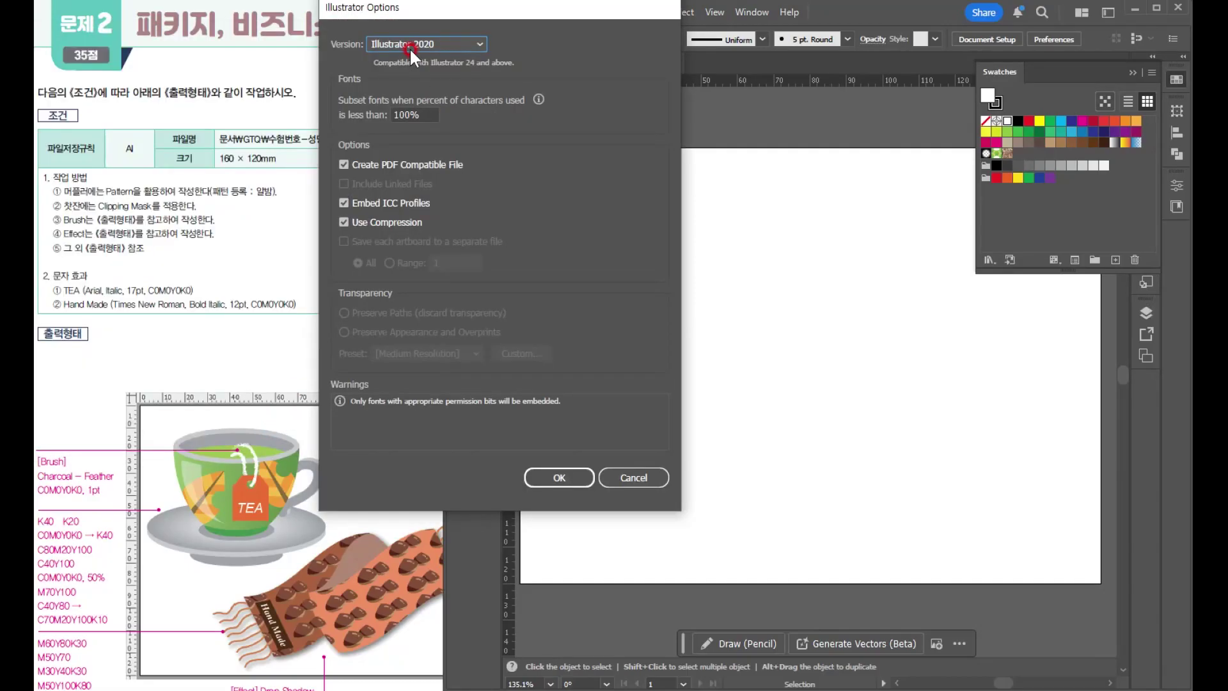
- Choose Illustrator CC (Legacy) as the file version and accept the legacy format save
{"action": "left_click", "coordinate": [409, 48]}
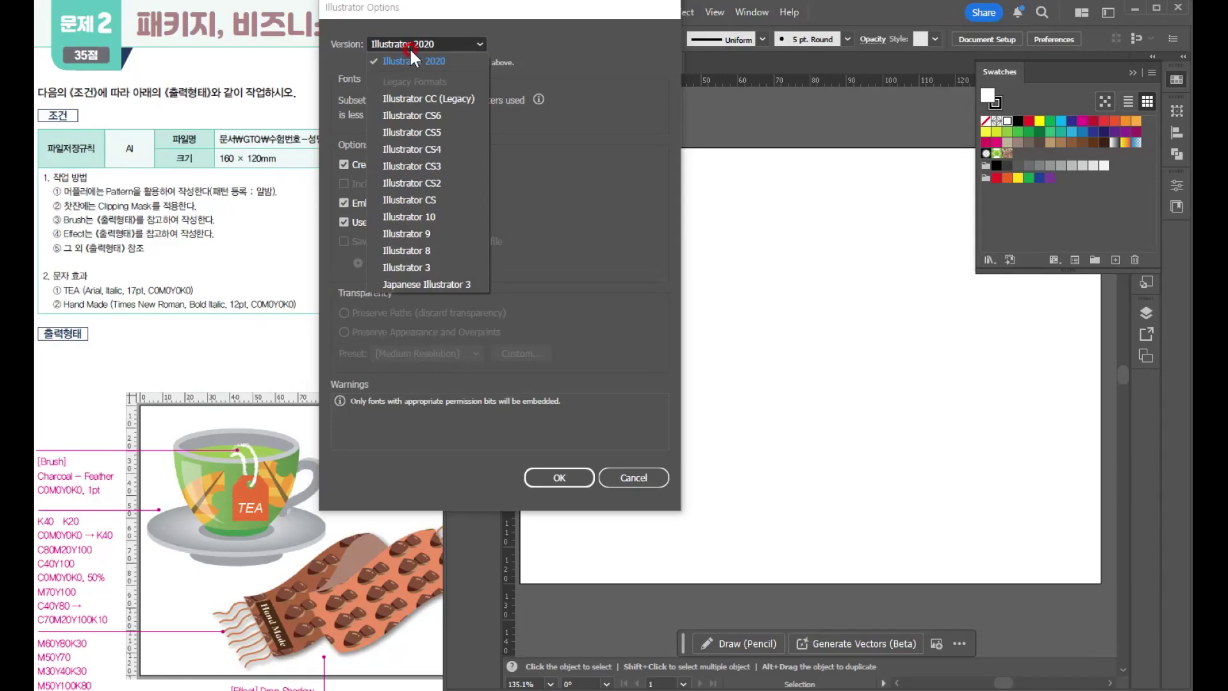
{"action": "left_click", "coordinate": [406, 98]}
{"action": "left_click", "coordinate": [547, 466]}
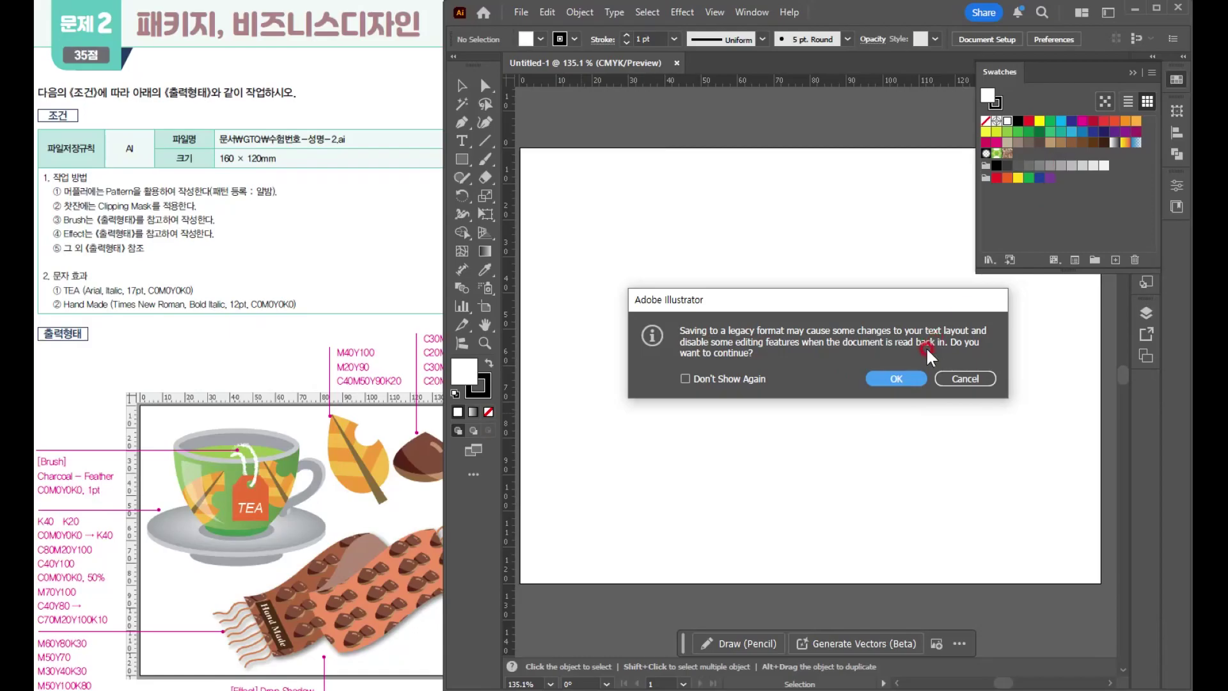
{"action": "left_click", "coordinate": [911, 375]}
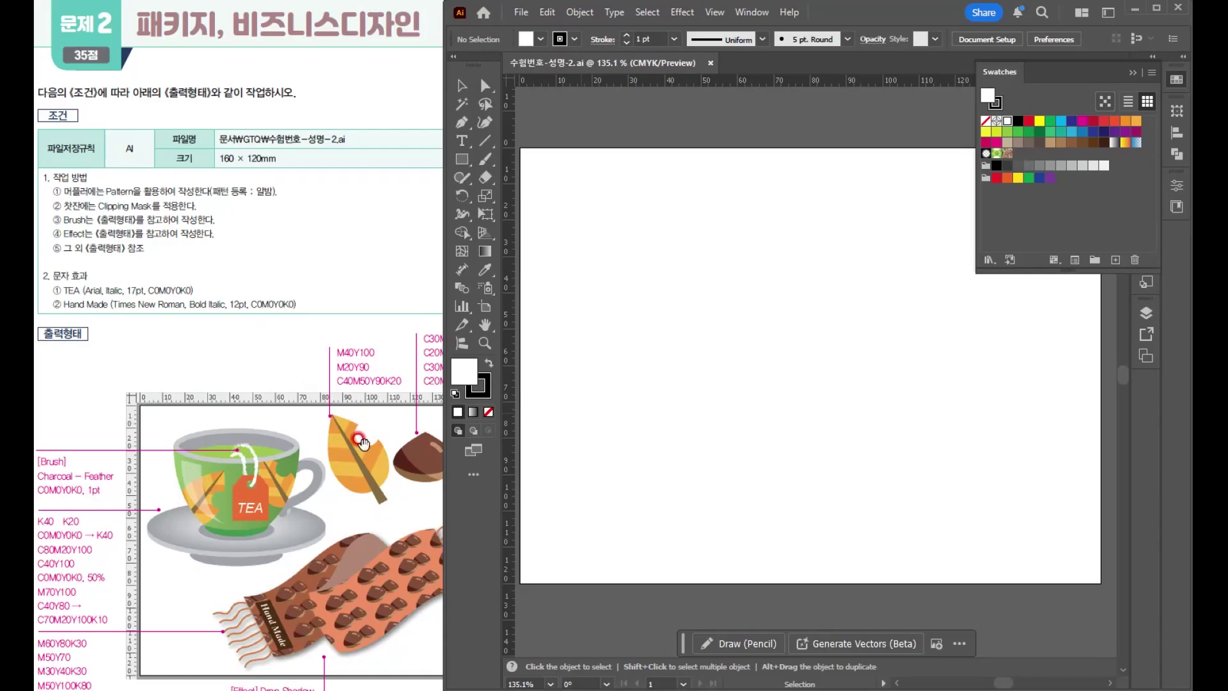
- Place vertical guides at about 80 mm and 115 mm and a horizontal guide at about 50 mm
{"action": "left_click", "coordinate": [612, 201]}
{"action": "left_click_drag", "start_coordinate": [514, 204], "coordinate": [809, 227]}
{"action": "left_click", "coordinate": [1132, 73]}
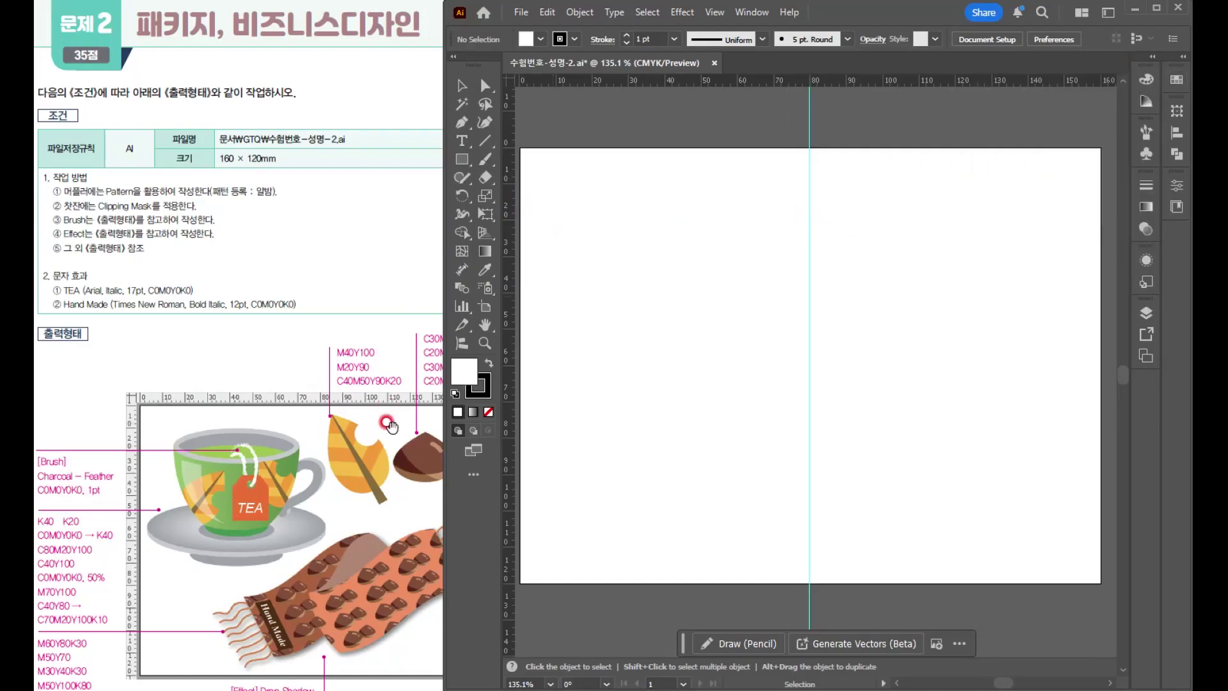
{"action": "left_click_drag", "start_coordinate": [511, 208], "coordinate": [935, 248]}
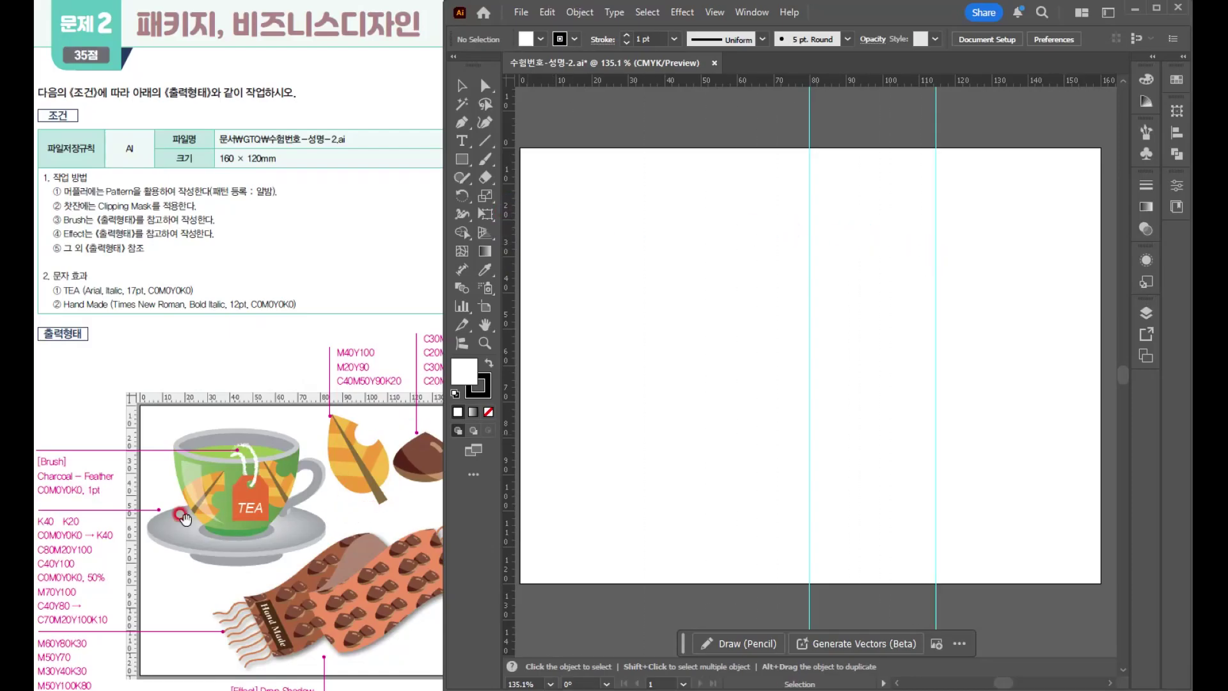
{"action": "left_click_drag", "start_coordinate": [782, 83], "coordinate": [762, 328]}
{"action": "scroll", "coordinate": [944, 213], "scroll_direction": "up", "scroll_amount": 2}
{"action": "left_click_drag", "start_coordinate": [802, 276], "coordinate": [734, 287]}
{"action": "left_click_drag", "start_coordinate": [692, 171], "coordinate": [849, 399]}
{"action": "scroll", "coordinate": [759, 229], "scroll_direction": "up", "scroll_amount": 1}
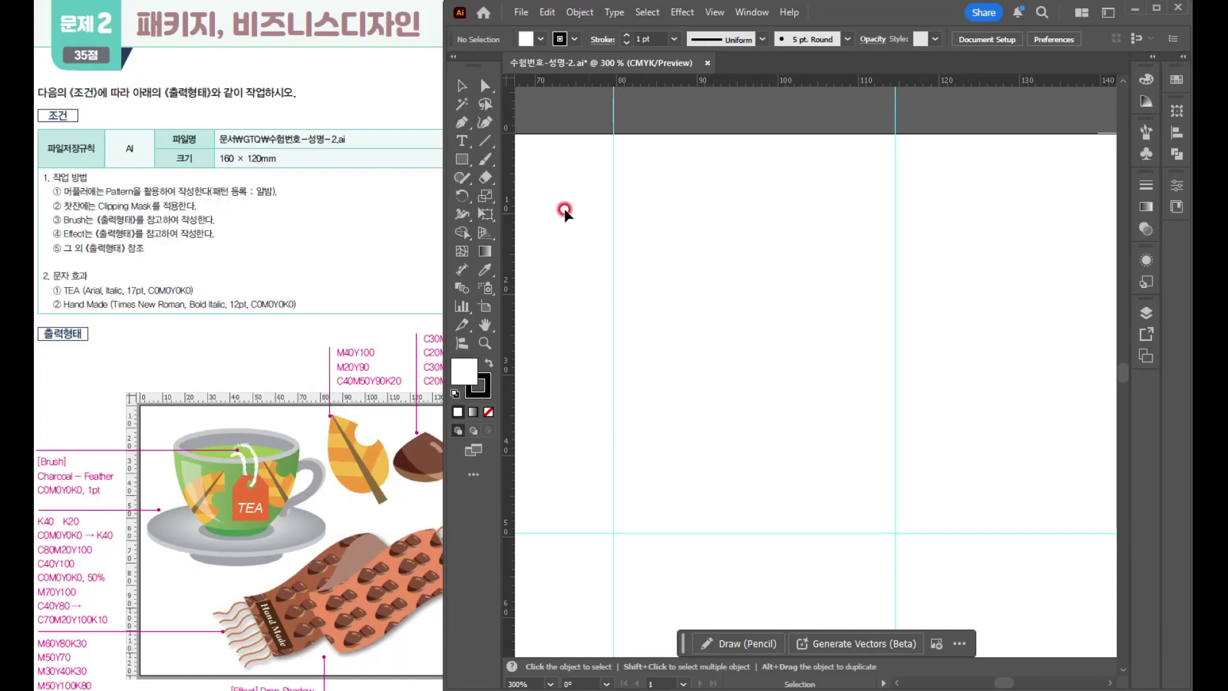
- Draw a vertical ellipse about 25 mm wide and 40 mm high between the two vertical guides
{"action": "left_click_drag", "start_coordinate": [461, 159], "coordinate": [528, 197]}
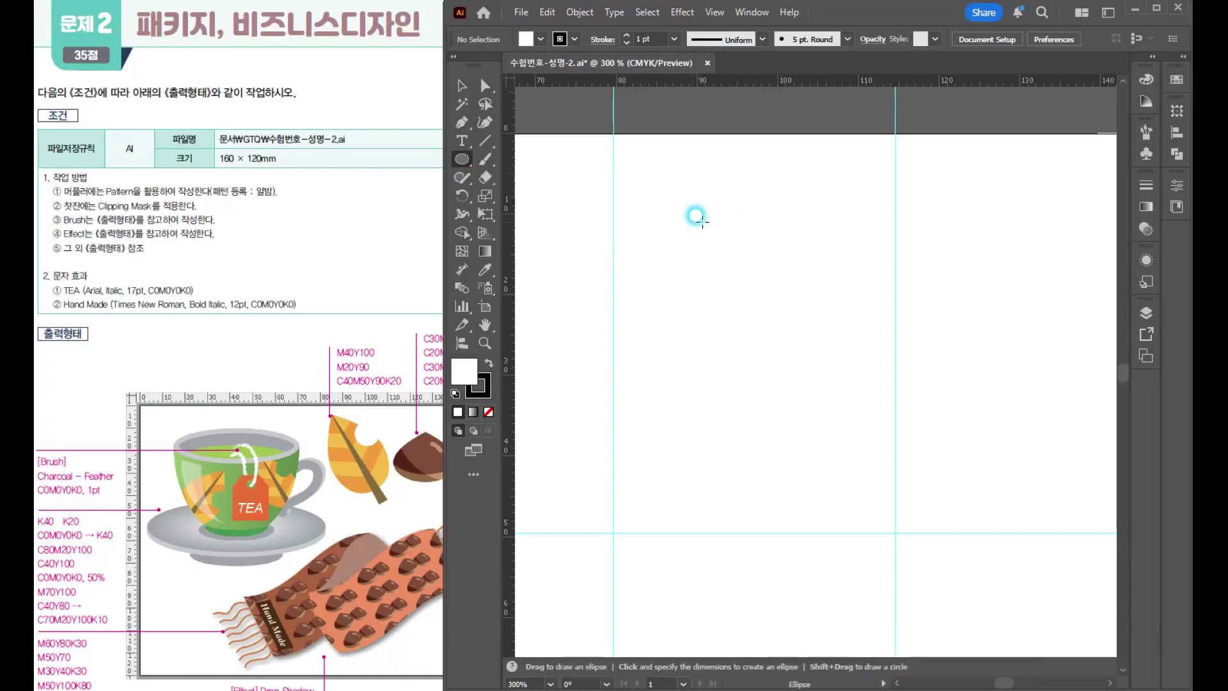
{"action": "mouse_move", "coordinate": [648, 169]}
{"action": "left_mouse_down"}
{"action": "mouse_move", "coordinate": [763, 379]}
{"action": "mouse_move", "coordinate": [853, 503]}
{"action": "mouse_move", "coordinate": [858, 495]}
{"action": "left_mouse_up"}
{"action": "left_click", "coordinate": [727, 445]}
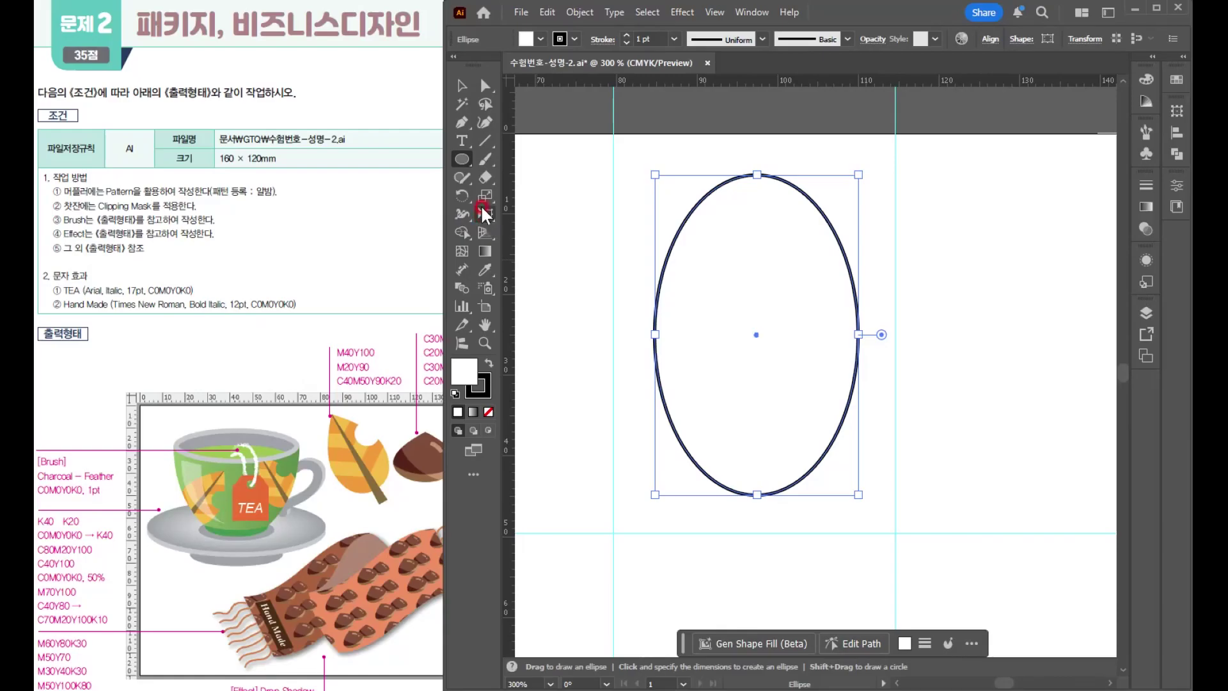
- Convert the ellipse's top anchor into a sharp corner point with the Anchor Point tool
{"action": "left_click", "coordinate": [462, 123]}
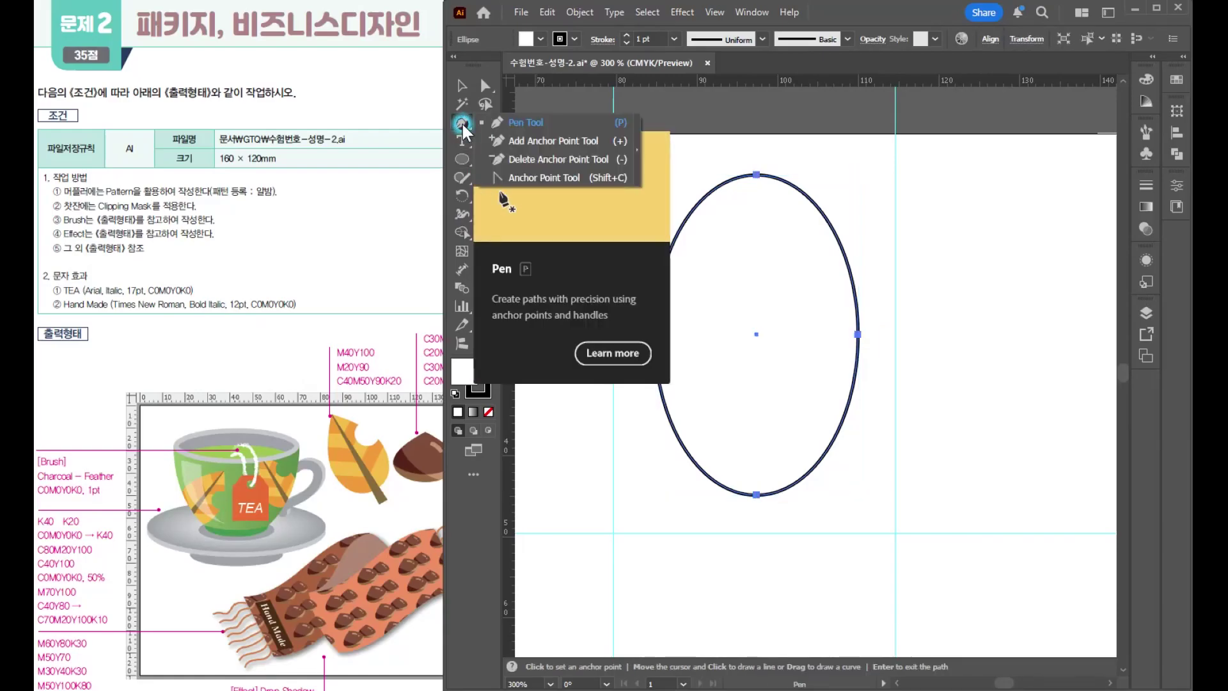
{"action": "left_click", "coordinate": [510, 178]}
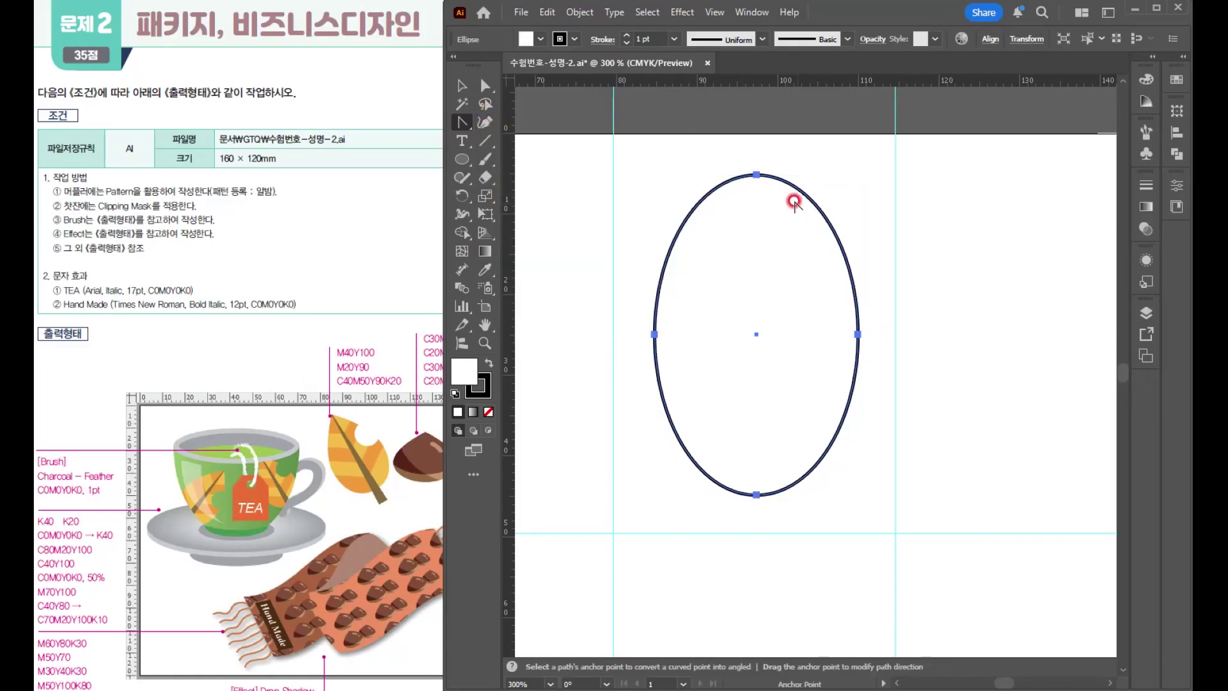
{"action": "left_click", "coordinate": [756, 174]}
{"action": "key", "text": "ctrl+z"}
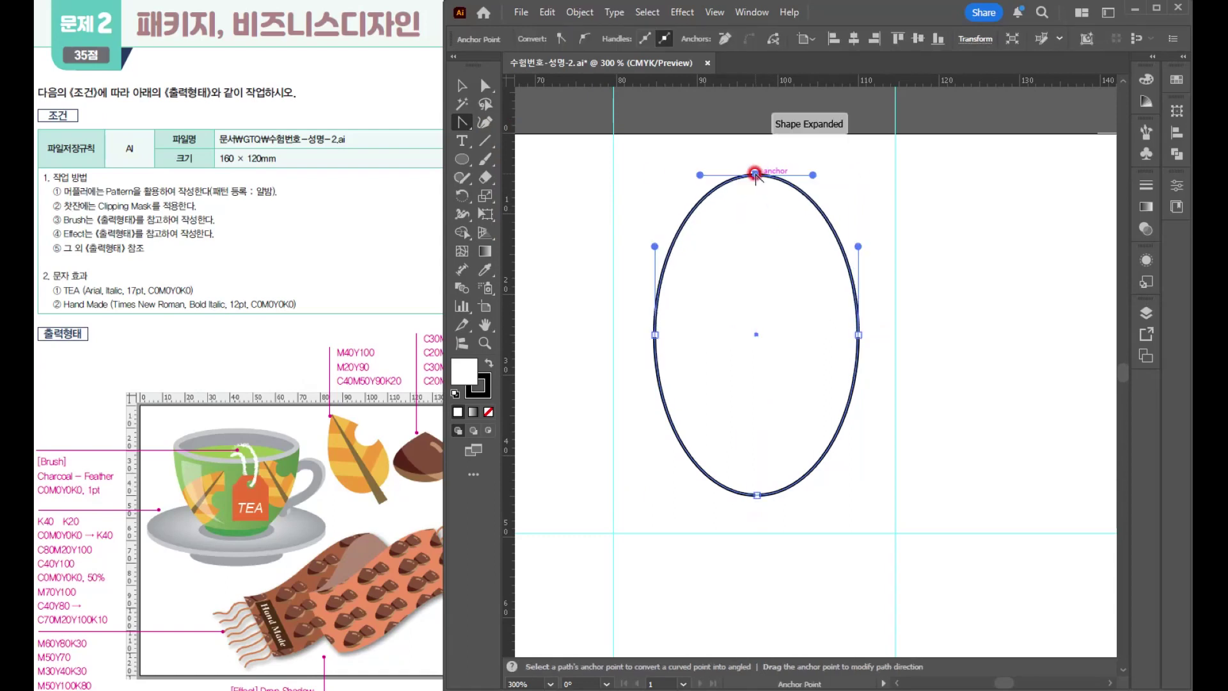
{"action": "left_click", "coordinate": [756, 173]}
- Lower the shape's two side anchors to about Y 28.5 mm and delete the right-hand one, leaving the left half
{"action": "left_click", "coordinate": [486, 85]}
{"action": "left_click_drag", "start_coordinate": [637, 324], "coordinate": [858, 363]}
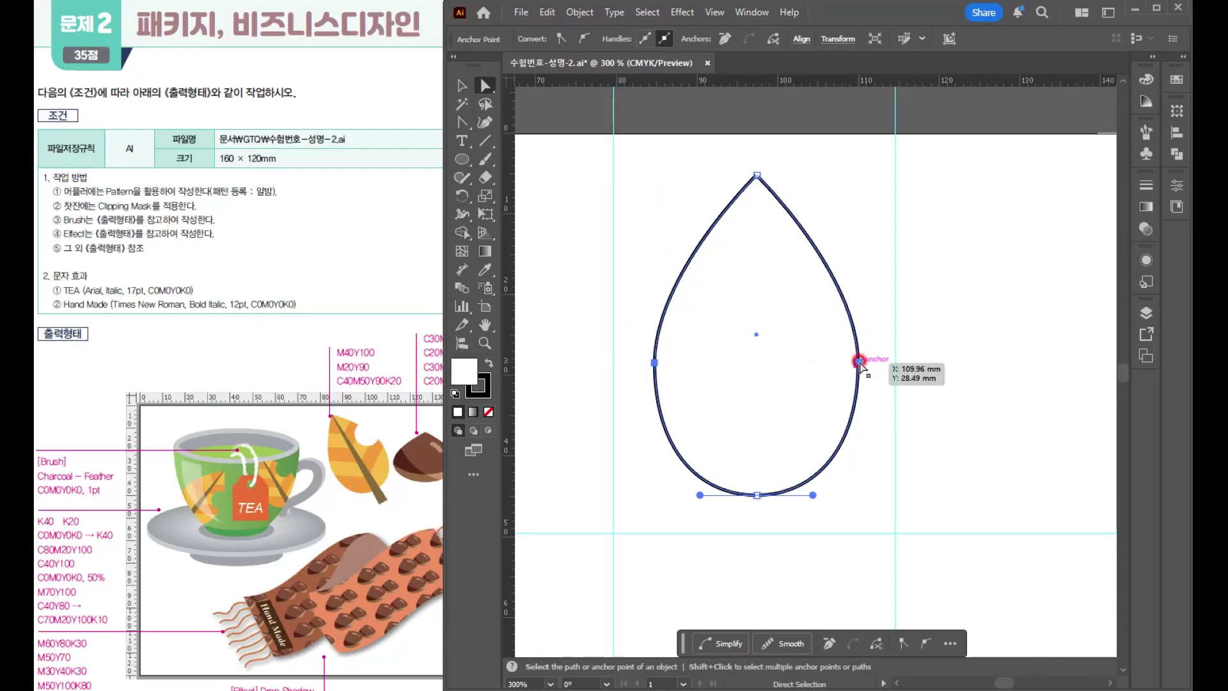
{"action": "left_click", "coordinate": [859, 362]}
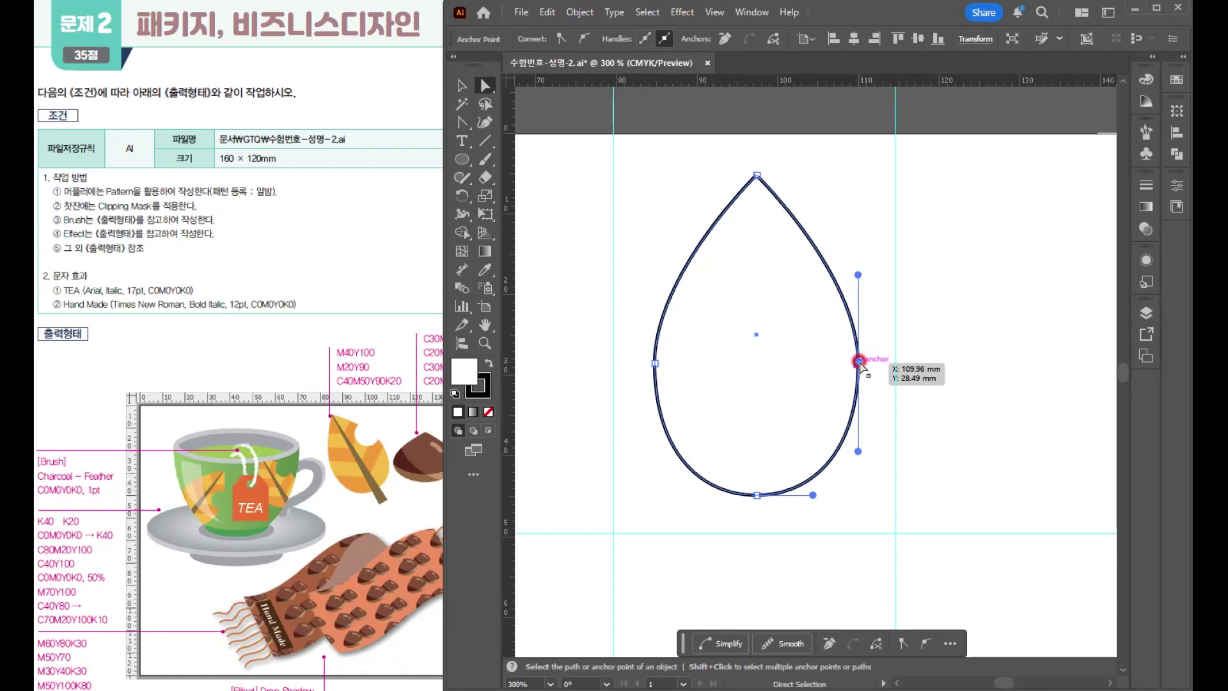
{"action": "key", "text": "Delete"}
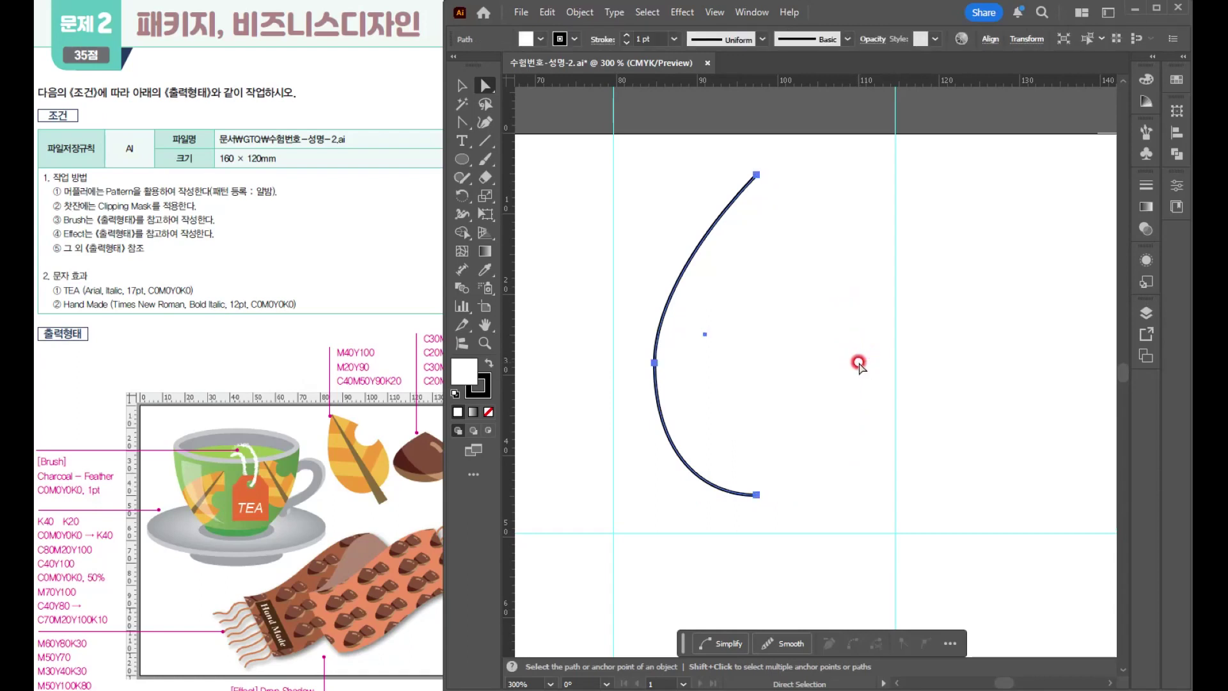
- Fill the half-leaf shape with M40 Y100 and remove its stroke
{"action": "key", "text": "v"}
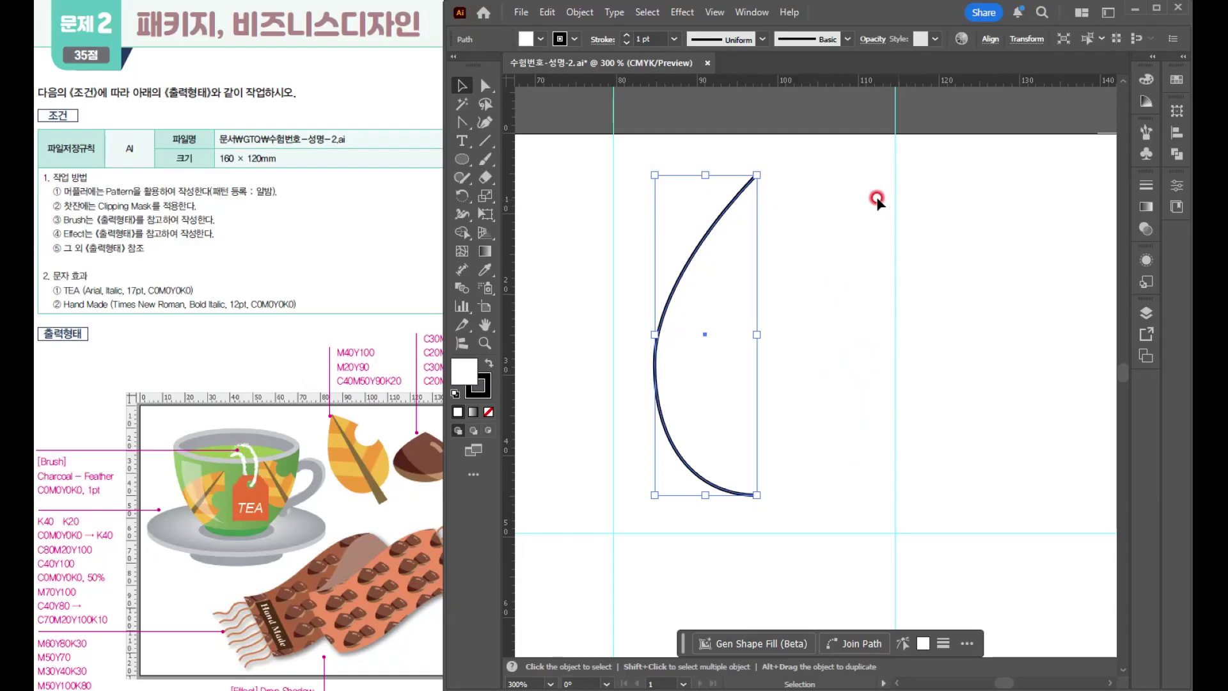
{"action": "left_click", "coordinate": [1084, 51]}
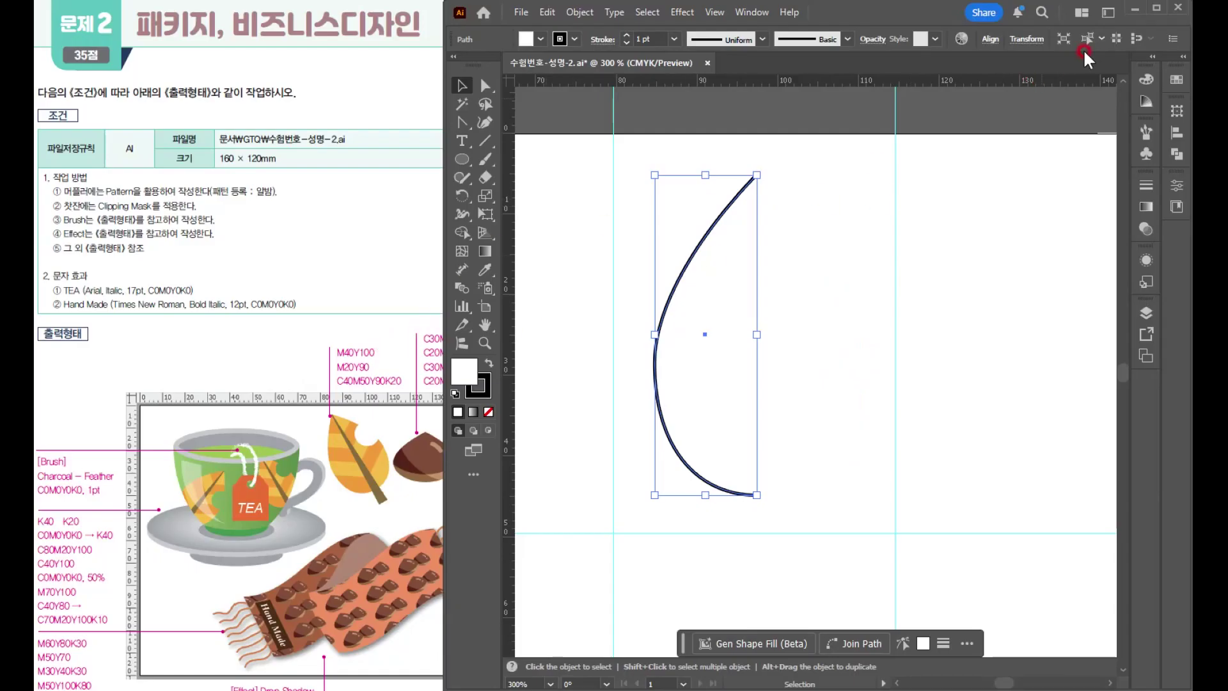
{"action": "left_click", "coordinate": [1148, 80]}
{"action": "left_click", "coordinate": [484, 569]}
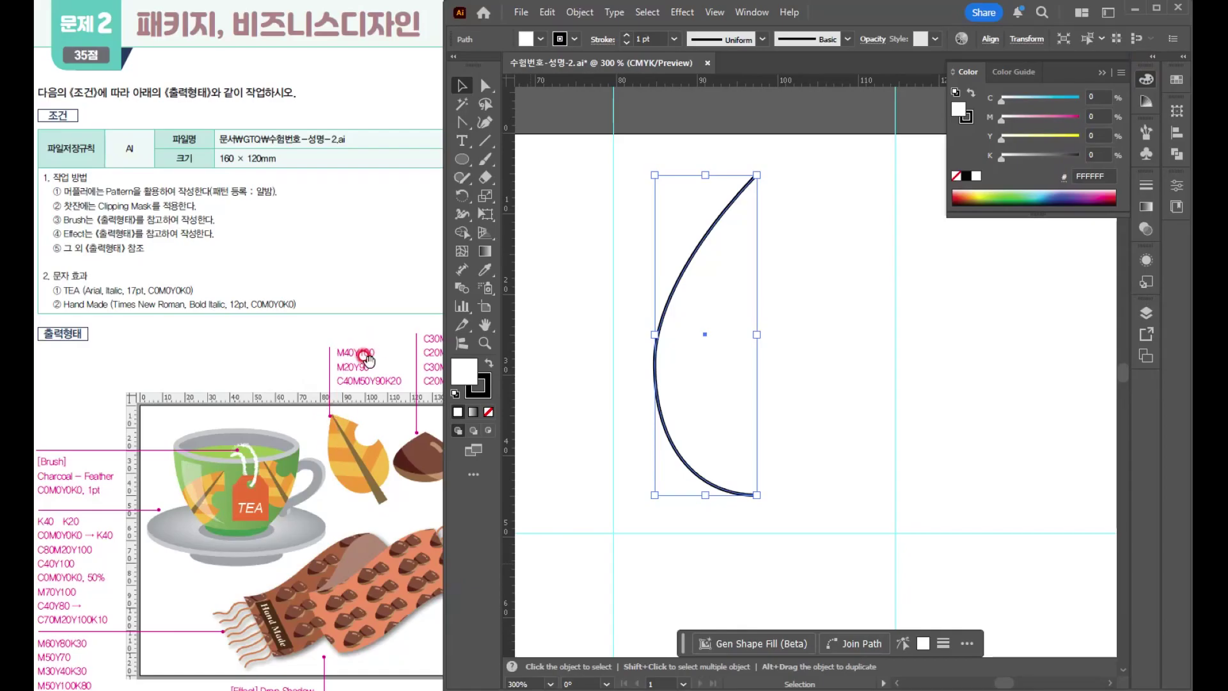
{"action": "left_click", "coordinate": [1098, 115]}
{"action": "type", "text": "40"}
{"action": "key", "text": "Tab"}
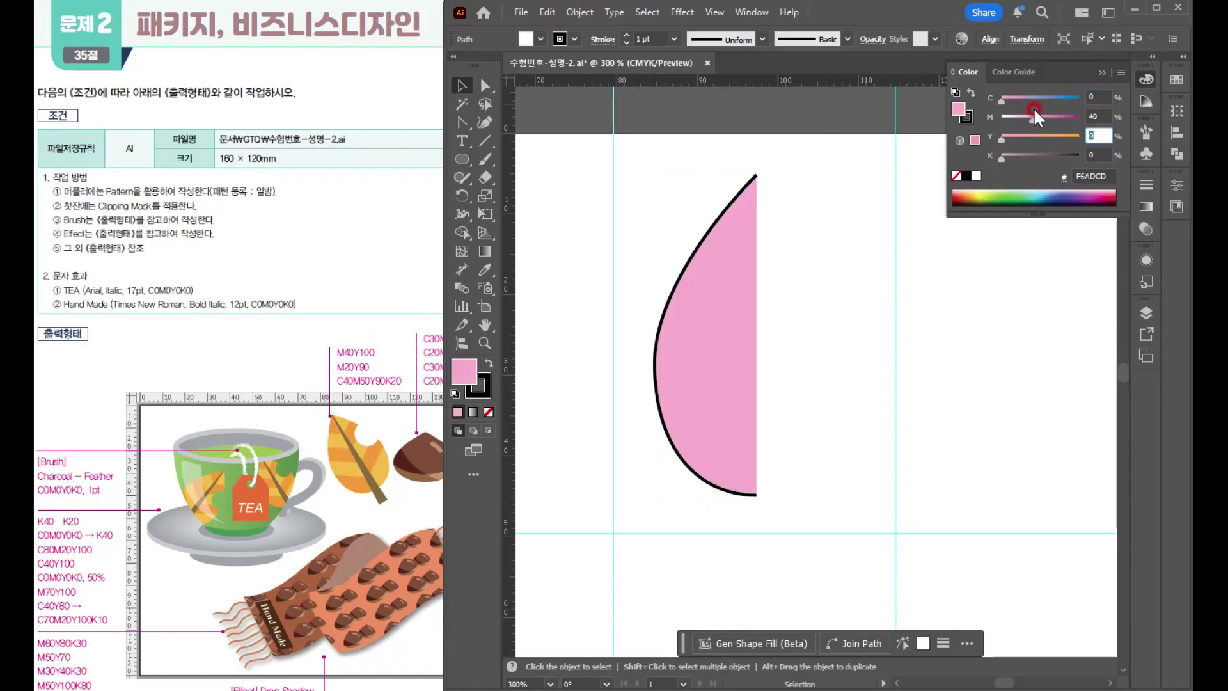
{"action": "type", "text": "100"}
{"action": "key", "text": "Return"}
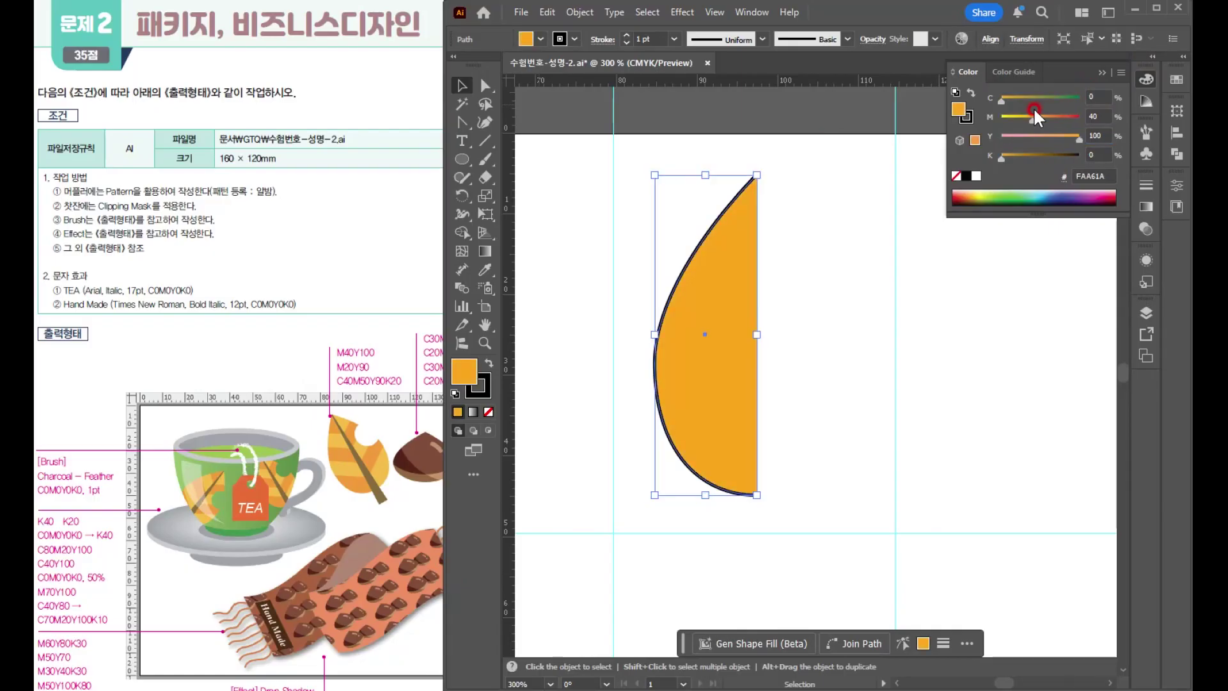
{"action": "left_click", "coordinate": [956, 176]}
{"action": "left_click", "coordinate": [761, 308]}
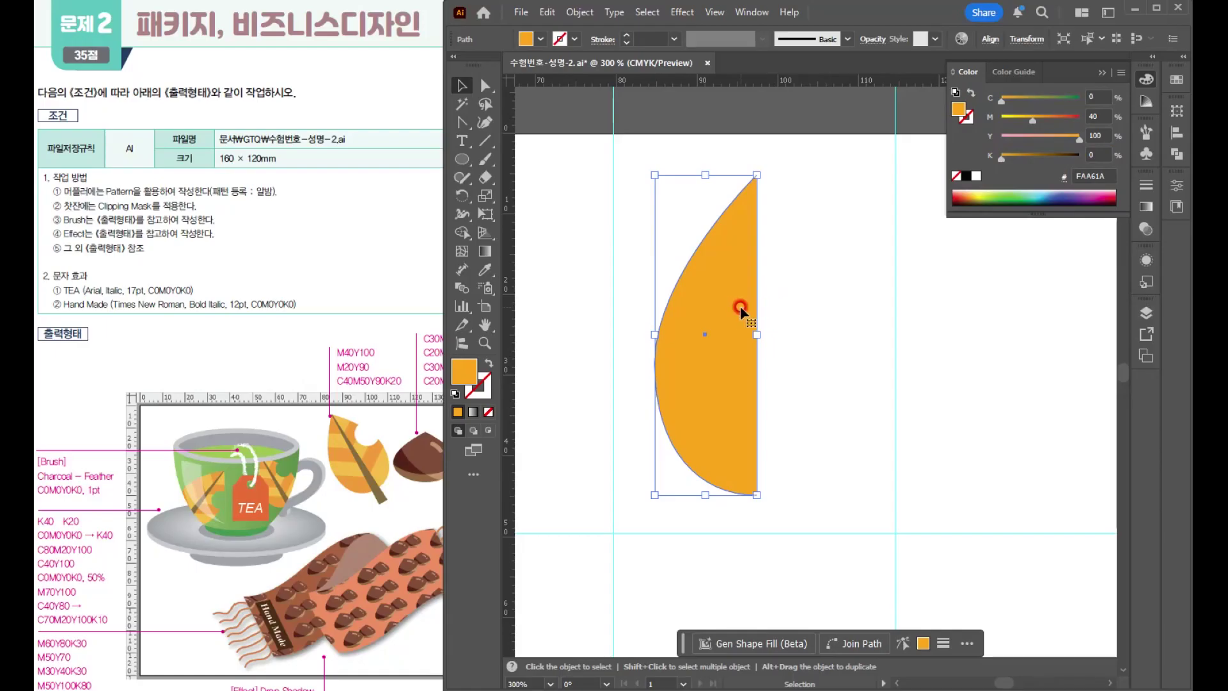
- Draw a diagonal line sloping down to the right across the half leaf's upper part with a 0.75 pt stroke
{"action": "left_click_drag", "start_coordinate": [660, 192], "coordinate": [731, 248]}
{"action": "key", "text": "backslash"}
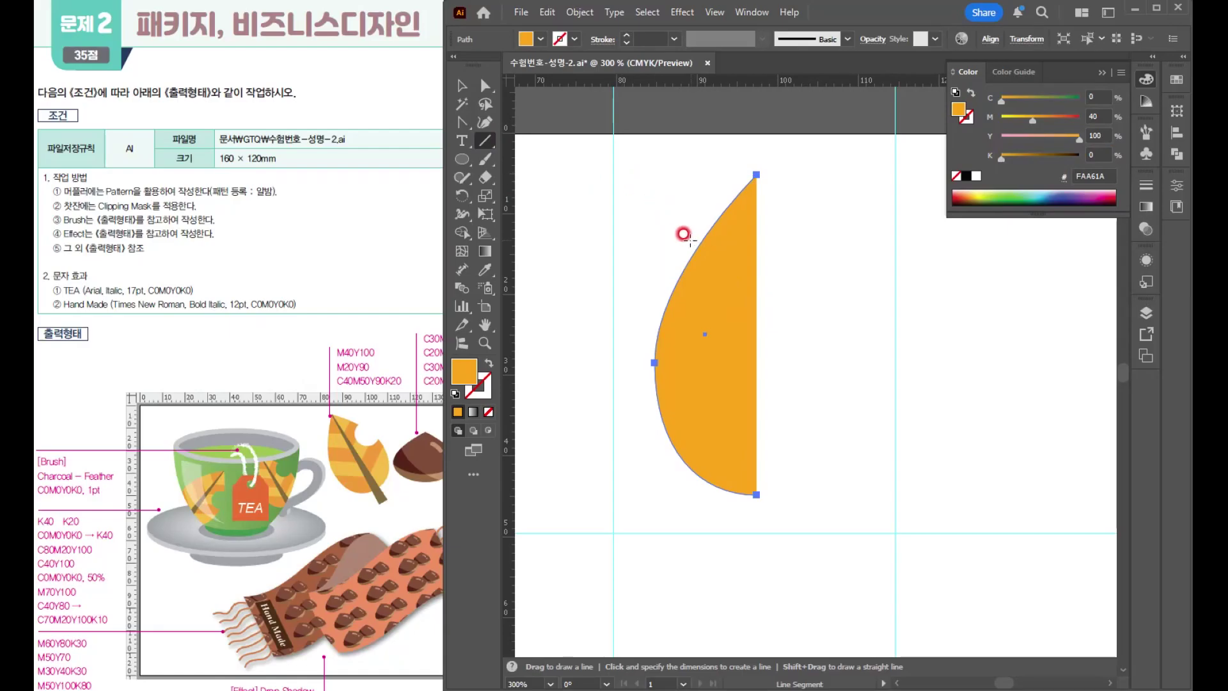
{"action": "left_click_drag", "start_coordinate": [665, 209], "coordinate": [782, 288]}
{"action": "key", "text": "ctrl+z"}
{"action": "left_click_drag", "start_coordinate": [618, 182], "coordinate": [821, 303]}
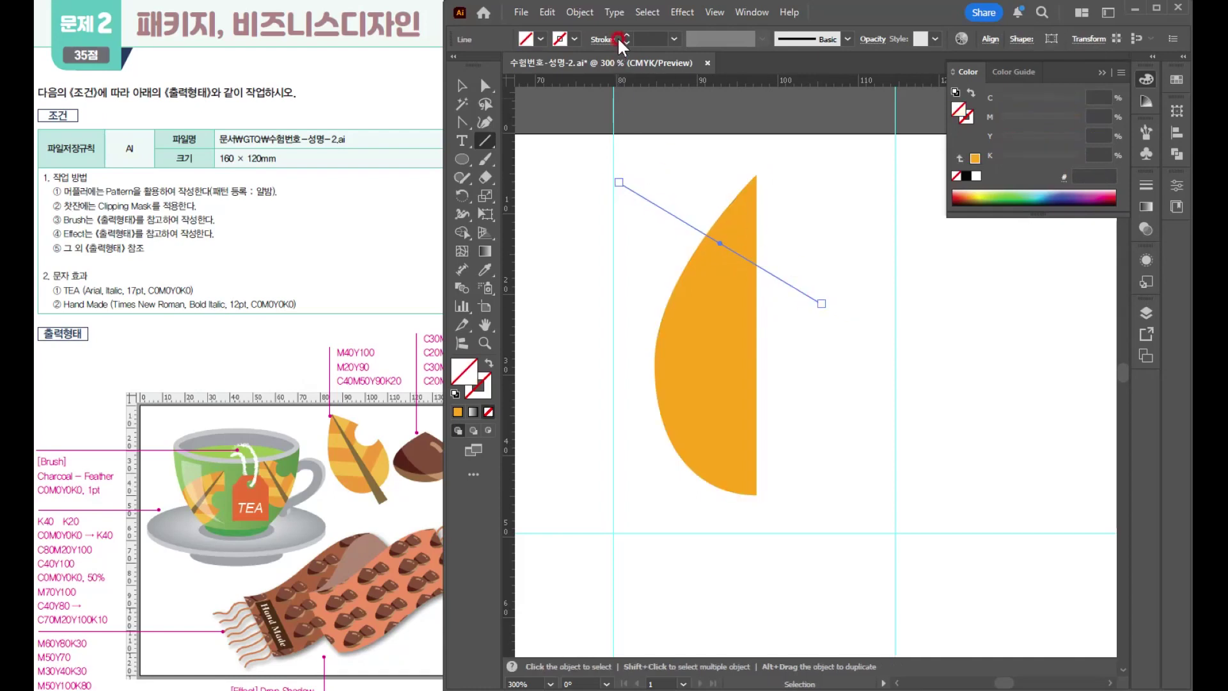
{"action": "left_click", "coordinate": [624, 36]}
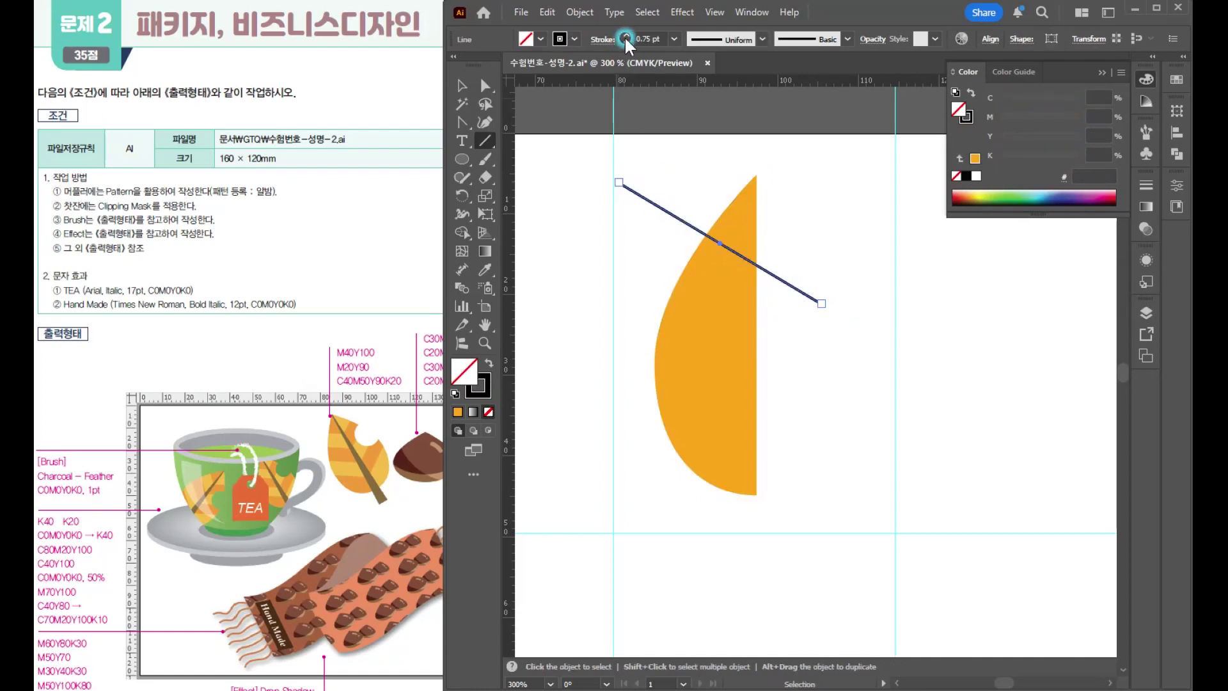
- Duplicate the diagonal line straight down three times at equal spacing of about 7 mm across the half leaf
{"action": "left_click", "coordinate": [462, 88]}
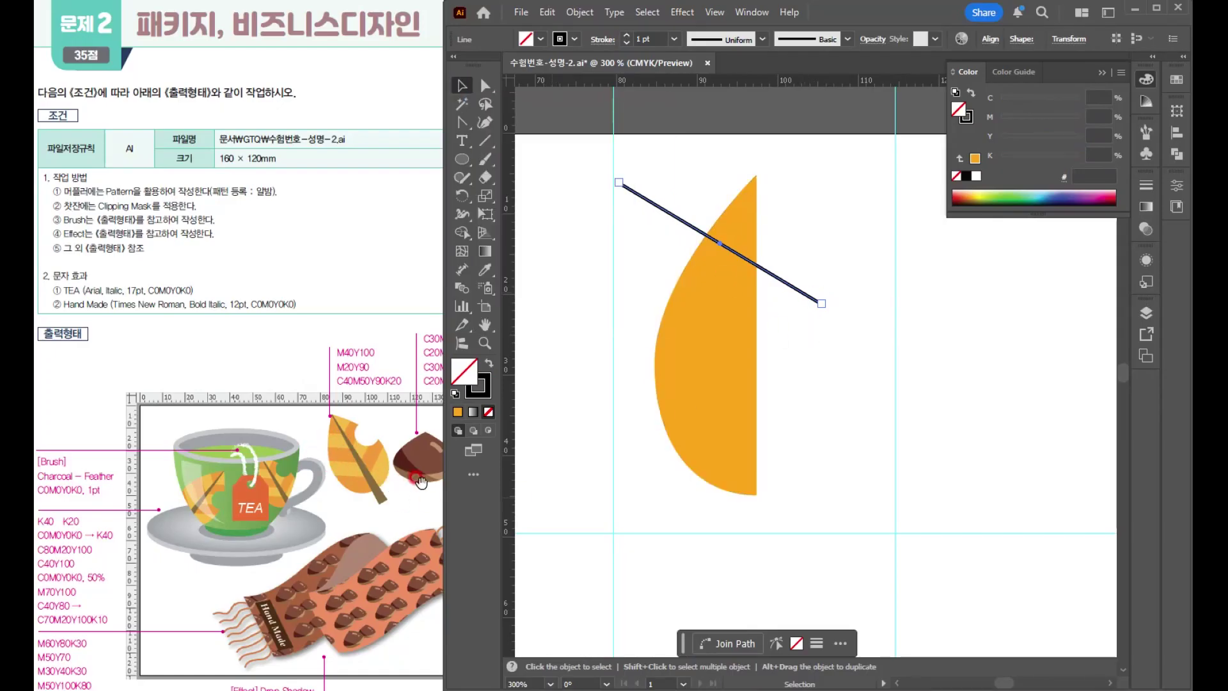
{"action": "left_click_drag", "start_coordinate": [791, 291], "coordinate": [790, 348]}
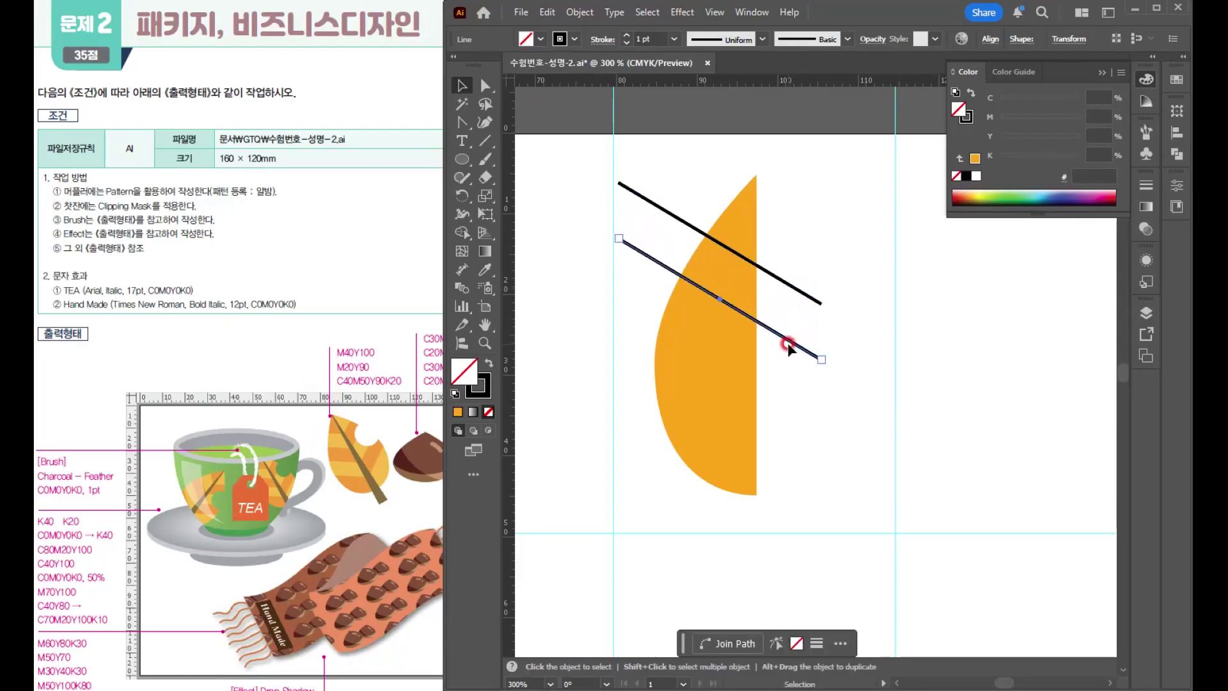
{"action": "key", "text": "ctrl+d"}
{"action": "key", "text": "ctrl+d"}
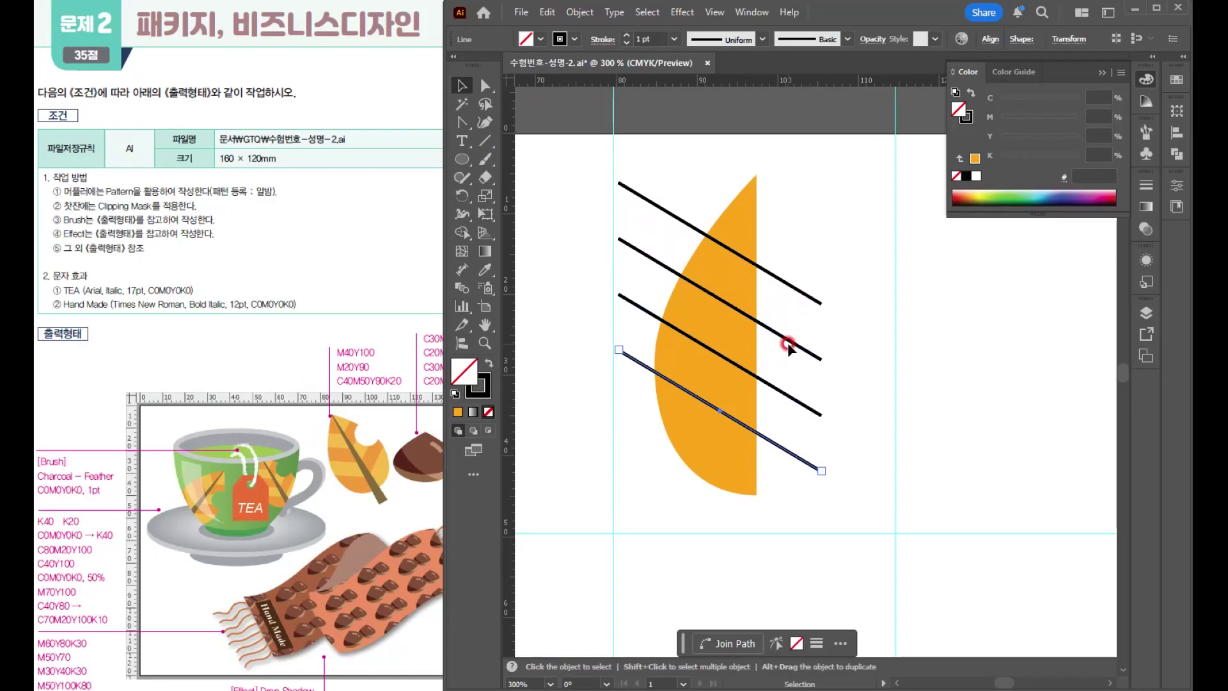
- Split the half leaf along all four diagonal lines with the Pathfinder Divide operation
{"action": "left_click_drag", "start_coordinate": [694, 192], "coordinate": [730, 432]}
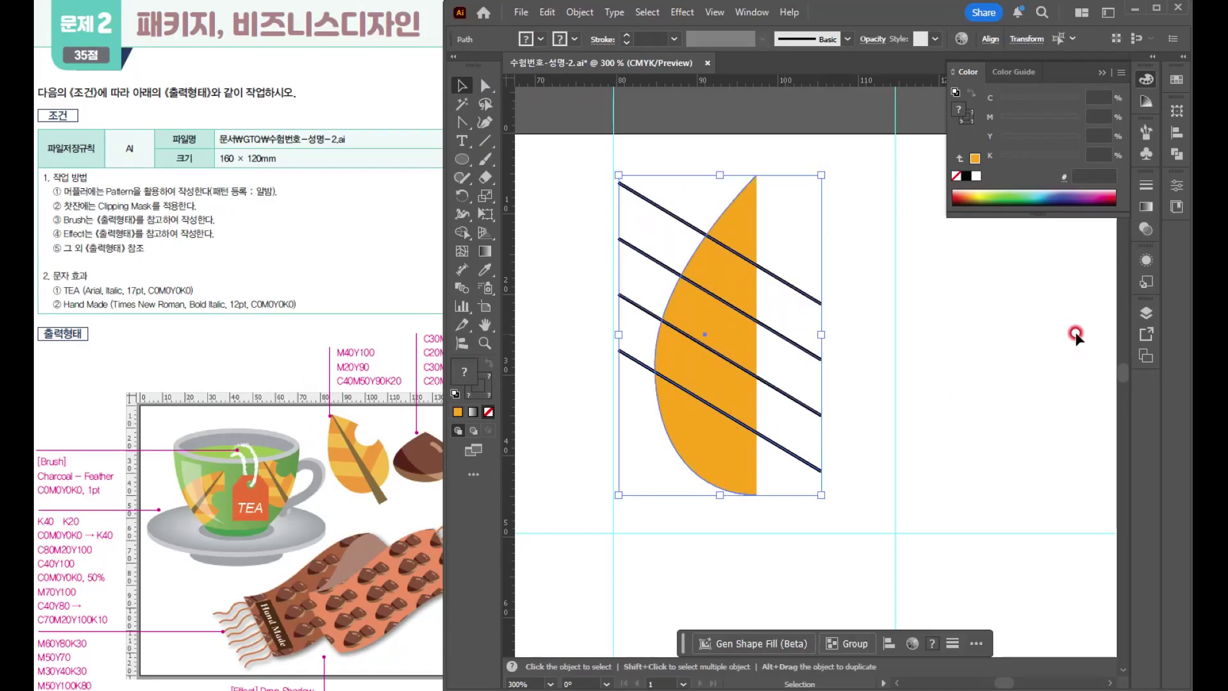
{"action": "left_click", "coordinate": [1177, 153]}
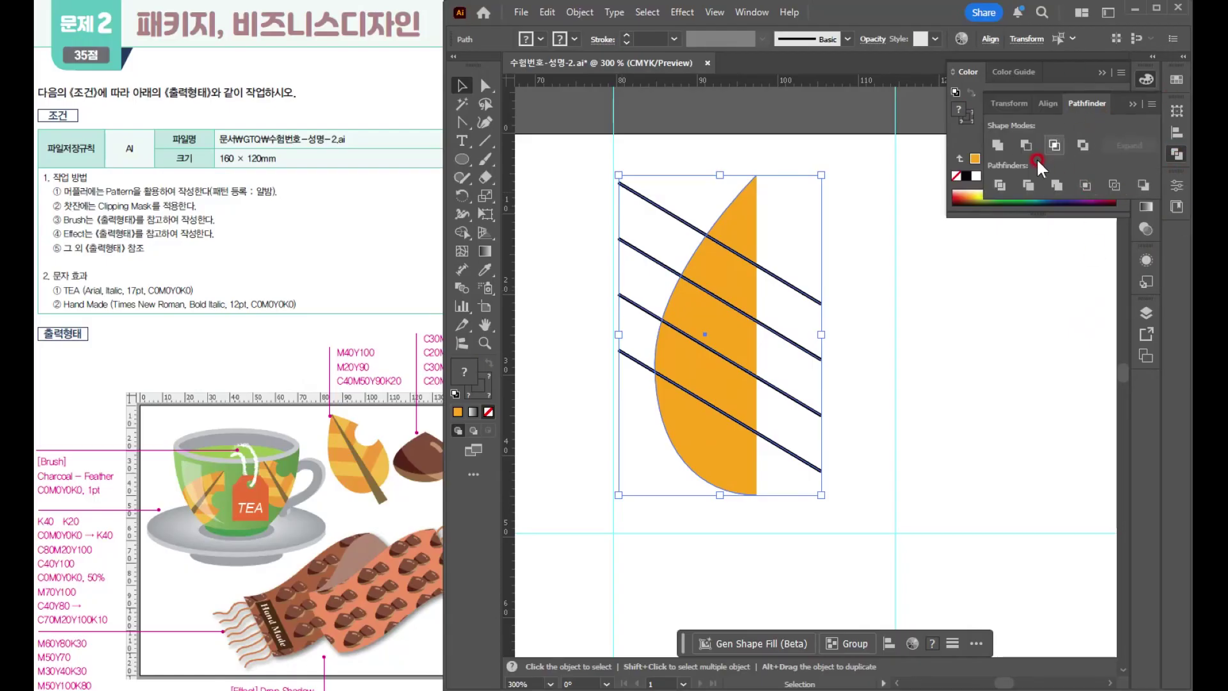
{"action": "left_click", "coordinate": [998, 187]}
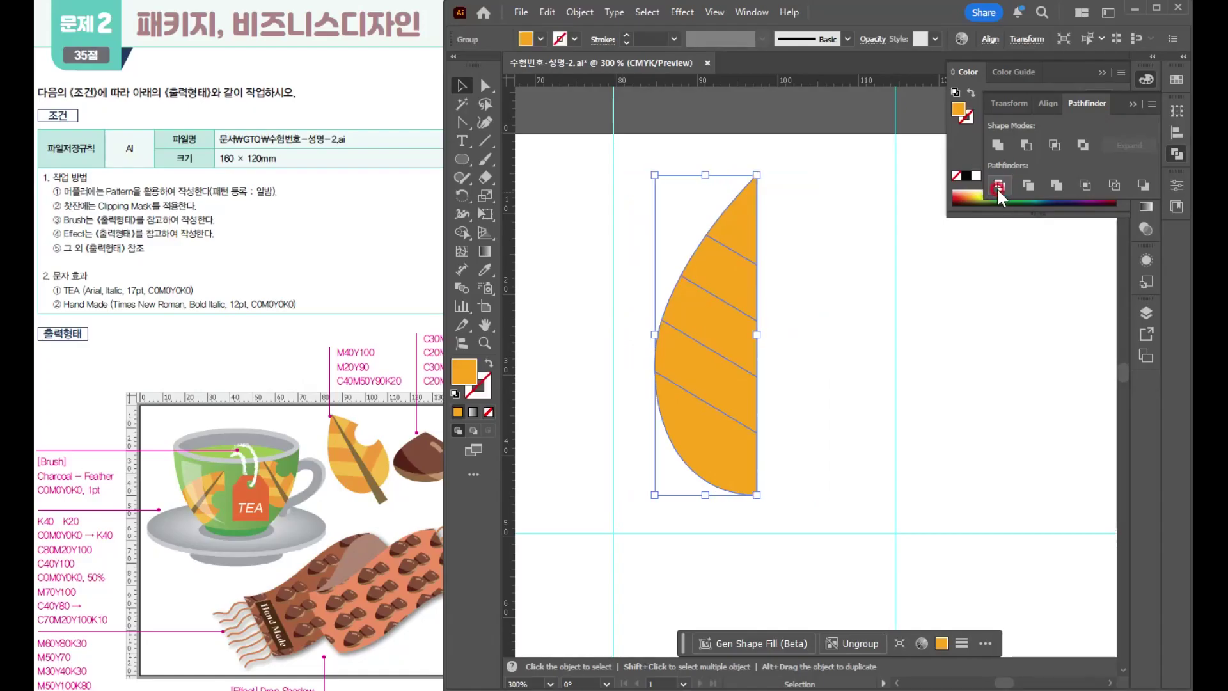
- Fill the half leaf's second and fourth stripes from the tip with M20 Y90
{"action": "left_click", "coordinate": [484, 85]}
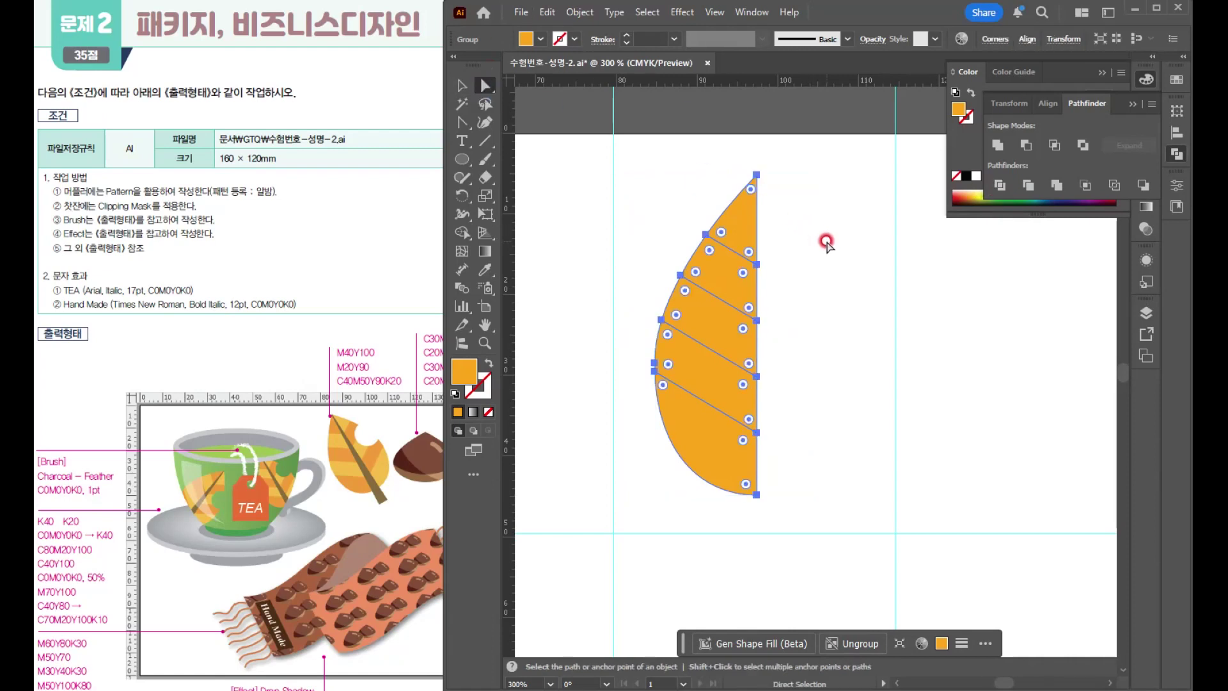
{"action": "left_click", "coordinate": [804, 262]}
{"action": "left_click", "coordinate": [724, 260]}
{"action": "left_click", "coordinate": [725, 260]}
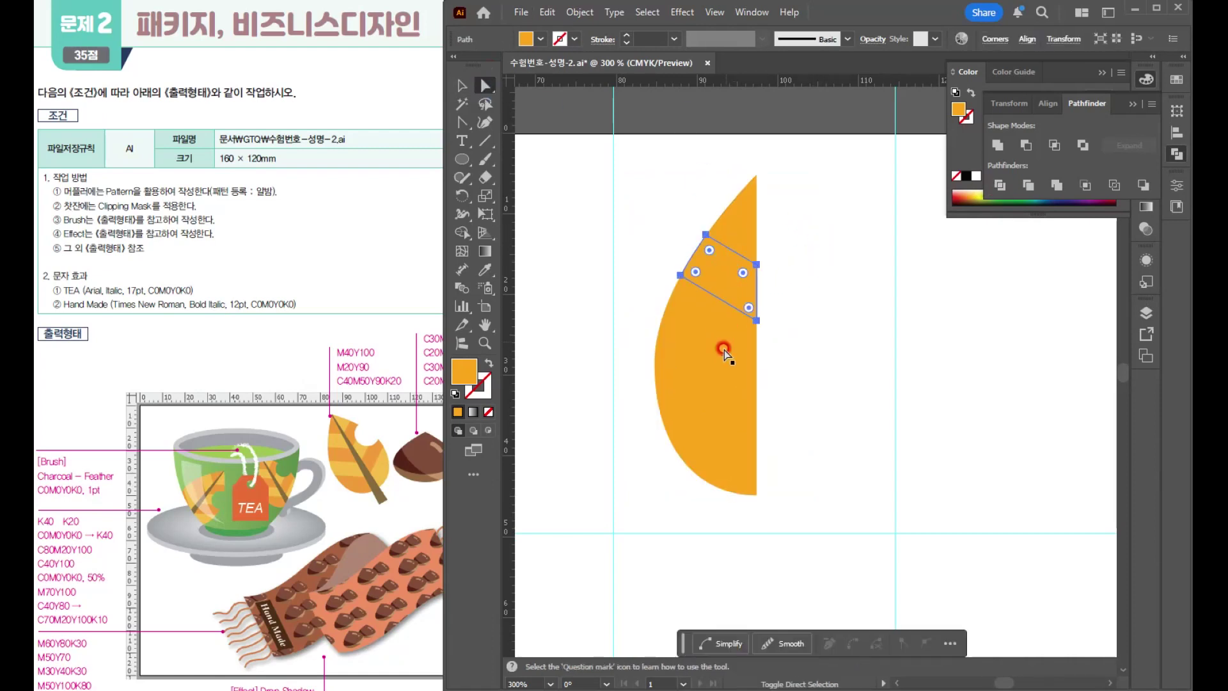
{"action": "left_click", "coordinate": [710, 373], "text": "shift"}
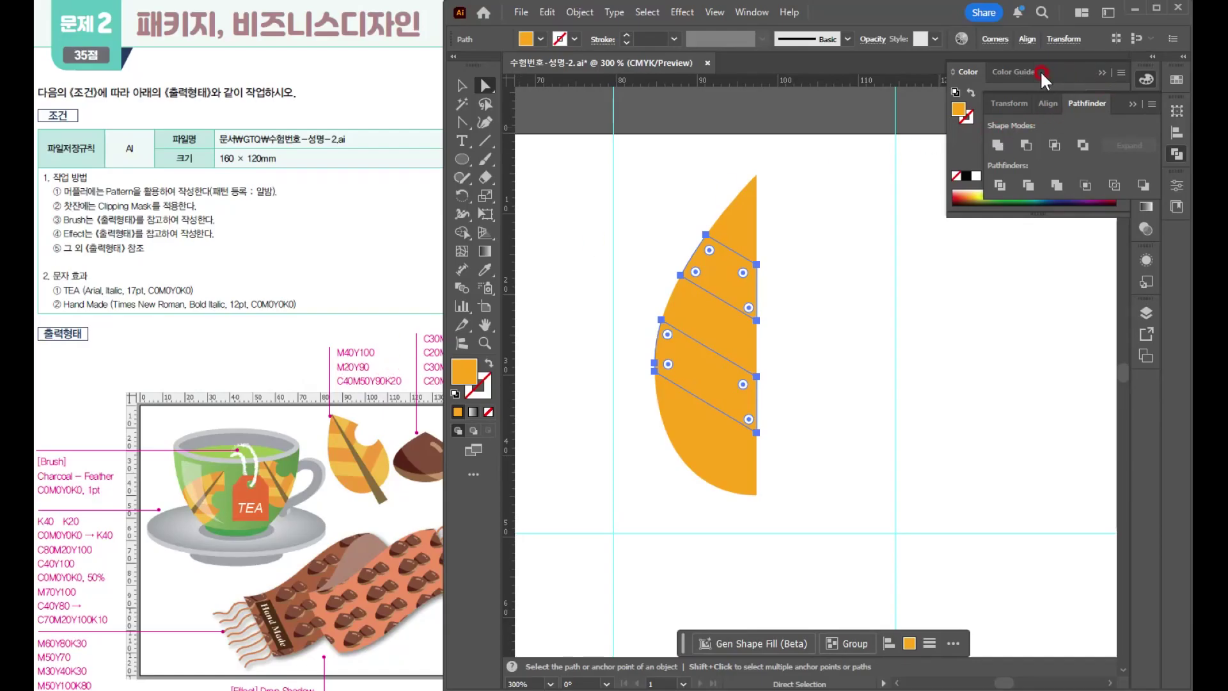
{"action": "left_click", "coordinate": [1104, 71]}
{"action": "left_click", "coordinate": [1146, 78]}
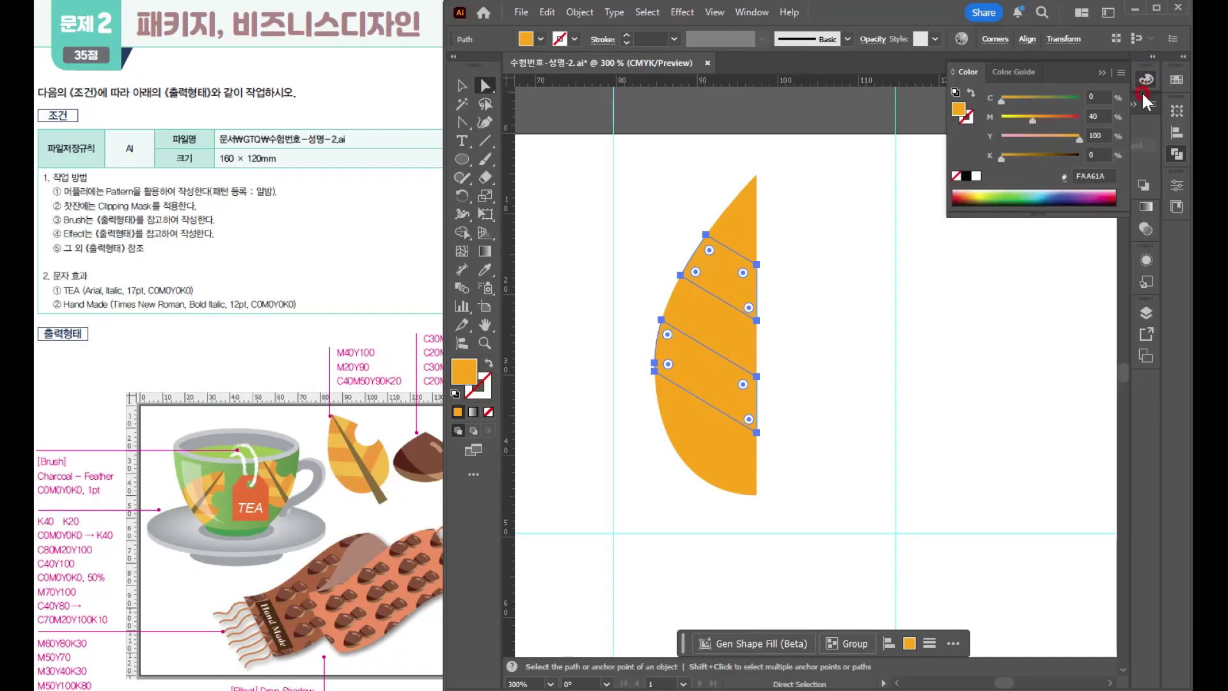
{"action": "left_click_drag", "start_coordinate": [1101, 112], "coordinate": [1062, 102]}
{"action": "type", "text": "20"}
{"action": "key", "text": "Tab"}
{"action": "type", "text": "90"}
{"action": "key", "text": "Return"}
{"action": "left_click", "coordinate": [462, 85]}
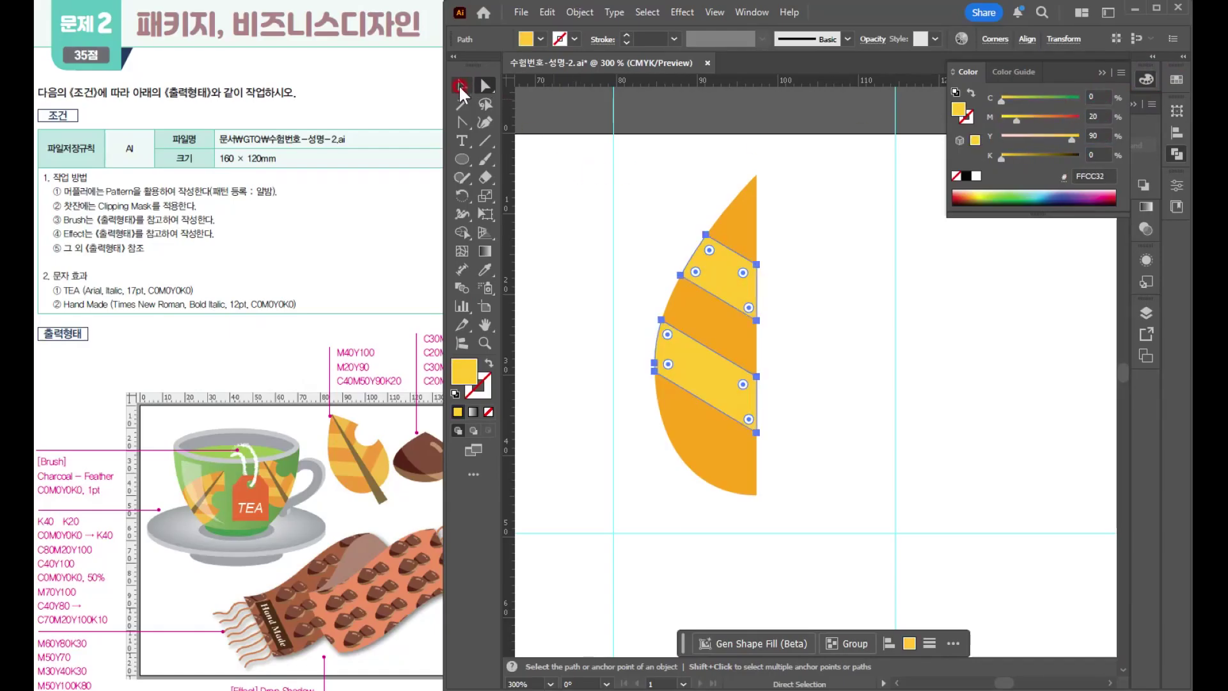
{"action": "left_click", "coordinate": [823, 330]}
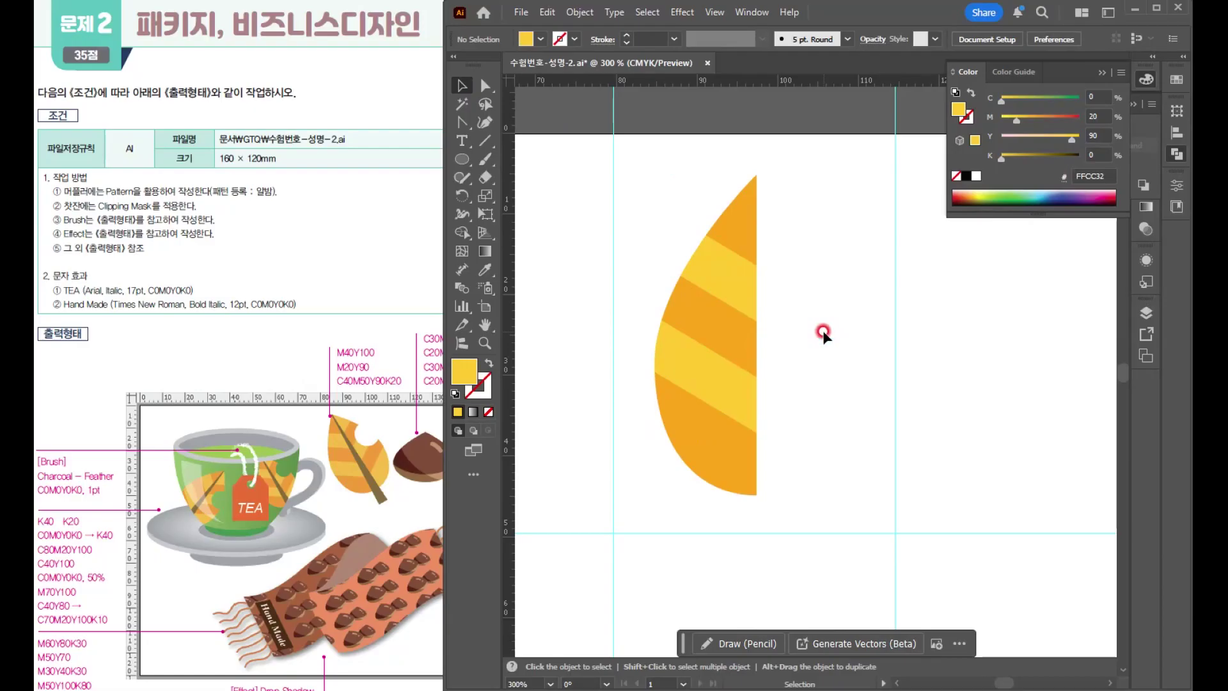
- Reflect a copy of the striped half leaf across a vertical axis through its tip anchor to form the other half
{"action": "left_click", "coordinate": [684, 386]}
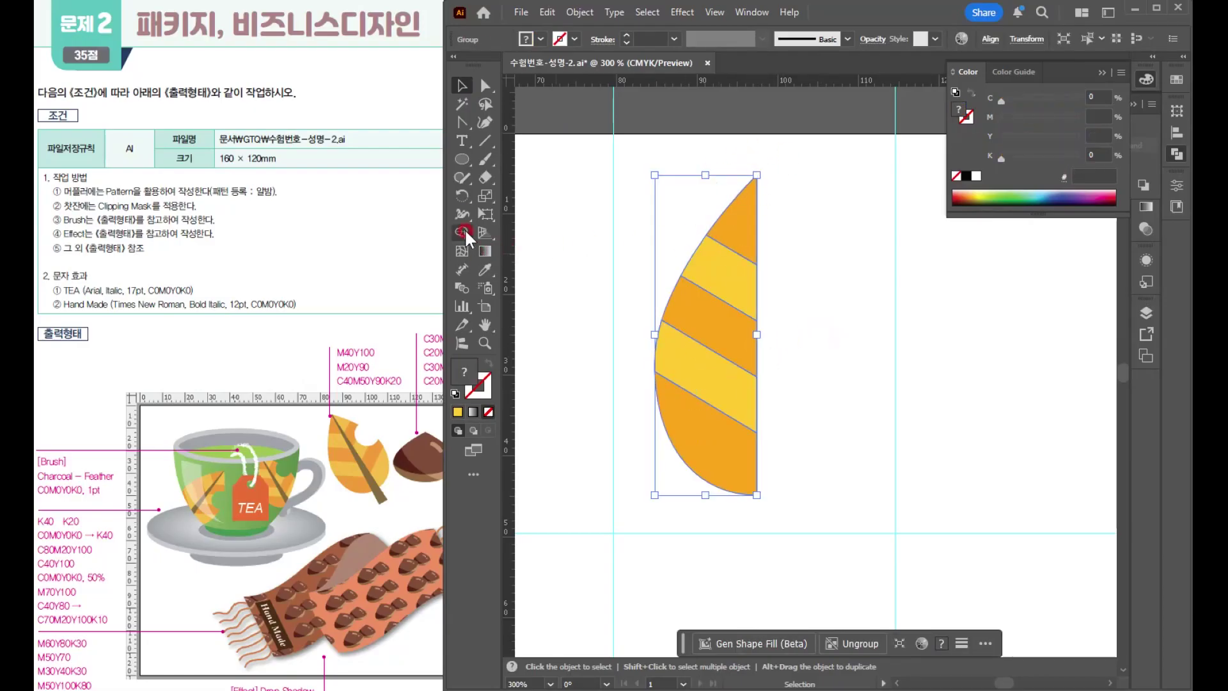
{"action": "left_click_drag", "start_coordinate": [462, 197], "coordinate": [514, 216]}
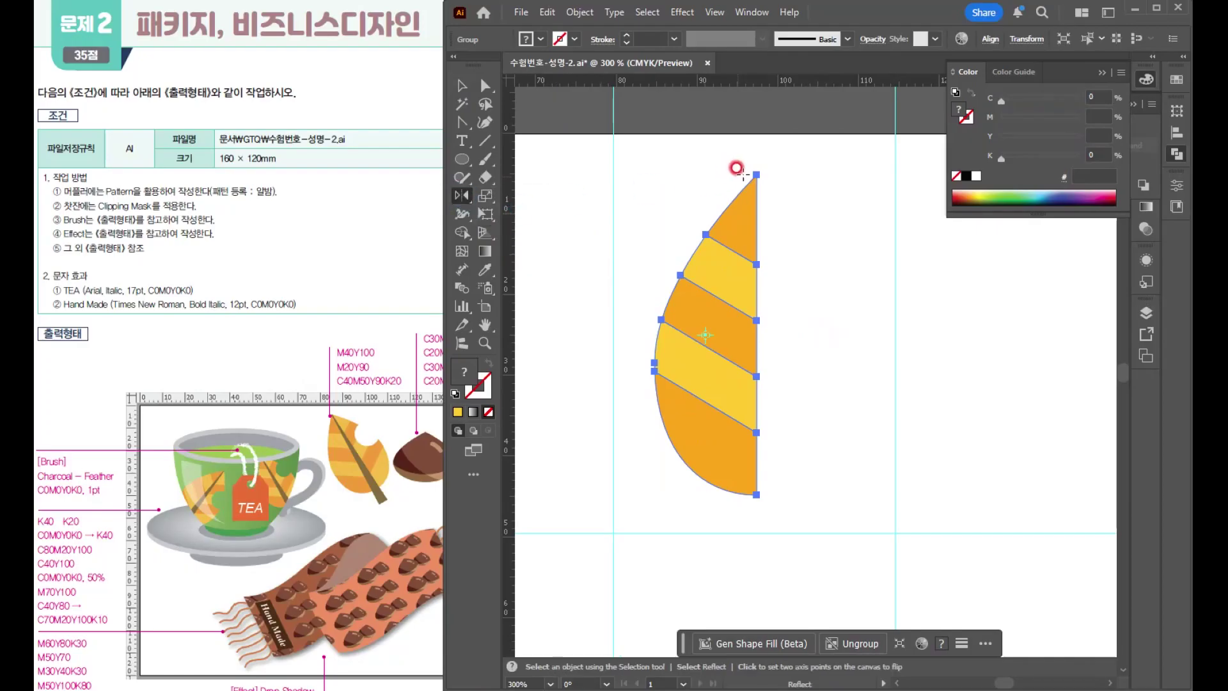
{"action": "left_click", "coordinate": [756, 173]}
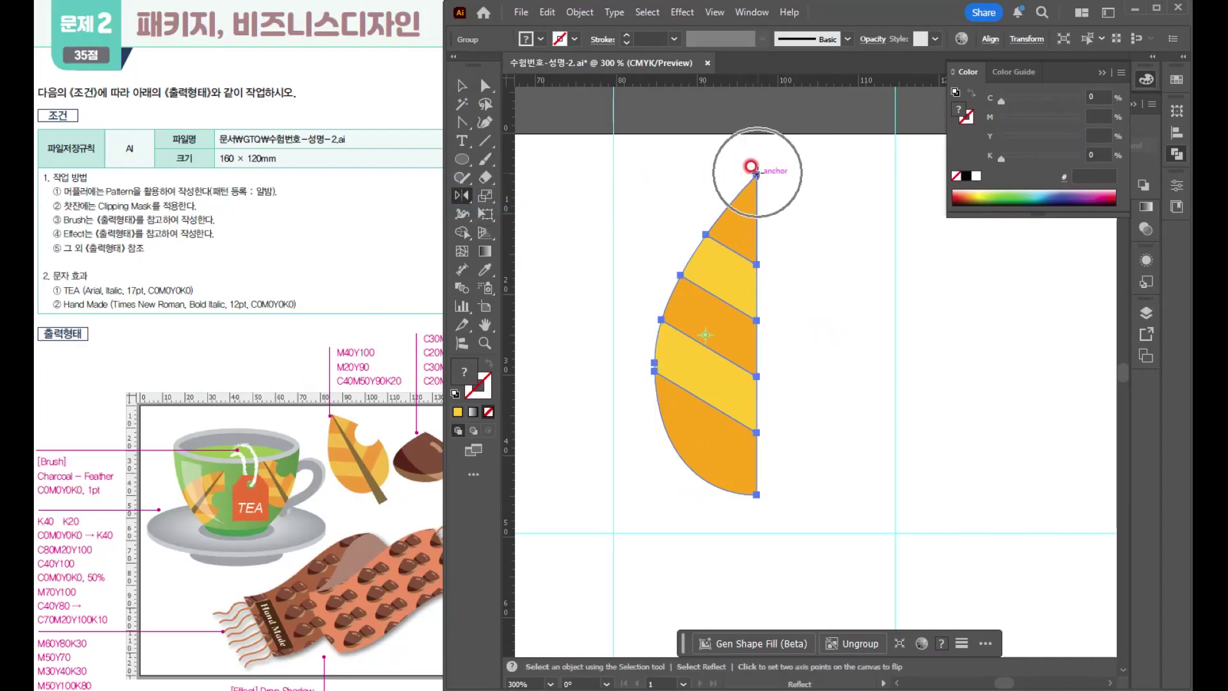
{"action": "left_click", "coordinate": [756, 174], "text": "alt"}
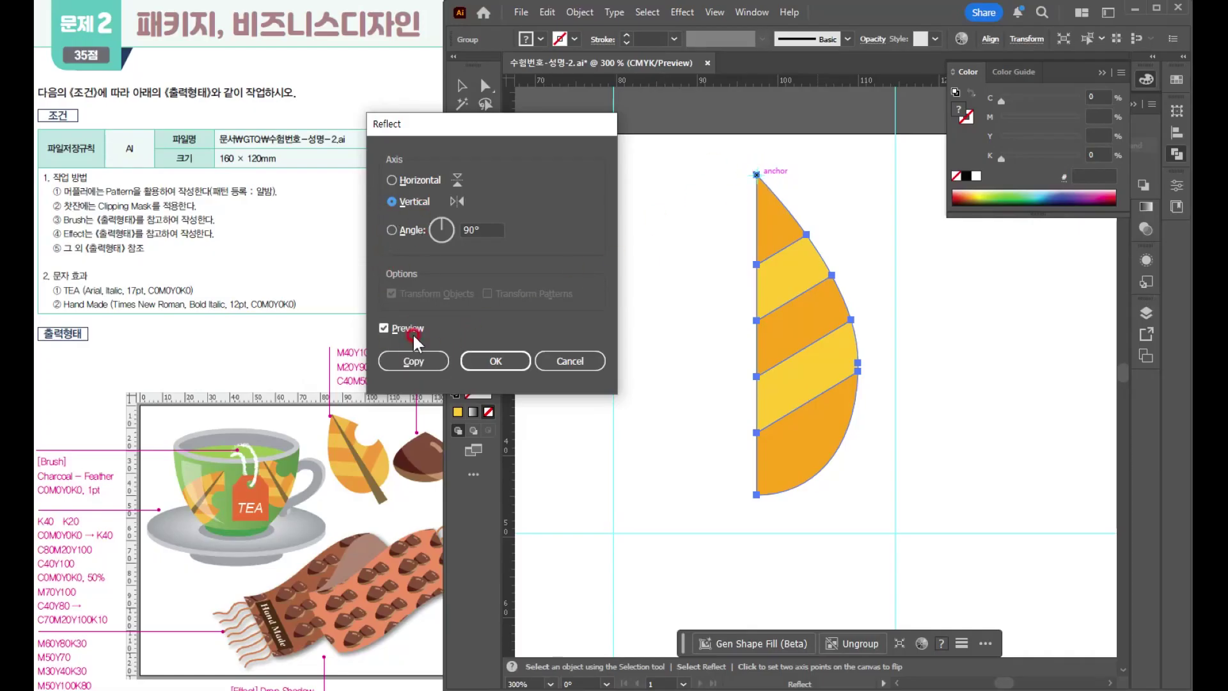
{"action": "left_click", "coordinate": [410, 360]}
{"action": "key", "text": "v"}
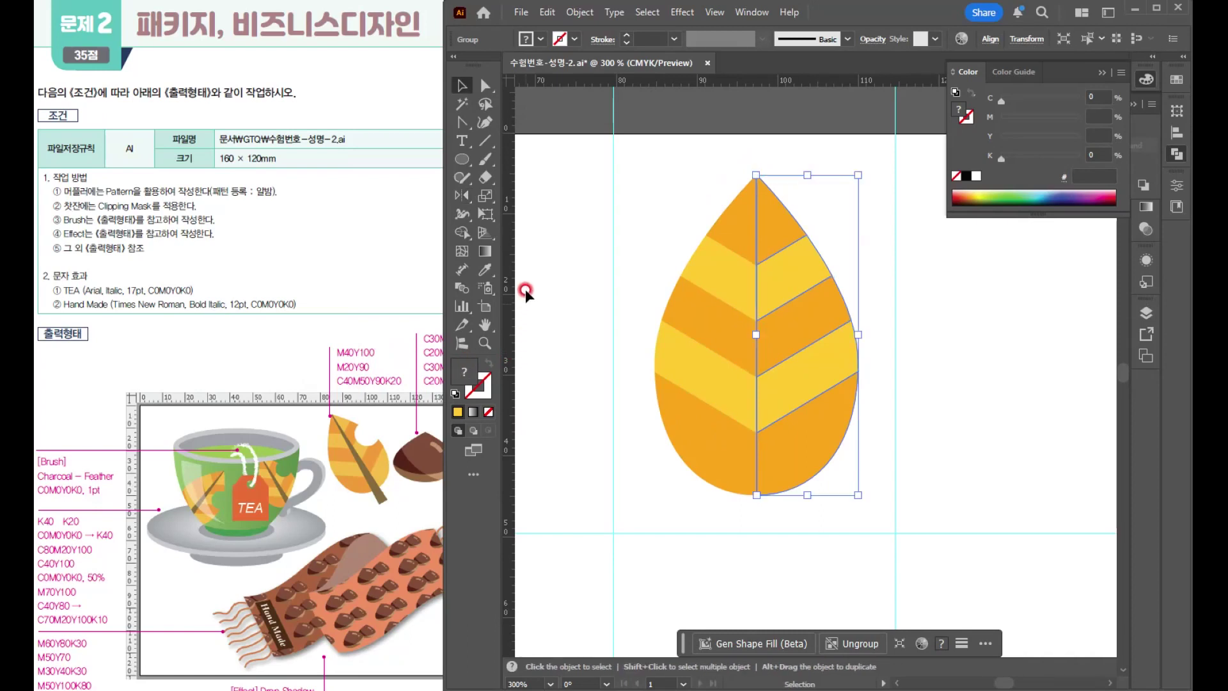
- Recolour the right half's first, third and fifth stripes with the light yellow sampled from the left half
{"action": "left_click", "coordinate": [486, 86]}
{"action": "left_click", "coordinate": [669, 189]}
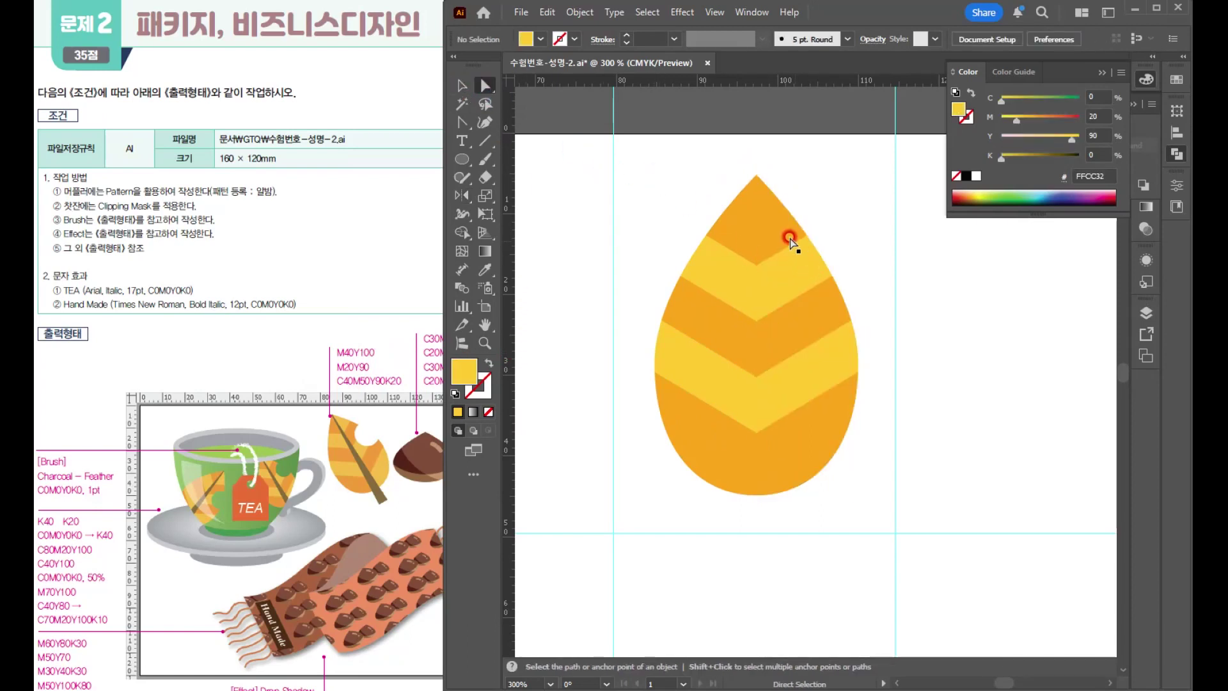
{"action": "left_click", "coordinate": [790, 239]}
{"action": "left_click", "coordinate": [809, 331], "text": "shift"}
{"action": "left_click", "coordinate": [804, 433], "text": "shift"}
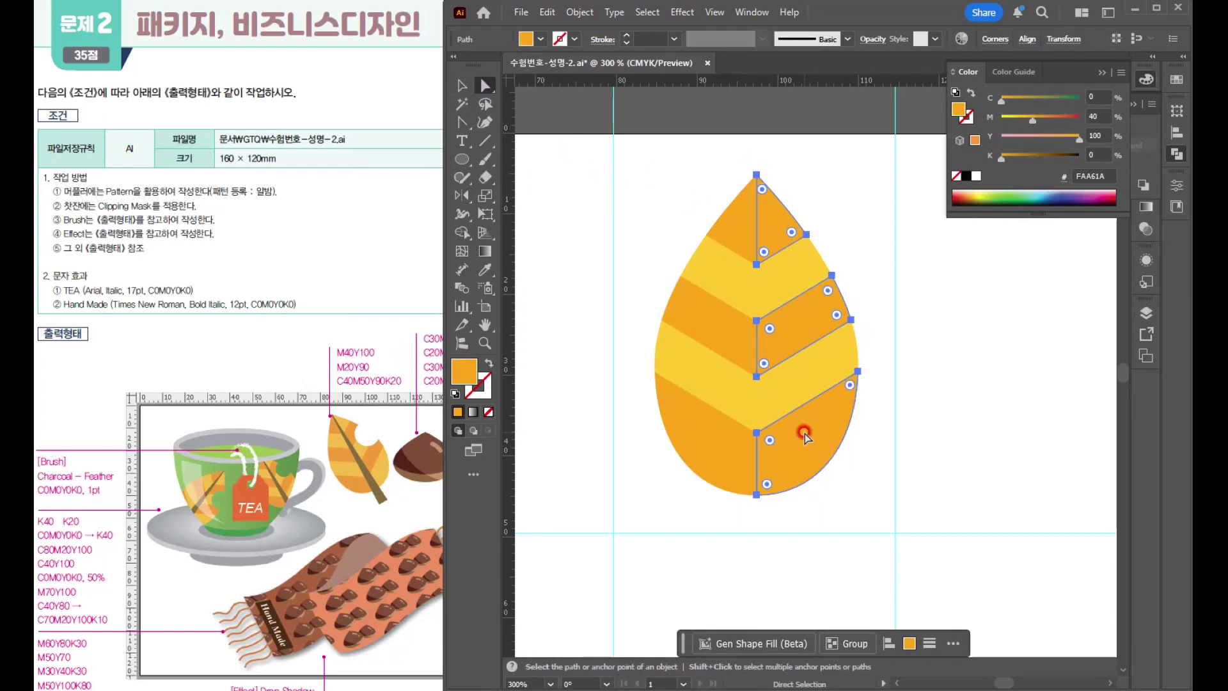
{"action": "key", "text": "i"}
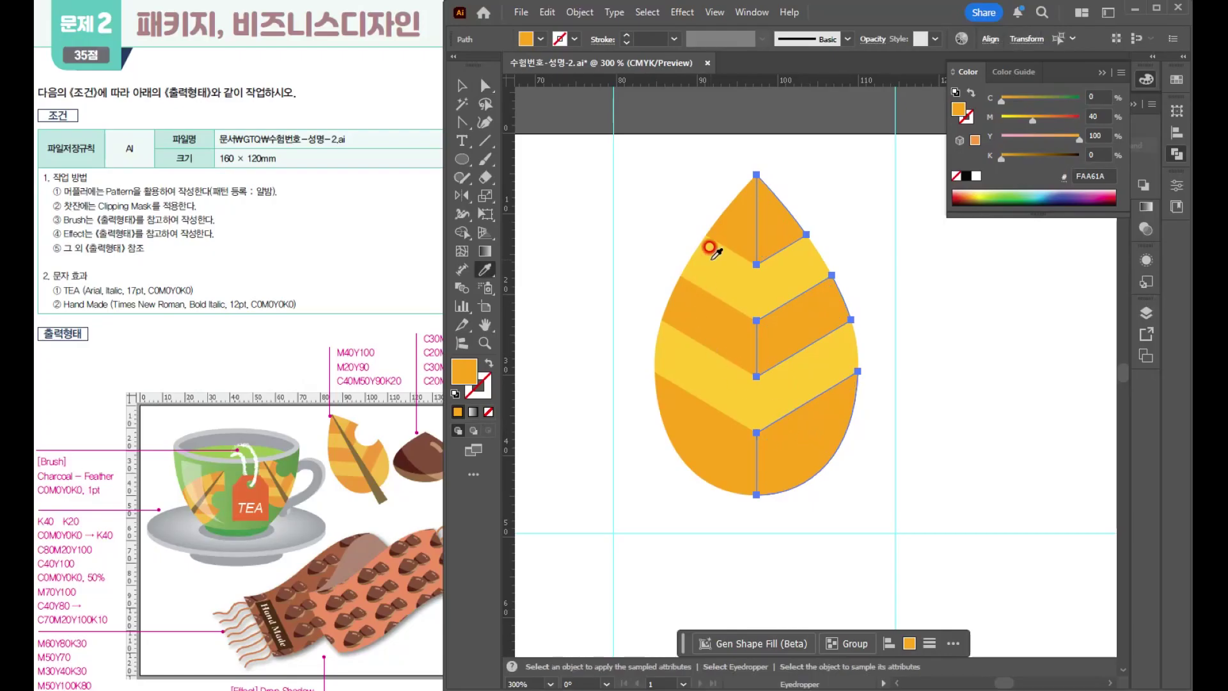
{"action": "left_click", "coordinate": [709, 247]}
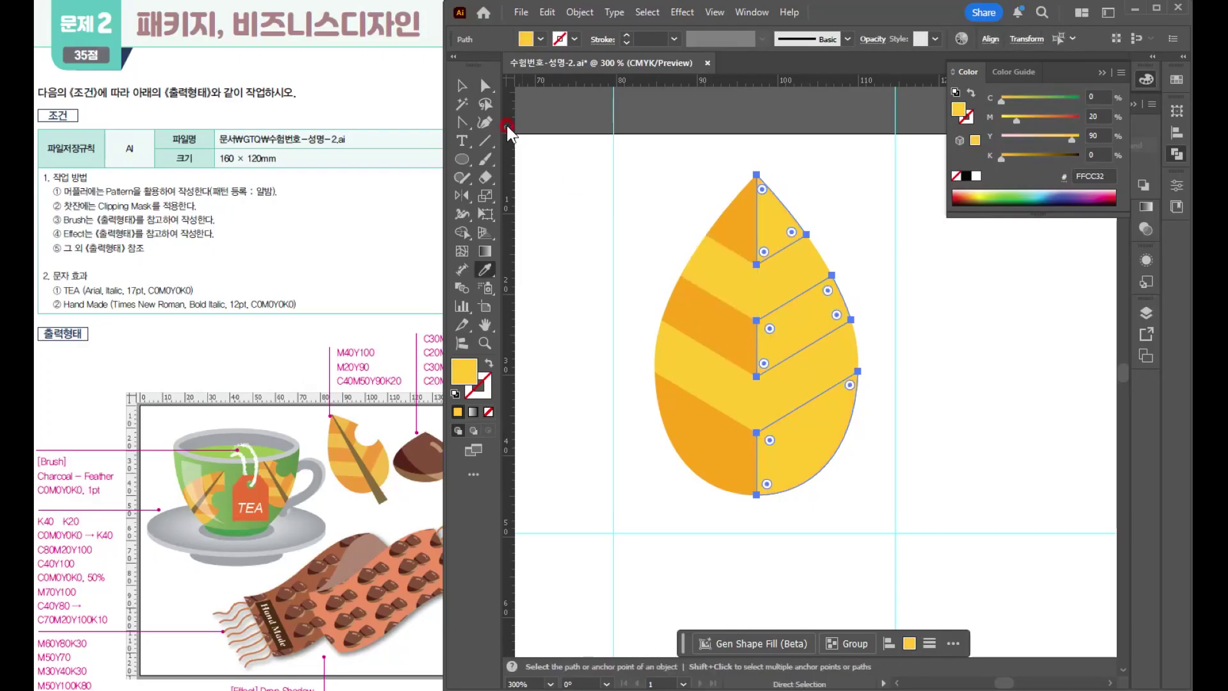
- Recolour the right half's second and fourth stripes with the orange sampled from the left half's tip, then deselect
{"action": "left_click", "coordinate": [486, 85]}
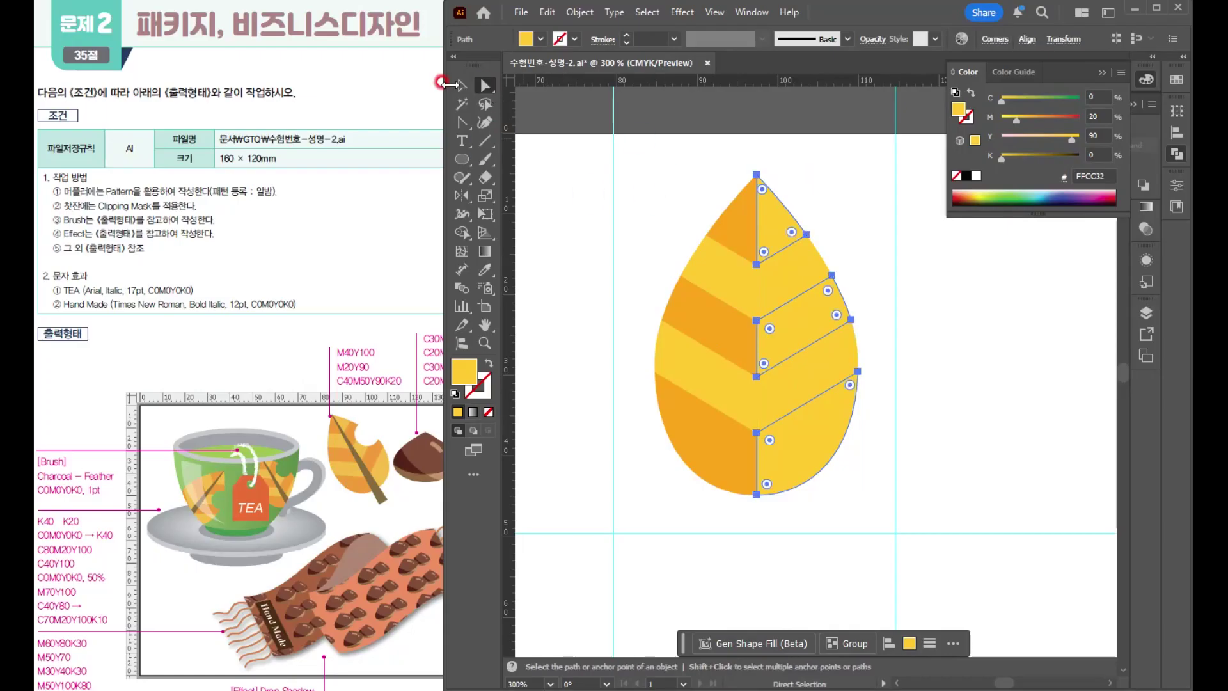
{"action": "left_click", "coordinate": [804, 340]}
{"action": "left_click", "coordinate": [805, 365], "text": "shift"}
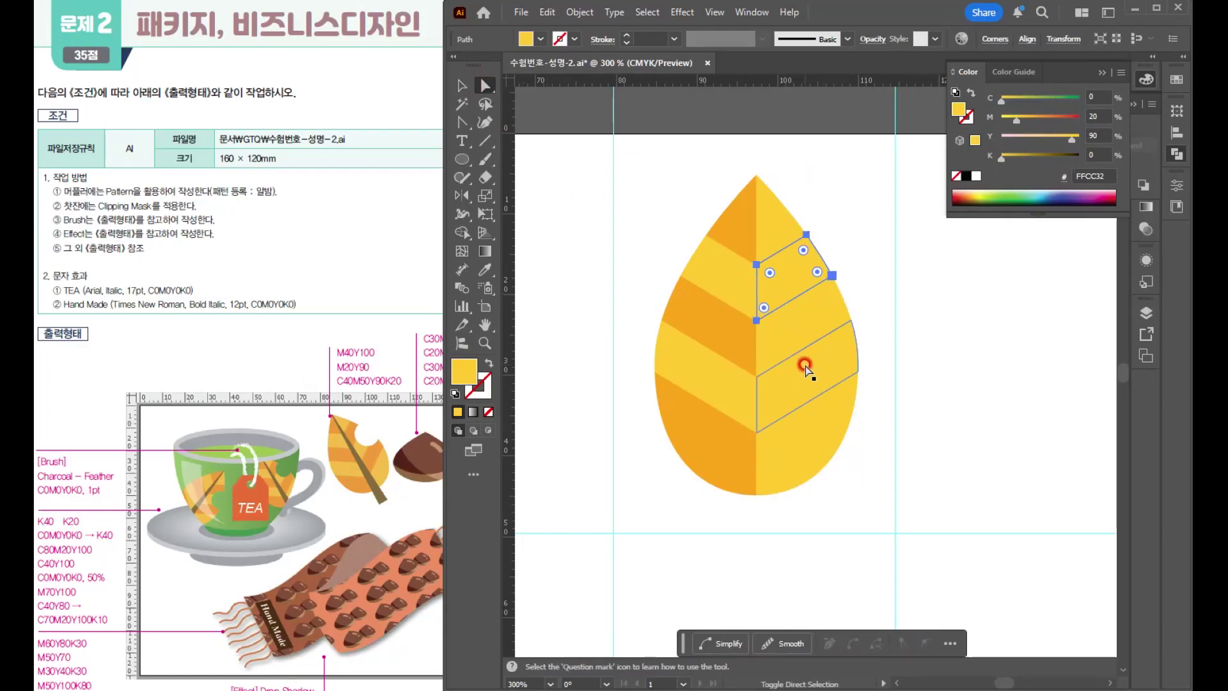
{"action": "key", "text": "i"}
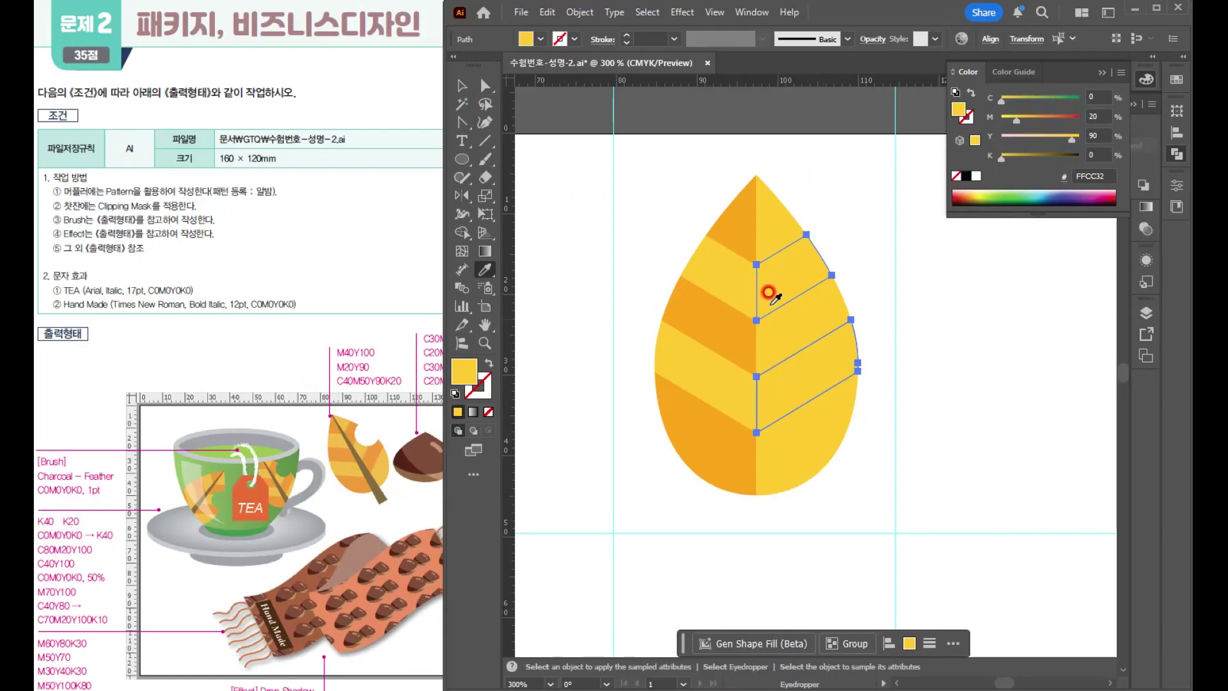
{"action": "left_click", "coordinate": [730, 204]}
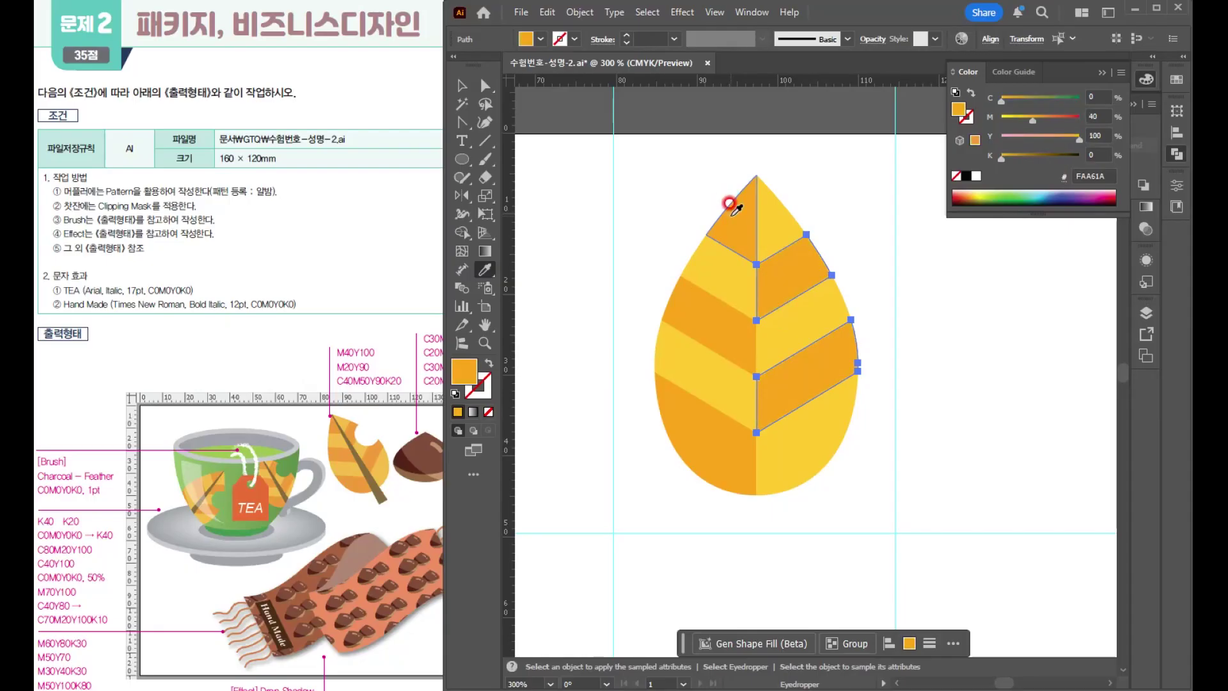
{"action": "key", "text": "v"}
{"action": "left_click", "coordinate": [667, 234]}
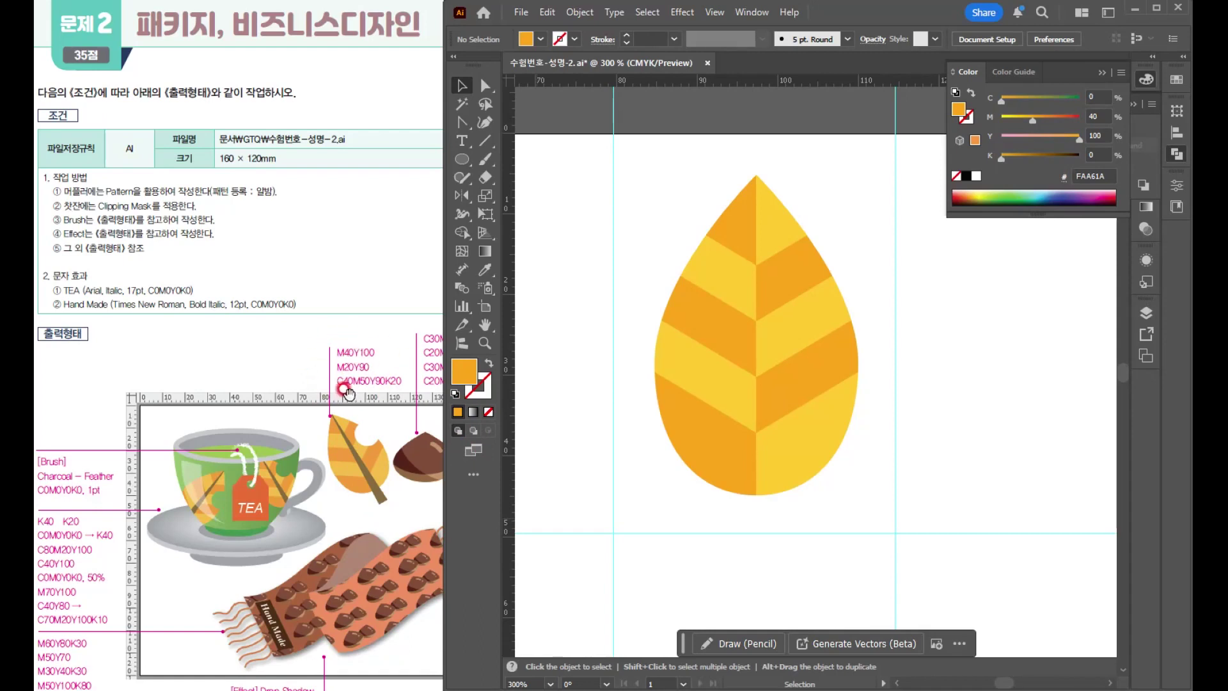
- Draw a vertical center line about 46 mm long from the leaf's tip past its base with a 0.75 pt stroke
{"action": "left_click", "coordinate": [490, 148]}
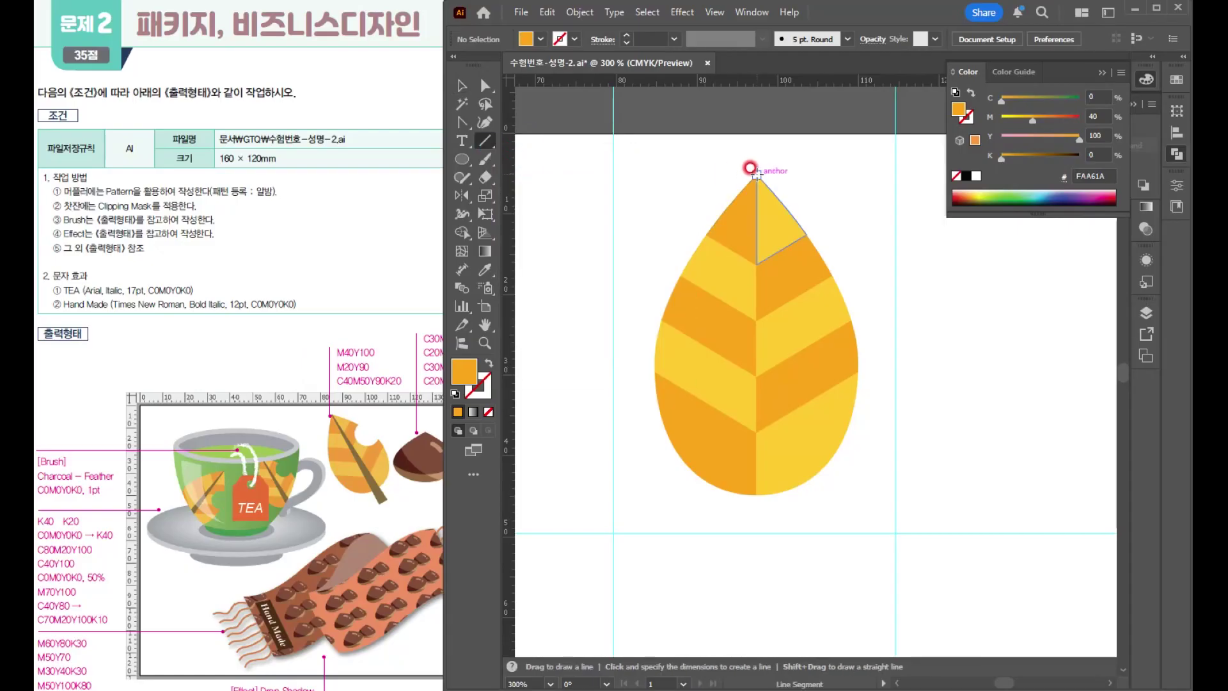
{"action": "left_click_drag", "start_coordinate": [757, 175], "coordinate": [757, 550]}
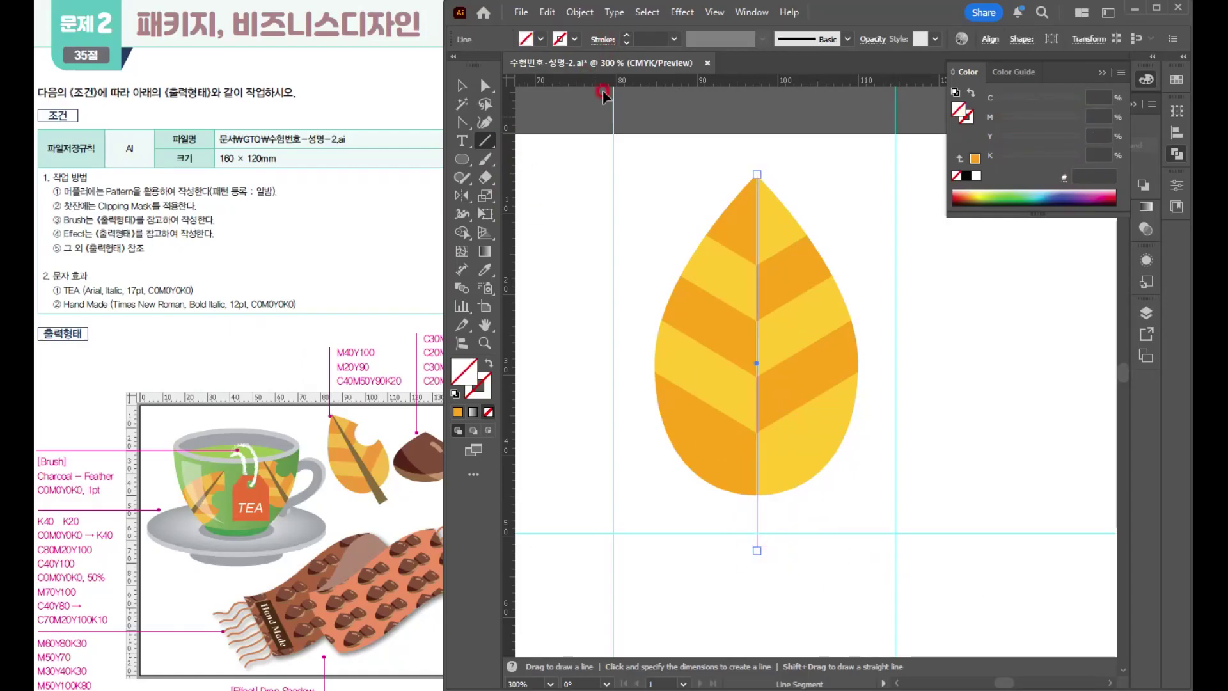
{"action": "left_click", "coordinate": [623, 35]}
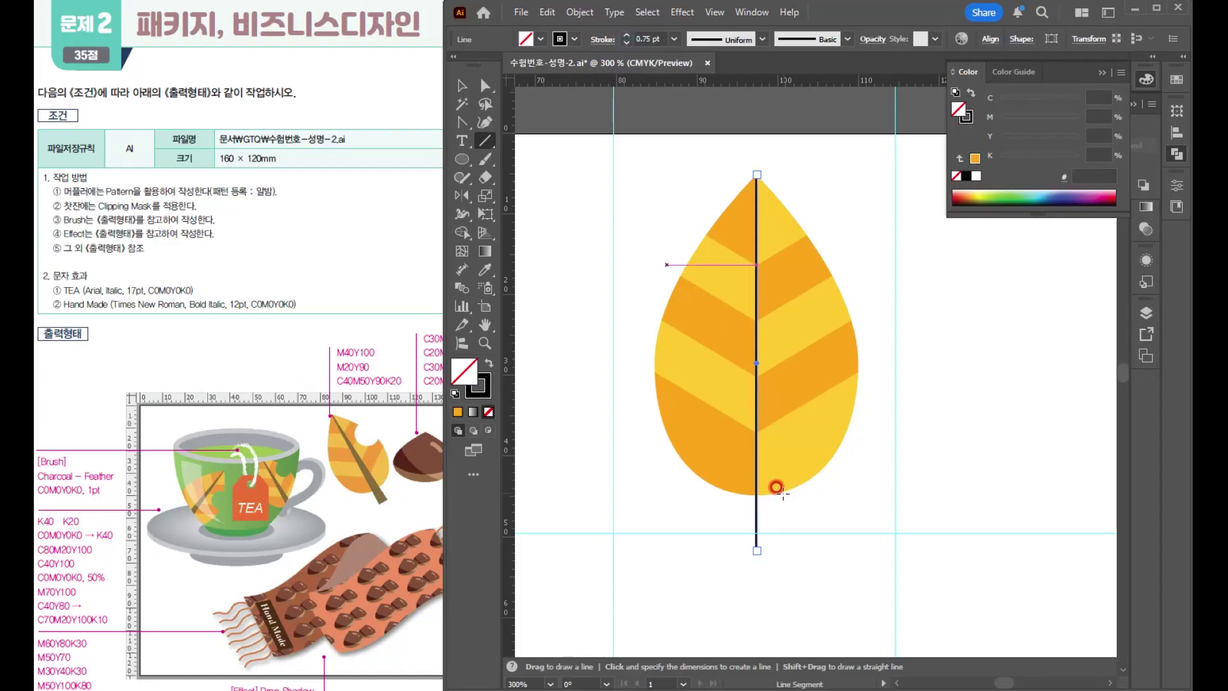
{"action": "key", "text": "v"}
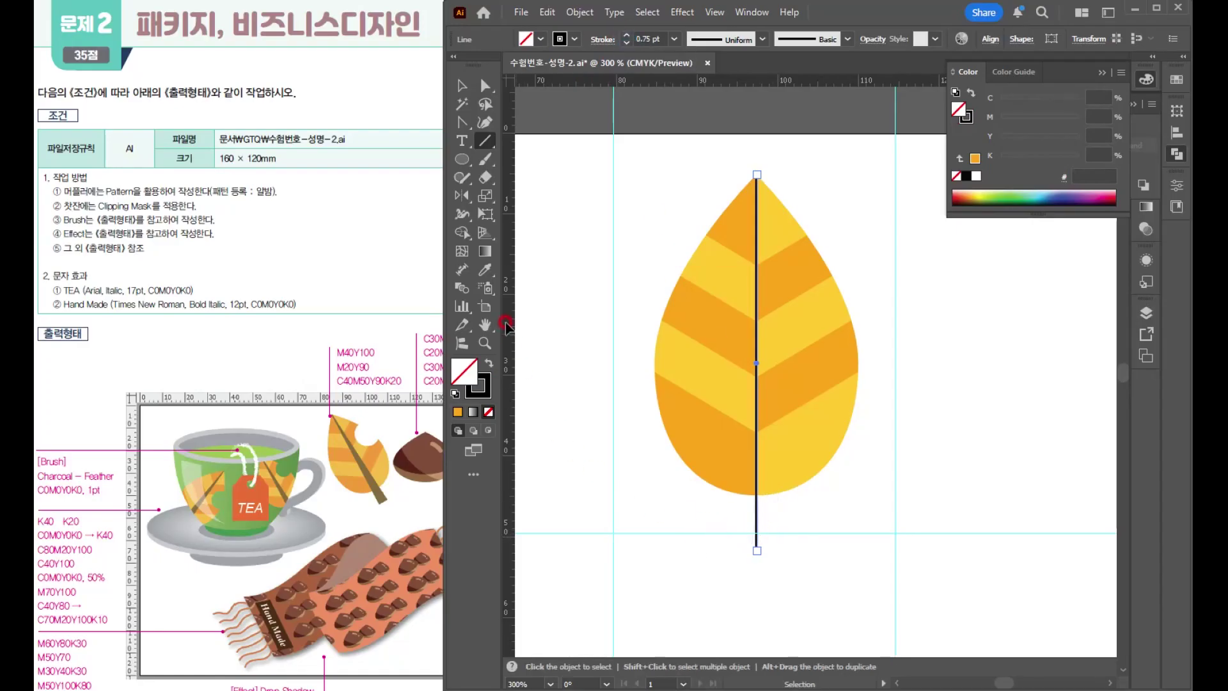
- Widen the center line's lower end to about 3 mm with the Width tool and expand its appearance into a filled stem
{"action": "left_click_drag", "start_coordinate": [465, 216], "coordinate": [501, 217]}
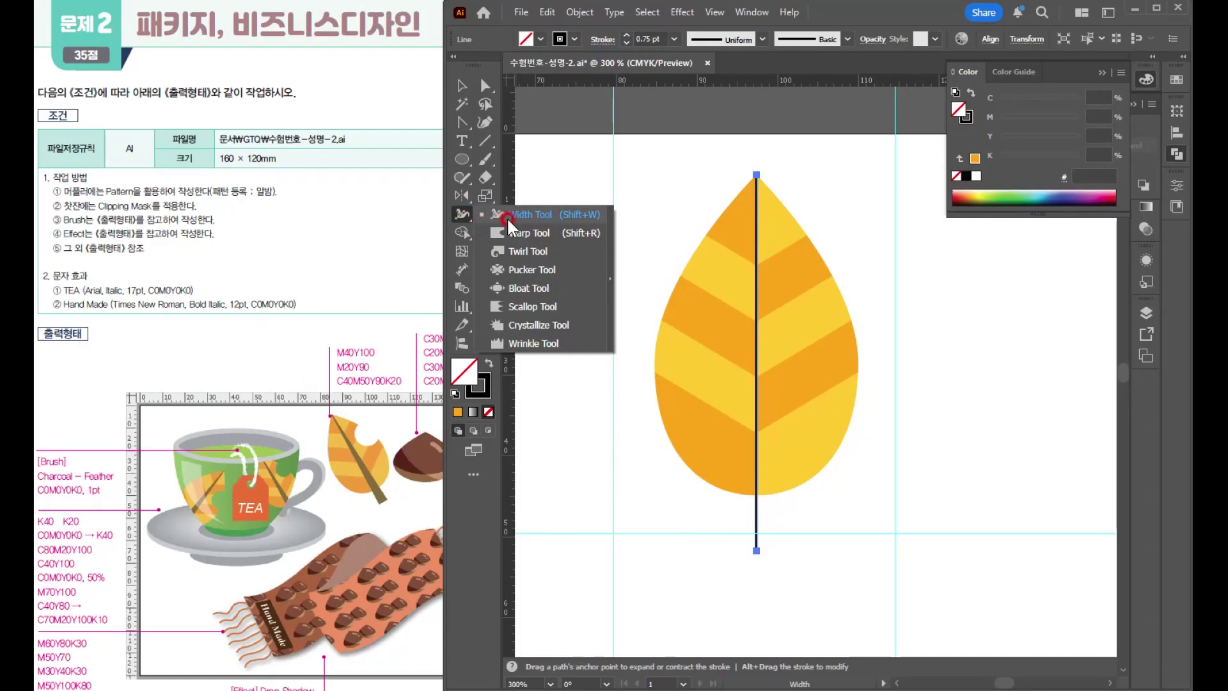
{"action": "left_click_drag", "start_coordinate": [507, 217], "coordinate": [507, 217]}
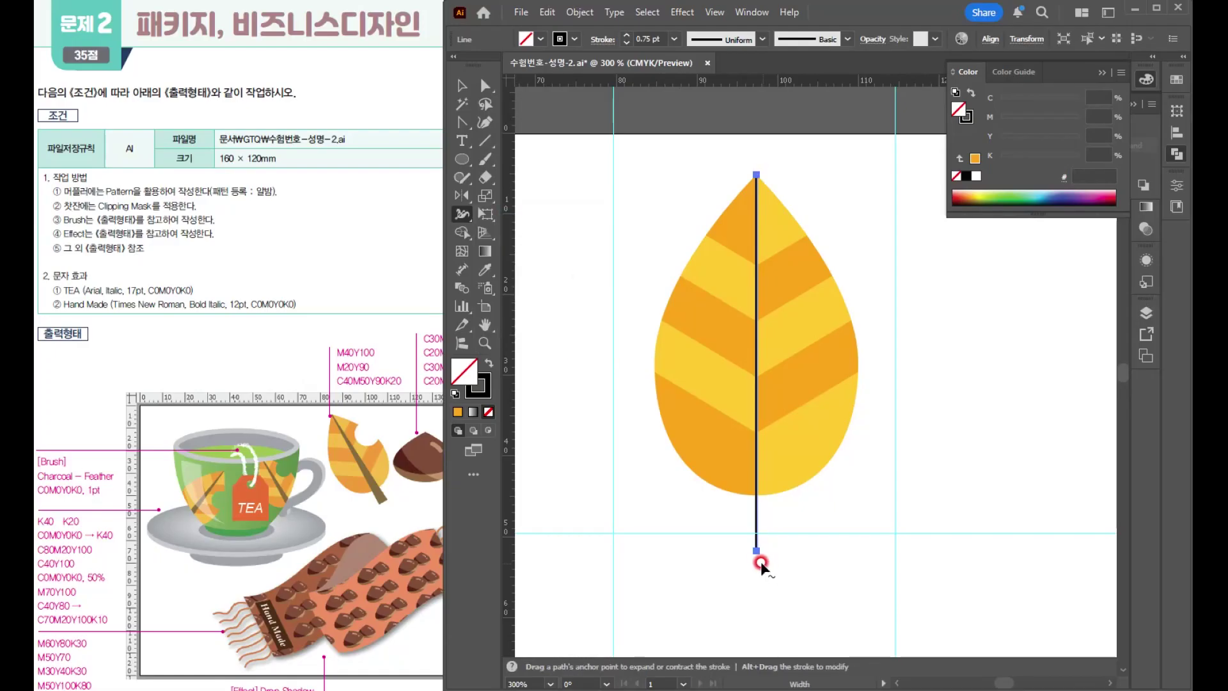
{"action": "left_click_drag", "start_coordinate": [757, 553], "coordinate": [769, 554]}
{"action": "left_click", "coordinate": [577, 12]}
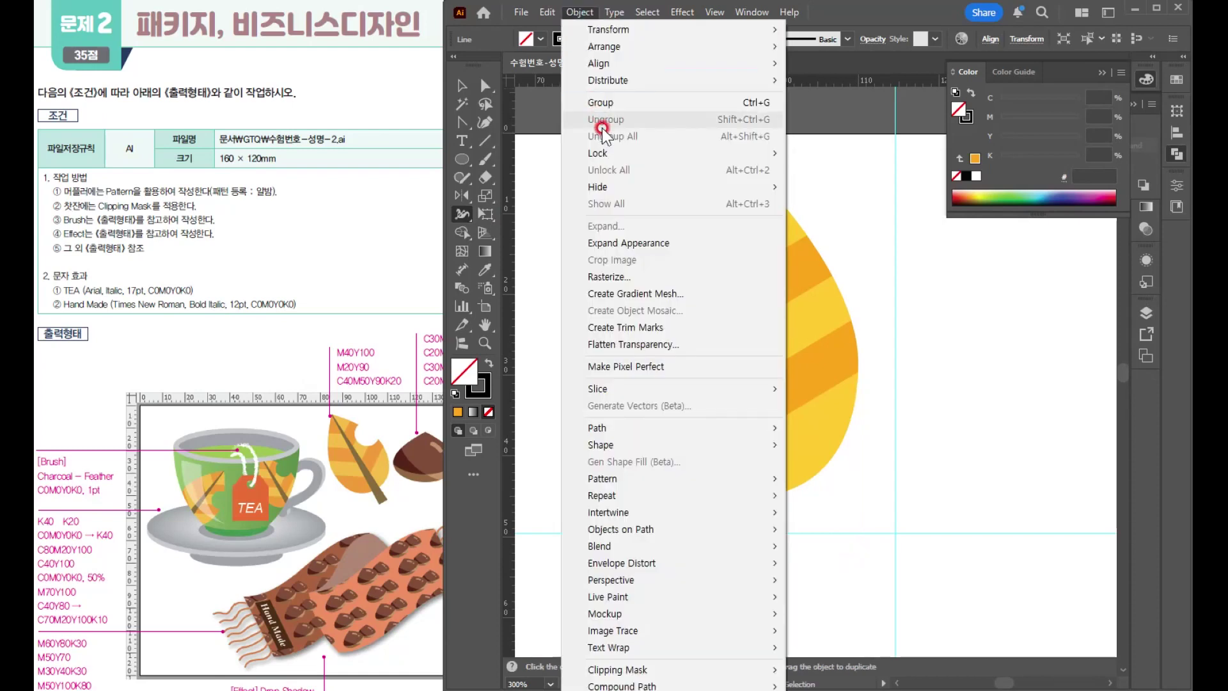
{"action": "left_click", "coordinate": [616, 244]}
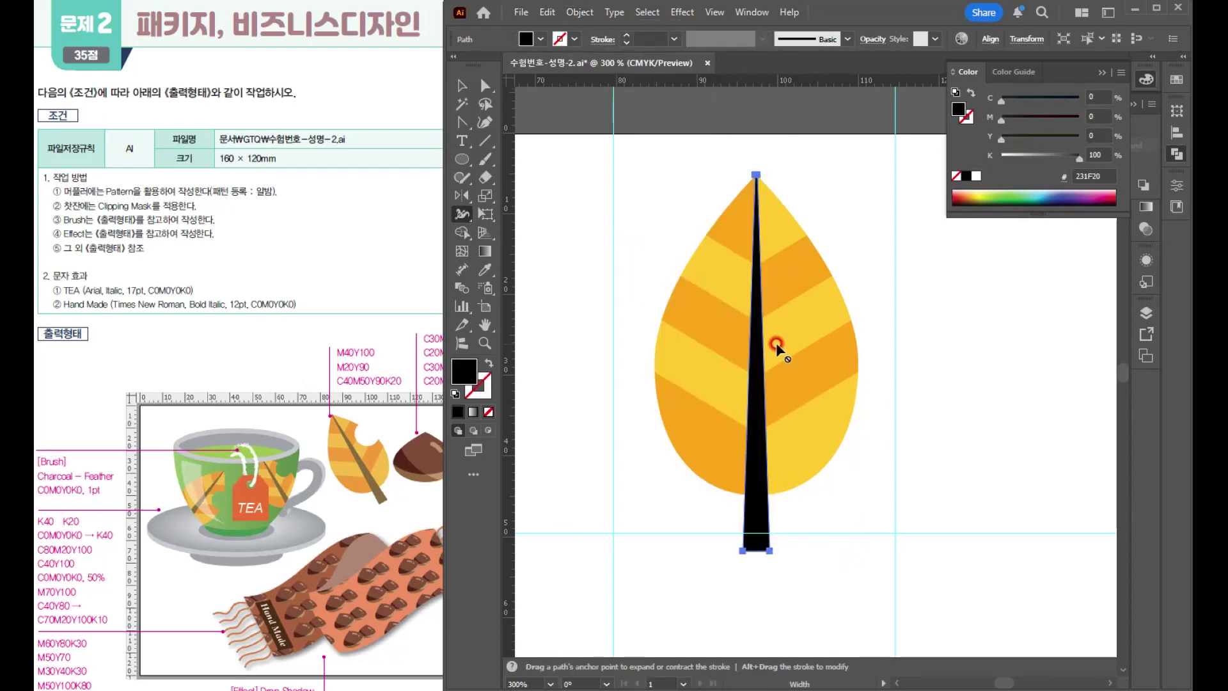
{"action": "key", "text": "v"}
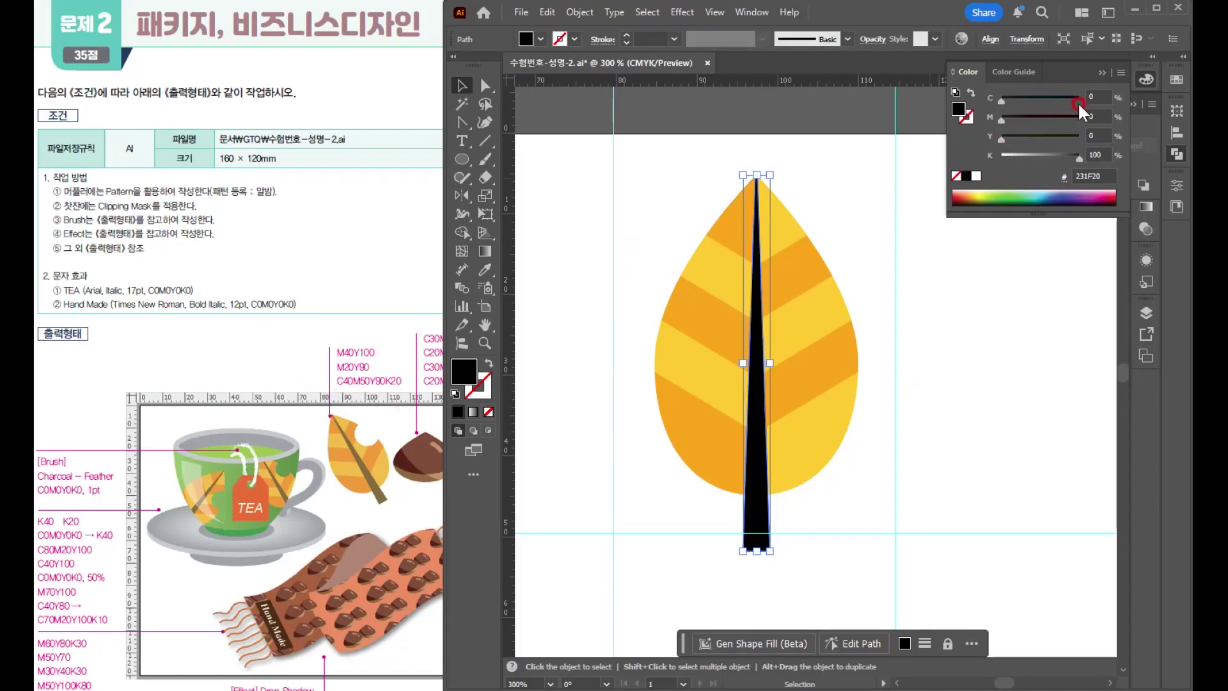
- Fill the stem with C40 M50 Y90 K20
{"action": "left_click_drag", "start_coordinate": [1093, 96], "coordinate": [1036, 95]}
{"action": "type", "text": "40"}
{"action": "key", "text": "Tab"}
{"action": "type", "text": "50"}
{"action": "key", "text": "Tab"}
{"action": "type", "text": "90"}
{"action": "key", "text": "Tab"}
{"action": "type", "text": "20"}
{"action": "key", "text": "Return"}
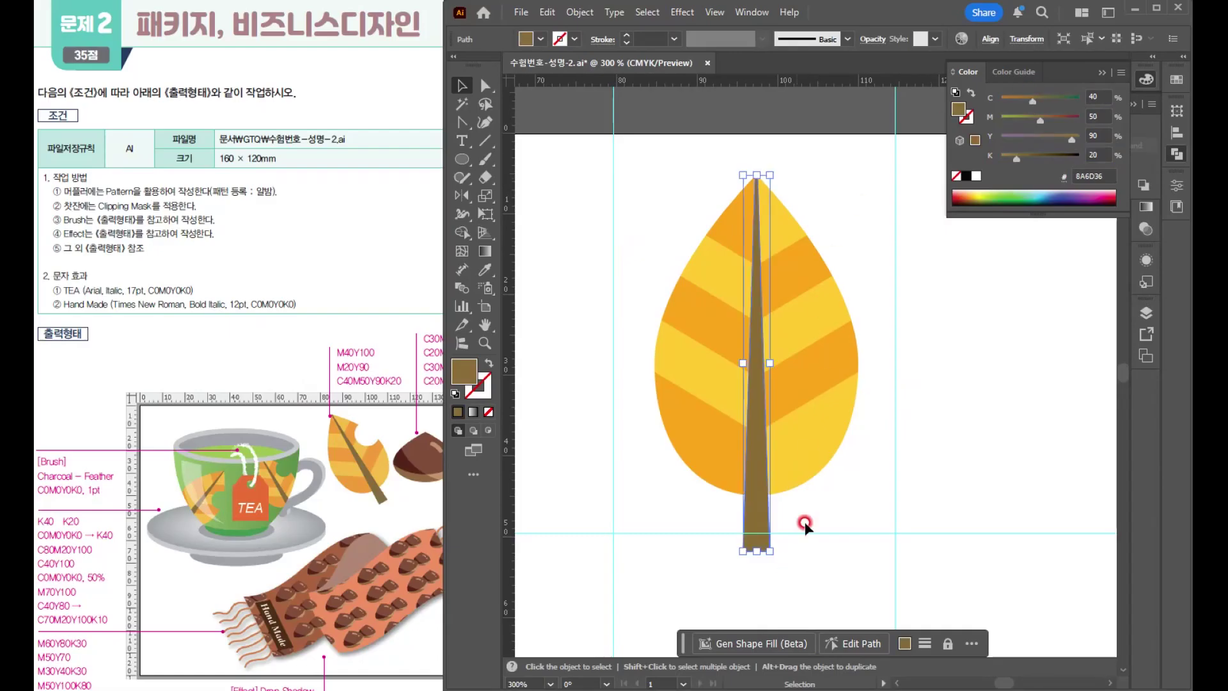
- Group the leaf stripes with the stem and rotate the group counterclockwise so its tip leans to the upper left
{"action": "left_click", "coordinate": [781, 490]}
{"action": "left_click_drag", "start_coordinate": [671, 231], "coordinate": [850, 511]}
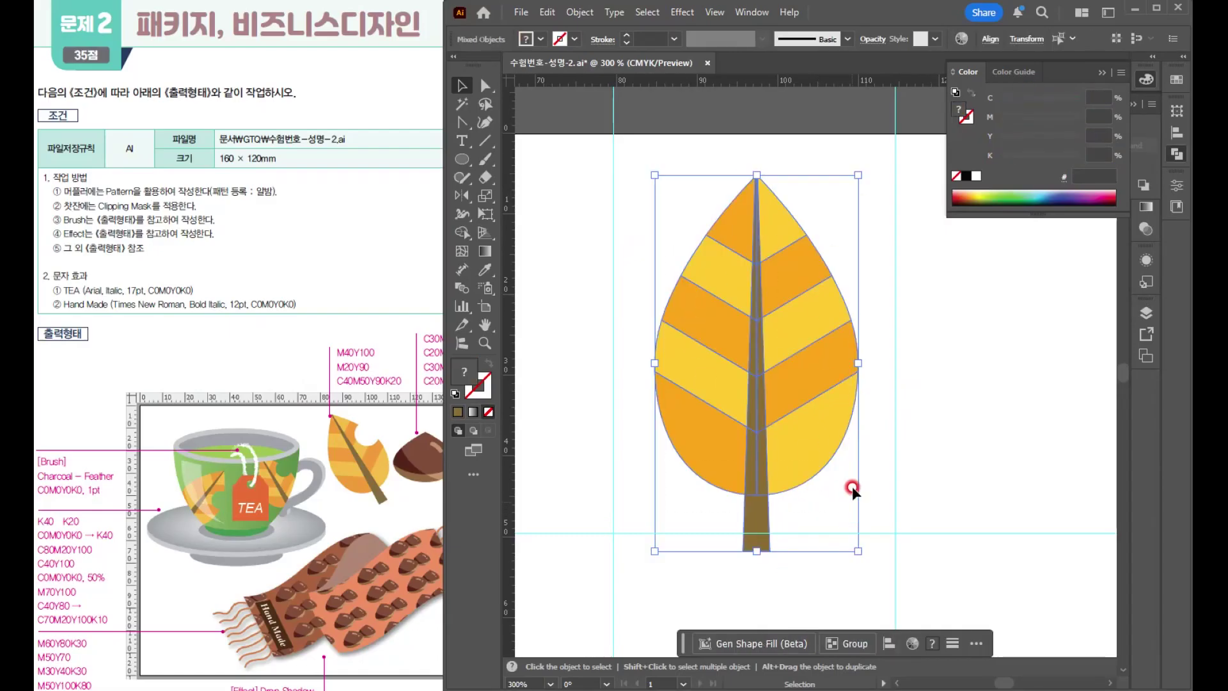
{"action": "key", "text": "ctrl+shift+b"}
{"action": "left_click_drag", "start_coordinate": [851, 167], "coordinate": [820, 210]}
{"action": "left_click_drag", "start_coordinate": [804, 415], "coordinate": [790, 384]}
{"action": "left_click_drag", "start_coordinate": [823, 492], "coordinate": [863, 516]}
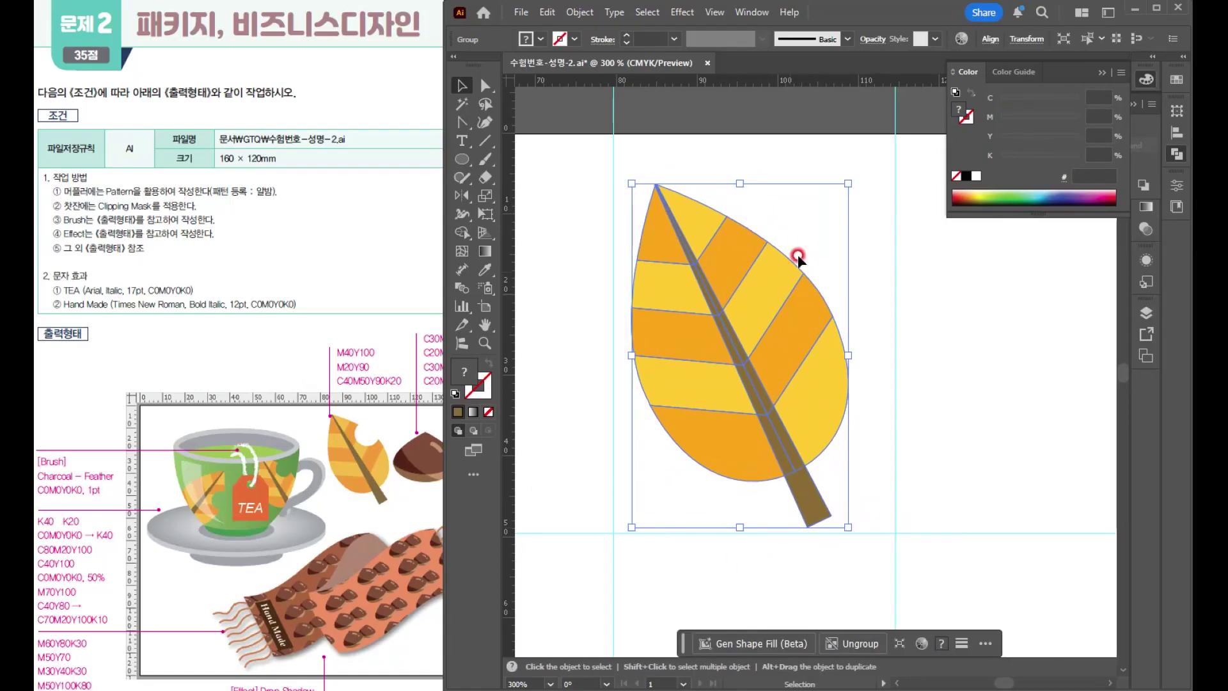
- Erase a rounded bite about 10 mm wide from the leaf's upper-right edge with a resized Eraser brush, then deselect
{"action": "left_click_drag", "start_coordinate": [490, 175], "coordinate": [559, 178]}
{"action": "key", "text": "bracketleft"}
{"action": "key", "text": "bracketleft"}
{"action": "key", "text": "bracketleft"}
{"action": "key", "text": "bracketleft"}
{"action": "key", "text": "bracketleft"}
{"action": "key", "text": "bracketleft"}
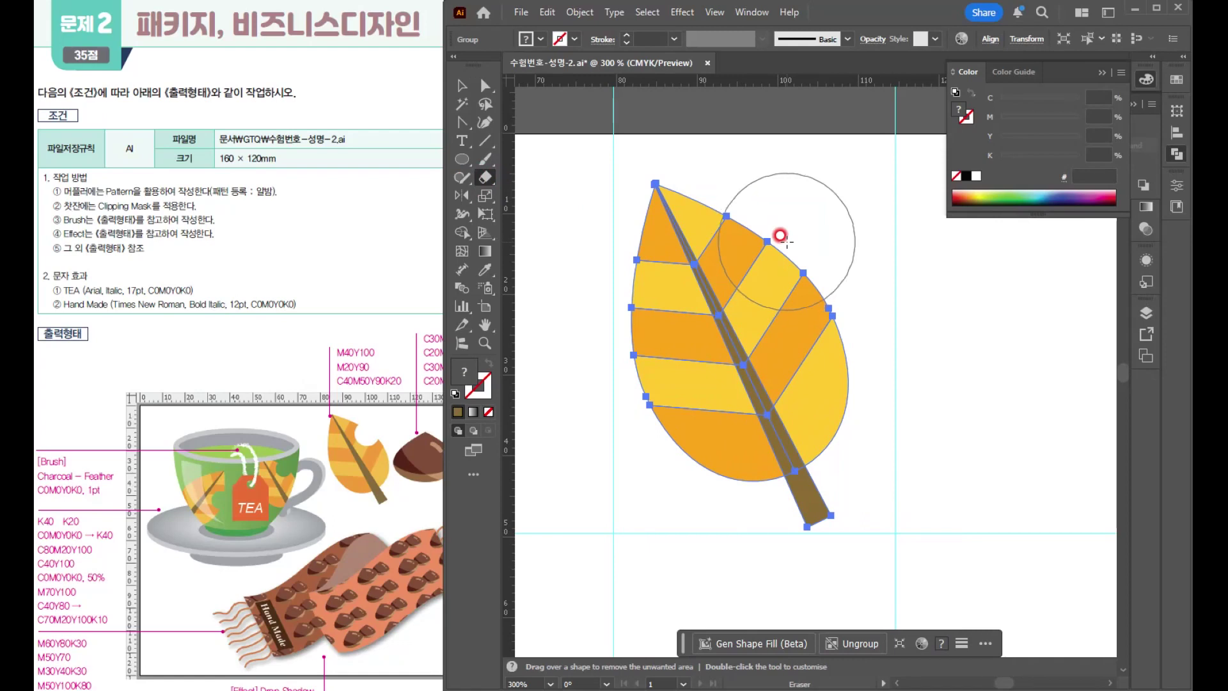
{"action": "key", "text": "bracketright"}
{"action": "key", "text": "bracketright"}
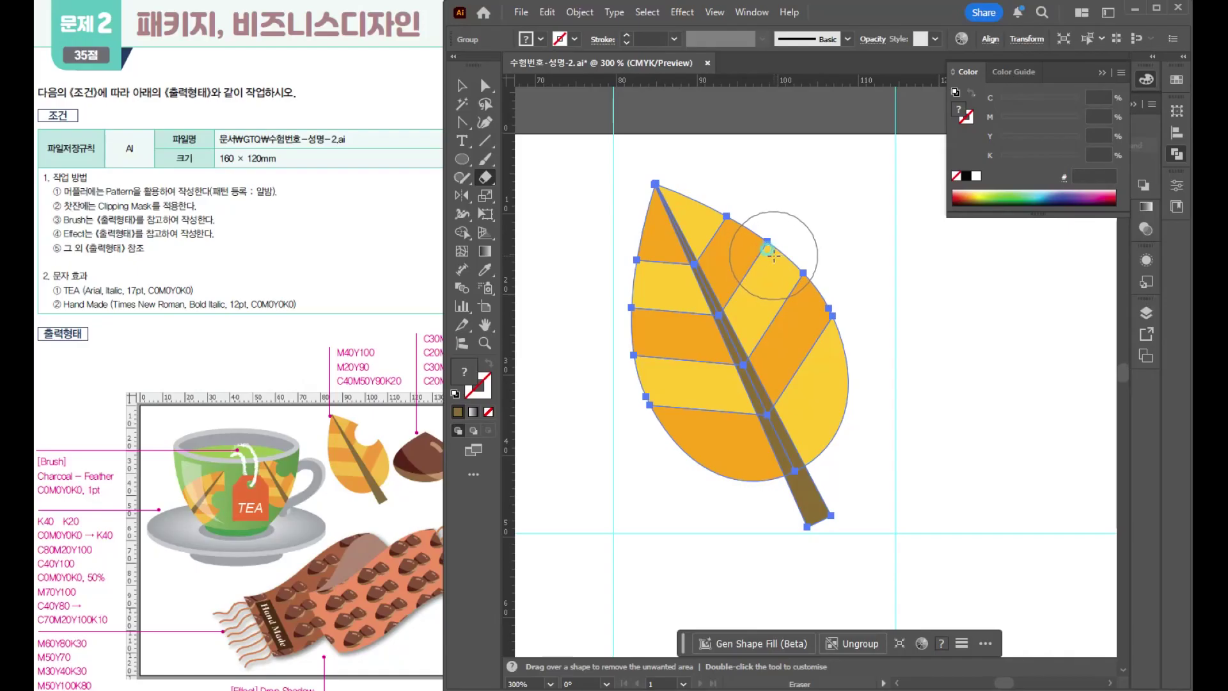
{"action": "left_click_drag", "start_coordinate": [764, 252], "coordinate": [828, 323]}
{"action": "key", "text": "v"}
{"action": "left_click", "coordinate": [948, 392]}
- Move the bitten leaf about 0.8 mm right and 1.9 mm up, then deselect it
{"action": "left_click", "coordinate": [794, 404]}
{"action": "scroll", "coordinate": [794, 400], "scroll_direction": "down", "scroll_amount": 2}
{"action": "left_click_drag", "start_coordinate": [788, 398], "coordinate": [725, 378]}
{"action": "scroll", "coordinate": [735, 394], "scroll_direction": "up", "scroll_amount": 2}
{"action": "left_click_drag", "start_coordinate": [770, 438], "coordinate": [777, 423]}
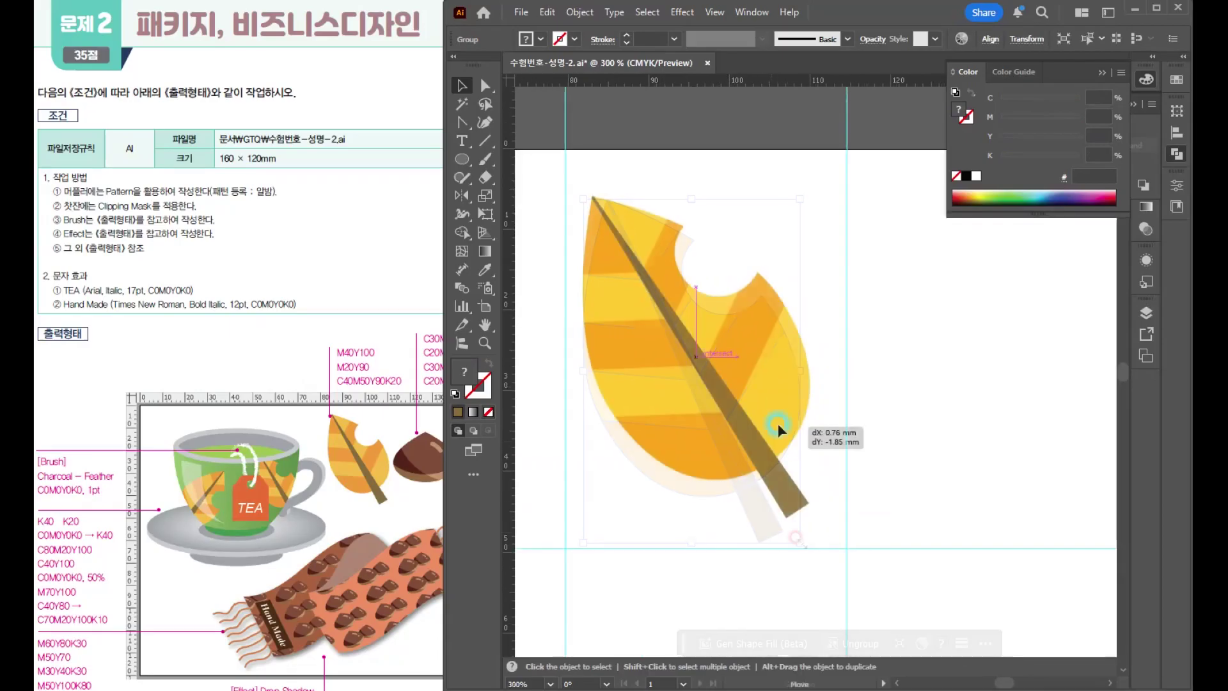
{"action": "left_click", "coordinate": [978, 369]}
- Create a new swatch group with its default name for the chestnut colours
{"action": "left_click_drag", "start_coordinate": [908, 361], "coordinate": [699, 360]}
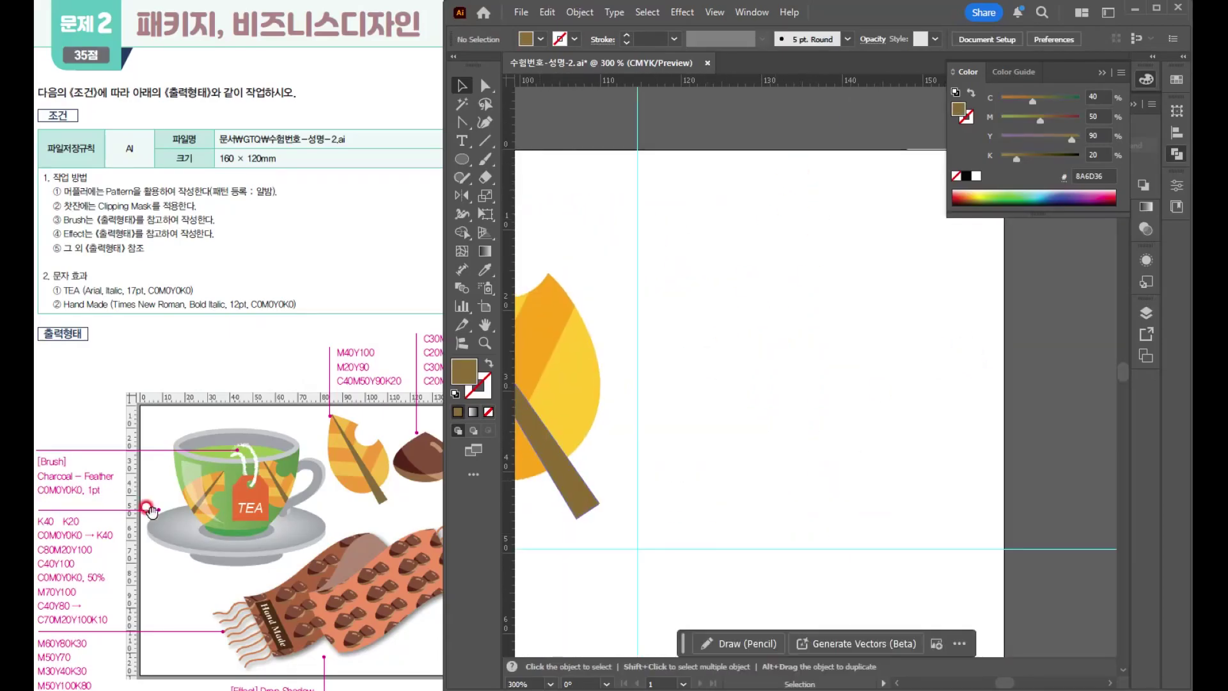
{"action": "left_click_drag", "start_coordinate": [346, 481], "coordinate": [293, 473]}
{"action": "left_click", "coordinate": [696, 371]}
{"action": "left_click", "coordinate": [1165, 82]}
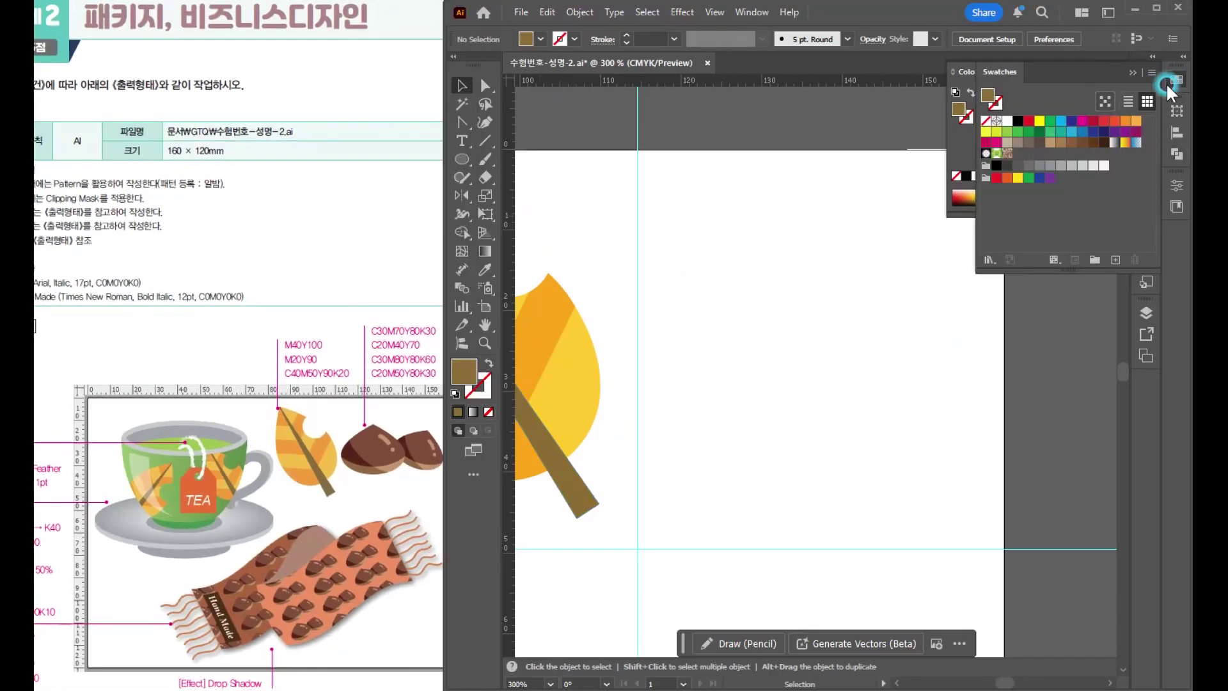
{"action": "left_click", "coordinate": [1095, 260]}
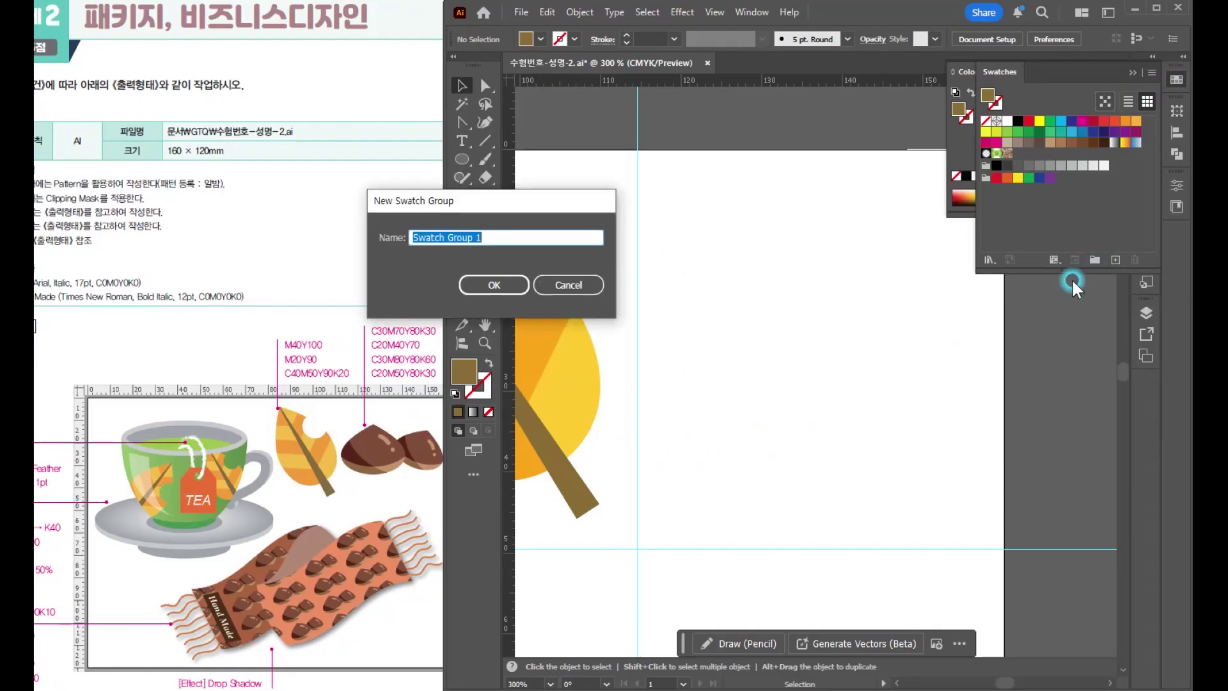
{"action": "left_click", "coordinate": [509, 290]}
- Add a global CMYK swatch with C30 M70 Y80 K30 to the new group
{"action": "left_click", "coordinate": [1115, 259]}
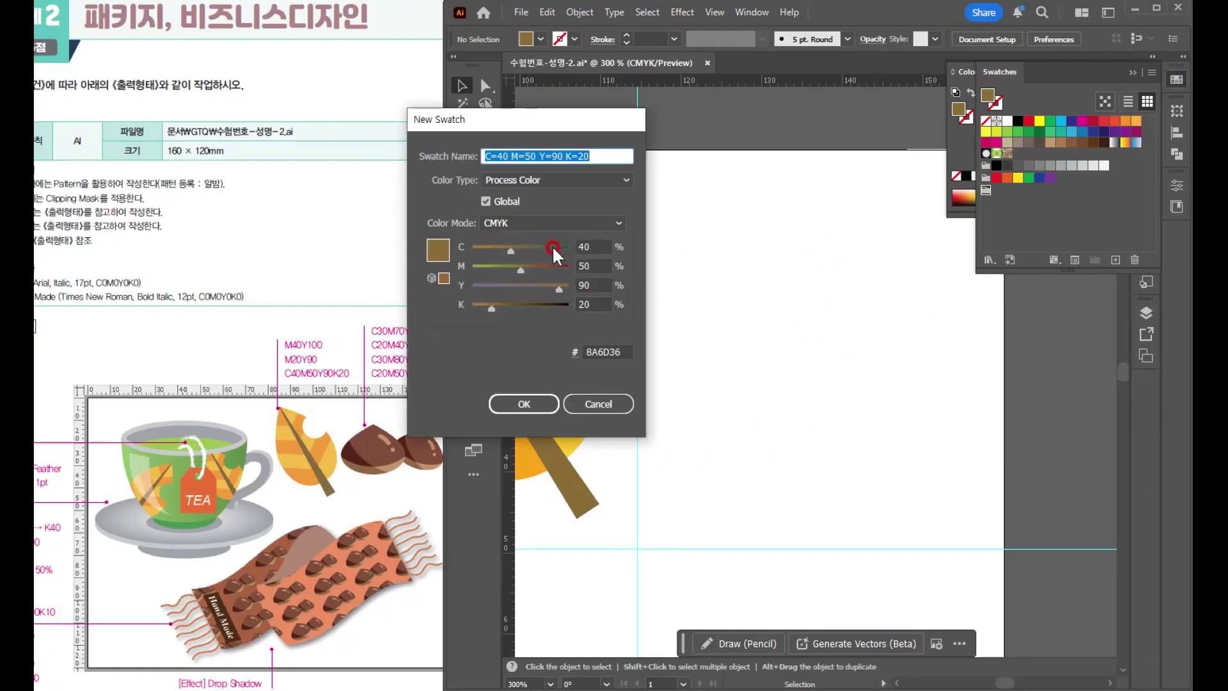
{"action": "left_click_drag", "start_coordinate": [521, 121], "coordinate": [647, 103]}
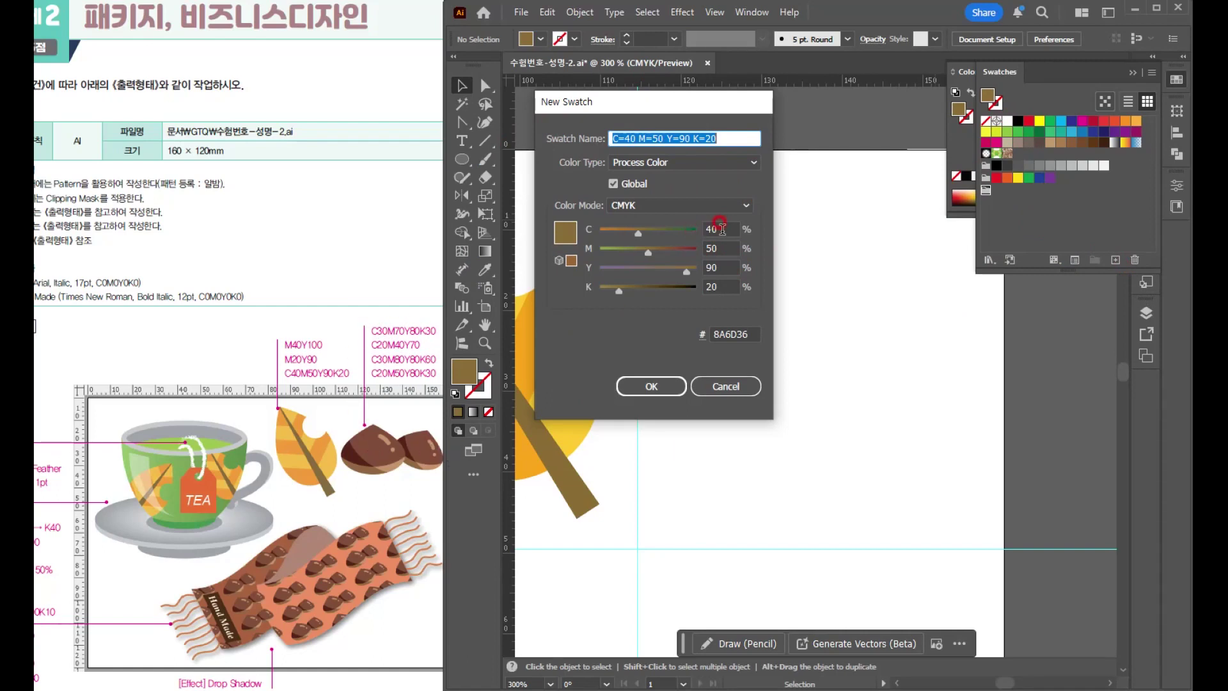
{"action": "left_click", "coordinate": [722, 228]}
{"action": "type", "text": "30"}
{"action": "key", "text": "Tab"}
{"action": "type", "text": "70"}
{"action": "key", "text": "Tab"}
{"action": "type", "text": "80"}
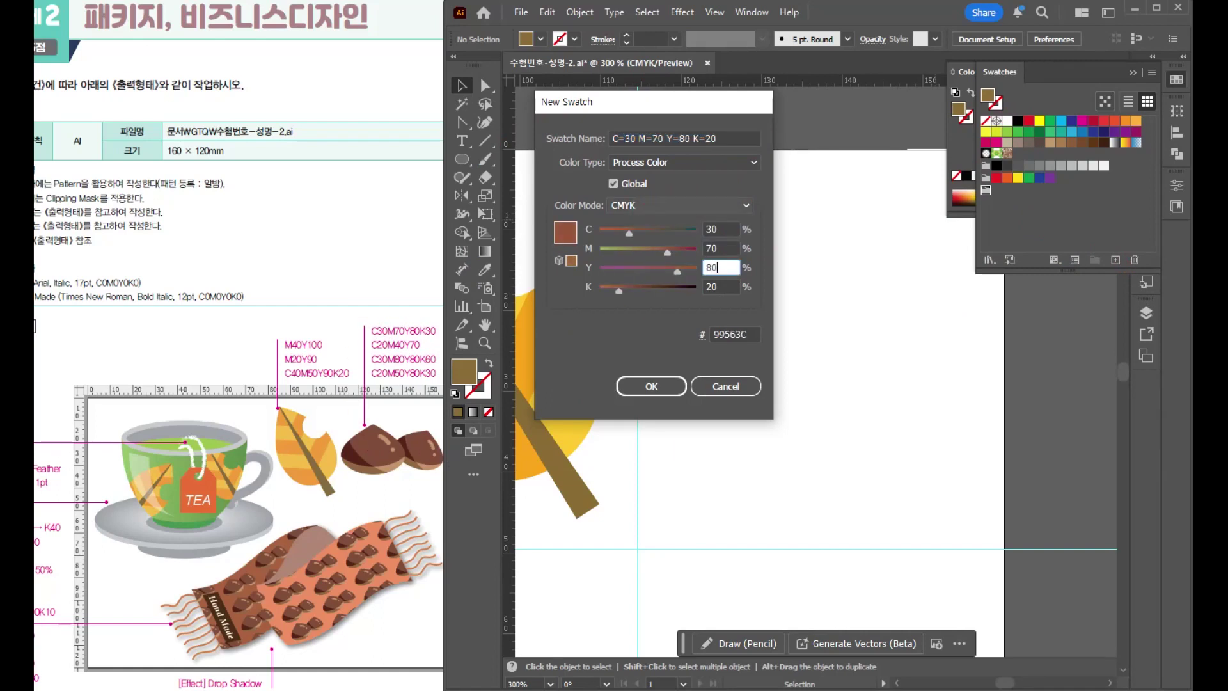
{"action": "key", "text": "Tab"}
{"action": "key", "text": "Return"}
- Add a global CMYK swatch with C20 M40 Y70 K0 to the chestnut colour group
{"action": "left_click", "coordinate": [1115, 259]}
{"action": "left_click", "coordinate": [702, 270]}
{"action": "left_click", "coordinate": [732, 227]}
{"action": "type", "text": "20"}
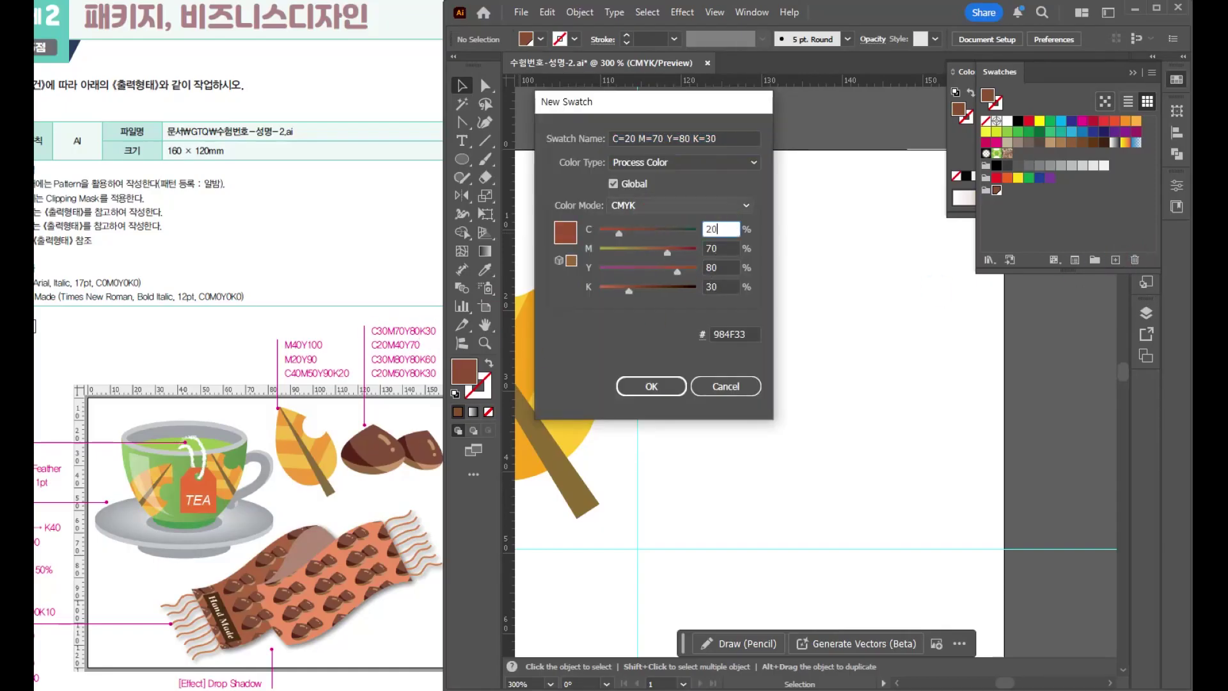
{"action": "key", "text": "Tab"}
{"action": "type", "text": "40"}
{"action": "key", "text": "Tab"}
{"action": "type", "text": "70"}
{"action": "key", "text": "Tab"}
{"action": "key", "text": "Return"}
{"action": "left_click", "coordinate": [1051, 287]}
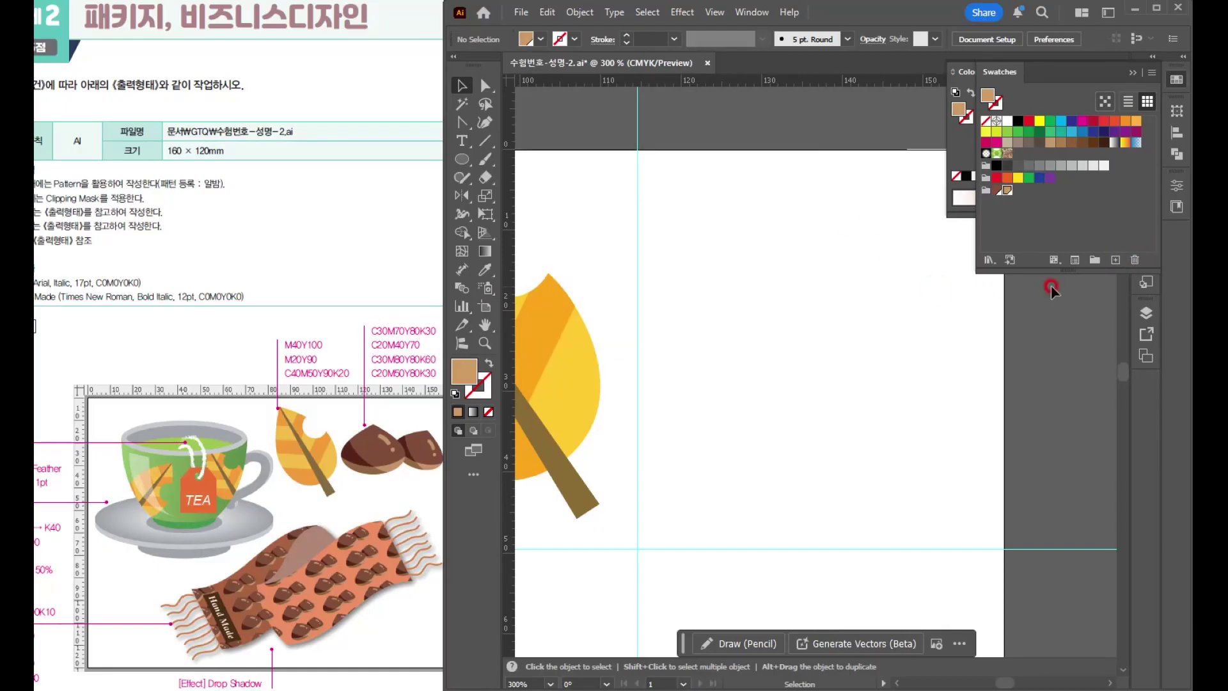
- Add a global CMYK swatch with C30 M80 Y80 K60 to the chestnut colour group
{"action": "left_click", "coordinate": [1113, 259]}
{"action": "left_click", "coordinate": [709, 229]}
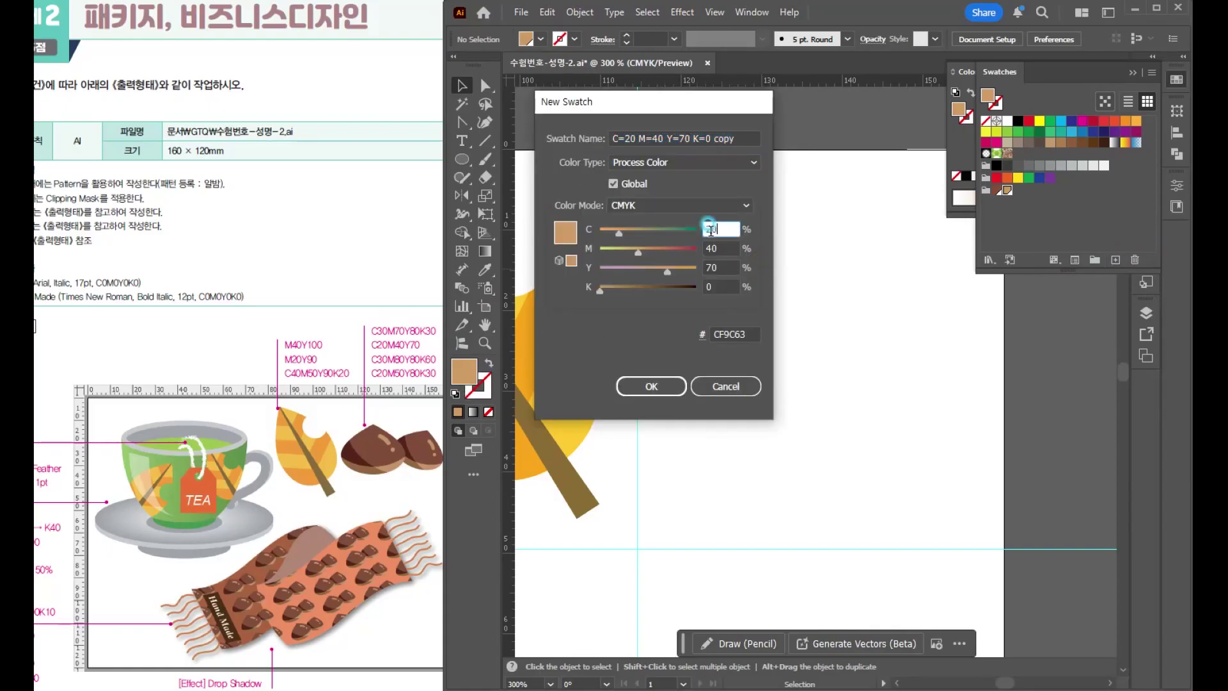
{"action": "type", "text": "30"}
{"action": "key", "text": "Tab"}
{"action": "type", "text": "80"}
{"action": "key", "text": "Tab"}
{"action": "type", "text": "80"}
{"action": "key", "text": "Tab"}
{"action": "type", "text": "60"}
{"action": "key", "text": "Return"}
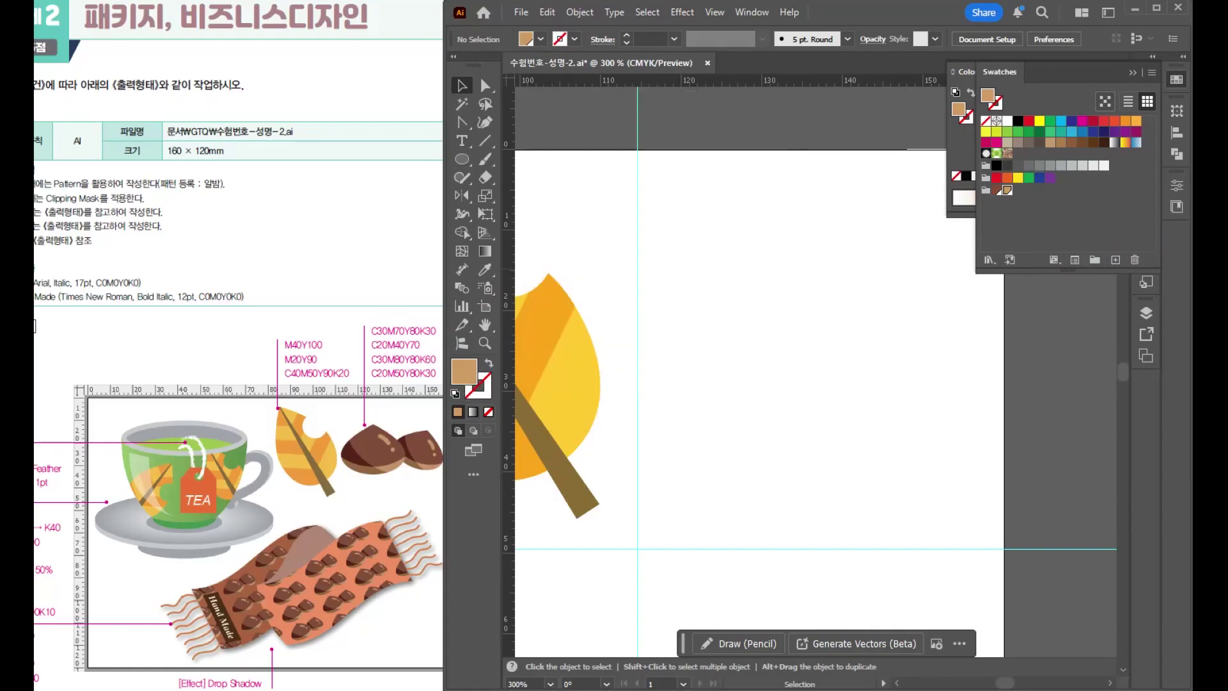
- Add a global CMYK swatch with C20 M50 Y80 K30 to the chestnut colour group
{"action": "left_click", "coordinate": [1116, 260]}
{"action": "left_click", "coordinate": [709, 229]}
{"action": "type", "text": "20"}
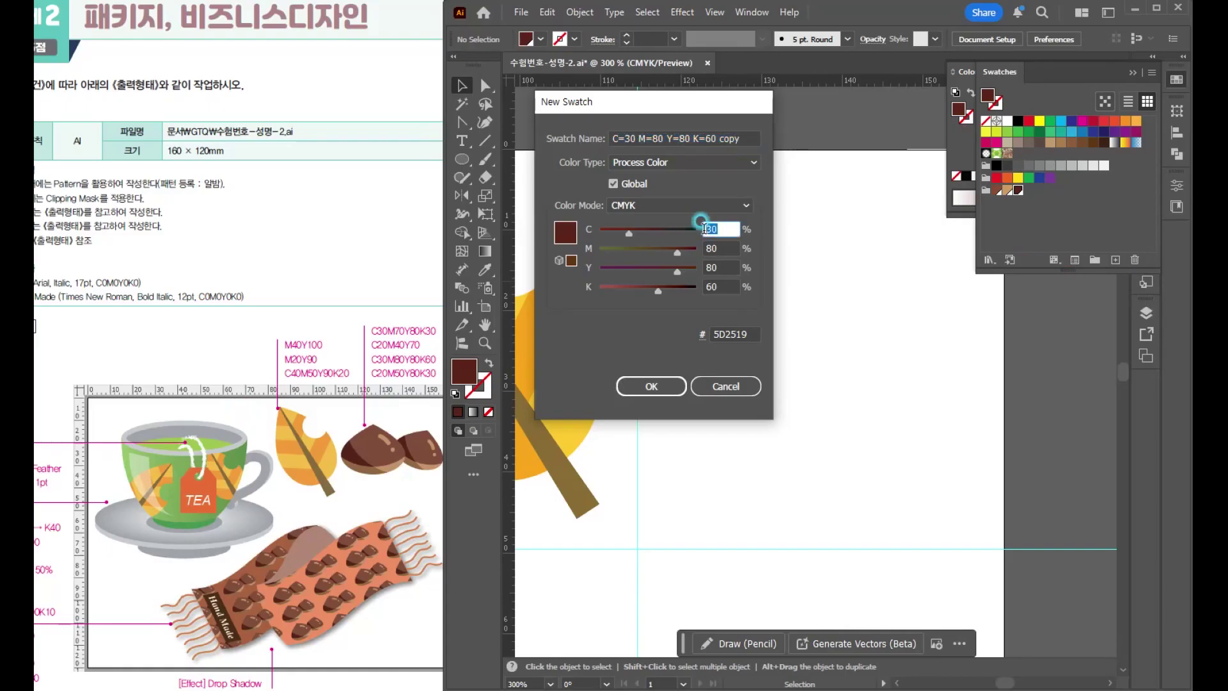
{"action": "key", "text": "Tab"}
{"action": "type", "text": "50"}
{"action": "key", "text": "Tab"}
{"action": "key", "text": "Tab"}
{"action": "type", "text": "30"}
{"action": "key", "text": "Return"}
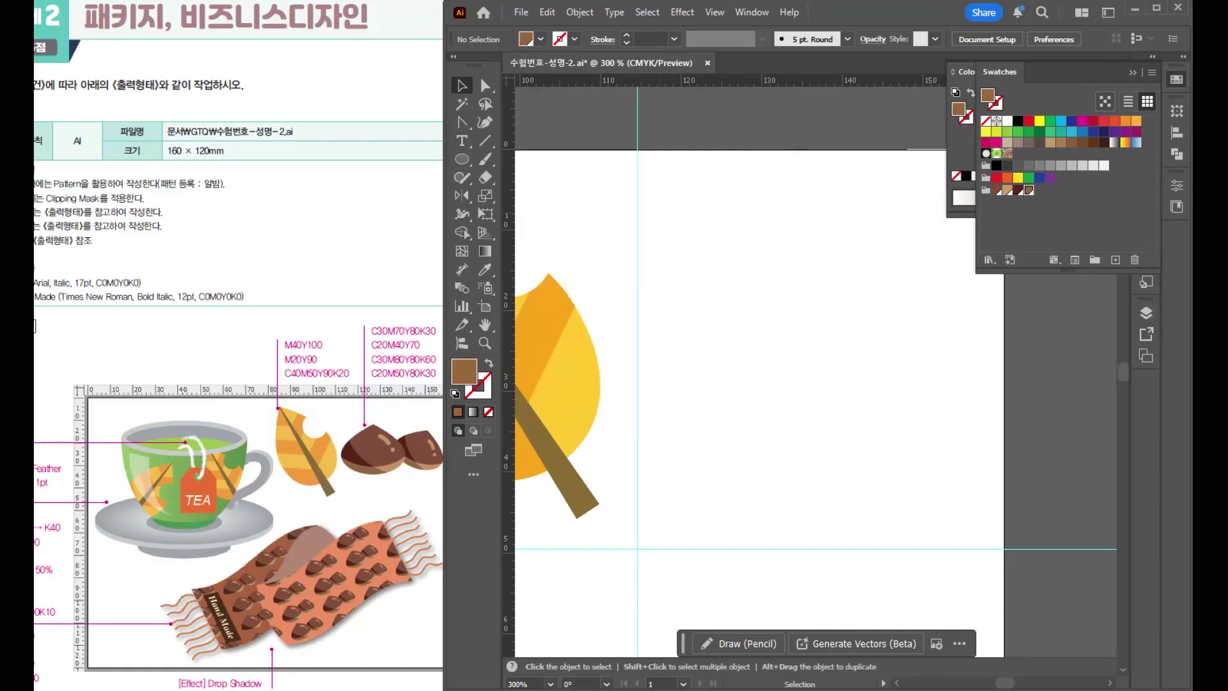
- Draw an ellipse about 28 × 24 mm filled with the C30 M70 Y80 K30 swatch and position it right of the leaf
{"action": "left_click", "coordinate": [995, 192]}
{"action": "left_click", "coordinate": [460, 232]}
{"action": "left_click", "coordinate": [461, 161]}
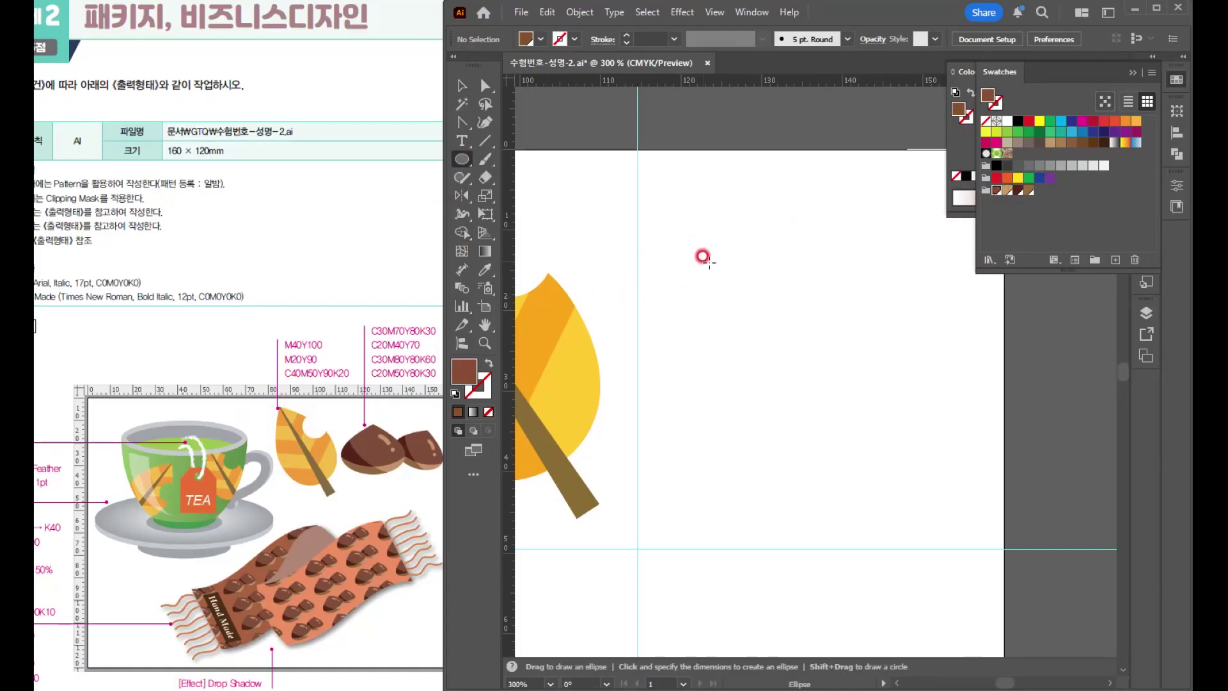
{"action": "left_click_drag", "start_coordinate": [751, 273], "coordinate": [971, 460]}
{"action": "key", "text": "v"}
{"action": "left_click_drag", "start_coordinate": [855, 411], "coordinate": [811, 413]}
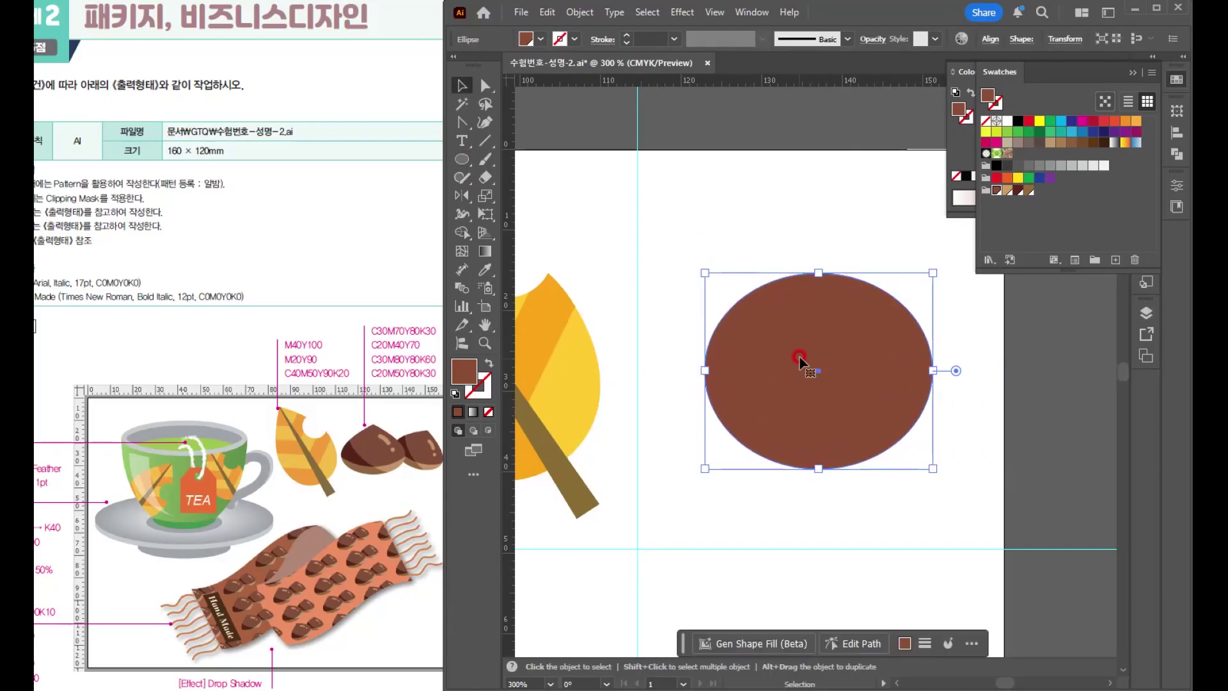
{"action": "key", "text": "Right"}
{"action": "key", "text": "Right"}
{"action": "key", "text": "Right"}
{"action": "key", "text": "Right"}
- Convert the ellipse's top anchor to a corner point and raise it about 2.4 mm to form a chestnut tip
{"action": "key", "text": "l"}
{"action": "left_click_drag", "start_coordinate": [461, 121], "coordinate": [551, 178]}
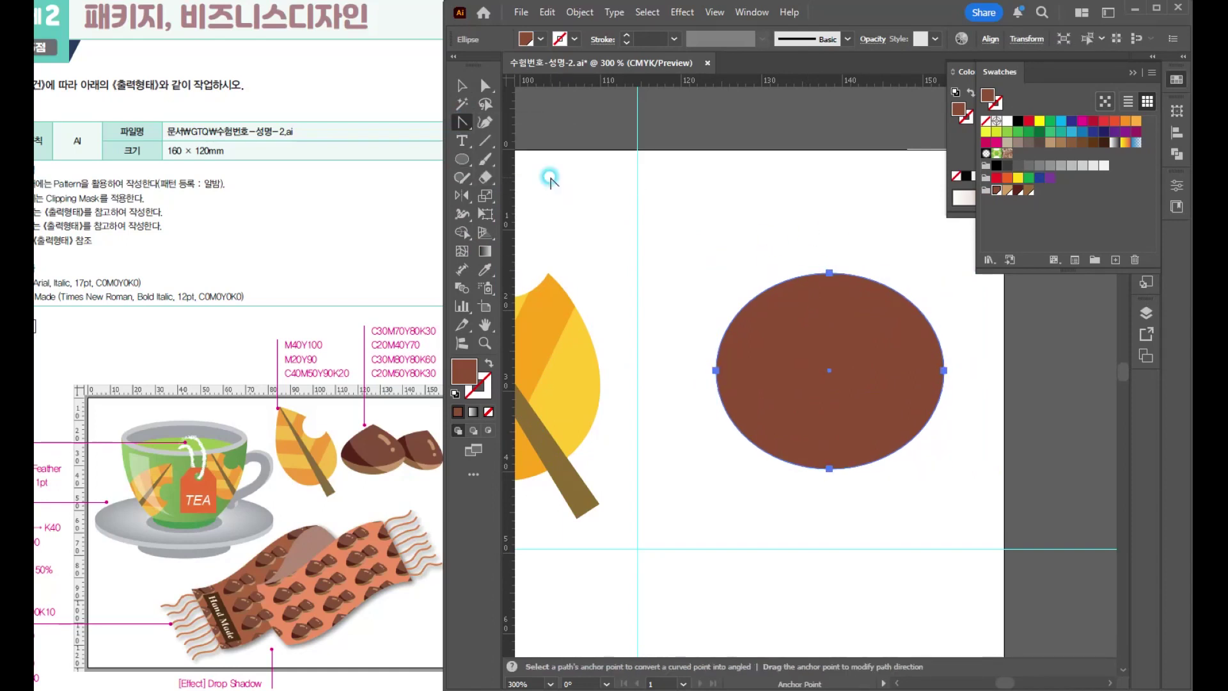
{"action": "left_click", "coordinate": [830, 273]}
{"action": "key", "text": "a"}
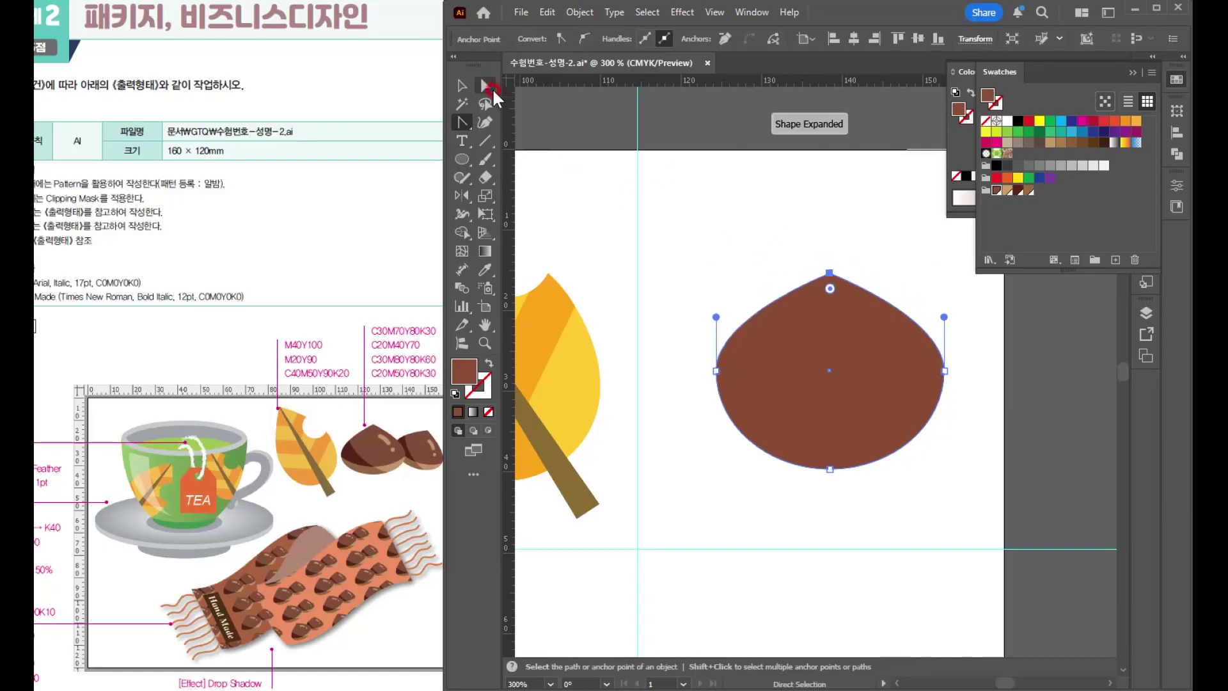
{"action": "left_click_drag", "start_coordinate": [830, 273], "coordinate": [831, 243]}
{"action": "left_click_drag", "start_coordinate": [831, 248], "coordinate": [834, 256]}
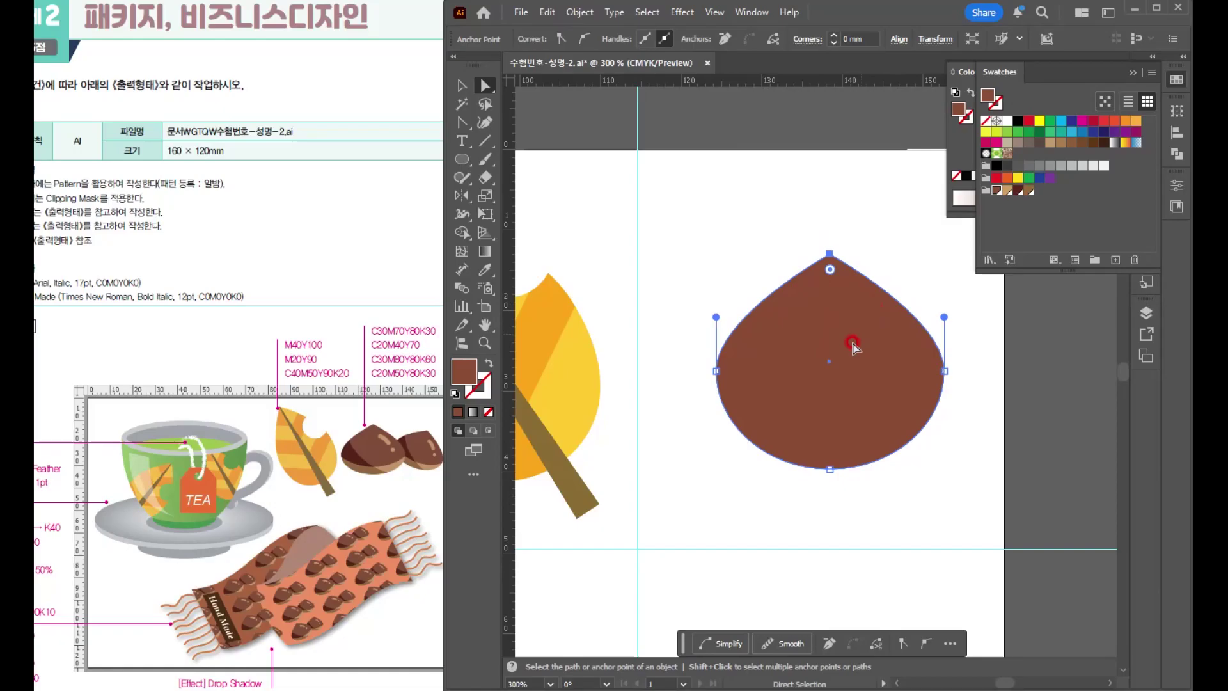
- Lengthen the upper curve handles of both side anchors and reduce the chestnut's height to about 23 mm
{"action": "left_click", "coordinate": [716, 371]}
{"action": "left_click_drag", "start_coordinate": [716, 316], "coordinate": [716, 306]}
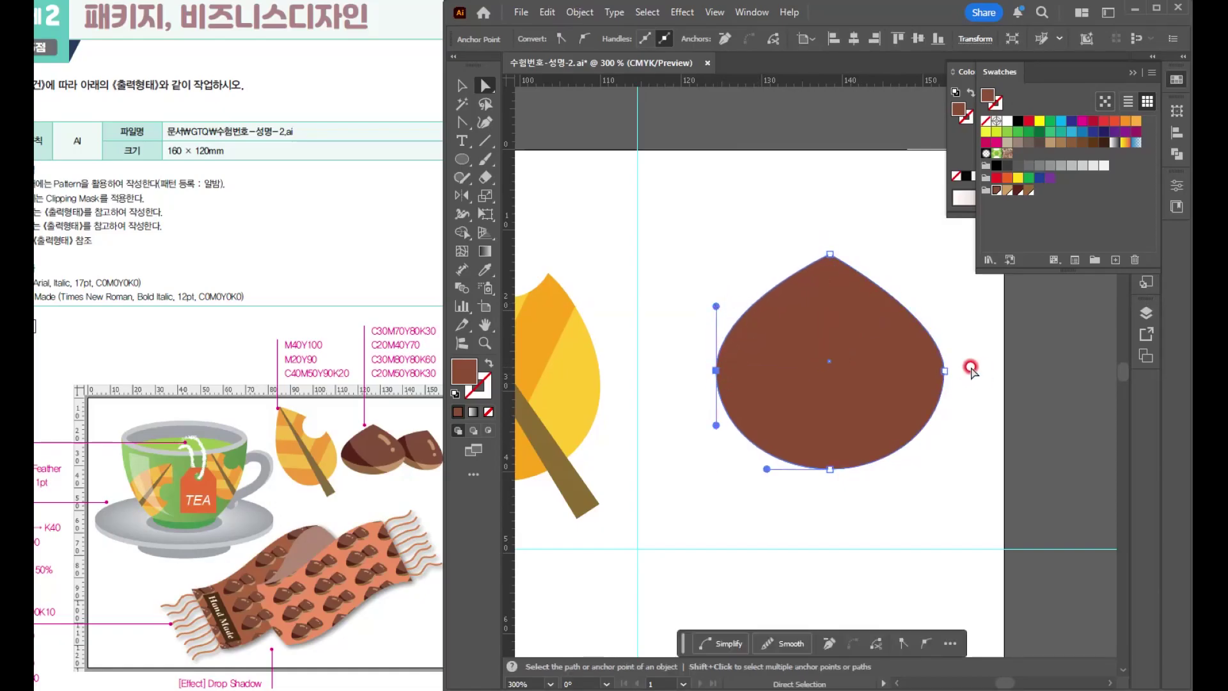
{"action": "left_click", "coordinate": [945, 371]}
{"action": "left_click_drag", "start_coordinate": [943, 317], "coordinate": [944, 307]}
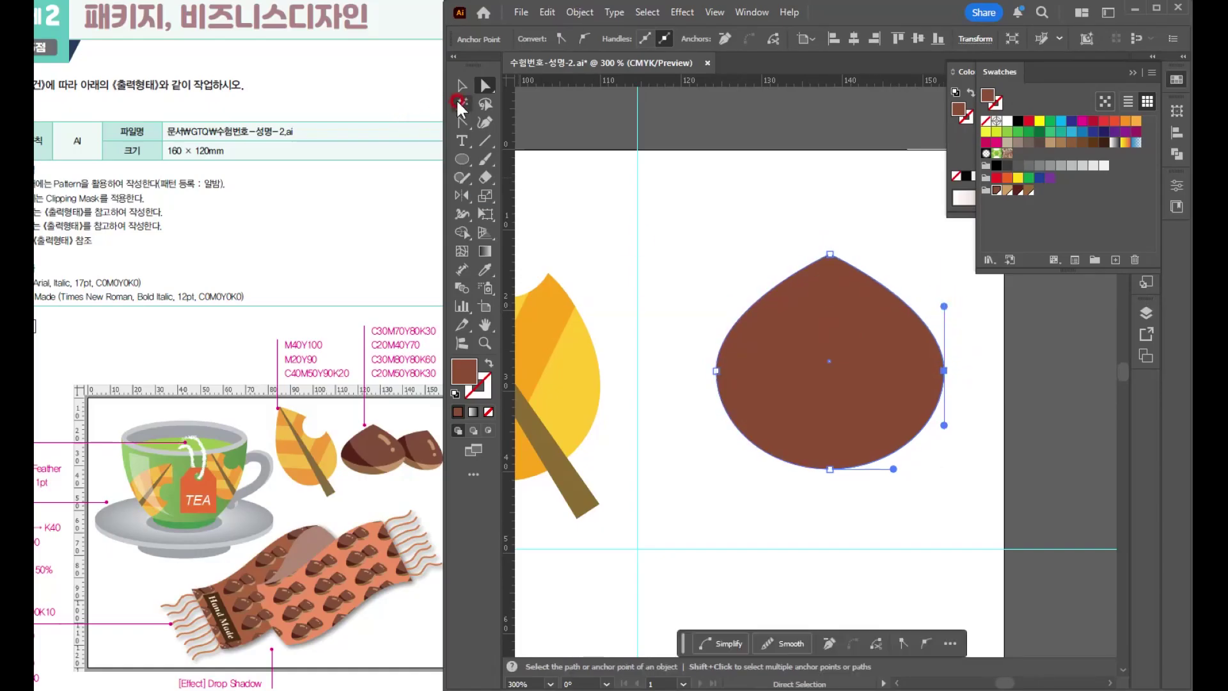
{"action": "key", "text": "v"}
{"action": "left_click_drag", "start_coordinate": [829, 254], "coordinate": [831, 280]}
{"action": "left_click_drag", "start_coordinate": [835, 398], "coordinate": [803, 367]}
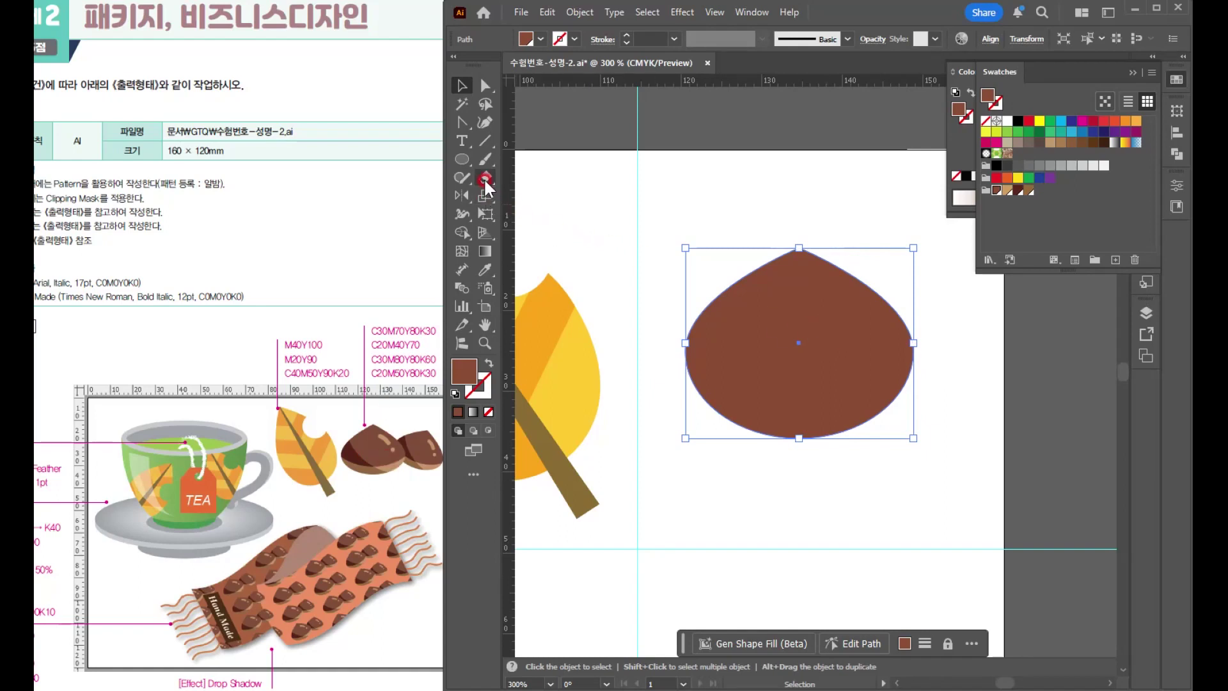
- Cut the chestnut with the Knife along a diagonal curve from upper left to lower right and across its lower part, then deselect
{"action": "left_click_drag", "start_coordinate": [483, 178], "coordinate": [529, 213]}
{"action": "key", "text": "ctrl"}
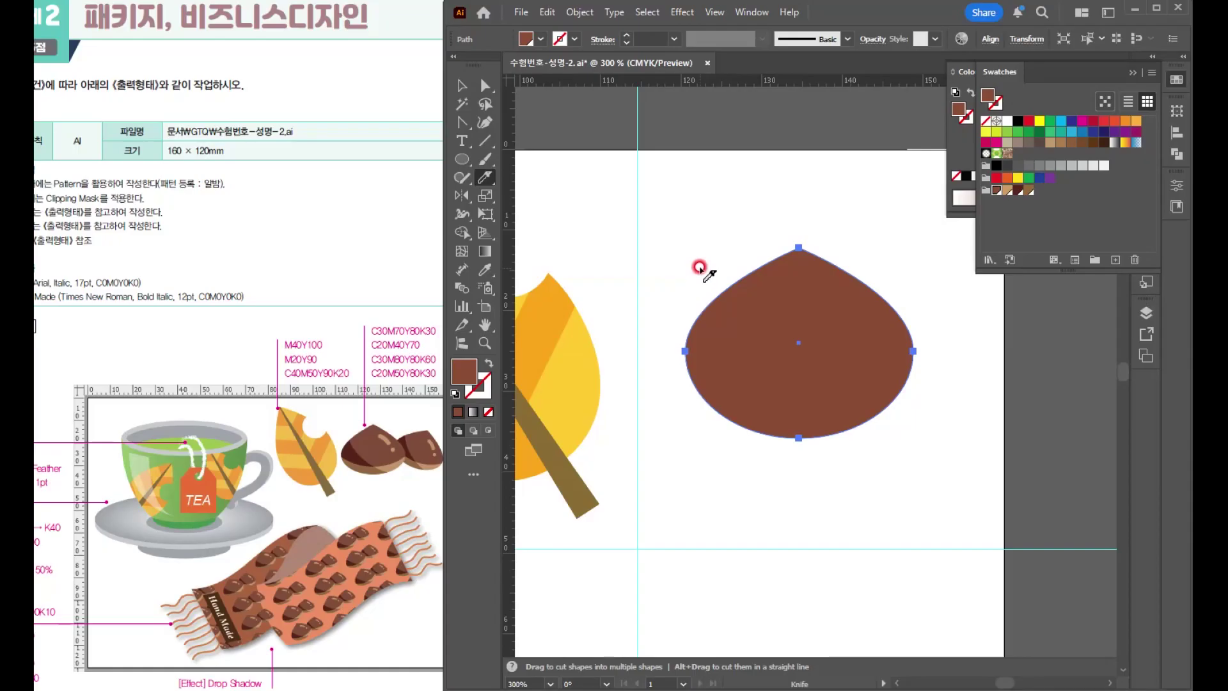
{"action": "mouse_move", "coordinate": [705, 252]}
{"action": "left_mouse_down"}
{"action": "mouse_move", "coordinate": [741, 313]}
{"action": "mouse_move", "coordinate": [838, 405]}
{"action": "left_mouse_up"}
{"action": "mouse_move", "coordinate": [698, 255]}
{"action": "left_mouse_down"}
{"action": "mouse_move", "coordinate": [729, 323]}
{"action": "mouse_move", "coordinate": [836, 403]}
{"action": "mouse_move", "coordinate": [934, 447]}
{"action": "left_mouse_up"}
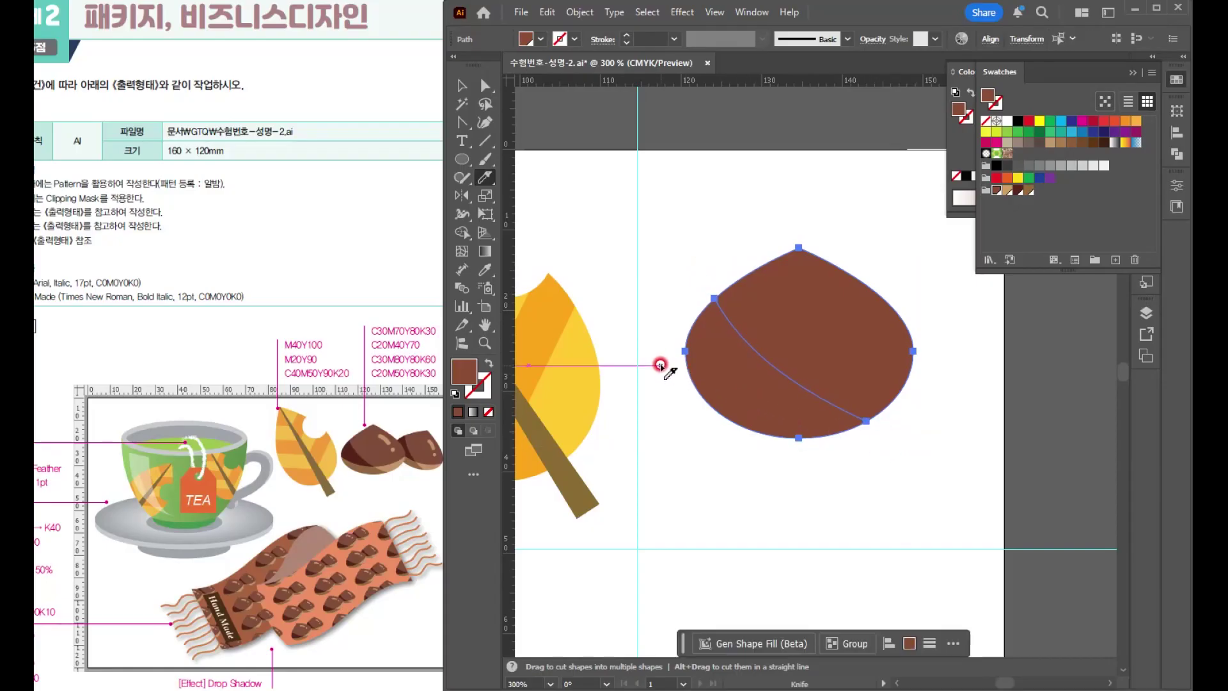
{"action": "mouse_move", "coordinate": [656, 364]}
{"action": "left_mouse_down"}
{"action": "mouse_move", "coordinate": [721, 390]}
{"action": "mouse_move", "coordinate": [779, 392]}
{"action": "mouse_move", "coordinate": [985, 345]}
{"action": "left_mouse_up"}
{"action": "left_click", "coordinate": [462, 84]}
{"action": "left_click", "coordinate": [745, 221]}
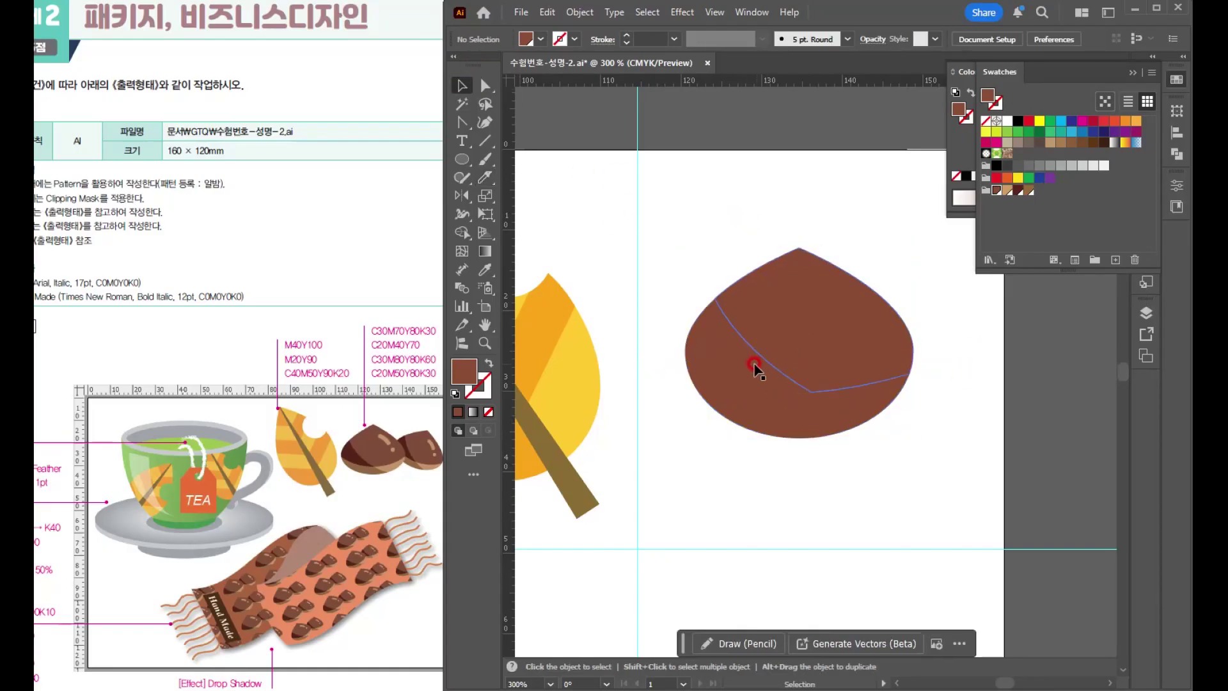
- Recolour the left piece C30 M80 Y80 K60, the lower-left piece C20 M50 Y80 K30 and the lower-right piece C20 M40 Y70
{"action": "left_click", "coordinate": [725, 366]}
{"action": "left_click", "coordinate": [1020, 192]}
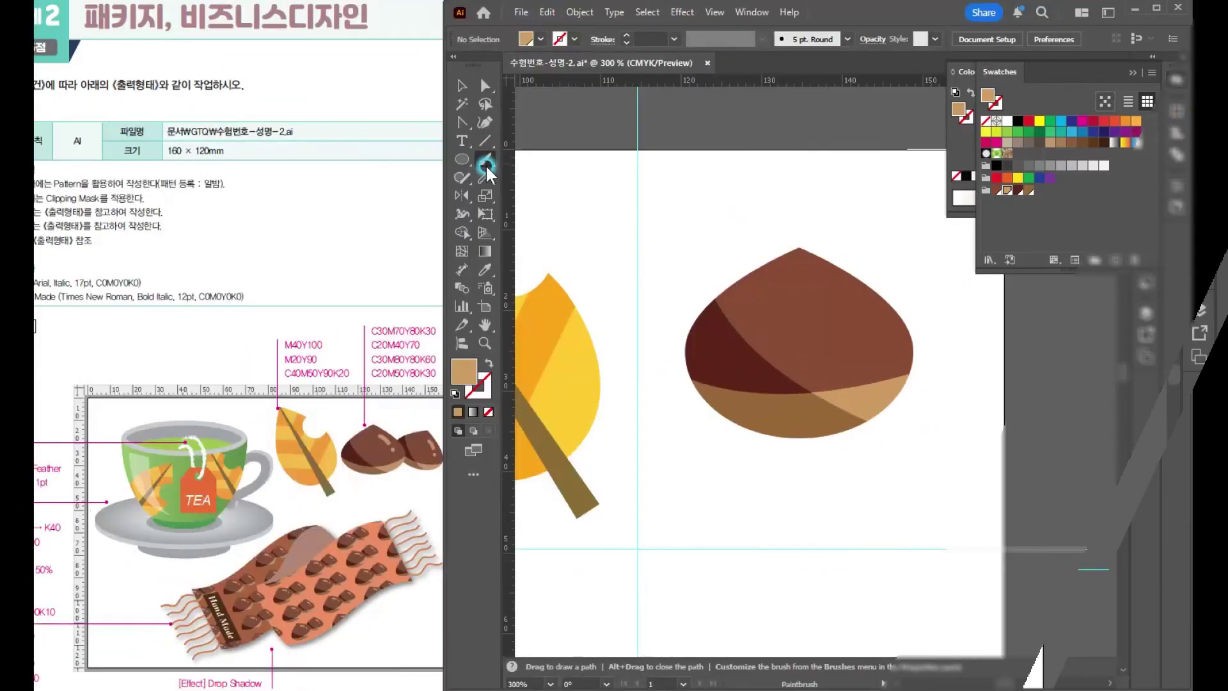
- Paint a highlight stroke about 8 mm long and a dot on the chestnut's upper right with the Blob Brush in C20 M40 Y70
{"action": "left_click", "coordinate": [486, 163]}
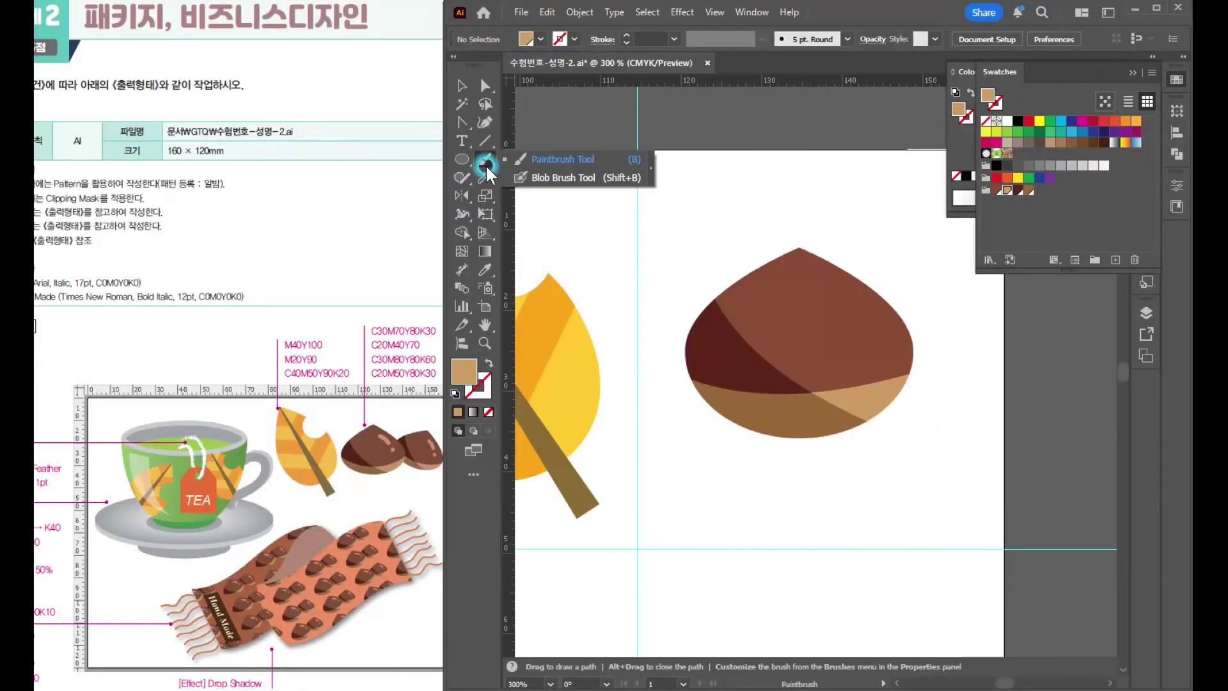
{"action": "left_click", "coordinate": [546, 182]}
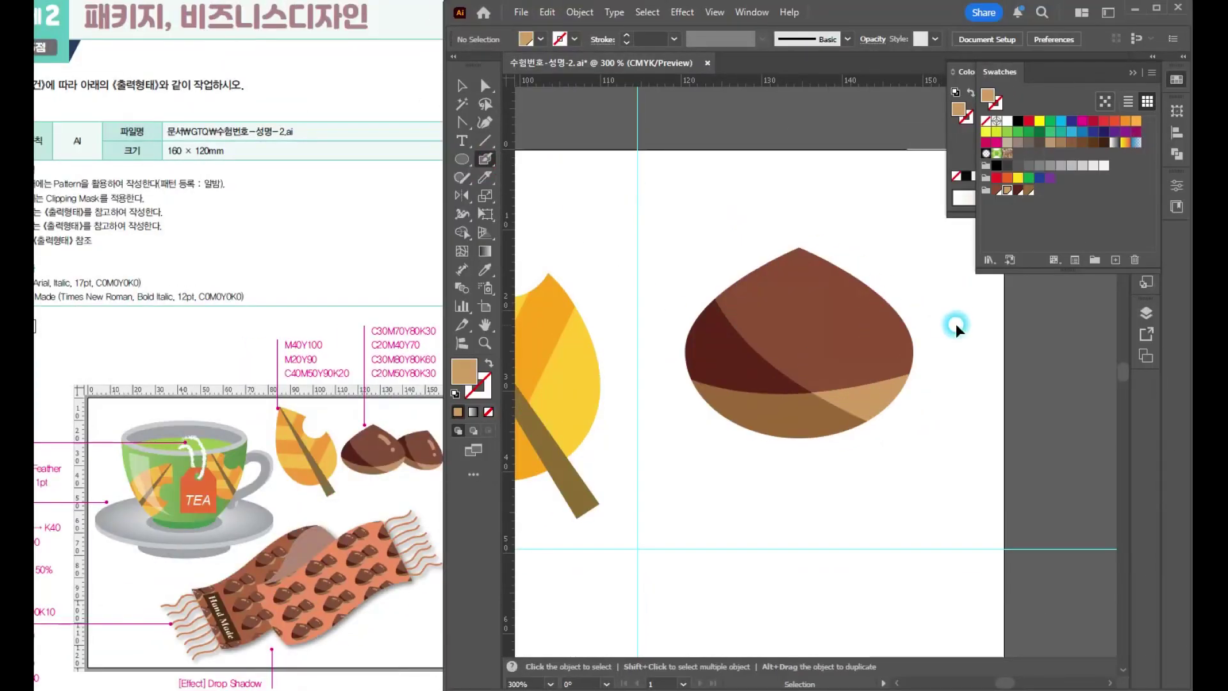
{"action": "left_click", "coordinate": [1006, 190]}
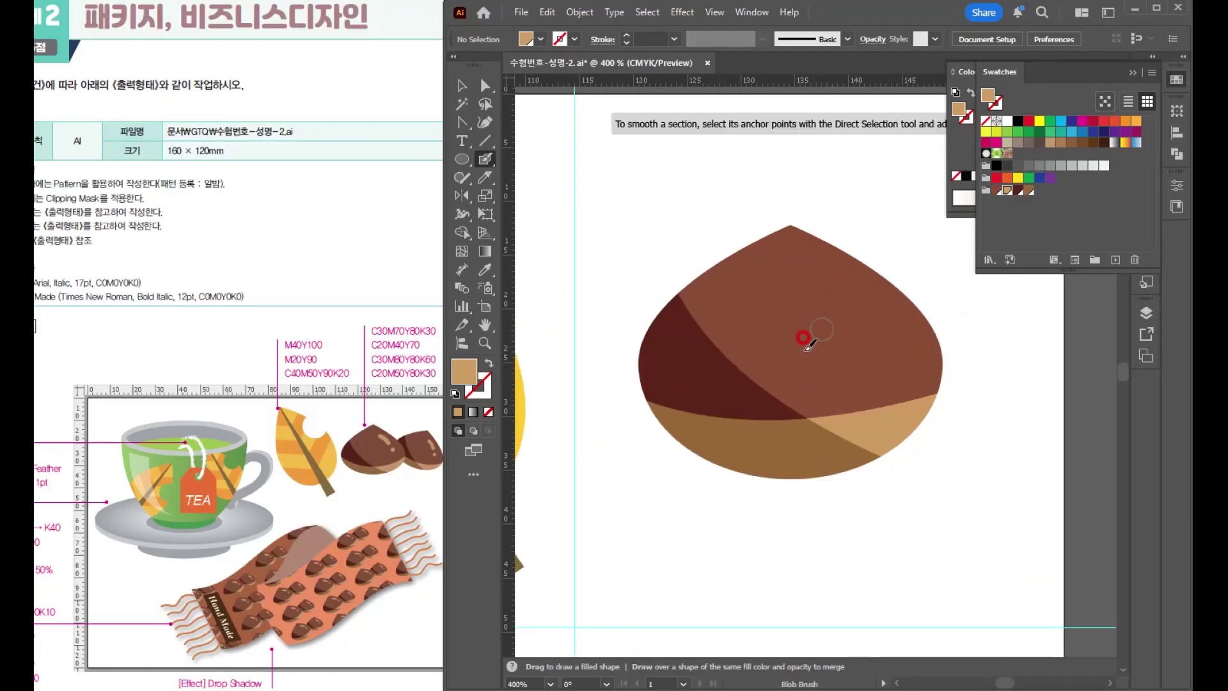
{"action": "key", "text": "ctrl+="}
{"action": "left_click_drag", "start_coordinate": [741, 242], "coordinate": [793, 284]}
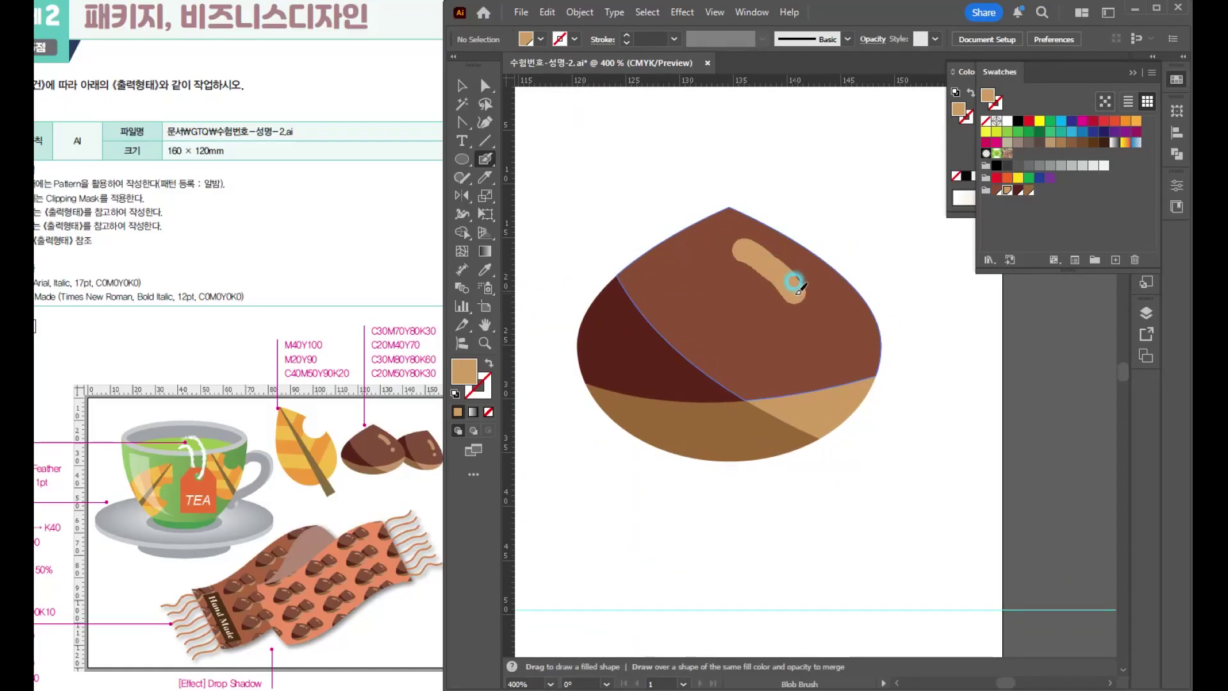
{"action": "key", "text": "shift+x"}
{"action": "left_click", "coordinate": [821, 327]}
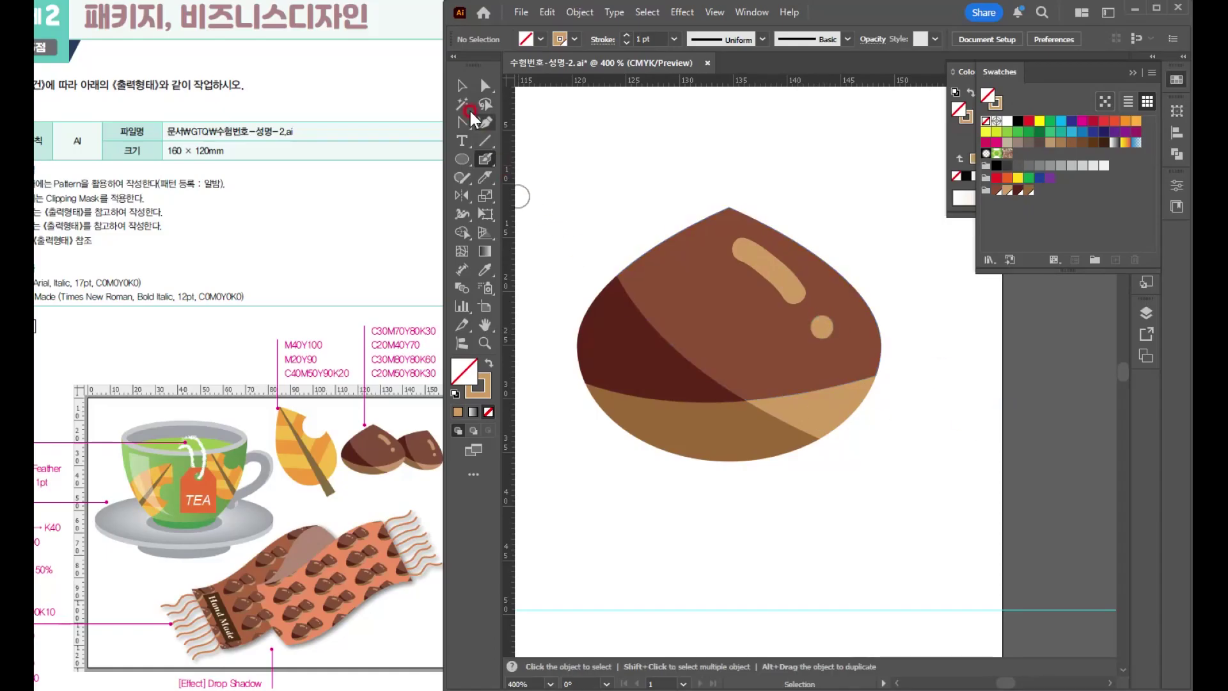
- Duplicate the grouped chestnut to its right, then shrink and tilt the copy
{"action": "key", "text": "v"}
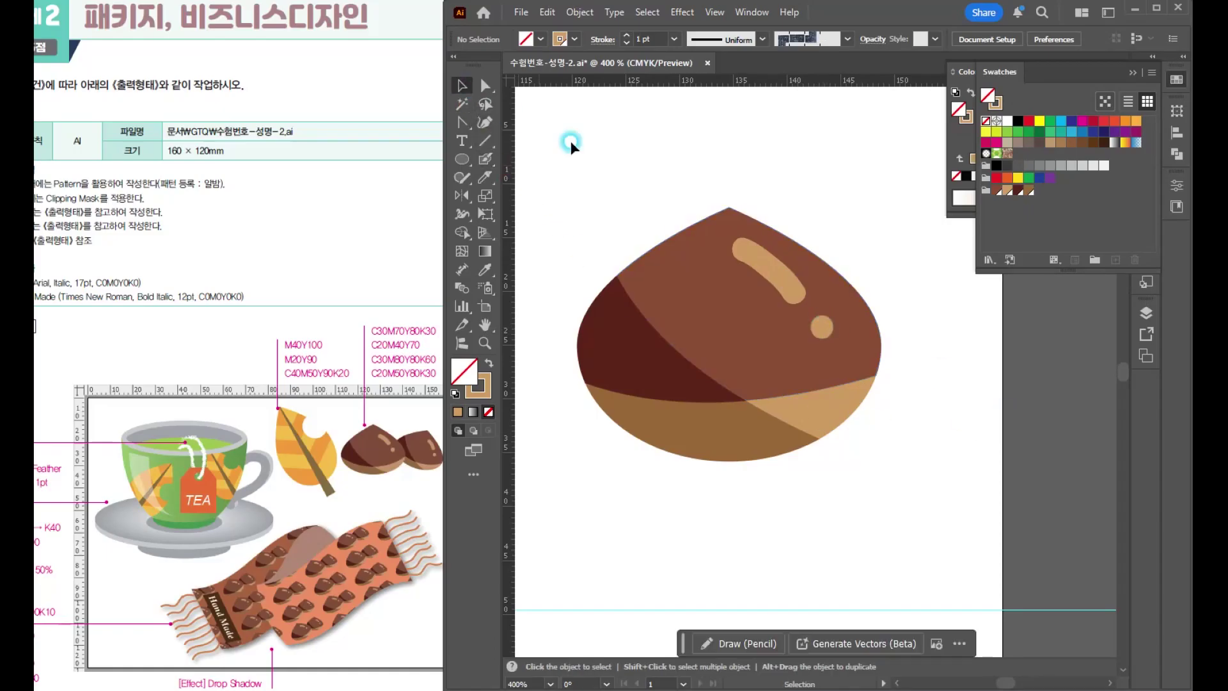
{"action": "left_click", "coordinate": [871, 424]}
{"action": "scroll", "coordinate": [809, 403], "scroll_direction": "down", "scroll_amount": 3}
{"action": "left_click_drag", "start_coordinate": [770, 393], "coordinate": [637, 392]}
{"action": "left_click", "coordinate": [723, 371]}
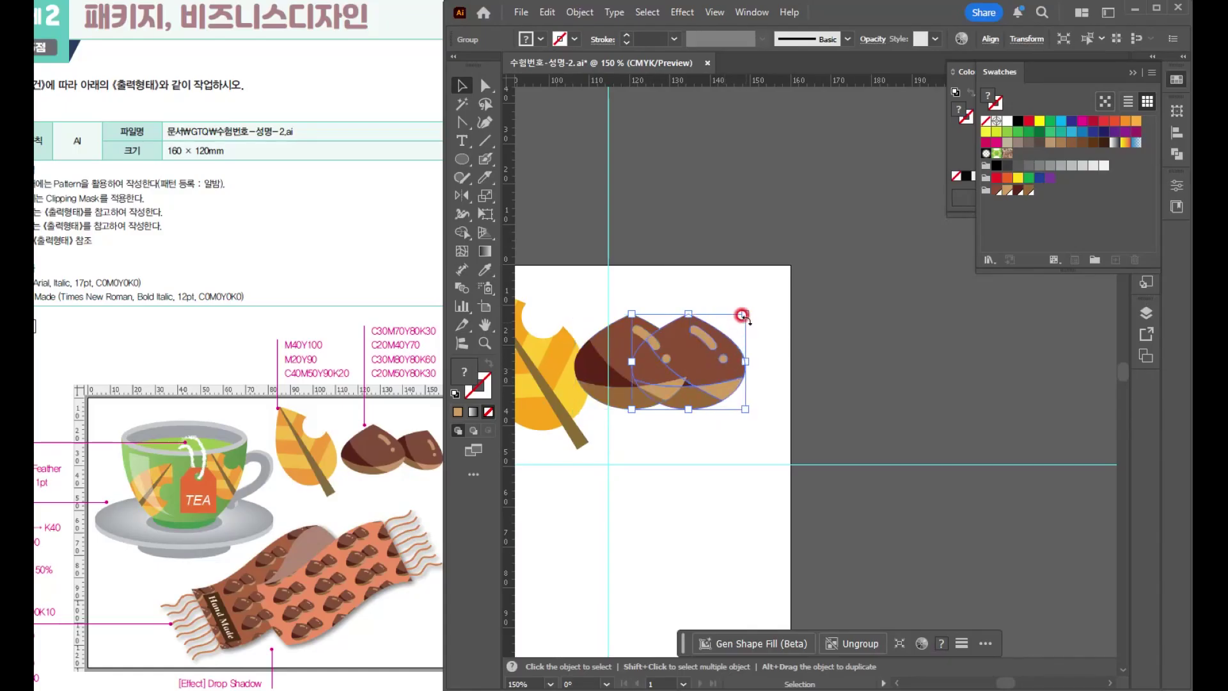
{"action": "left_click_drag", "start_coordinate": [743, 311], "coordinate": [738, 370]}
- Move both chestnuts clear of the leaf and scale the pair to about 40 mm wide overall
{"action": "left_click", "coordinate": [634, 367], "text": "shift"}
{"action": "left_click_drag", "start_coordinate": [635, 367], "coordinate": [676, 358]}
{"action": "left_click_drag", "start_coordinate": [781, 403], "coordinate": [734, 373]}
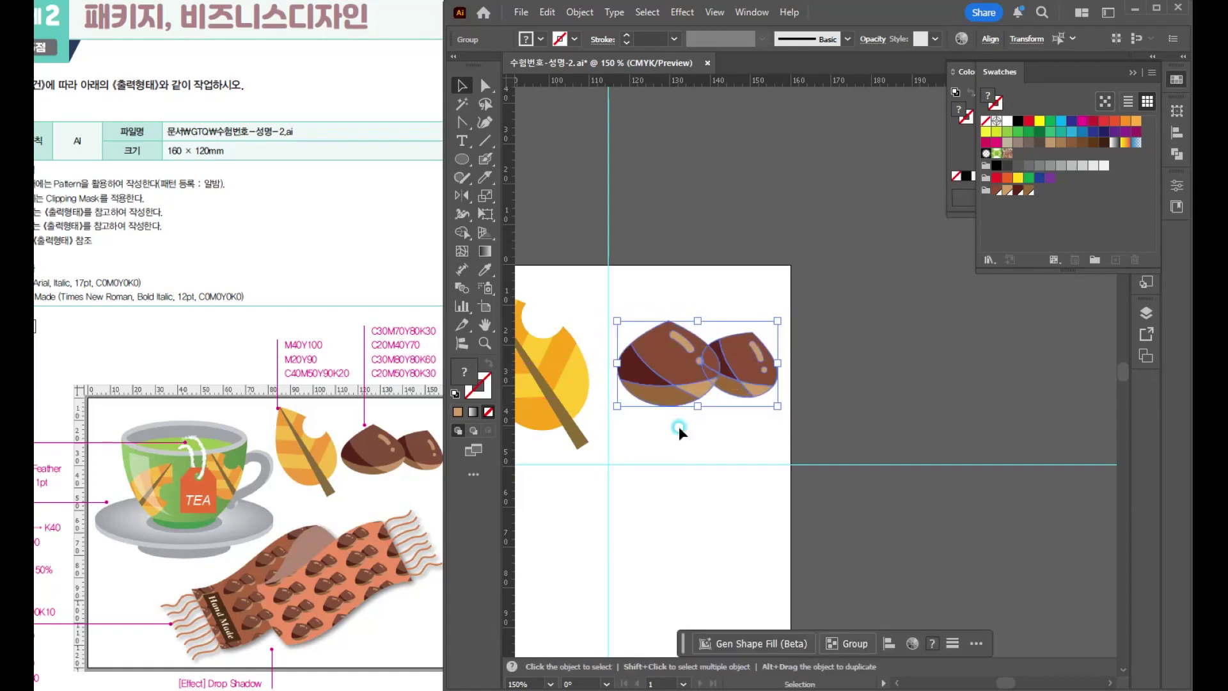
{"action": "left_click", "coordinate": [616, 380]}
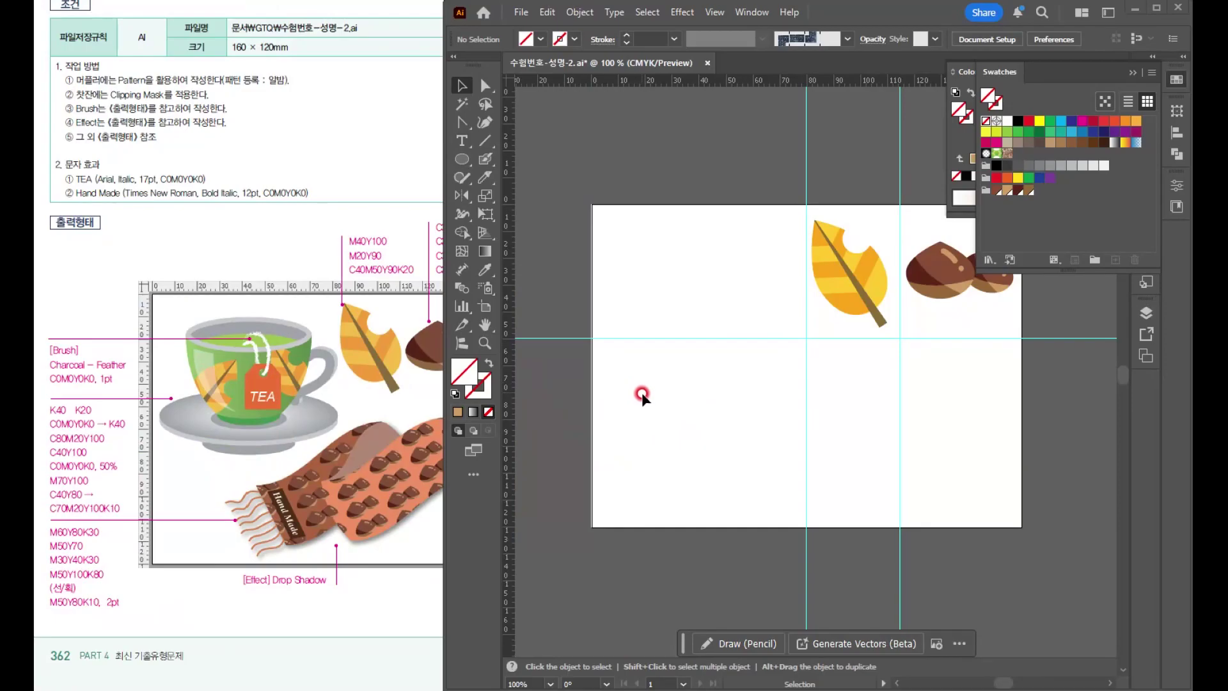
- Hide the document's guides to clear the empty area beside the leaf
{"action": "scroll", "coordinate": [652, 433], "scroll_direction": "up", "scroll_amount": 1}
{"action": "left_click_drag", "start_coordinate": [635, 227], "coordinate": [772, 376]}
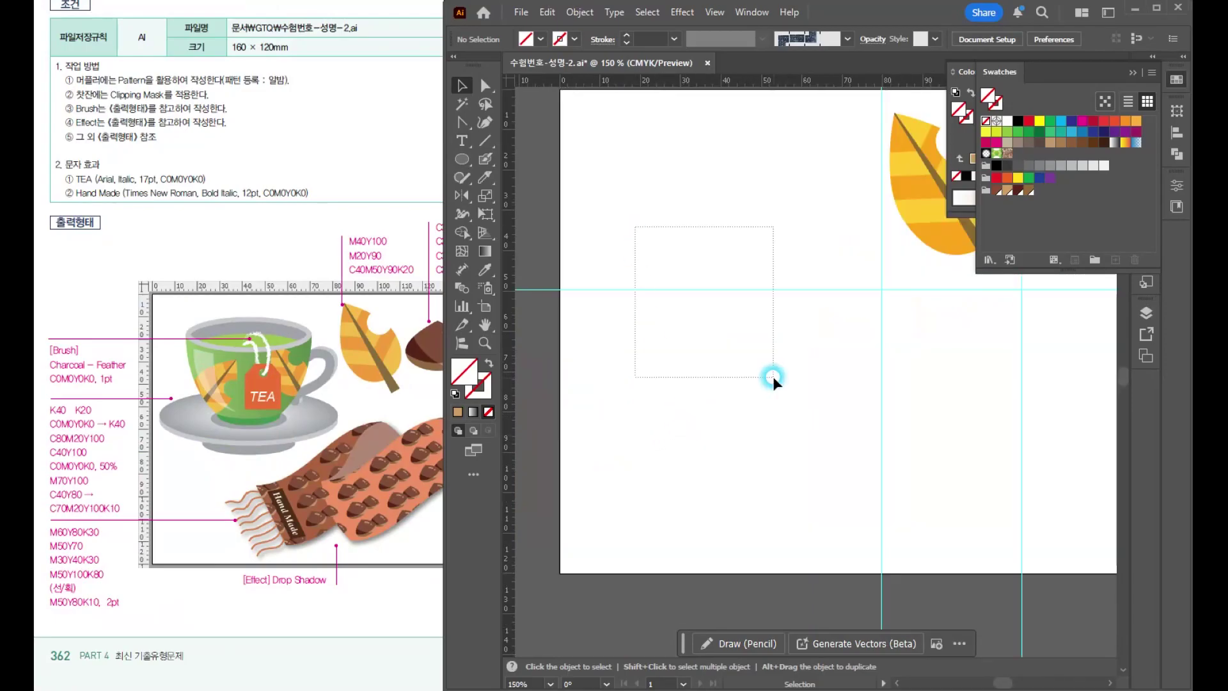
{"action": "key", "text": "ctrl+semicolon"}
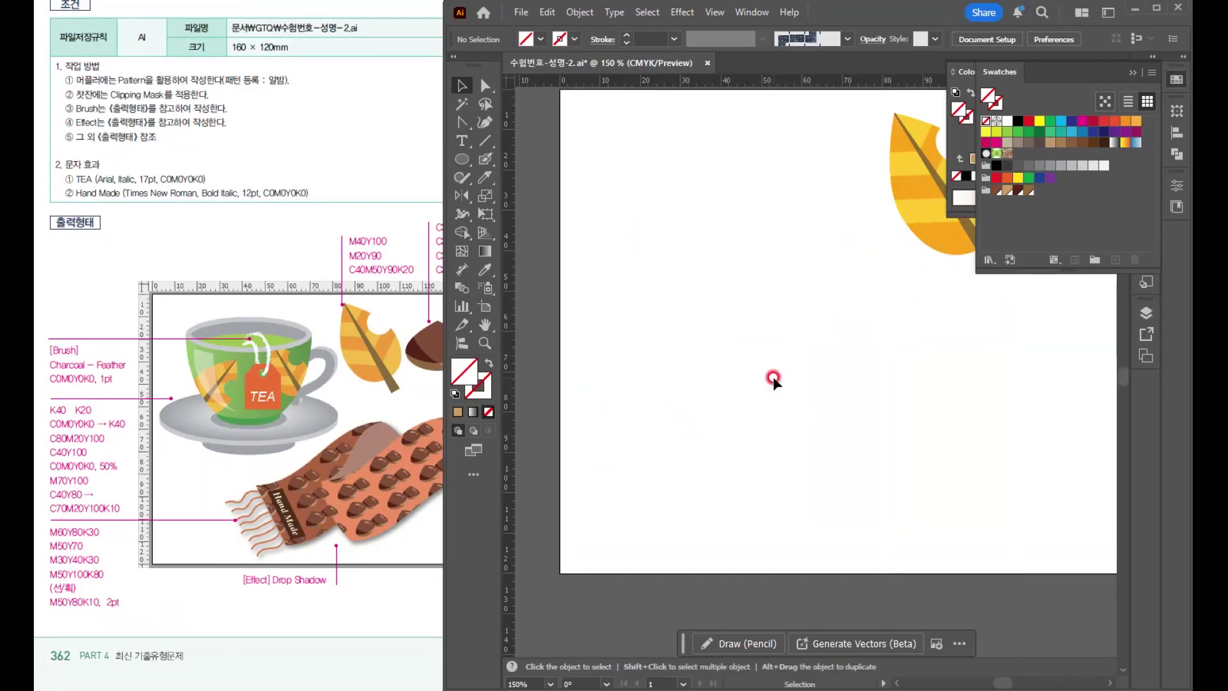
{"action": "scroll", "coordinate": [781, 358], "scroll_direction": "up", "scroll_amount": 2}
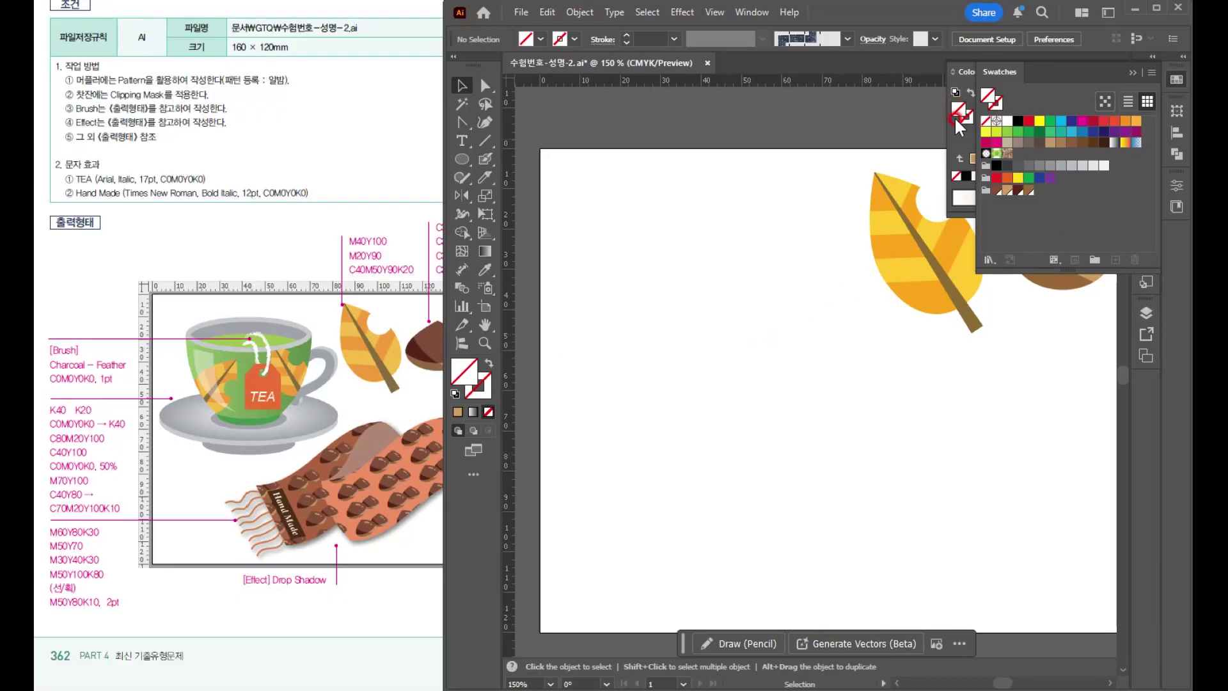
- Set the fill to white and create a new swatch group with the default name
{"action": "left_click", "coordinate": [1007, 121]}
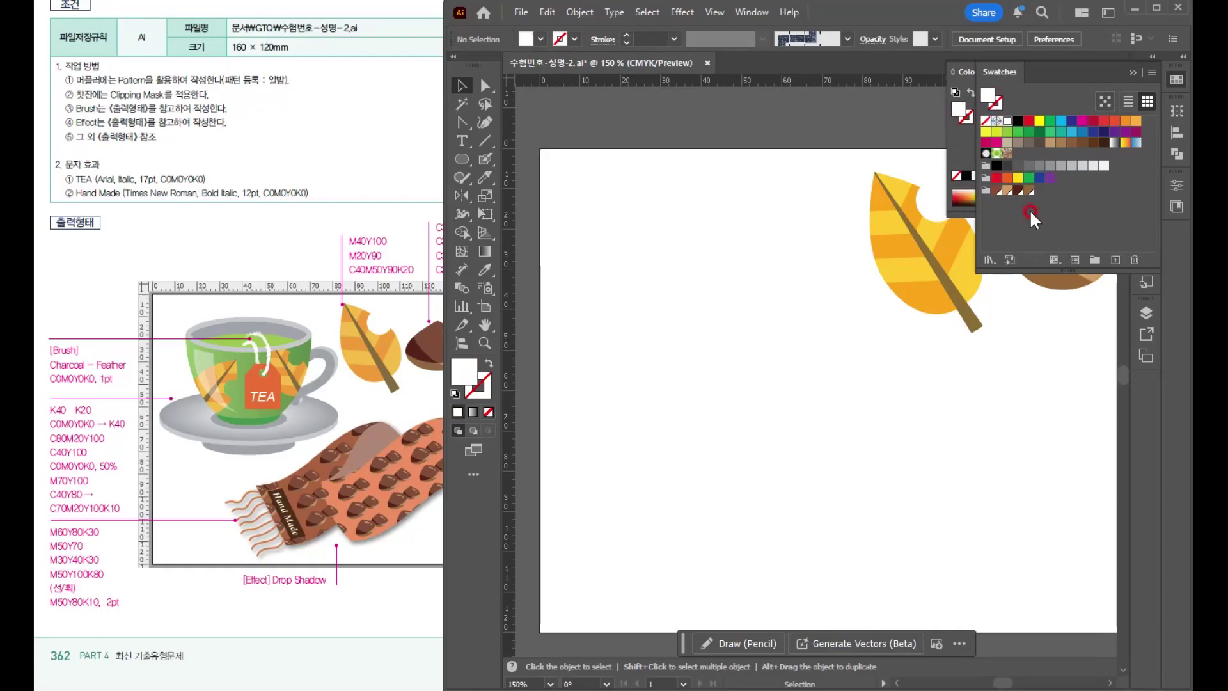
{"action": "left_click", "coordinate": [1094, 261]}
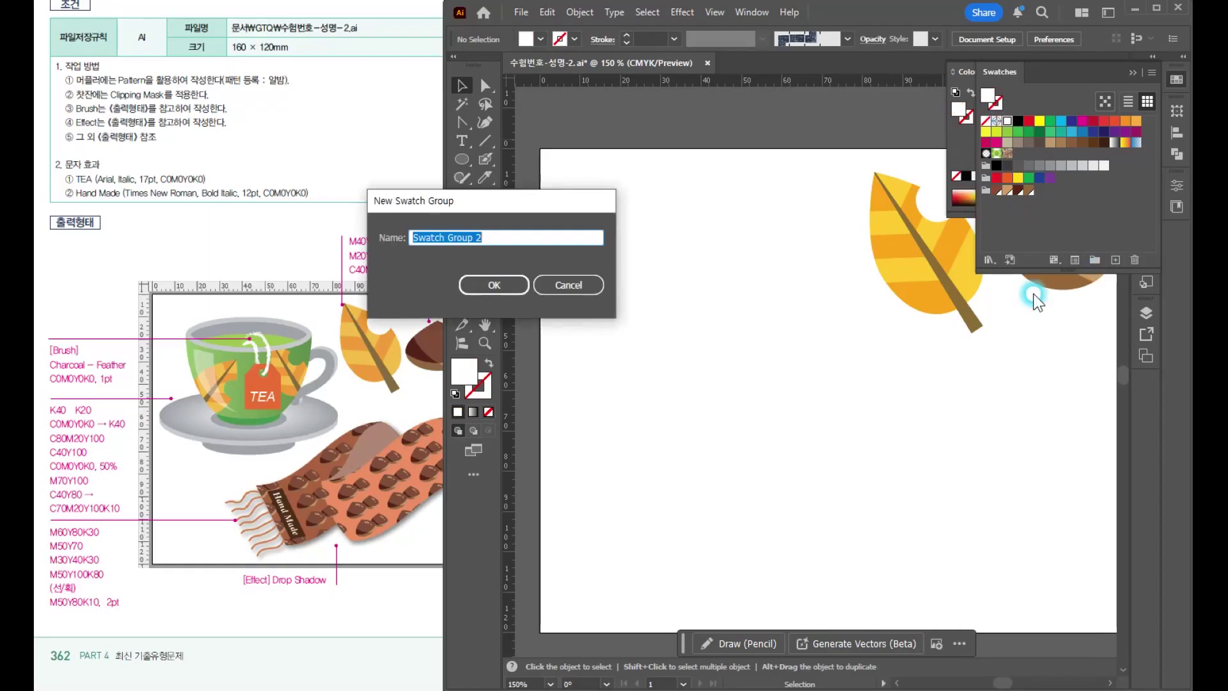
{"action": "left_click", "coordinate": [536, 287]}
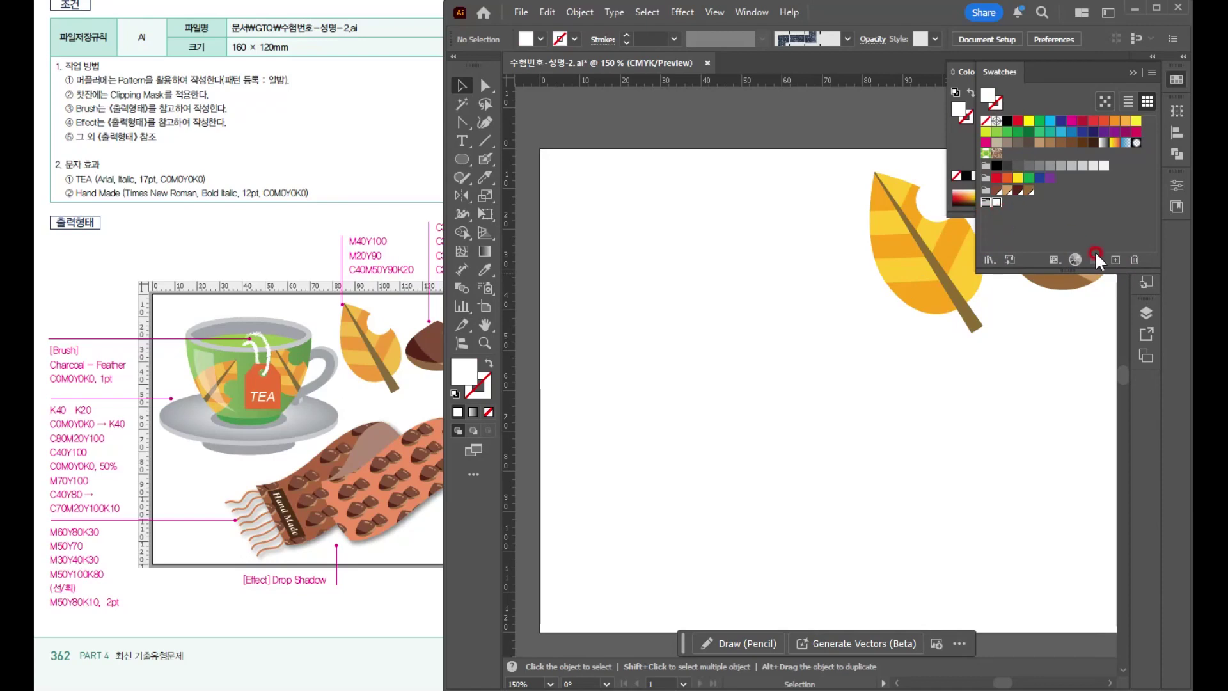
- Add a global process swatch C80 M20 Y100 K0 to the new swatch group
{"action": "left_click", "coordinate": [1113, 260]}
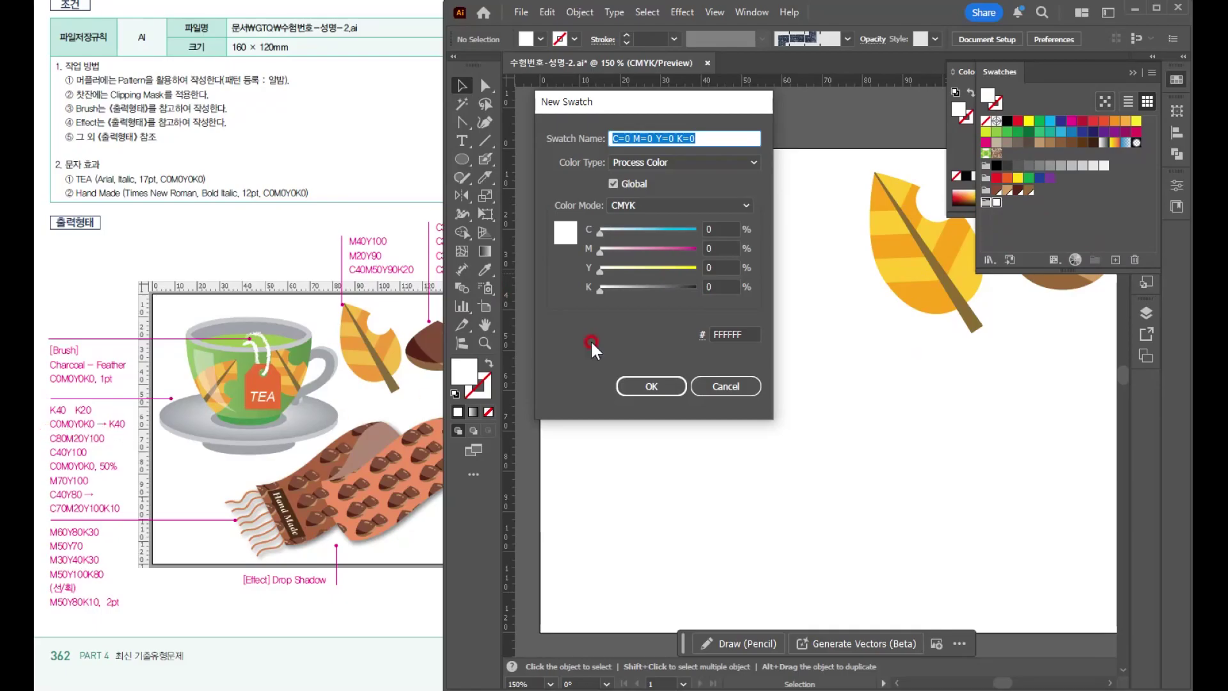
{"action": "left_click", "coordinate": [721, 229]}
{"action": "type", "text": "80"}
{"action": "key", "text": "Tab"}
{"action": "type", "text": "2"}
{"action": "key", "text": "Tab"}
{"action": "type", "text": "100"}
{"action": "key", "text": "Return"}
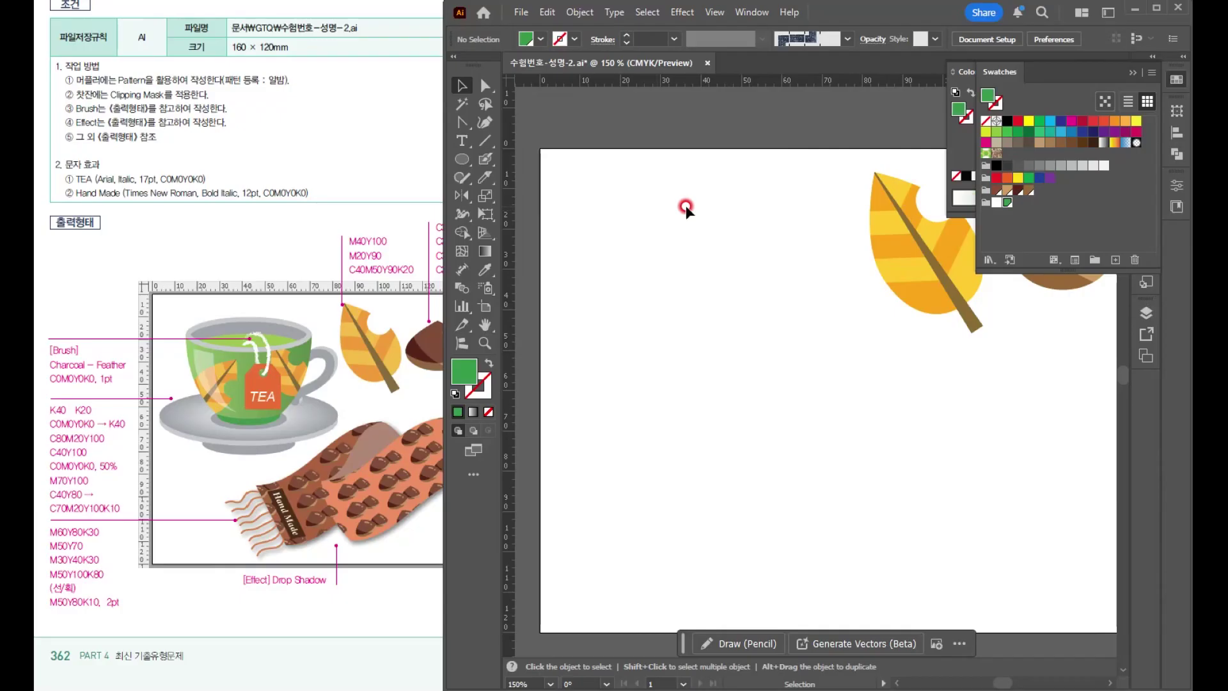
- Add a yellow-green and a second green swatch to the group, and move white back among the main swatches
{"action": "left_click", "coordinate": [1113, 259]}
{"action": "key", "text": "Return"}
{"action": "left_click_drag", "start_coordinate": [997, 202], "coordinate": [1007, 121]}
{"action": "left_click", "coordinate": [988, 201]}
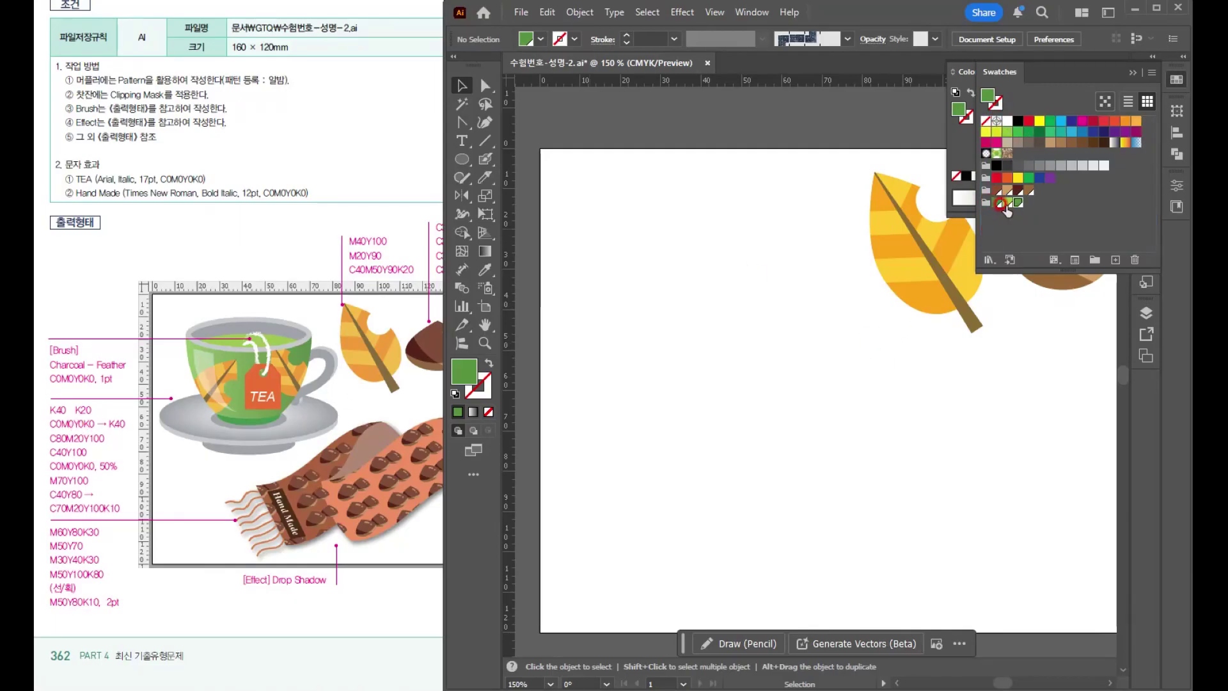
{"action": "left_click", "coordinate": [1005, 216]}
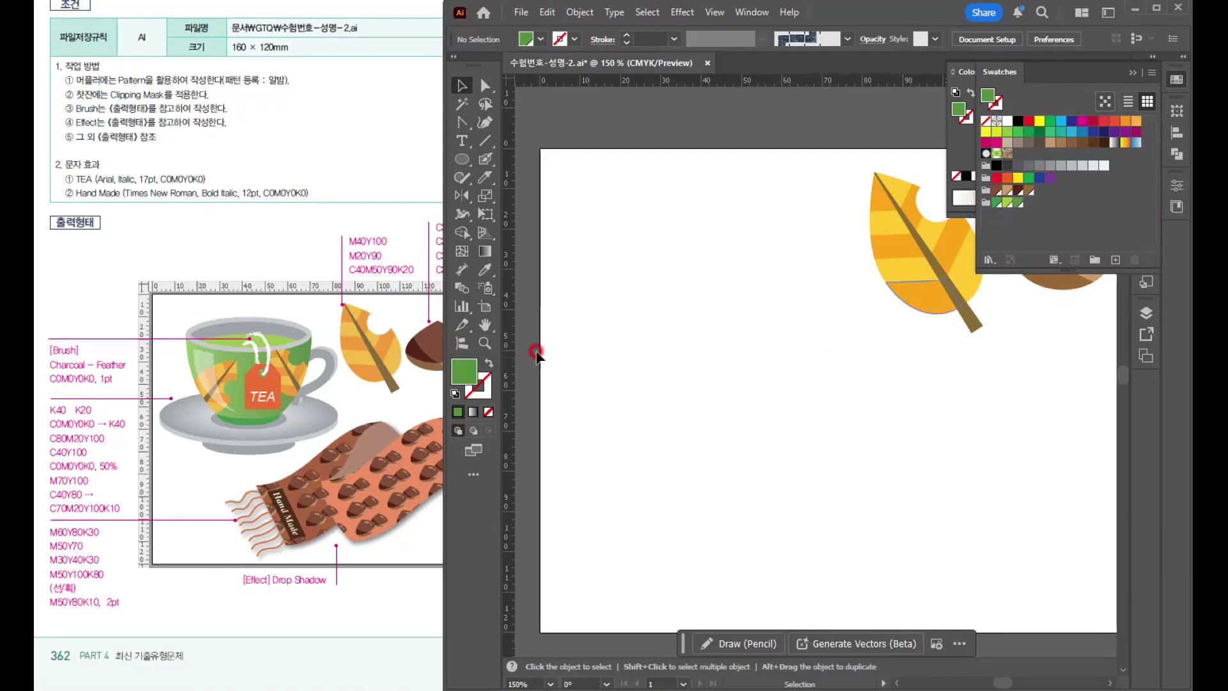
- Draw an ellipse about 31 × 8 mm on the artboard's left half as the saucer's foot and fill it K40
{"action": "left_click", "coordinate": [462, 159]}
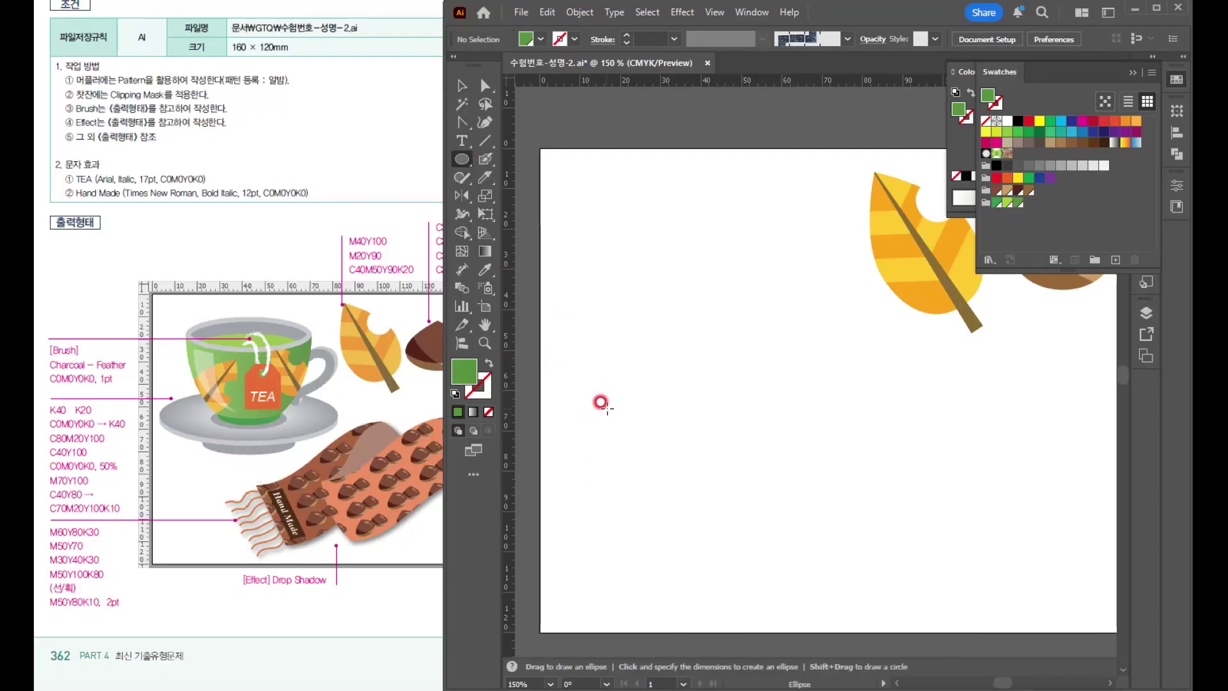
{"action": "left_click_drag", "start_coordinate": [655, 406], "coordinate": [779, 439]}
{"action": "key", "text": "v"}
{"action": "left_click_drag", "start_coordinate": [737, 429], "coordinate": [696, 422]}
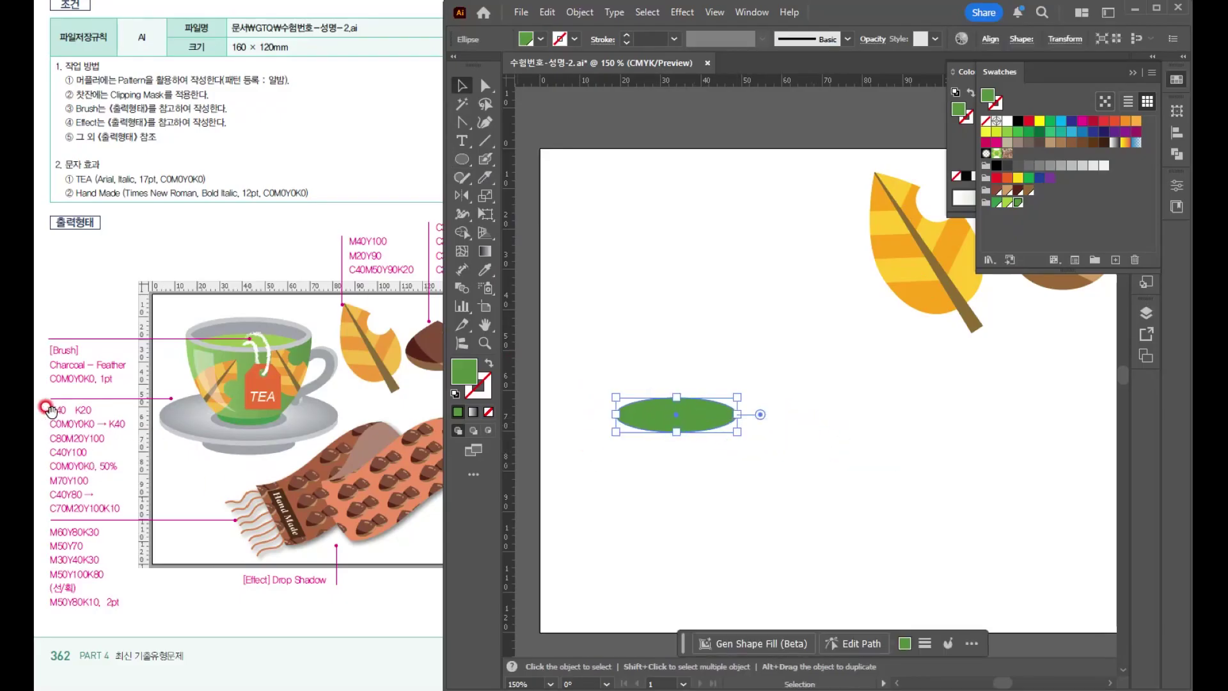
{"action": "left_click", "coordinate": [1060, 165]}
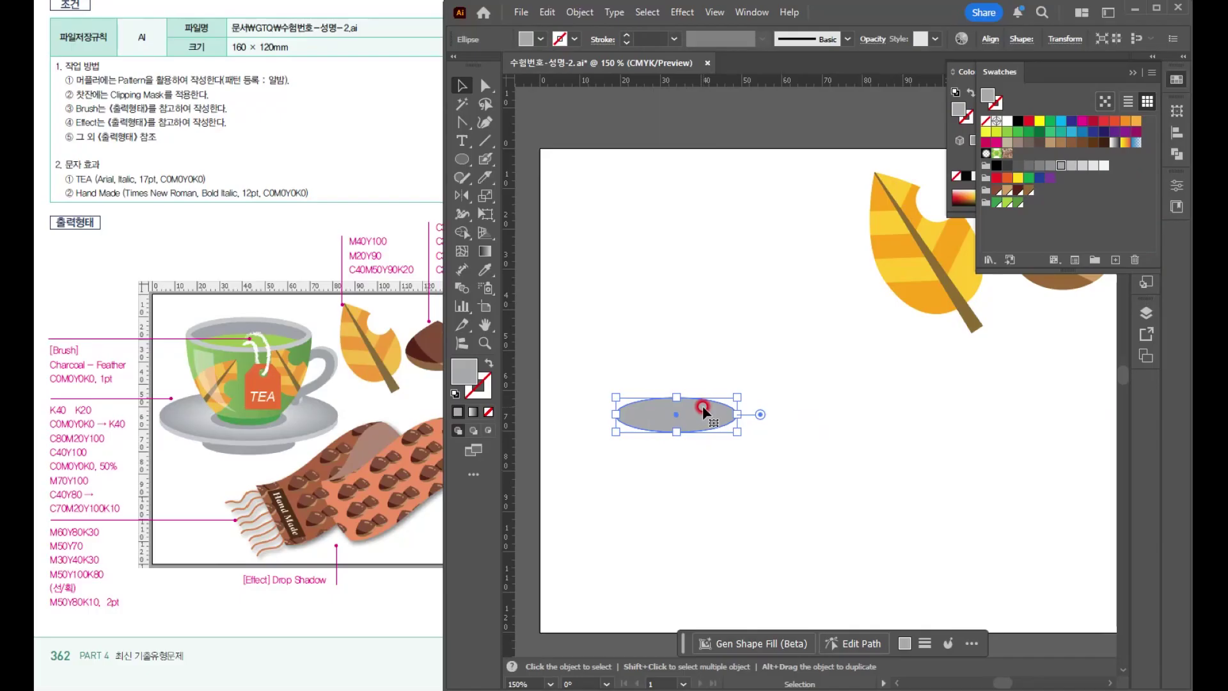
- Enlarge the foot to about 40 × 10 mm and add a copy above it, about 72 × 21 mm, filled K20
{"action": "left_click_drag", "start_coordinate": [701, 417], "coordinate": [777, 362]}
{"action": "left_click_drag", "start_coordinate": [768, 427], "coordinate": [769, 406]}
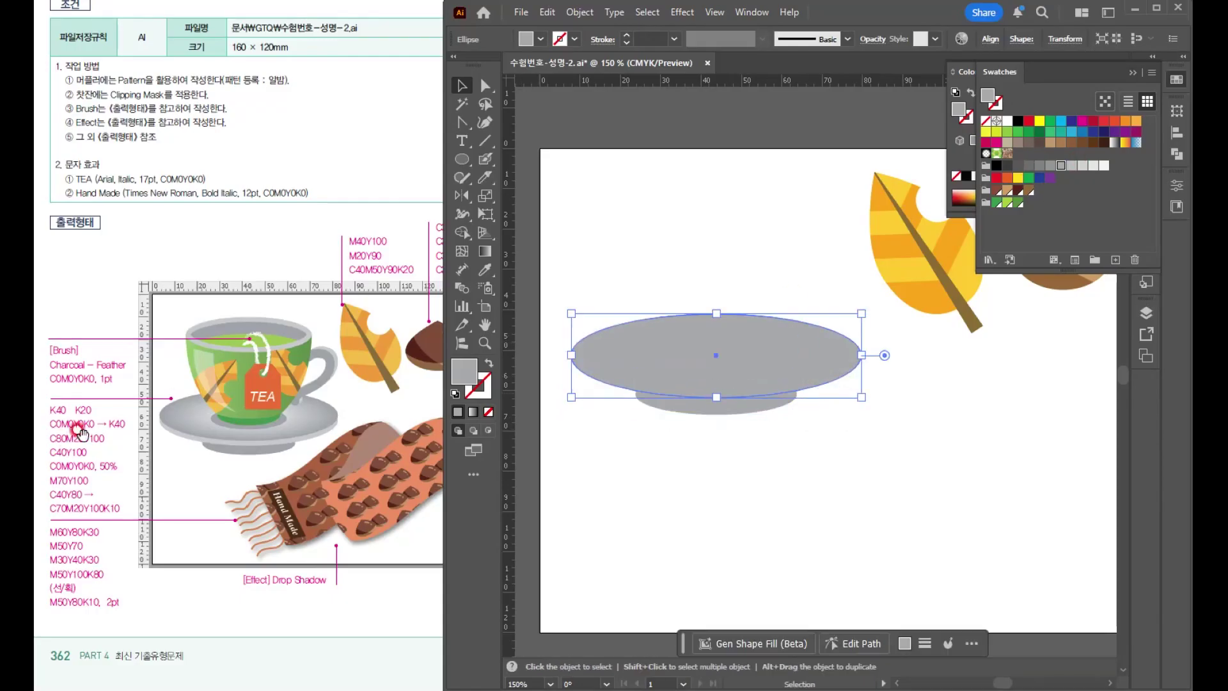
{"action": "left_click", "coordinate": [1078, 165]}
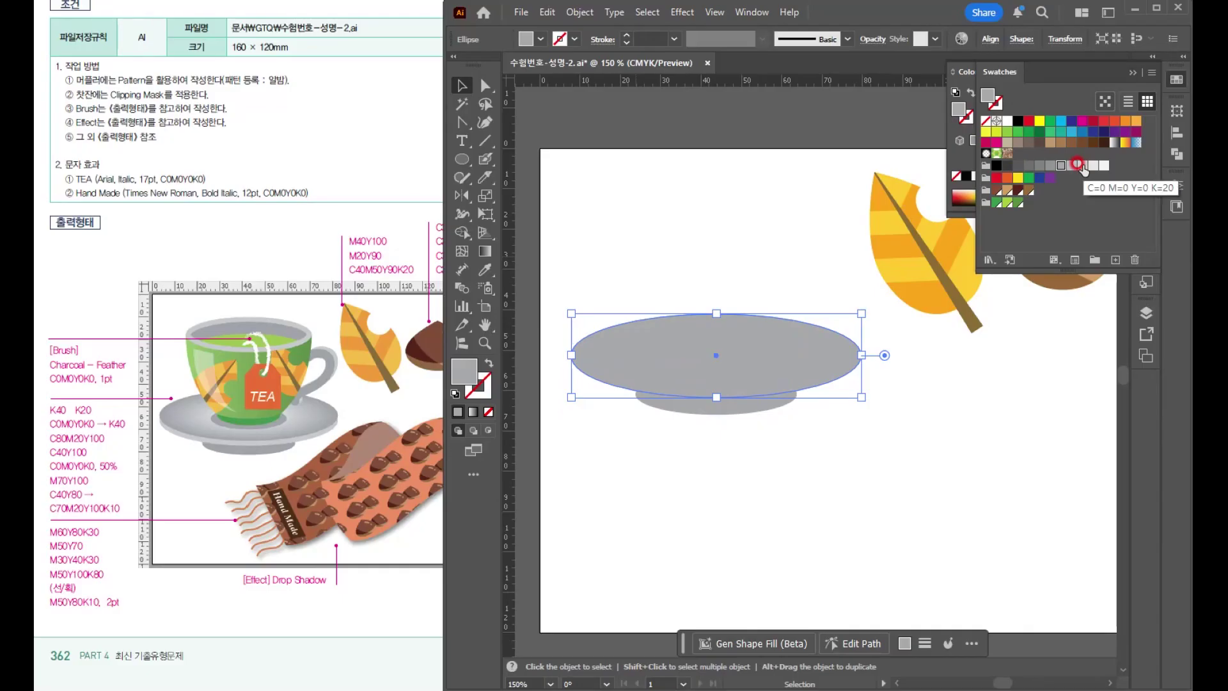
{"action": "left_click", "coordinate": [755, 480]}
{"action": "left_click", "coordinate": [795, 339]}
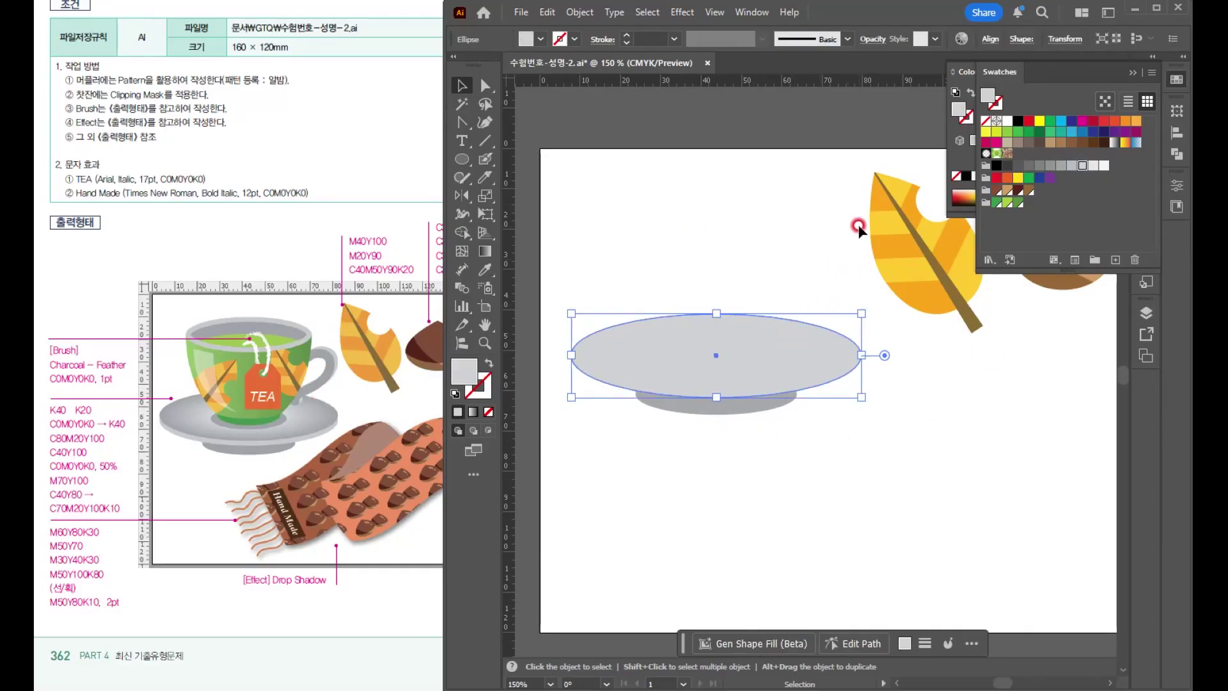
- Move the saucer and its foot down about 5 mm, then duplicate the saucer ellipse about 2 mm upward
{"action": "left_click_drag", "start_coordinate": [739, 450], "coordinate": [671, 409]}
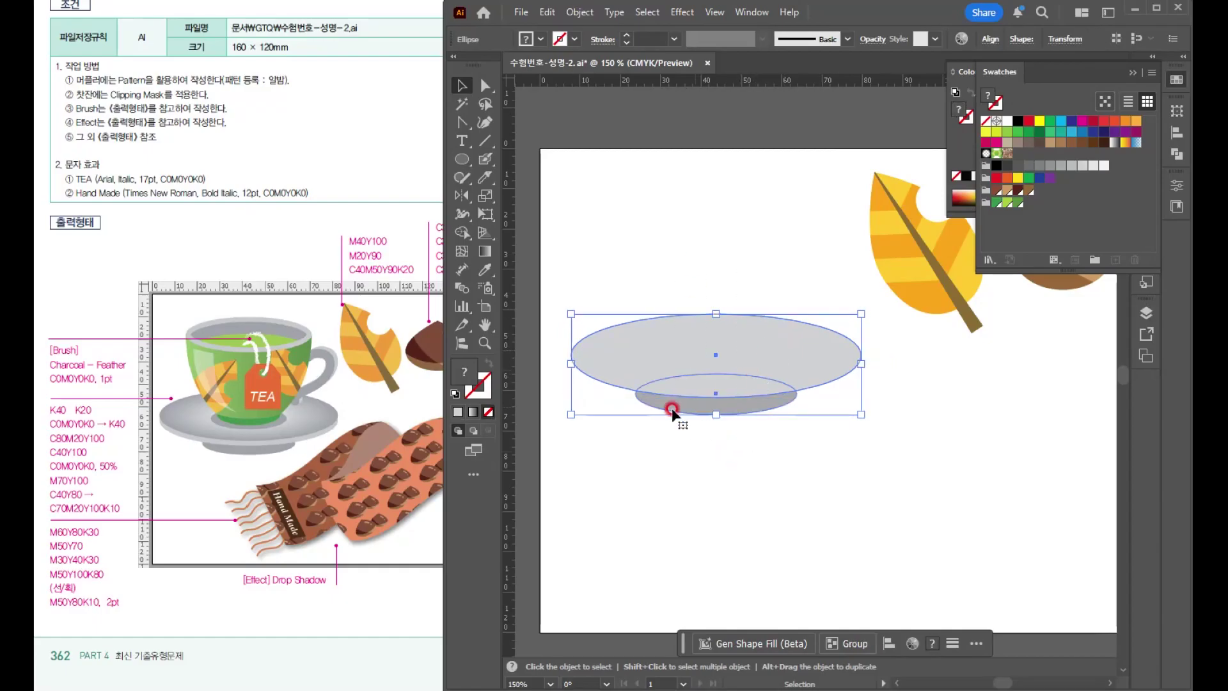
{"action": "left_click_drag", "start_coordinate": [738, 362], "coordinate": [739, 373]}
{"action": "left_click", "coordinate": [821, 532]}
{"action": "left_click", "coordinate": [752, 370]}
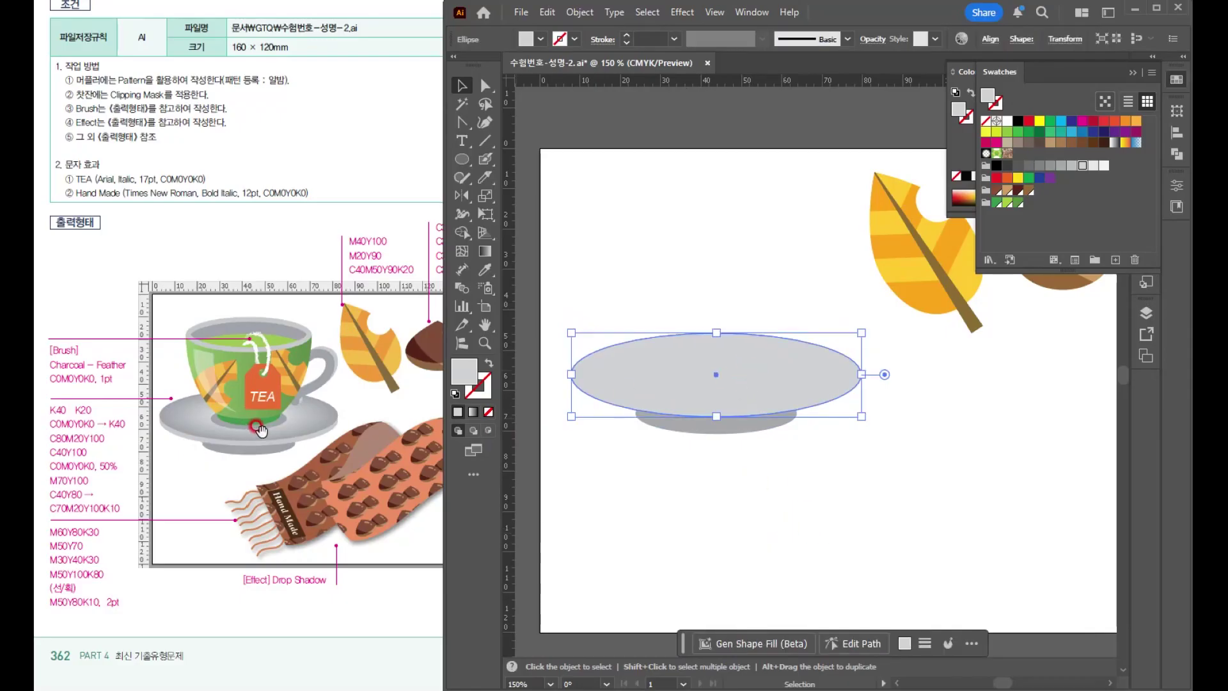
{"action": "left_click_drag", "start_coordinate": [801, 394], "coordinate": [801, 385]}
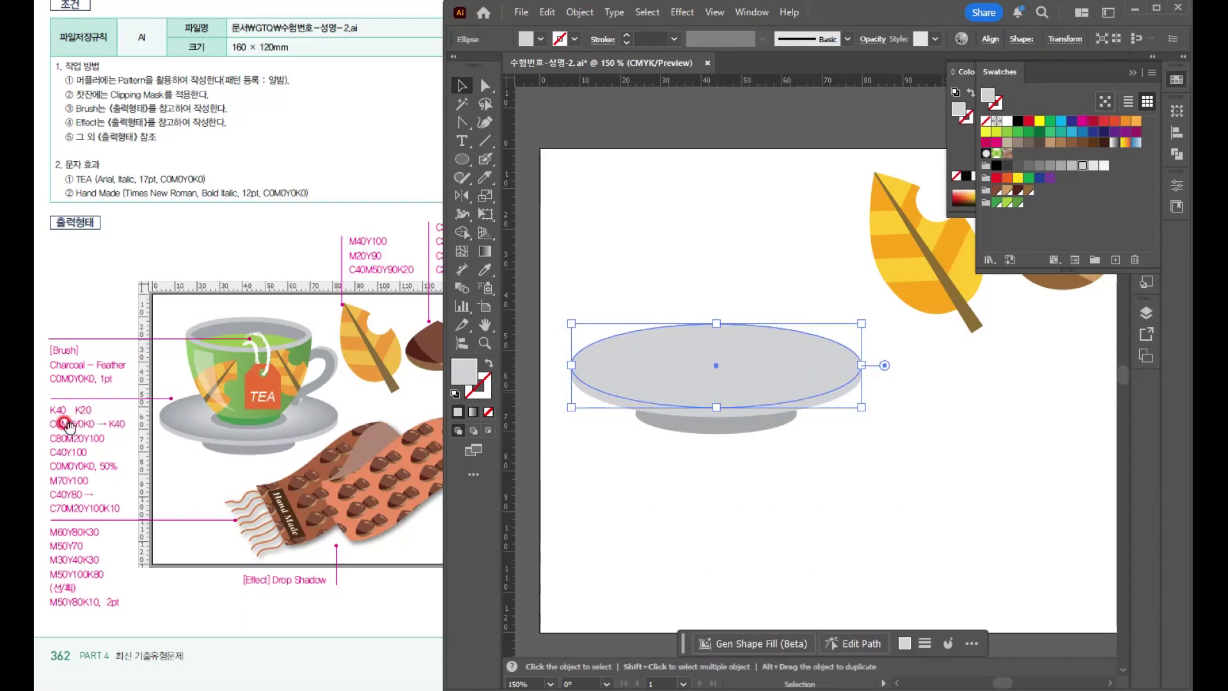
- Fill the upper saucer ellipse with a radial gradient from white at the centre to K40 at the edge
{"action": "left_click", "coordinate": [485, 252]}
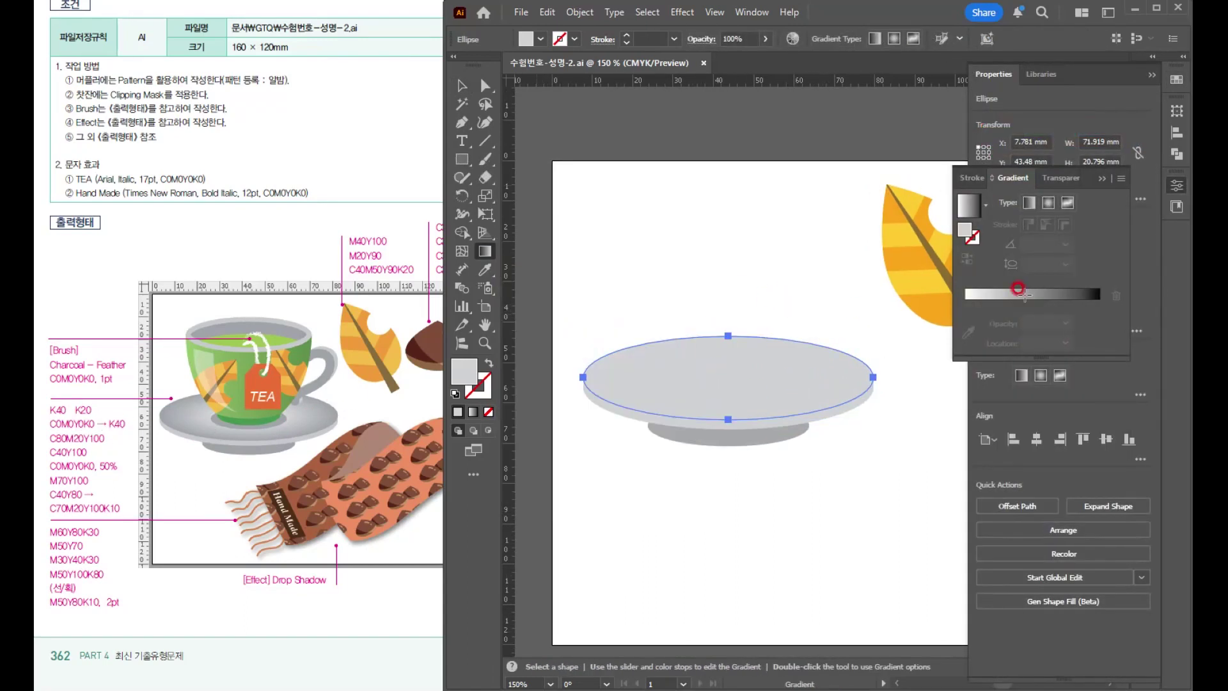
{"action": "left_click", "coordinate": [1049, 202]}
{"action": "left_click", "coordinate": [966, 304]}
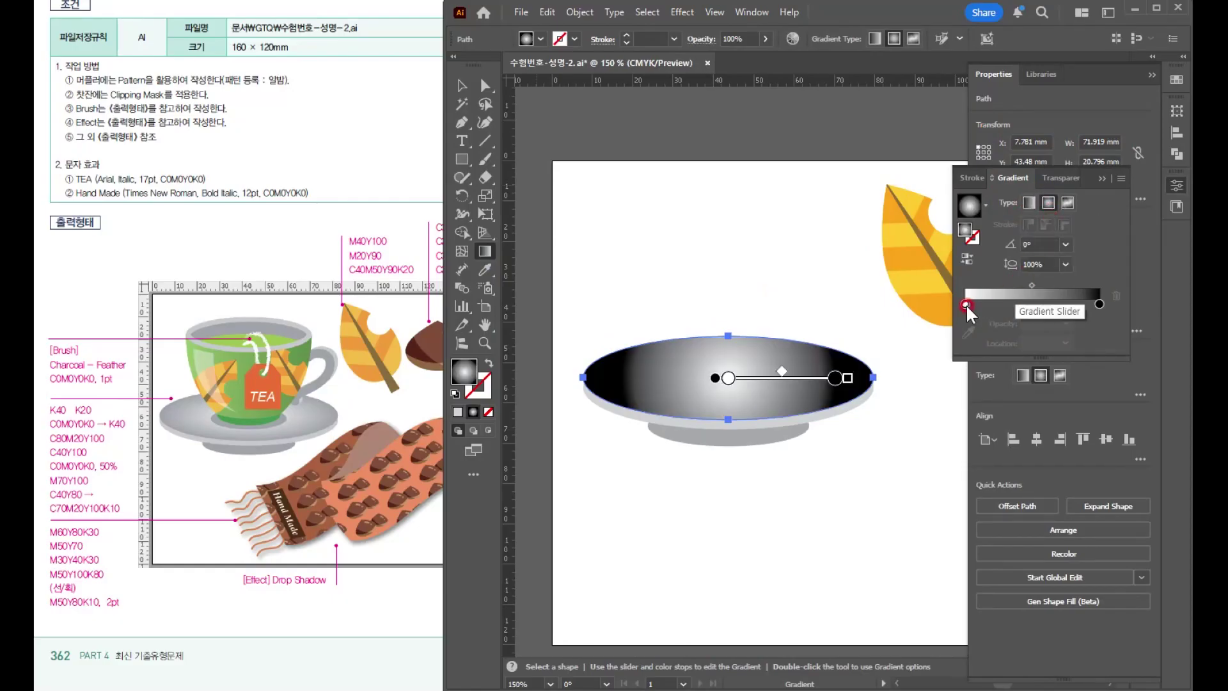
{"action": "left_click", "coordinate": [966, 305]}
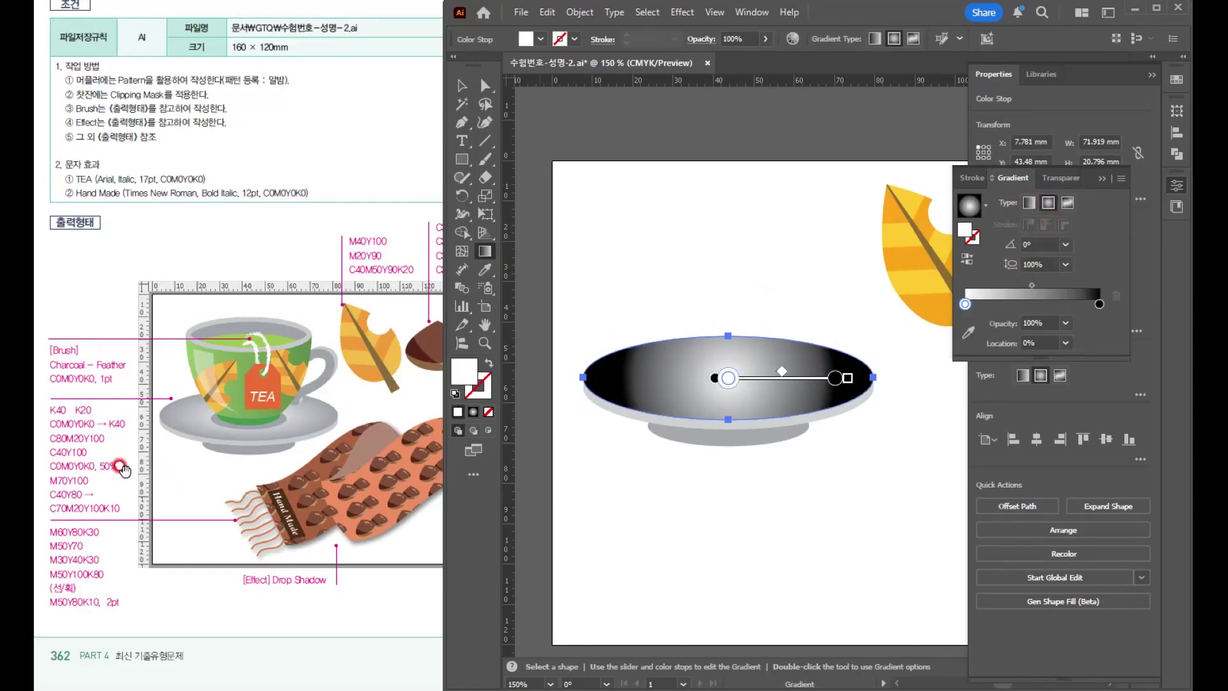
{"action": "double_click", "coordinate": [1099, 303]}
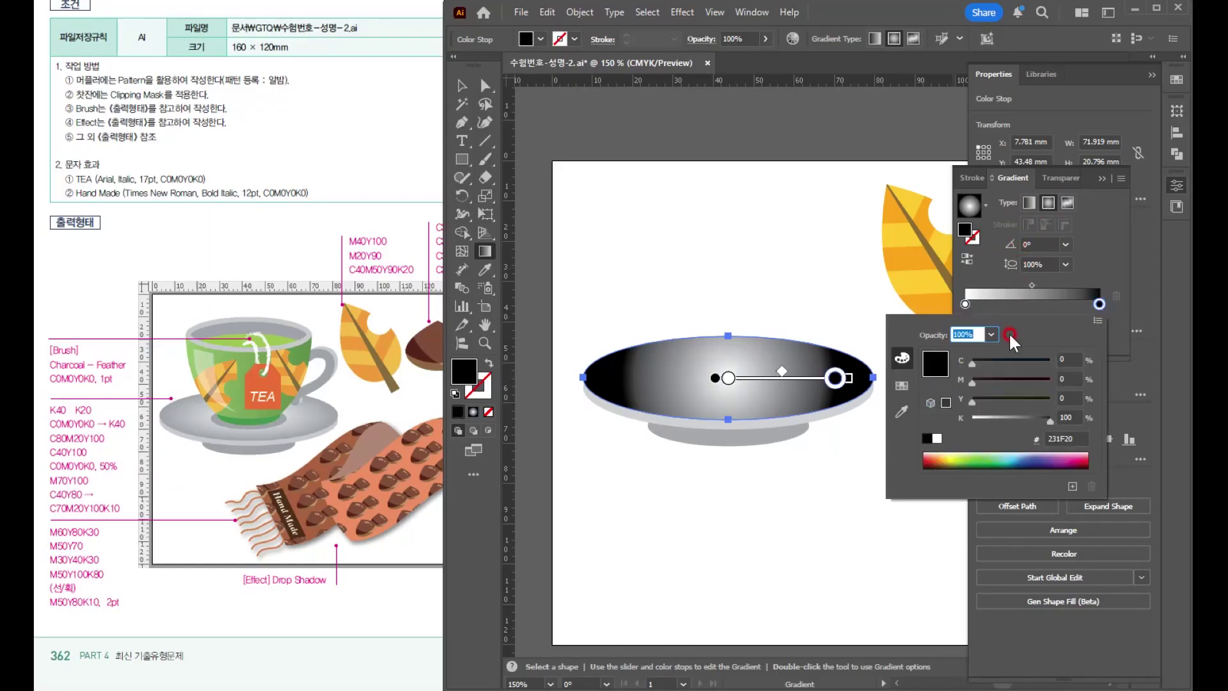
{"action": "left_click_drag", "start_coordinate": [1072, 415], "coordinate": [1045, 403]}
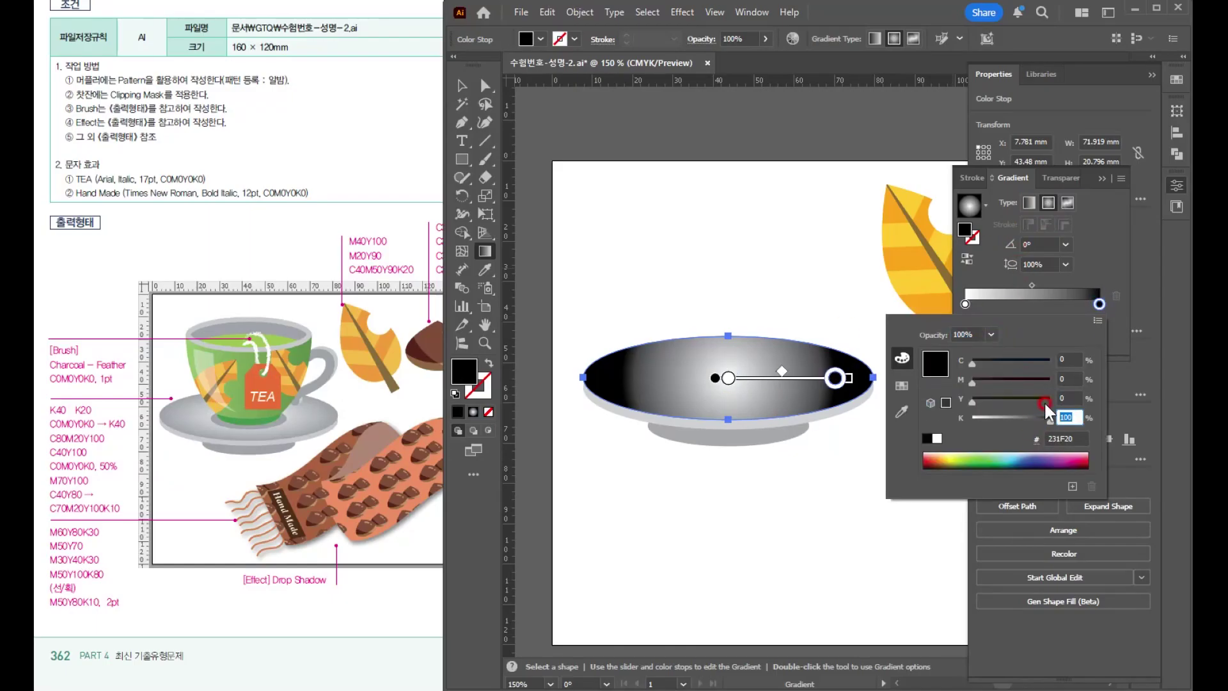
{"action": "type", "text": "40"}
{"action": "key", "text": "Return"}
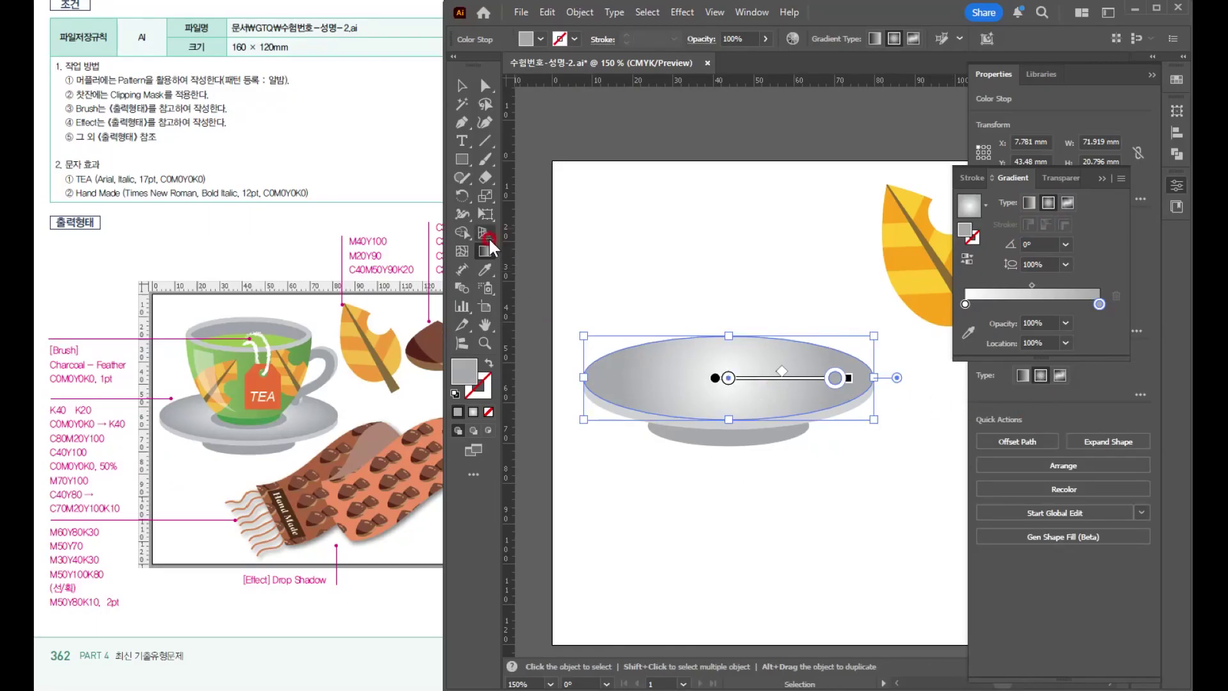
- Flatten the radial gradient to an aspect ratio of about 31%, widen it to the saucer's edges and shift its midpoint outward
{"action": "left_click", "coordinate": [486, 252]}
{"action": "left_click", "coordinate": [764, 421]}
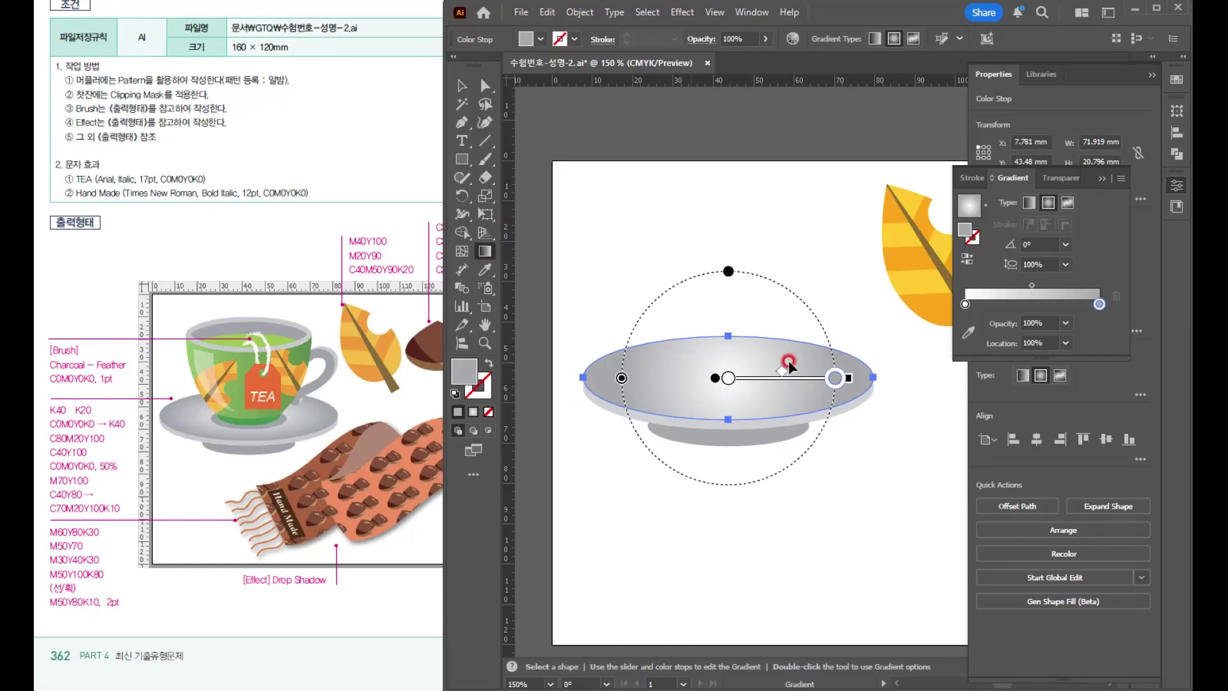
{"action": "left_click_drag", "start_coordinate": [728, 271], "coordinate": [728, 337]}
{"action": "left_click_drag", "start_coordinate": [729, 340], "coordinate": [729, 348]}
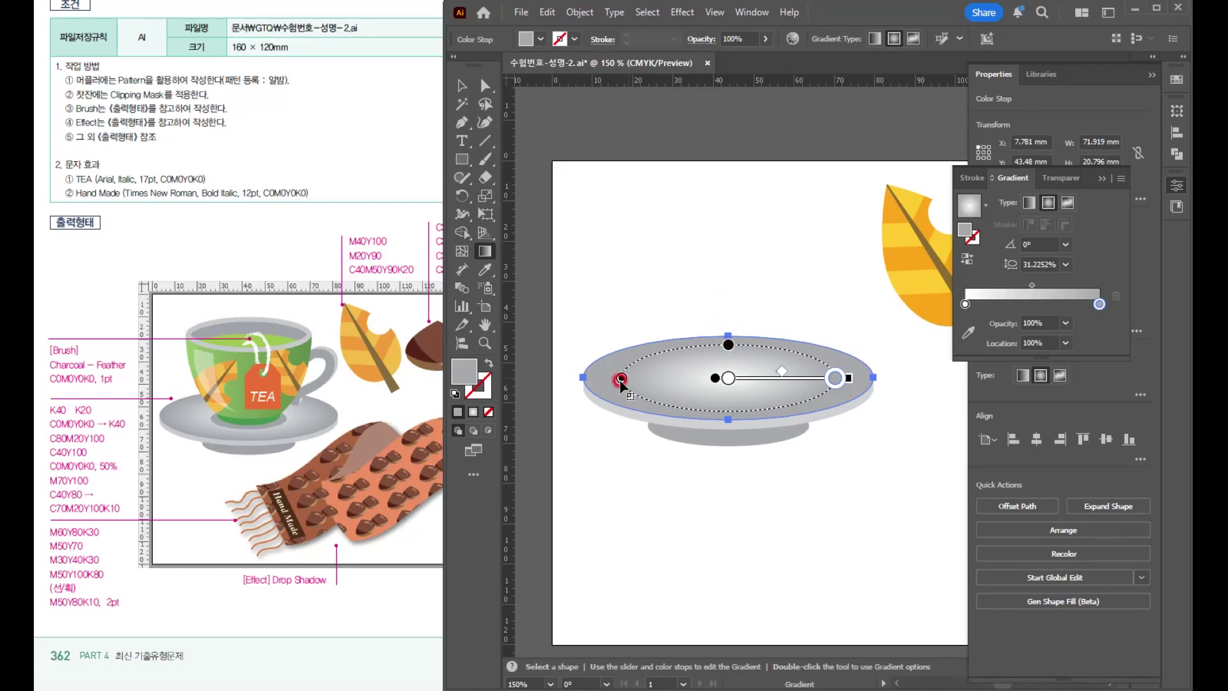
{"action": "left_click_drag", "start_coordinate": [621, 379], "coordinate": [585, 378]}
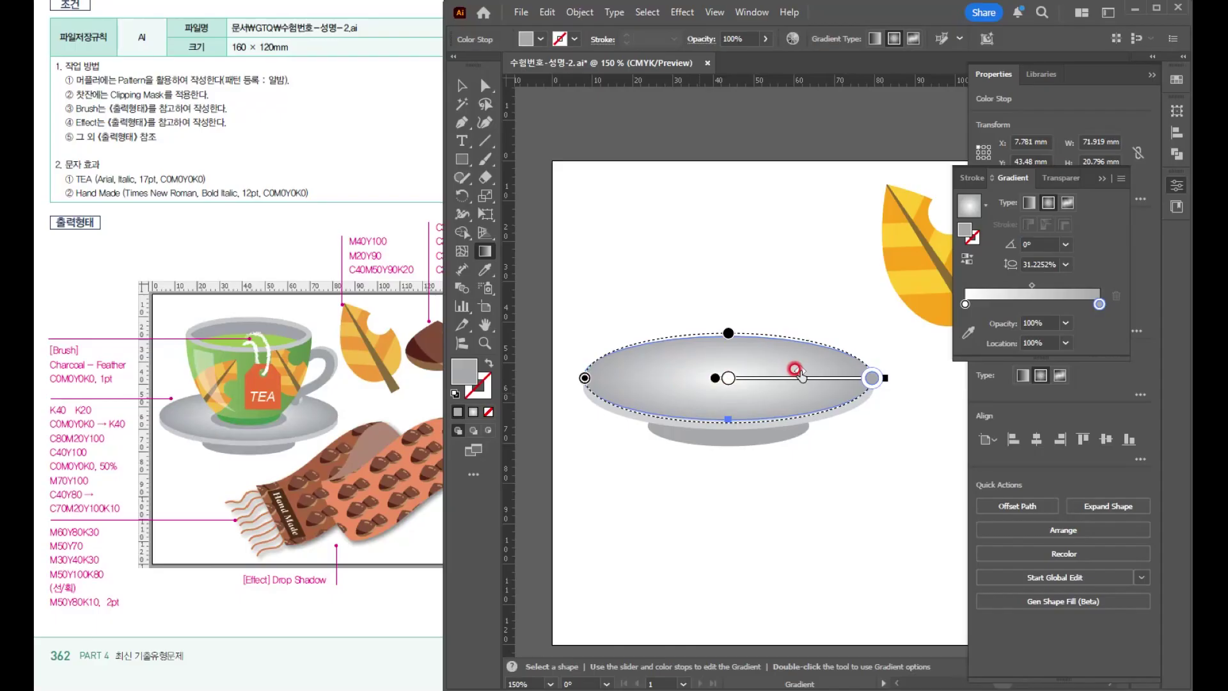
{"action": "mouse_move", "coordinate": [802, 376]}
{"action": "left_mouse_down"}
{"action": "mouse_move", "coordinate": [831, 377]}
{"action": "mouse_move", "coordinate": [811, 376]}
{"action": "left_mouse_up"}
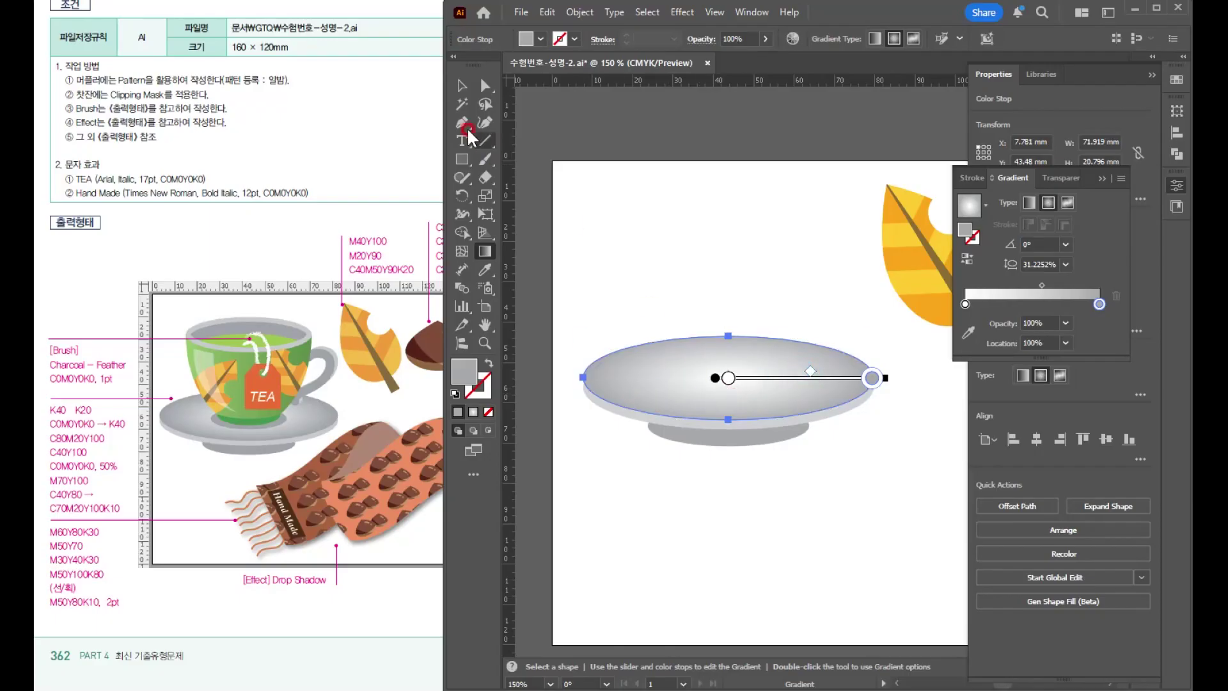
- Place a copy of the foot ellipse at the saucer's centre and shrink it to about 29 × 8 mm
{"action": "left_click", "coordinate": [460, 91]}
{"action": "left_click", "coordinate": [712, 241]}
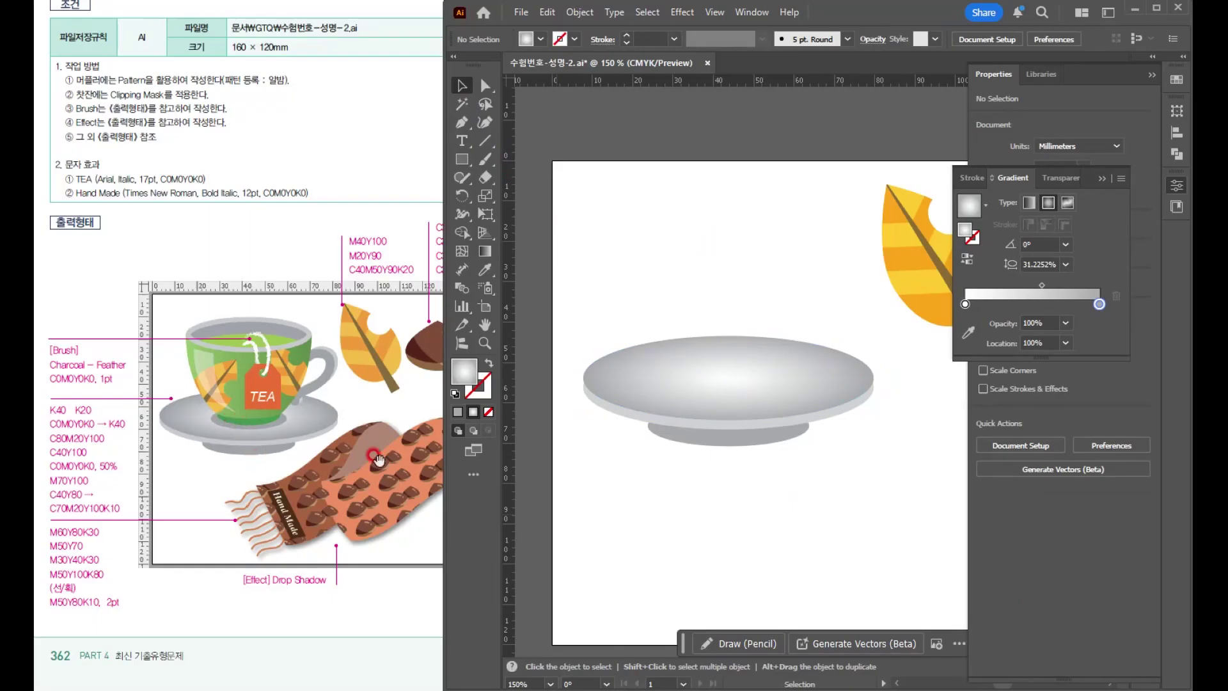
{"action": "left_click", "coordinate": [748, 445]}
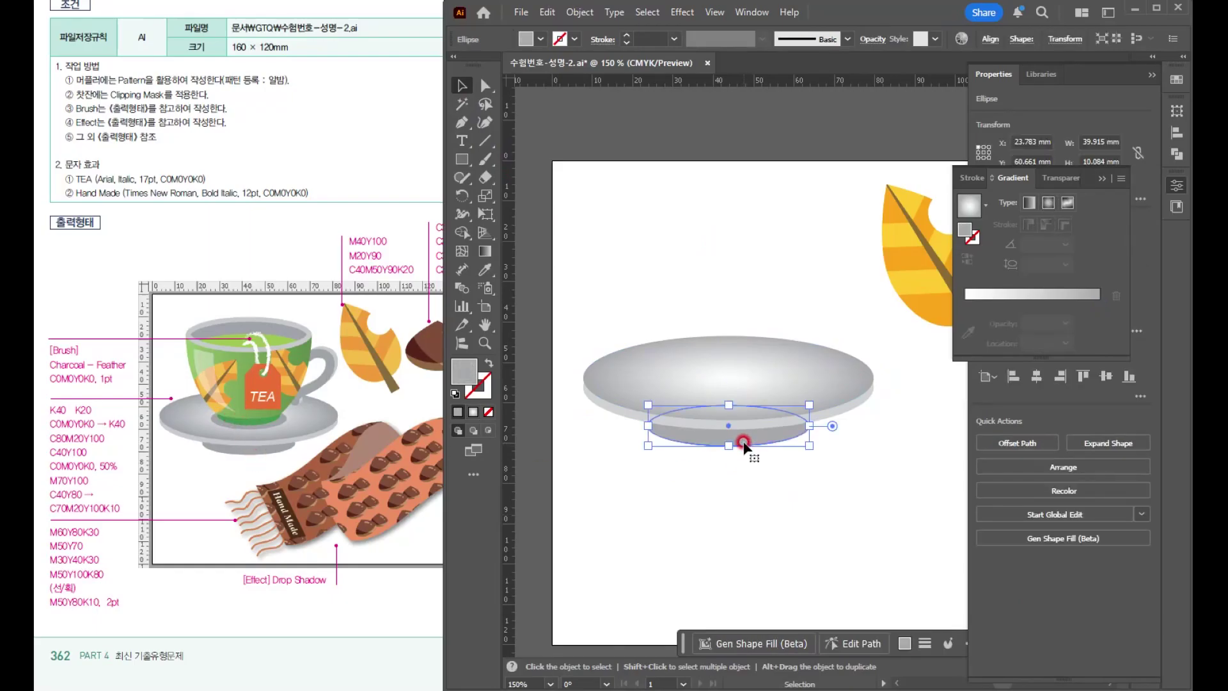
{"action": "left_click_drag", "start_coordinate": [743, 442], "coordinate": [745, 473]}
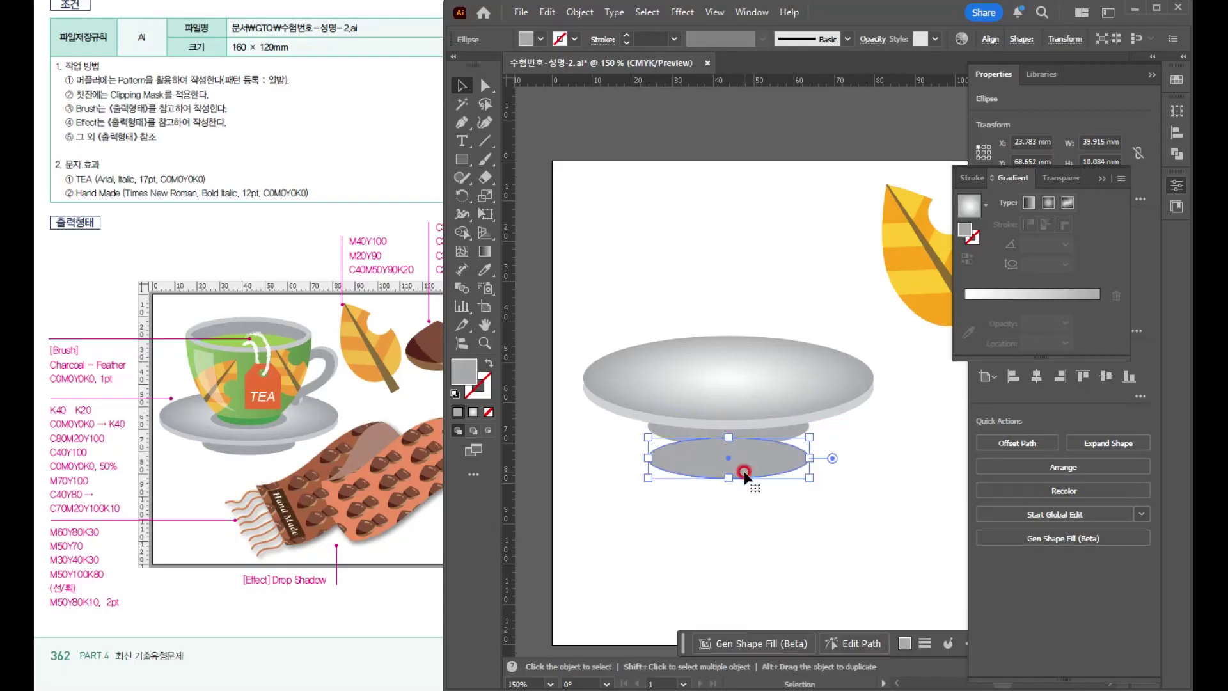
{"action": "left_click_drag", "start_coordinate": [744, 470], "coordinate": [740, 392]}
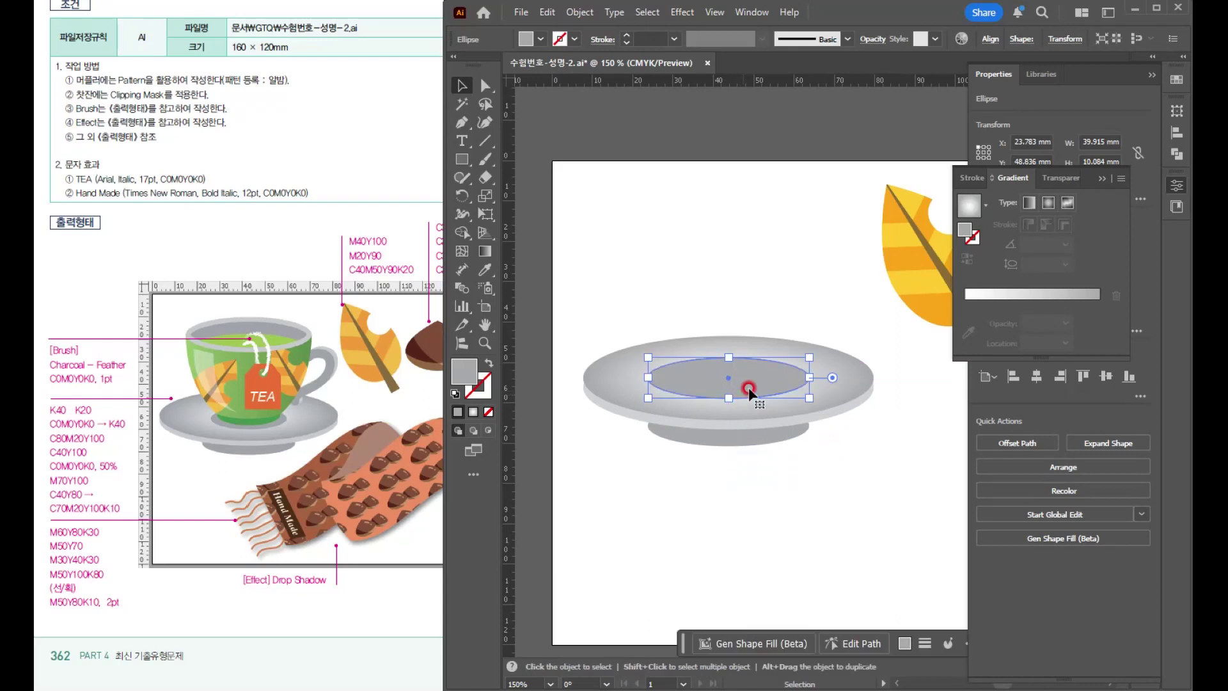
{"action": "mouse_move", "coordinate": [807, 370]}
{"action": "left_mouse_down"}
{"action": "mouse_move", "coordinate": [803, 355]}
{"action": "mouse_move", "coordinate": [788, 364]}
{"action": "left_mouse_up"}
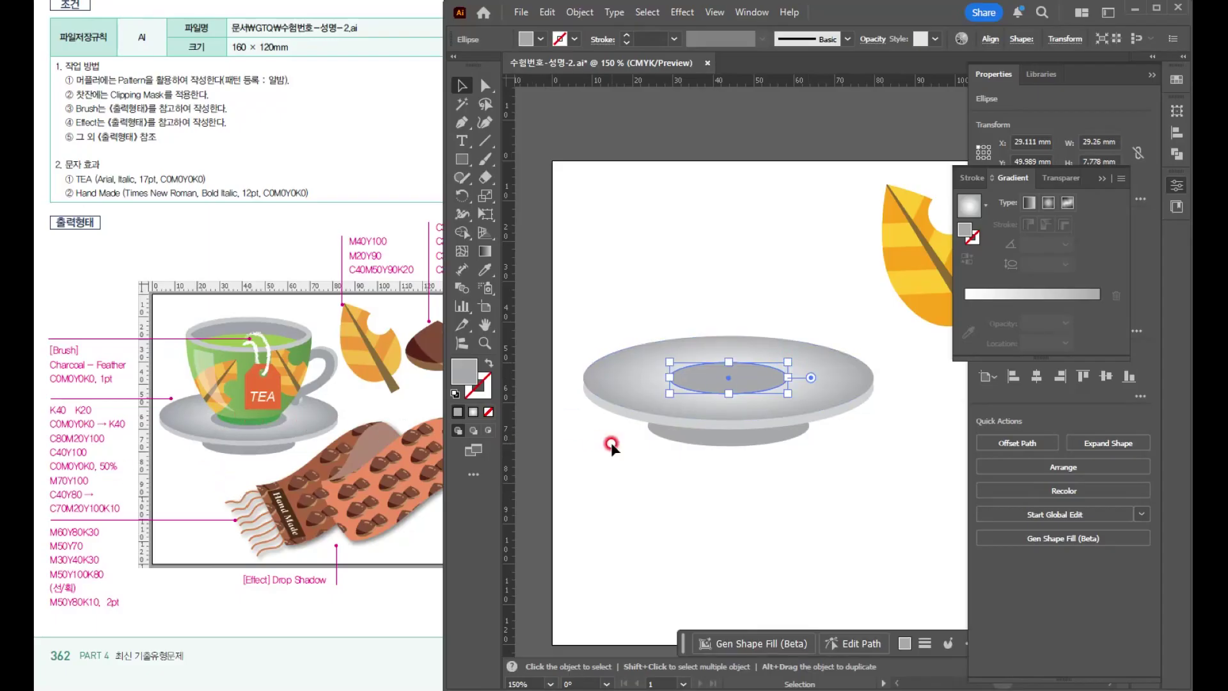
- Duplicate the saucer's centre ellipse slightly upward, shrink the copy to about 25 × 6.7 mm and fill it with the dark green swatch
{"action": "scroll", "coordinate": [702, 398], "scroll_direction": "up", "scroll_amount": 2}
{"action": "left_click_drag", "start_coordinate": [824, 367], "coordinate": [823, 355]}
{"action": "left_click_drag", "start_coordinate": [871, 312], "coordinate": [855, 317]}
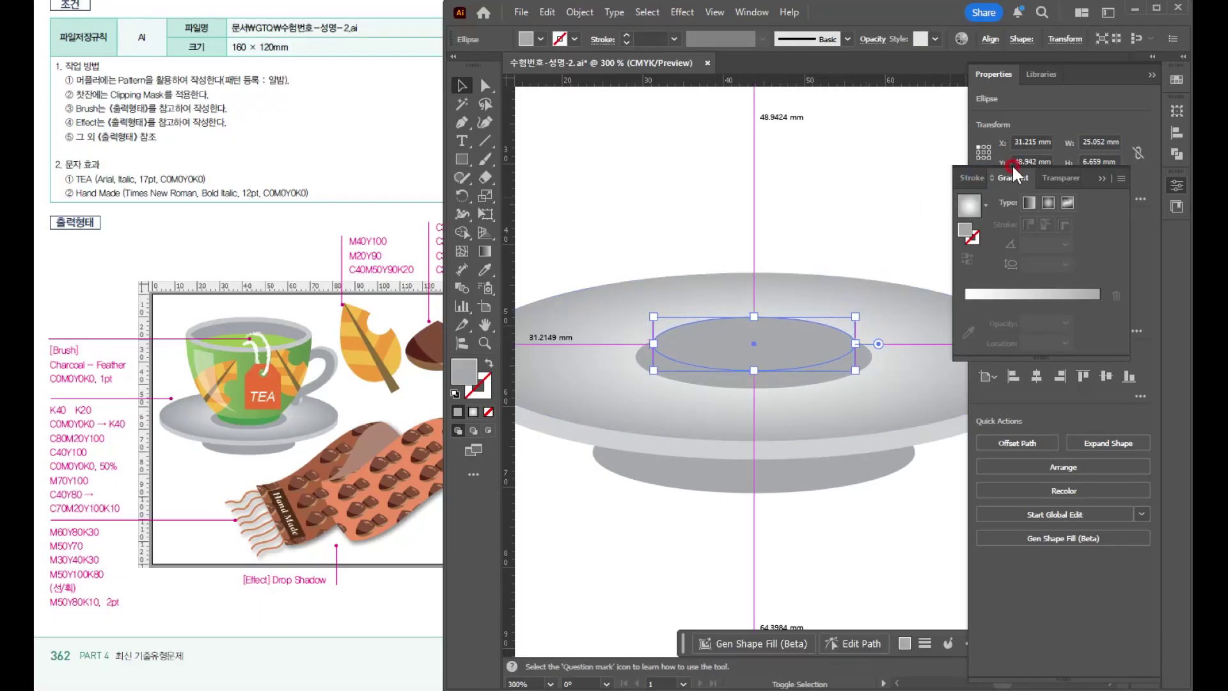
{"action": "left_click", "coordinate": [1180, 80]}
{"action": "left_click", "coordinate": [995, 203]}
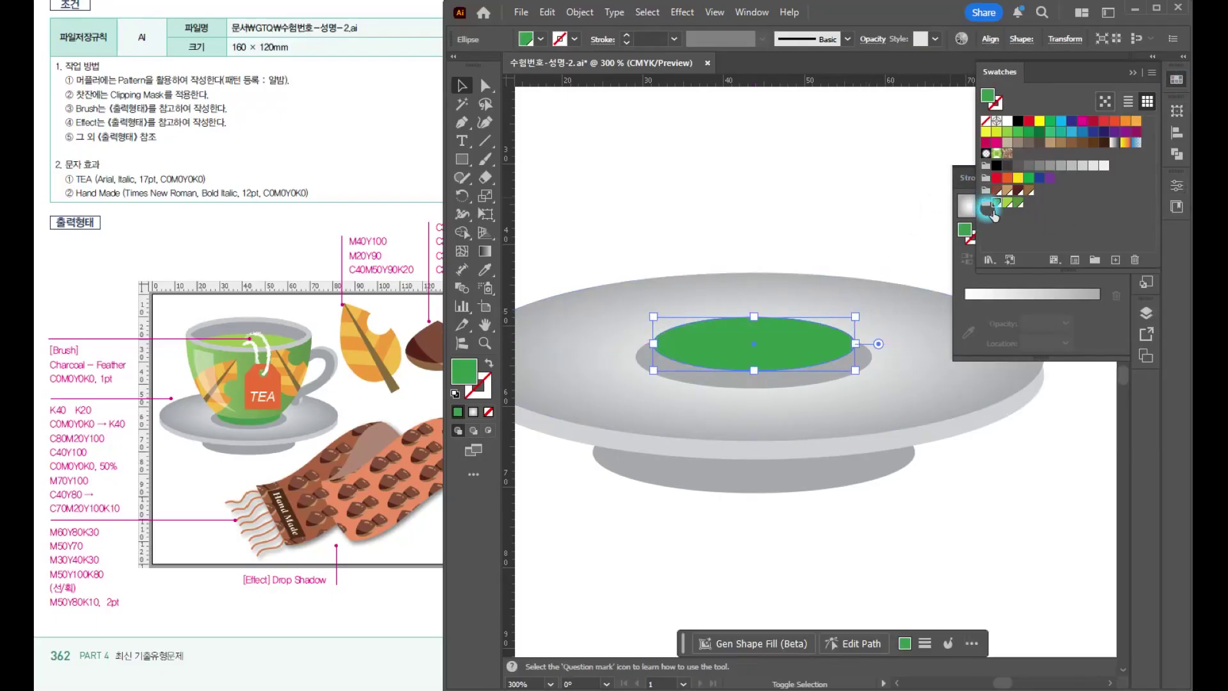
{"action": "left_click", "coordinate": [760, 261]}
- Draw an upright ellipse about 40 × 58 mm above the artboard with the default white fill and black 1 pt stroke
{"action": "scroll", "coordinate": [759, 260], "scroll_direction": "down", "scroll_amount": 3}
{"action": "left_click_drag", "start_coordinate": [759, 315], "coordinate": [716, 451]}
{"action": "scroll", "coordinate": [719, 421], "scroll_direction": "up", "scroll_amount": 1}
{"action": "left_click_drag", "start_coordinate": [736, 403], "coordinate": [753, 308]}
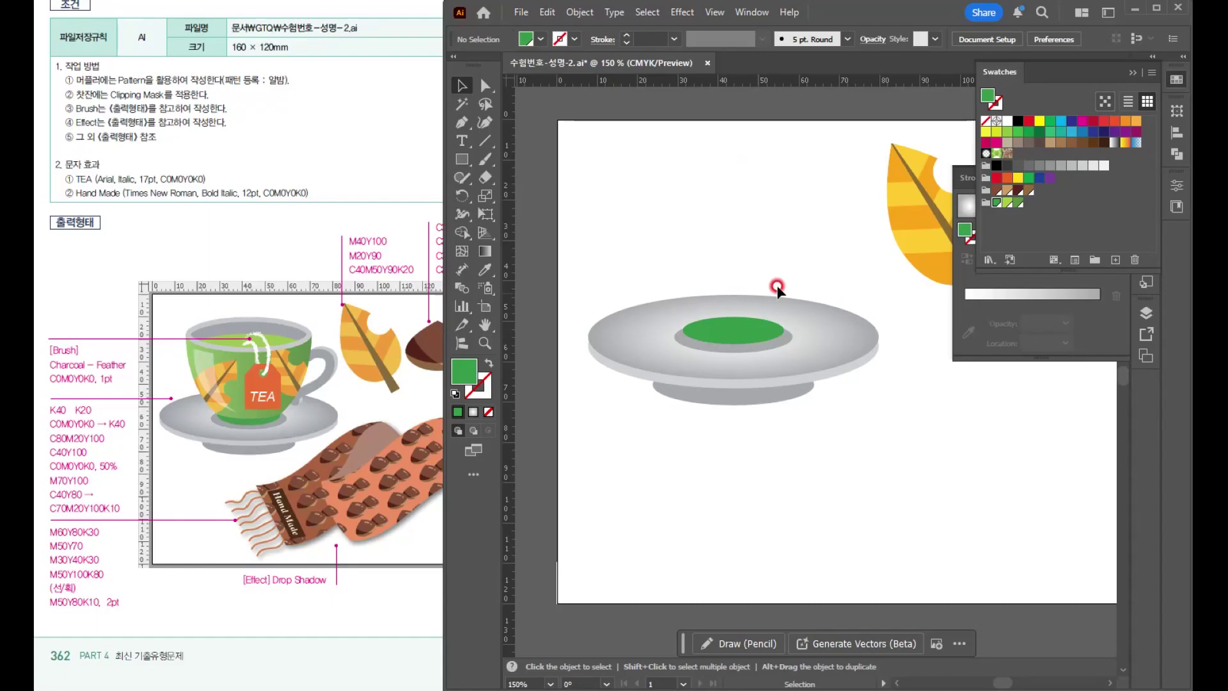
{"action": "left_click_drag", "start_coordinate": [740, 233], "coordinate": [732, 293]}
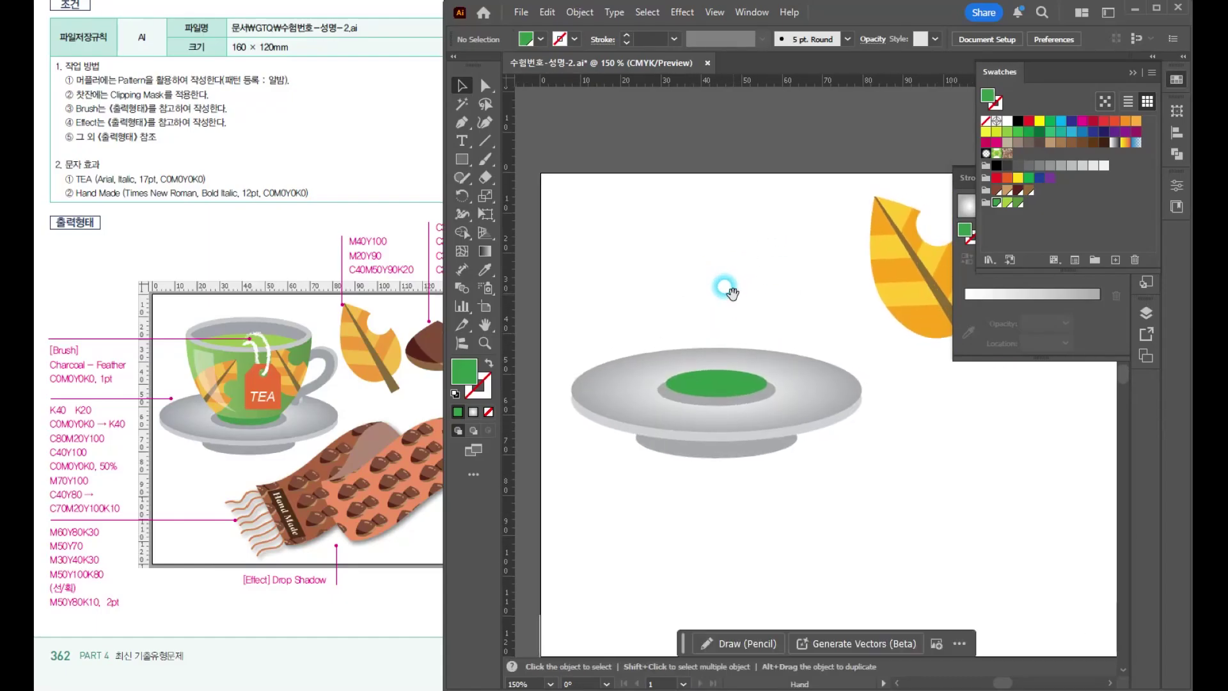
{"action": "left_click_drag", "start_coordinate": [693, 200], "coordinate": [693, 445]}
{"action": "left_click_drag", "start_coordinate": [459, 155], "coordinate": [503, 191]}
{"action": "left_click_drag", "start_coordinate": [596, 147], "coordinate": [748, 374]}
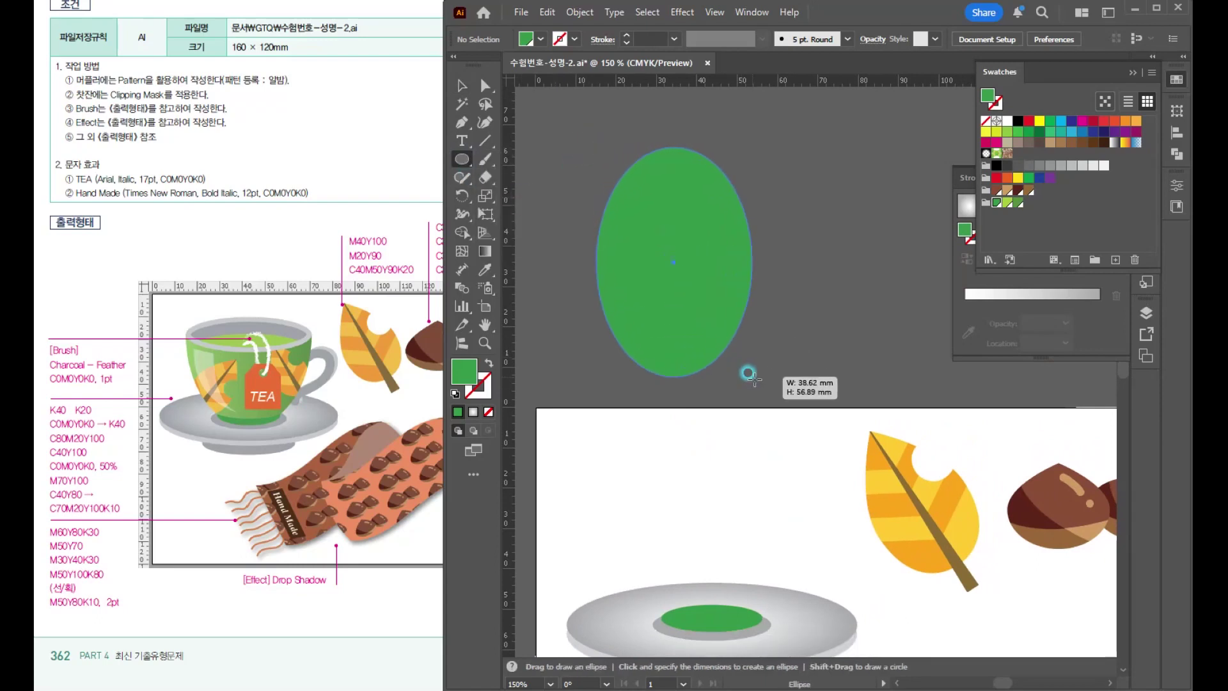
{"action": "key", "text": "d"}
{"action": "left_click", "coordinate": [461, 86]}
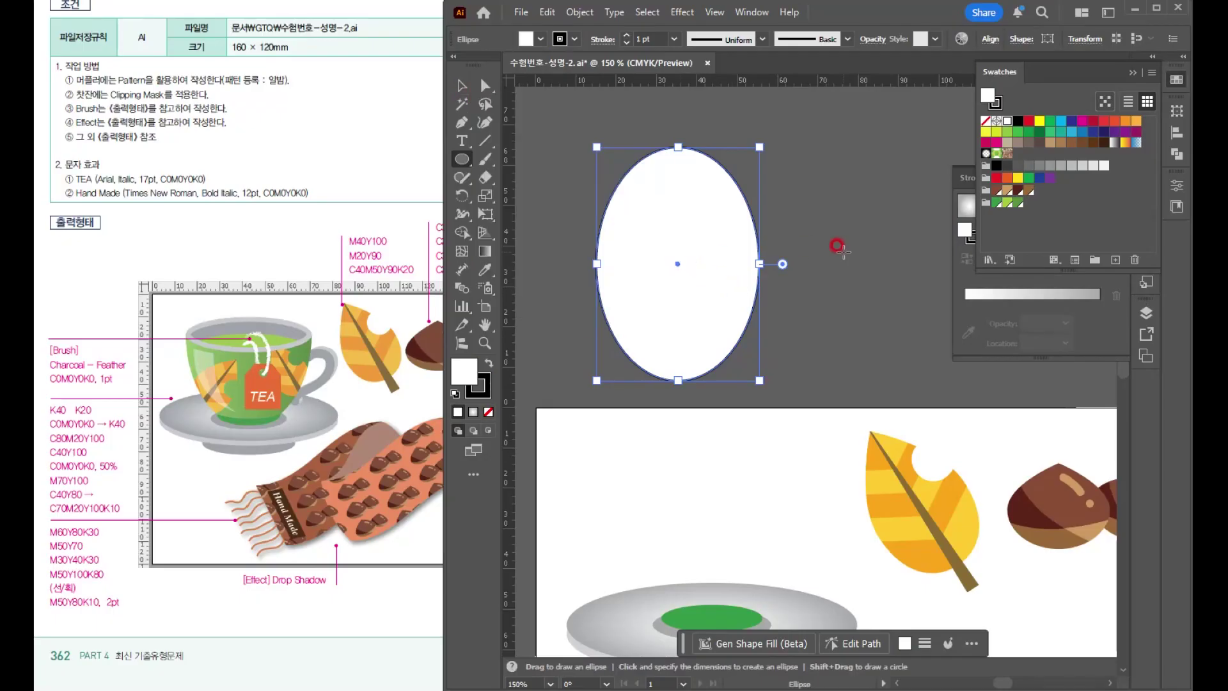
{"action": "left_click", "coordinate": [821, 259]}
- Draw a flat ellipse across the middle of the upright one, then add a taller copy of it over the lower part
{"action": "key", "text": "l"}
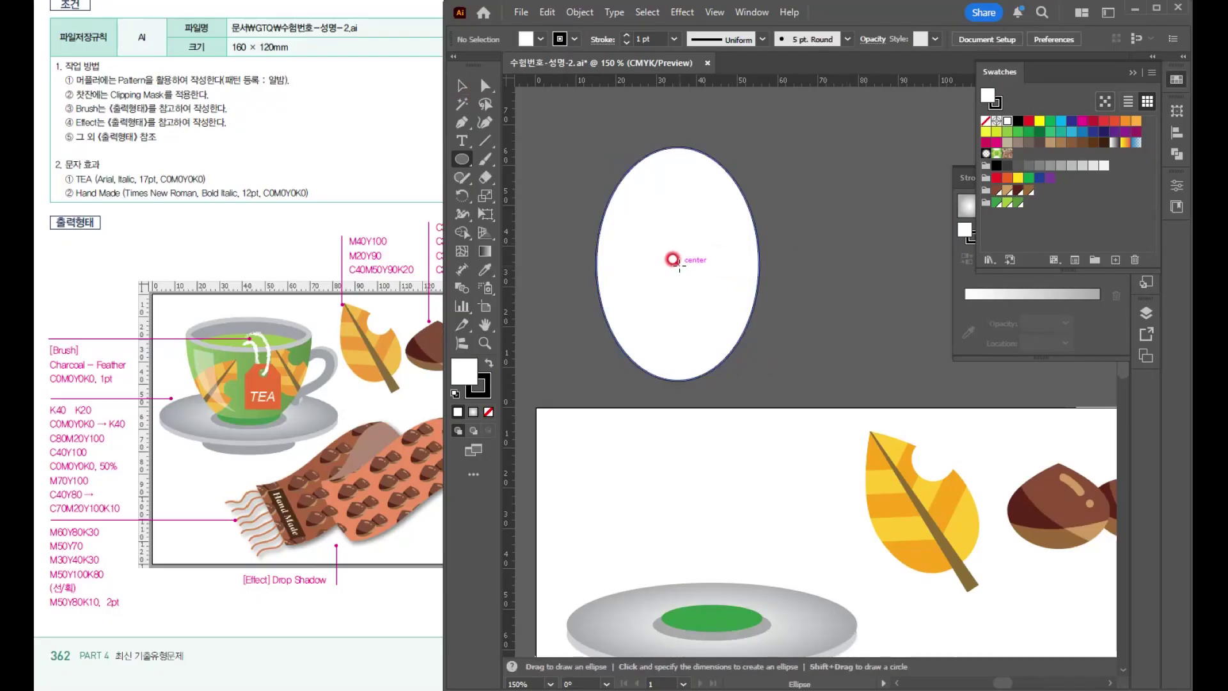
{"action": "left_click_drag", "start_coordinate": [681, 265], "coordinate": [757, 281]}
{"action": "key", "text": "v"}
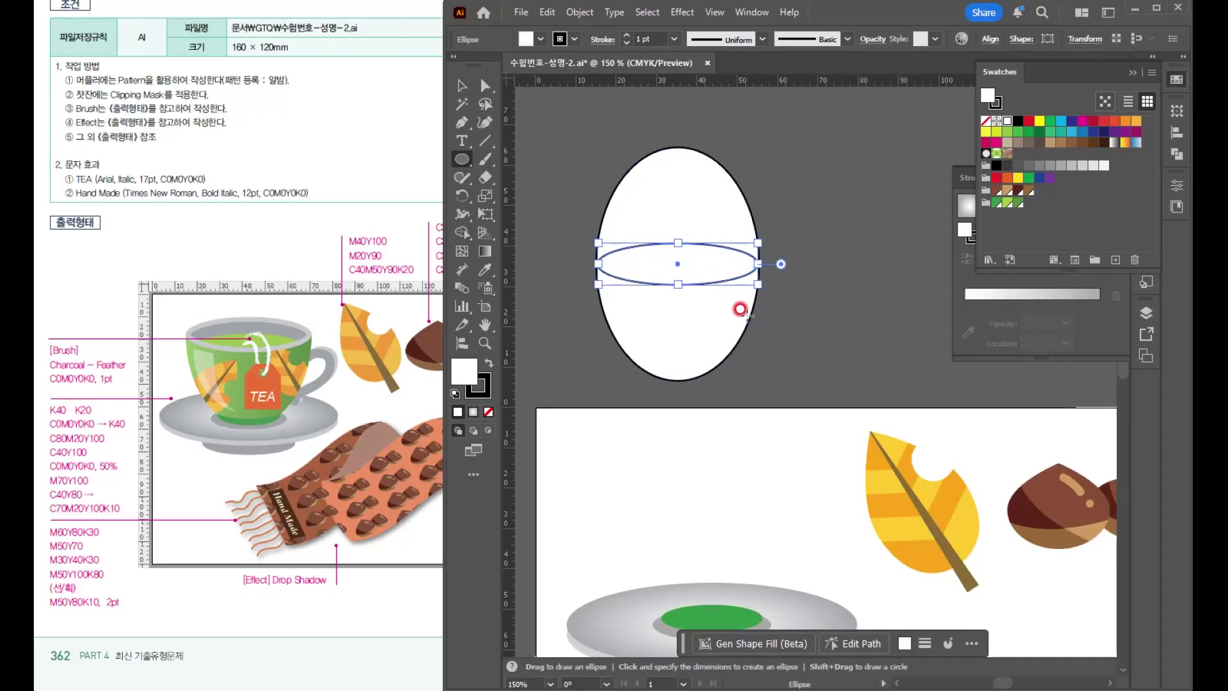
{"action": "left_click_drag", "start_coordinate": [718, 269], "coordinate": [726, 337]}
{"action": "scroll", "coordinate": [690, 332], "scroll_direction": "up", "scroll_amount": 1}
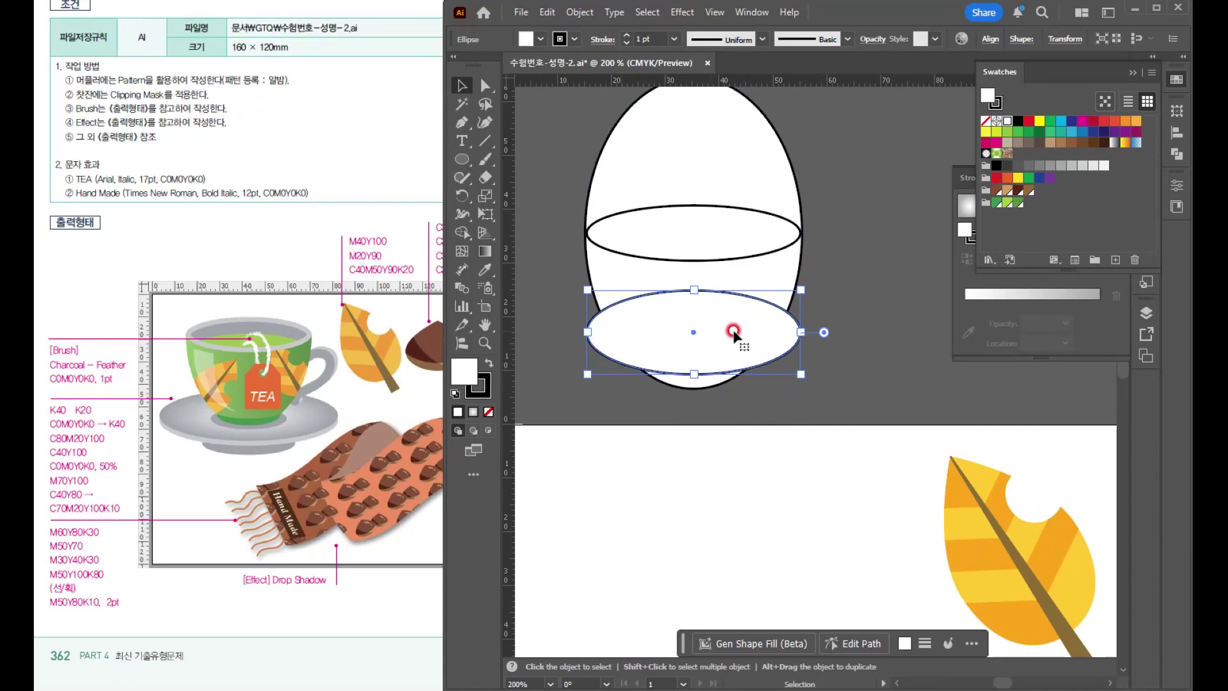
- In outline view, widen the middle flat ellipse so both ends meet the upright ellipse's edge, then return to preview
{"action": "key", "text": "ctrl+y"}
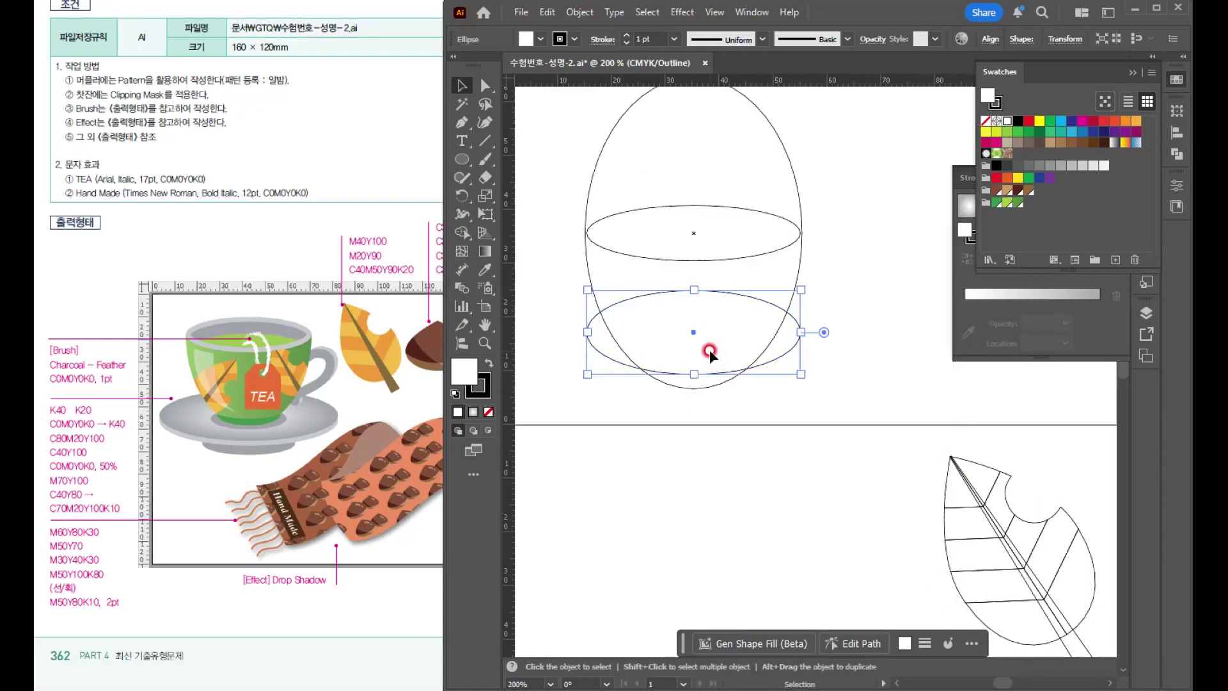
{"action": "scroll", "coordinate": [575, 209], "scroll_direction": "up", "scroll_amount": 4}
{"action": "scroll", "coordinate": [636, 333], "scroll_direction": "down", "scroll_amount": 2}
{"action": "scroll", "coordinate": [750, 347], "scroll_direction": "down", "scroll_amount": 1}
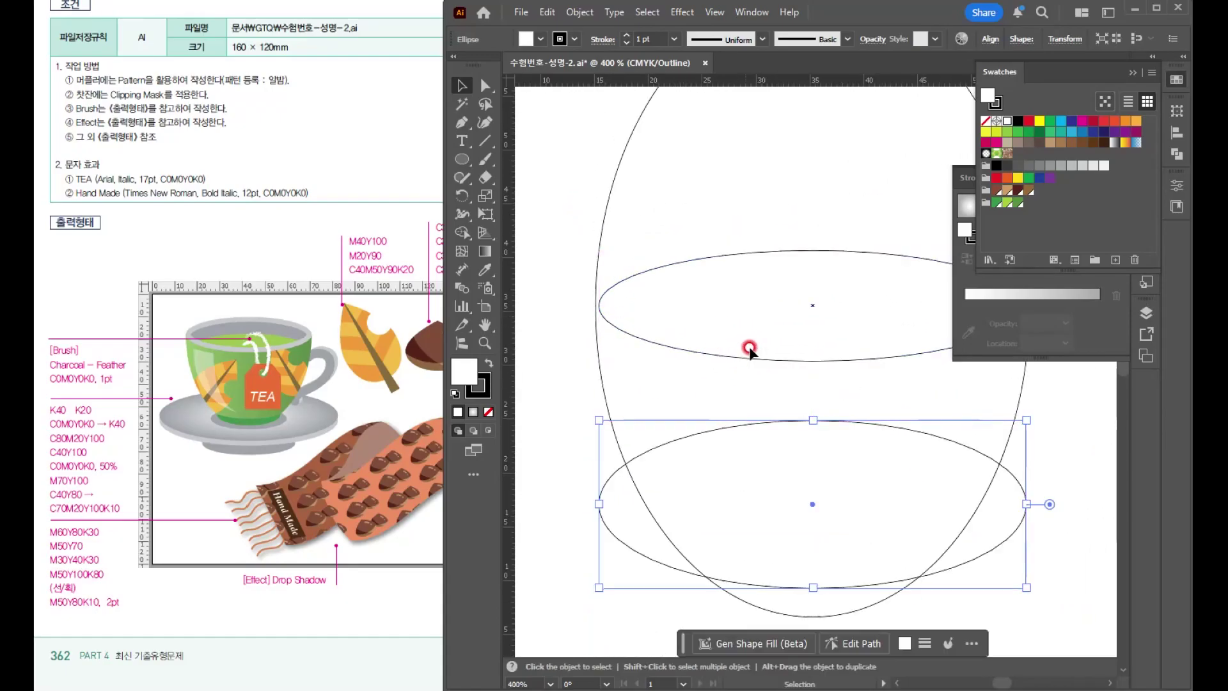
{"action": "left_click", "coordinate": [820, 361]}
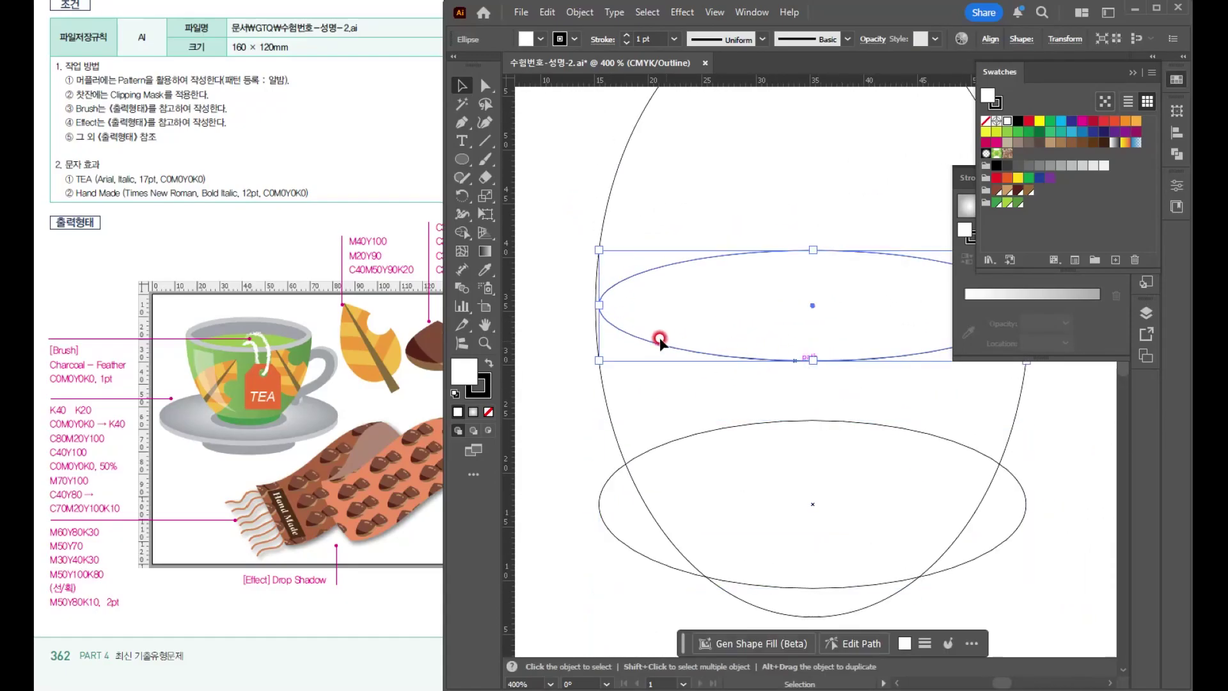
{"action": "scroll", "coordinate": [604, 307], "scroll_direction": "up", "scroll_amount": 2}
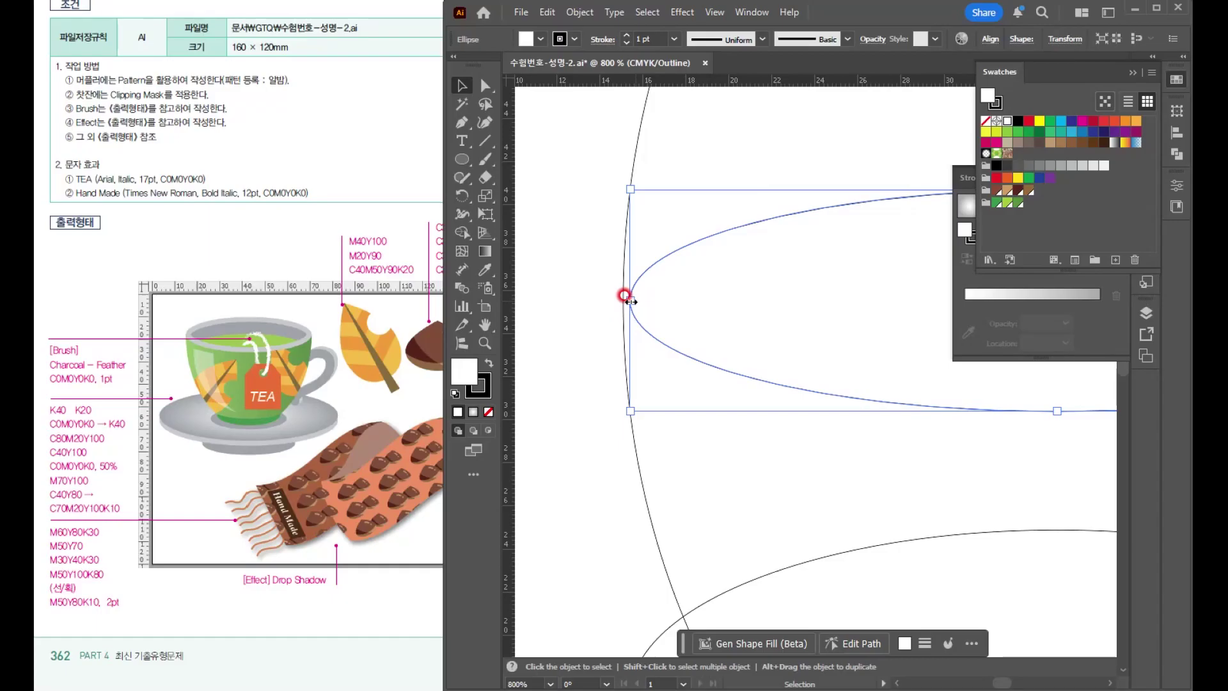
{"action": "left_click_drag", "start_coordinate": [630, 301], "coordinate": [623, 294]}
{"action": "left_click", "coordinate": [577, 337]}
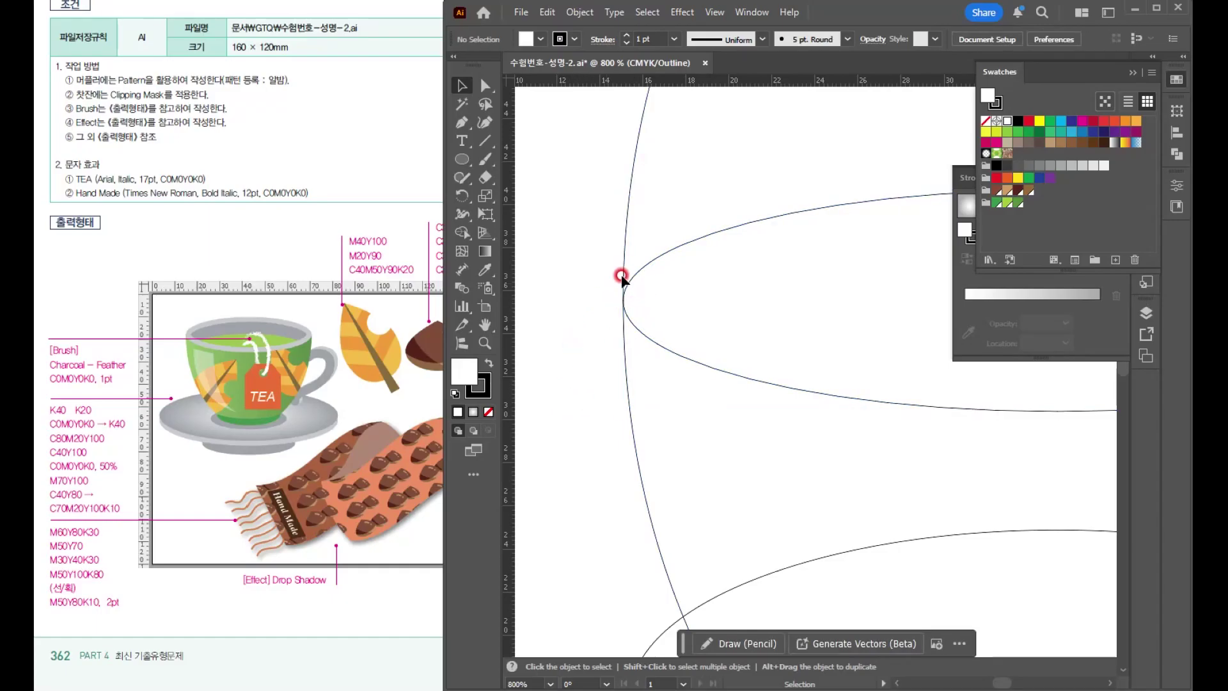
{"action": "scroll", "coordinate": [647, 316], "scroll_direction": "down", "scroll_amount": 2}
{"action": "scroll", "coordinate": [640, 406], "scroll_direction": "up", "scroll_amount": 2}
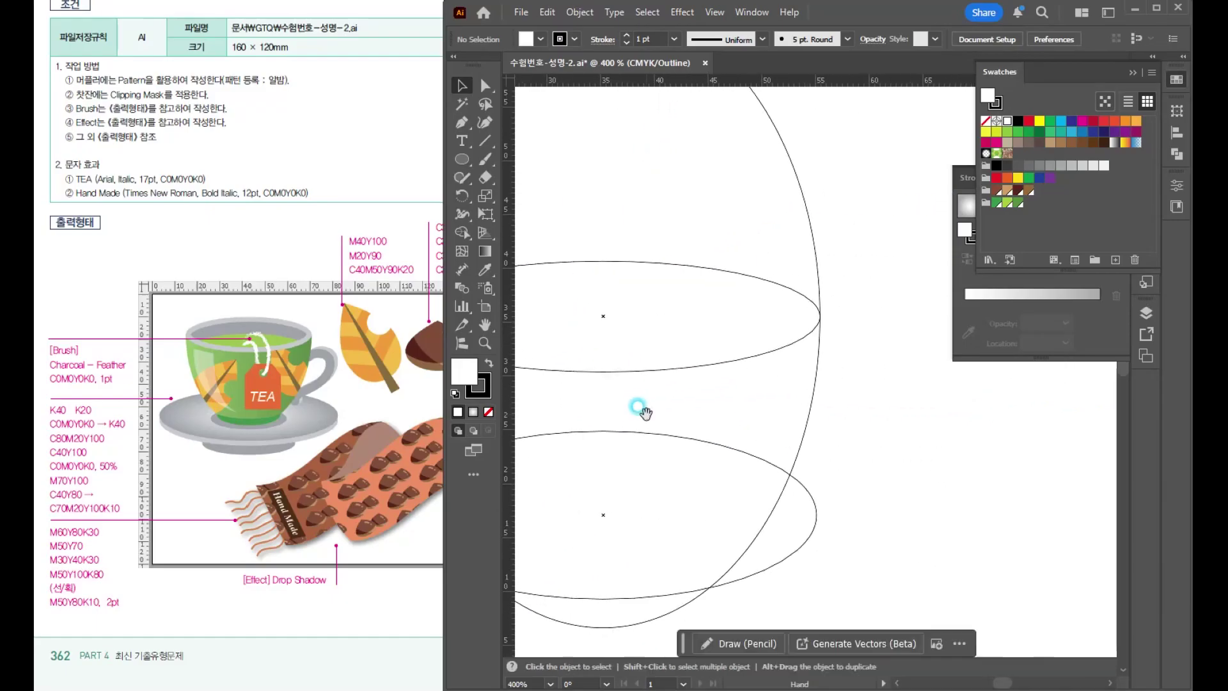
{"action": "scroll", "coordinate": [838, 337], "scroll_direction": "up", "scroll_amount": 2}
{"action": "scroll", "coordinate": [822, 326], "scroll_direction": "down", "scroll_amount": 4}
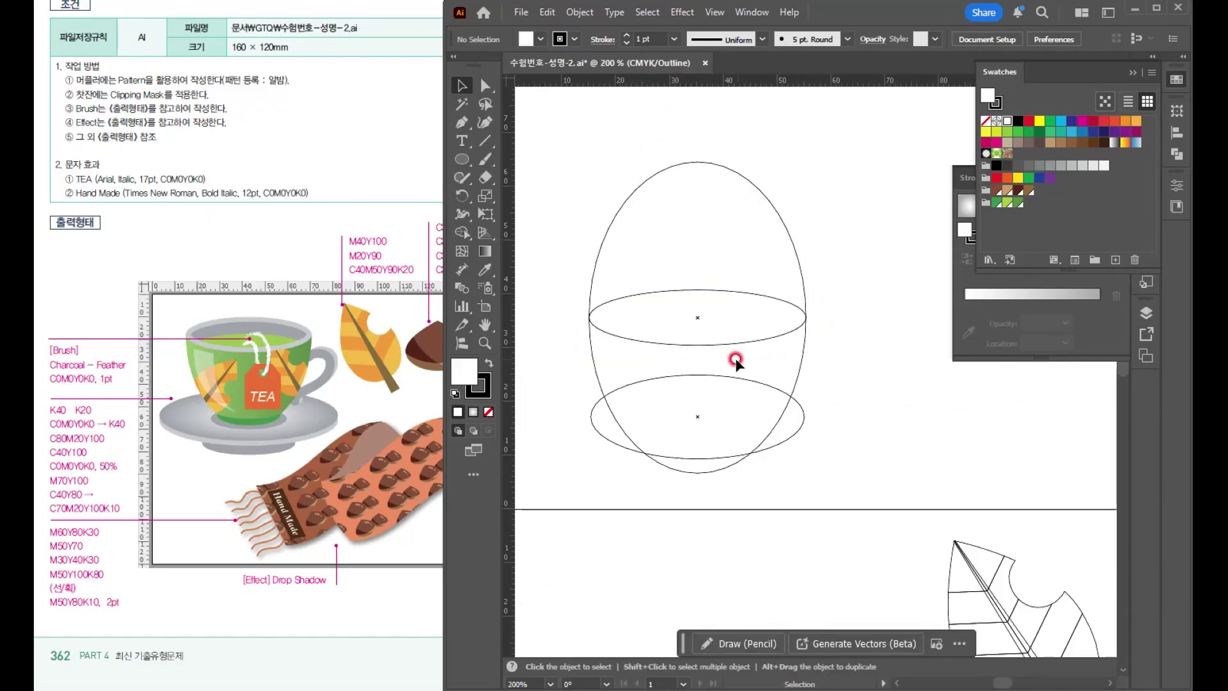
{"action": "key", "text": "ctrl+y"}
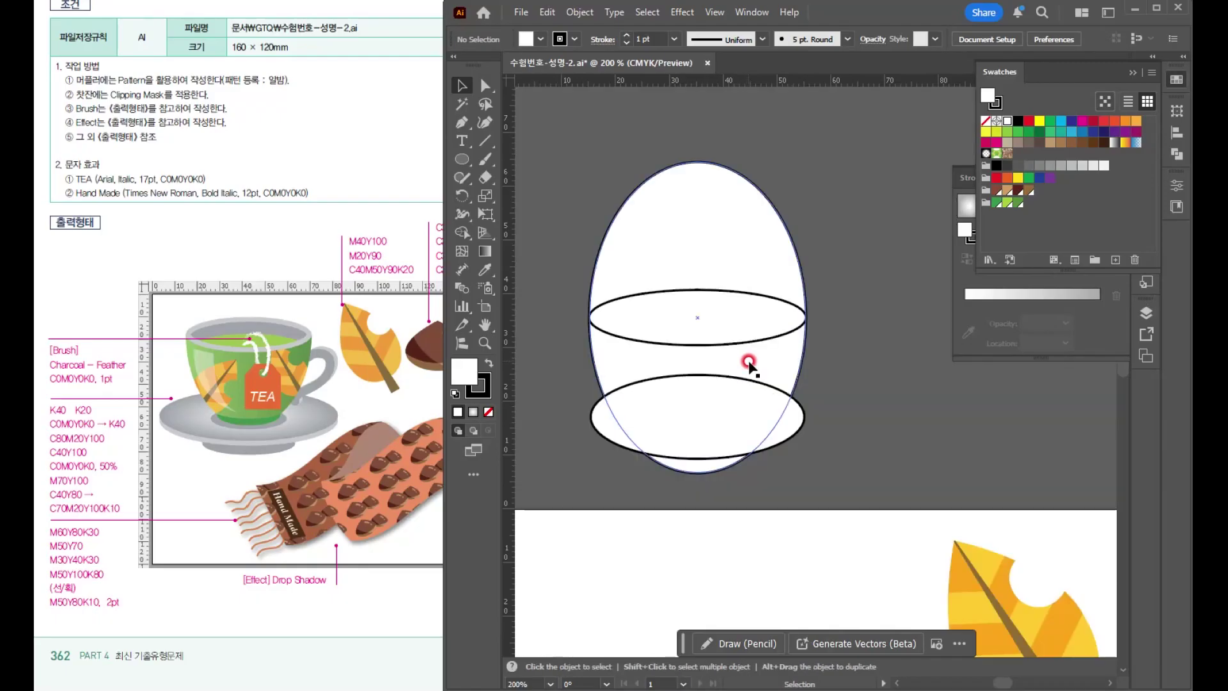
- Select all three ellipses and use Shape Builder to remove the upper dome, the side slivers and the bottom tip outside the cup
{"action": "scroll", "coordinate": [748, 362], "scroll_direction": "down", "scroll_amount": 1}
{"action": "scroll", "coordinate": [761, 362], "scroll_direction": "down", "scroll_amount": 2}
{"action": "left_click_drag", "start_coordinate": [619, 209], "coordinate": [788, 377]}
{"action": "scroll", "coordinate": [667, 257], "scroll_direction": "up", "scroll_amount": 1}
{"action": "left_click_drag", "start_coordinate": [721, 322], "coordinate": [696, 329]}
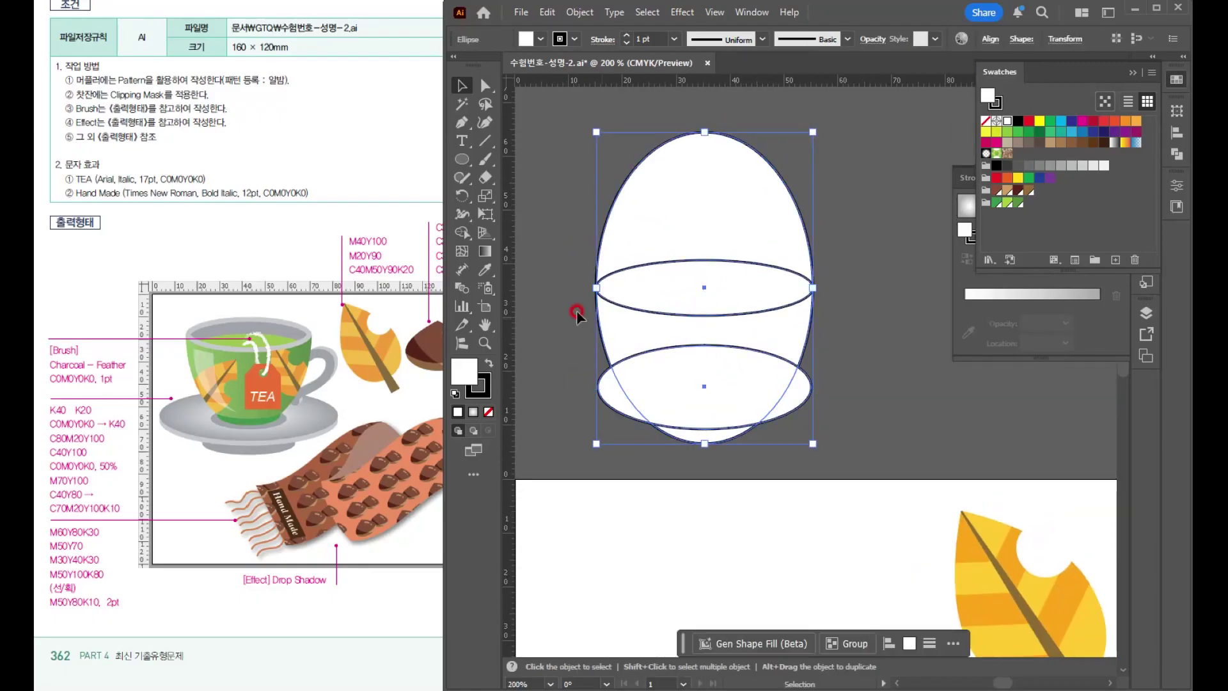
{"action": "left_click", "coordinate": [463, 232]}
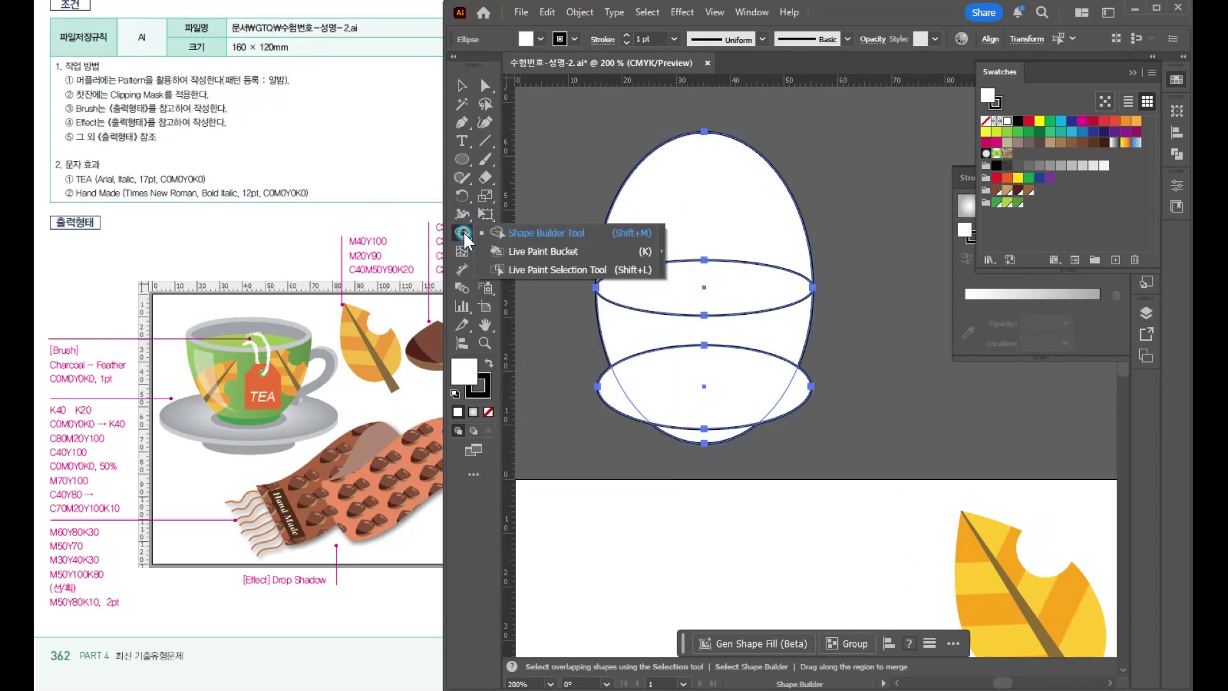
{"action": "left_click_drag", "start_coordinate": [459, 227], "coordinate": [538, 233]}
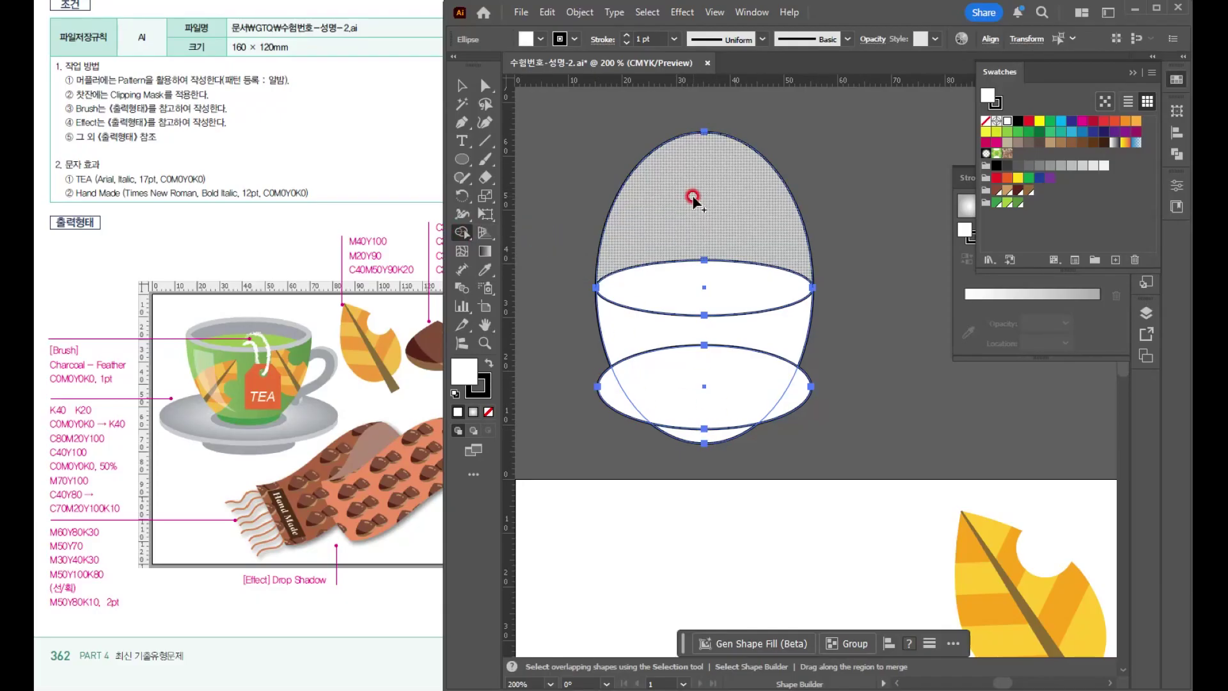
{"action": "left_click", "coordinate": [708, 200], "text": "alt"}
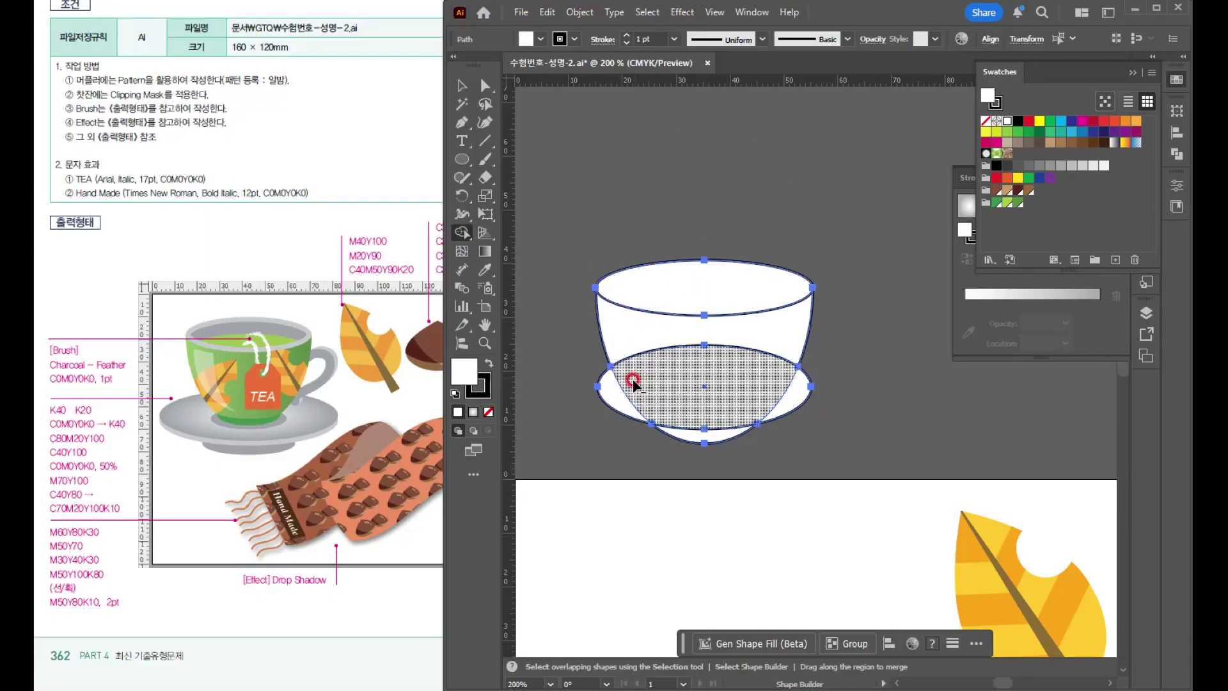
{"action": "left_click", "coordinate": [794, 403], "text": "alt"}
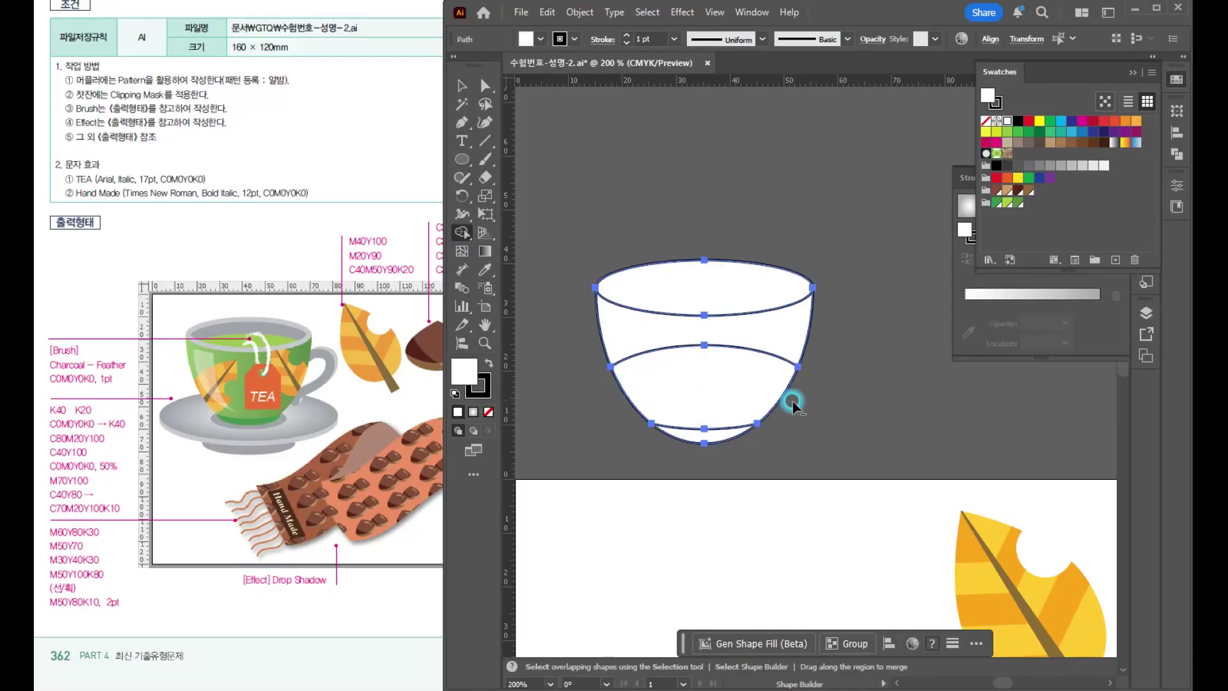
{"action": "left_click", "coordinate": [699, 441], "text": "alt"}
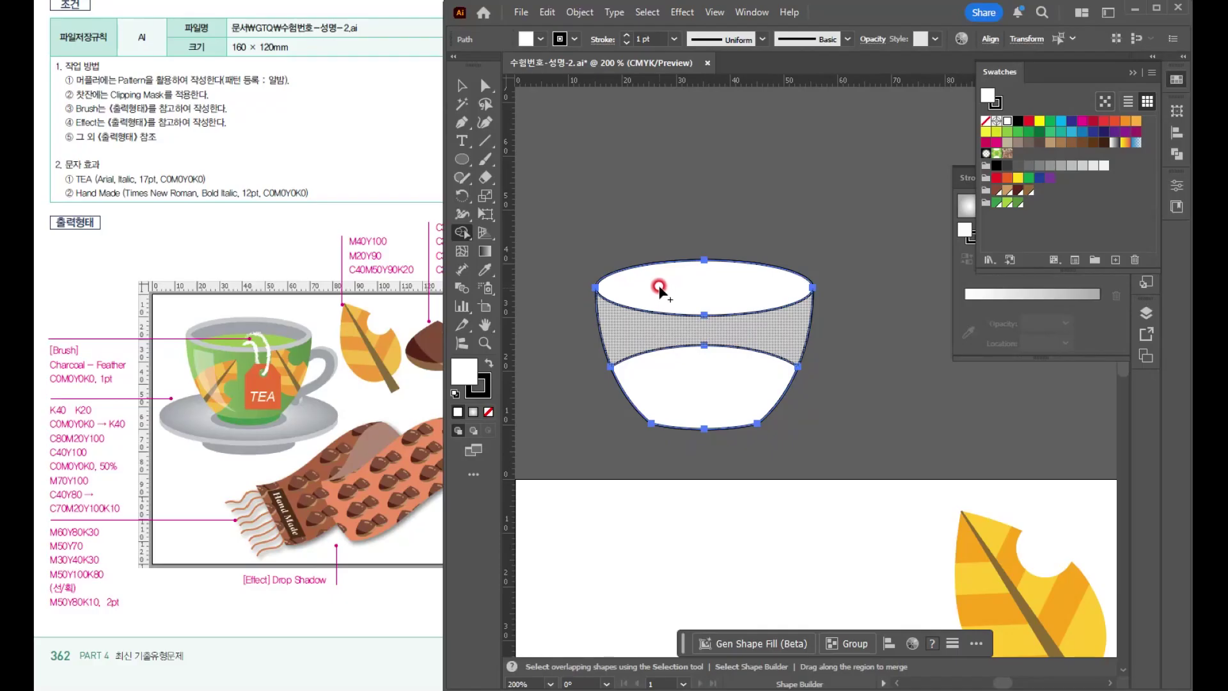
- Define the rim ellipse as its own region and merge the two lower regions into a single cup body
{"action": "left_click", "coordinate": [716, 290]}
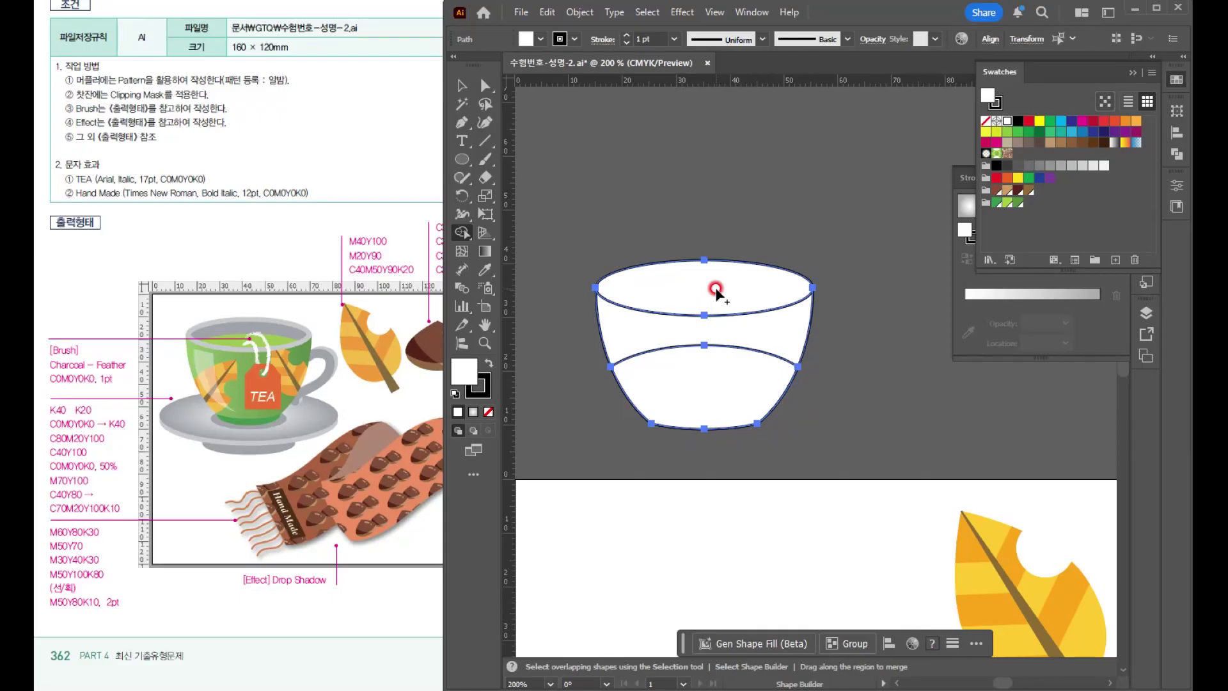
{"action": "left_click_drag", "start_coordinate": [657, 337], "coordinate": [704, 404]}
{"action": "left_click", "coordinate": [462, 86]}
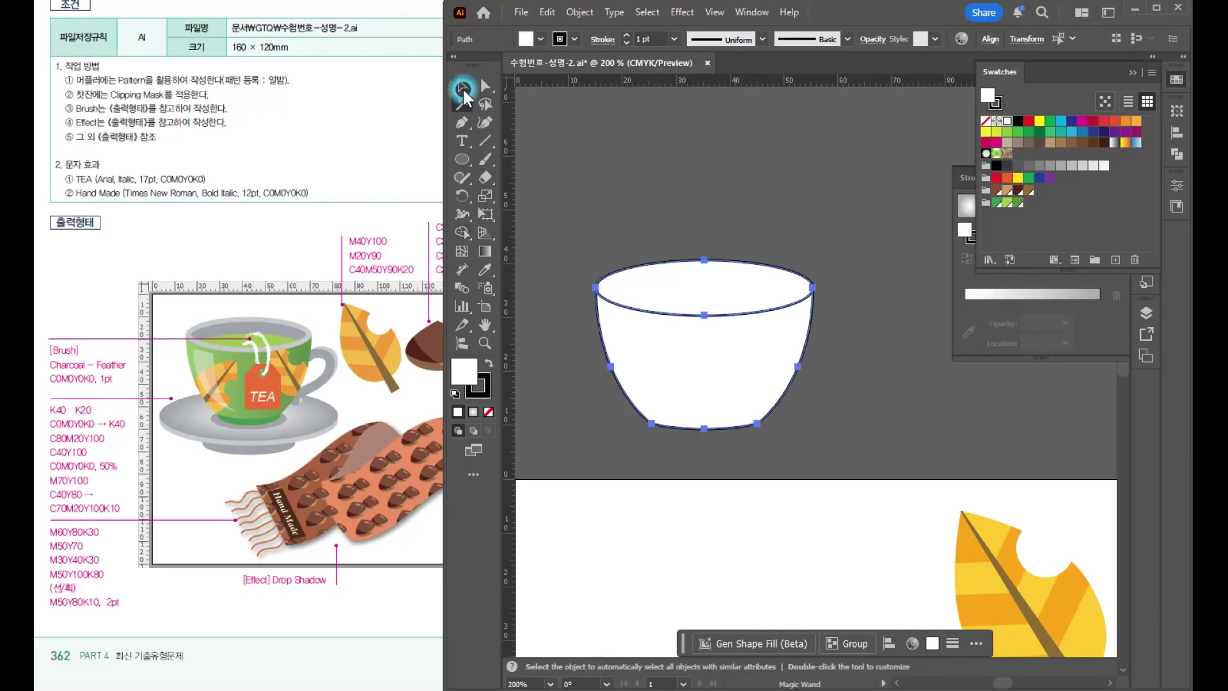
{"action": "left_click", "coordinate": [682, 184]}
{"action": "left_click", "coordinate": [713, 391]}
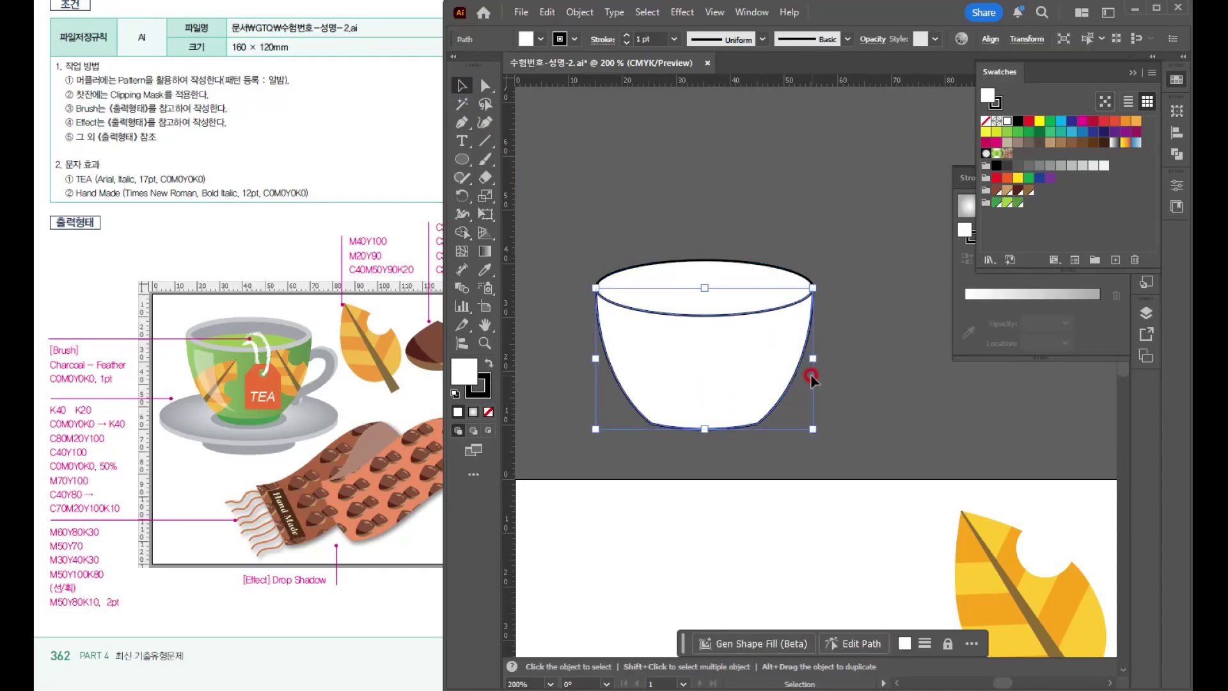
{"action": "left_click_drag", "start_coordinate": [705, 375], "coordinate": [705, 406]}
{"action": "key", "text": "ctrl+z"}
{"action": "left_click", "coordinate": [847, 394]}
- Narrow the cup body and rim together to about 36 mm wide, keeping their height
{"action": "left_click_drag", "start_coordinate": [655, 248], "coordinate": [736, 389]}
{"action": "left_click_drag", "start_coordinate": [810, 344], "coordinate": [785, 344]}
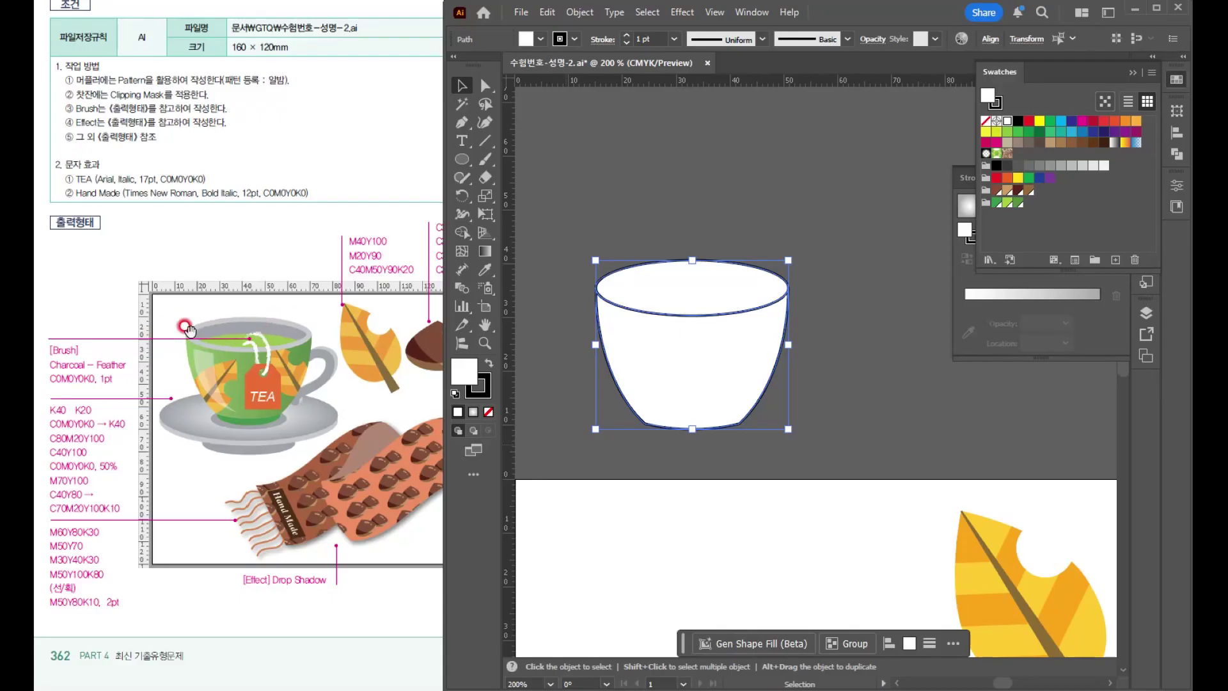
{"action": "scroll", "coordinate": [620, 281], "scroll_direction": "up", "scroll_amount": 2}
{"action": "left_click", "coordinate": [720, 182]}
- Offset the rim ellipse by -2 mm to create a smaller opening inside it
{"action": "left_click", "coordinate": [729, 288]}
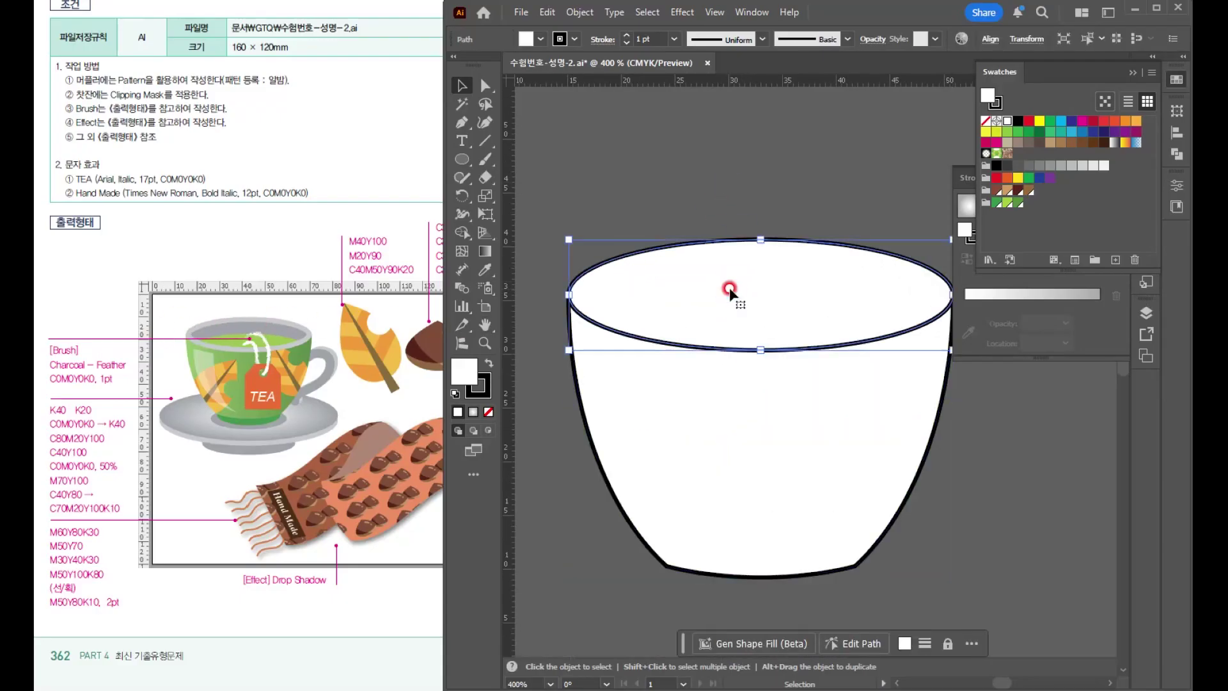
{"action": "key", "text": "space"}
{"action": "left_click_drag", "start_coordinate": [759, 326], "coordinate": [732, 294]}
{"action": "left_click_drag", "start_coordinate": [683, 237], "coordinate": [682, 210]}
{"action": "key", "text": "ctrl+z"}
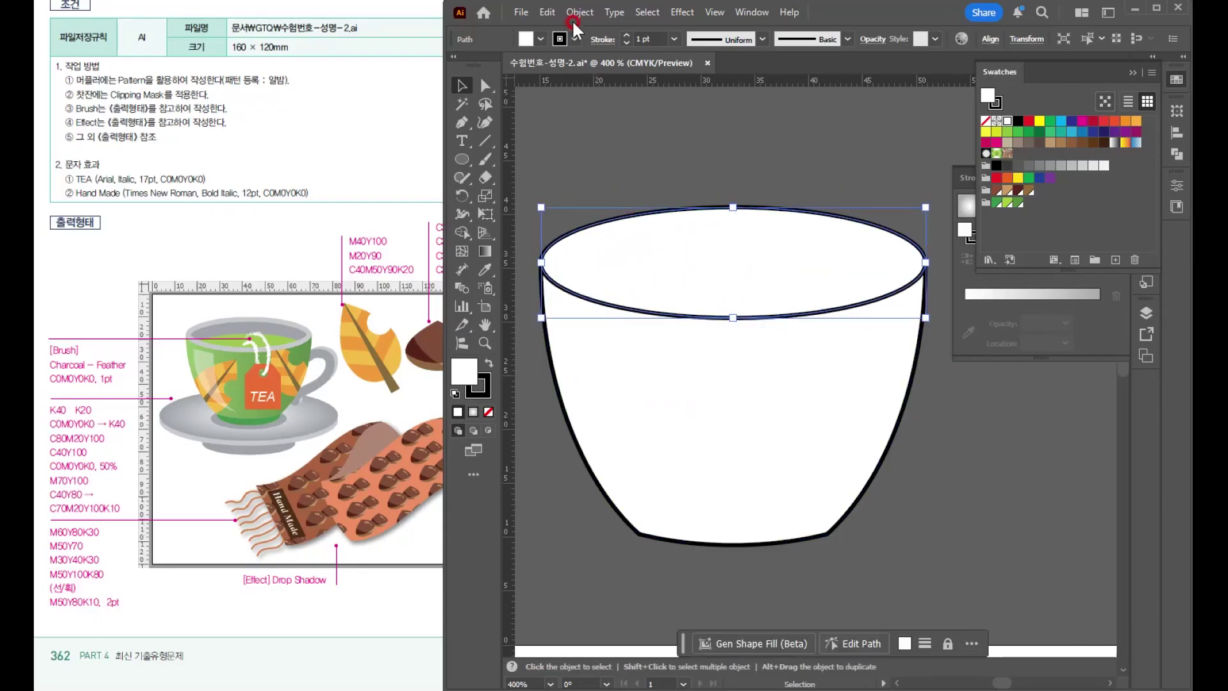
{"action": "left_click", "coordinate": [571, 11]}
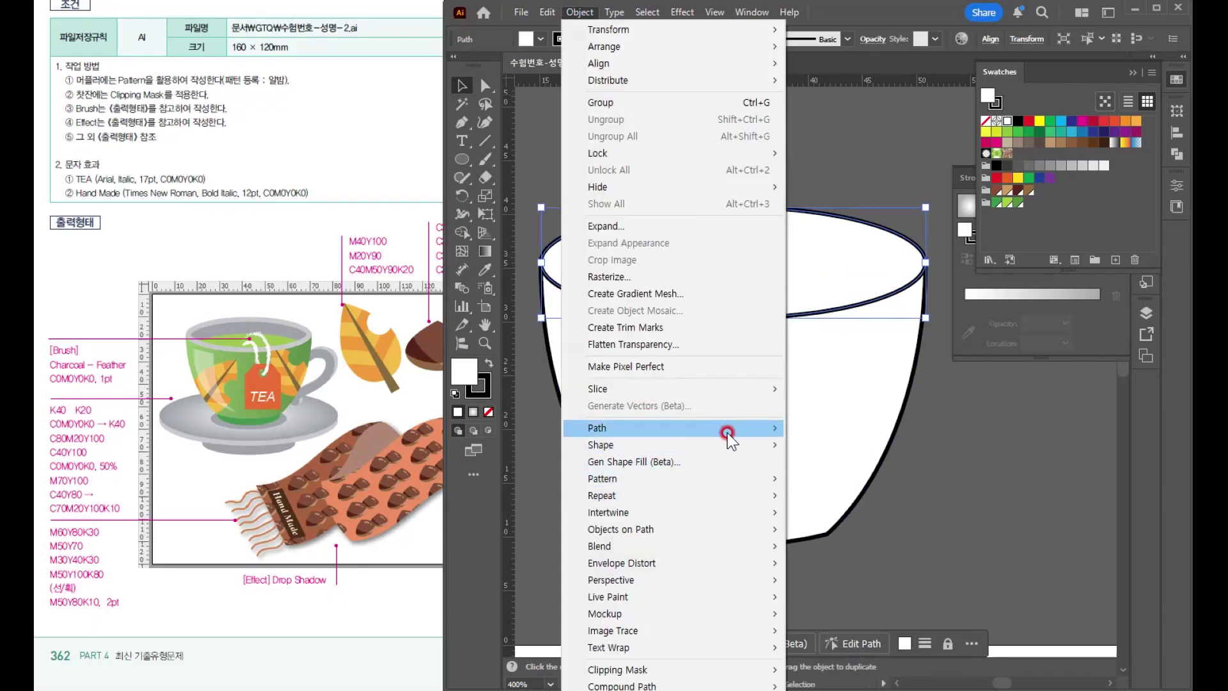
{"action": "mouse_move", "coordinate": [727, 432]}
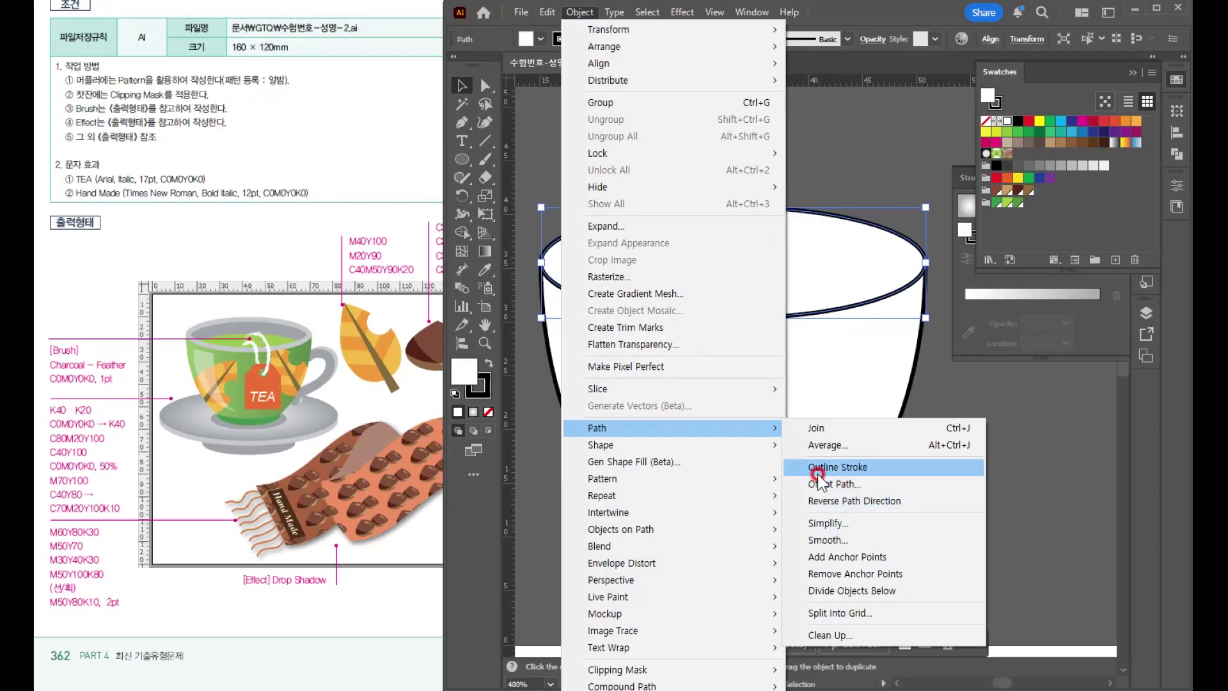
{"action": "left_click", "coordinate": [875, 482]}
{"action": "type", "text": "-2"}
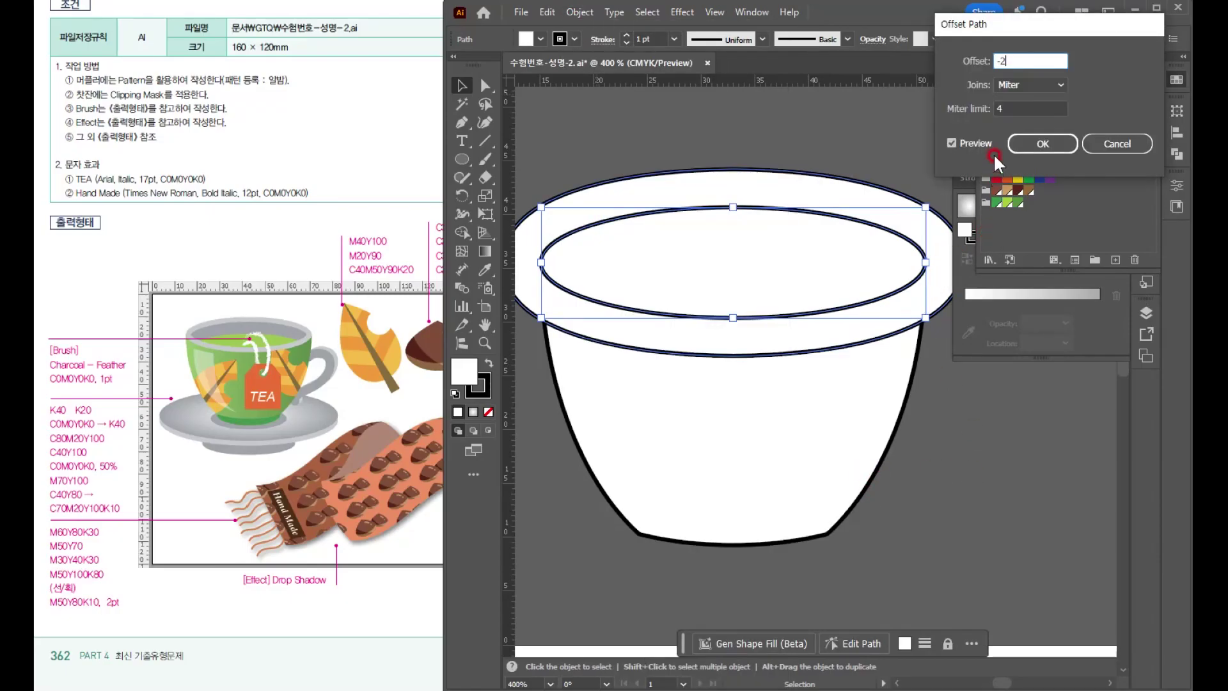
{"action": "left_click", "coordinate": [962, 142]}
{"action": "left_click", "coordinate": [962, 142]}
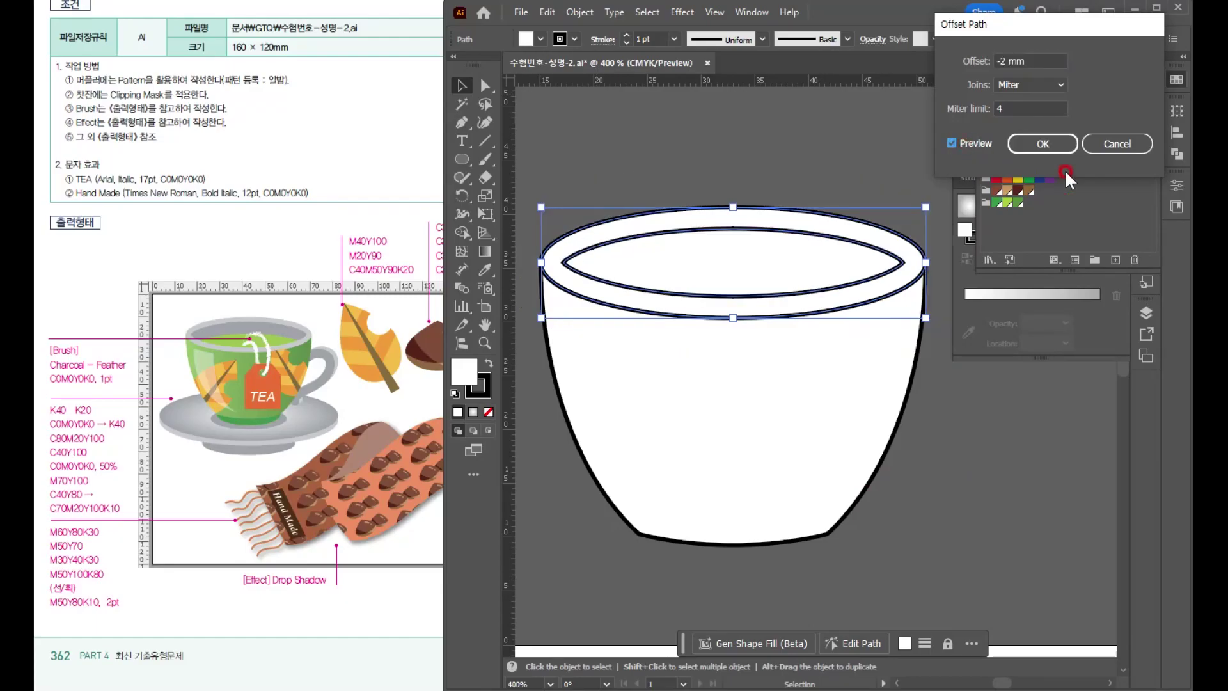
{"action": "left_click", "coordinate": [1062, 143]}
{"action": "left_click", "coordinate": [740, 168]}
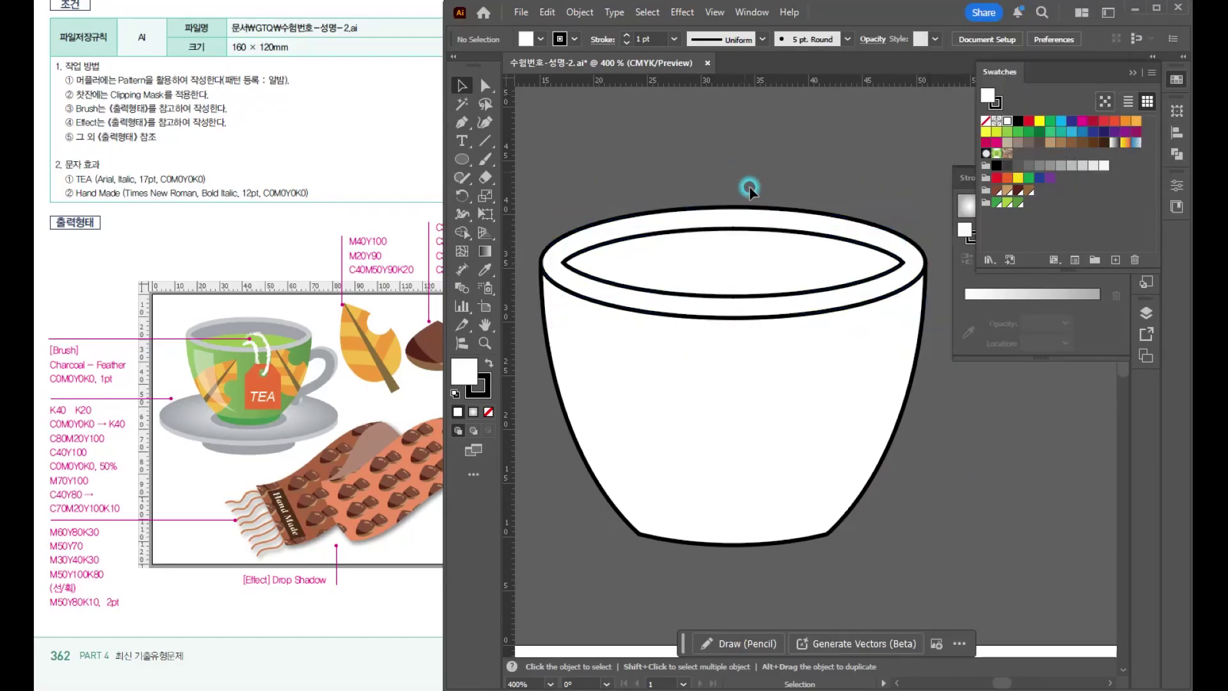
- Fill the outer rim ellipse with K20 grey and remove its stroke
{"action": "left_click", "coordinate": [762, 270]}
{"action": "left_click", "coordinate": [759, 204]}
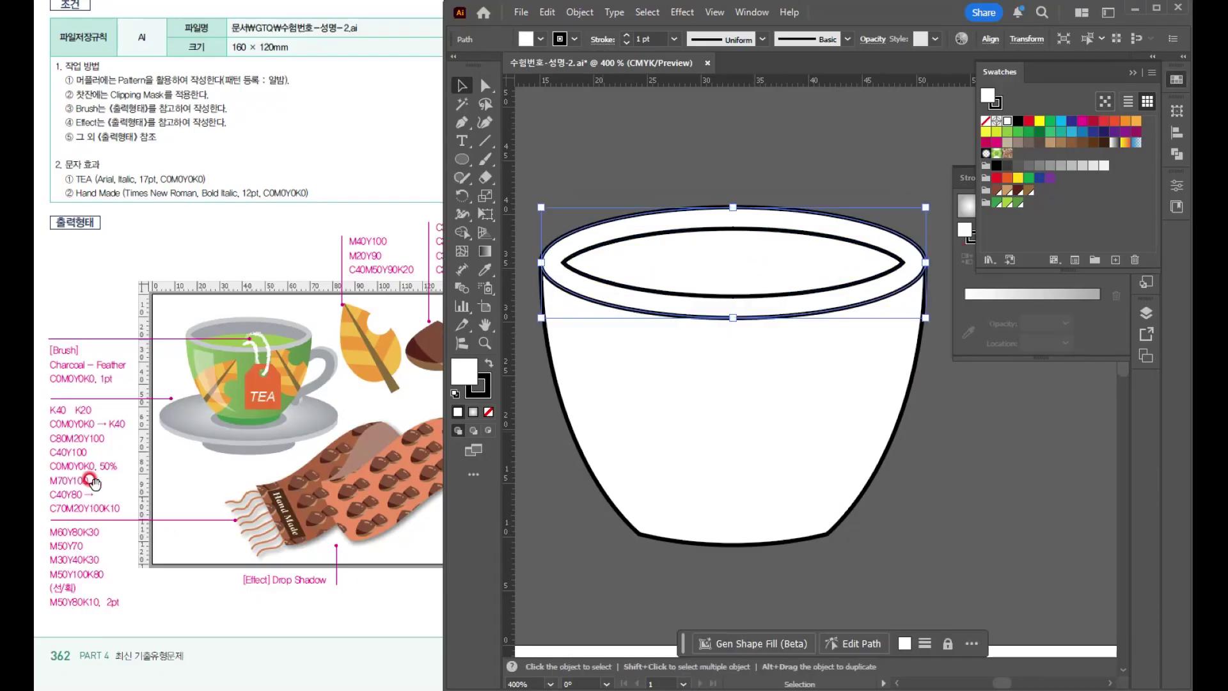
{"action": "left_click", "coordinate": [1082, 165]}
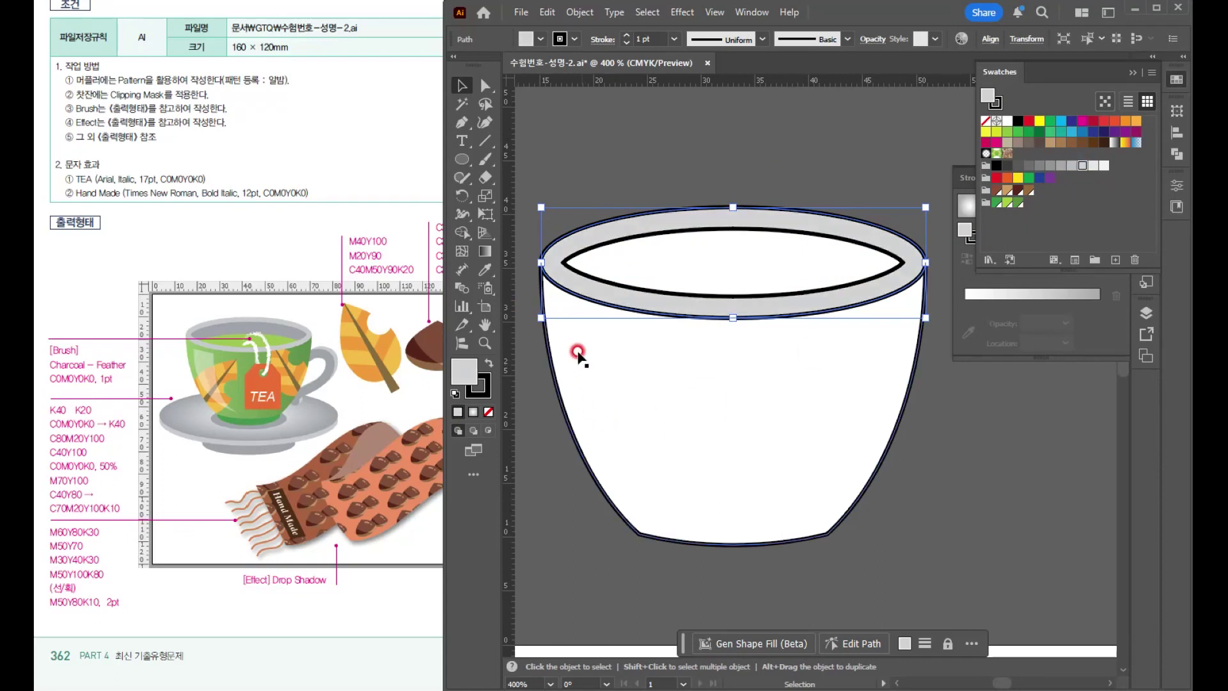
{"action": "left_click", "coordinate": [485, 390]}
{"action": "left_click", "coordinate": [488, 411]}
{"action": "left_click", "coordinate": [597, 195]}
- Remove the strokes from the cup body and the inner opening
{"action": "left_click_drag", "start_coordinate": [598, 194], "coordinate": [621, 444]}
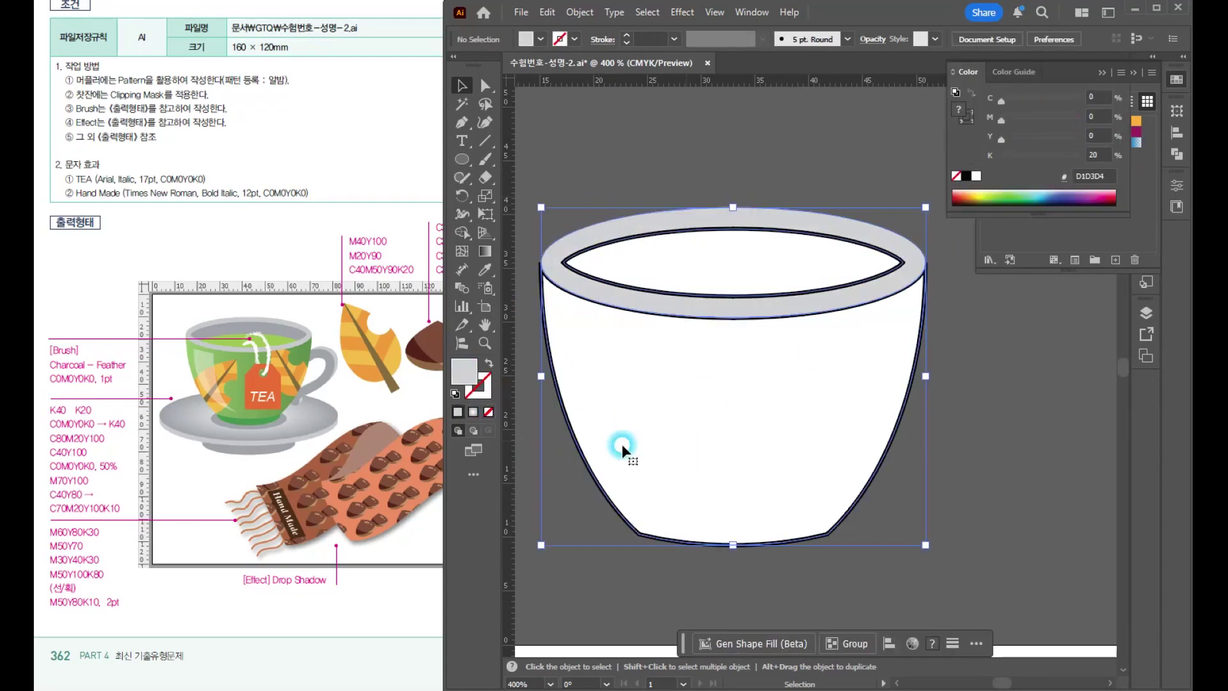
{"action": "left_click", "coordinate": [517, 464]}
{"action": "left_click", "coordinate": [659, 373]}
{"action": "left_click", "coordinate": [488, 411]}
{"action": "left_click", "coordinate": [616, 265]}
{"action": "left_click", "coordinate": [486, 411]}
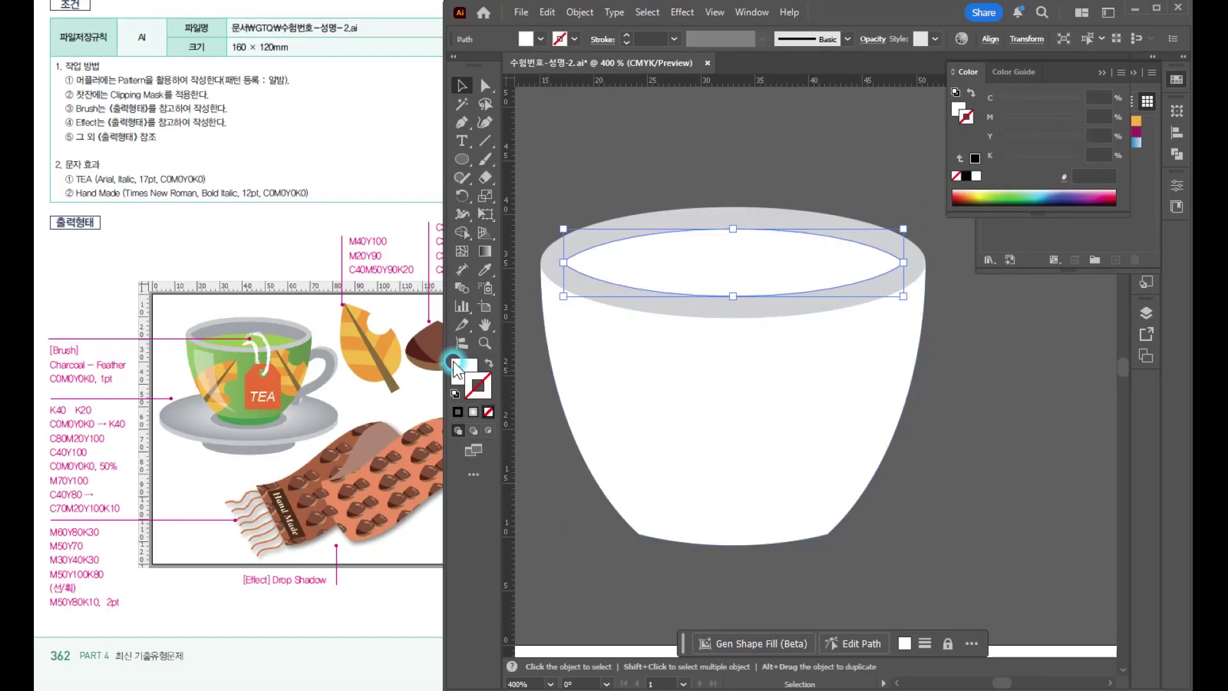
- Fill the cup's inner opening with K40 grey
{"action": "left_click", "coordinate": [838, 296]}
{"action": "left_click", "coordinate": [792, 287]}
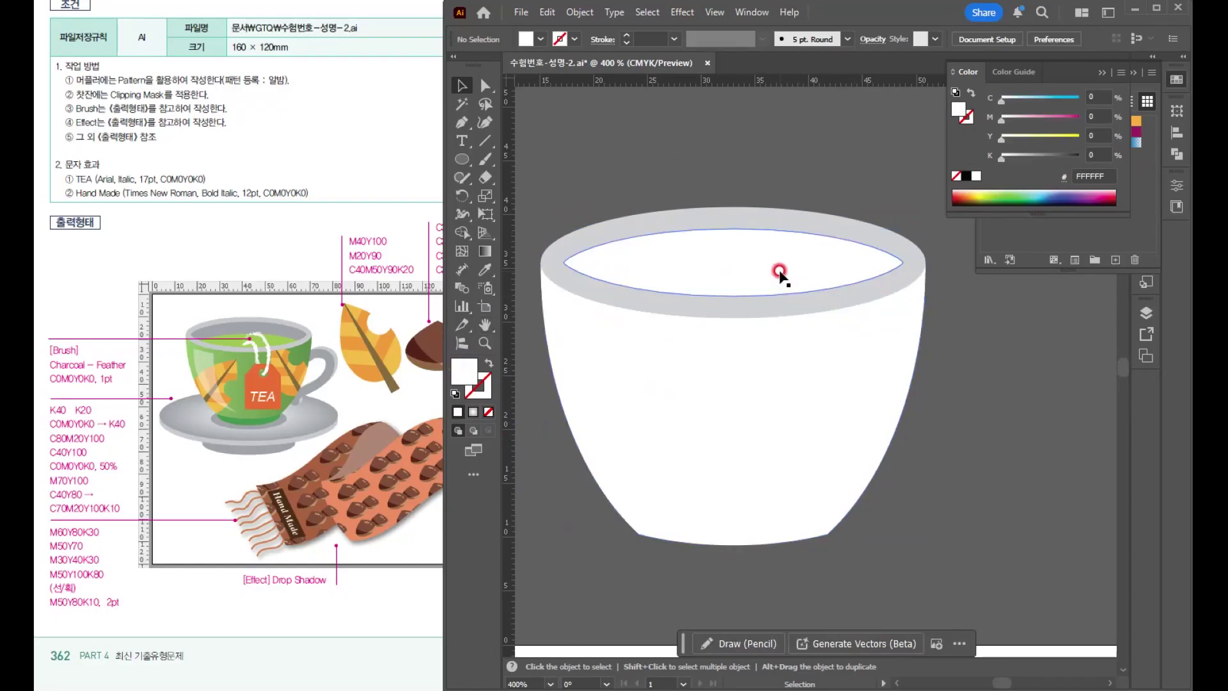
{"action": "left_click", "coordinate": [1049, 237]}
{"action": "left_click", "coordinate": [1061, 165]}
{"action": "left_click", "coordinate": [668, 156]}
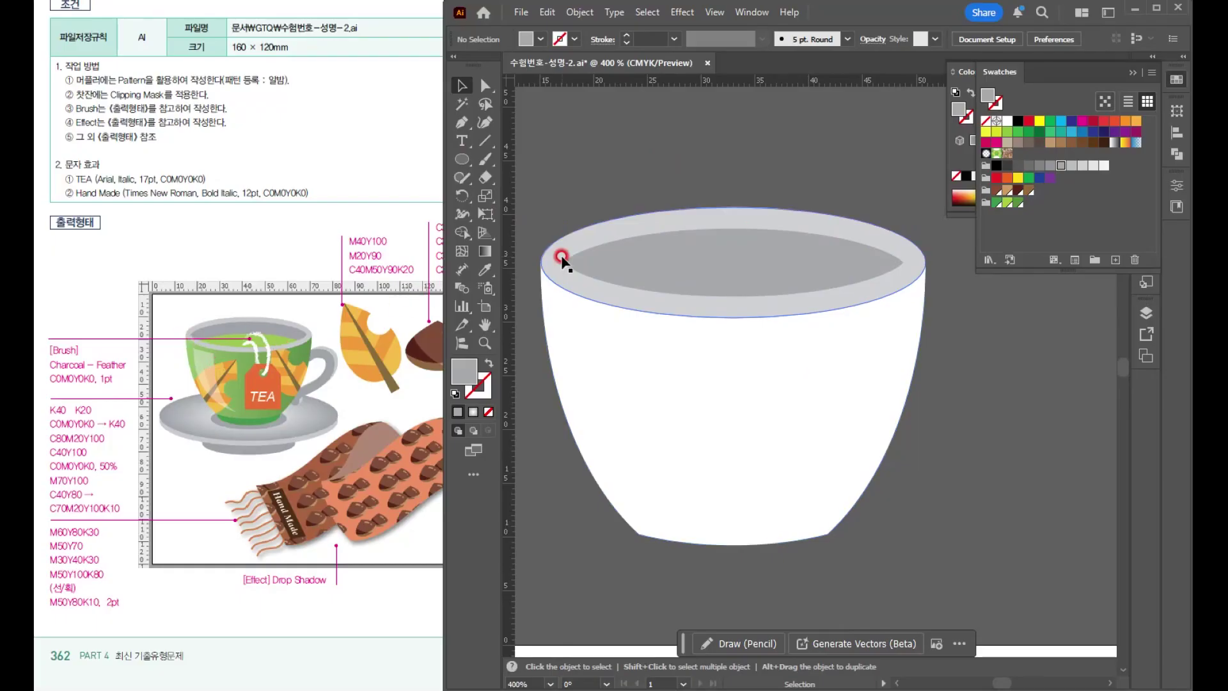
- Duplicate the inner opening straight down about 3 mm and widen the copy to about 34 mm for the tea surface
{"action": "left_click", "coordinate": [742, 273]}
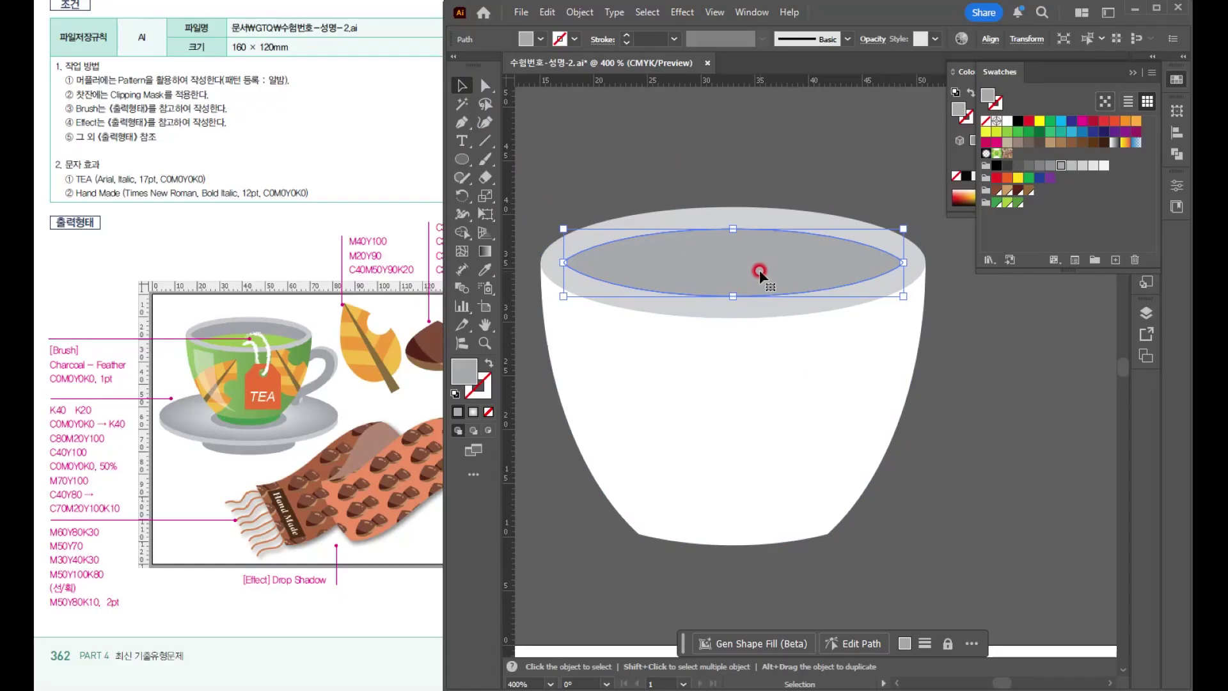
{"action": "left_click_drag", "start_coordinate": [767, 266], "coordinate": [774, 309]}
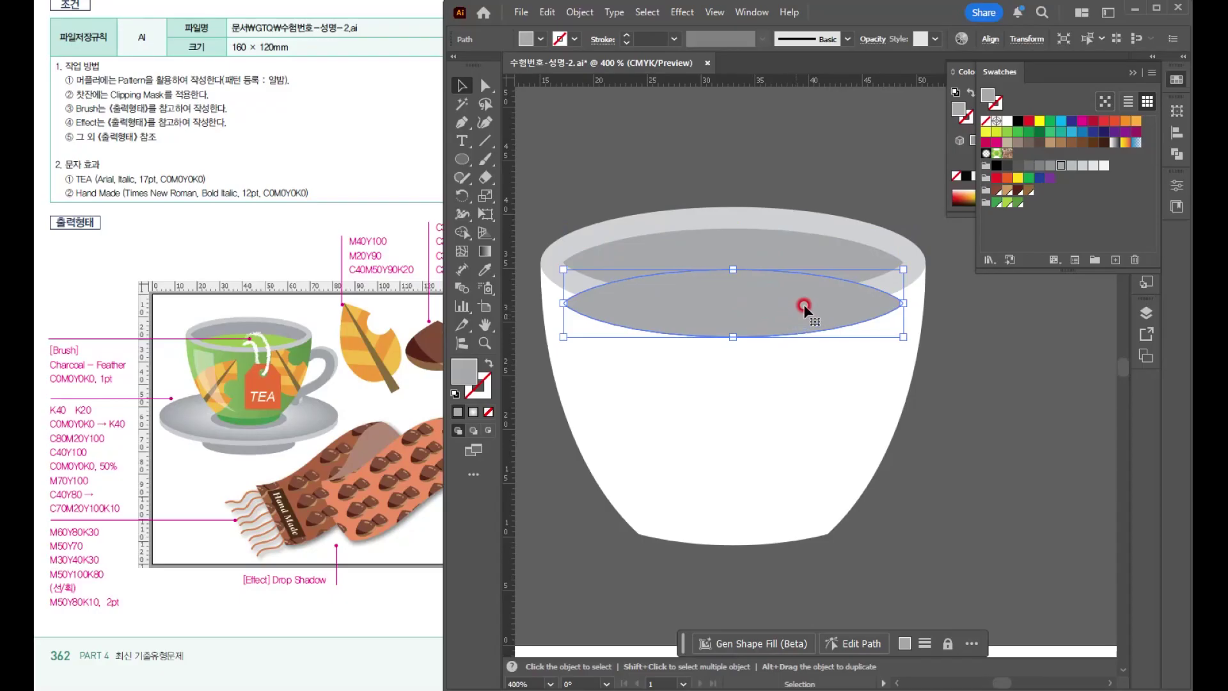
{"action": "left_click_drag", "start_coordinate": [902, 271], "coordinate": [915, 267]}
{"action": "left_click_drag", "start_coordinate": [714, 300], "coordinate": [713, 296]}
{"action": "left_click", "coordinate": [640, 170]}
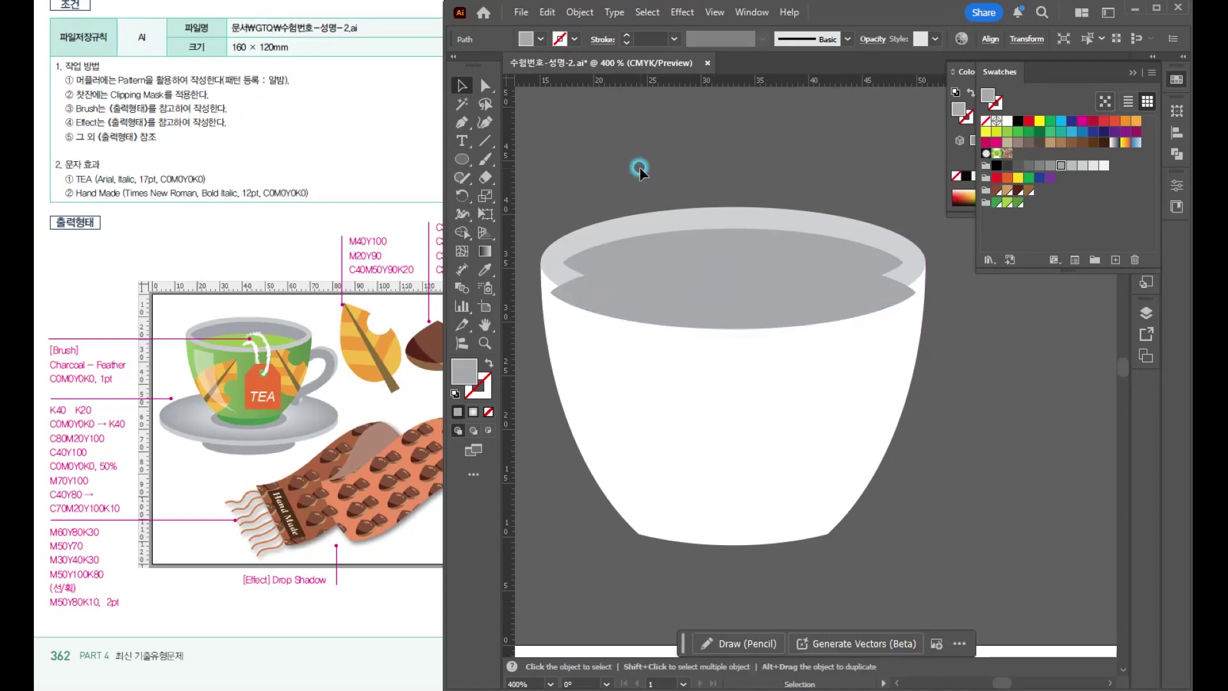
- Select all cup shapes and use Shape Builder to isolate the tea surface, unite the rim ring and merge the lower overlap into the body
{"action": "key", "text": "ctrl+a"}
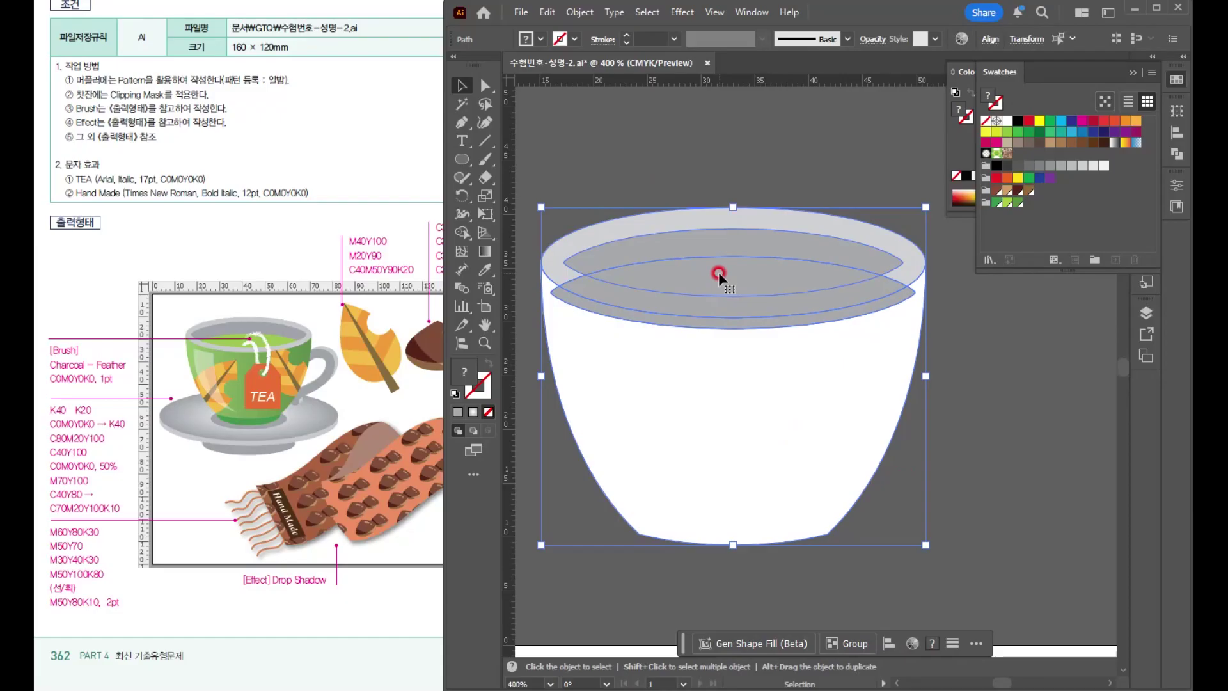
{"action": "left_click", "coordinate": [1000, 433]}
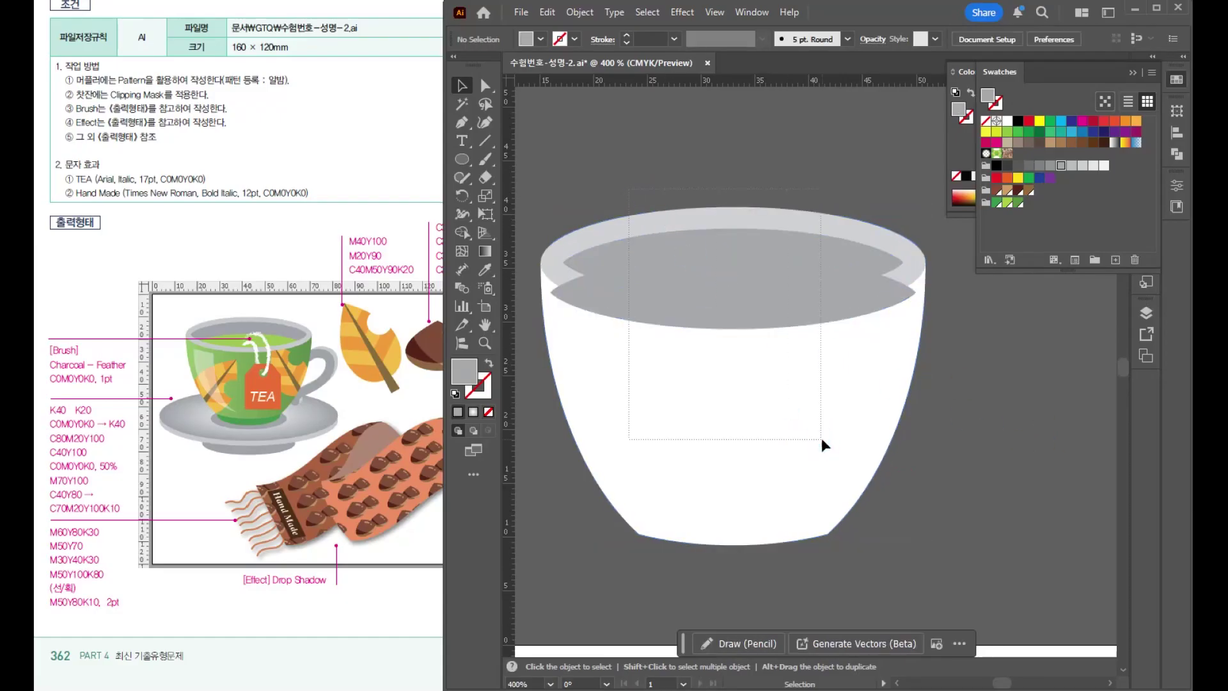
{"action": "left_click_drag", "start_coordinate": [823, 444], "coordinate": [822, 443]}
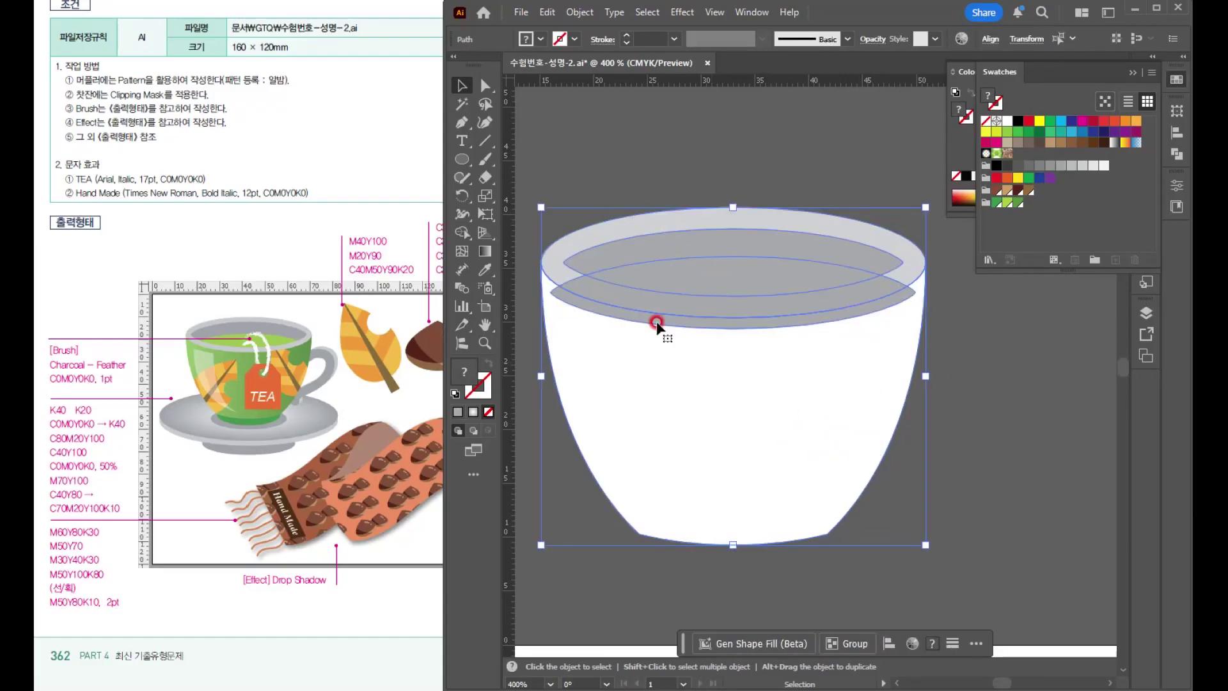
{"action": "left_click", "coordinate": [463, 235]}
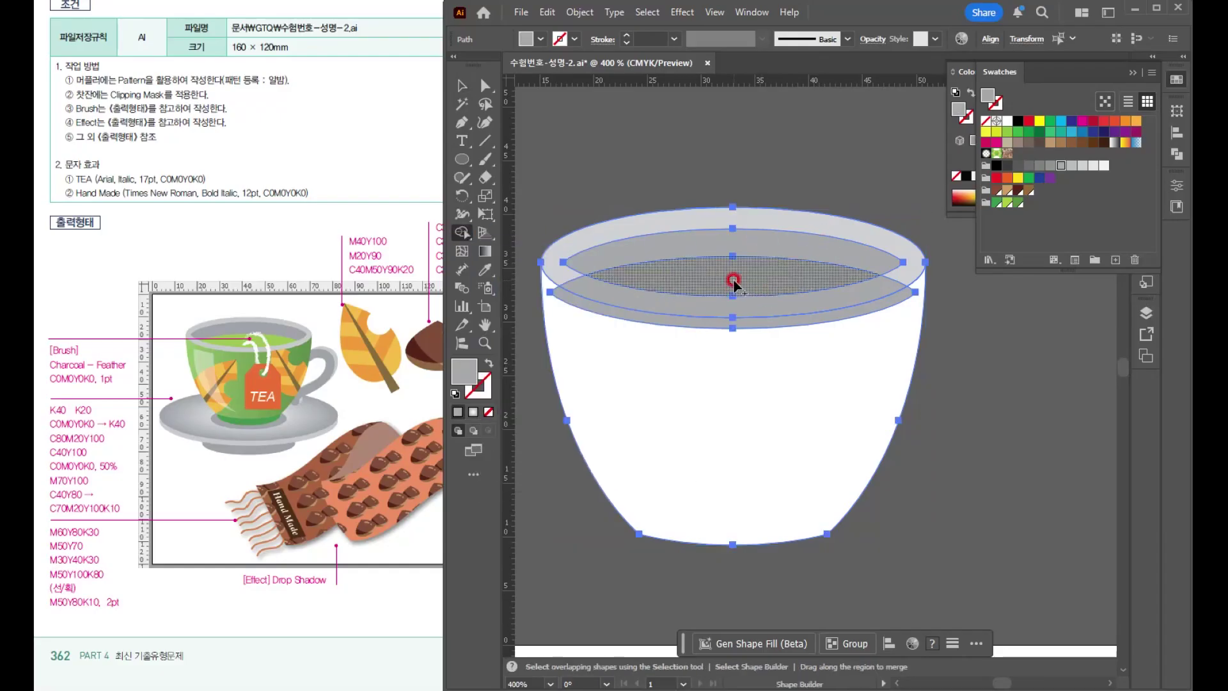
{"action": "left_click_drag", "start_coordinate": [565, 271], "coordinate": [593, 292]}
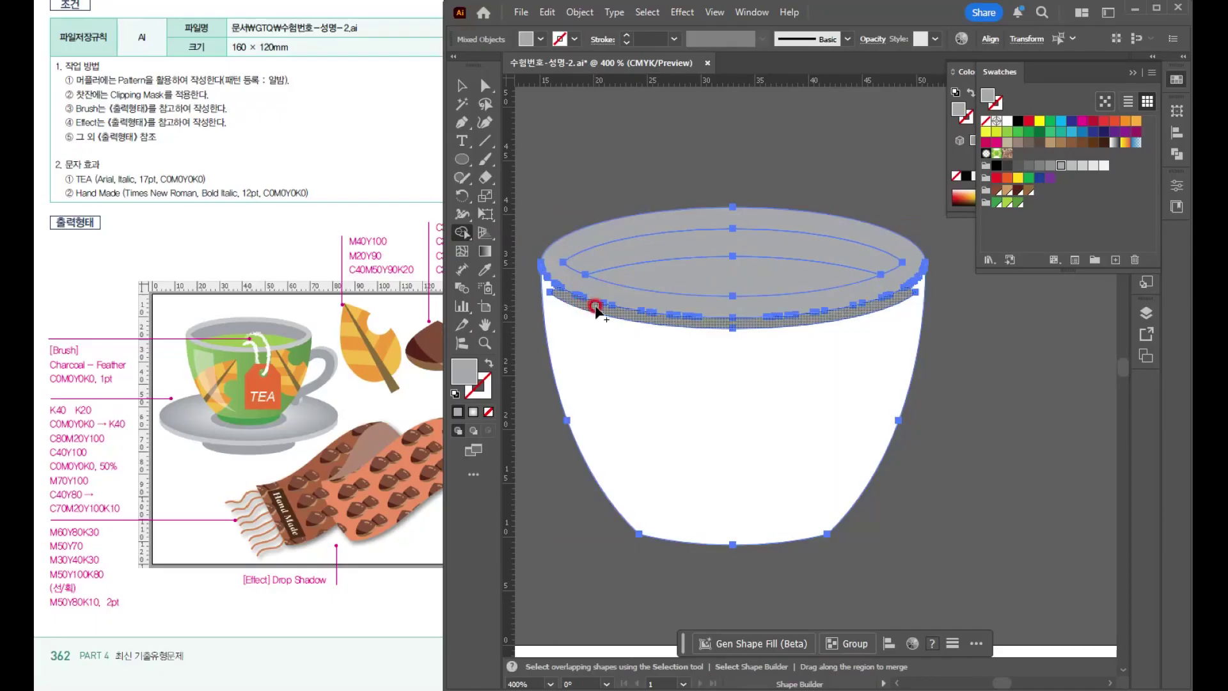
{"action": "mouse_move", "coordinate": [595, 312]}
{"action": "left_mouse_down"}
{"action": "mouse_move", "coordinate": [650, 395]}
{"action": "mouse_move", "coordinate": [732, 474]}
{"action": "left_mouse_up"}
{"action": "left_click", "coordinate": [465, 88]}
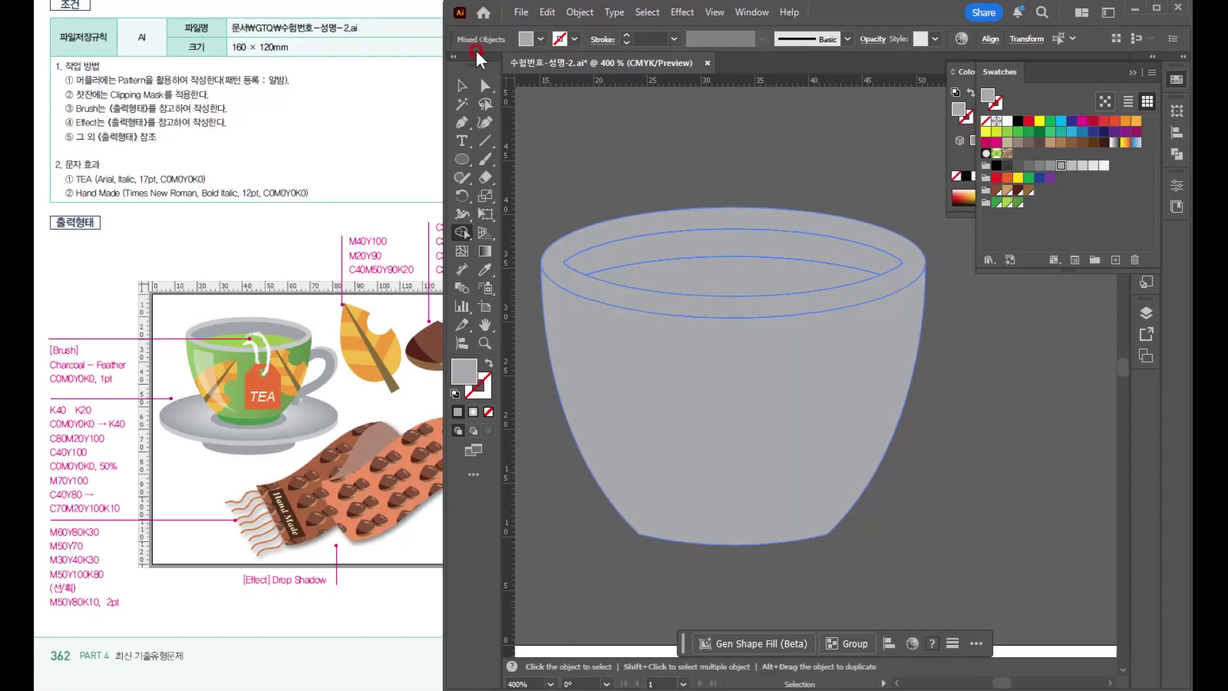
{"action": "key", "text": "ctrl+shift+a"}
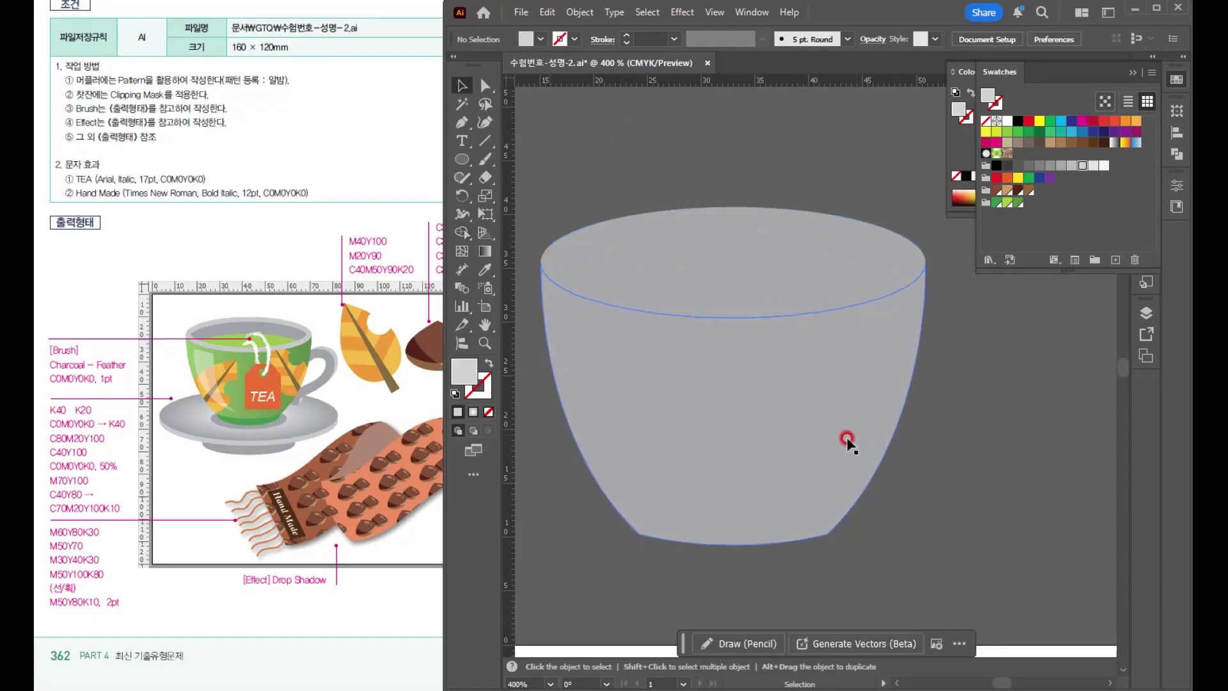
- Fill the rim ring with K20 grey and the tea surface with C40Y100 light green
{"action": "left_click", "coordinate": [687, 273]}
{"action": "left_click", "coordinate": [753, 229]}
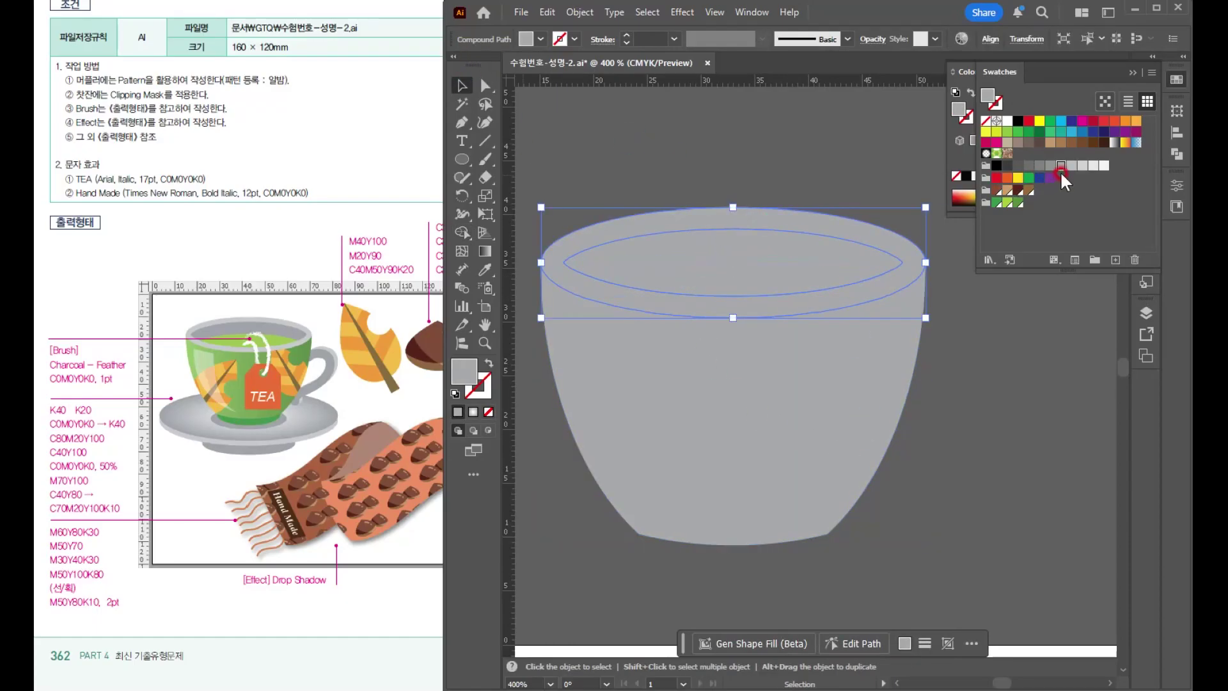
{"action": "left_click", "coordinate": [1080, 165]}
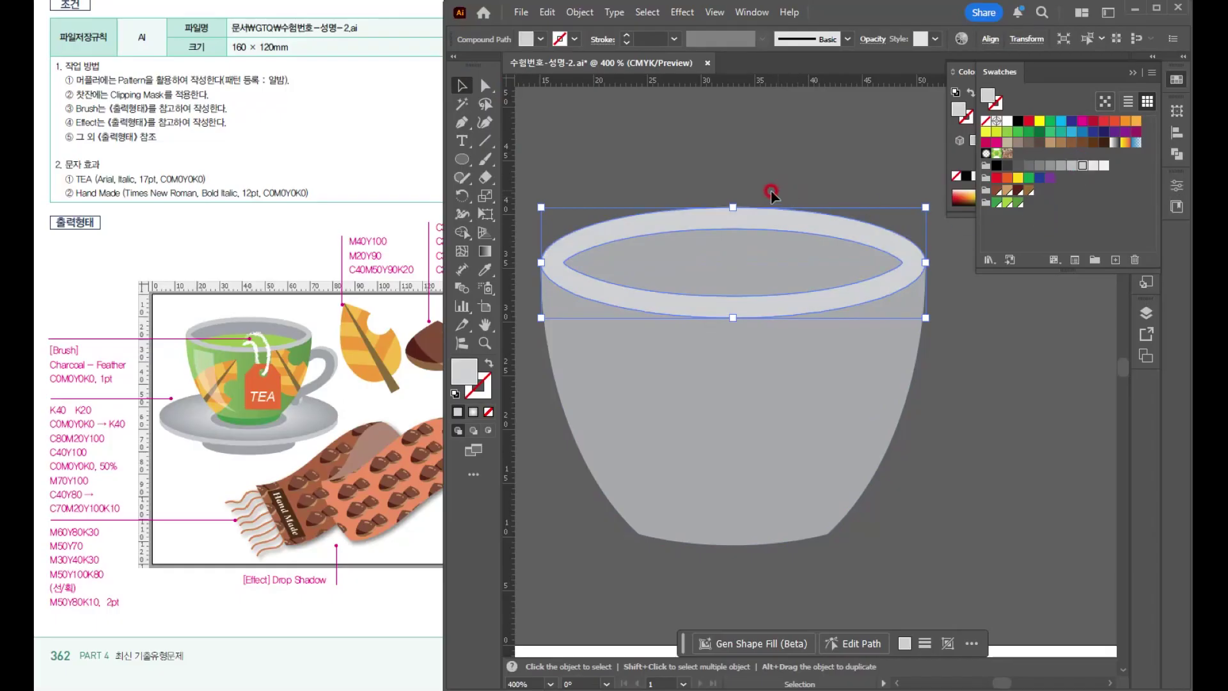
{"action": "left_click", "coordinate": [691, 269]}
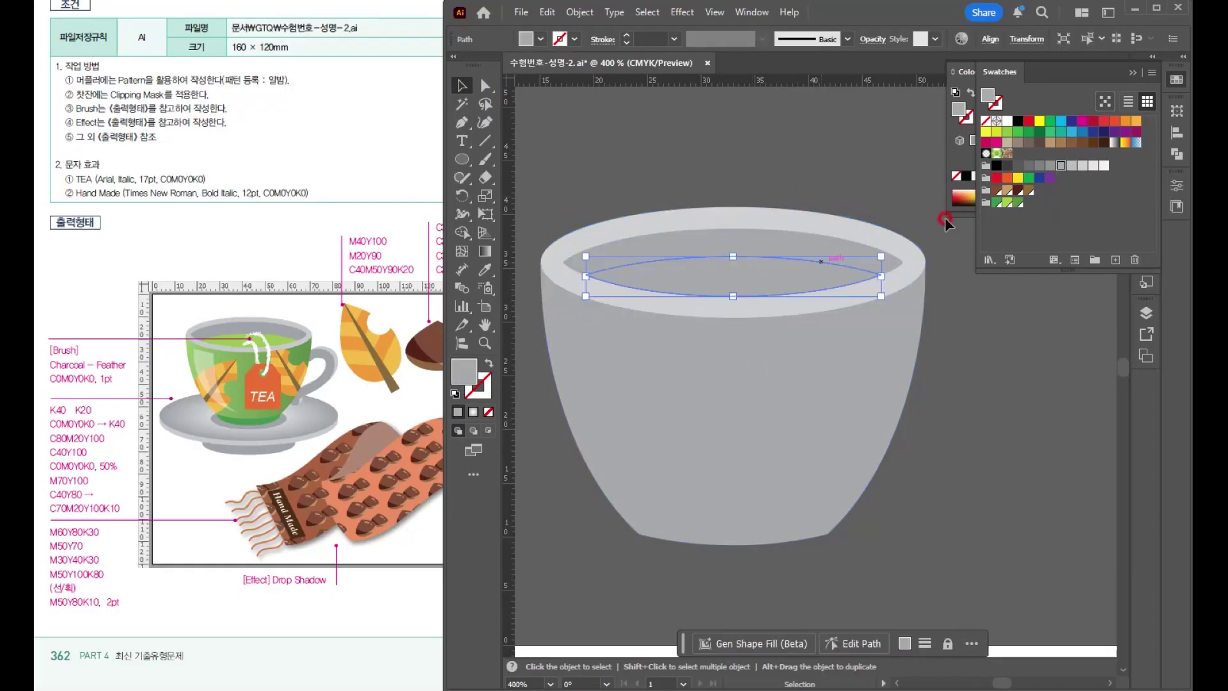
{"action": "left_click", "coordinate": [1007, 203]}
{"action": "left_click", "coordinate": [863, 526]}
- Simplify the cup body's path to remove its surplus anchor points, and save the document
{"action": "left_click", "coordinate": [696, 459]}
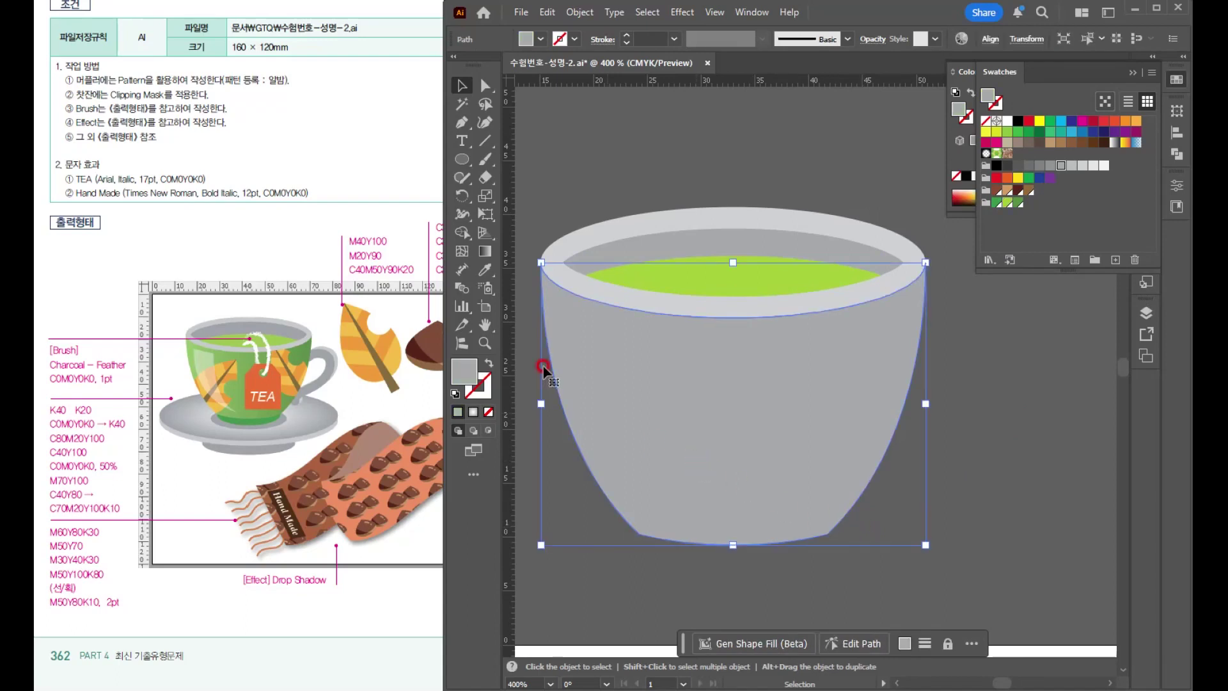
{"action": "left_click", "coordinate": [485, 250]}
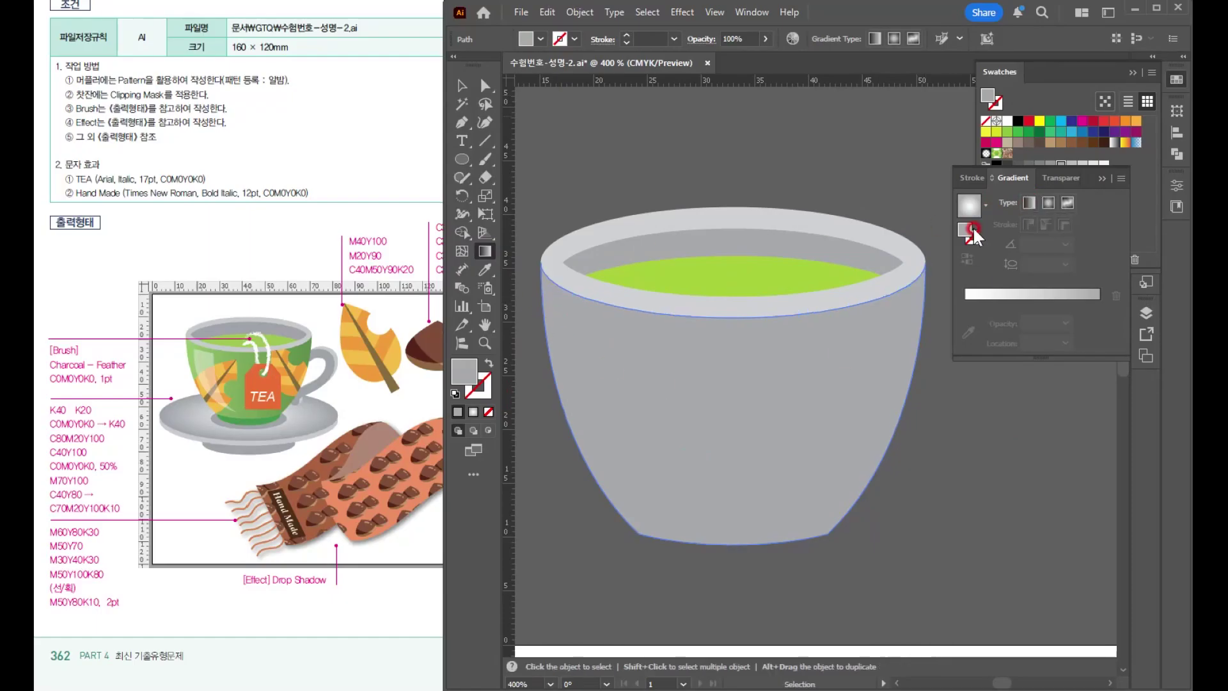
{"action": "left_click", "coordinate": [485, 85]}
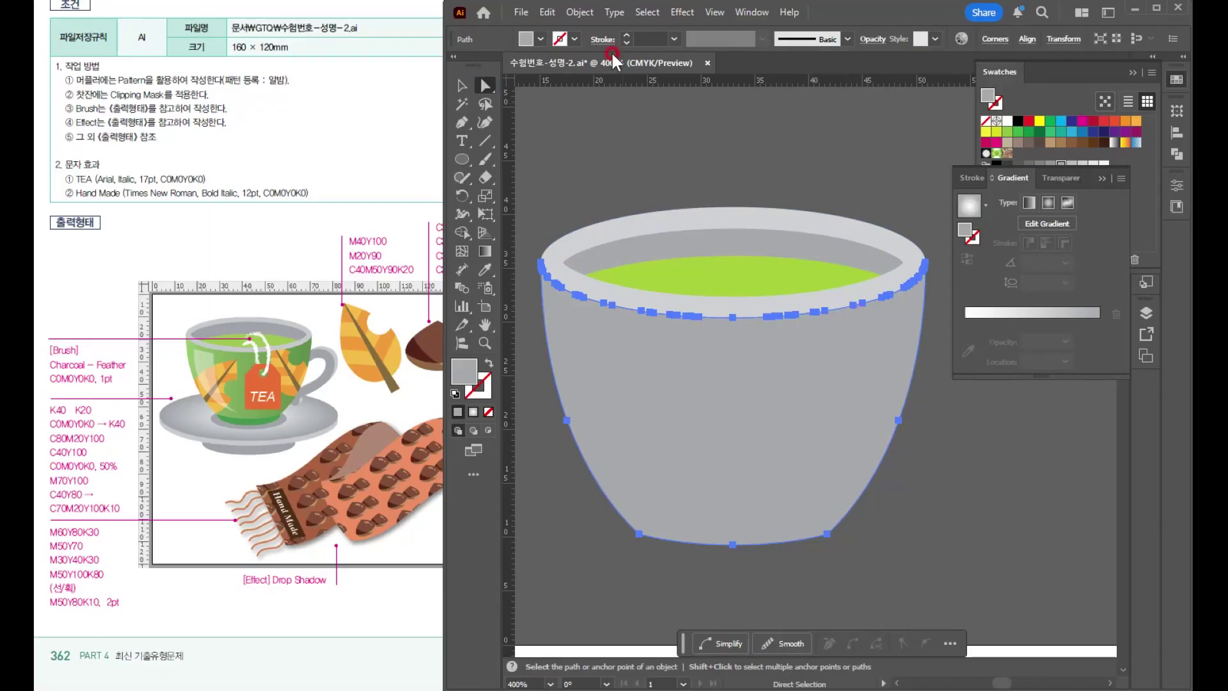
{"action": "left_click", "coordinate": [579, 12]}
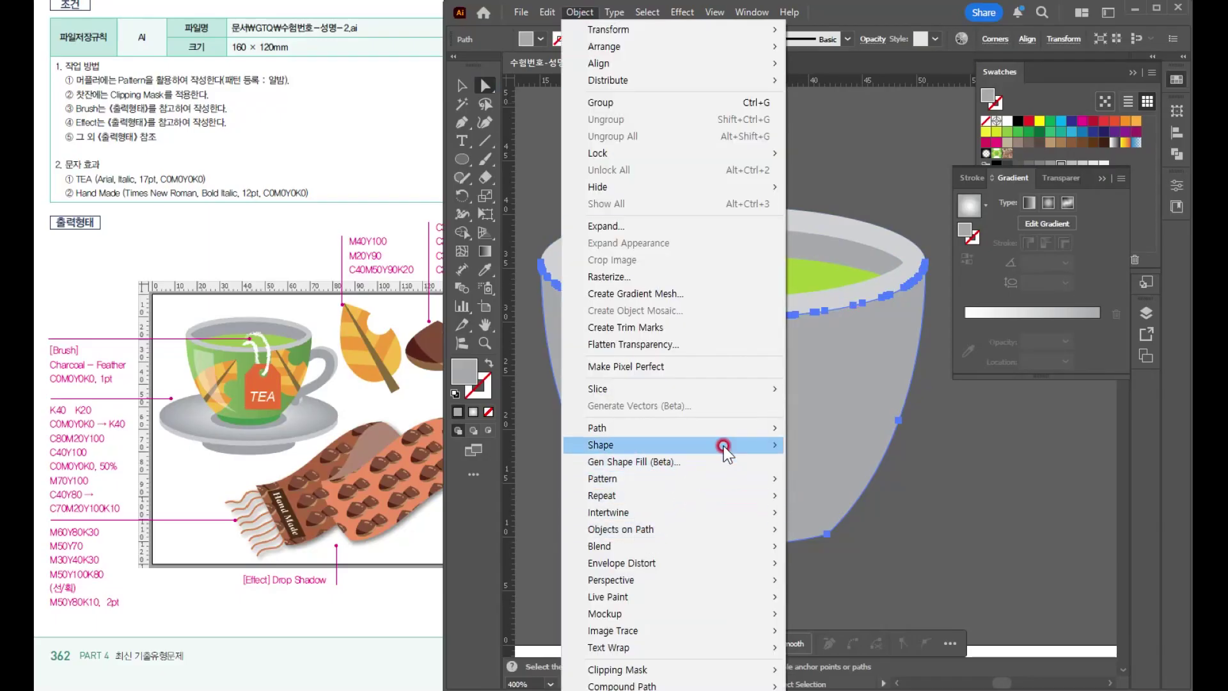
{"action": "mouse_move", "coordinate": [735, 426]}
{"action": "left_click", "coordinate": [850, 525]}
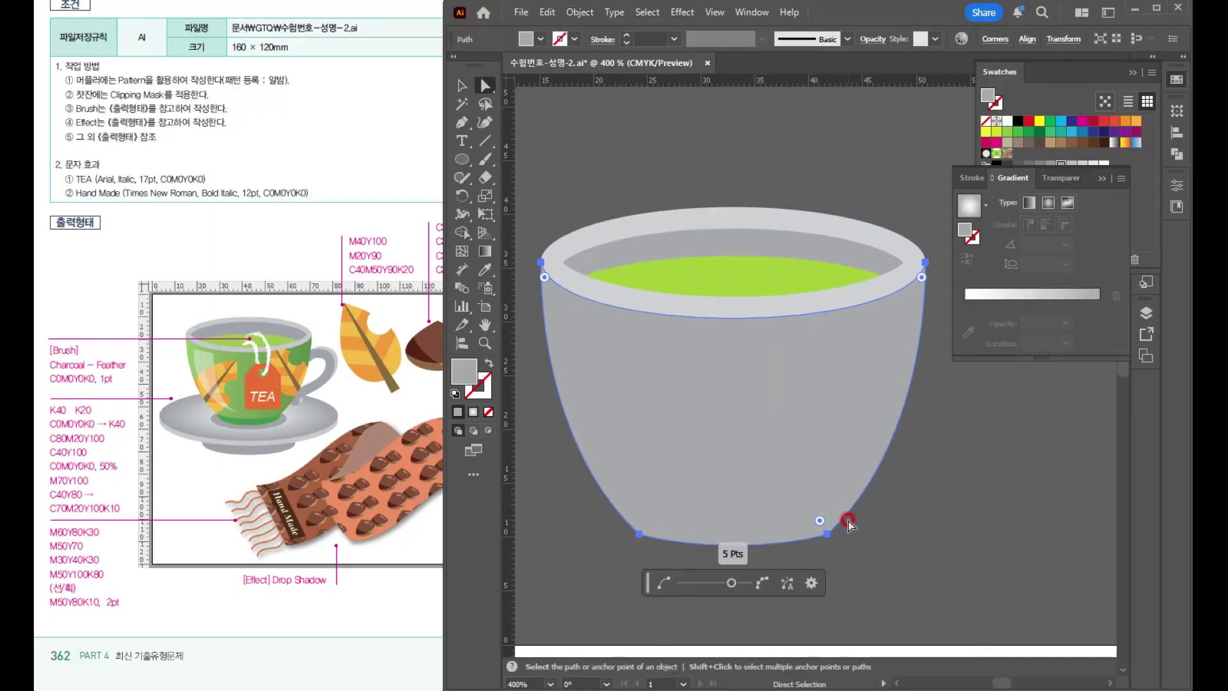
{"action": "left_click", "coordinate": [1102, 179]}
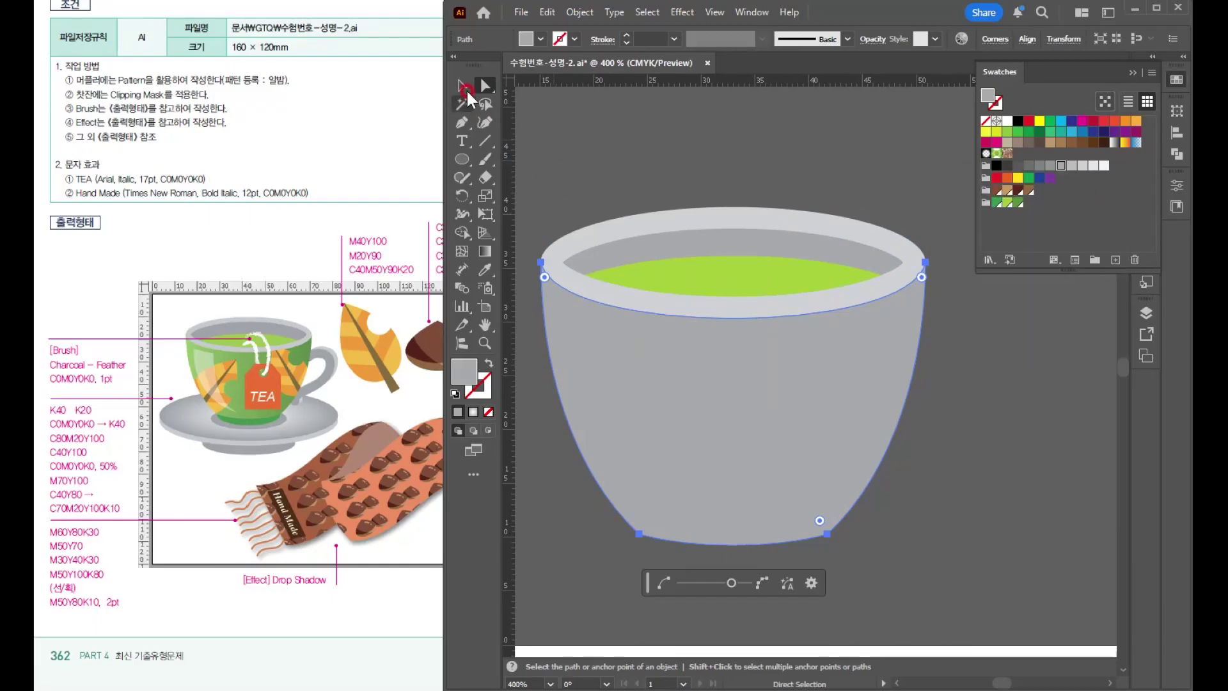
{"action": "key", "text": "v"}
{"action": "key", "text": "ctrl+s"}
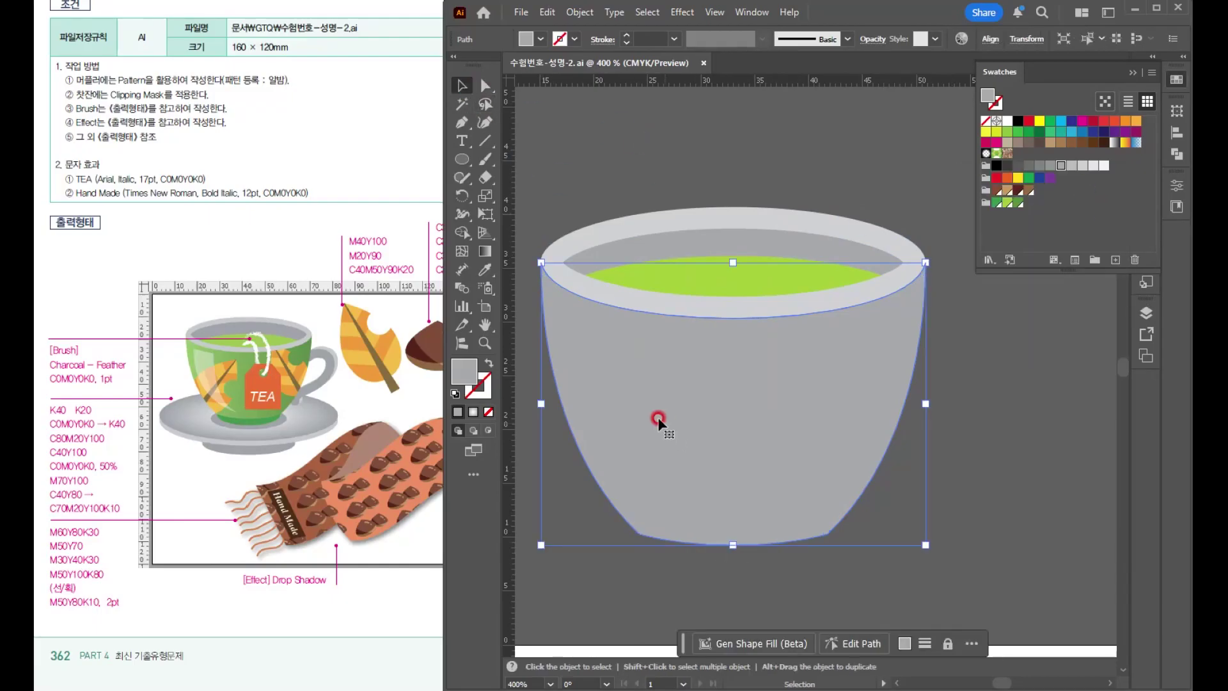
- Apply a linear gradient fill to the cup body
{"action": "left_click", "coordinate": [483, 251]}
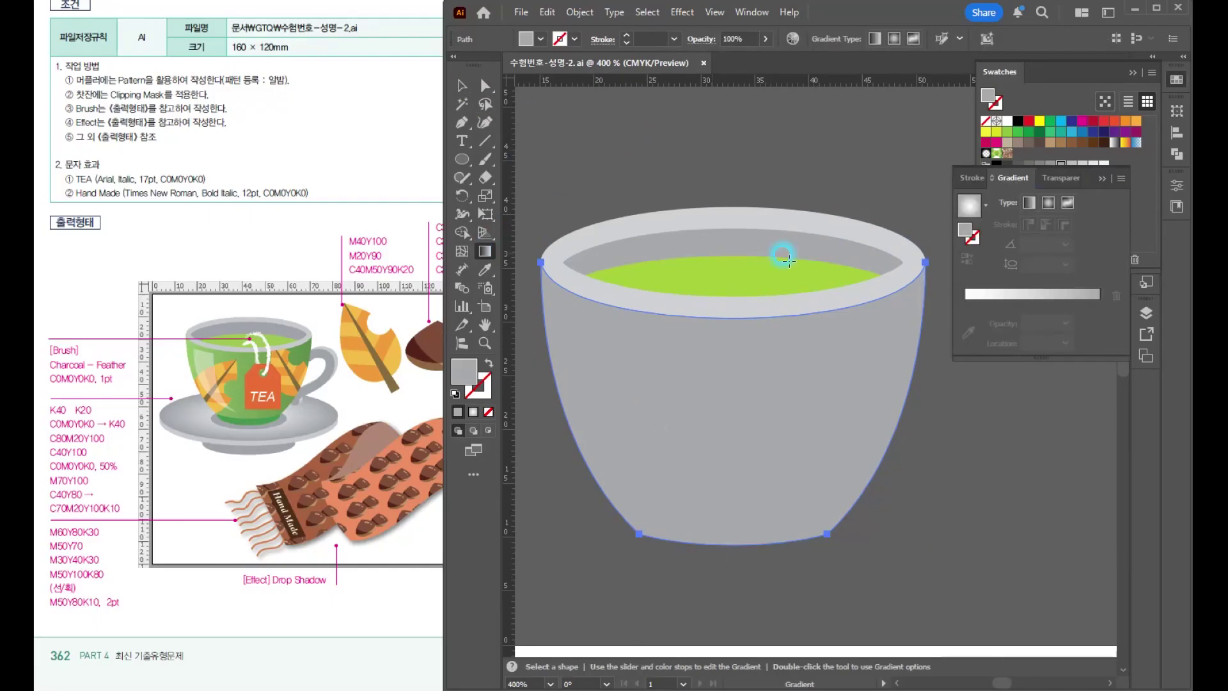
{"action": "left_click", "coordinate": [1030, 204]}
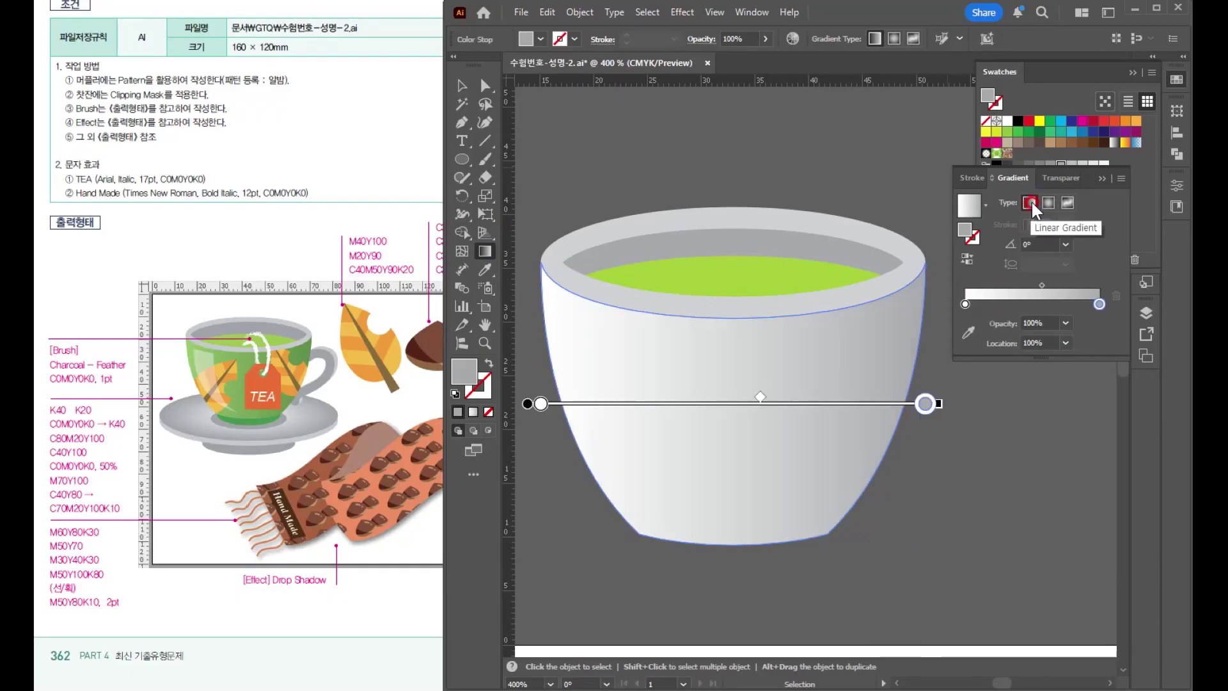
{"action": "left_click", "coordinate": [234, 354]}
{"action": "left_click", "coordinate": [64, 495]}
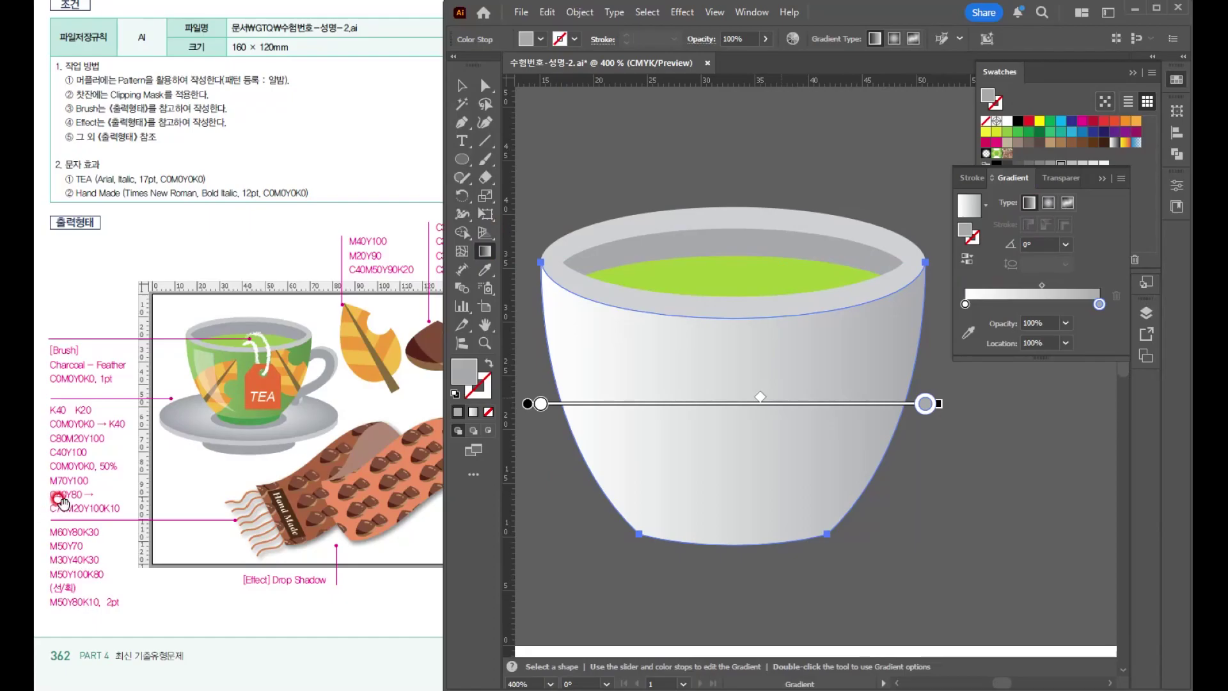
- Set the start stop of the cup body's gradient to C40 Y80
{"action": "left_click", "coordinate": [969, 323]}
{"action": "double_click", "coordinate": [965, 304]}
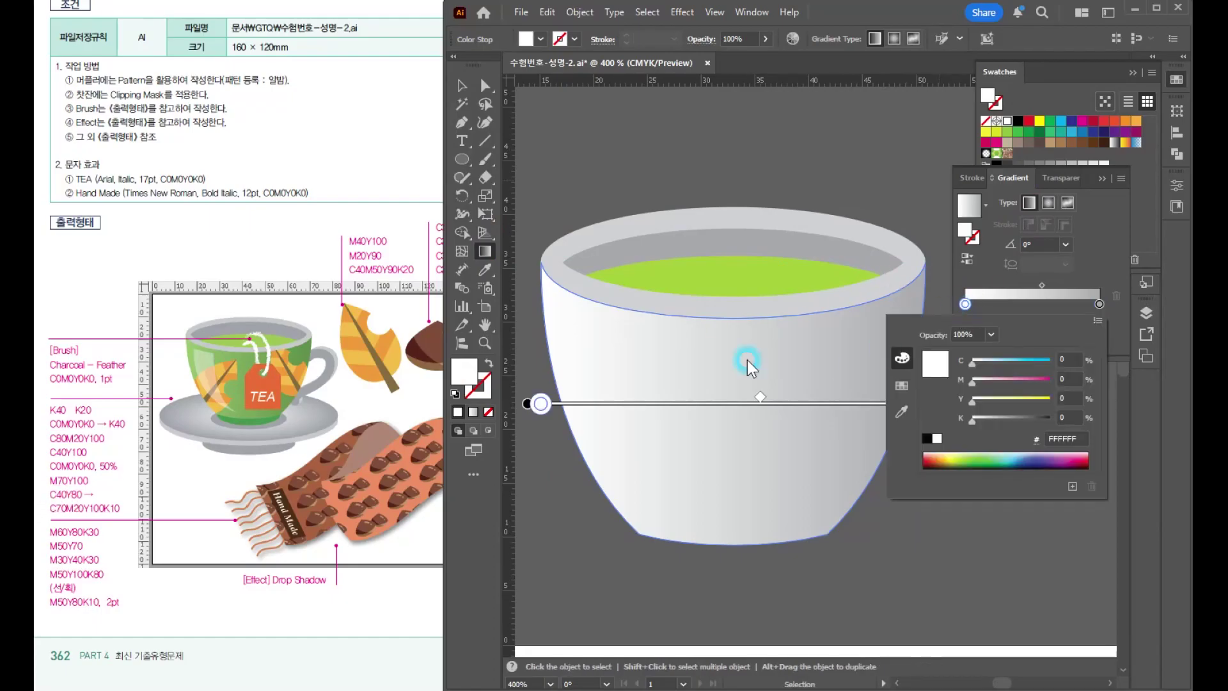
{"action": "left_click", "coordinate": [1070, 360]}
{"action": "type", "text": "40"}
{"action": "key", "text": "Tab"}
{"action": "key", "text": "Tab"}
{"action": "type", "text": "80"}
{"action": "key", "text": "Return"}
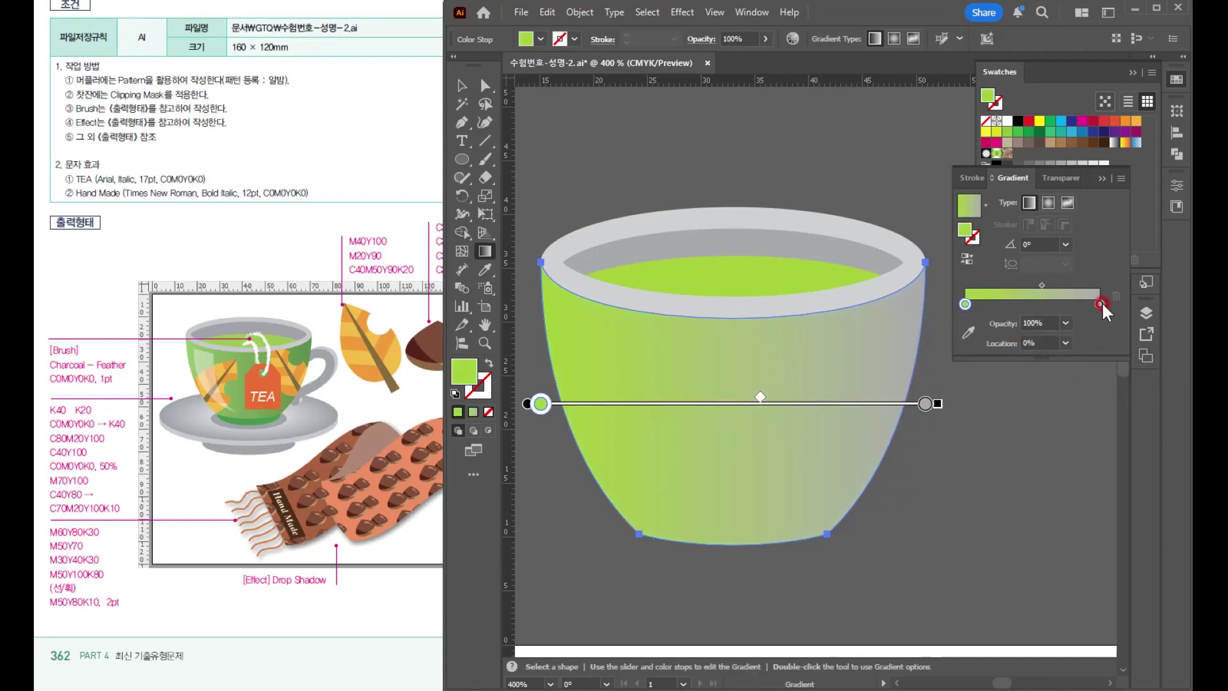
- Set the end stop of the cup body's gradient to C70 M20 Y100 K10
{"action": "double_click", "coordinate": [1100, 304]}
{"action": "left_click", "coordinate": [910, 369]}
{"action": "left_click", "coordinate": [1024, 327]}
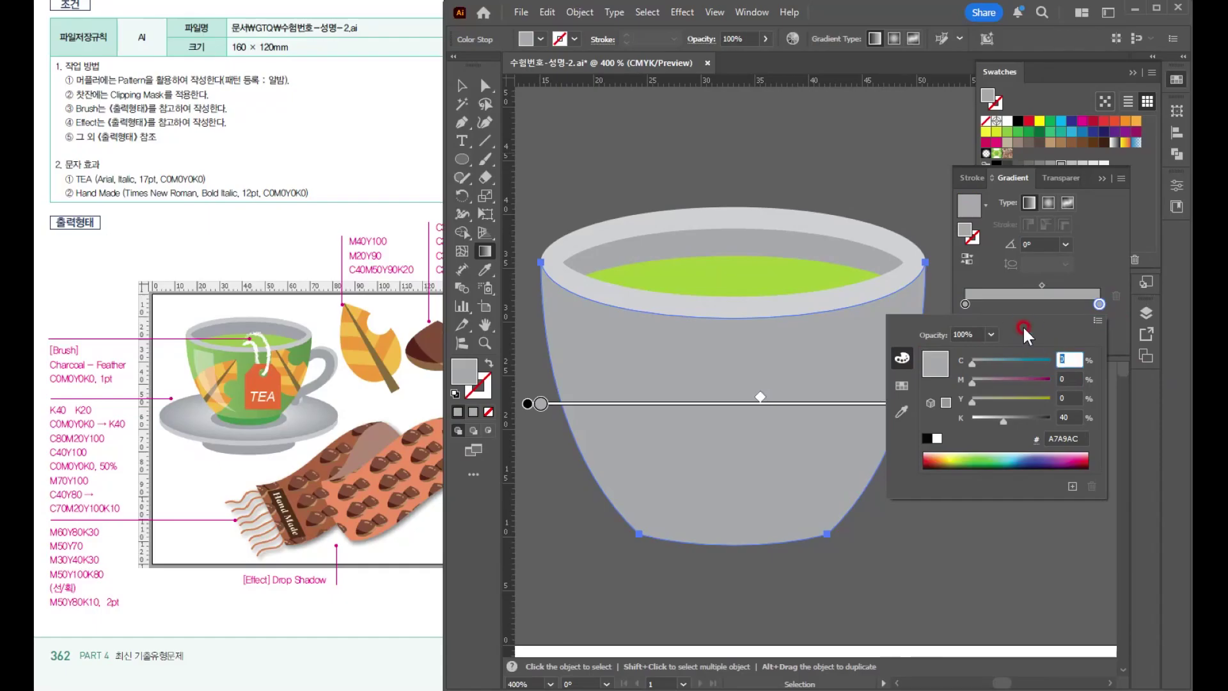
{"action": "type", "text": "70"}
{"action": "key", "text": "Tab"}
{"action": "type", "text": "20"}
{"action": "key", "text": "Tab"}
{"action": "type", "text": "100"}
{"action": "key", "text": "Tab"}
{"action": "type", "text": "10"}
{"action": "key", "text": "Return"}
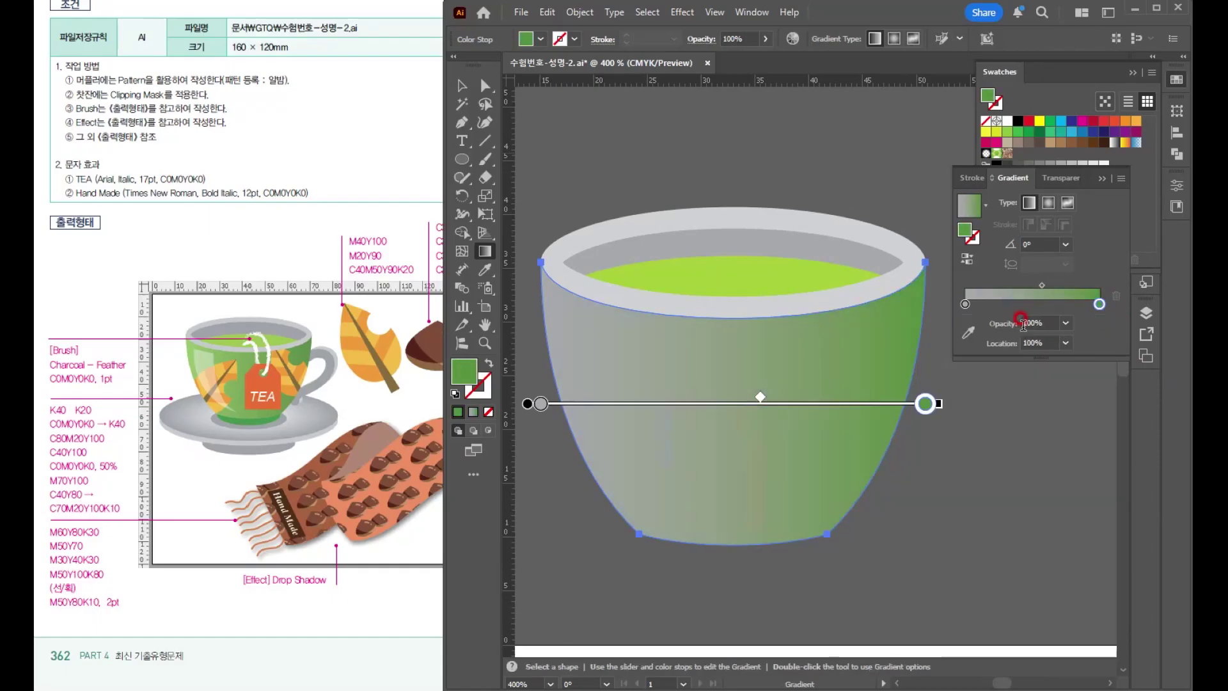
- Set the cup body gradient's start stop to C40 M0 Y80 K0 and deselect the cup
{"action": "double_click", "coordinate": [963, 304]}
{"action": "left_click", "coordinate": [1059, 427]}
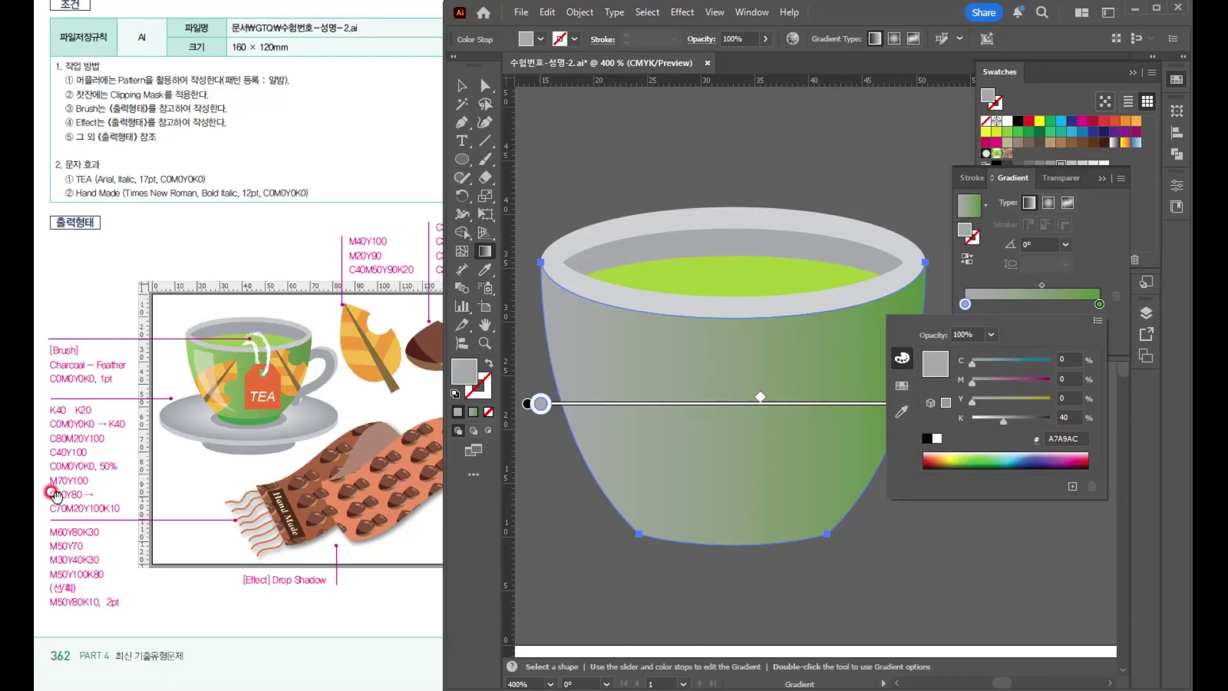
{"action": "left_click", "coordinate": [1070, 356]}
{"action": "type", "text": "40"}
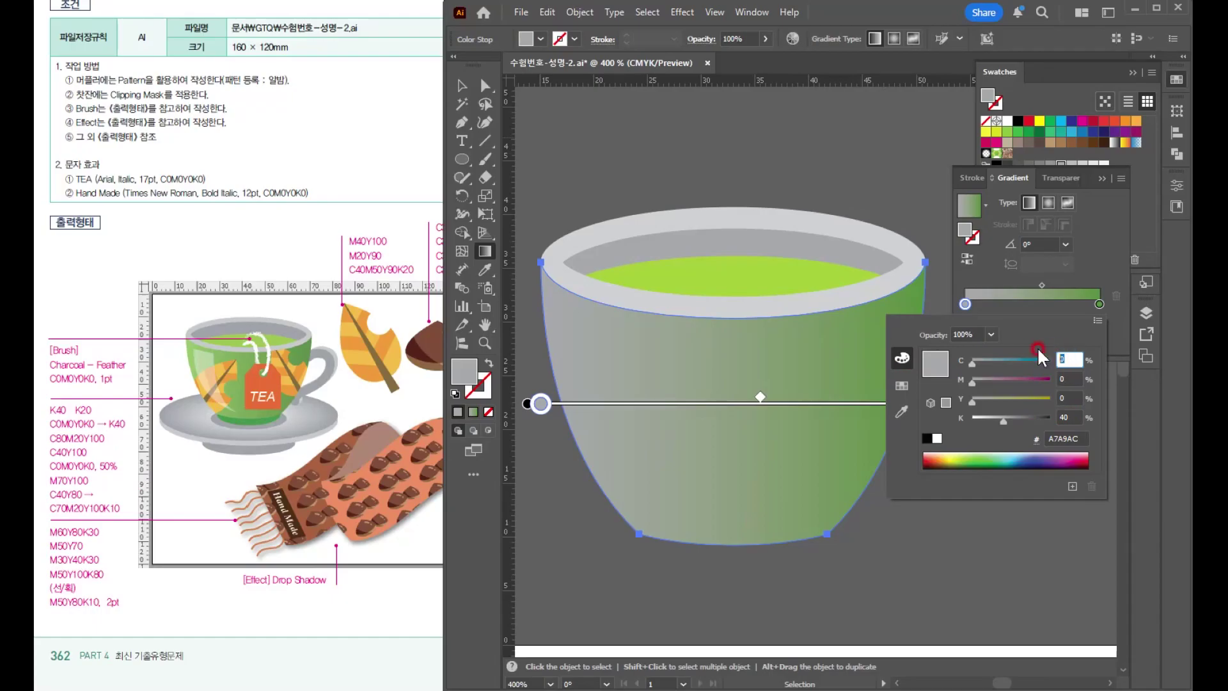
{"action": "key", "text": "Tab"}
{"action": "key", "text": "Tab"}
{"action": "type", "text": "80"}
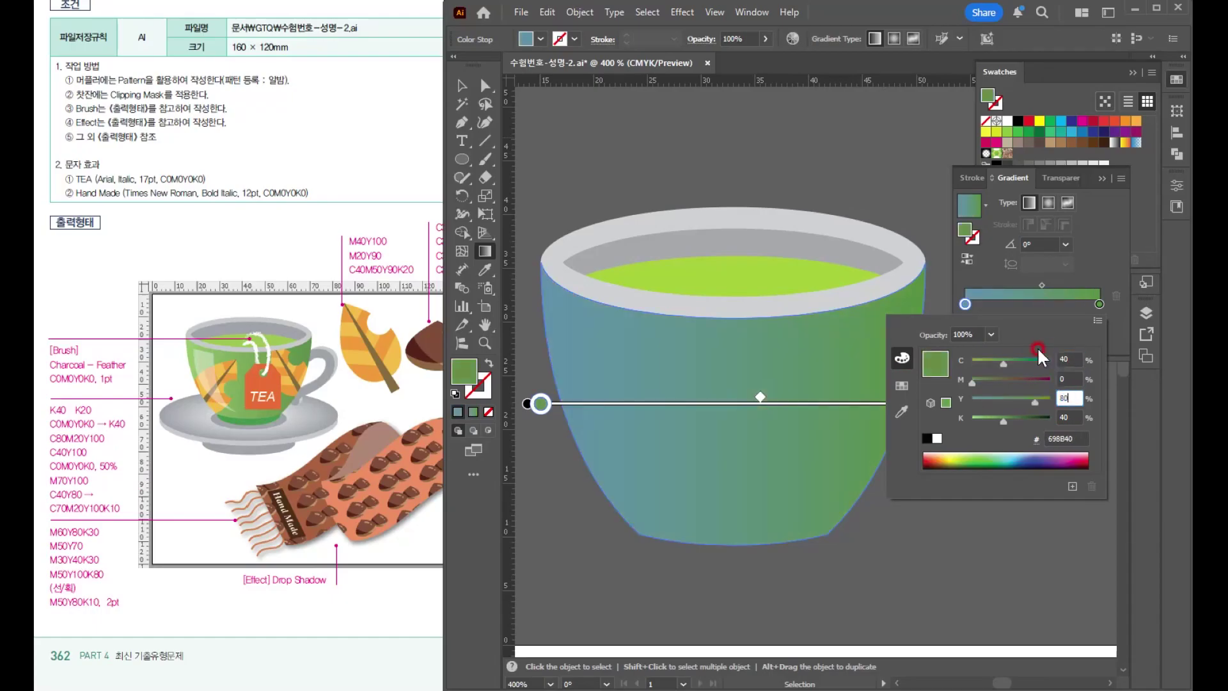
{"action": "key", "text": "Tab"}
{"action": "type", "text": "0"}
{"action": "key", "text": "Return"}
{"action": "key", "text": "v"}
{"action": "left_click", "coordinate": [621, 120]}
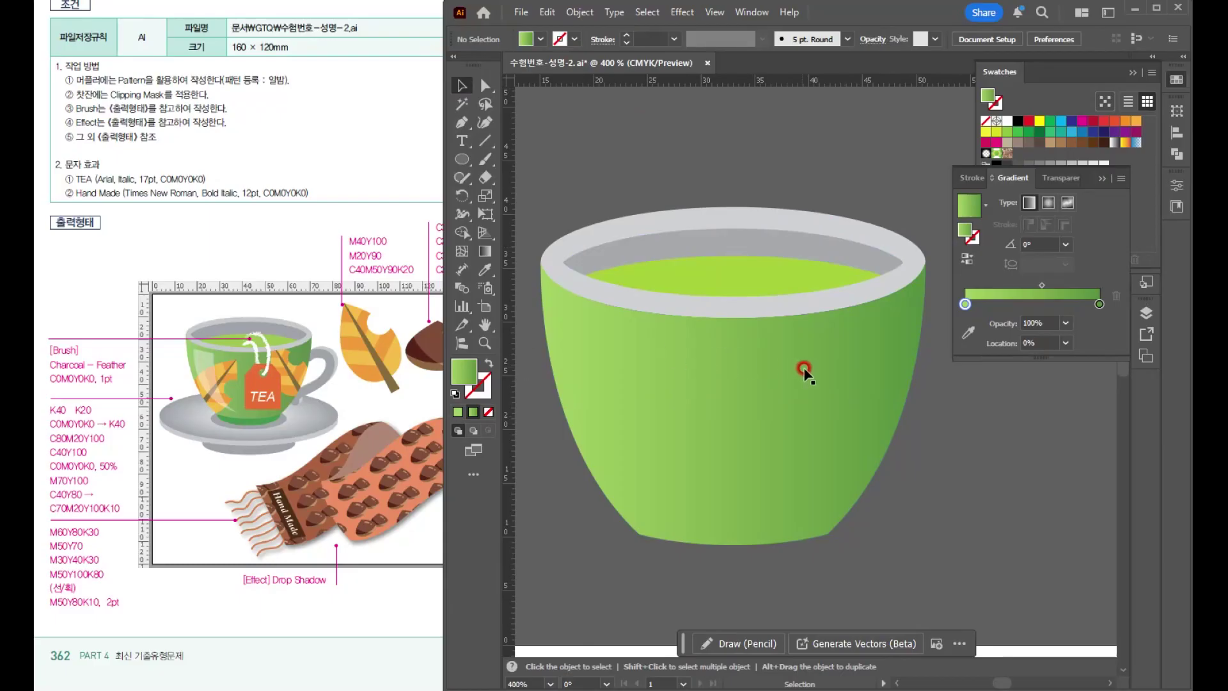
- Move the finished cup down onto the saucer on the artboard, and save the document
{"action": "scroll", "coordinate": [630, 209], "scroll_direction": "down", "scroll_amount": 1}
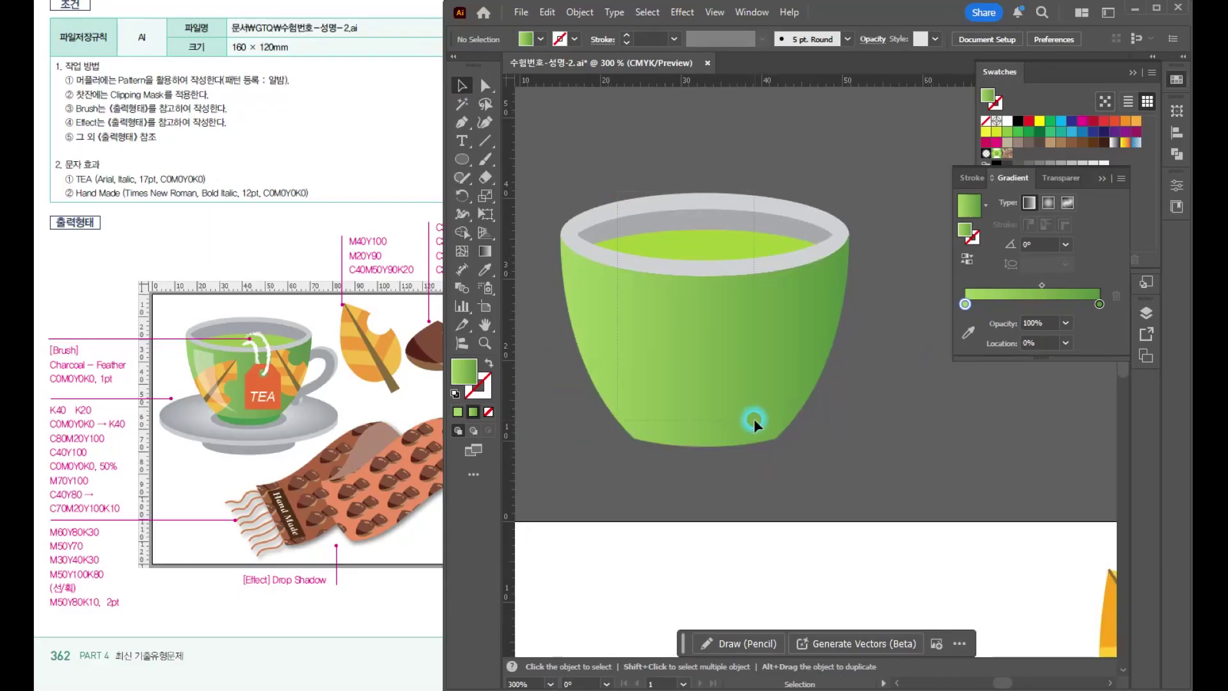
{"action": "scroll", "coordinate": [753, 418], "scroll_direction": "down", "scroll_amount": 3}
{"action": "left_click_drag", "start_coordinate": [702, 246], "coordinate": [726, 406]}
{"action": "scroll", "coordinate": [726, 407], "scroll_direction": "up", "scroll_amount": 2}
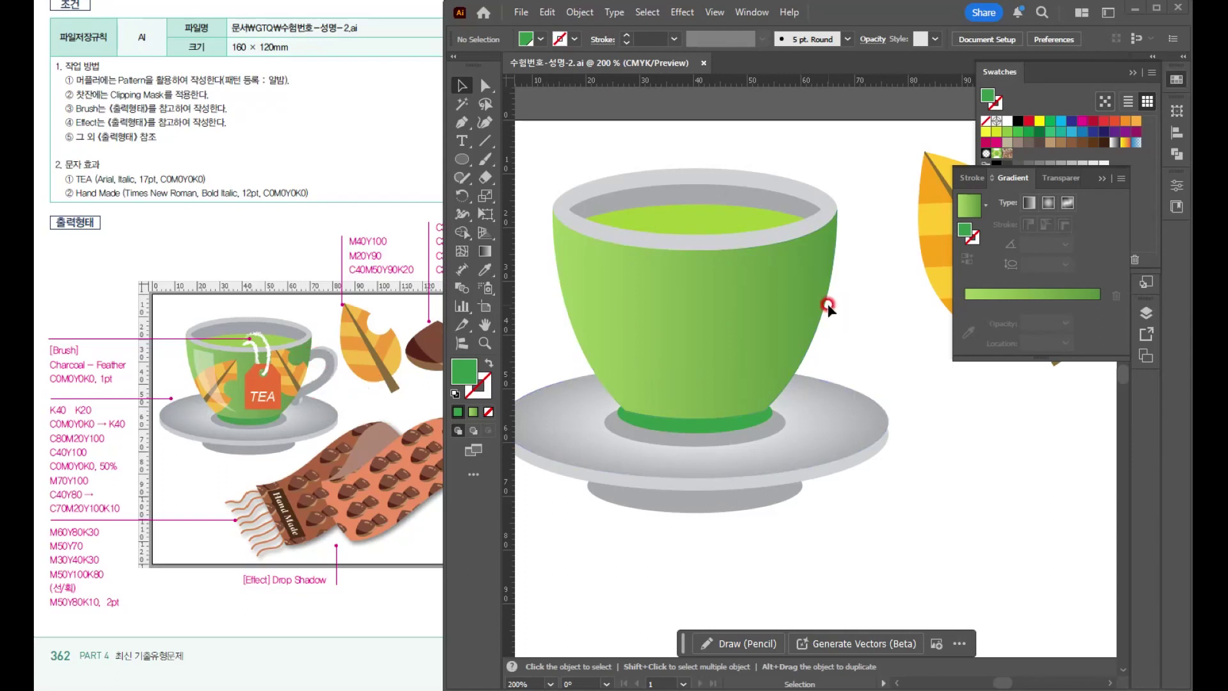
- Paint an S-shaped handle about 12 mm wide and 24 mm tall beside the cup's right edge with the Blob Brush
{"action": "key", "text": "space"}
{"action": "left_click_drag", "start_coordinate": [899, 326], "coordinate": [824, 348]}
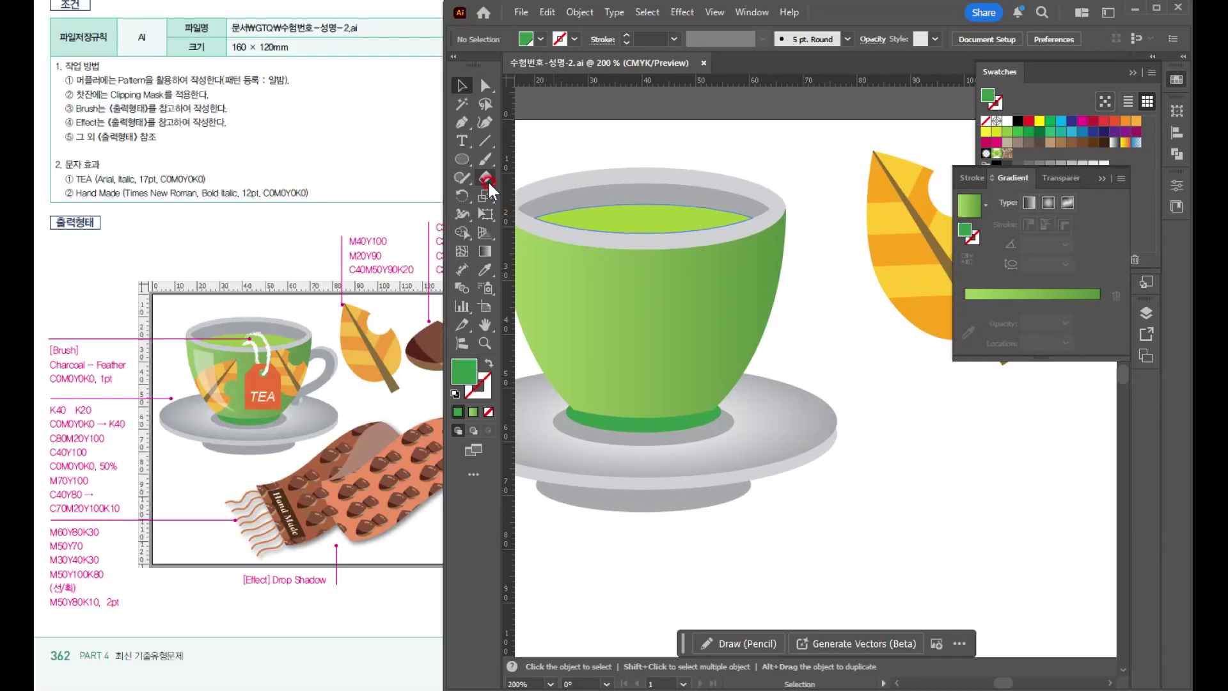
{"action": "left_click", "coordinate": [486, 163]}
{"action": "left_click", "coordinate": [547, 179]}
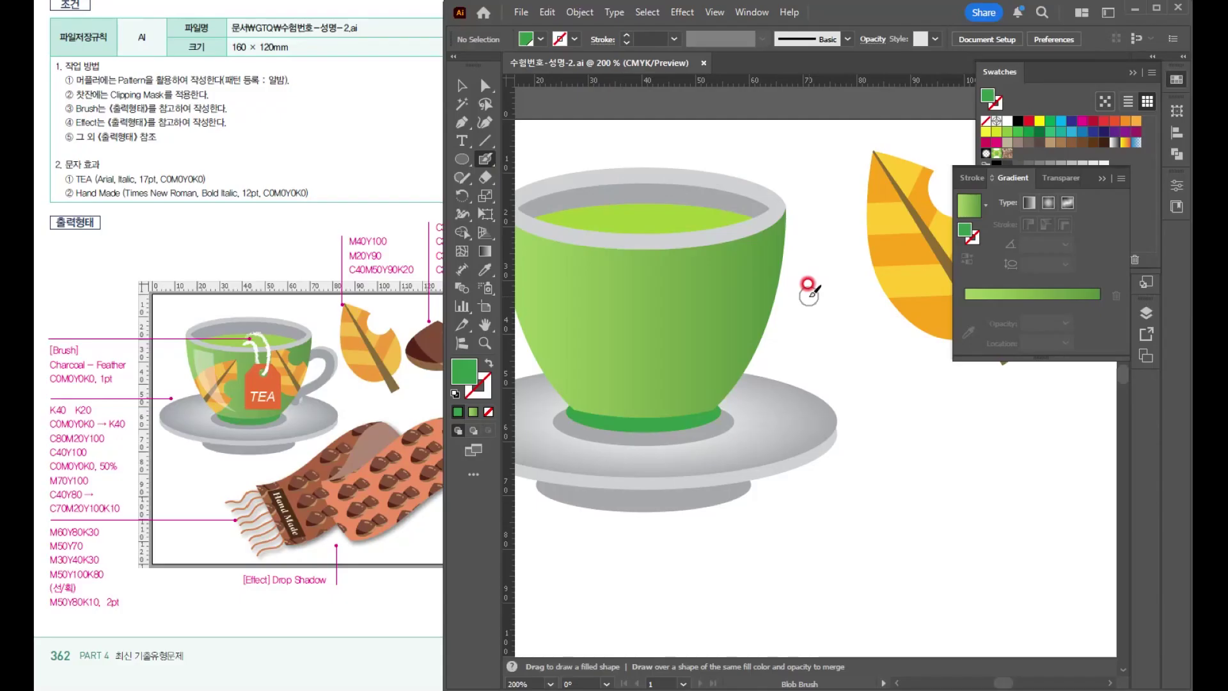
{"action": "key", "text": "v"}
{"action": "key", "text": "v"}
{"action": "mouse_move", "coordinate": [797, 255]}
{"action": "left_mouse_down"}
{"action": "mouse_move", "coordinate": [831, 252]}
{"action": "mouse_move", "coordinate": [844, 285]}
{"action": "mouse_move", "coordinate": [796, 337]}
{"action": "mouse_move", "coordinate": [793, 358]}
{"action": "mouse_move", "coordinate": [813, 367]}
{"action": "left_mouse_up"}
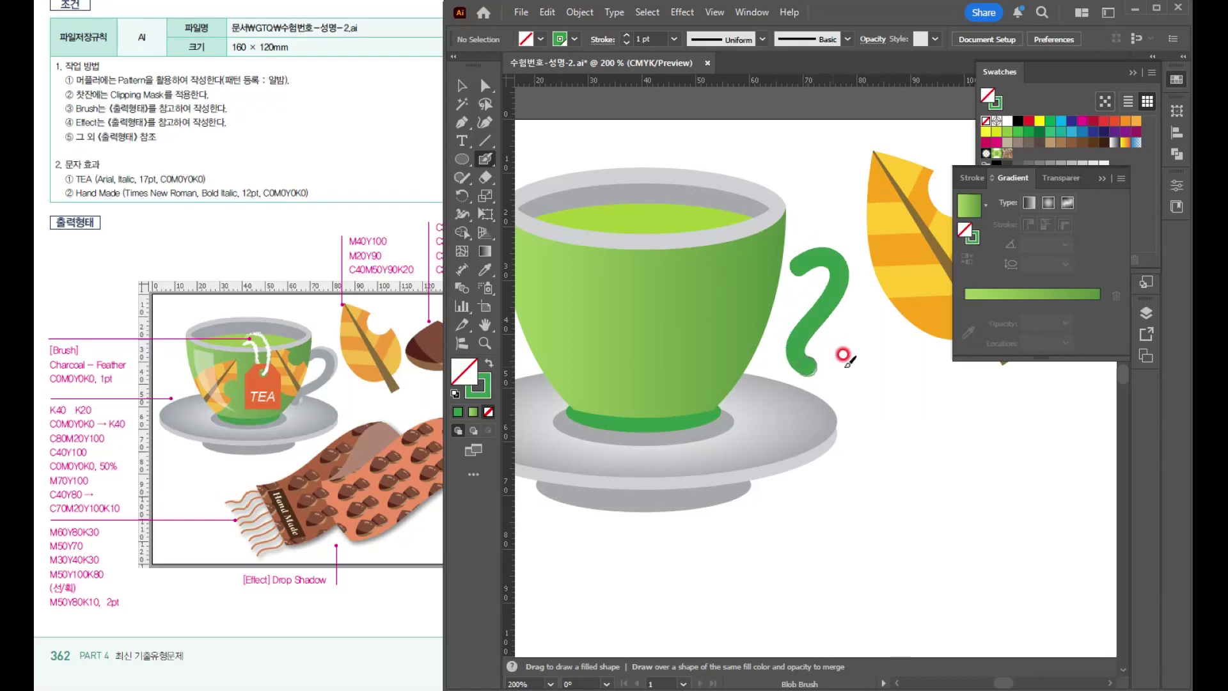
- Fill the painted cup handle with K20 light grey
{"action": "left_click", "coordinate": [462, 85]}
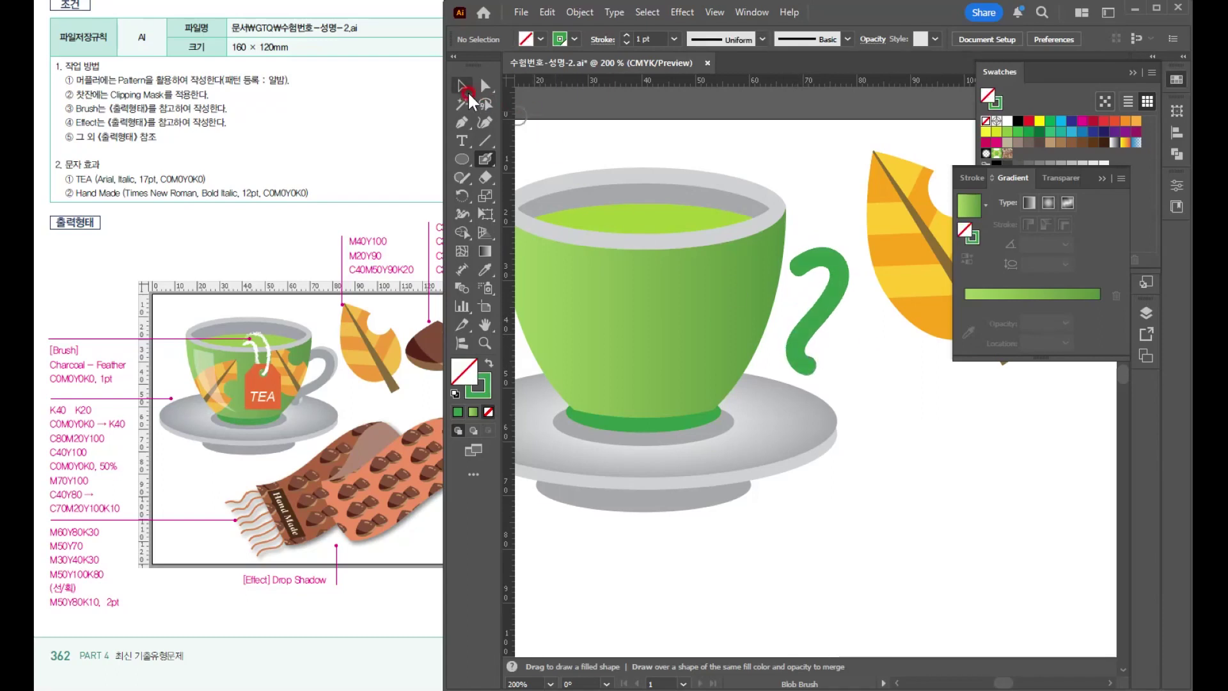
{"action": "left_click", "coordinate": [825, 310]}
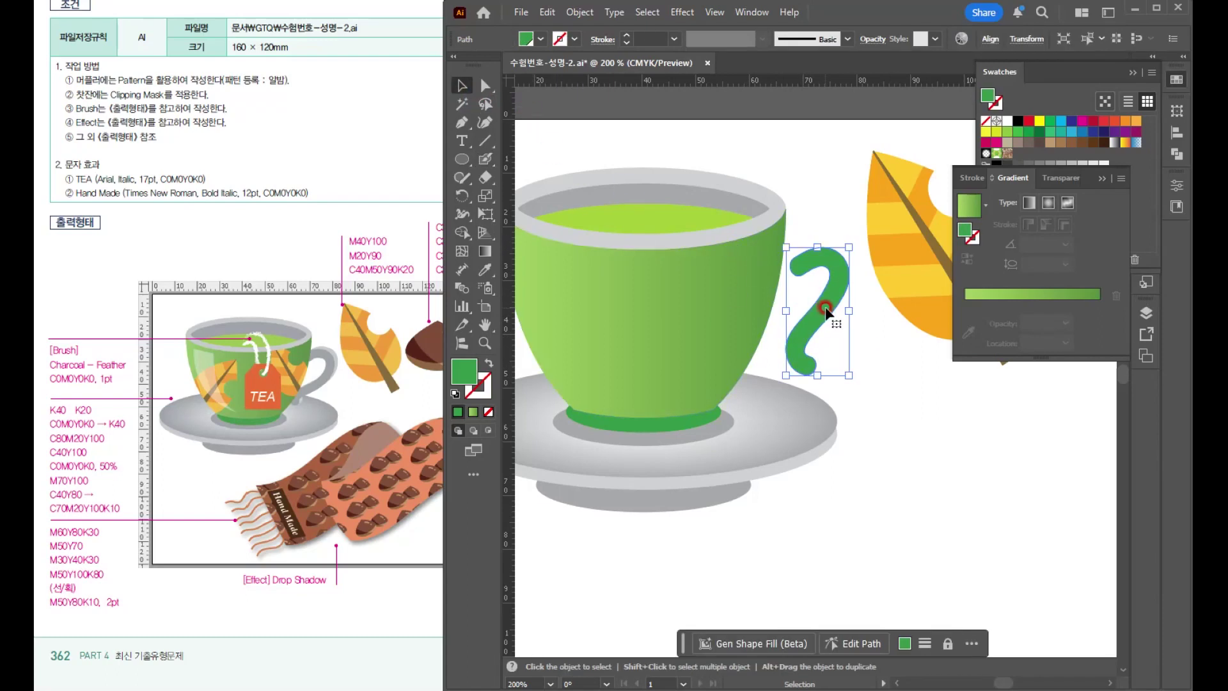
{"action": "left_click", "coordinate": [1095, 88]}
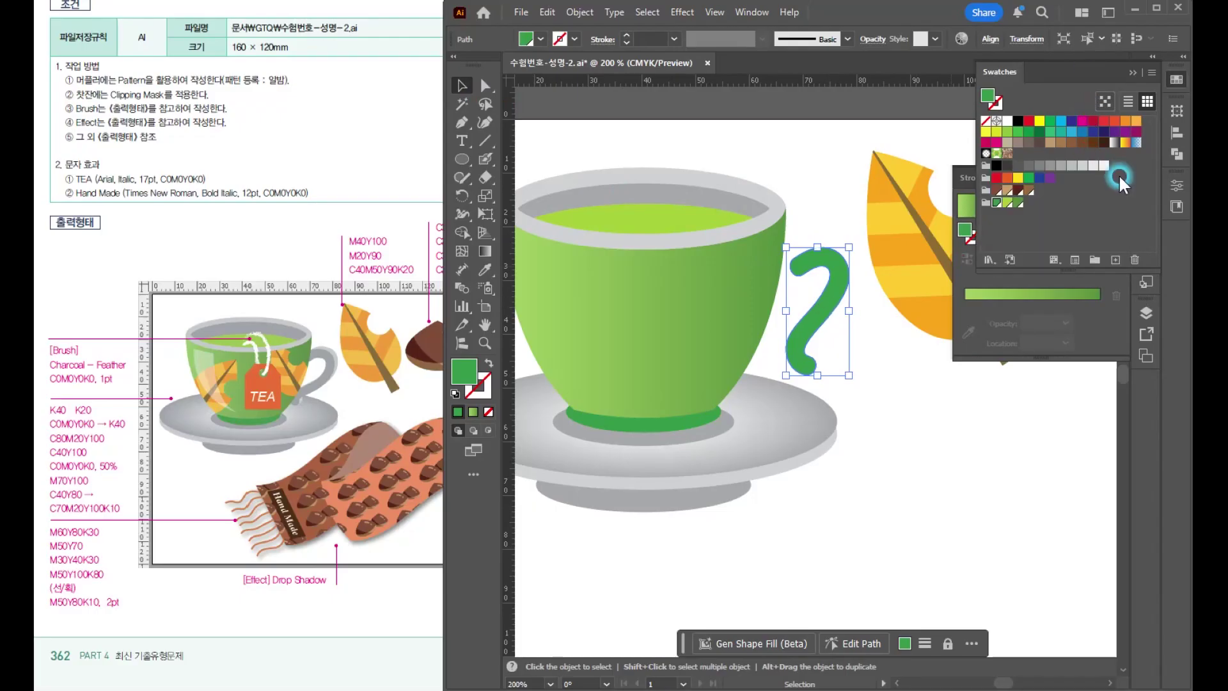
{"action": "left_click", "coordinate": [1080, 165]}
- Move the handle against the cup's right side, duplicate it with a slight offset and fill the front copy with K40 grey
{"action": "left_click_drag", "start_coordinate": [835, 290], "coordinate": [803, 308]}
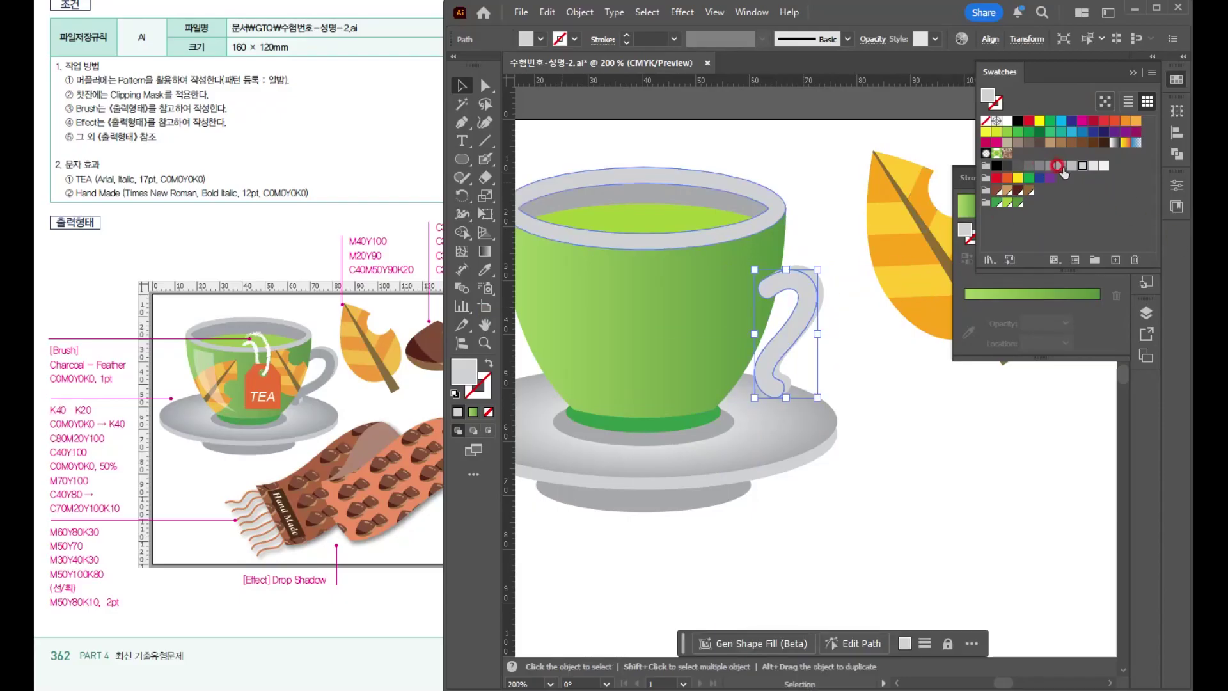
{"action": "left_click", "coordinate": [1059, 167]}
{"action": "left_click", "coordinate": [458, 87]}
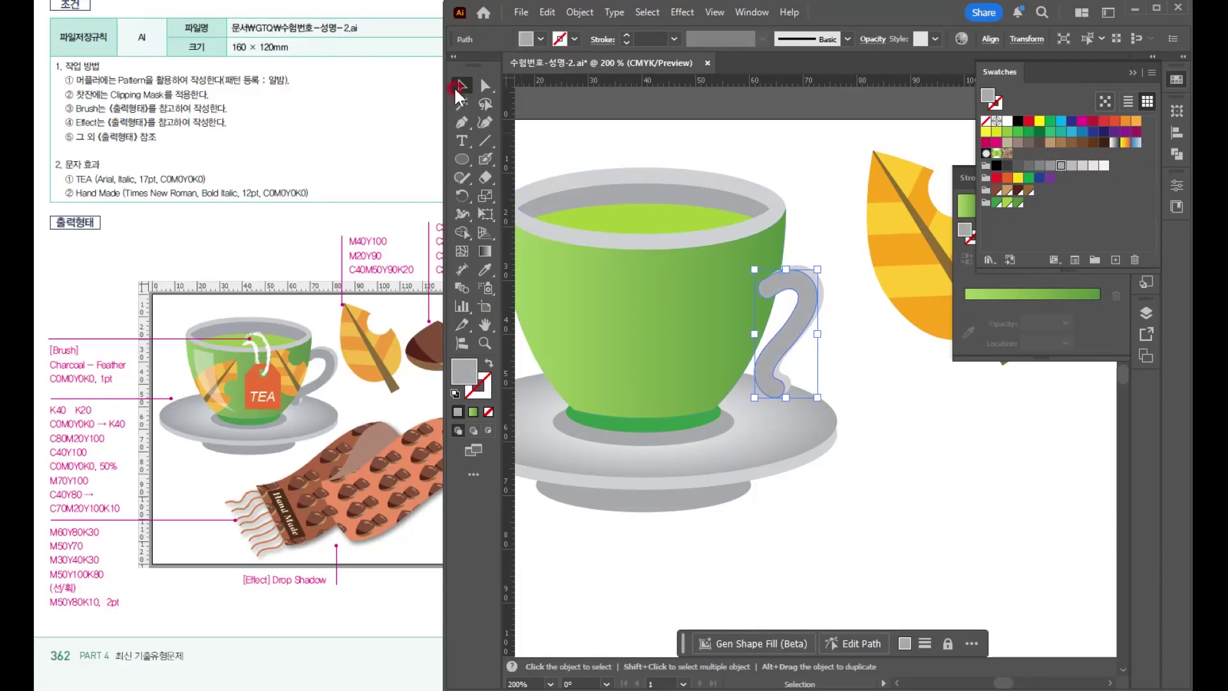
- Group the cup's rim, tea surface and green body, and place the group in front of the handle
{"action": "left_click", "coordinate": [917, 415]}
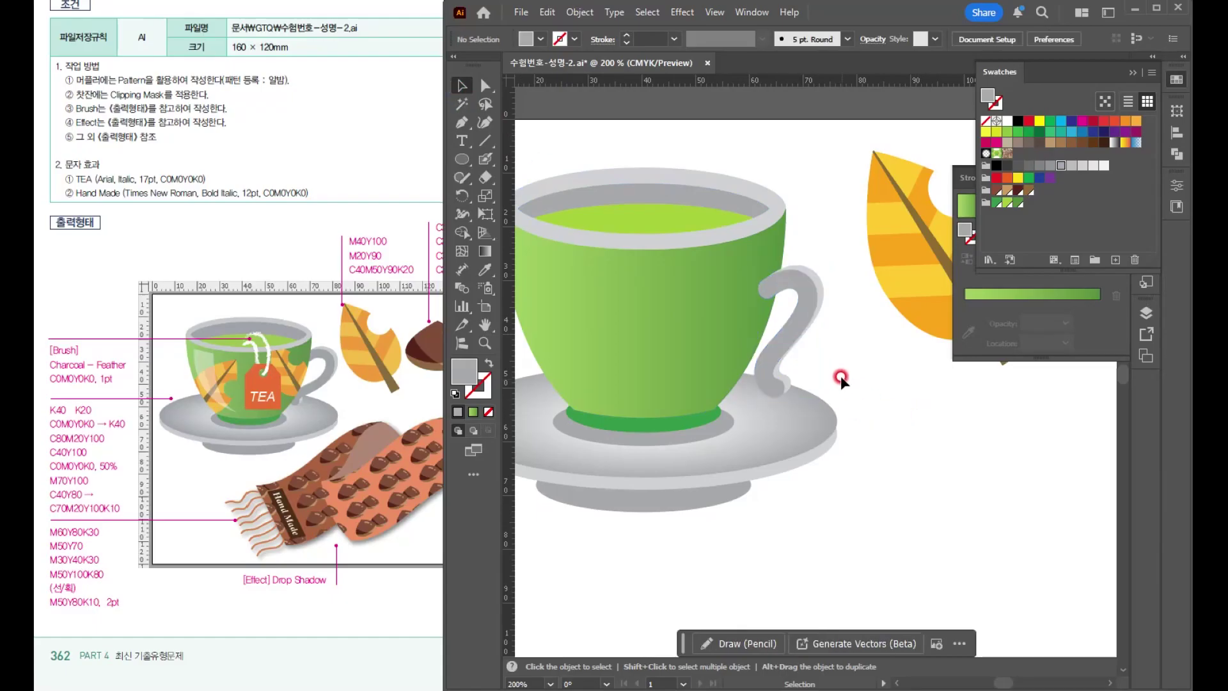
{"action": "left_click_drag", "start_coordinate": [599, 213], "coordinate": [621, 279]}
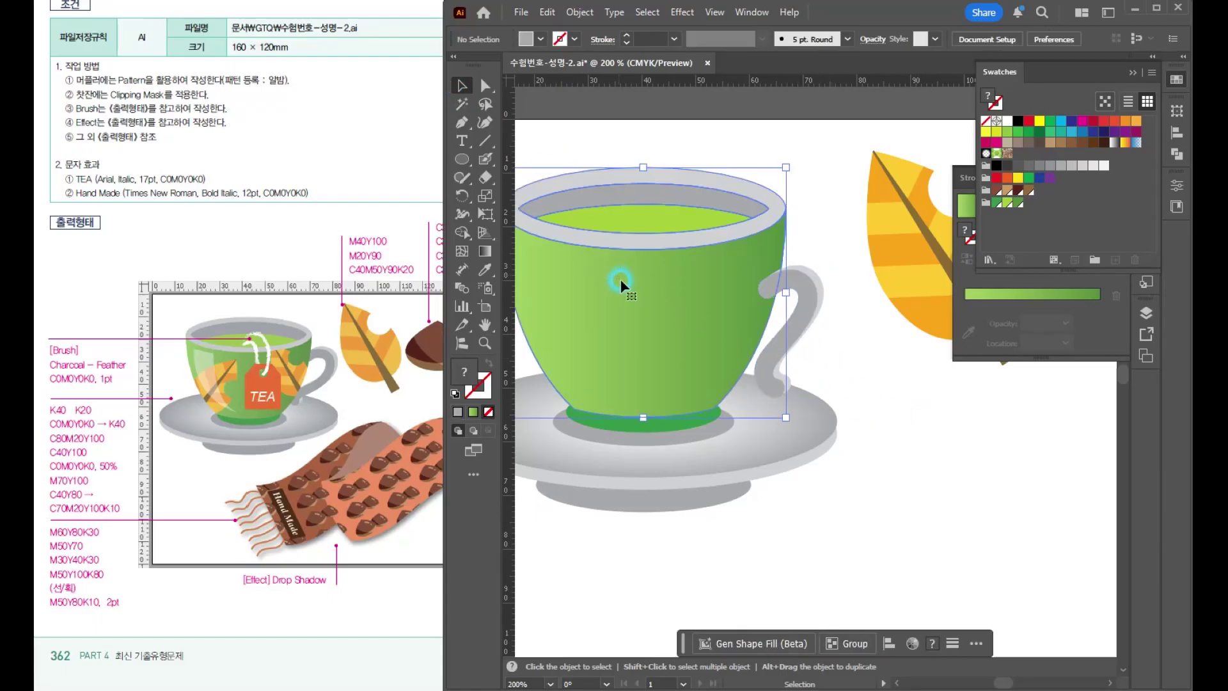
{"action": "key", "text": "v"}
{"action": "left_click", "coordinate": [668, 343]}
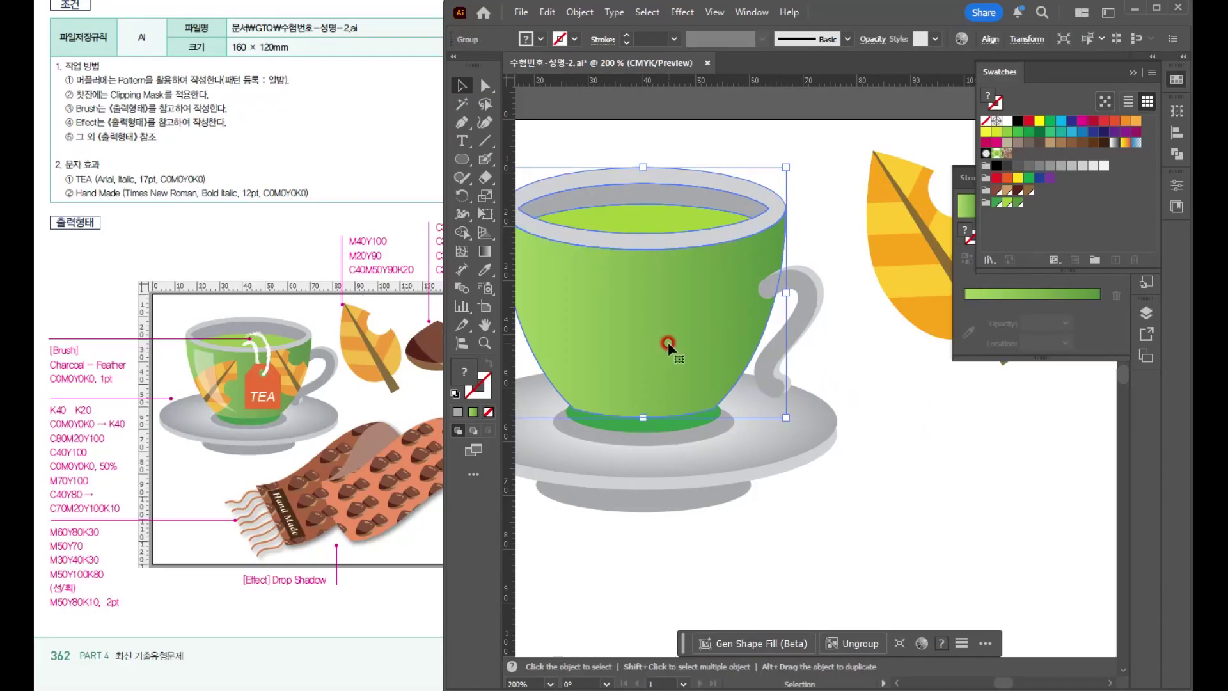
{"action": "left_click", "coordinate": [885, 361]}
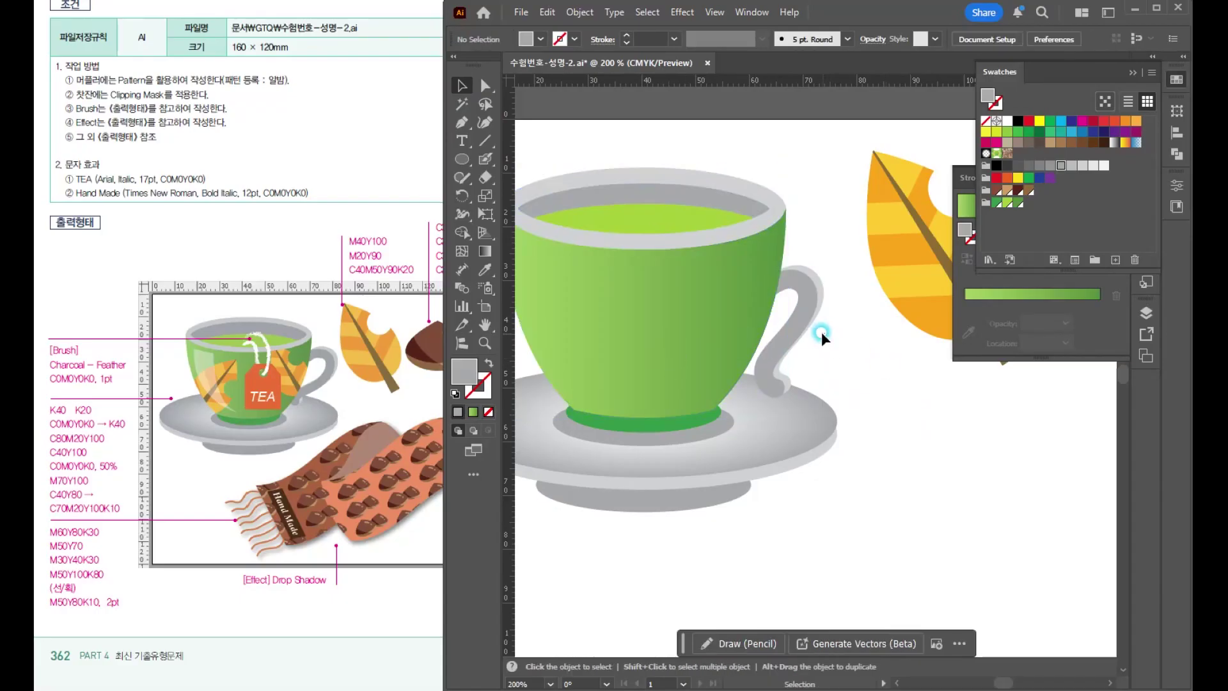
- Widen the grey cup handle and reposition it against the cup's right side
{"action": "left_click", "coordinate": [805, 294]}
{"action": "left_click", "coordinate": [864, 345]}
{"action": "scroll", "coordinate": [878, 346], "scroll_direction": "down", "scroll_amount": 1}
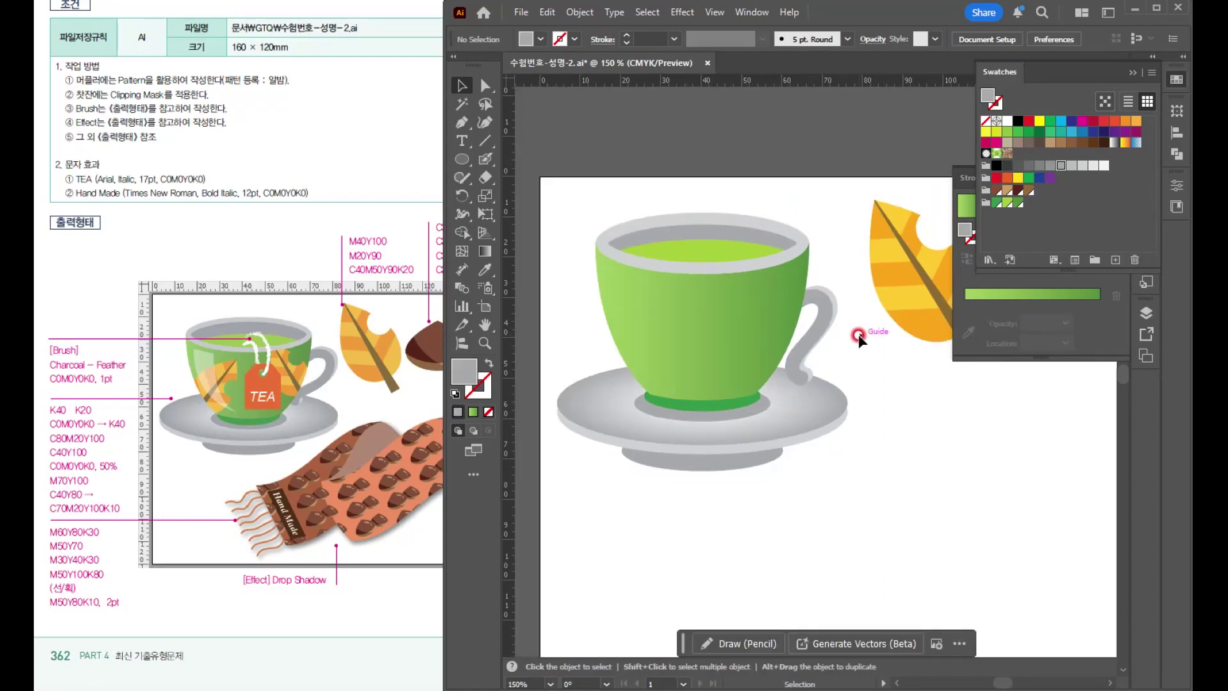
{"action": "left_click", "coordinate": [831, 299]}
{"action": "scroll", "coordinate": [830, 311], "scroll_direction": "up", "scroll_amount": 2}
{"action": "left_click_drag", "start_coordinate": [837, 262], "coordinate": [873, 255]}
{"action": "left_click_drag", "start_coordinate": [839, 315], "coordinate": [830, 316]}
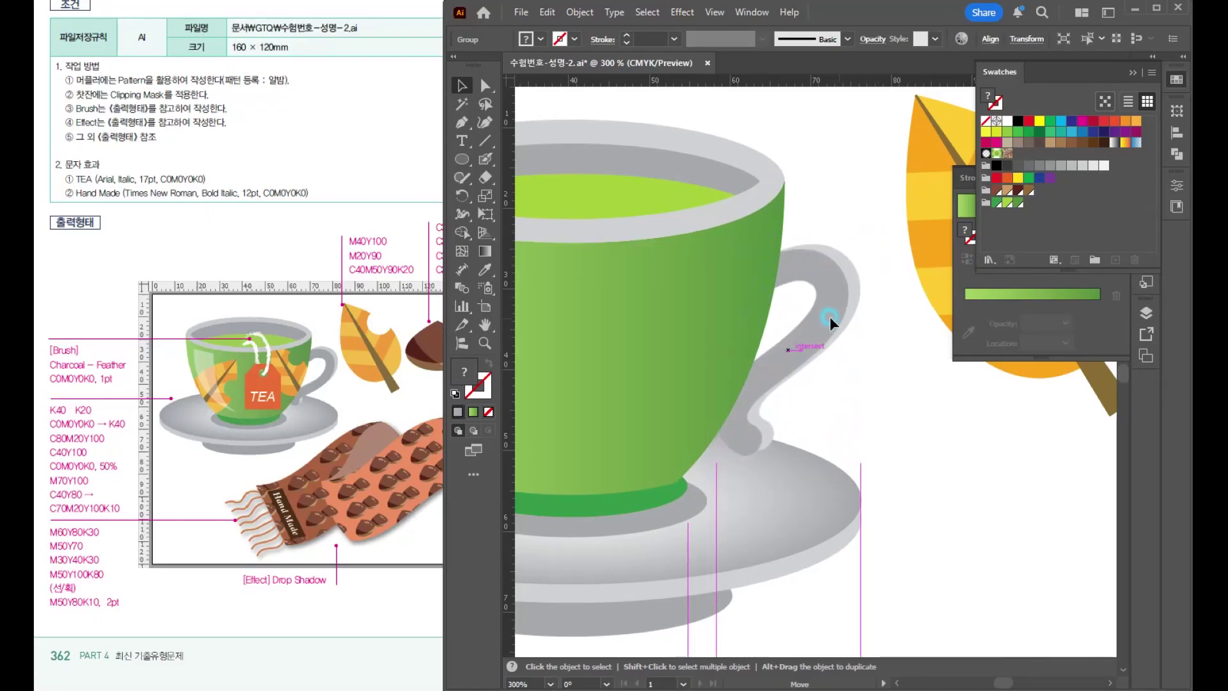
{"action": "left_click", "coordinate": [889, 465]}
{"action": "scroll", "coordinate": [889, 466], "scroll_direction": "down", "scroll_amount": 2}
{"action": "left_click_drag", "start_coordinate": [895, 477], "coordinate": [865, 356]}
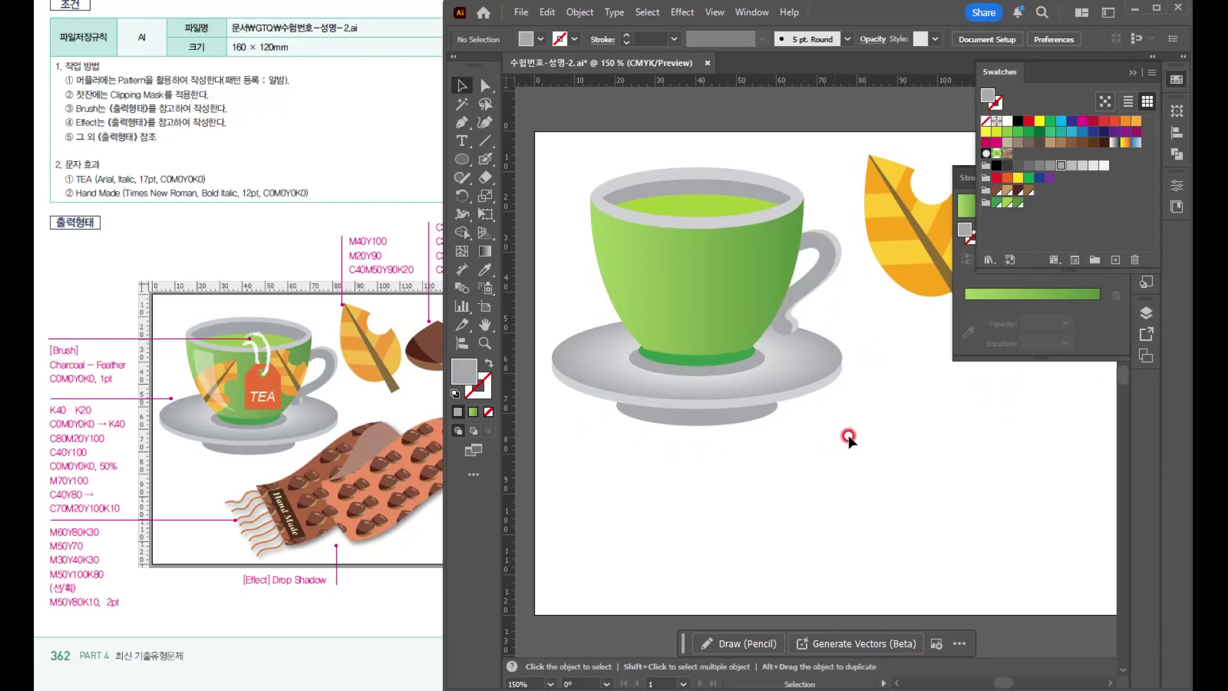
- Ungroup the cup so the green body is a separate object from the rim and tea surface
{"action": "left_click", "coordinate": [640, 275]}
{"action": "key", "text": "a"}
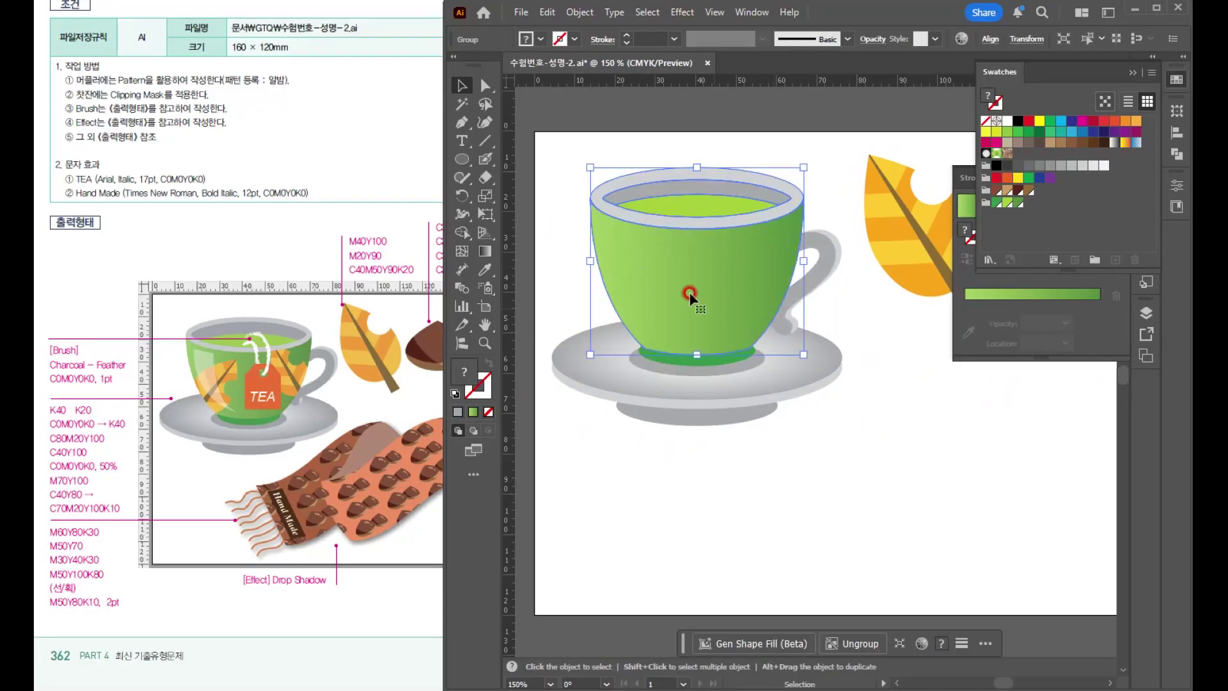
{"action": "key", "text": "space"}
{"action": "left_click_drag", "start_coordinate": [708, 293], "coordinate": [713, 339]}
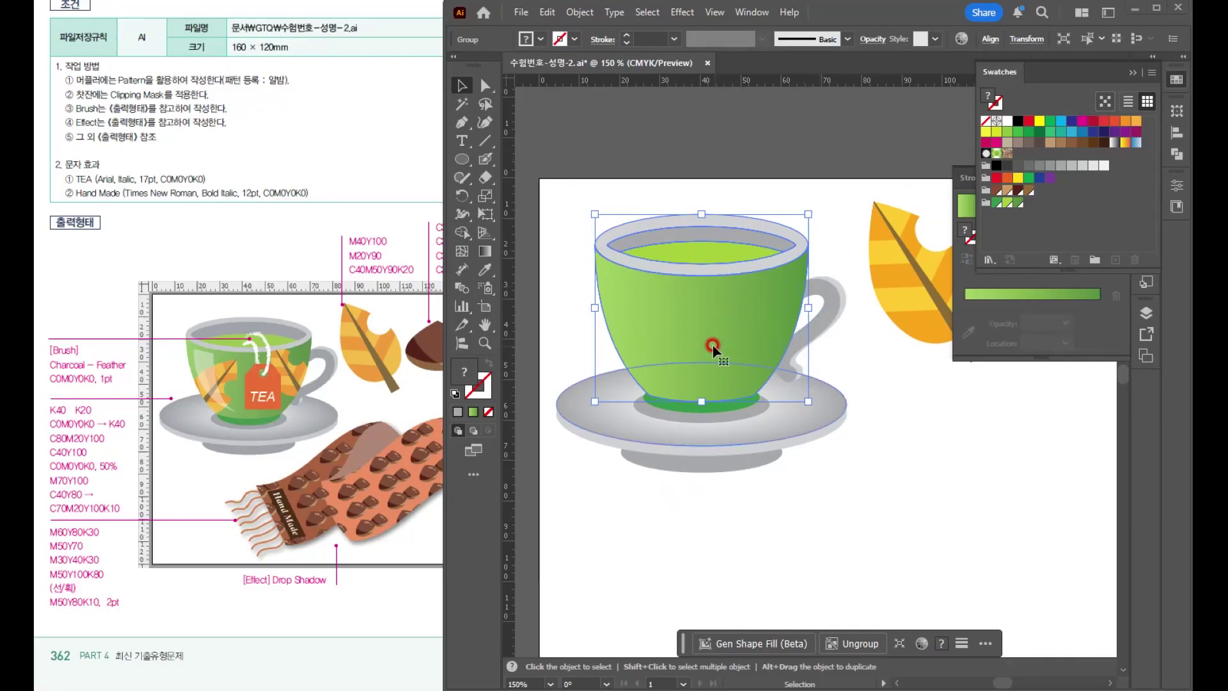
{"action": "key", "text": "ctrl+shift+g"}
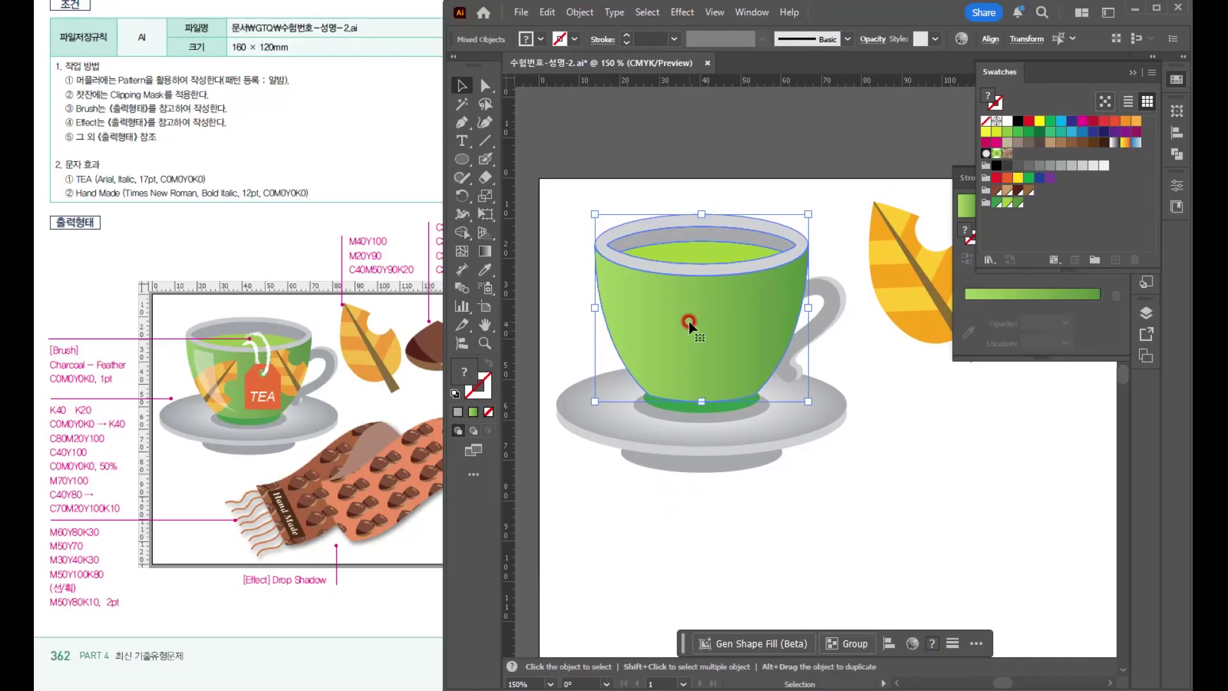
{"action": "left_click", "coordinate": [706, 324]}
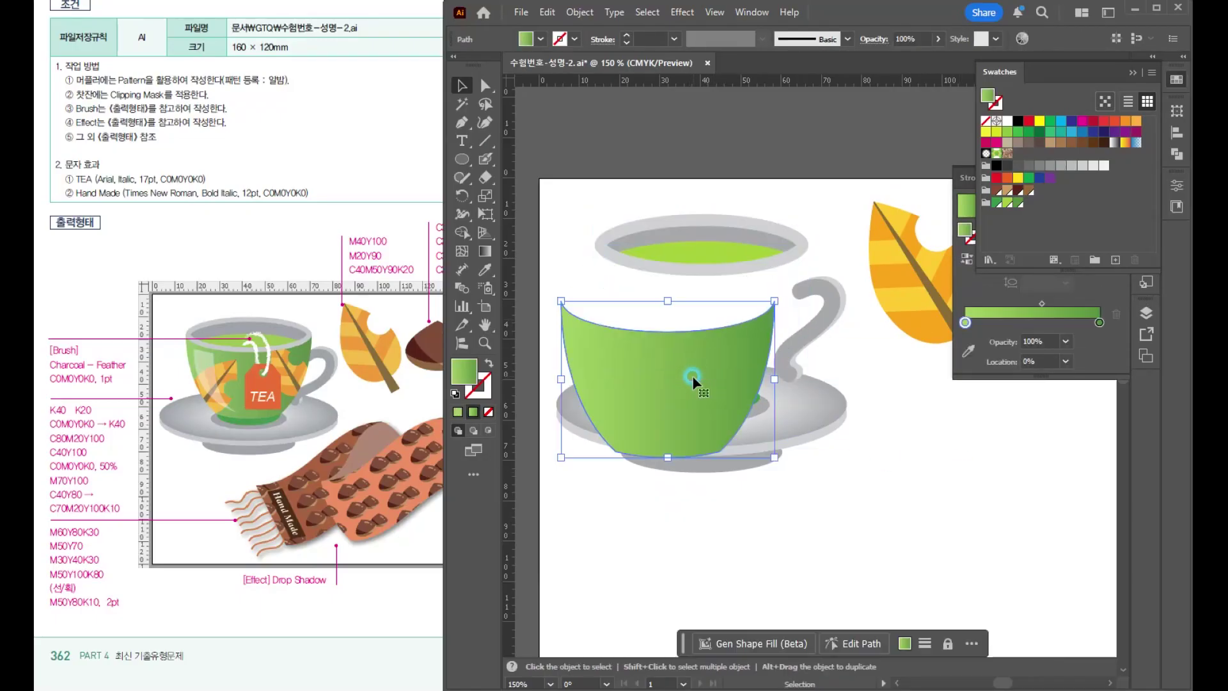
- Duplicate the orange leaf onto the cup's right side, bring the copy to the front and scale it down
{"action": "left_click", "coordinate": [916, 313]}
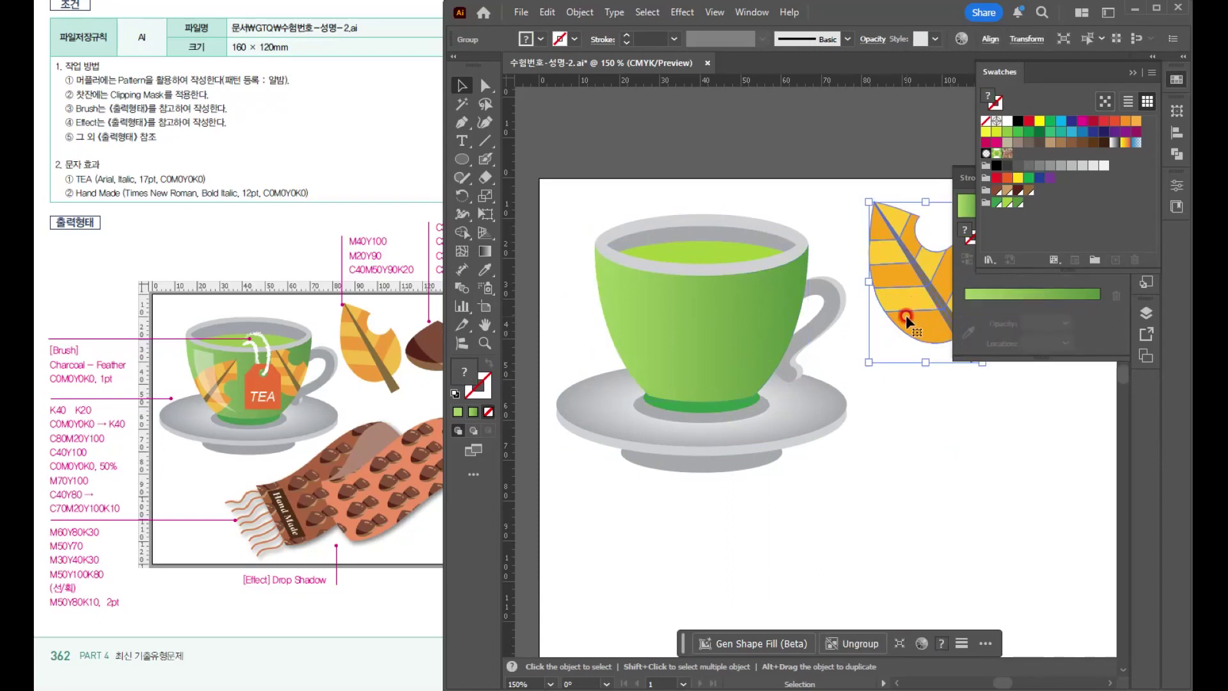
{"action": "left_click_drag", "start_coordinate": [906, 281], "coordinate": [807, 312]}
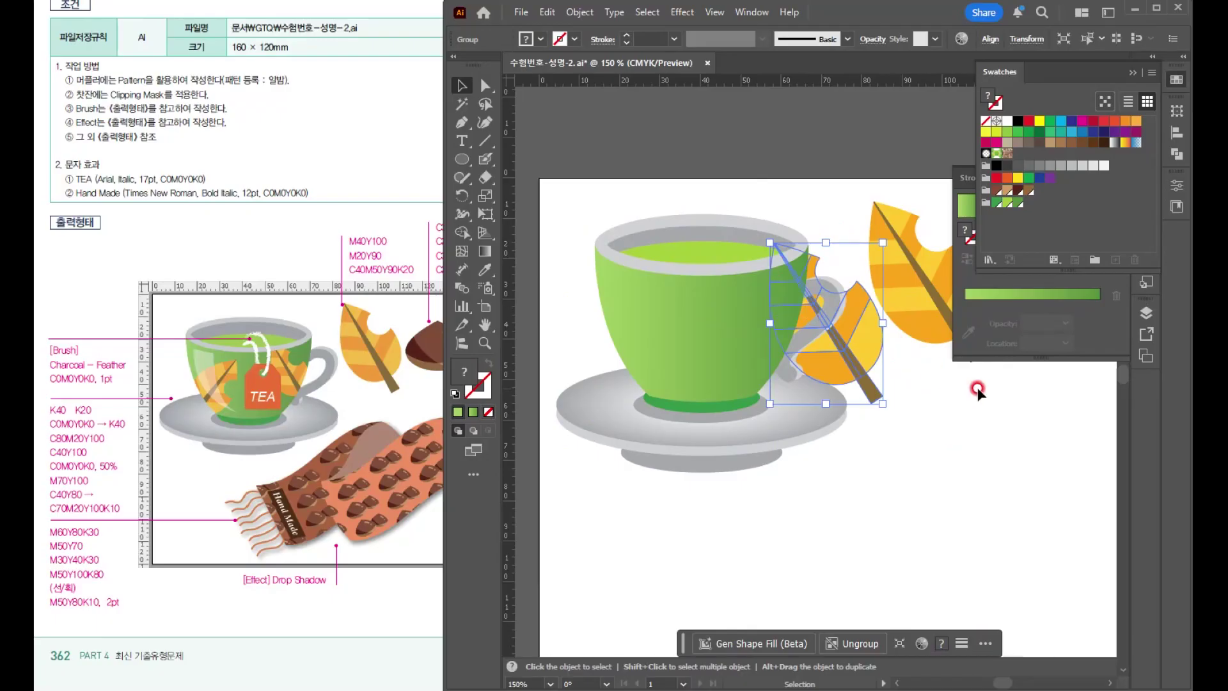
{"action": "key", "text": "ctrl+shift+bracketright"}
{"action": "left_click_drag", "start_coordinate": [770, 243], "coordinate": [791, 283]}
- Duplicate the small leaf onto the cup's left side and rotate it so its stem points down to the left
{"action": "left_click_drag", "start_coordinate": [857, 374], "coordinate": [655, 380]}
{"action": "left_click_drag", "start_coordinate": [688, 286], "coordinate": [690, 359]}
{"action": "mouse_move", "coordinate": [633, 371]}
{"action": "left_mouse_down"}
{"action": "mouse_move", "coordinate": [636, 360]}
{"action": "mouse_move", "coordinate": [635, 373]}
{"action": "left_mouse_up"}
{"action": "left_click_drag", "start_coordinate": [693, 290], "coordinate": [709, 301]}
{"action": "left_click_drag", "start_coordinate": [642, 383], "coordinate": [635, 371]}
{"action": "left_click", "coordinate": [726, 373]}
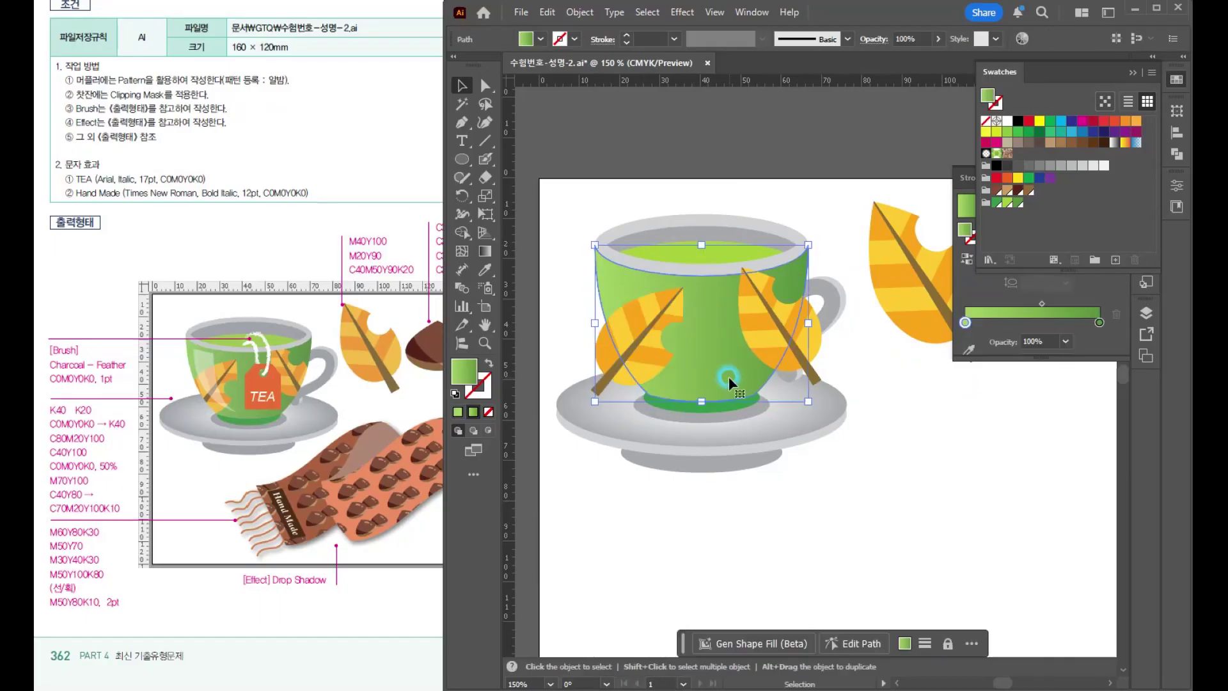
{"action": "left_click_drag", "start_coordinate": [725, 343], "coordinate": [737, 375]}
{"action": "key", "text": "ctrl+z"}
{"action": "left_click_drag", "start_coordinate": [714, 328], "coordinate": [713, 348]}
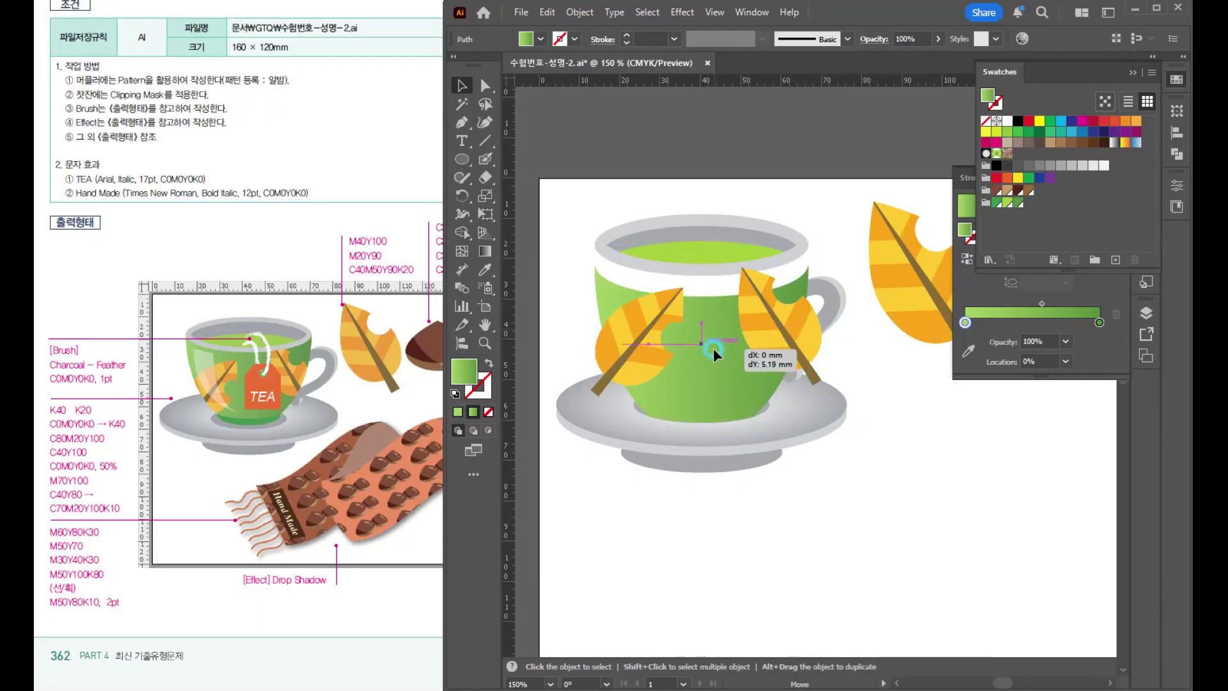
{"action": "key", "text": "ctrl+z"}
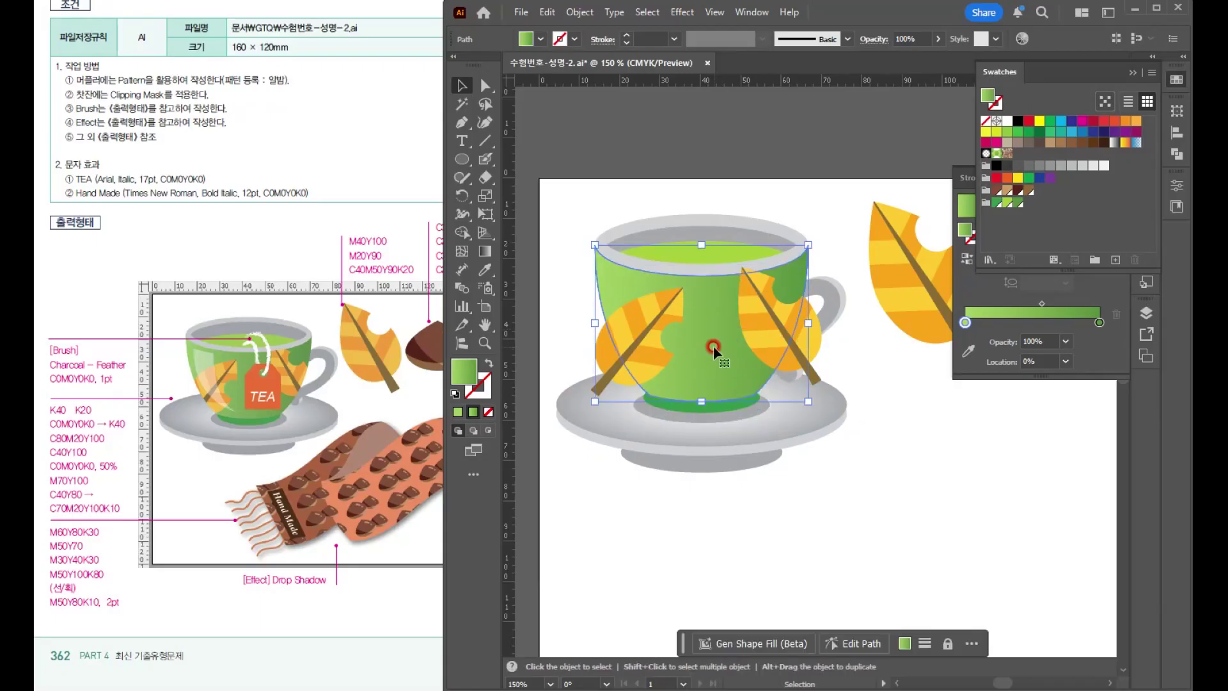
- Bring the green cup body in front of both leaf copies and make a clipping mask from the three objects
{"action": "key", "text": "ctrl+shift+bracketright"}
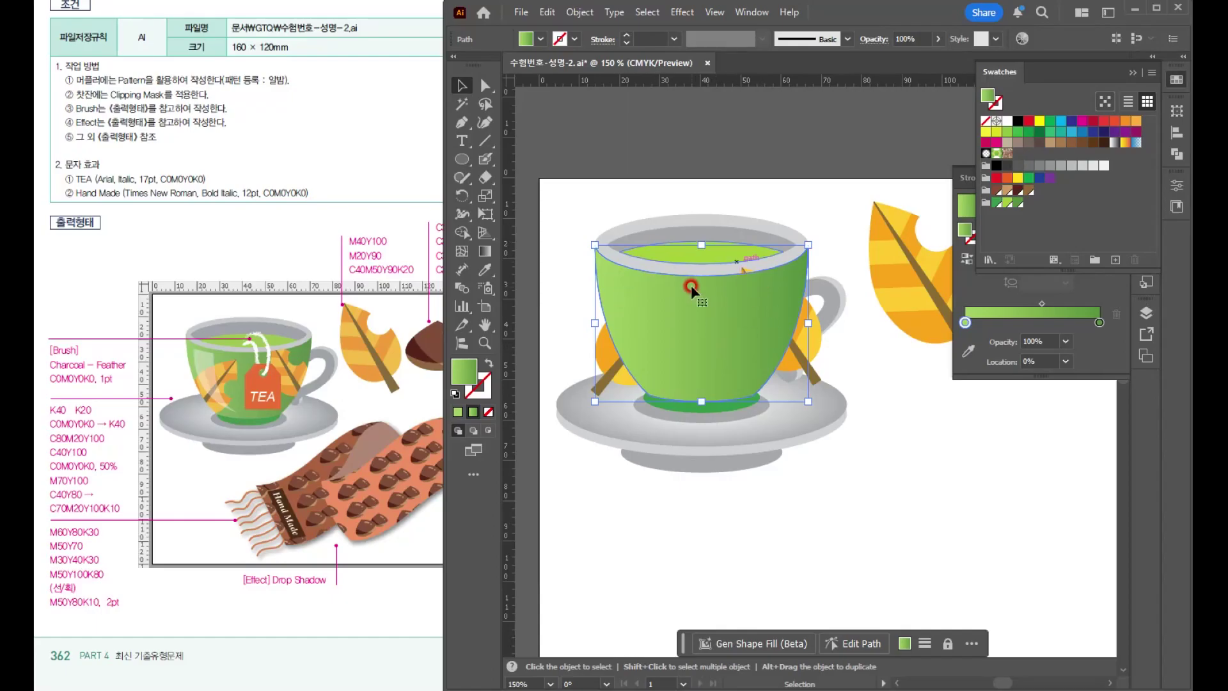
{"action": "left_click", "coordinate": [810, 357], "text": "shift"}
{"action": "left_click", "coordinate": [605, 349], "text": "shift"}
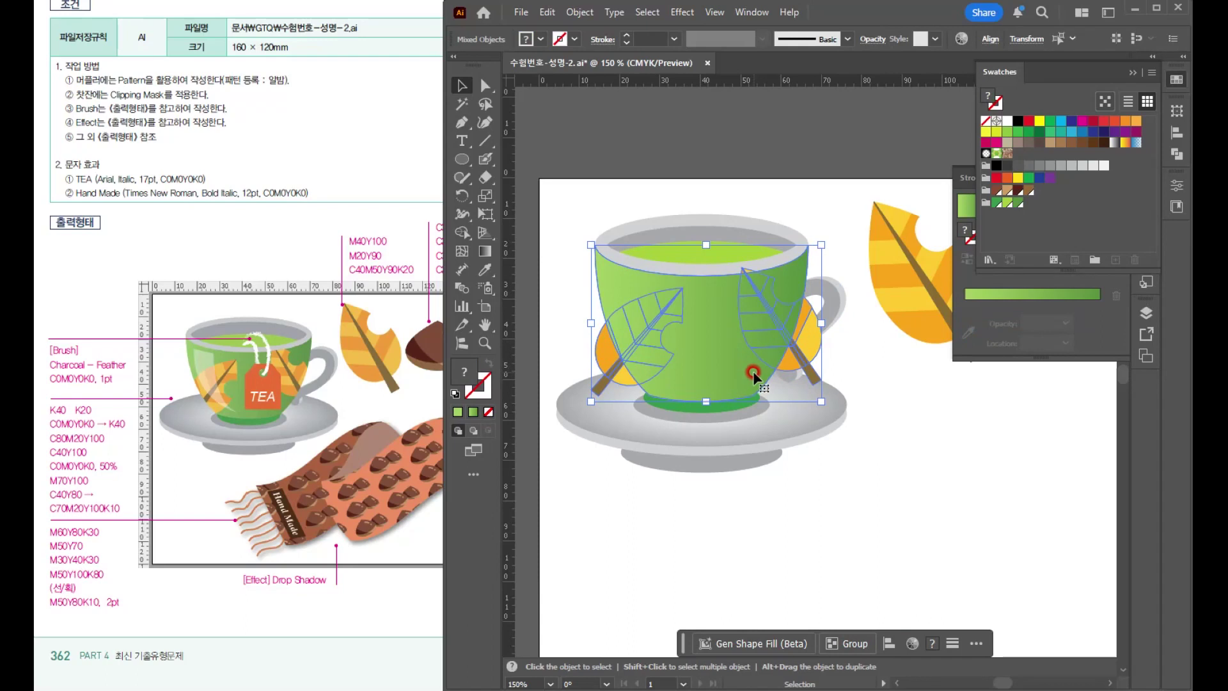
{"action": "right_click", "coordinate": [690, 320]}
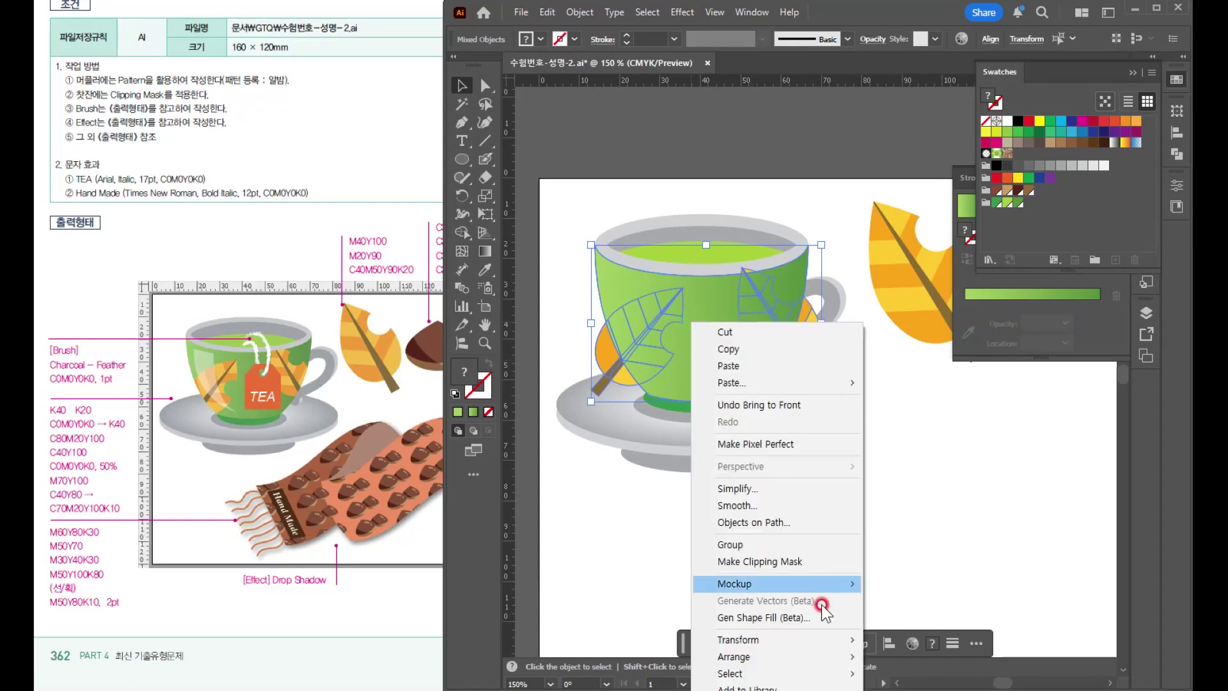
{"action": "left_click", "coordinate": [770, 562]}
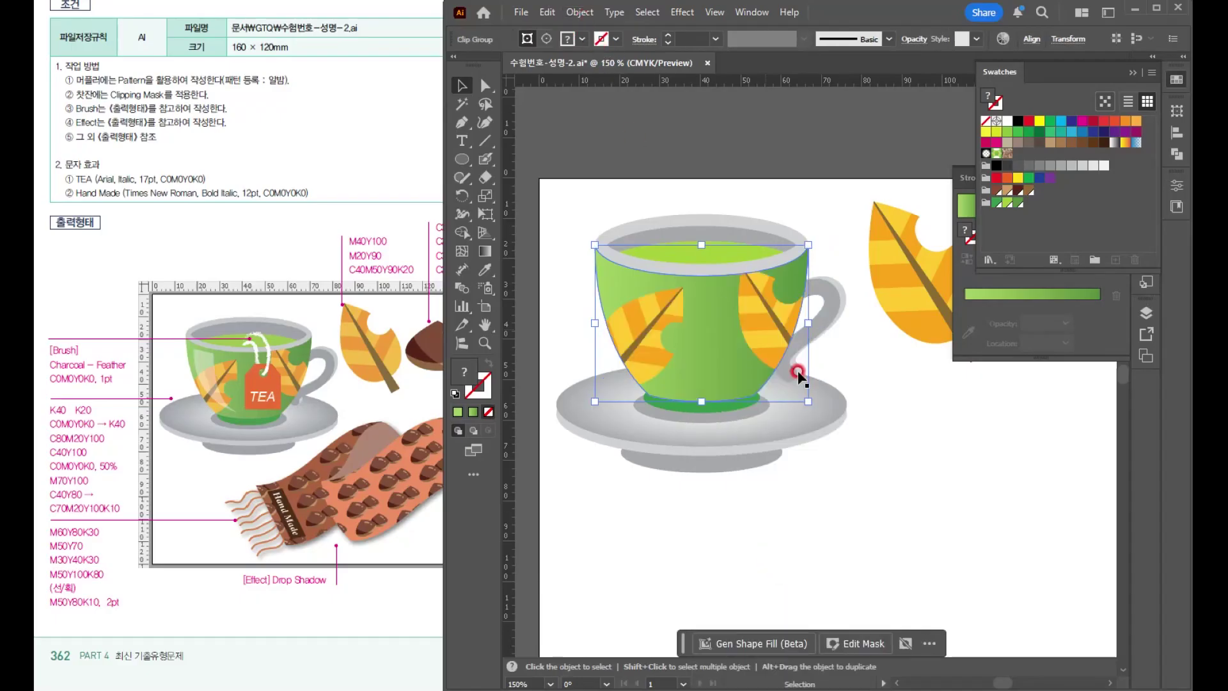
{"action": "left_click", "coordinate": [780, 492]}
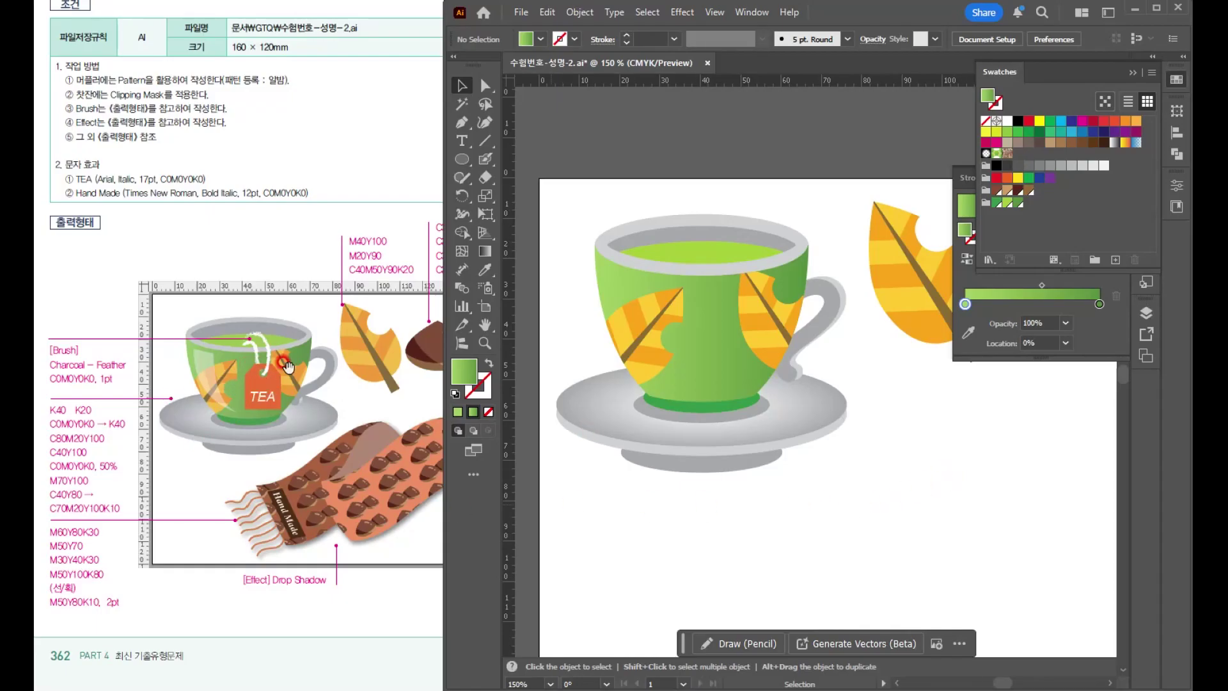
- Draw a tall rectangle below the saucer with the default white fill and black stroke
{"action": "left_click", "coordinate": [462, 160]}
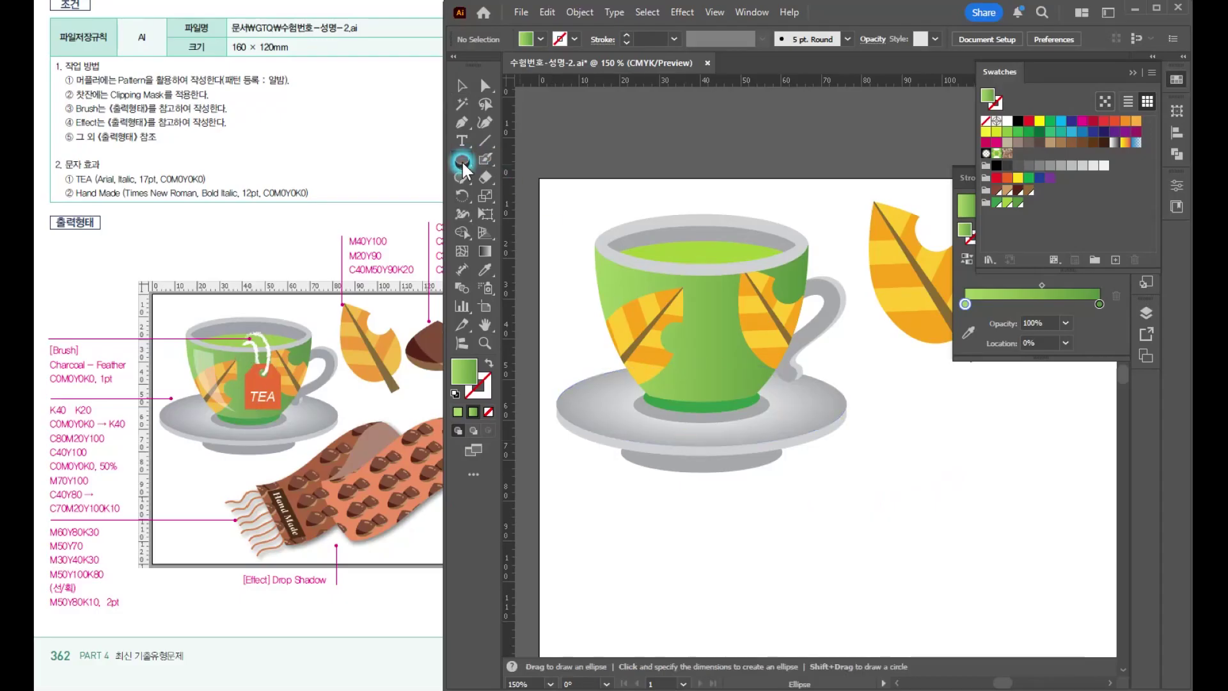
{"action": "left_click_drag", "start_coordinate": [482, 167], "coordinate": [514, 155]}
{"action": "key", "text": "space"}
{"action": "left_click_drag", "start_coordinate": [663, 537], "coordinate": [668, 296]}
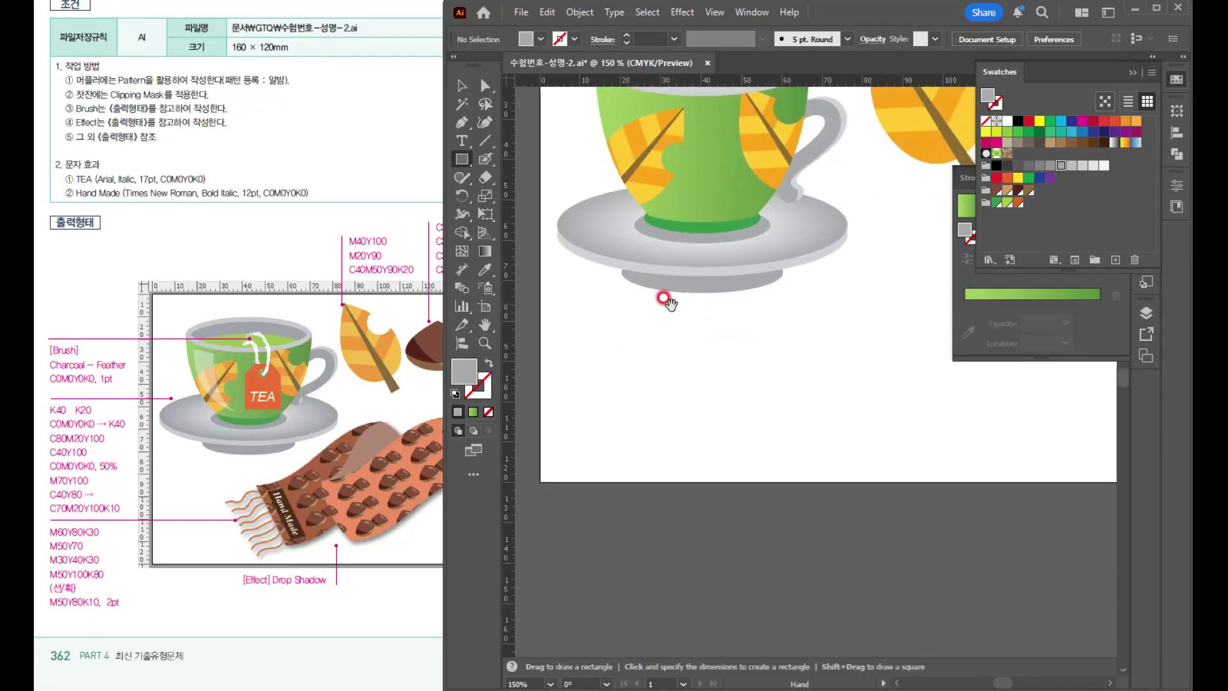
{"action": "left_click_drag", "start_coordinate": [654, 347], "coordinate": [729, 477]}
{"action": "key", "text": "d"}
{"action": "scroll", "coordinate": [687, 363], "scroll_direction": "up", "scroll_amount": 2}
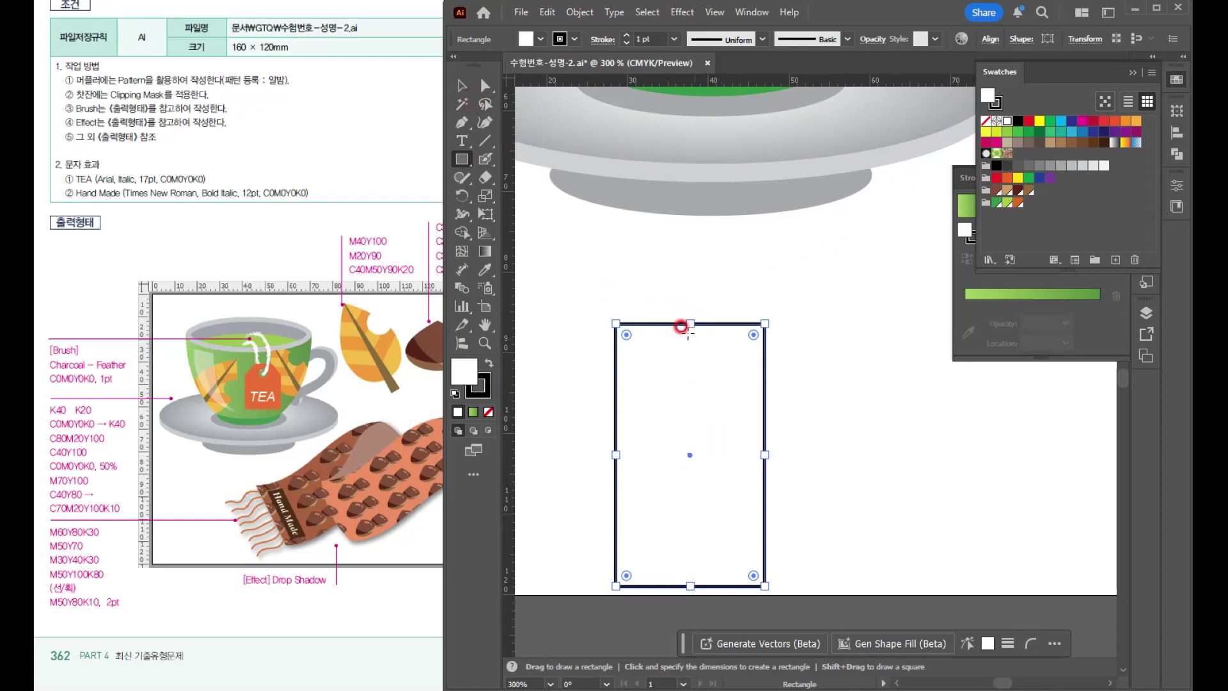
- Add two anchor points on the rectangle's top edge and raise them to form a tag shape with sloped shoulders
{"action": "left_click", "coordinate": [463, 124]}
{"action": "left_click_drag", "start_coordinate": [465, 125], "coordinate": [512, 148]}
{"action": "scroll", "coordinate": [749, 361], "scroll_direction": "up", "scroll_amount": 2}
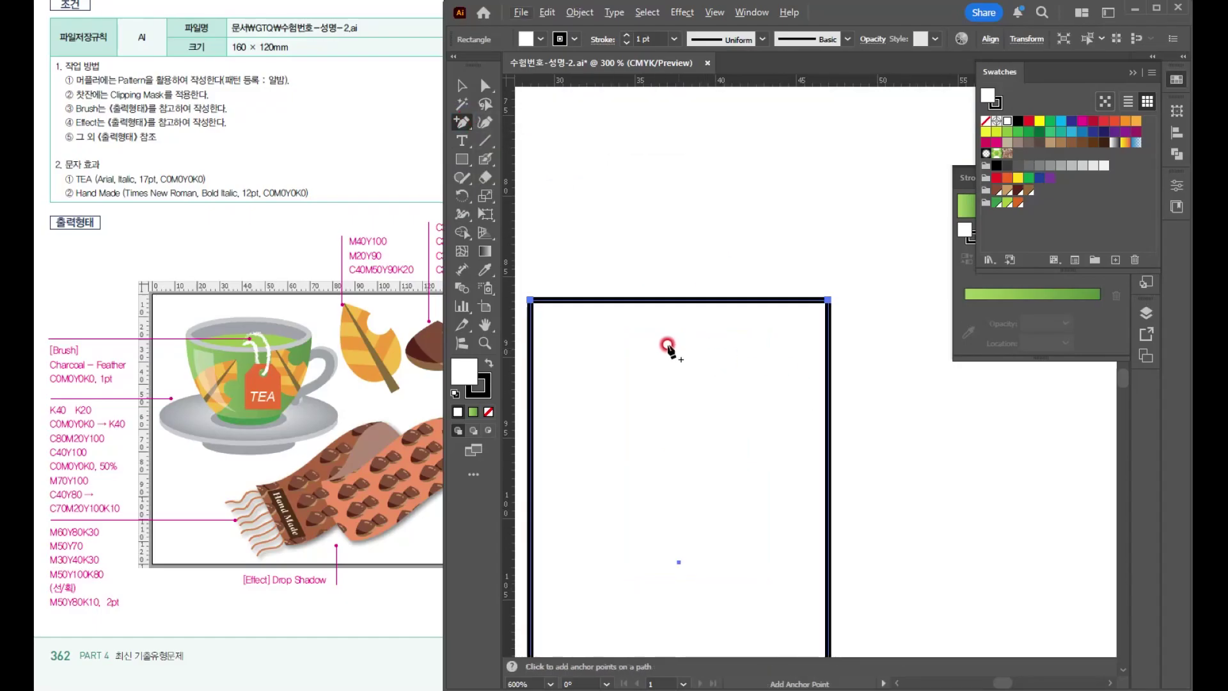
{"action": "left_click", "coordinate": [613, 298]}
{"action": "left_click", "coordinate": [741, 299]}
{"action": "left_click", "coordinate": [485, 85]}
{"action": "left_click_drag", "start_coordinate": [580, 253], "coordinate": [743, 208]}
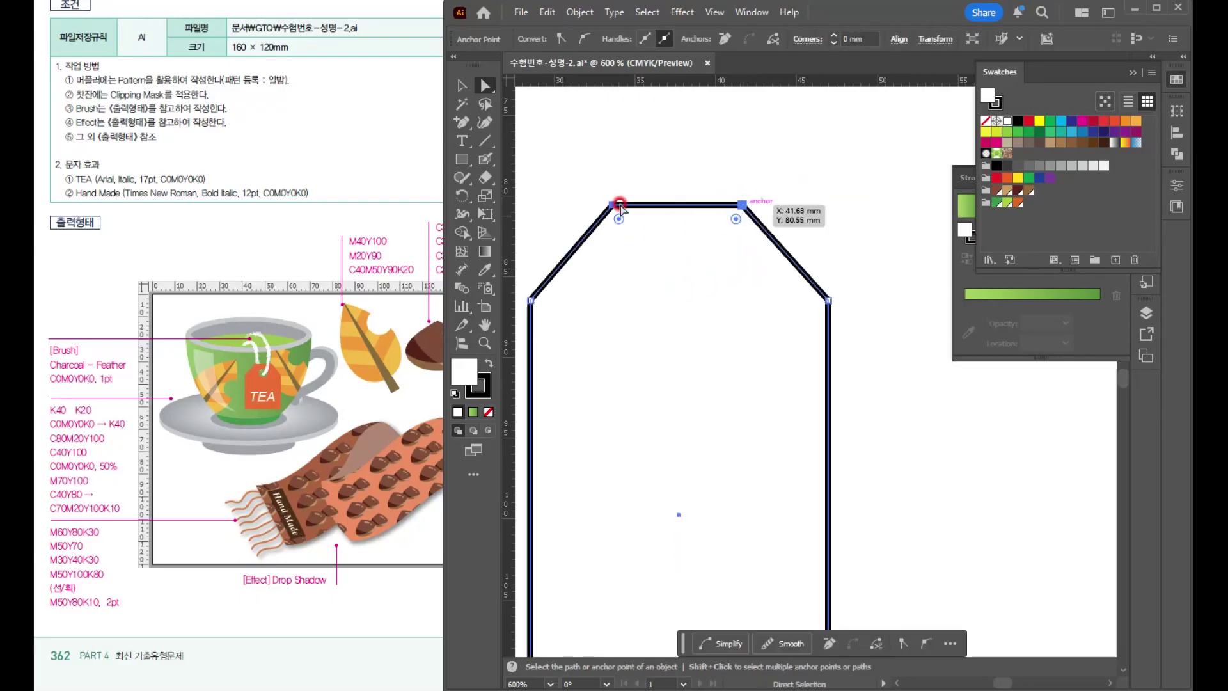
- Draw a small circle centred horizontally near the tag's top edge
{"action": "left_click", "coordinate": [460, 159]}
{"action": "left_click_drag", "start_coordinate": [460, 170], "coordinate": [530, 196]}
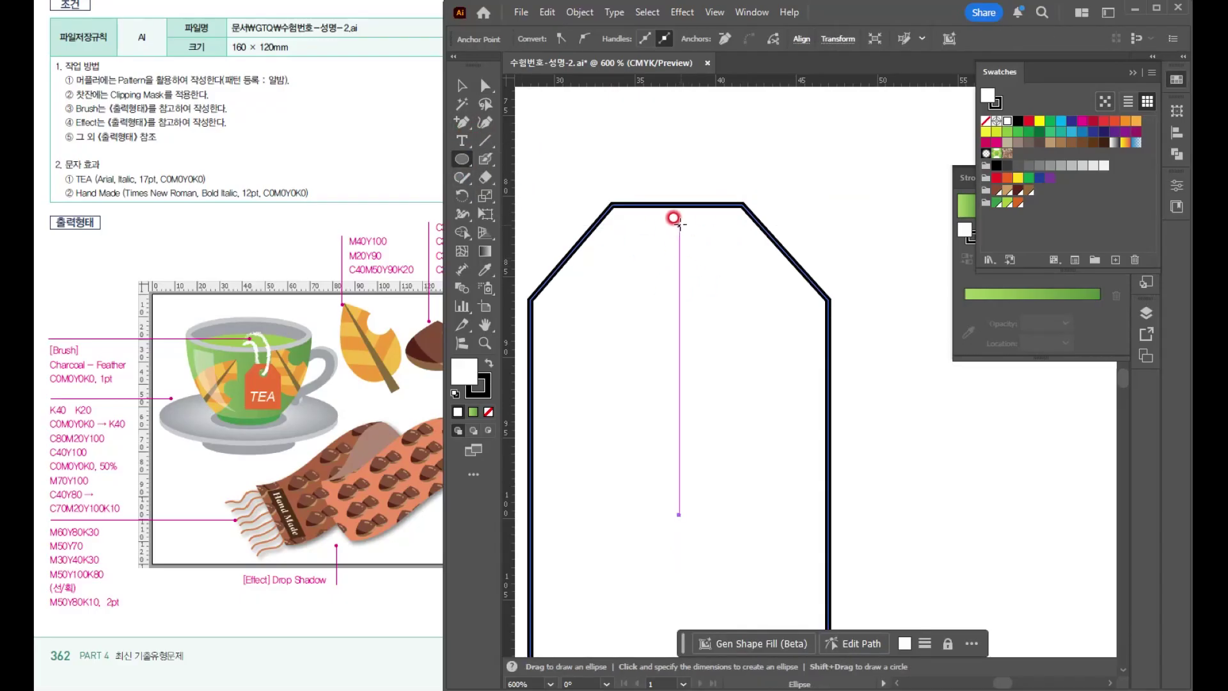
{"action": "left_click_drag", "start_coordinate": [679, 261], "coordinate": [706, 284]}
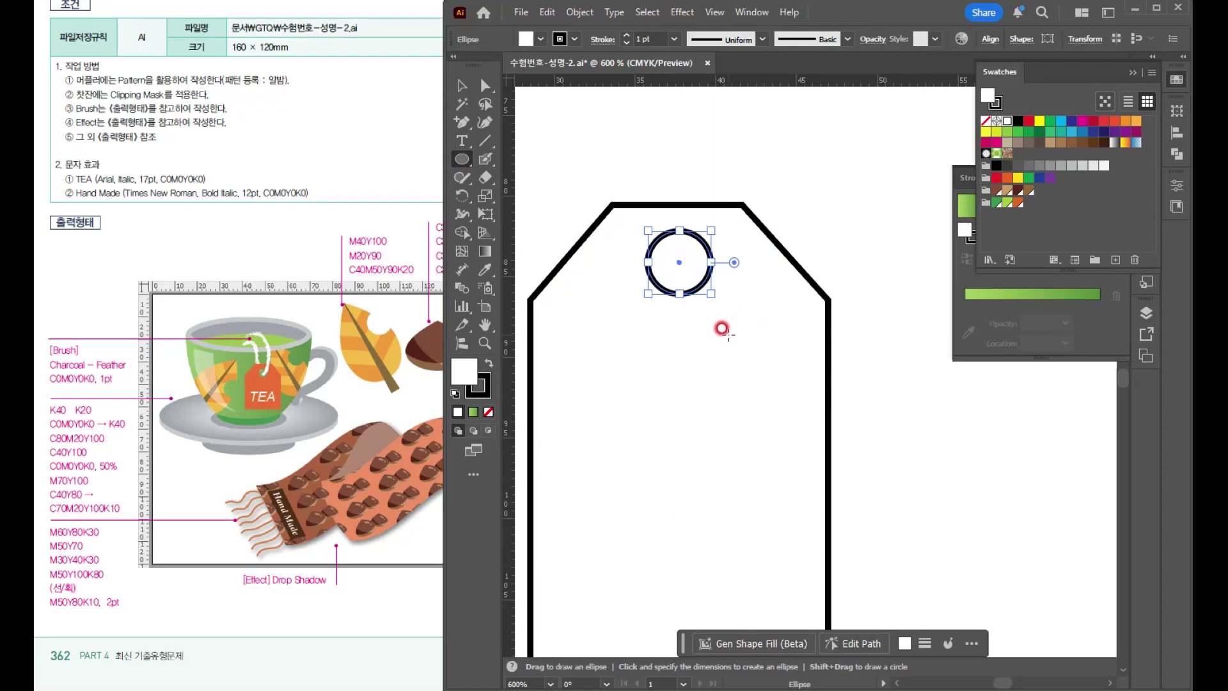
- Punch the circle out of the tag with Minus Front and move the tag slightly upward
{"action": "left_click", "coordinate": [462, 84]}
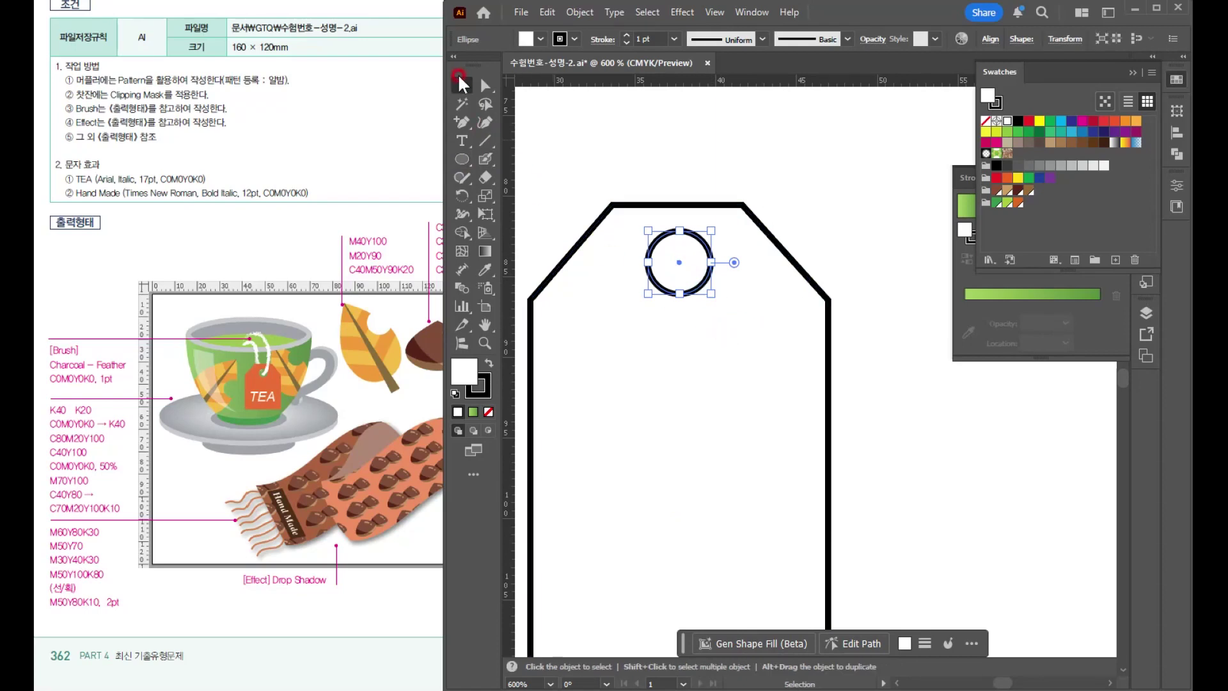
{"action": "left_click", "coordinate": [589, 169]}
{"action": "left_click_drag", "start_coordinate": [669, 240], "coordinate": [760, 354]}
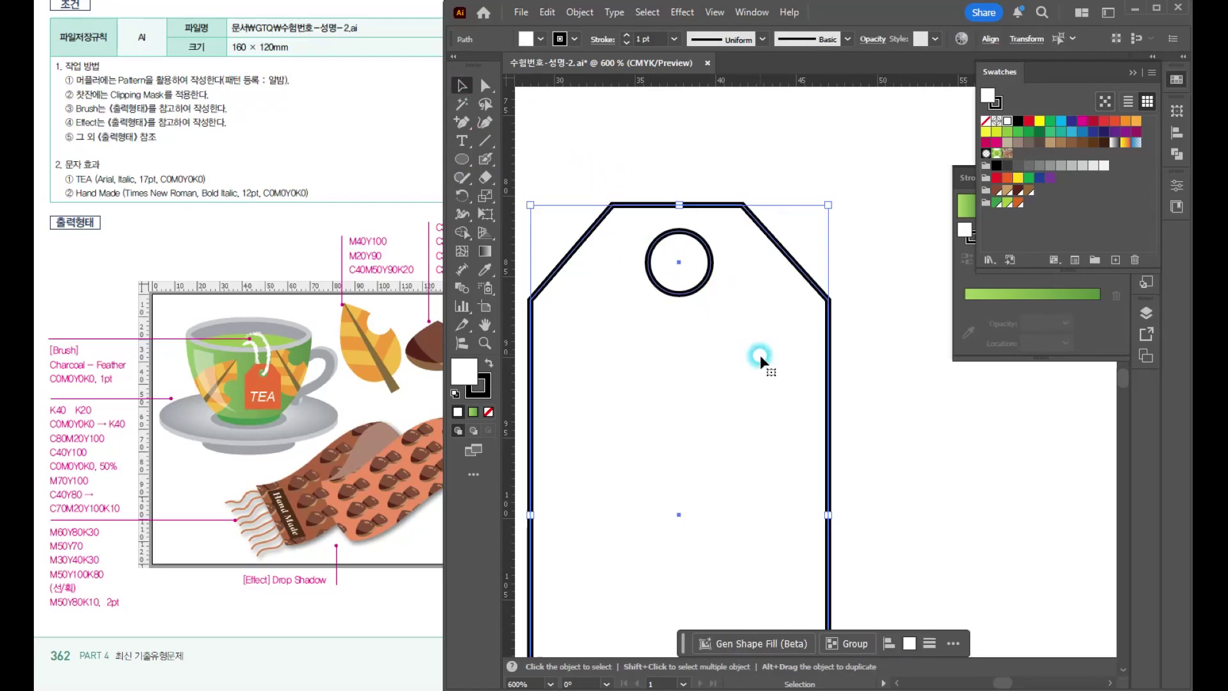
{"action": "scroll", "coordinate": [743, 356], "scroll_direction": "down", "scroll_amount": 3}
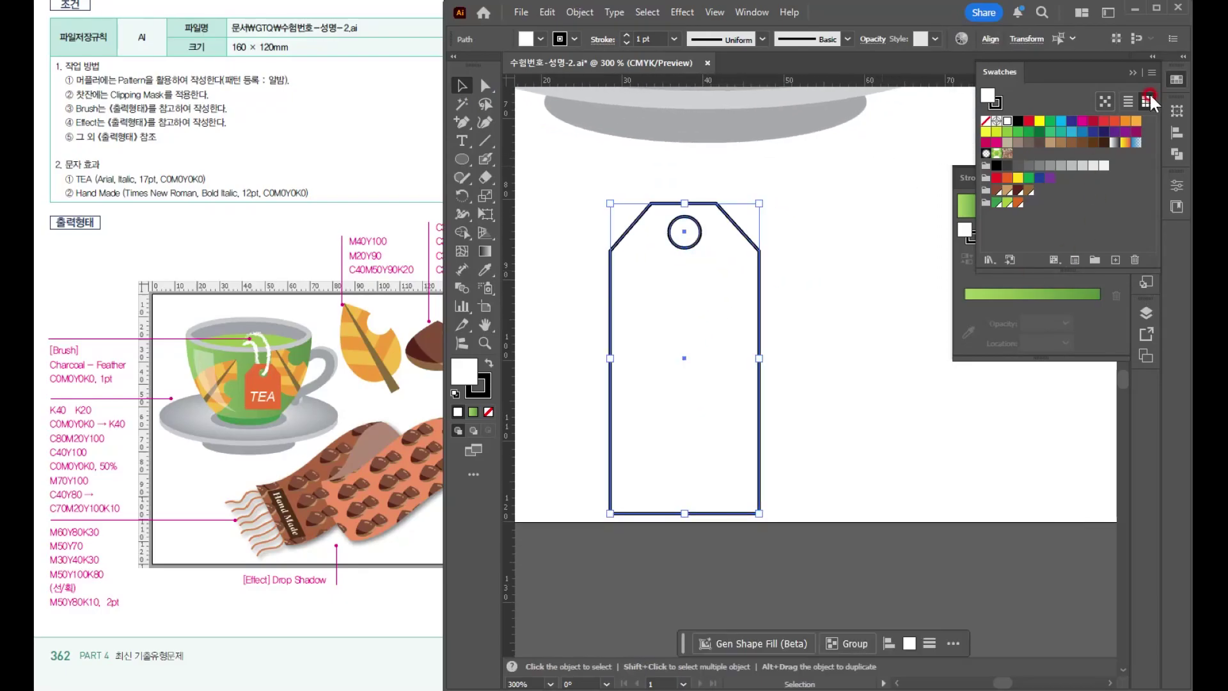
{"action": "left_click", "coordinate": [1175, 157]}
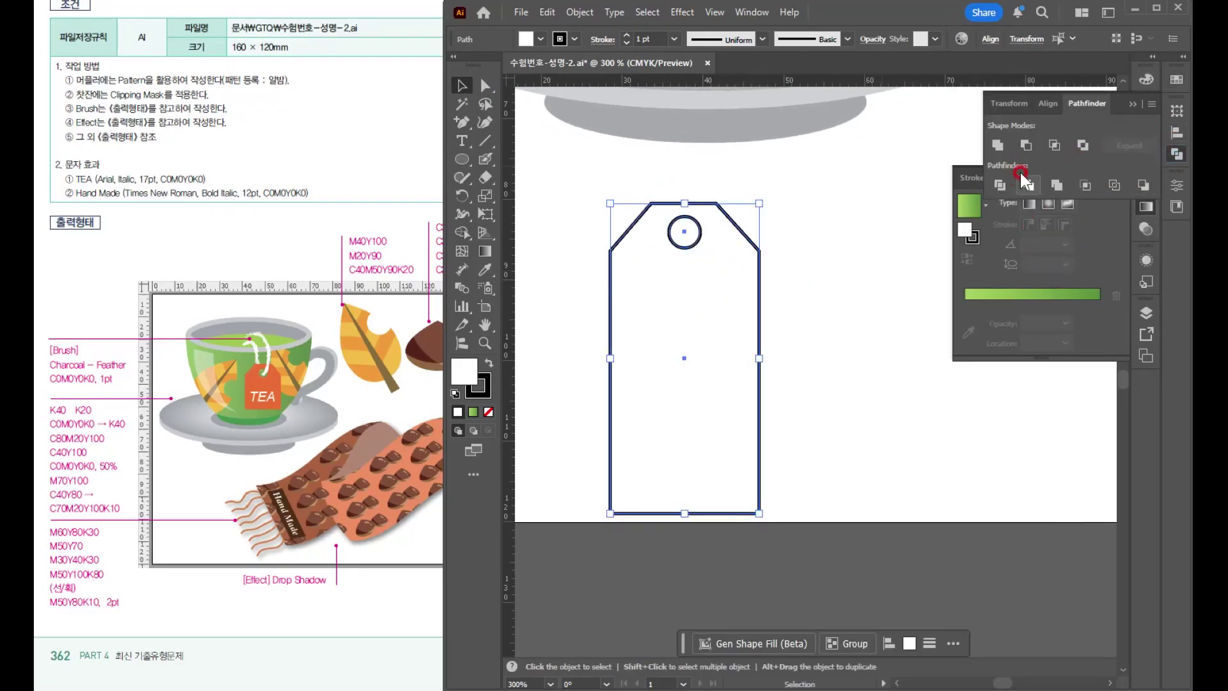
{"action": "left_click", "coordinate": [1027, 144]}
{"action": "left_click", "coordinate": [811, 368]}
{"action": "left_click_drag", "start_coordinate": [718, 265], "coordinate": [725, 235]}
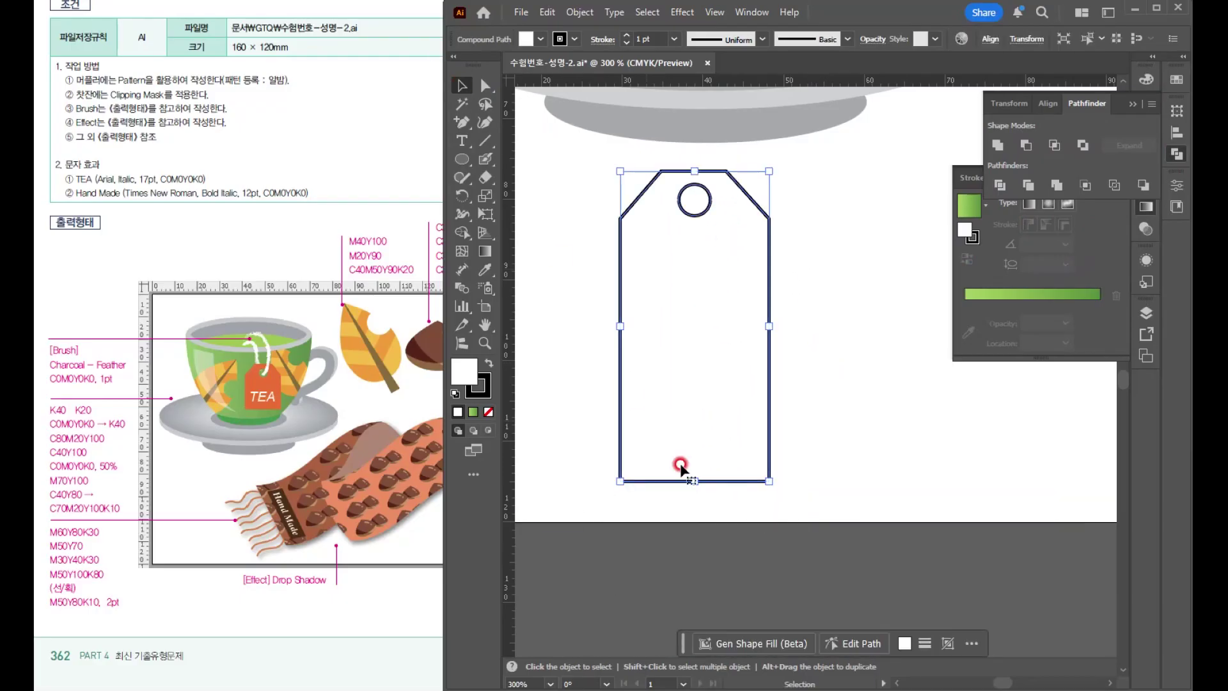
- Shorten the tag by raising its two bottom anchor points
{"action": "left_click", "coordinate": [481, 86]}
{"action": "left_click_drag", "start_coordinate": [582, 426], "coordinate": [776, 352]}
{"action": "scroll", "coordinate": [863, 318], "scroll_direction": "up", "scroll_amount": 2}
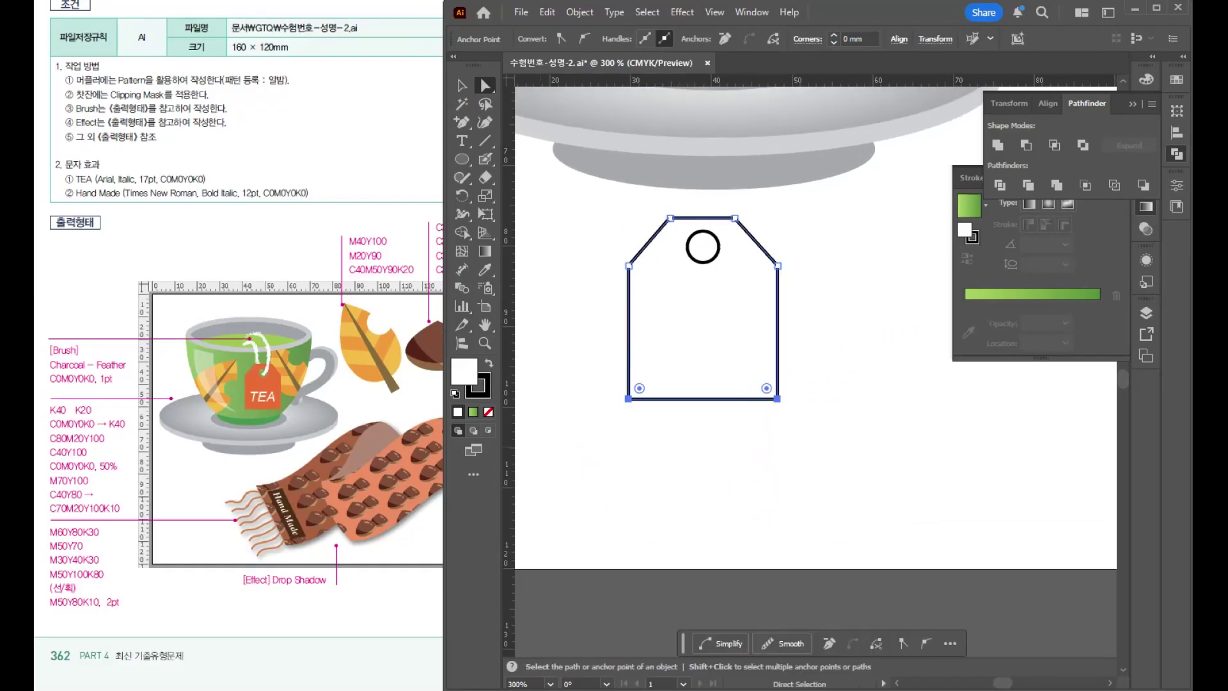
{"action": "left_click", "coordinate": [461, 85]}
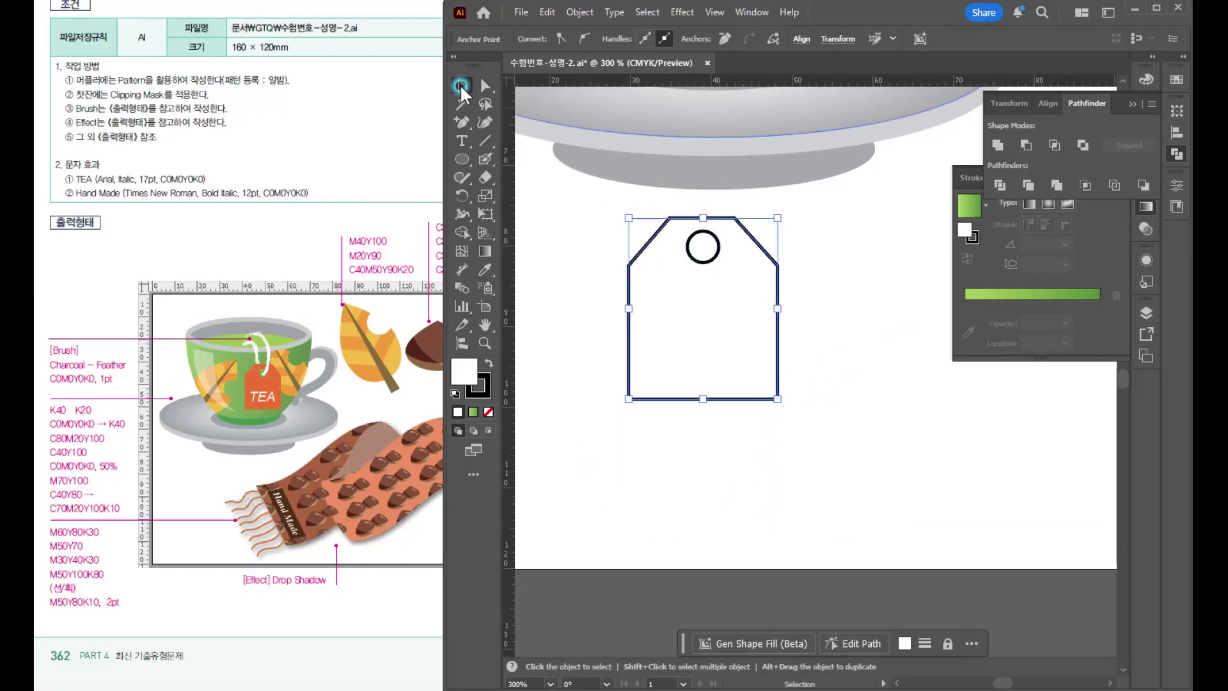
- Fill the tag with the saved orange swatch and remove its stroke
{"action": "left_click", "coordinate": [749, 310]}
{"action": "left_click", "coordinate": [1144, 78]}
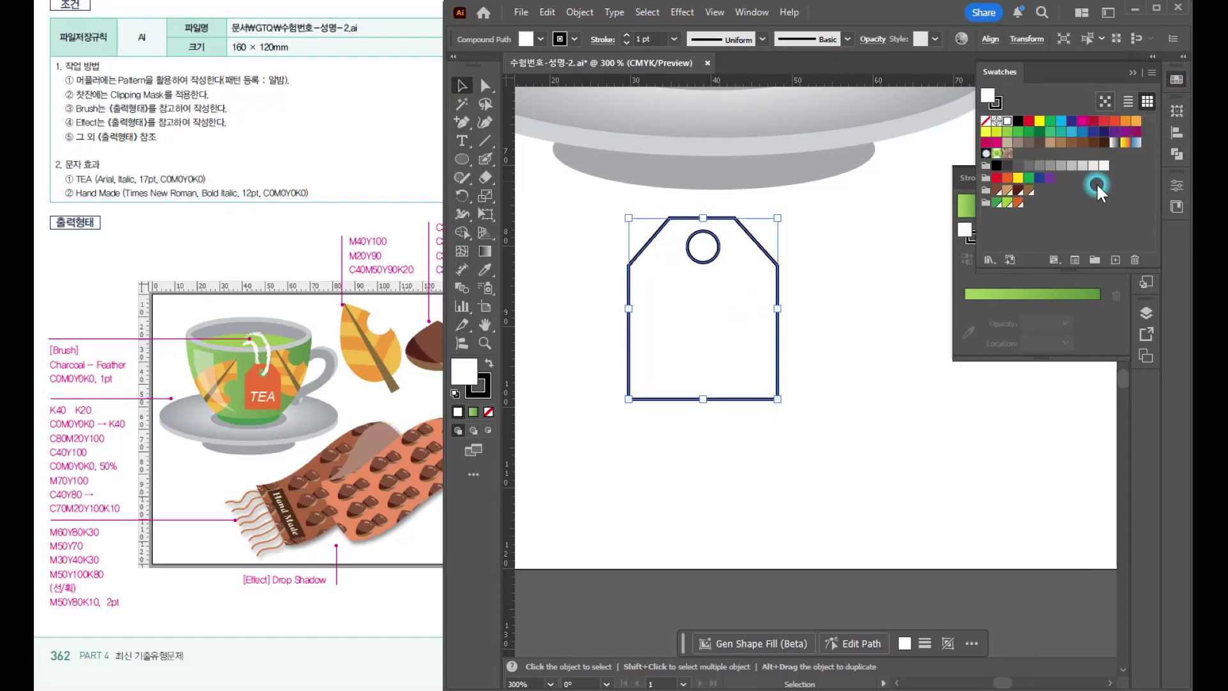
{"action": "left_click", "coordinate": [1022, 201]}
{"action": "left_click", "coordinate": [1001, 100]}
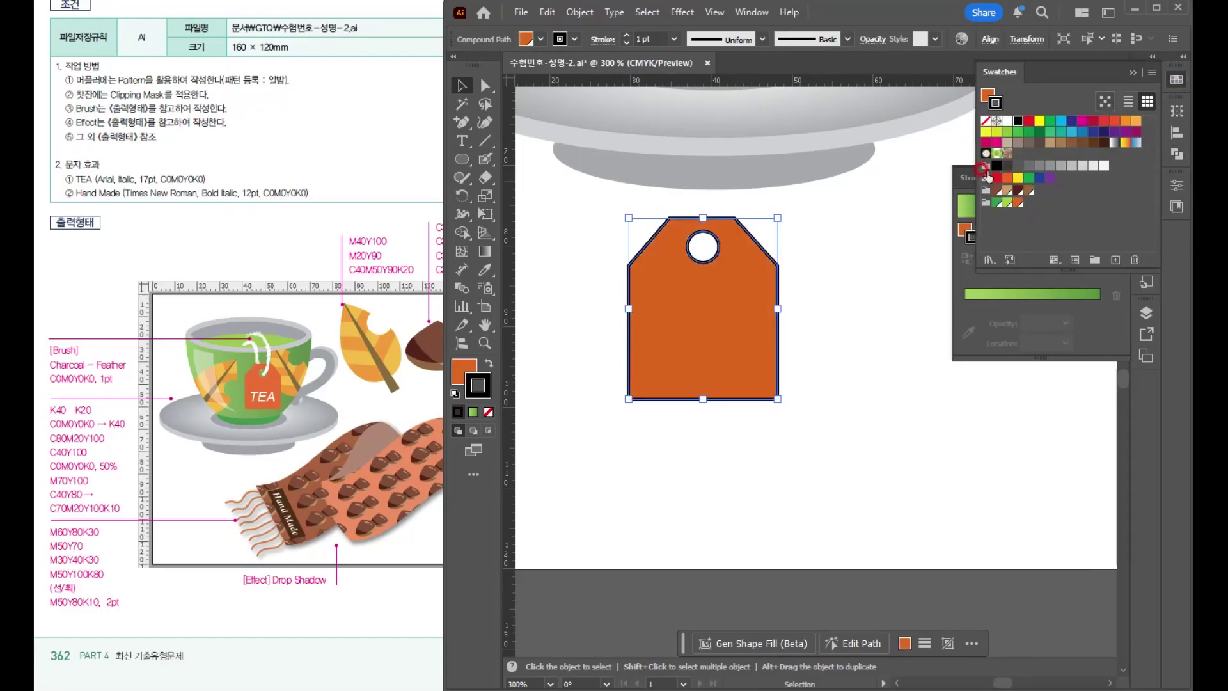
{"action": "left_click", "coordinate": [985, 121]}
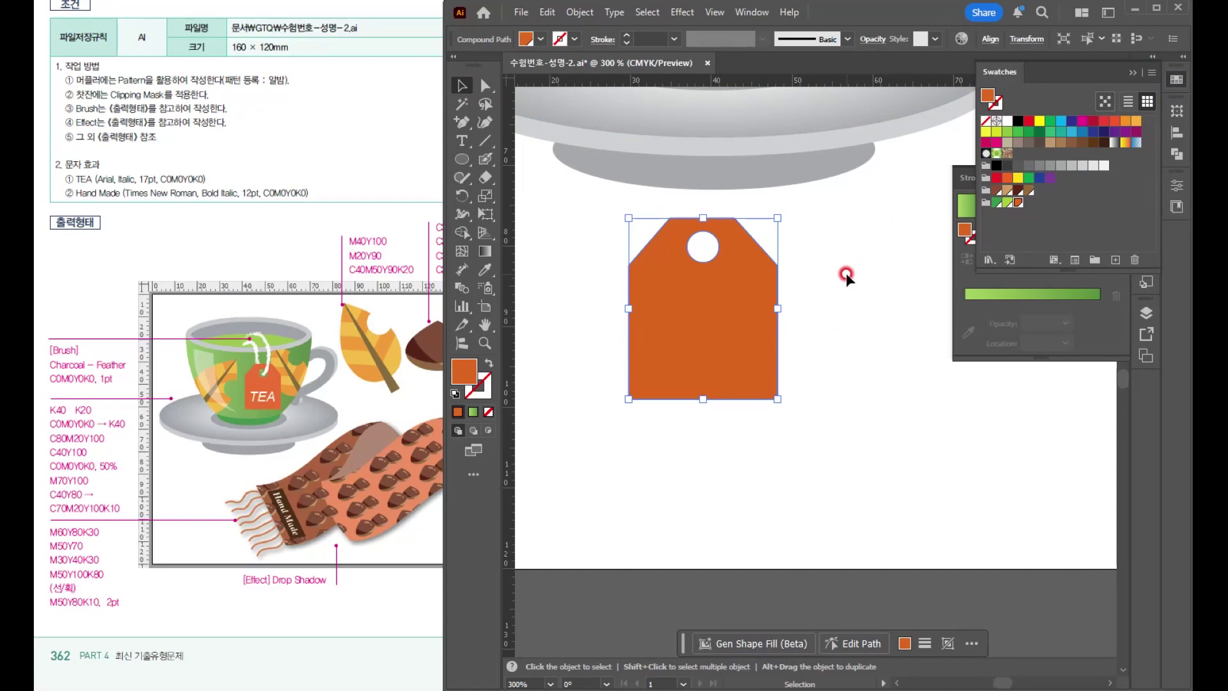
- Move the orange tag onto the front of the cup, between the two leaves and just below the rim
{"action": "key", "text": "ctrl+1"}
{"action": "left_click_drag", "start_coordinate": [704, 472], "coordinate": [729, 342]}
{"action": "scroll", "coordinate": [720, 346], "scroll_direction": "up", "scroll_amount": 5}
{"action": "left_click_drag", "start_coordinate": [917, 500], "coordinate": [894, 486]}
{"action": "scroll", "coordinate": [905, 470], "scroll_direction": "down", "scroll_amount": 1}
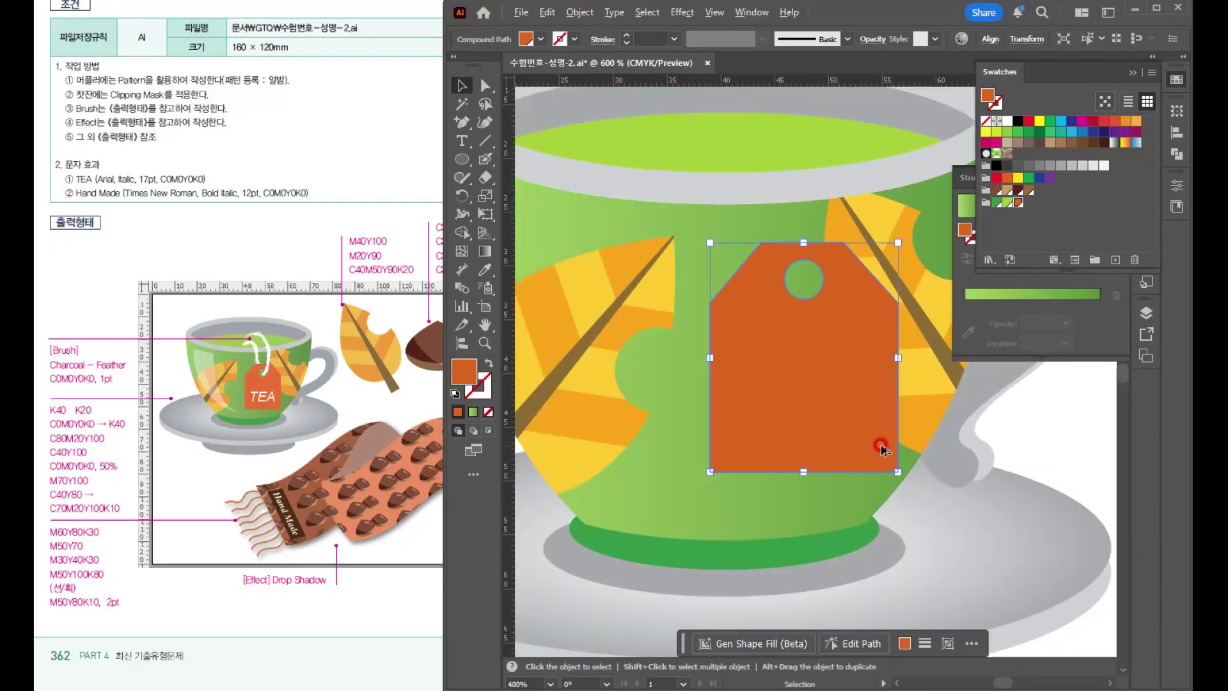
{"action": "scroll", "coordinate": [850, 382], "scroll_direction": "down", "scroll_amount": 1}
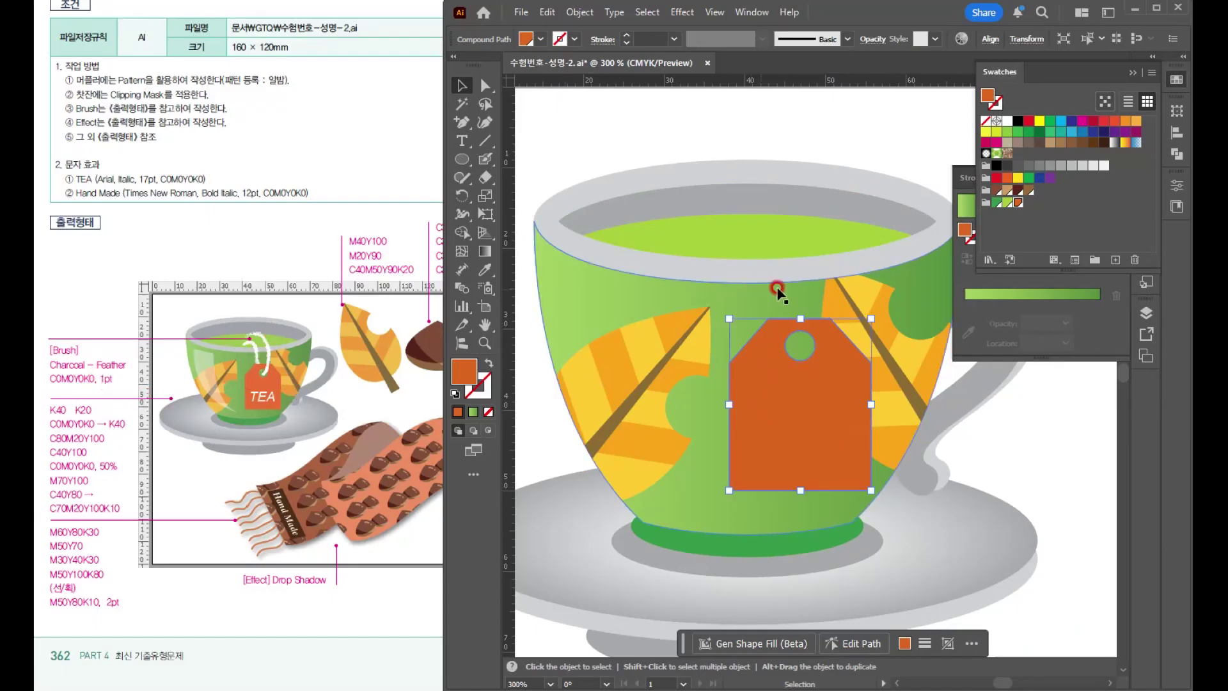
{"action": "scroll", "coordinate": [860, 329], "scroll_direction": "up", "scroll_amount": 1}
{"action": "left_click_drag", "start_coordinate": [771, 367], "coordinate": [730, 378]}
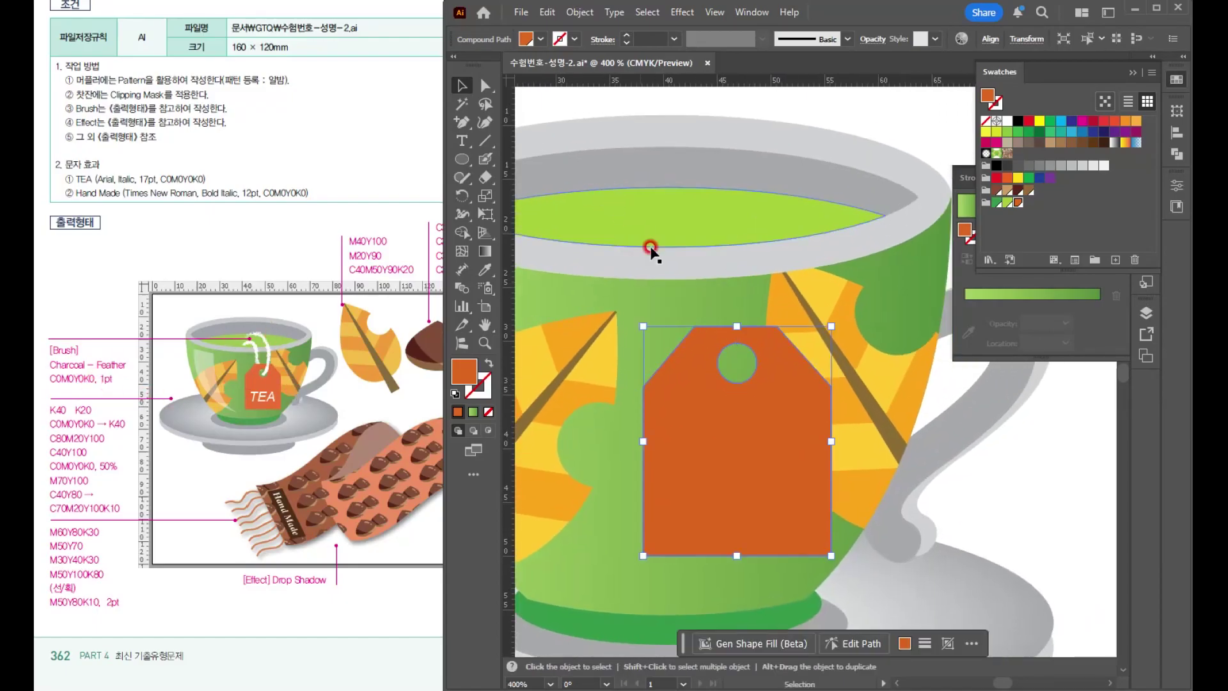
- Draw two curved freehand string paths with the Pencil tool, from the tea surface to the tag's top edge and hole
{"action": "left_click_drag", "start_coordinate": [459, 176], "coordinate": [507, 182]}
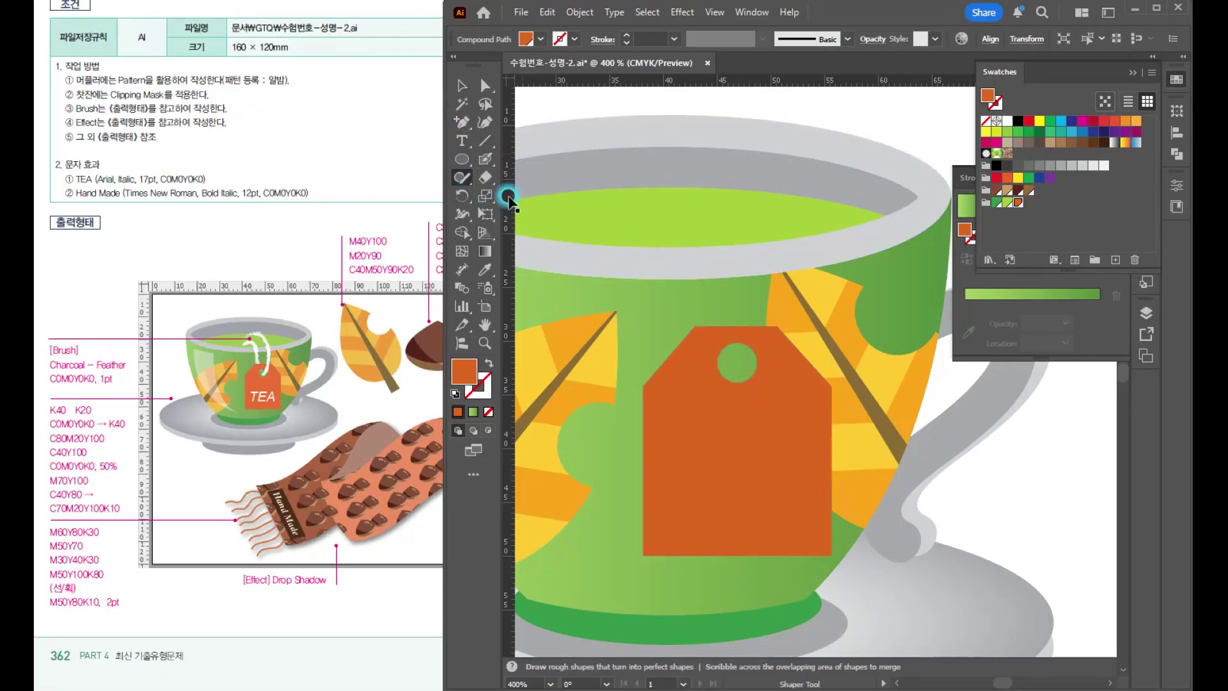
{"action": "left_click", "coordinate": [508, 197]}
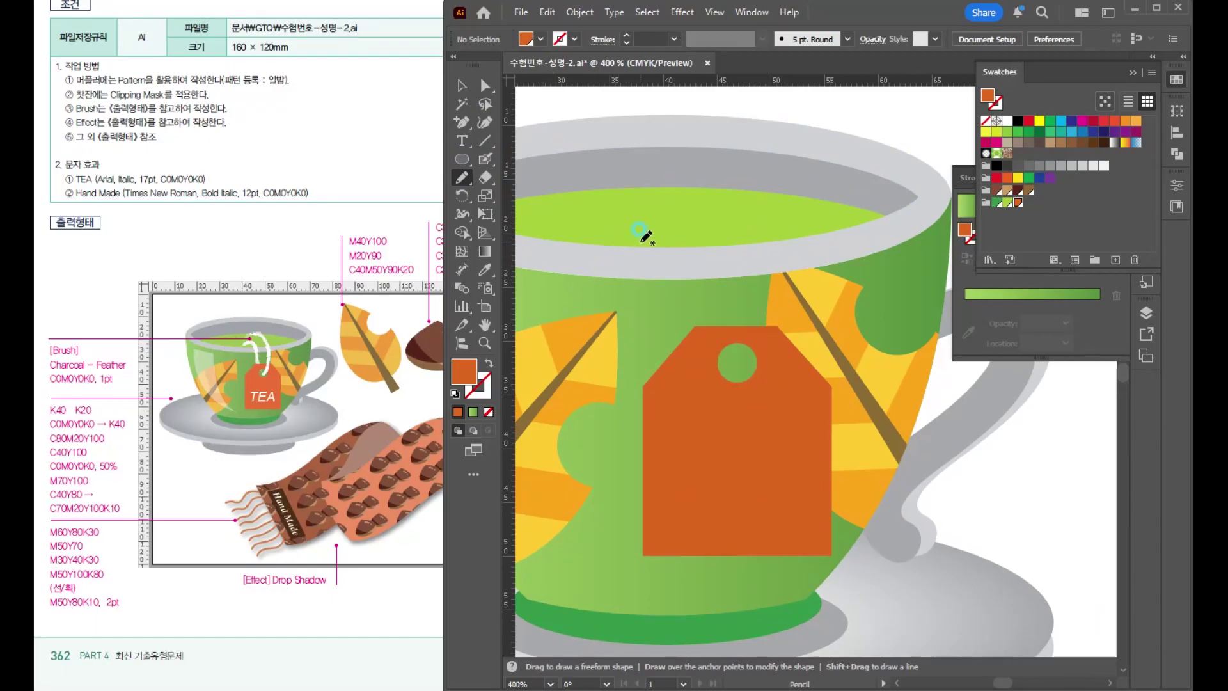
{"action": "left_click_drag", "start_coordinate": [697, 281], "coordinate": [713, 326]}
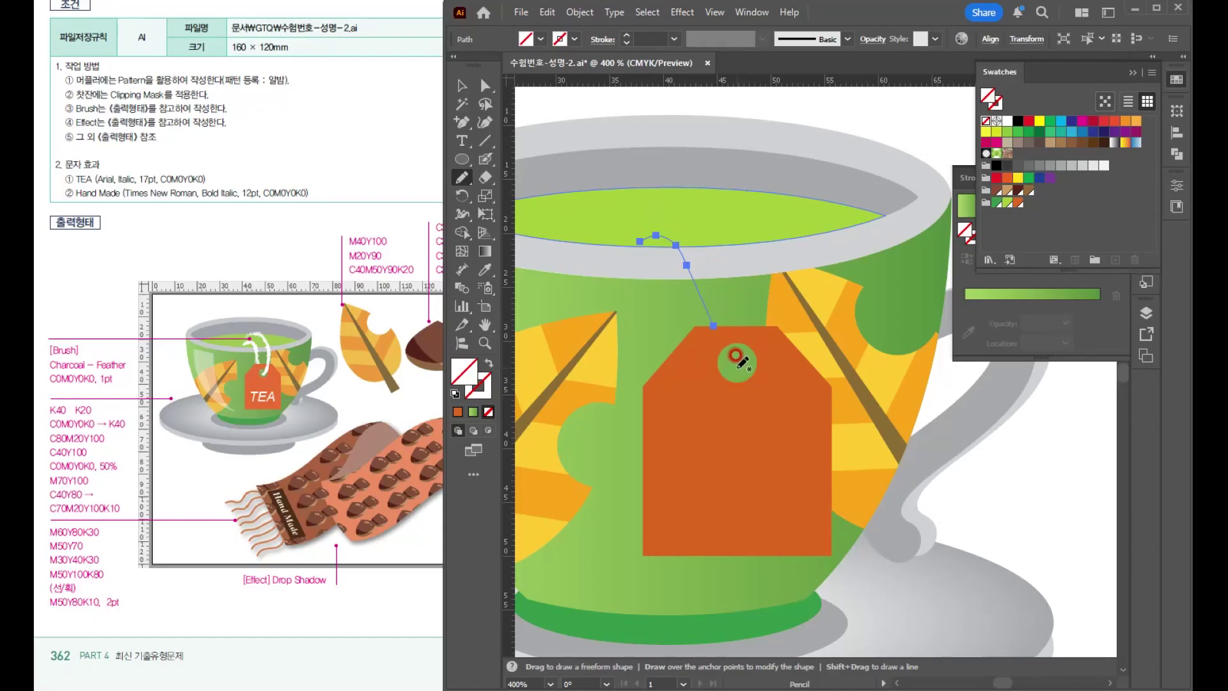
{"action": "left_click_drag", "start_coordinate": [738, 366], "coordinate": [766, 305]}
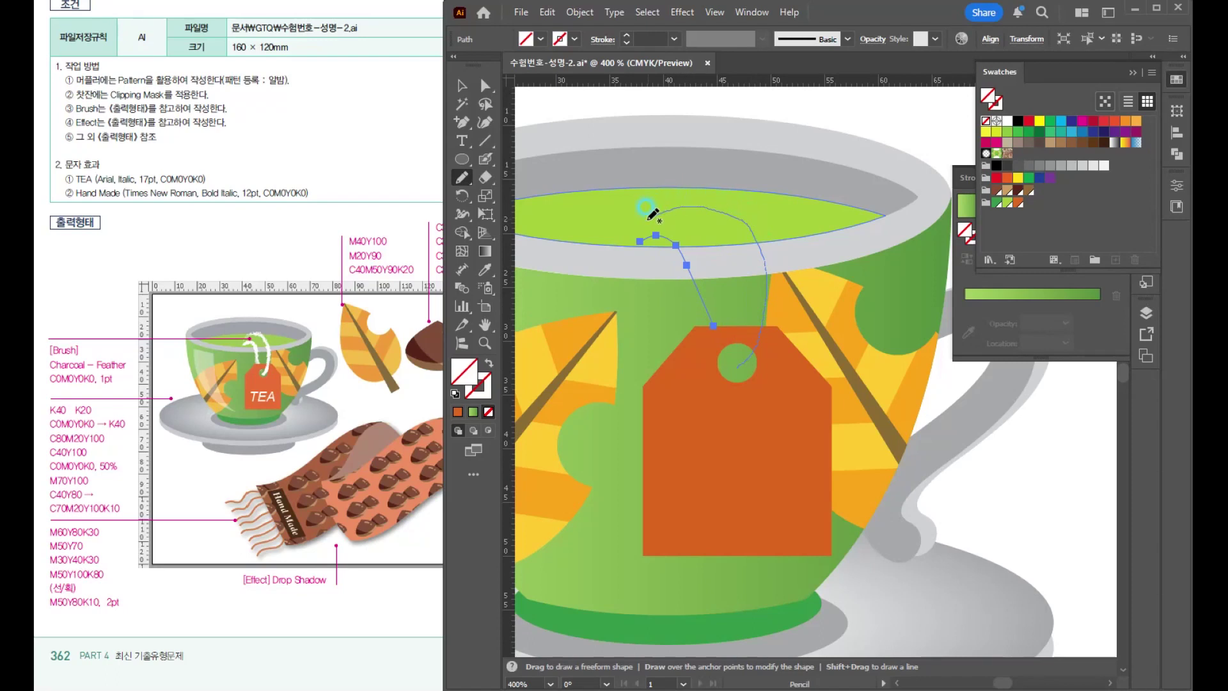
- Apply the Charcoal - Feather brush from the Artistic_ChalkCharcoalPencil library to both string paths
{"action": "left_click", "coordinate": [461, 85]}
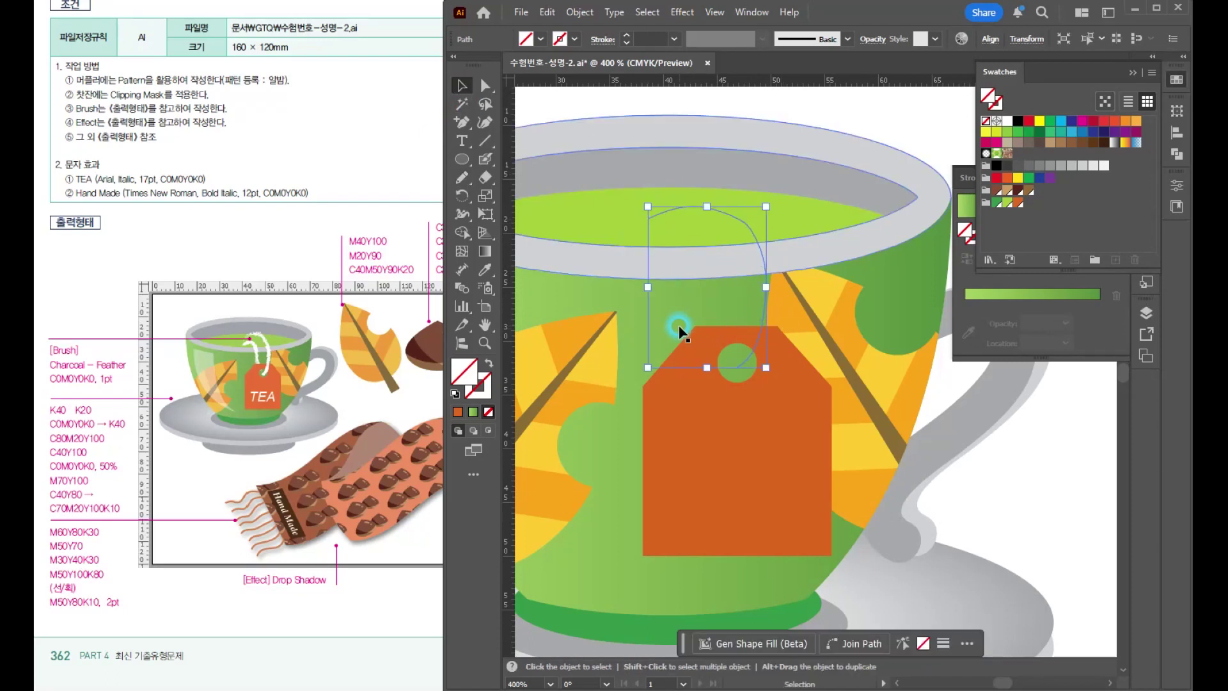
{"action": "left_click", "coordinate": [684, 286]}
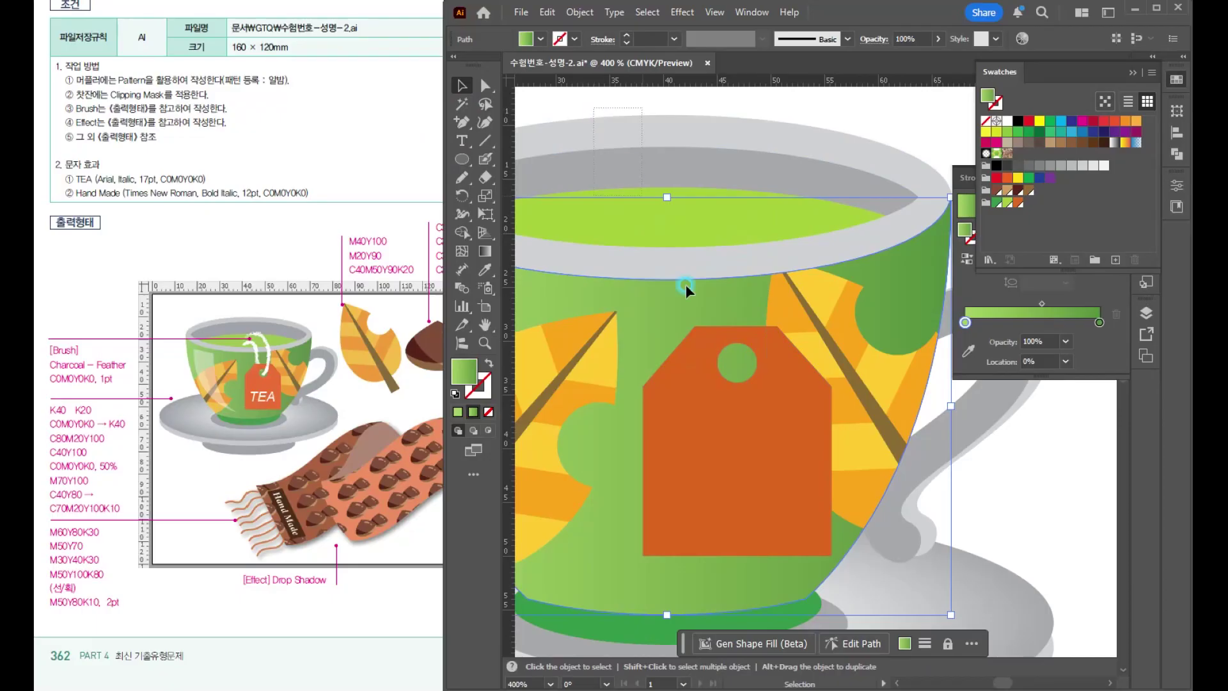
{"action": "left_click_drag", "start_coordinate": [686, 285], "coordinate": [767, 382]}
{"action": "left_click", "coordinate": [836, 95]}
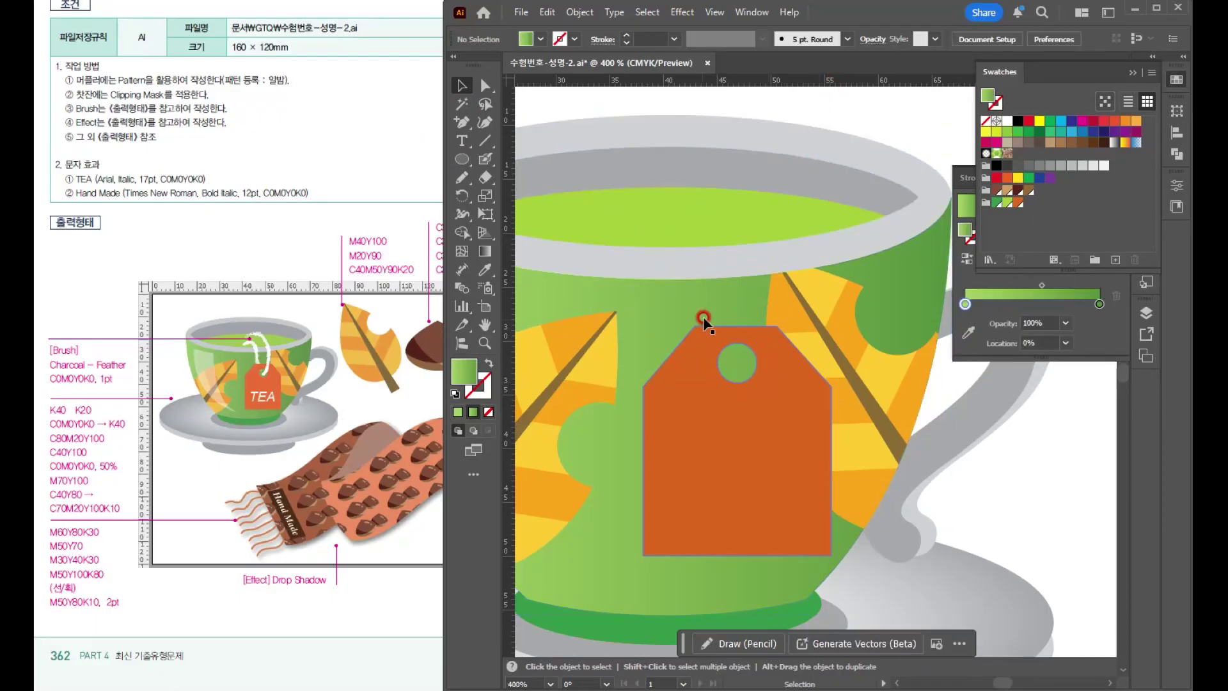
{"action": "left_click", "coordinate": [696, 284]}
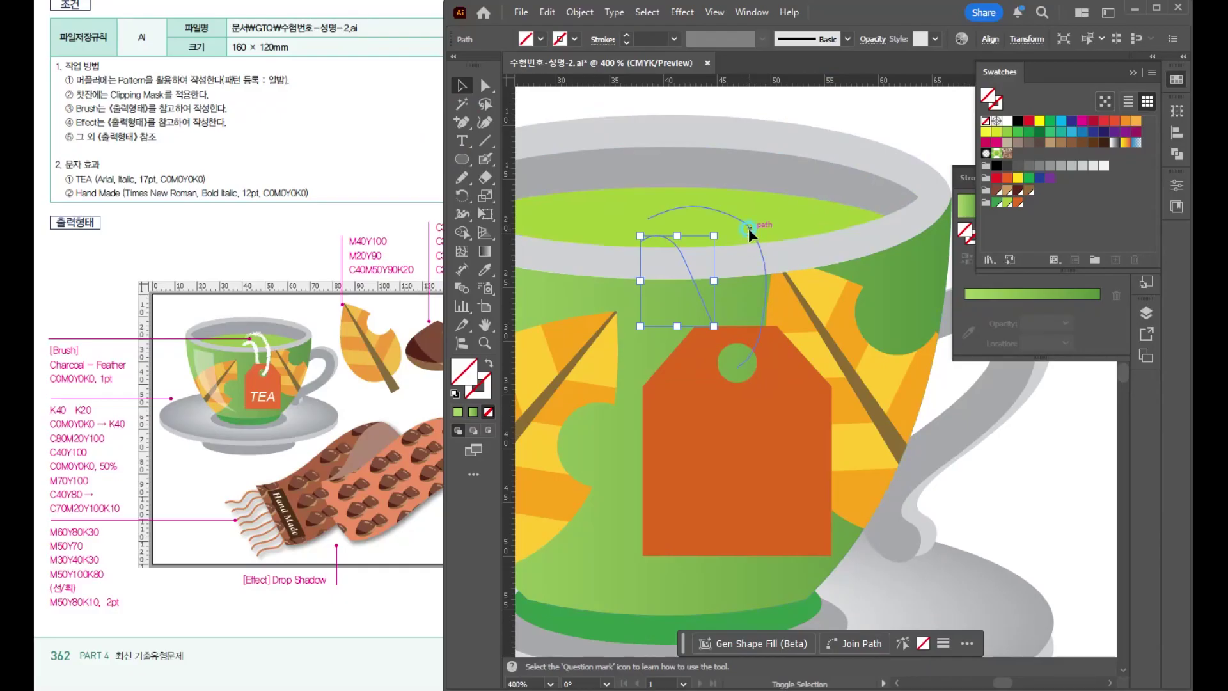
{"action": "left_click", "coordinate": [748, 228], "text": "shift"}
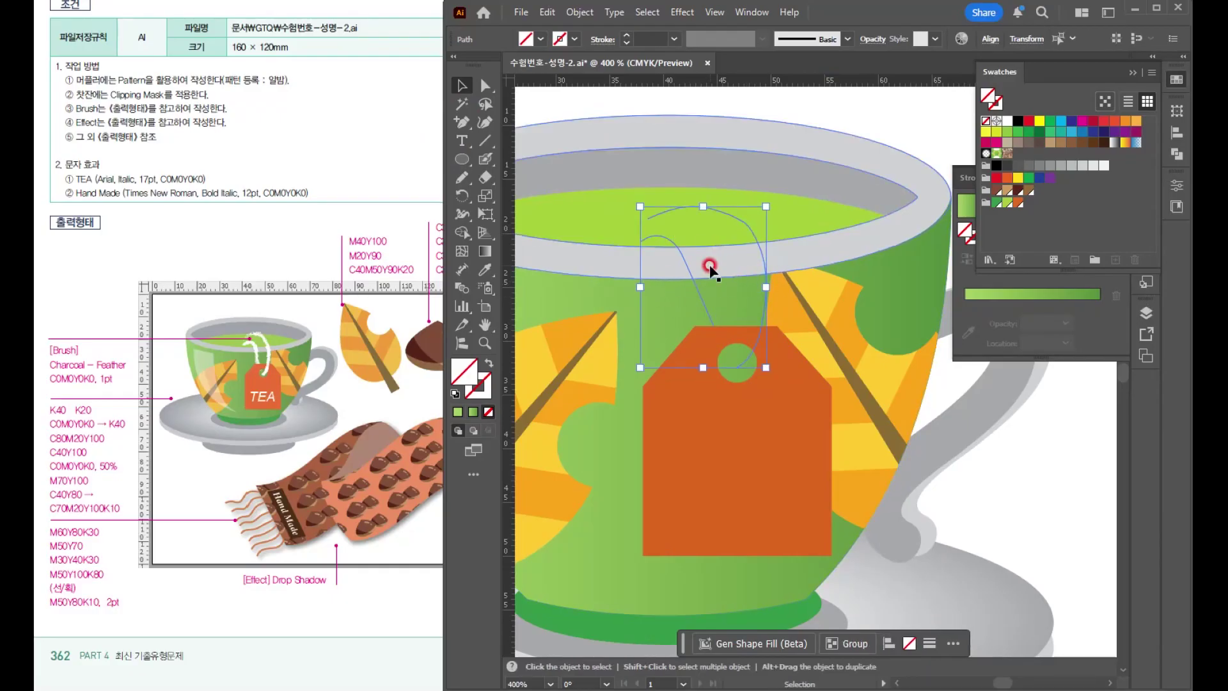
{"action": "key", "text": "F5"}
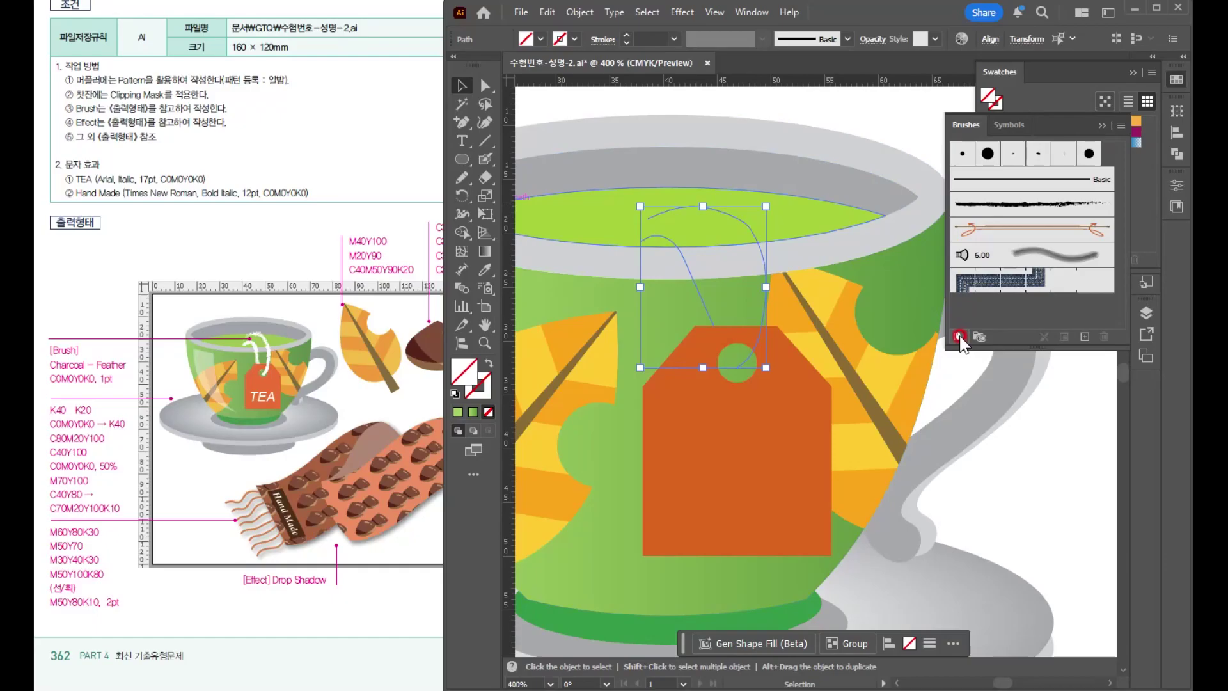
{"action": "left_click", "coordinate": [959, 337]}
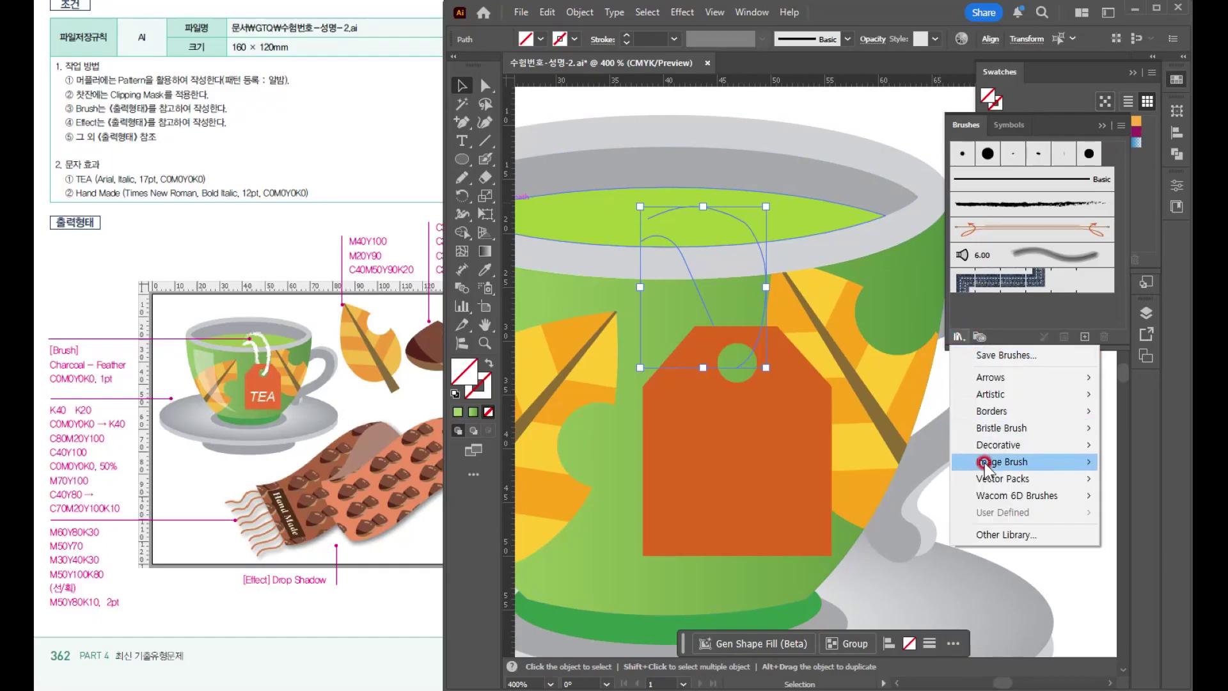
{"action": "mouse_move", "coordinate": [978, 394]}
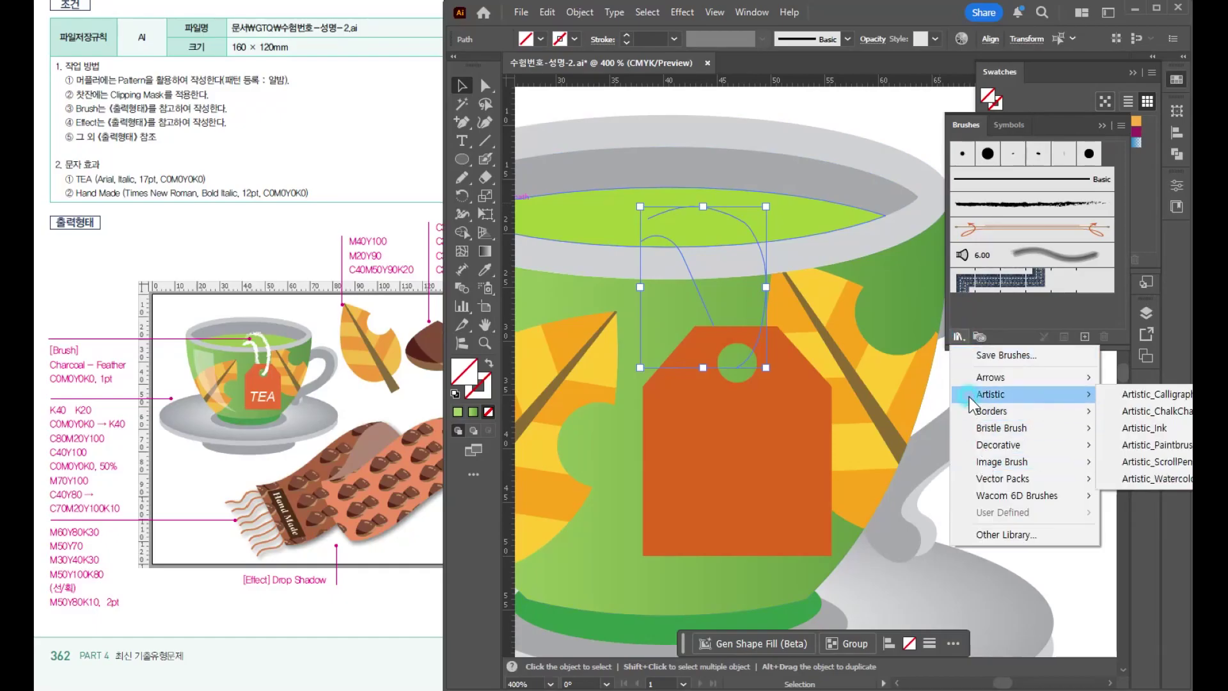
{"action": "left_click", "coordinate": [1139, 412]}
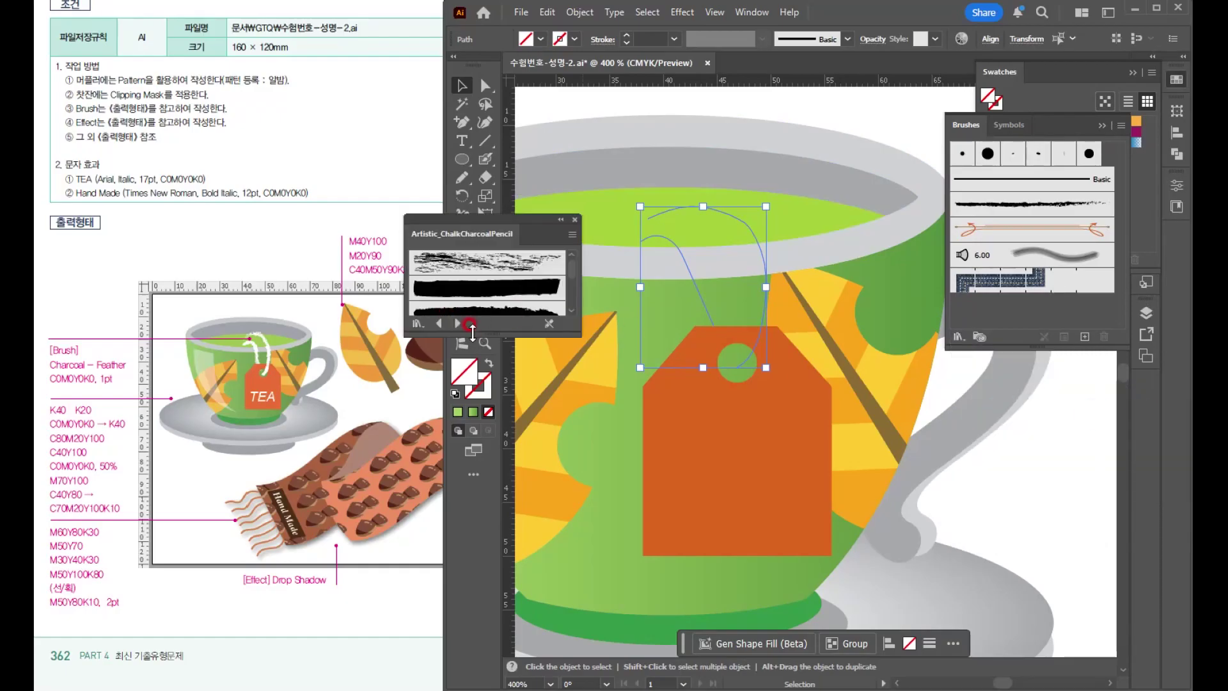
{"action": "left_click_drag", "start_coordinate": [472, 329], "coordinate": [472, 600]}
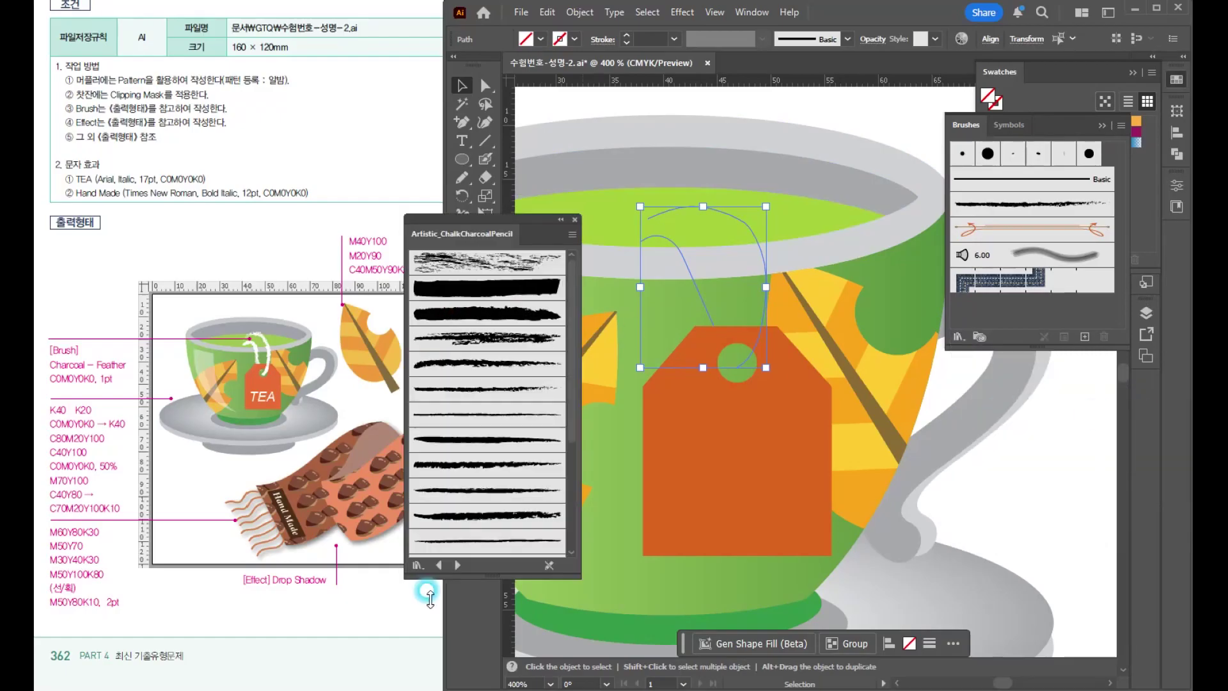
{"action": "left_click", "coordinate": [486, 398]}
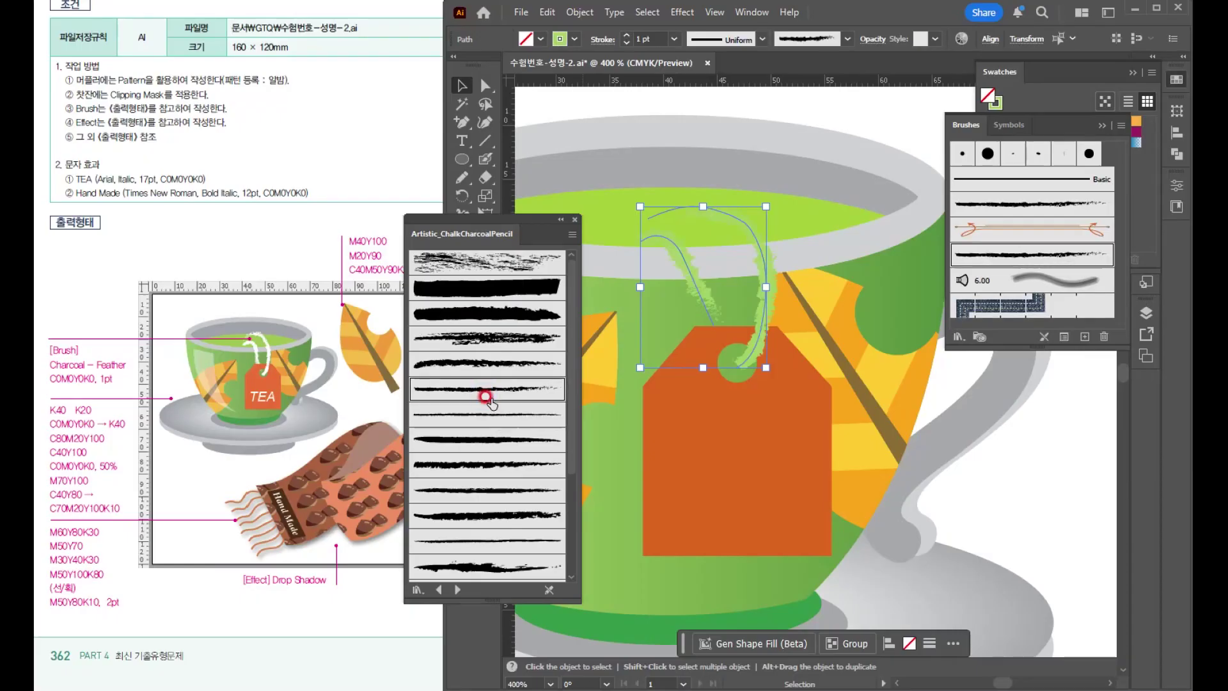
- Set the stroke colour of both string paths to white and deselect them
{"action": "left_click", "coordinate": [995, 104]}
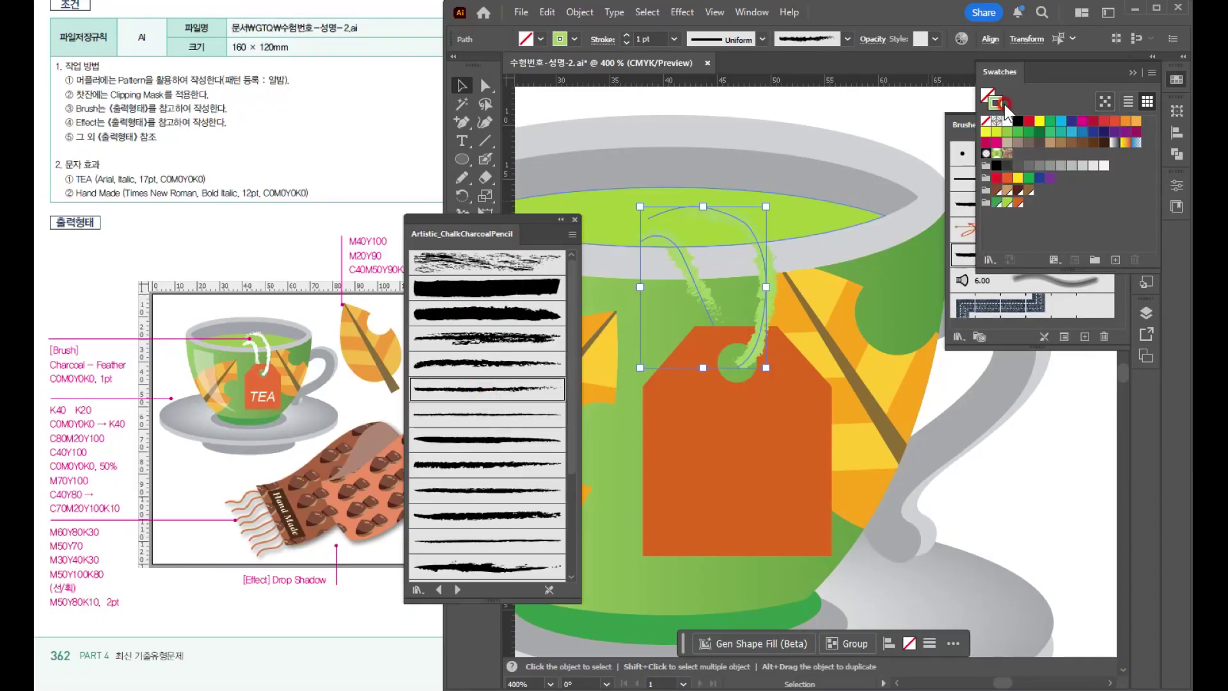
{"action": "left_click", "coordinate": [1007, 120]}
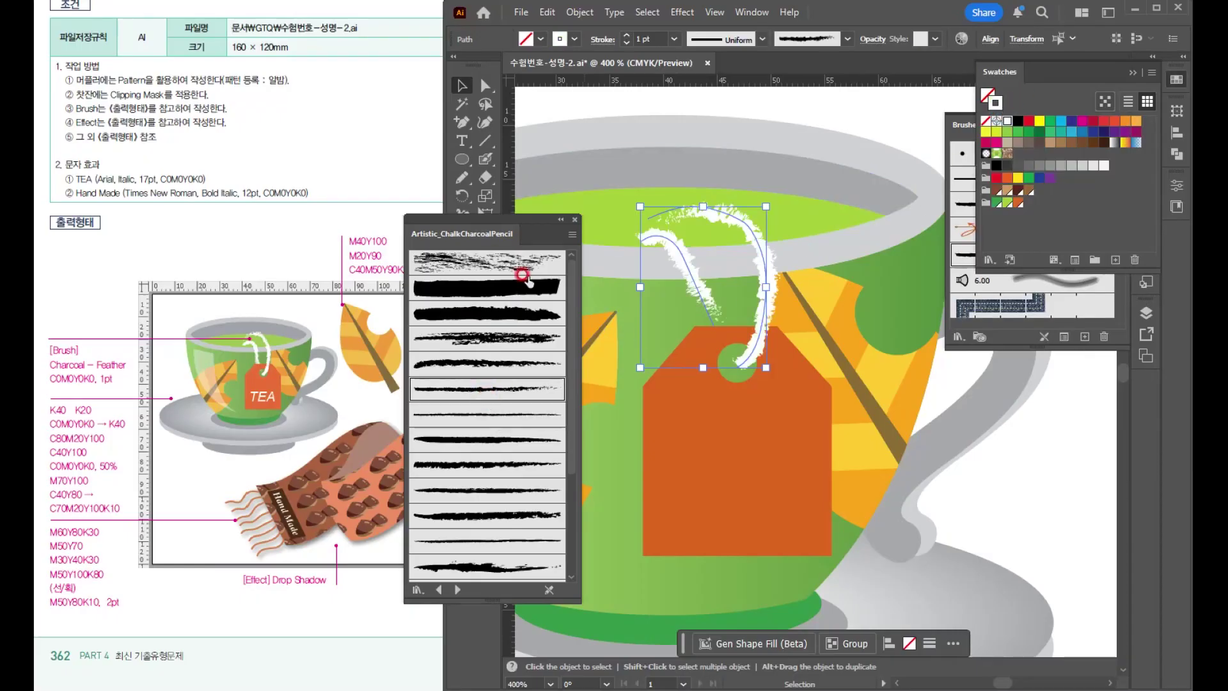
{"action": "left_click", "coordinate": [574, 220]}
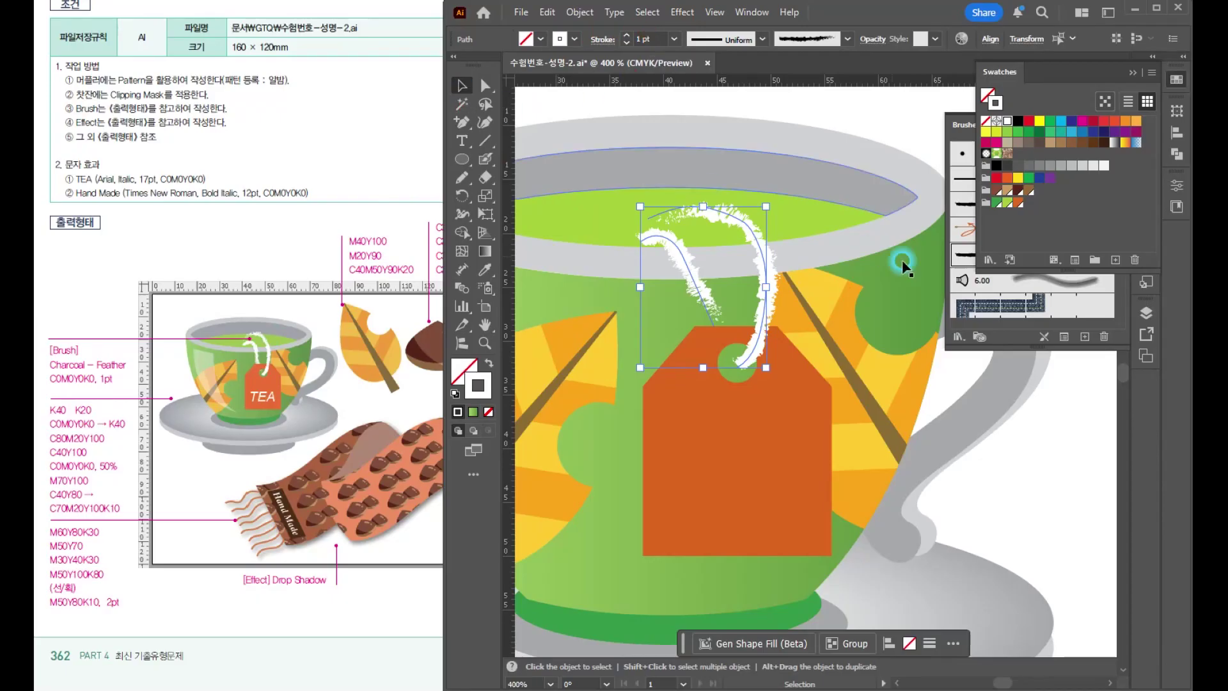
{"action": "scroll", "coordinate": [710, 284], "scroll_direction": "down", "scroll_amount": 3}
{"action": "left_click", "coordinate": [1133, 73]}
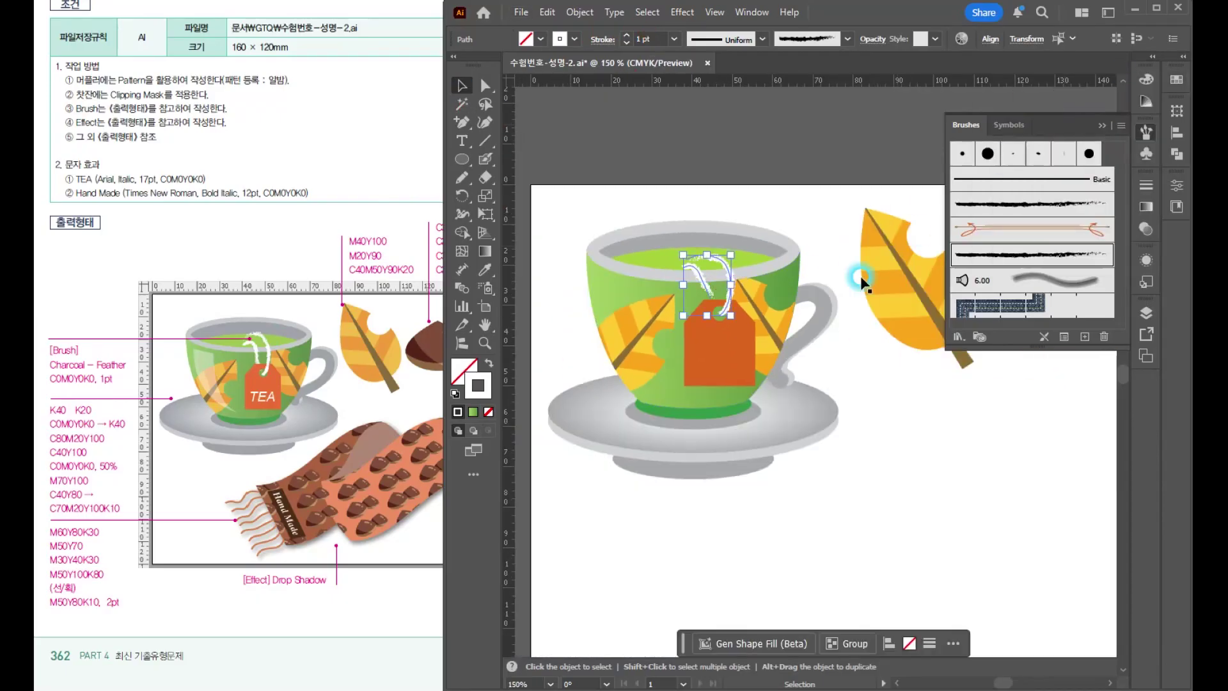
{"action": "left_click", "coordinate": [686, 199]}
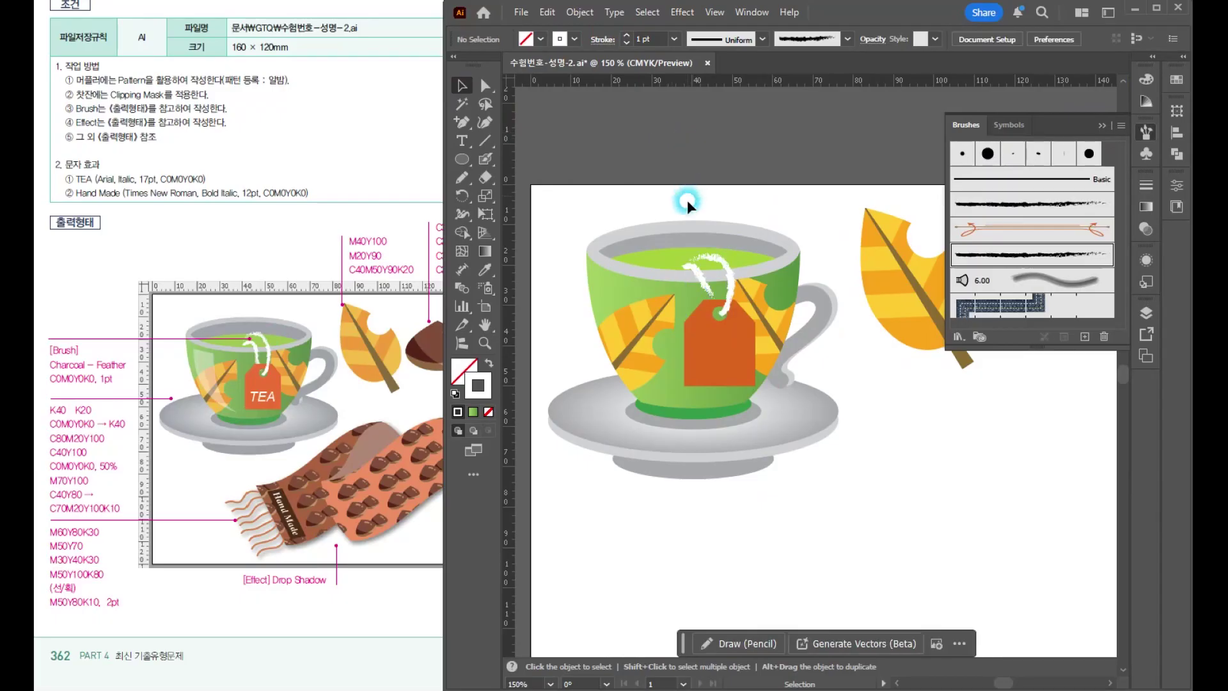
- Adjust the upper curves of the tag strings by moving their anchor points
{"action": "scroll", "coordinate": [697, 223], "scroll_direction": "up", "scroll_amount": 5}
{"action": "scroll", "coordinate": [721, 419], "scroll_direction": "down", "scroll_amount": 1}
{"action": "left_click_drag", "start_coordinate": [670, 373], "coordinate": [599, 194]}
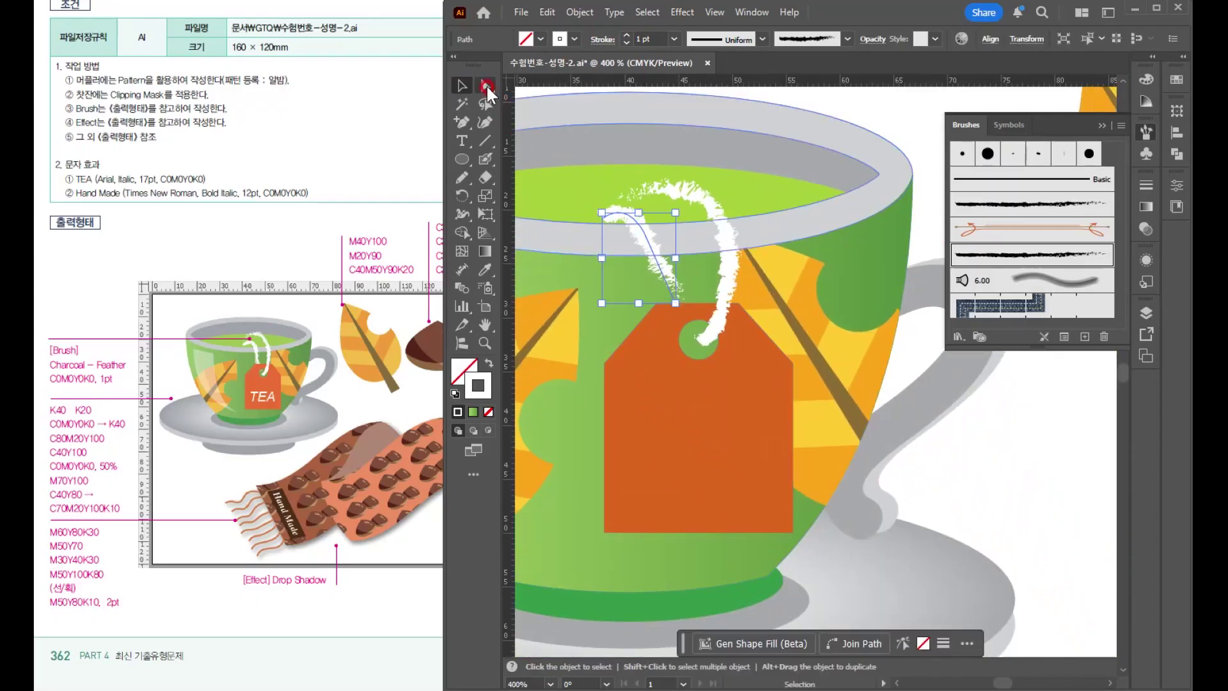
{"action": "left_click", "coordinate": [485, 85]}
{"action": "left_click", "coordinate": [614, 214]}
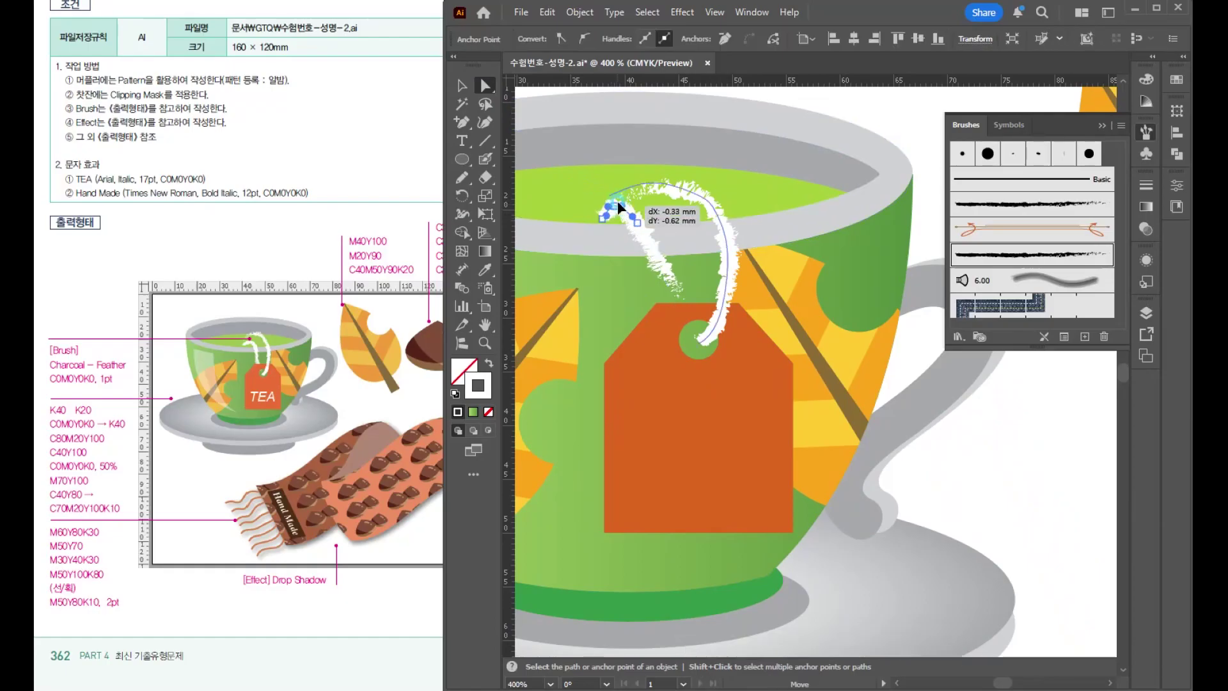
{"action": "left_click_drag", "start_coordinate": [604, 216], "coordinate": [586, 215]}
{"action": "key", "text": "ctrl+z"}
{"action": "scroll", "coordinate": [598, 208], "scroll_direction": "up", "scroll_amount": 4}
{"action": "left_click_drag", "start_coordinate": [615, 258], "coordinate": [572, 246]}
{"action": "left_click_drag", "start_coordinate": [758, 271], "coordinate": [775, 253]}
{"action": "left_click_drag", "start_coordinate": [810, 349], "coordinate": [710, 278]}
{"action": "scroll", "coordinate": [831, 348], "scroll_direction": "down", "scroll_amount": 4}
{"action": "left_click", "coordinate": [672, 231]}
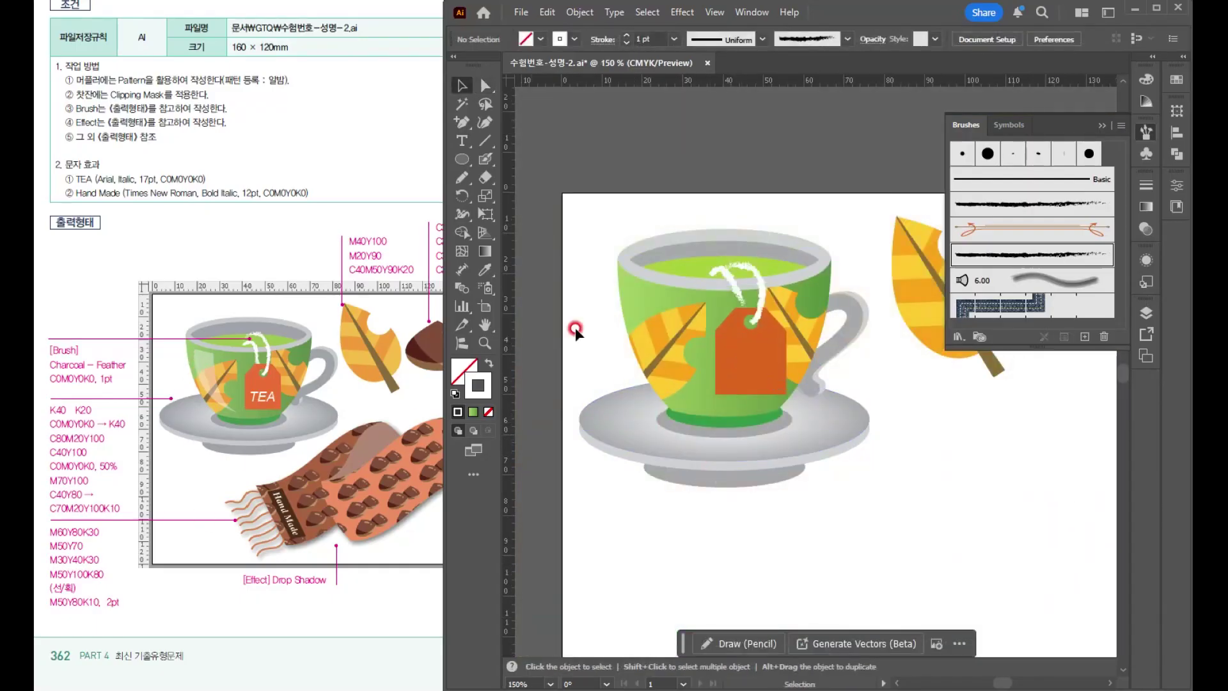
- Draw a closed, curved four-point highlight shape along the cup's left side with the Pen tool, tapering toward the base
{"action": "scroll", "coordinate": [612, 317], "scroll_direction": "up", "scroll_amount": 2}
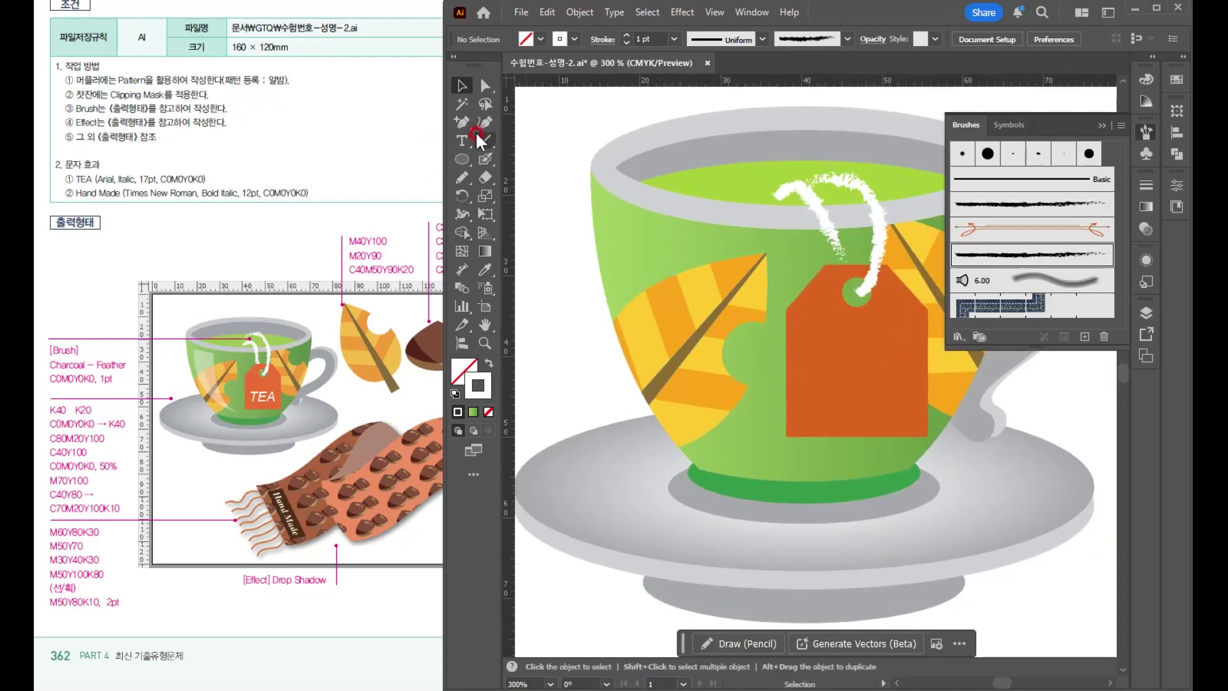
{"action": "left_click", "coordinate": [463, 122]}
{"action": "left_click", "coordinate": [508, 122]}
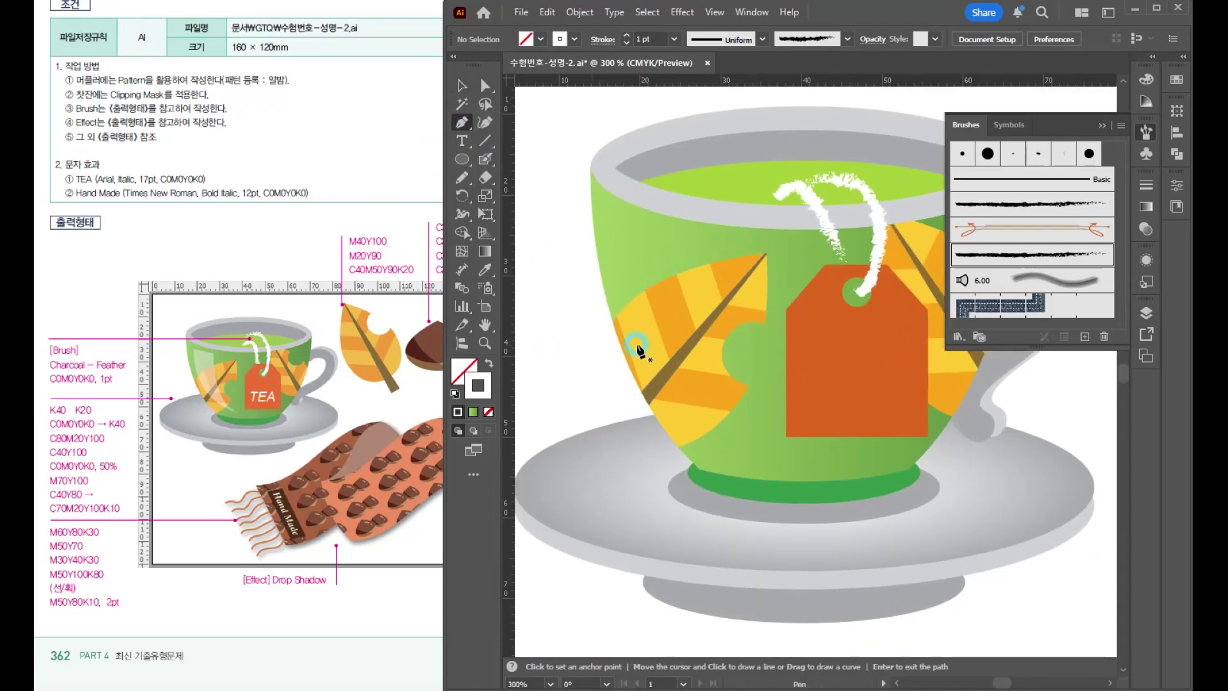
{"action": "left_click", "coordinate": [615, 212]}
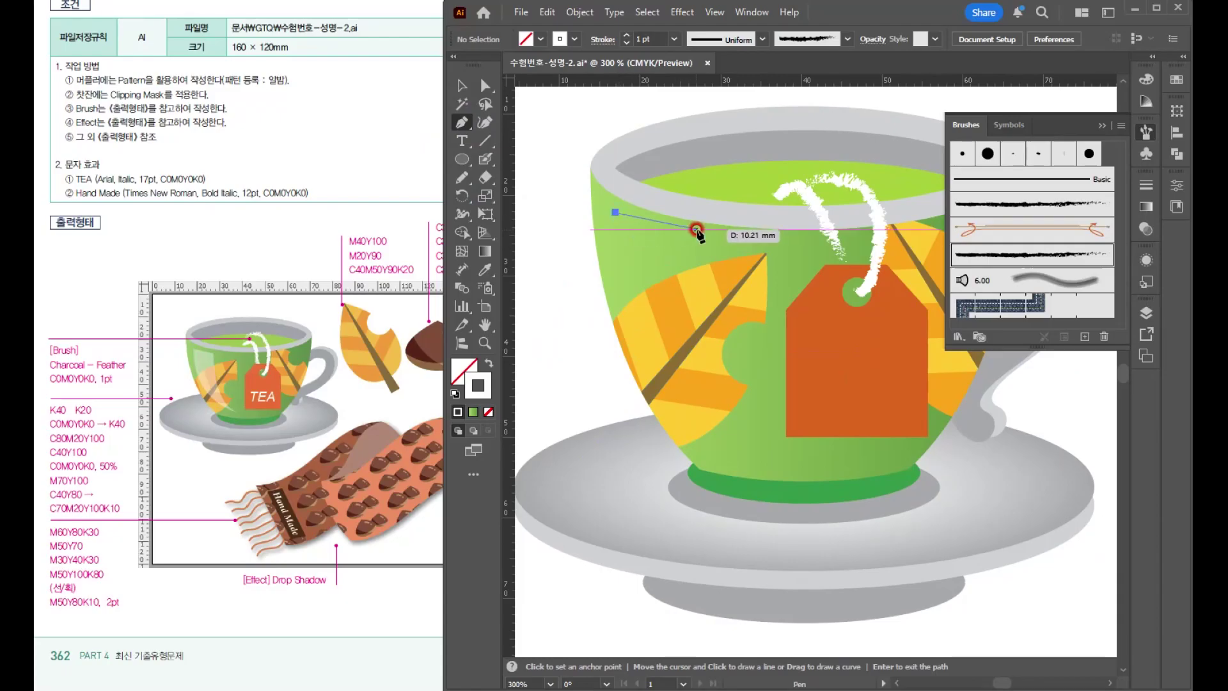
{"action": "left_click", "coordinate": [703, 239]}
{"action": "left_click_drag", "start_coordinate": [750, 452], "coordinate": [816, 514]}
{"action": "left_click", "coordinate": [750, 451]}
{"action": "key", "text": "ctrl+minus"}
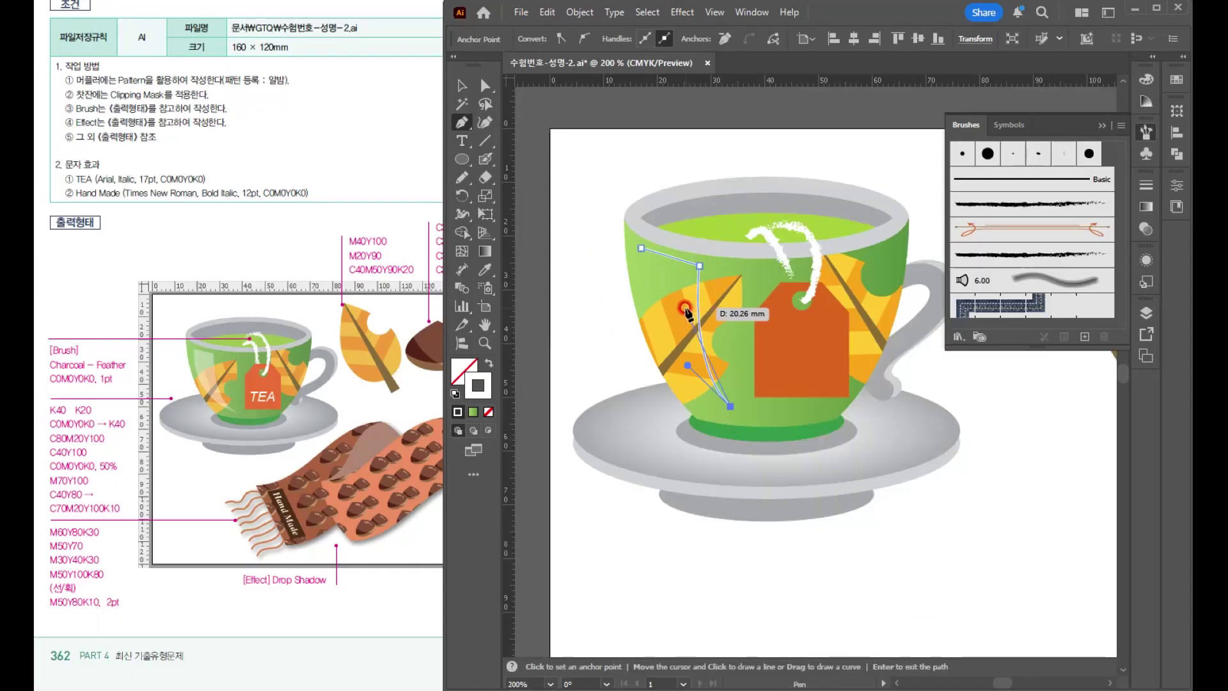
{"action": "left_click_drag", "start_coordinate": [687, 310], "coordinate": [629, 360]}
{"action": "left_click_drag", "start_coordinate": [582, 308], "coordinate": [574, 185]}
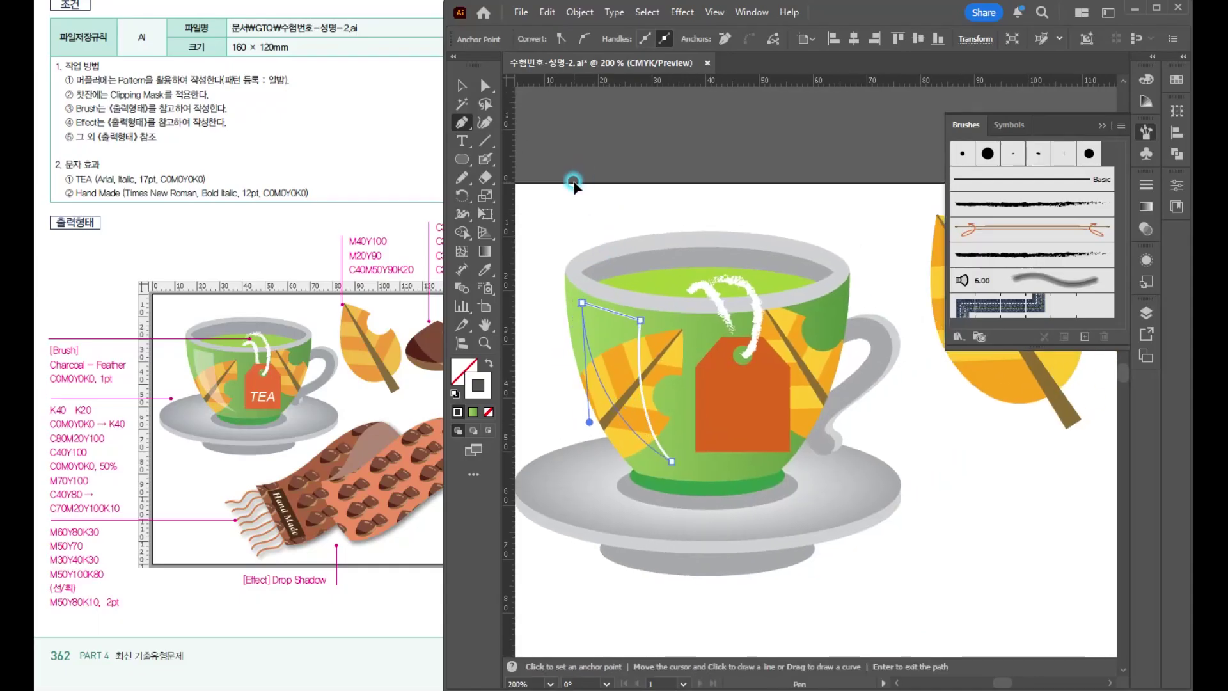
- Fill the highlight shape on the cup's left side with white and remove its stroke
{"action": "left_click", "coordinate": [1176, 79]}
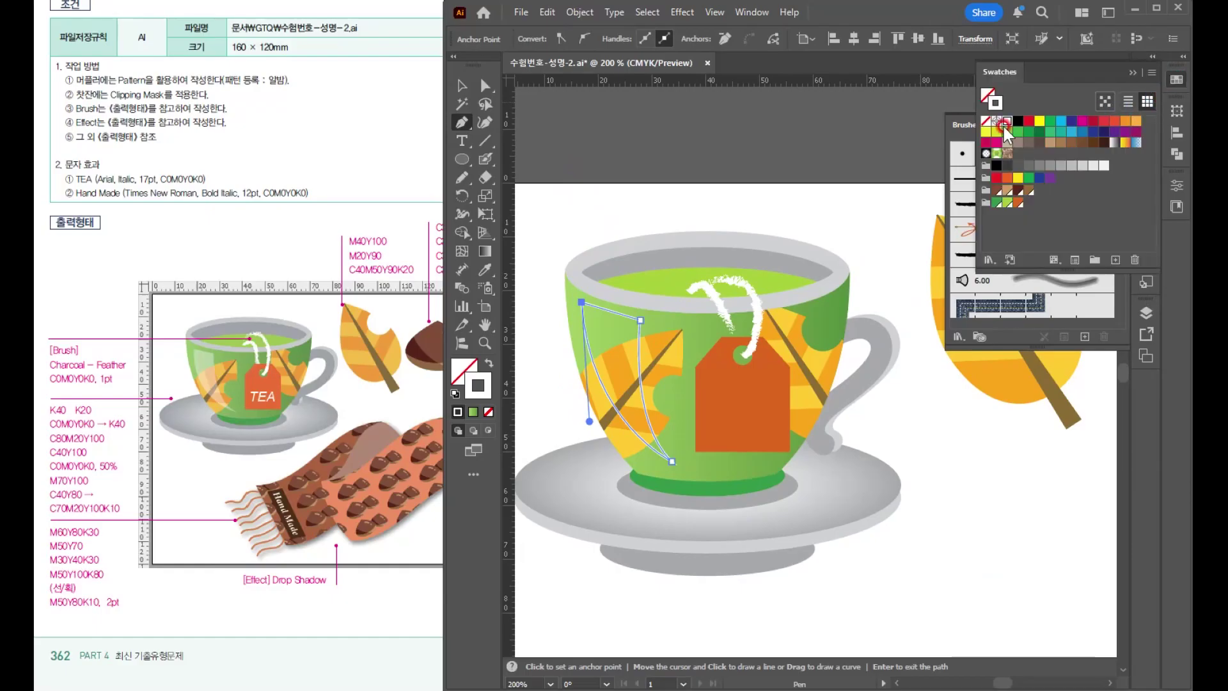
{"action": "left_click", "coordinate": [486, 364]}
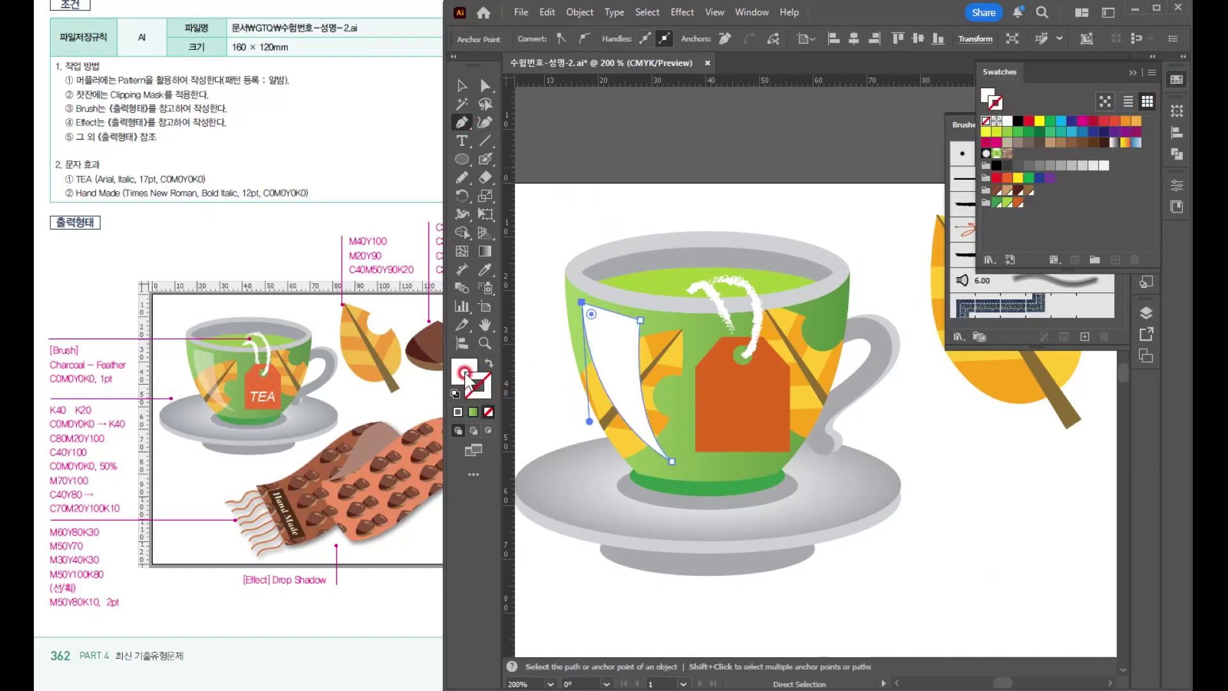
{"action": "left_click", "coordinate": [523, 108]}
{"action": "key", "text": "v"}
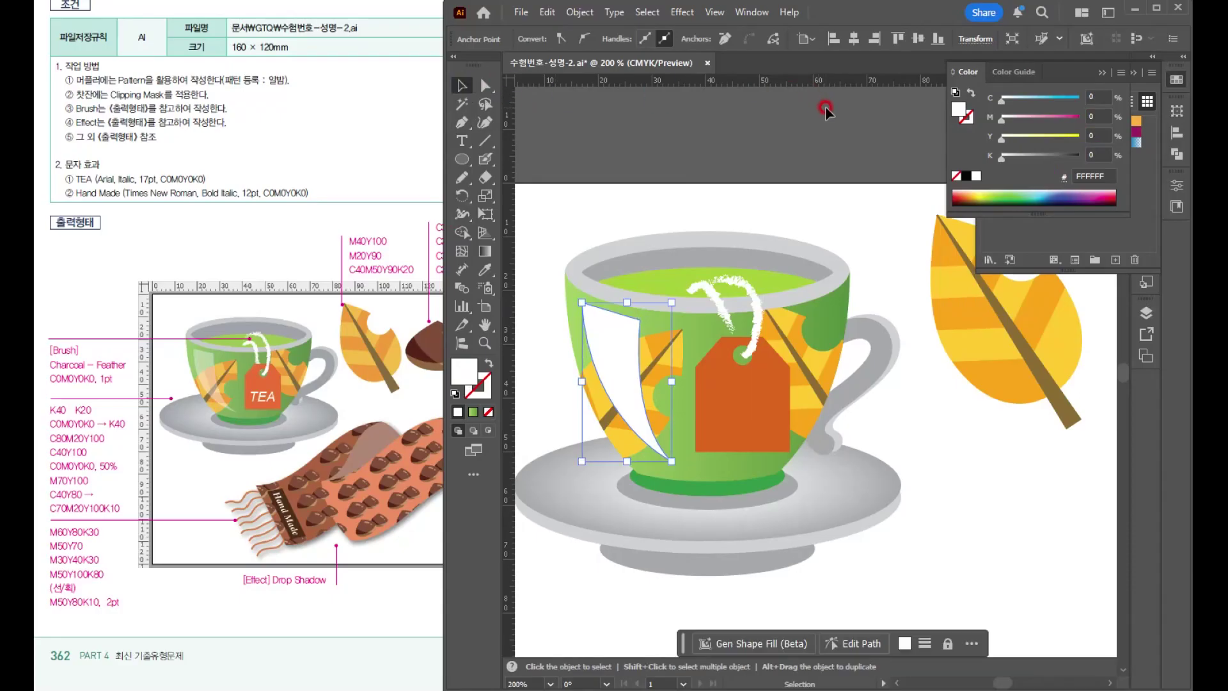
{"action": "left_click", "coordinate": [623, 351]}
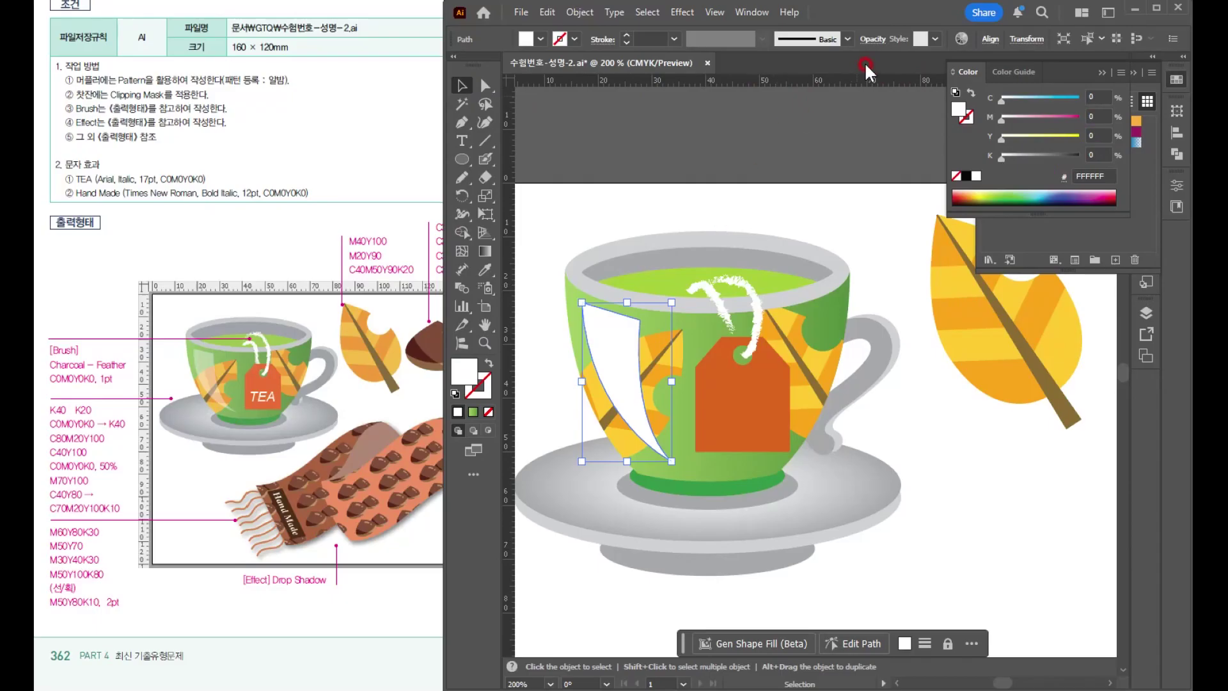
- Set the white highlight shape's opacity to 50% and deselect it
{"action": "left_click", "coordinate": [1174, 184]}
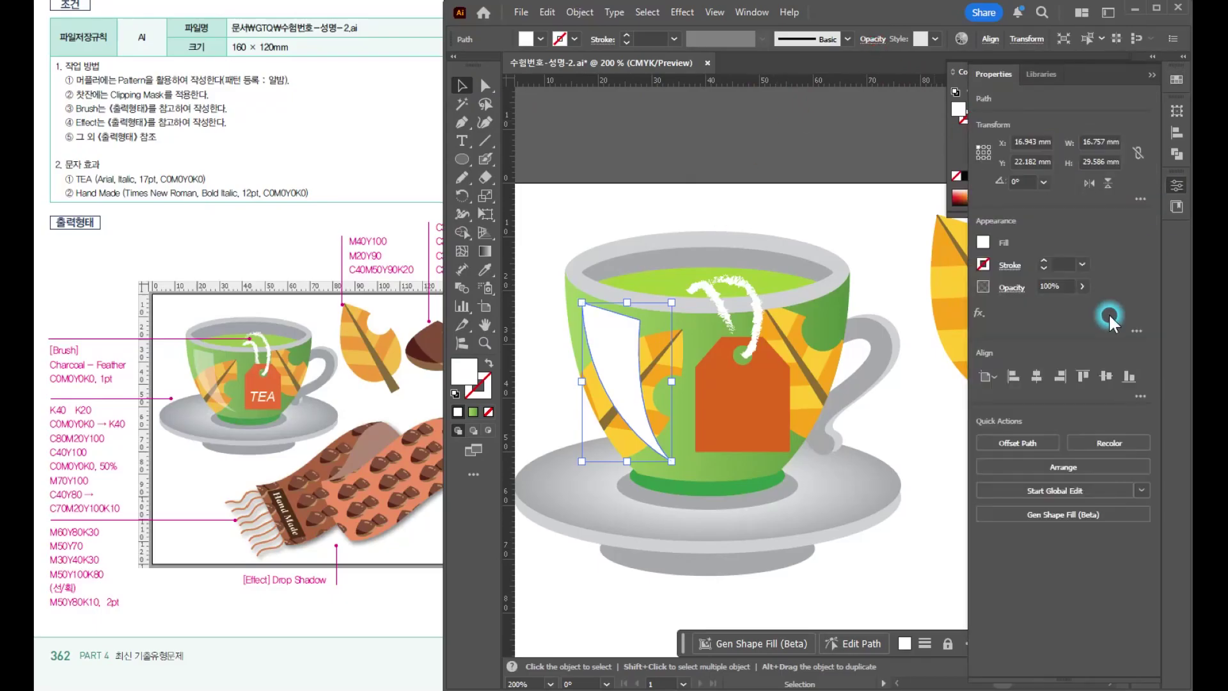
{"action": "left_click", "coordinate": [1020, 291]}
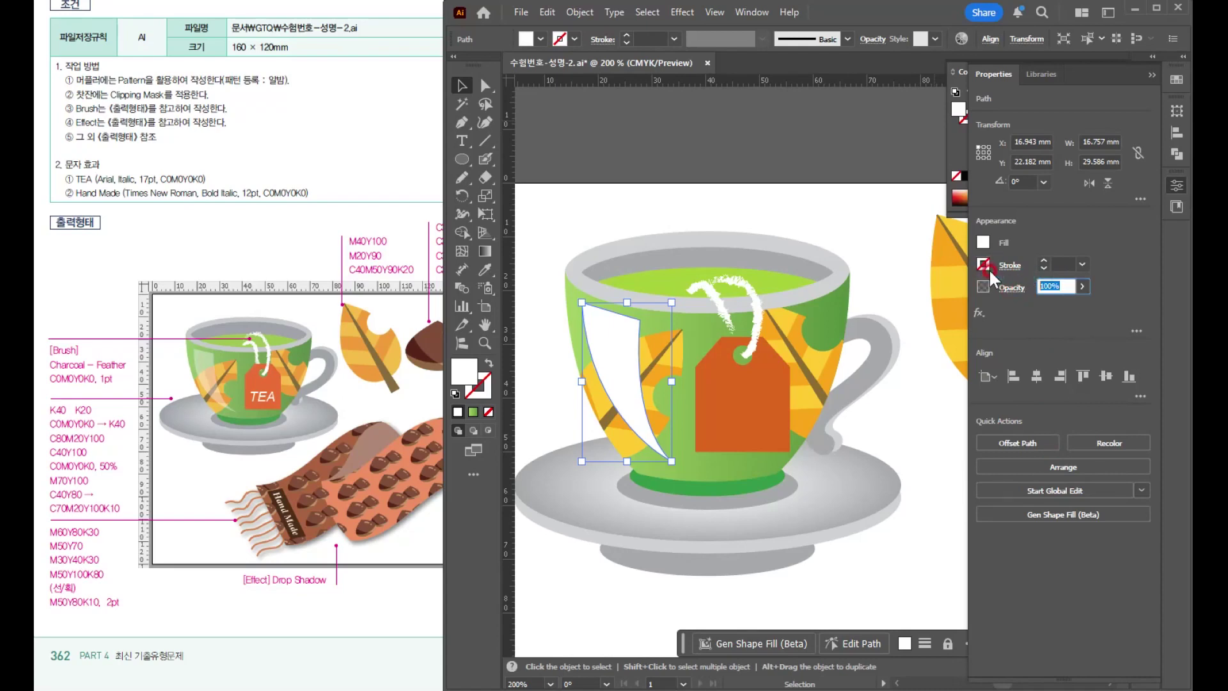
{"action": "left_click", "coordinate": [122, 472]}
{"action": "left_click", "coordinate": [939, 285]}
{"action": "type", "text": "50"}
{"action": "key", "text": "Return"}
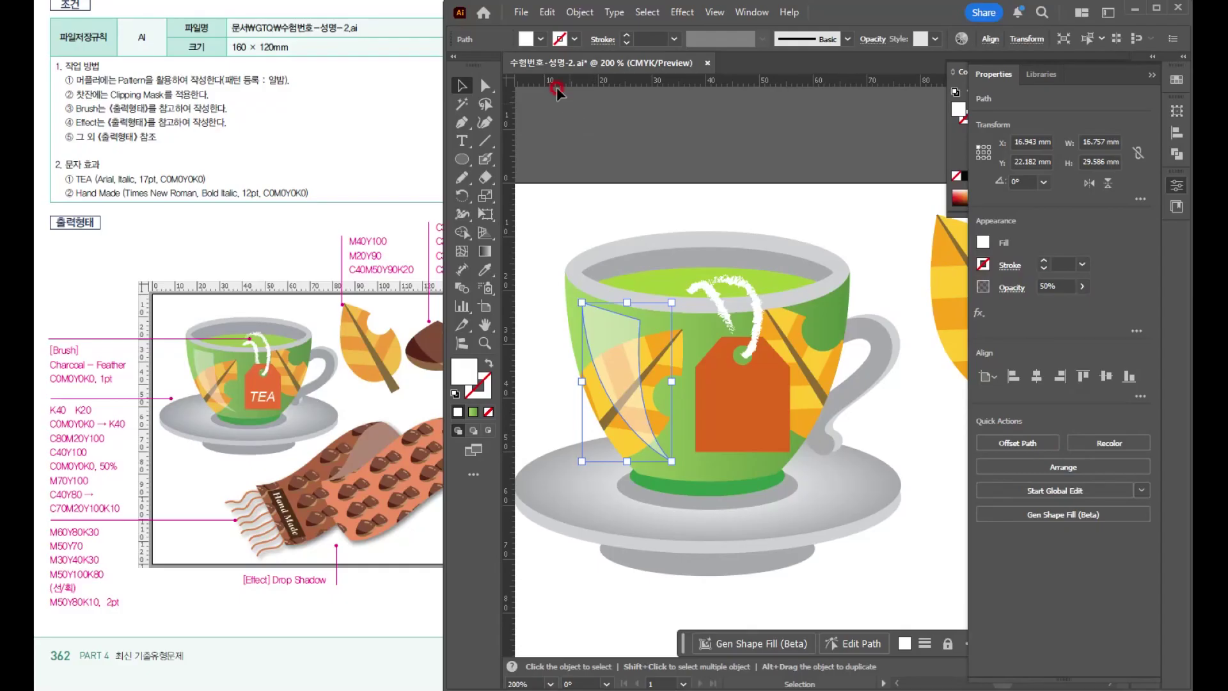
{"action": "left_click", "coordinate": [588, 197]}
- Add the text TEA on the orange tag
{"action": "scroll", "coordinate": [723, 324], "scroll_direction": "down", "scroll_amount": 1}
{"action": "key", "text": "space"}
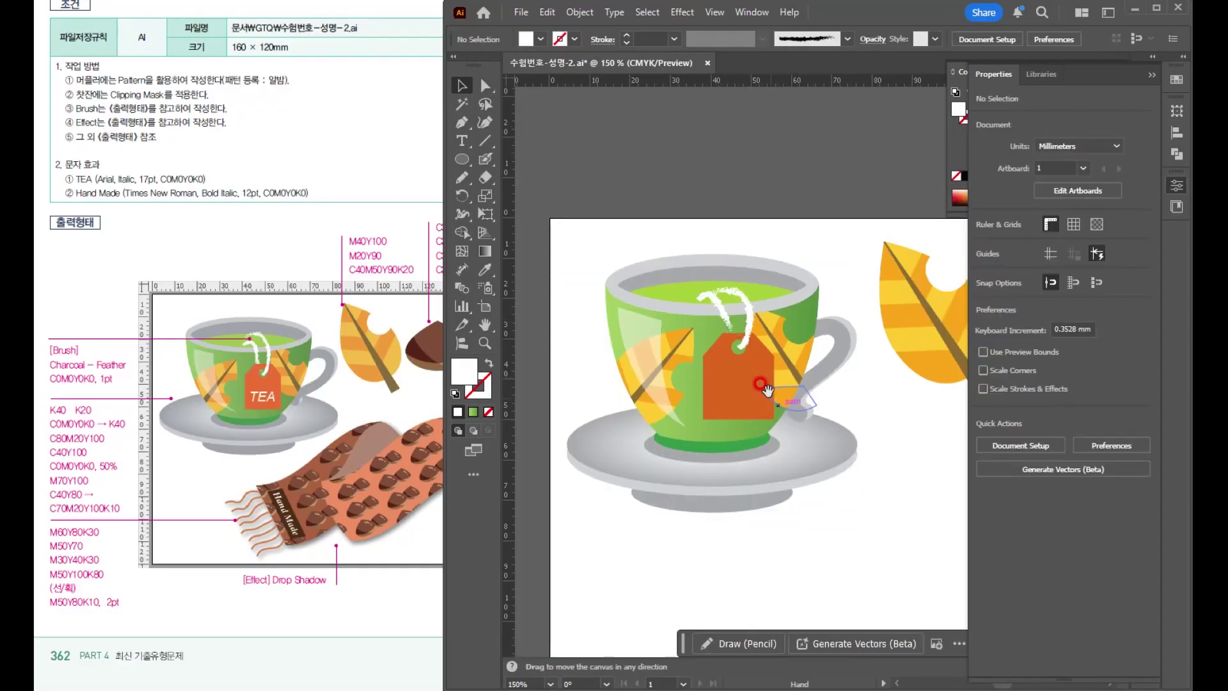
{"action": "left_click_drag", "start_coordinate": [762, 386], "coordinate": [735, 306]}
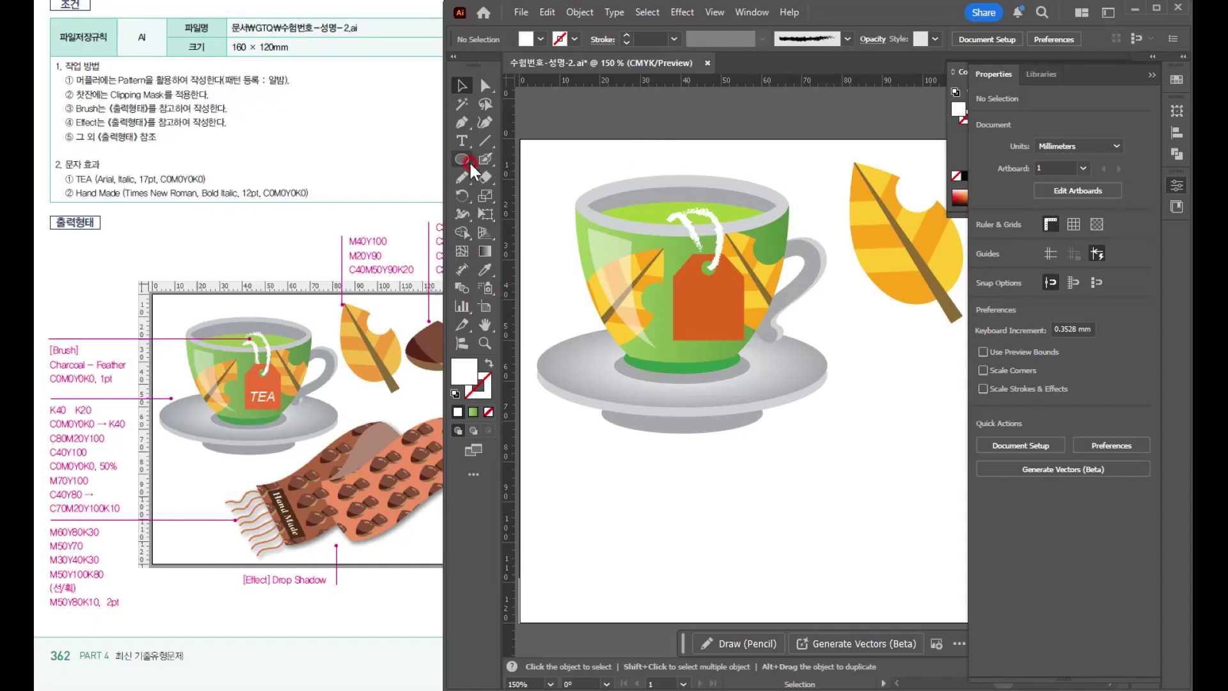
{"action": "key", "text": "t"}
{"action": "left_click", "coordinate": [683, 297]}
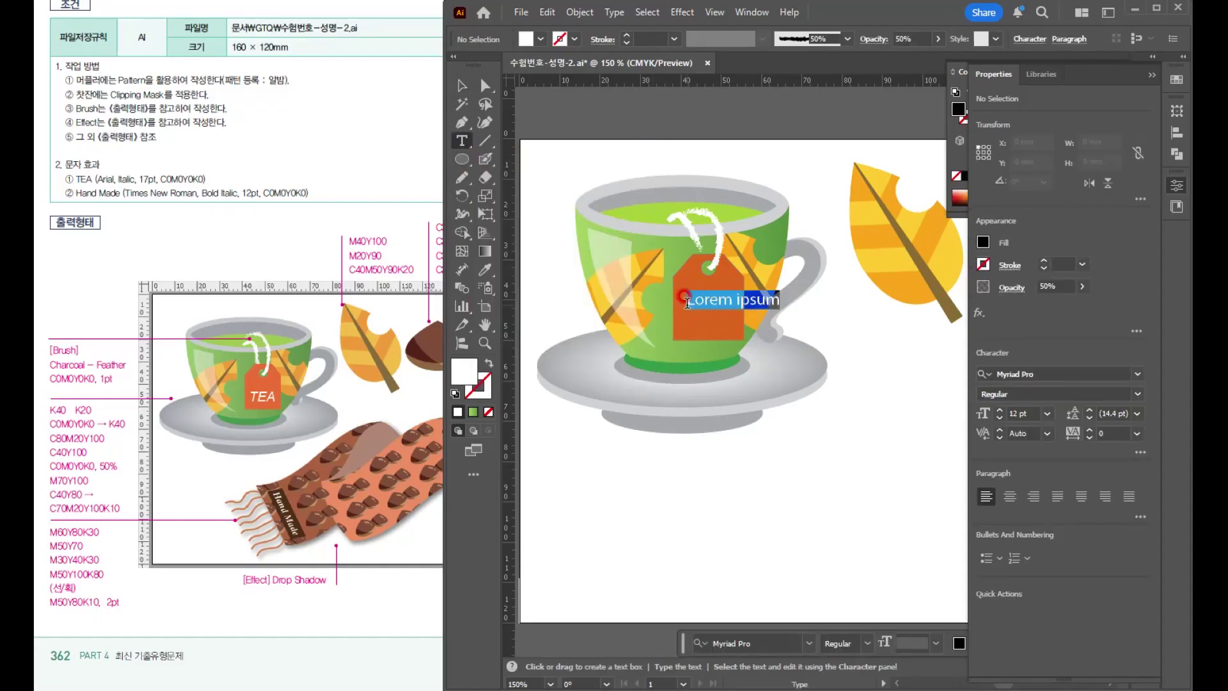
{"action": "key", "text": "BackSpace"}
{"action": "key", "text": "Escape"}
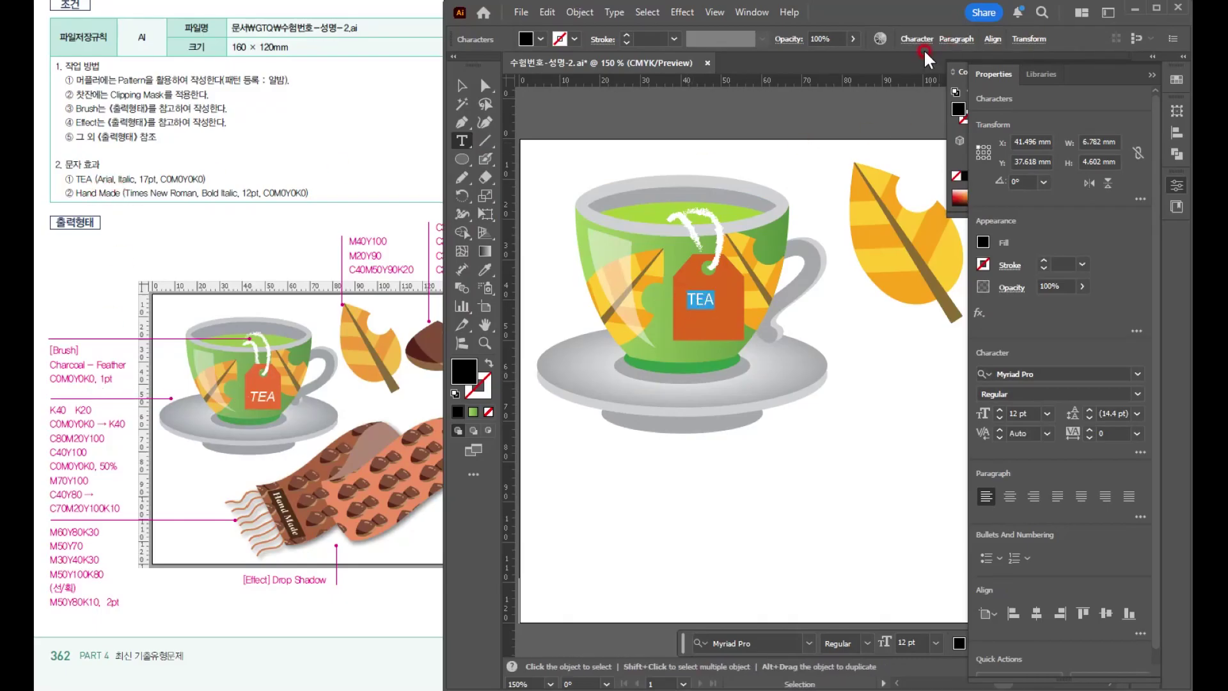
- Set the TEA text in Arial Italic at 17 pt
{"action": "key", "text": "ctrl+t"}
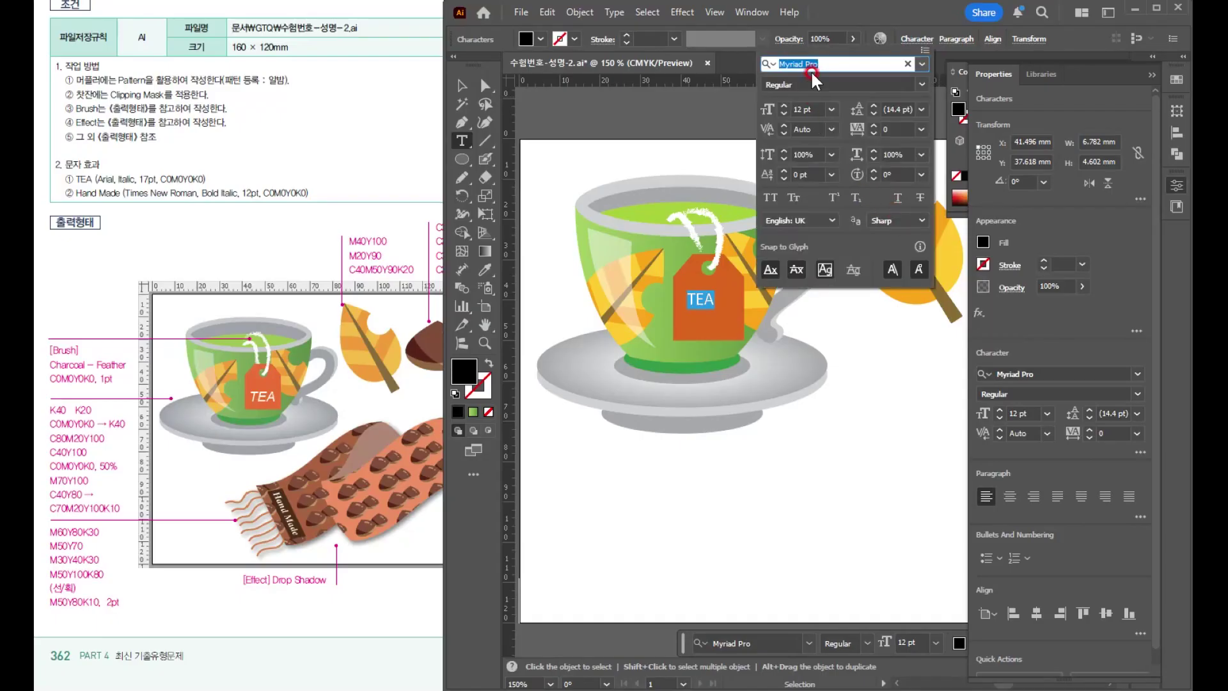
{"action": "type", "text": "ar"}
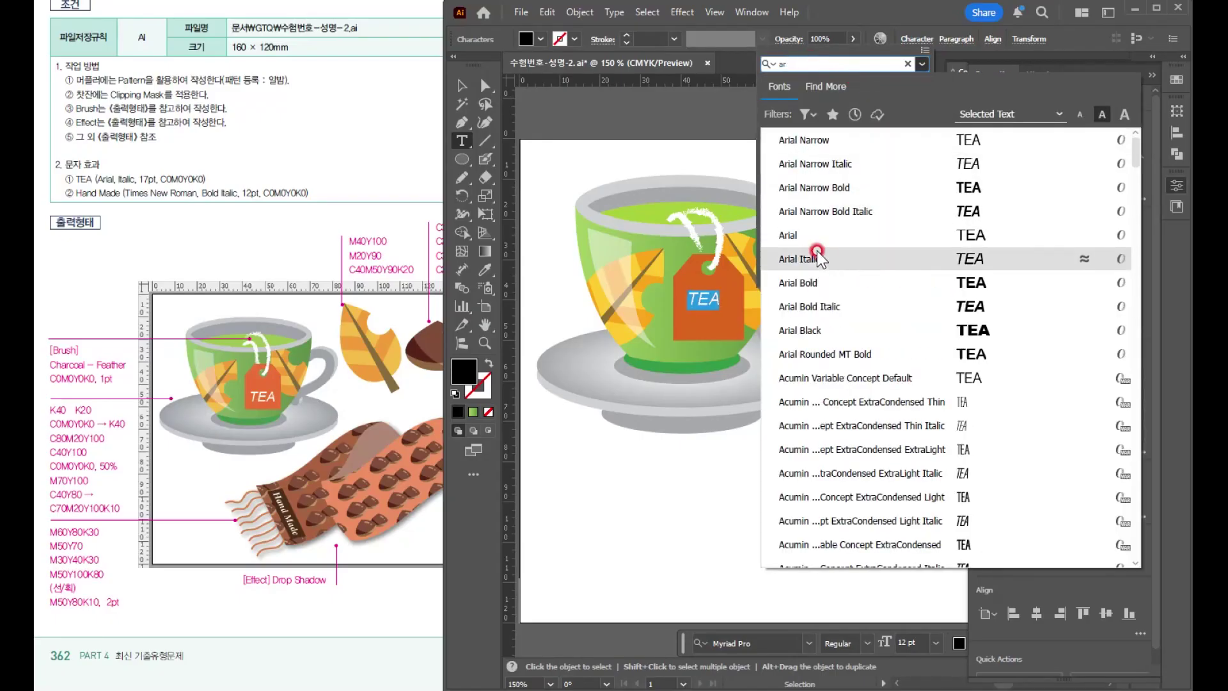
{"action": "left_click", "coordinate": [814, 261]}
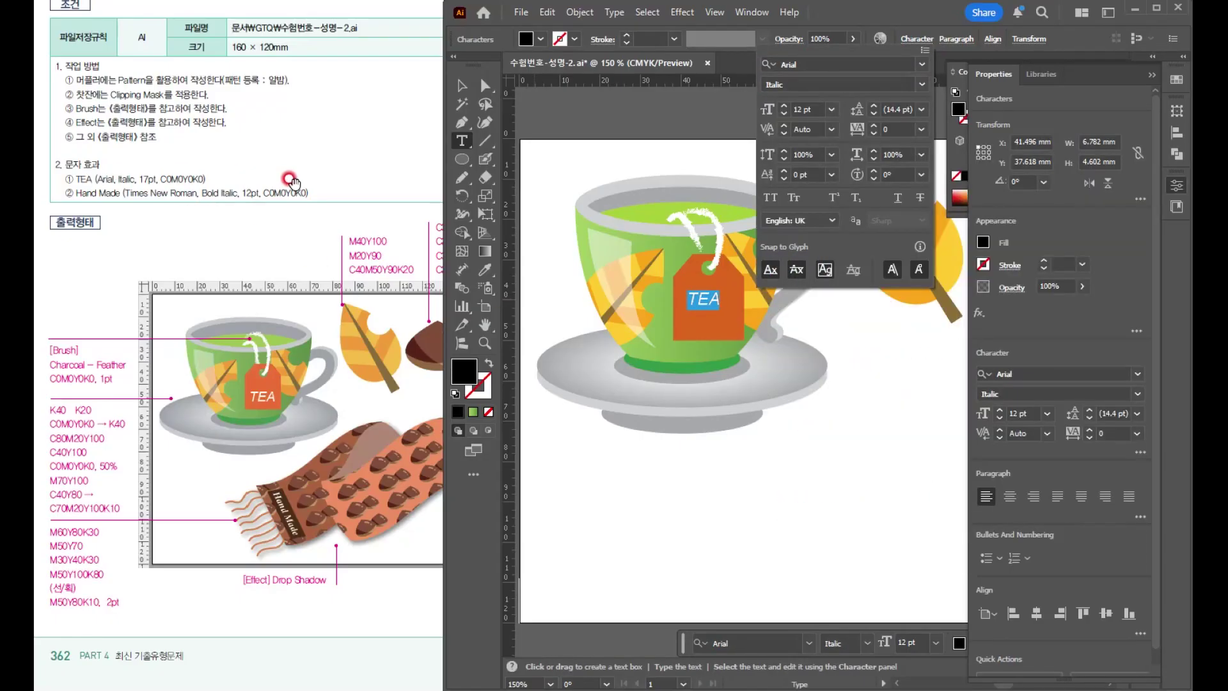
{"action": "left_click", "coordinate": [803, 108]}
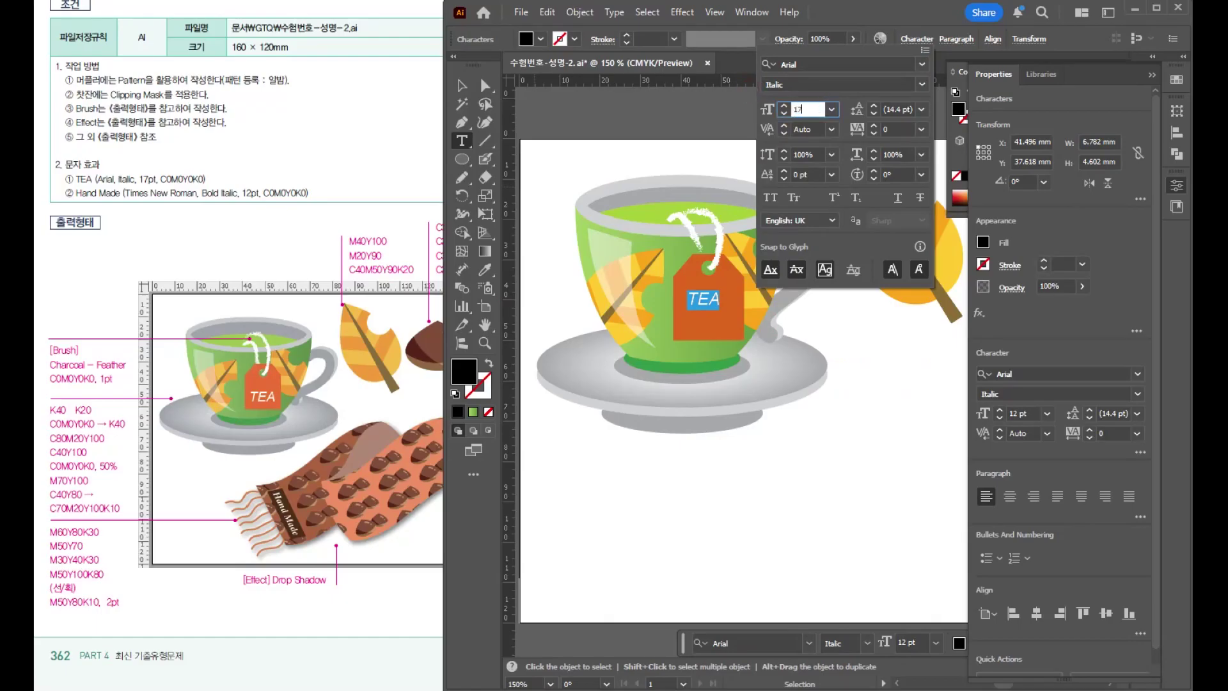
{"action": "type", "text": "17"}
{"action": "key", "text": "Return"}
- Colour the TEA text white and finish editing it
{"action": "left_click", "coordinate": [1149, 78]}
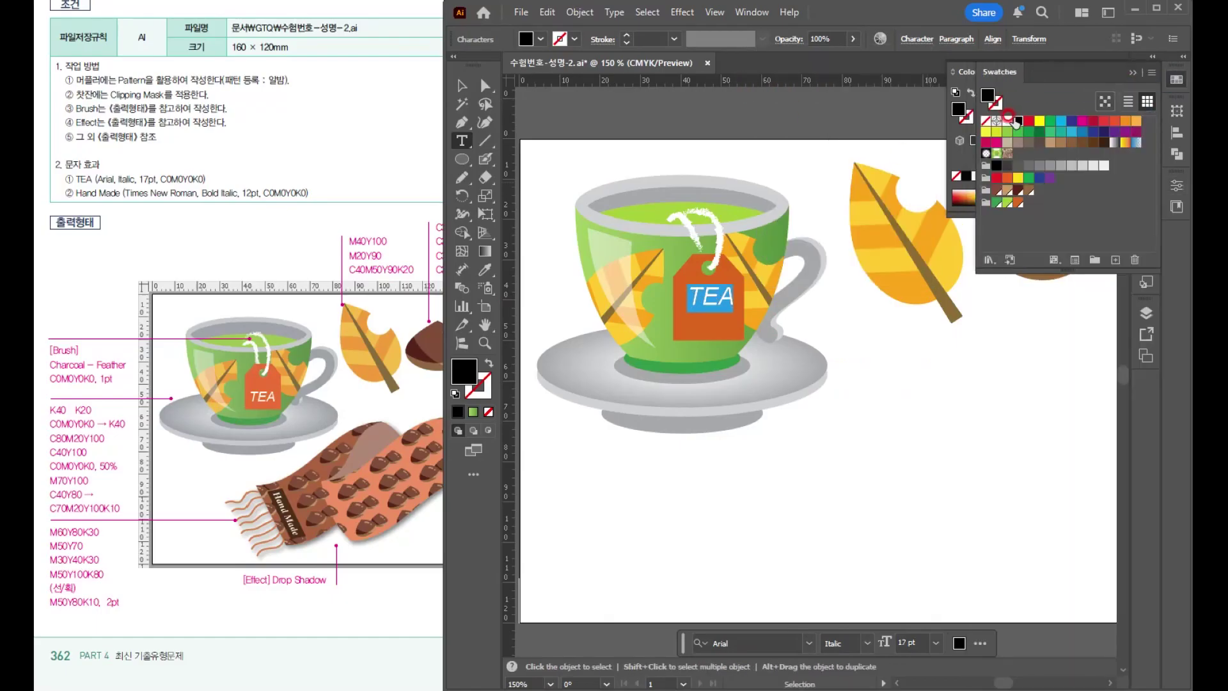
{"action": "left_click", "coordinate": [1008, 121]}
{"action": "left_click", "coordinate": [458, 90]}
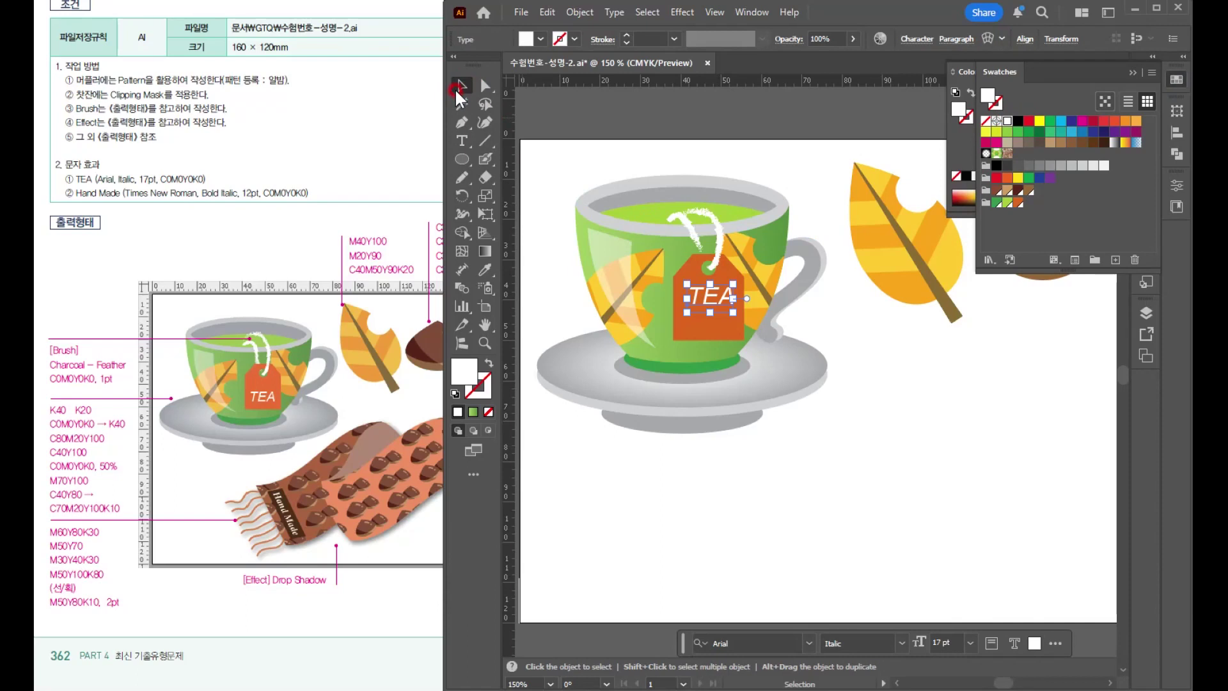
{"action": "double_click", "coordinate": [718, 301]}
{"action": "left_click_drag", "start_coordinate": [701, 298], "coordinate": [714, 331]}
{"action": "left_click", "coordinate": [461, 85]}
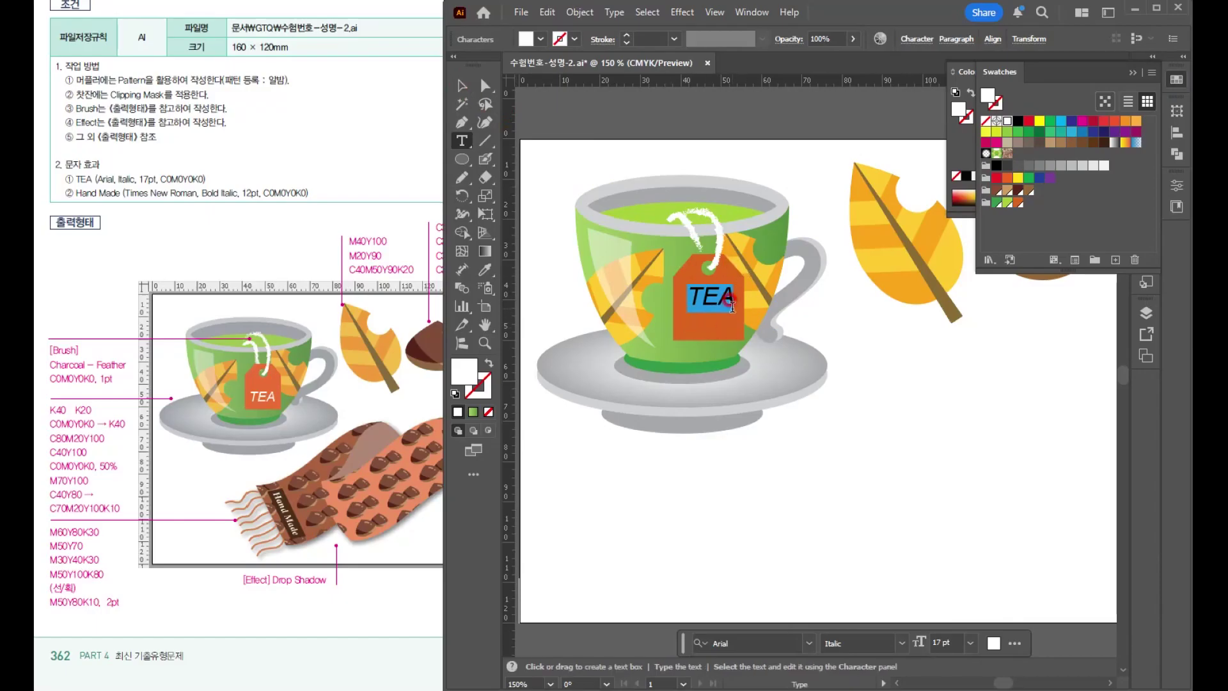
{"action": "left_click", "coordinate": [462, 88]}
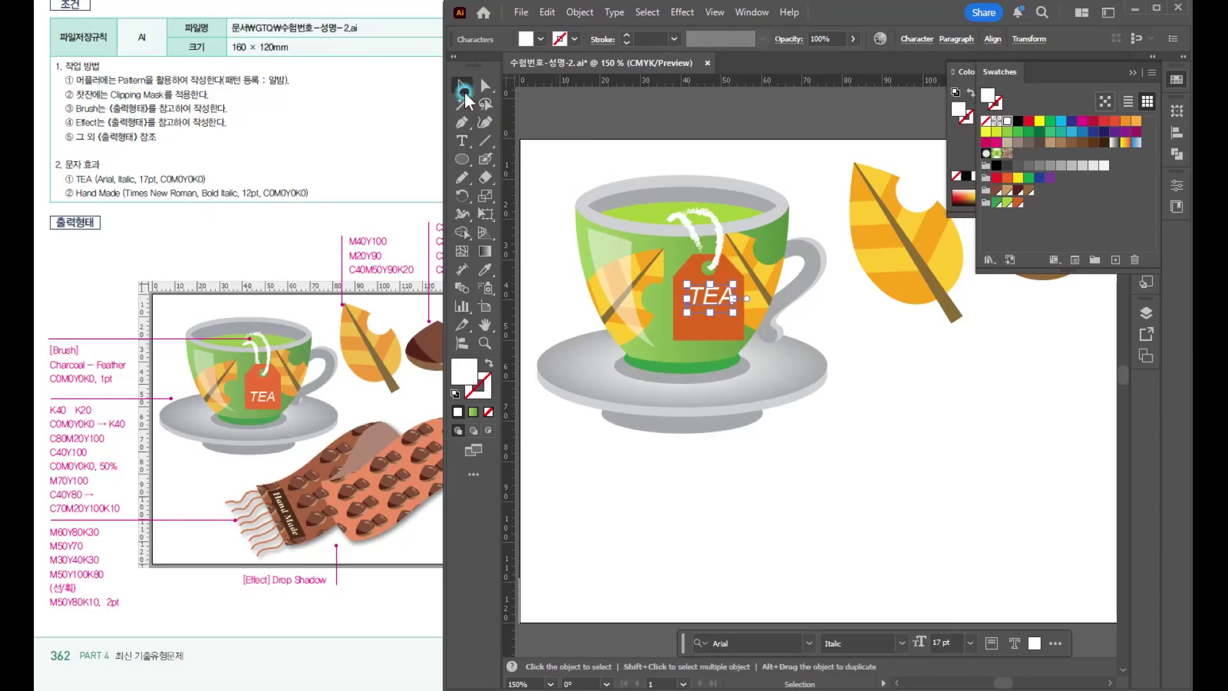
- Move the TEA text down to the lower part of the orange tag and deselect it
{"action": "left_click", "coordinate": [569, 167]}
{"action": "left_click_drag", "start_coordinate": [724, 302], "coordinate": [720, 321]}
{"action": "left_click", "coordinate": [769, 467]}
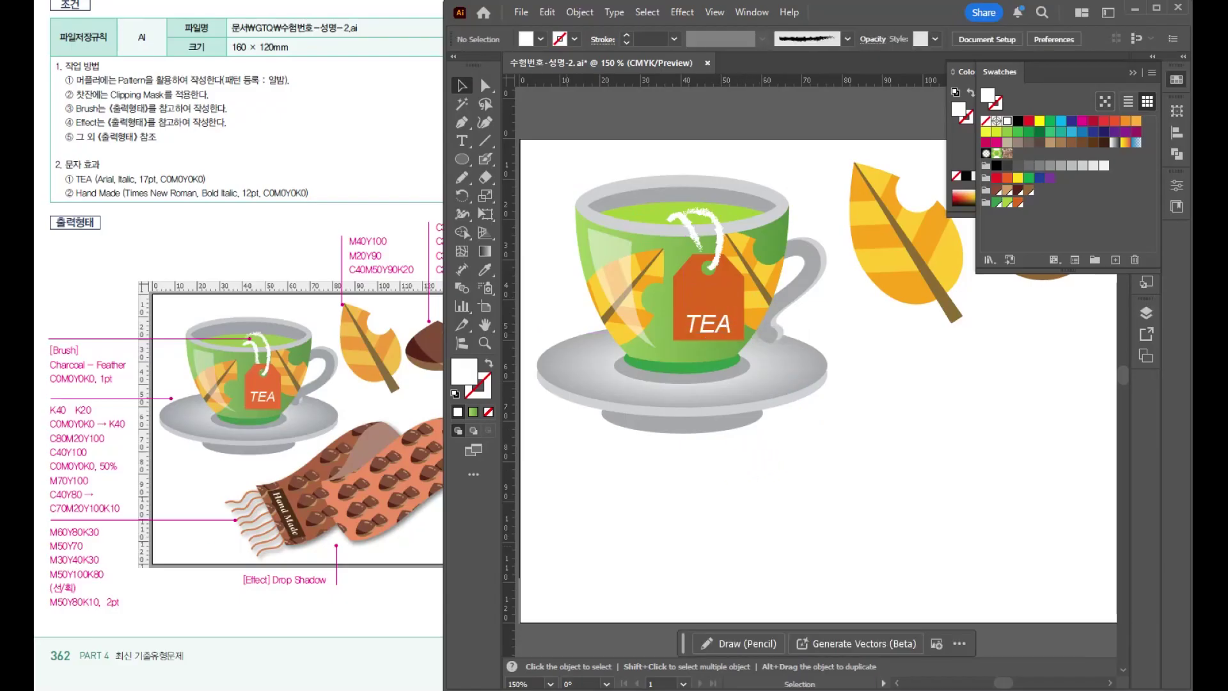
- Create a swatch group holding the muffler's colours M60Y80K30, M50Y70, M30Y40K30 and M50Y100K80 from the exam sheet
{"action": "left_click_drag", "start_coordinate": [297, 531], "coordinate": [306, 501]}
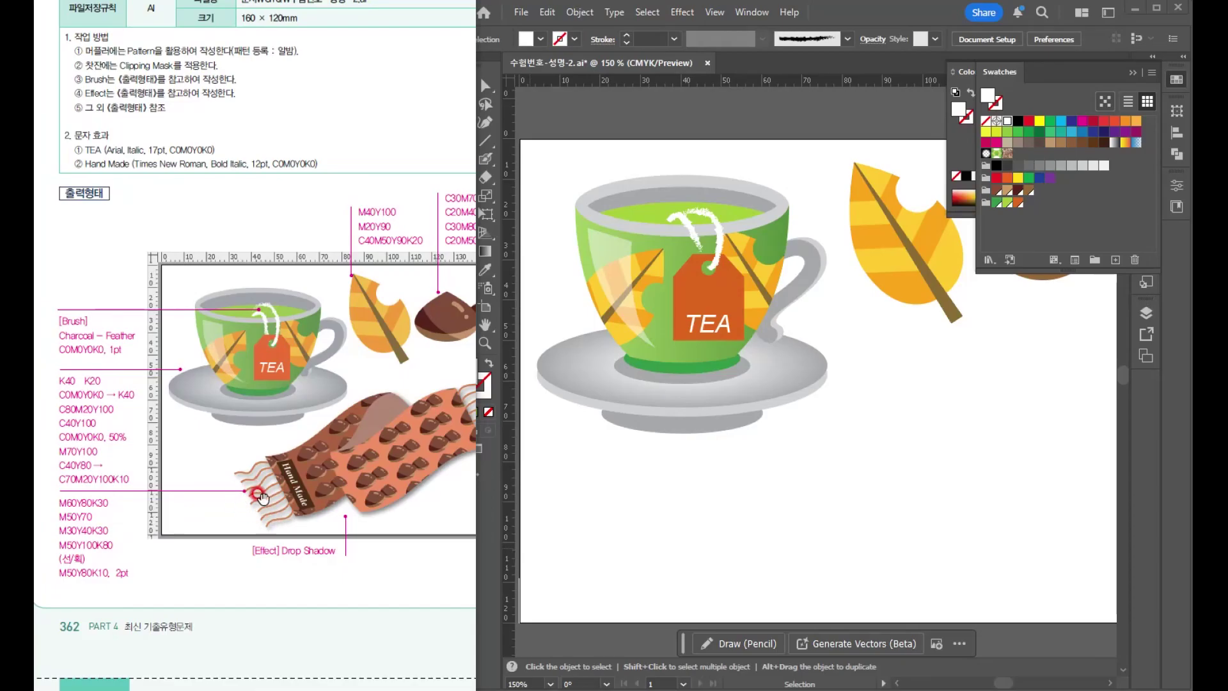
{"action": "left_click", "coordinate": [1109, 195]}
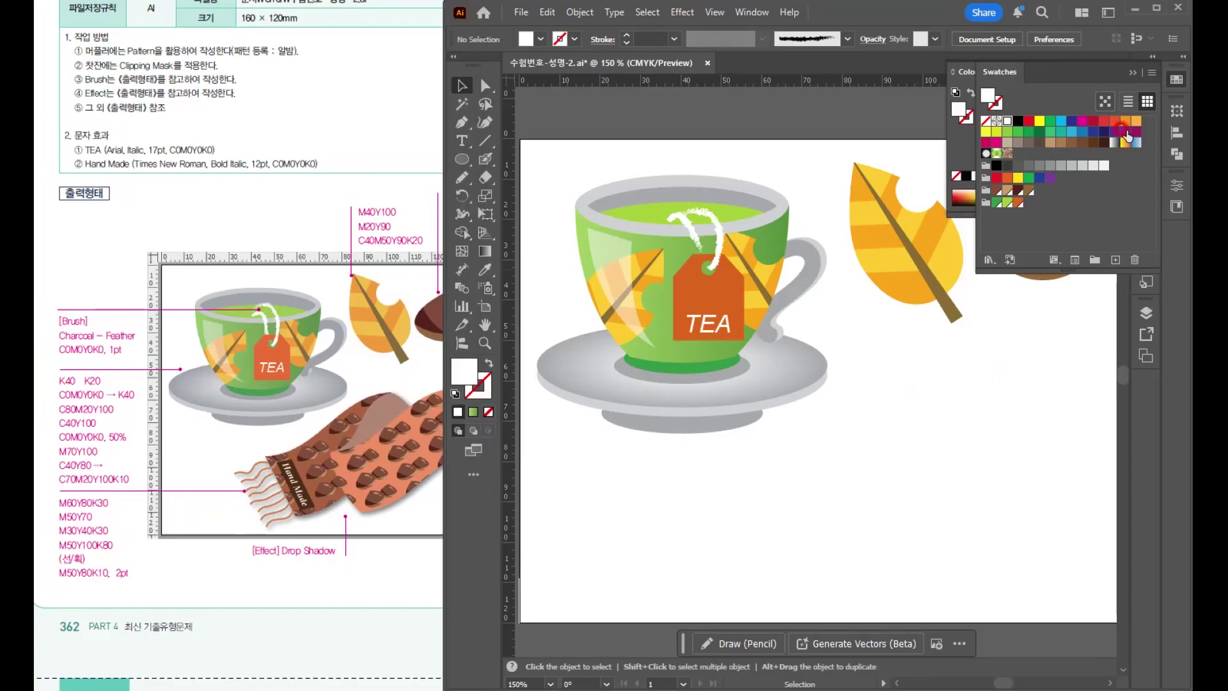
{"action": "left_click", "coordinate": [1113, 257]}
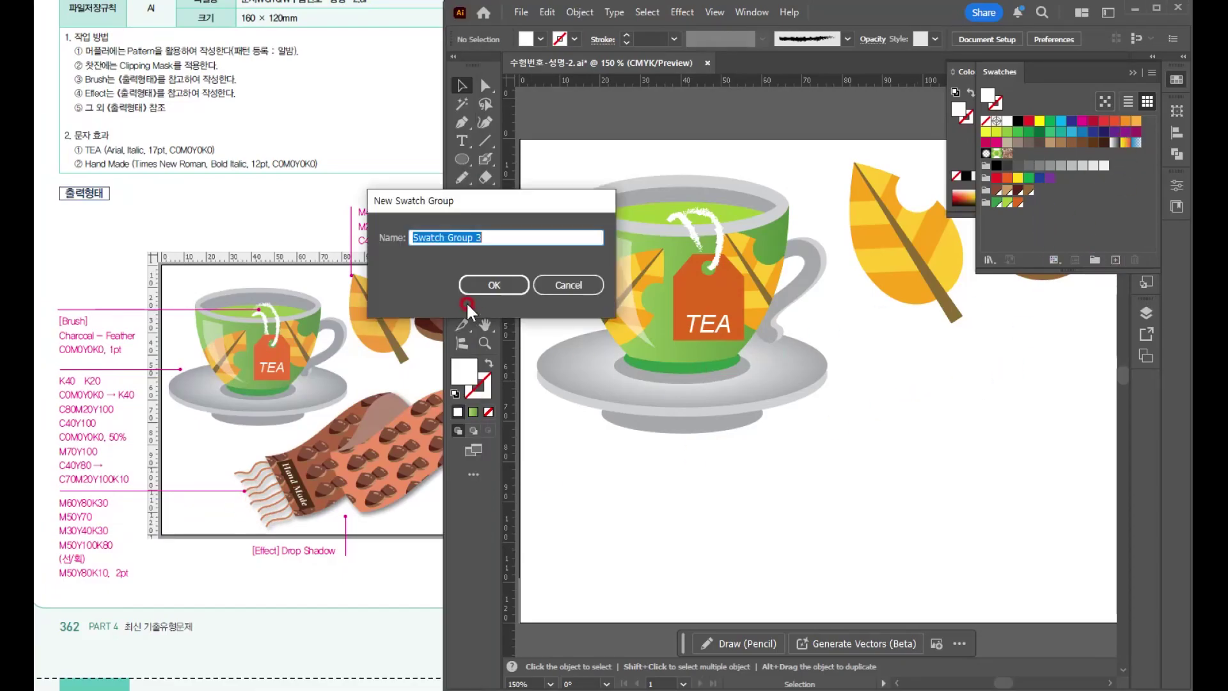
{"action": "left_click", "coordinate": [486, 285]}
{"action": "left_click", "coordinate": [1115, 259]}
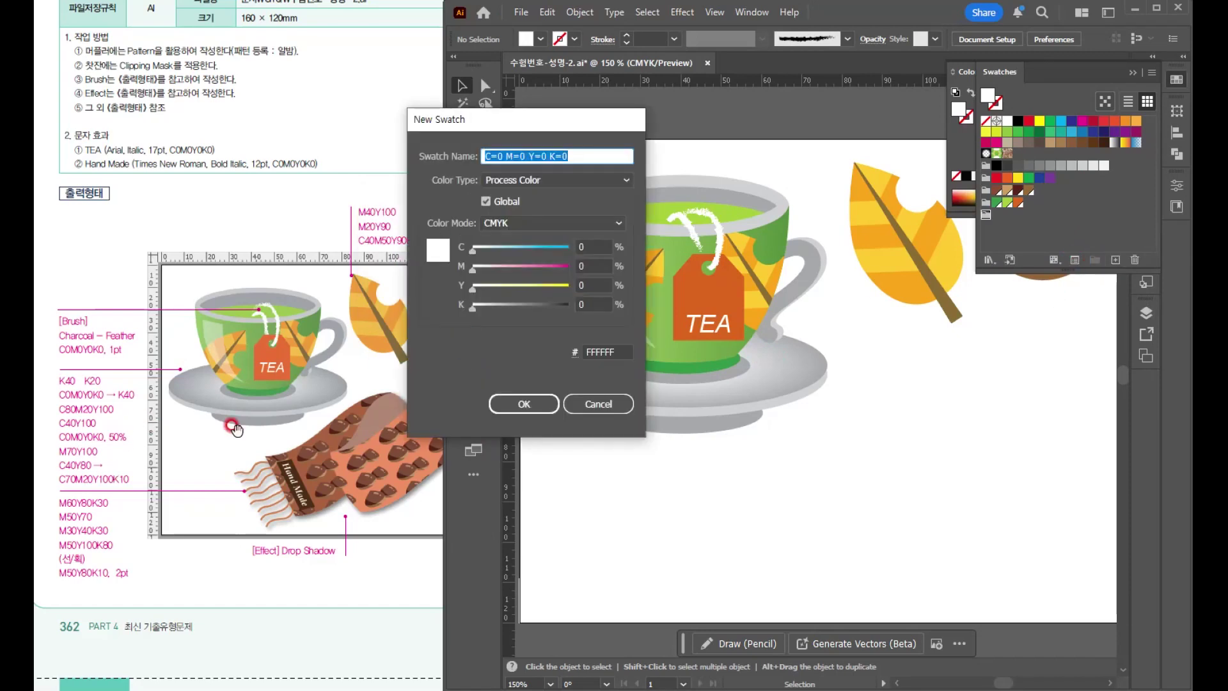
{"action": "left_click", "coordinate": [597, 263]}
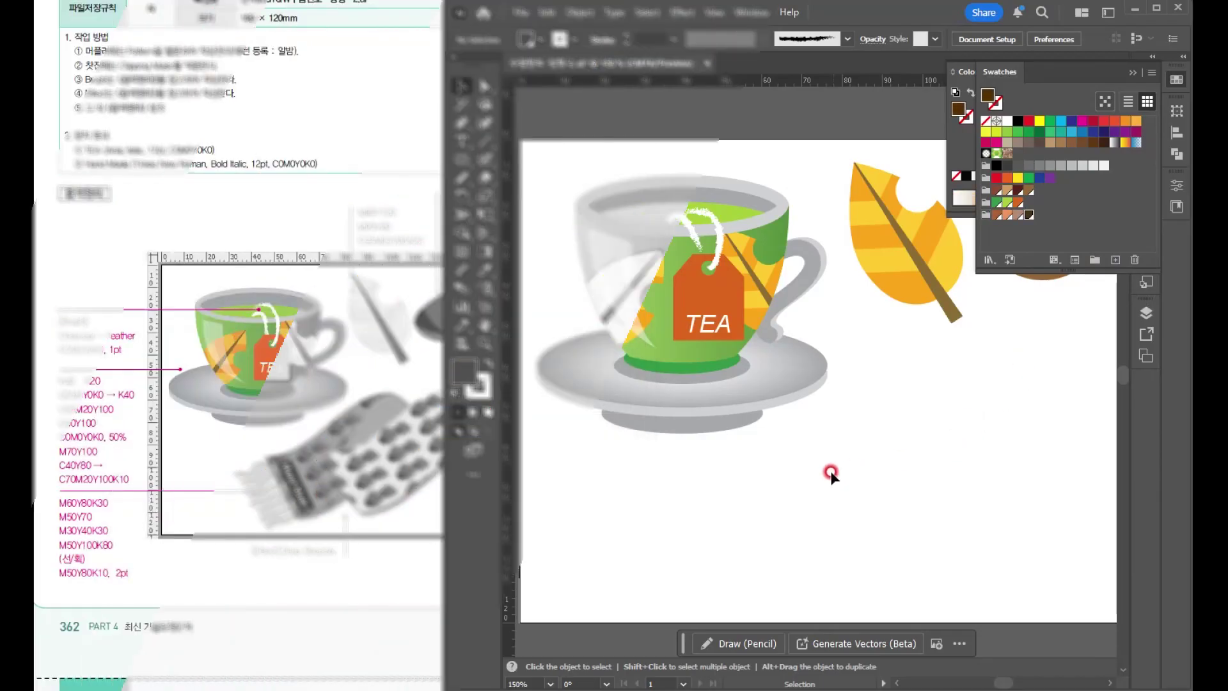
- Draw a wide rectangle for the muffler on the empty area below the cup and leaf, with the default fill and stroke
{"action": "left_click_drag", "start_coordinate": [831, 472], "coordinate": [732, 392]}
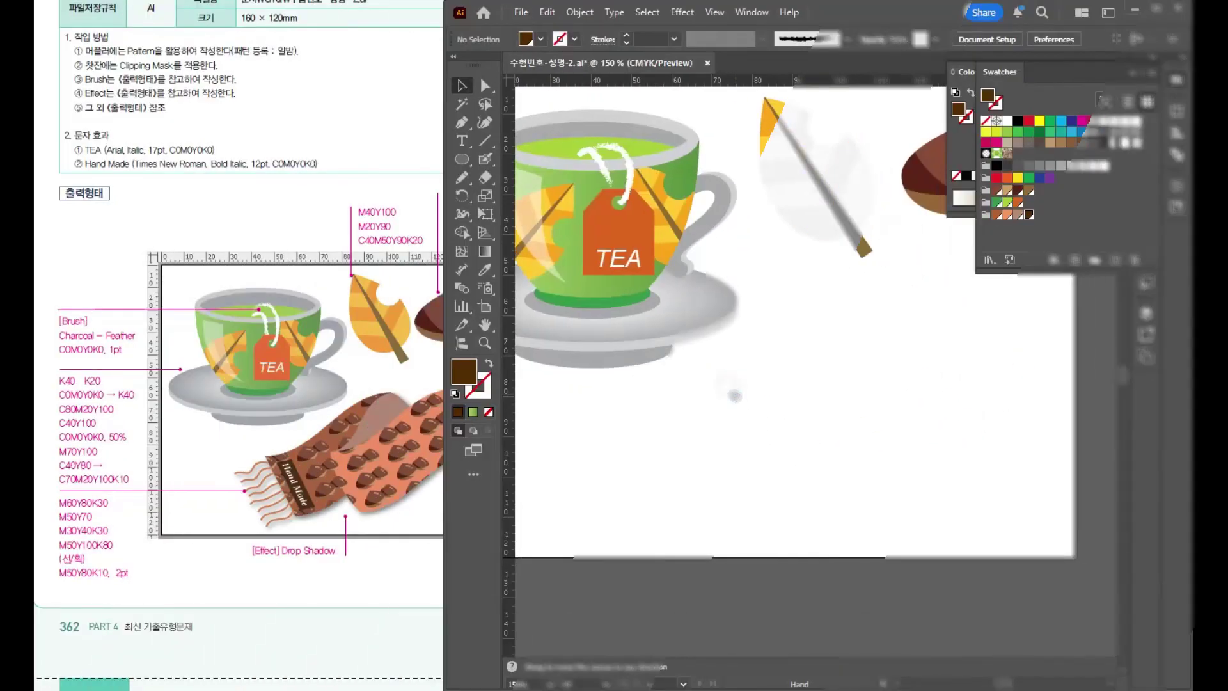
{"action": "left_click", "coordinate": [320, 480]}
{"action": "left_click_drag", "start_coordinate": [309, 483], "coordinate": [285, 484]}
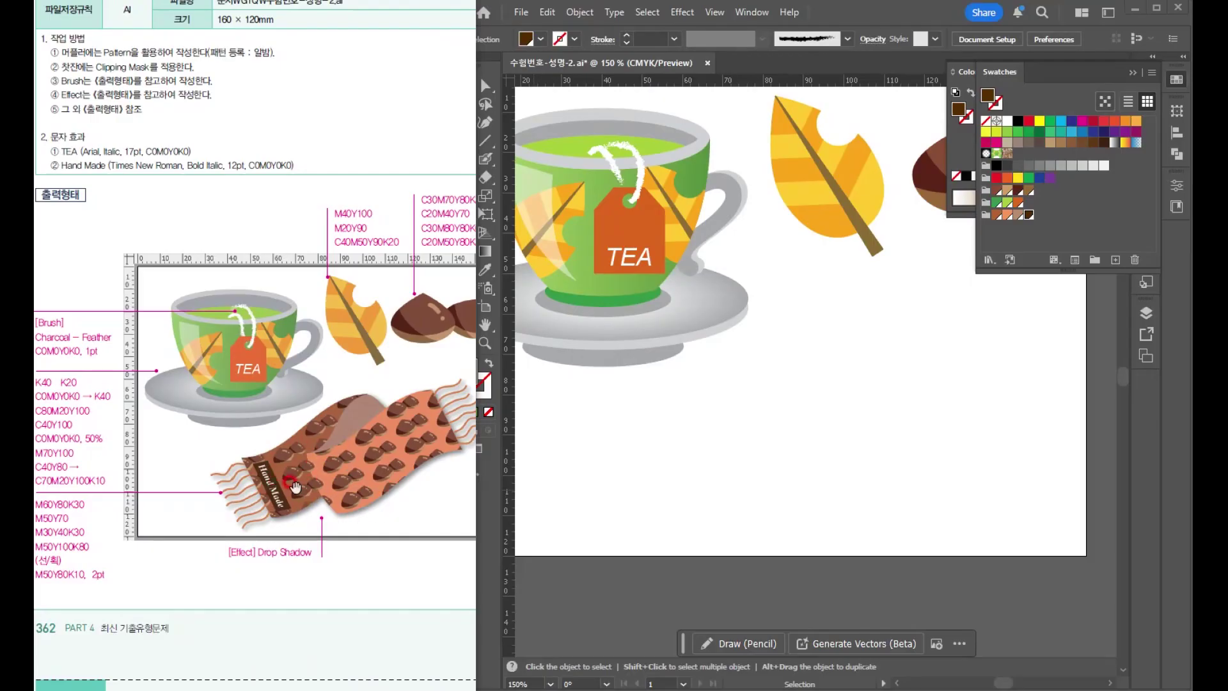
{"action": "left_click", "coordinate": [790, 434]}
{"action": "left_click", "coordinate": [462, 160]}
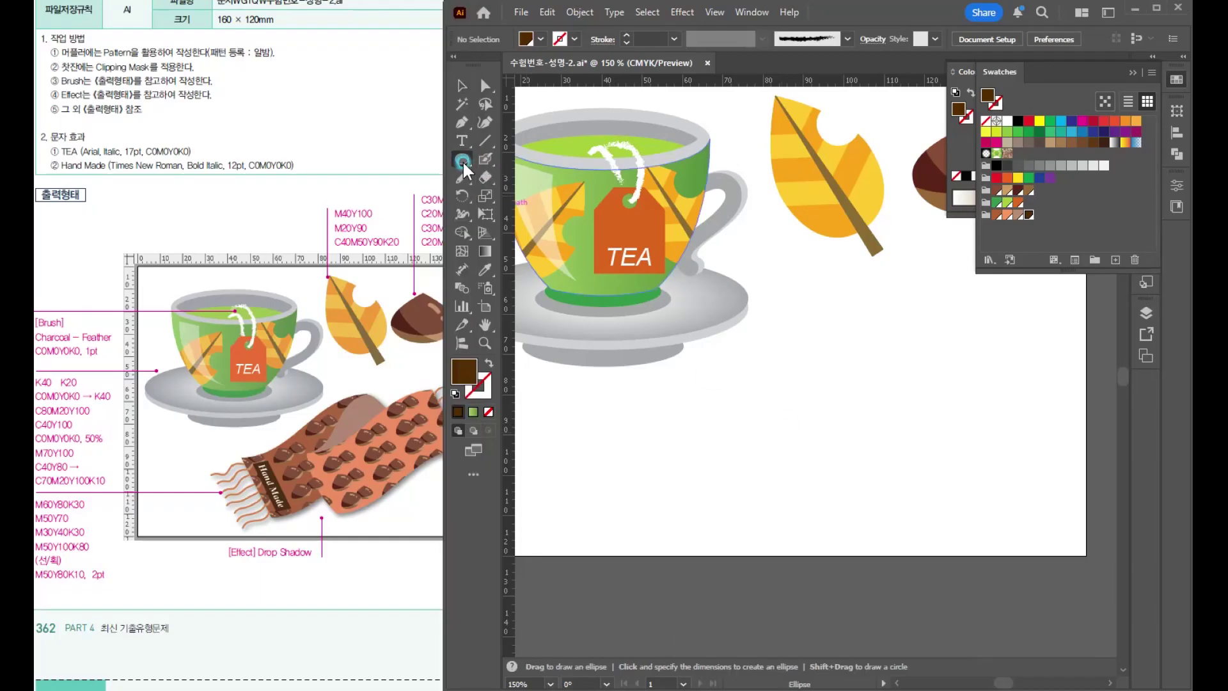
{"action": "left_click", "coordinate": [528, 160]}
{"action": "mouse_move", "coordinate": [715, 379]}
{"action": "left_mouse_down"}
{"action": "mouse_move", "coordinate": [921, 489]}
{"action": "mouse_move", "coordinate": [989, 484]}
{"action": "left_mouse_up"}
{"action": "key", "text": "d"}
{"action": "key", "text": "v"}
- Warp the rectangle with a horizontal Flag envelope distortion at a 17% bend
{"action": "left_click", "coordinate": [595, 14]}
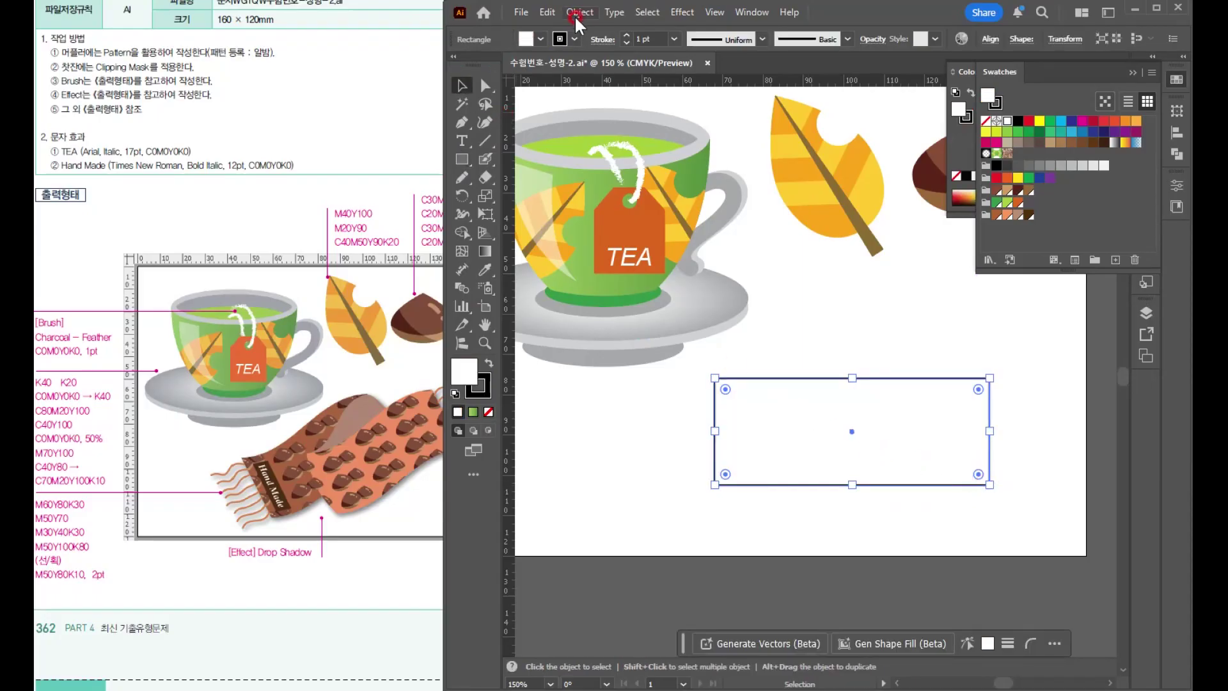
{"action": "left_click", "coordinate": [761, 563]}
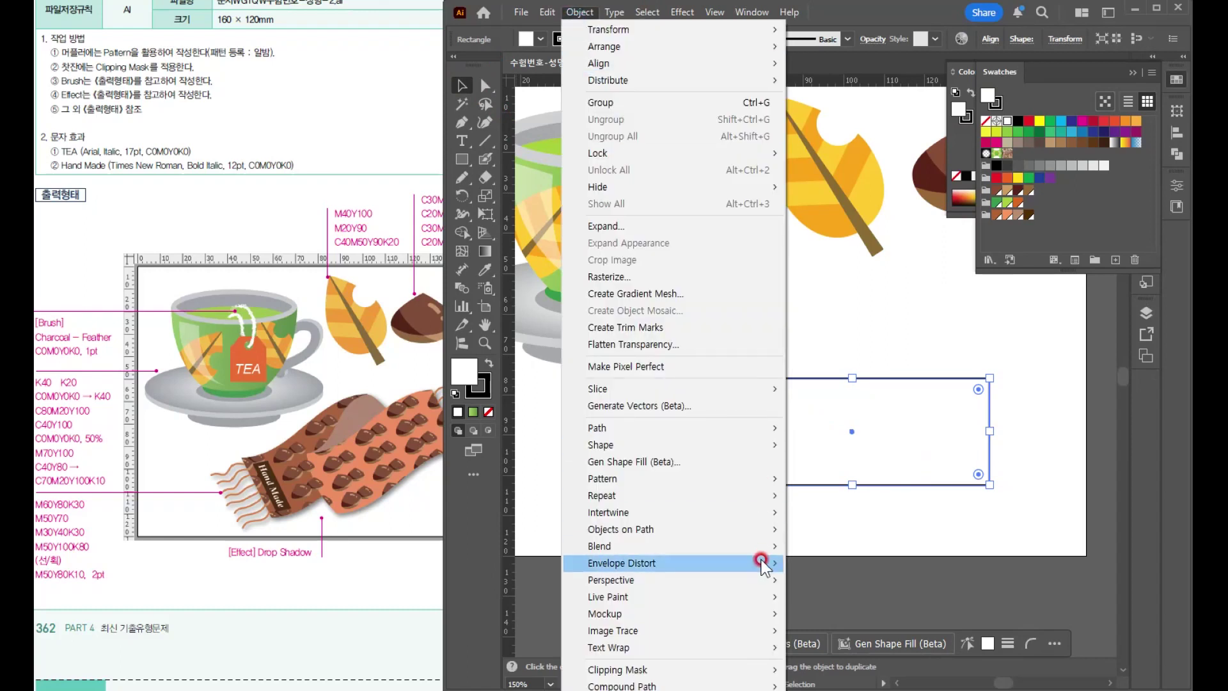
{"action": "left_click", "coordinate": [804, 564]}
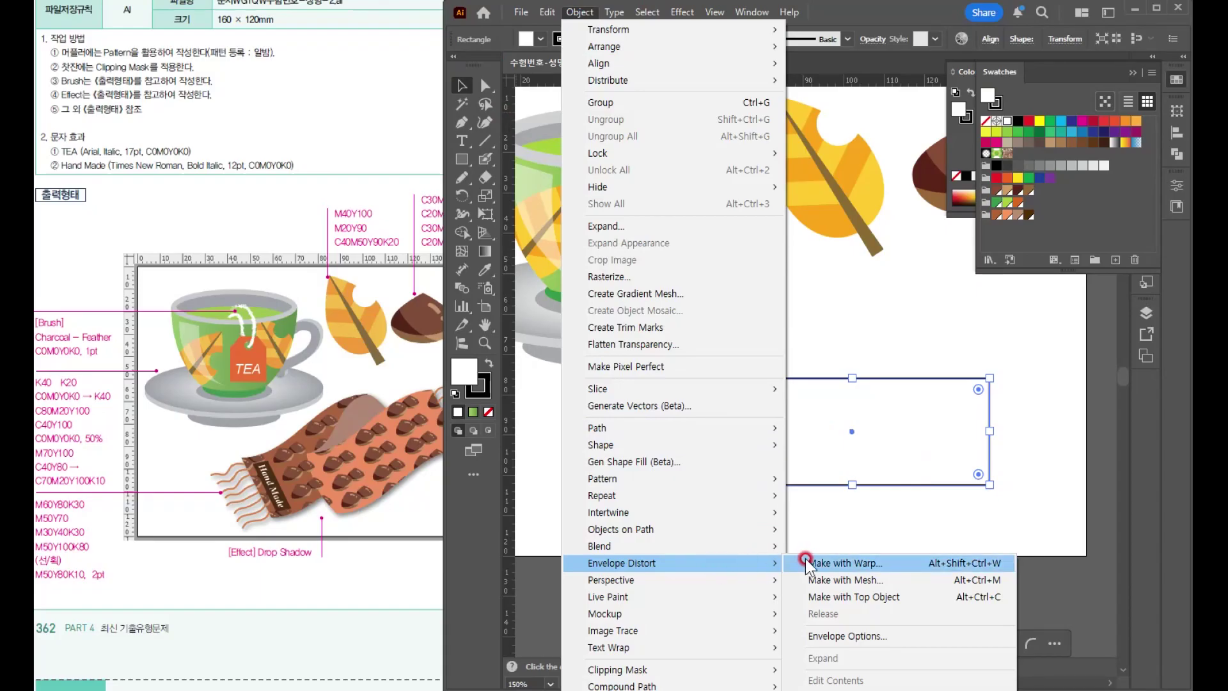
{"action": "left_click", "coordinate": [805, 563]}
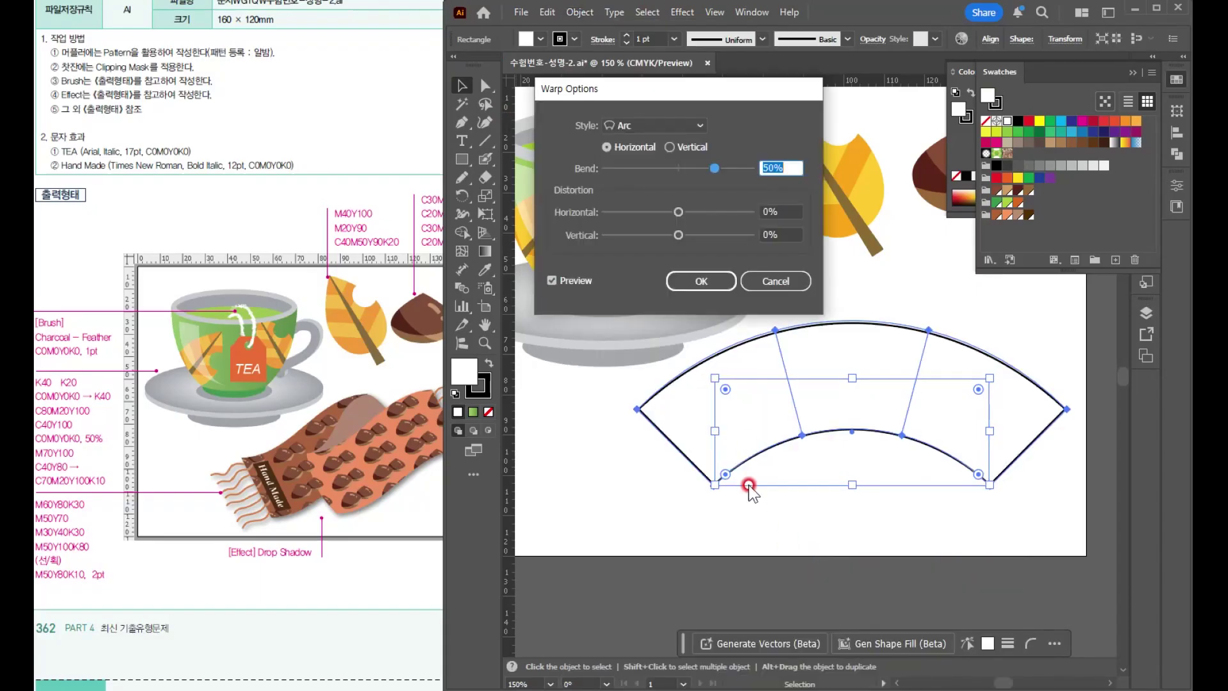
{"action": "left_click", "coordinate": [627, 126]}
{"action": "left_click", "coordinate": [619, 126]}
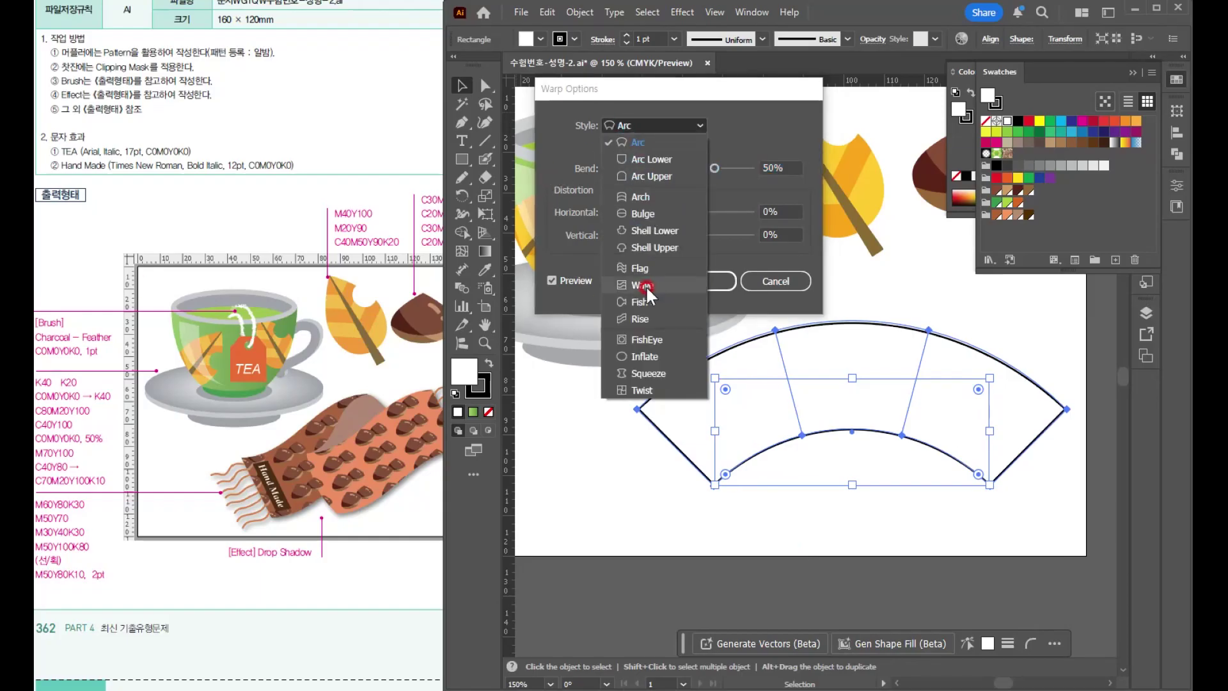
{"action": "left_click", "coordinate": [645, 286]}
{"action": "left_click_drag", "start_coordinate": [715, 166], "coordinate": [696, 167]}
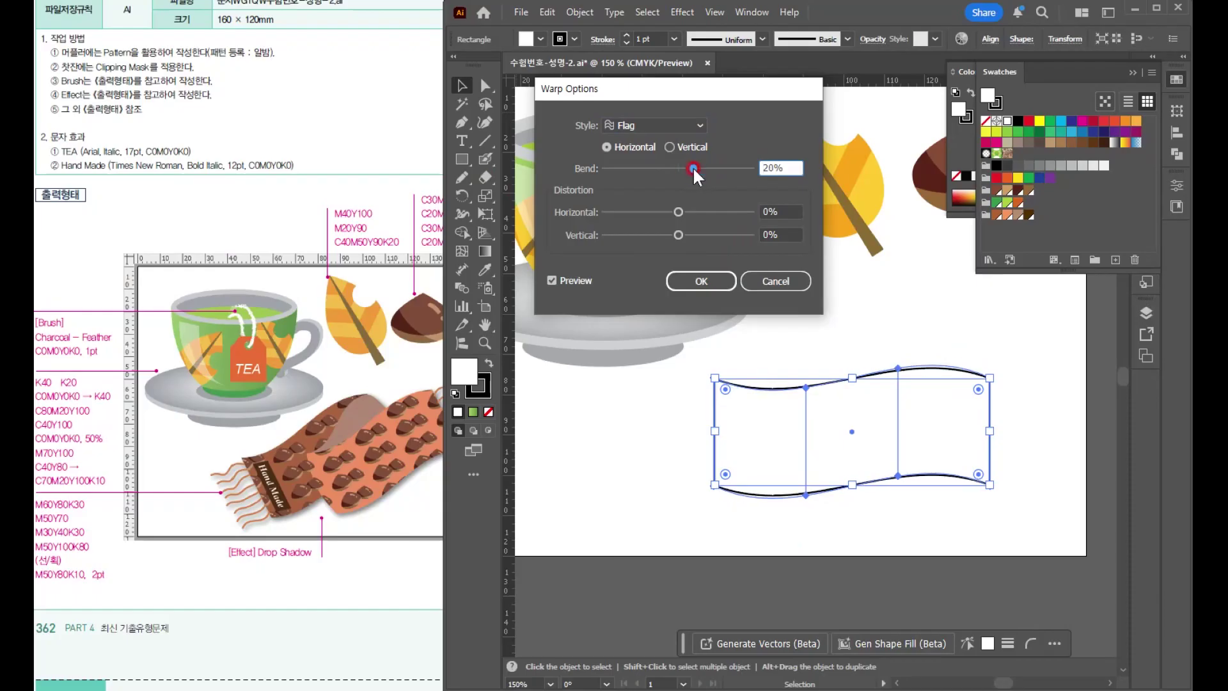
{"action": "left_click_drag", "start_coordinate": [692, 166], "coordinate": [689, 167]}
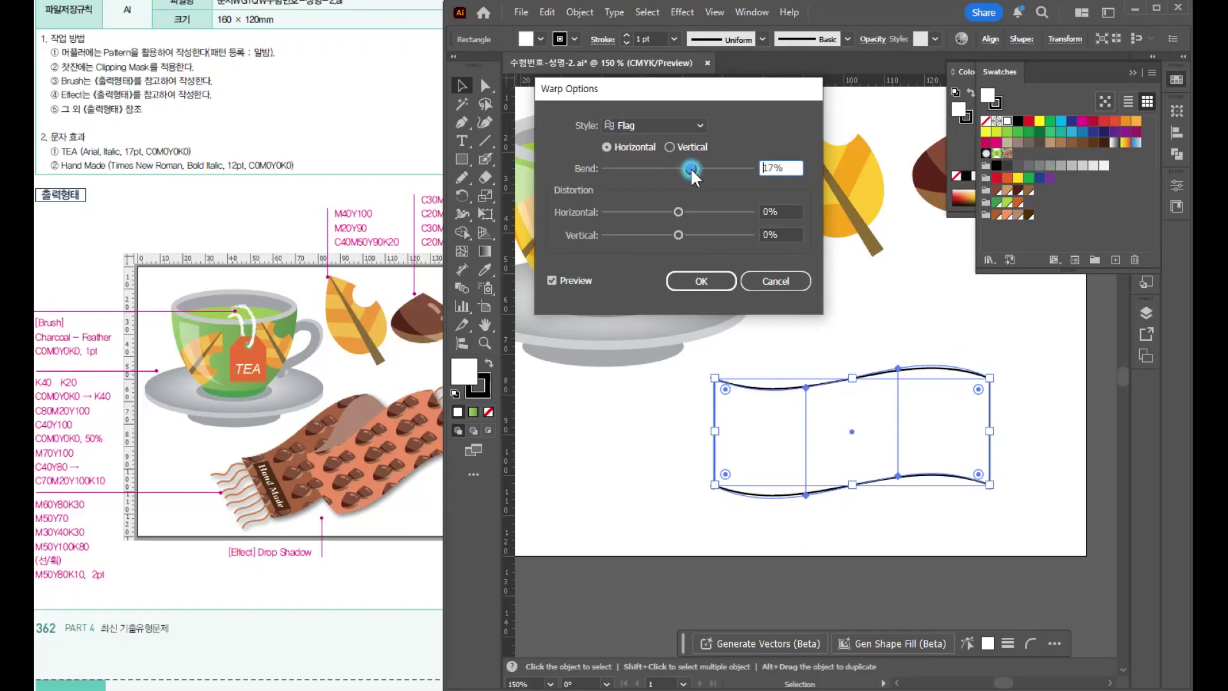
{"action": "left_click", "coordinate": [705, 282]}
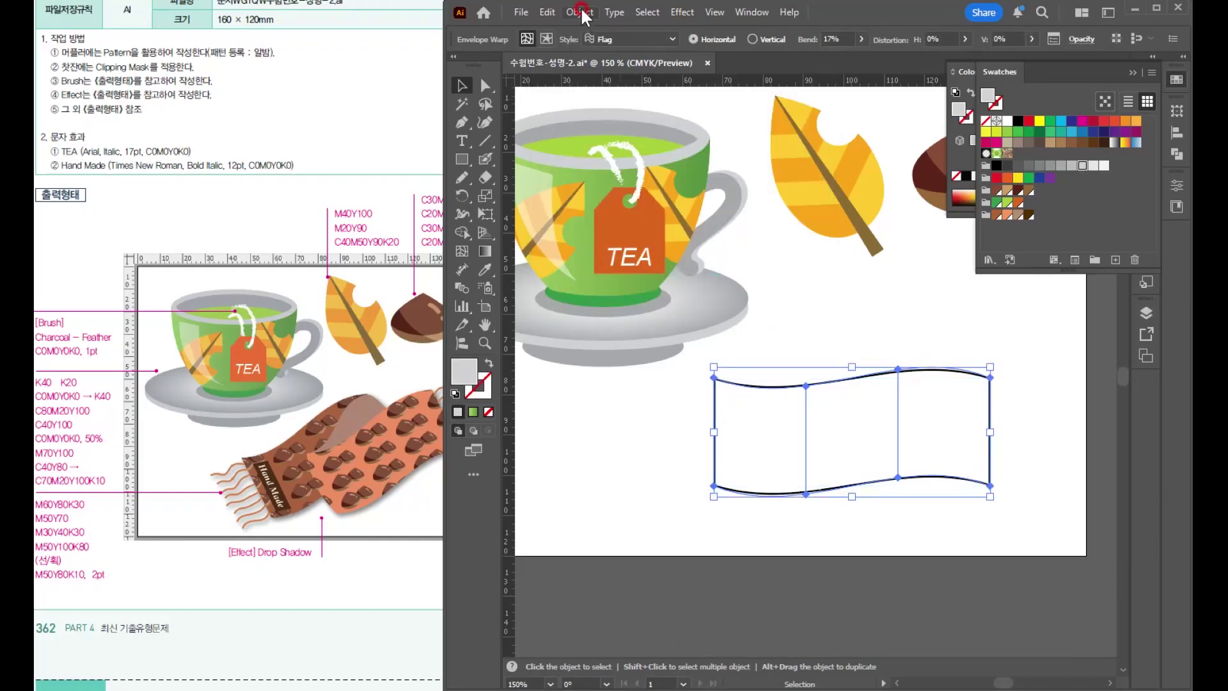
- Expand the warped shape and make two overlapping copies of it, each offset down and to the right
{"action": "left_click", "coordinate": [581, 9]}
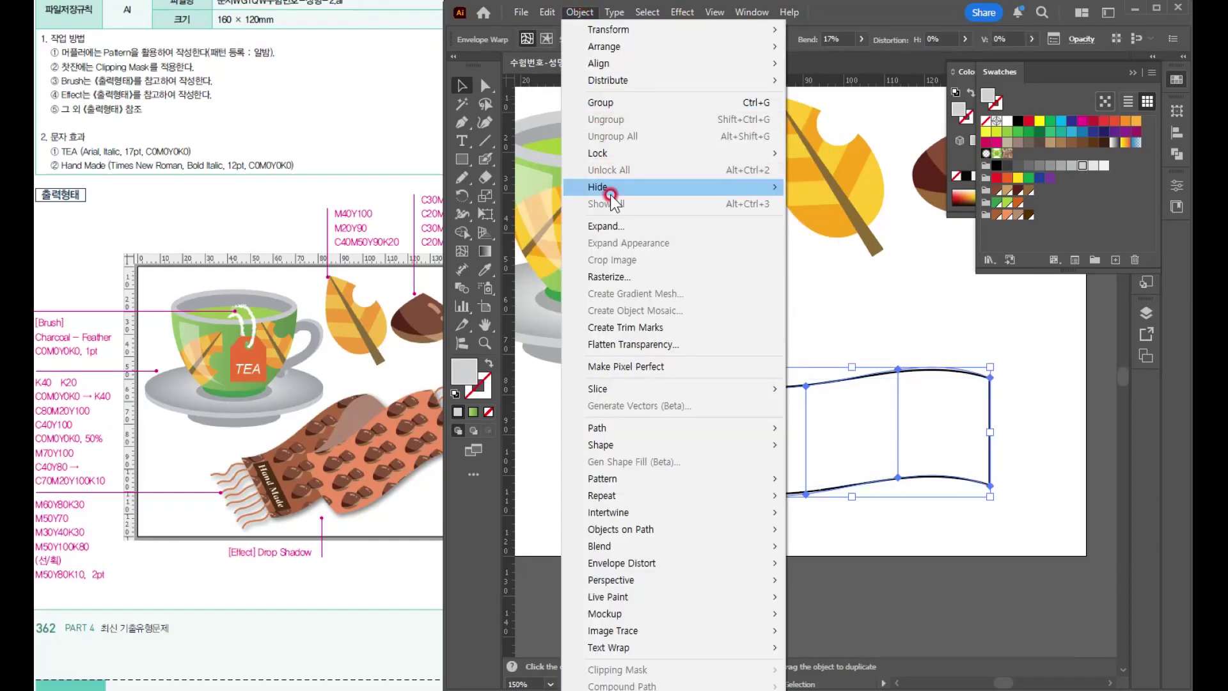
{"action": "left_click", "coordinate": [631, 227]}
{"action": "left_click", "coordinate": [461, 346]}
{"action": "left_click", "coordinate": [963, 362]}
{"action": "left_click_drag", "start_coordinate": [901, 425], "coordinate": [965, 498], "text": "alt"}
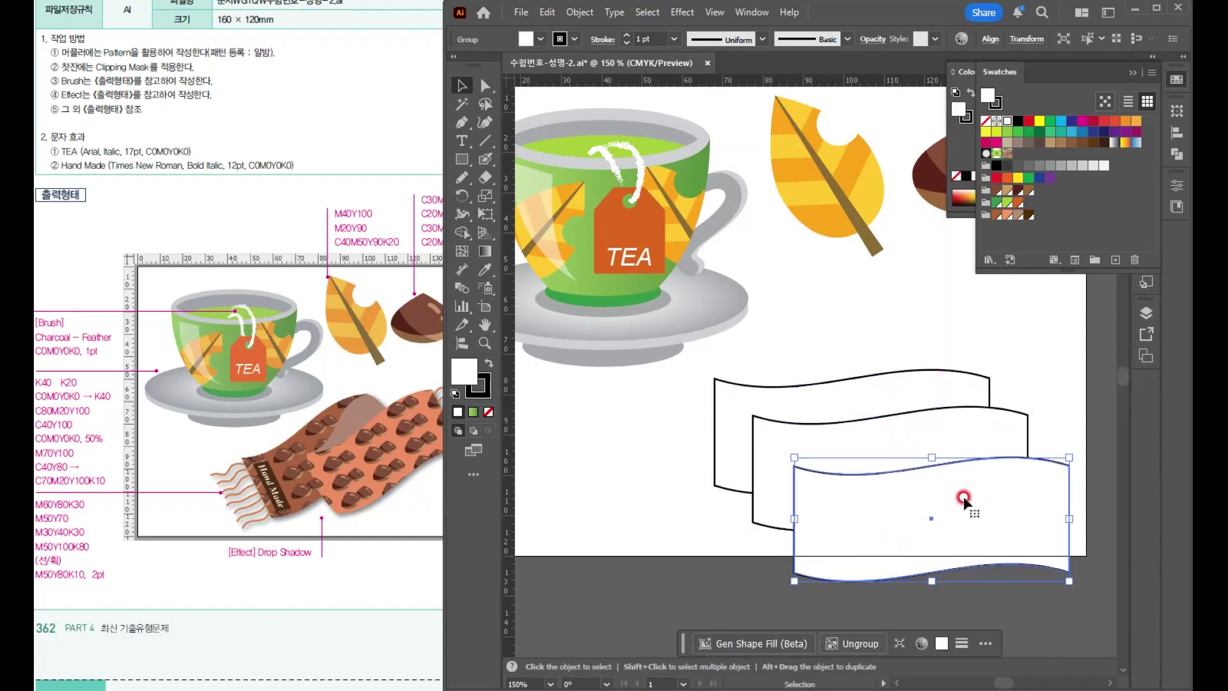
- Narrow the middle copy and rotate it into a fold between the back piece's upper-right corner and the front piece's upper-left corner
{"action": "left_click", "coordinate": [979, 425]}
{"action": "left_click_drag", "start_coordinate": [1007, 423], "coordinate": [970, 387]}
{"action": "left_click_drag", "start_coordinate": [714, 431], "coordinate": [805, 439]}
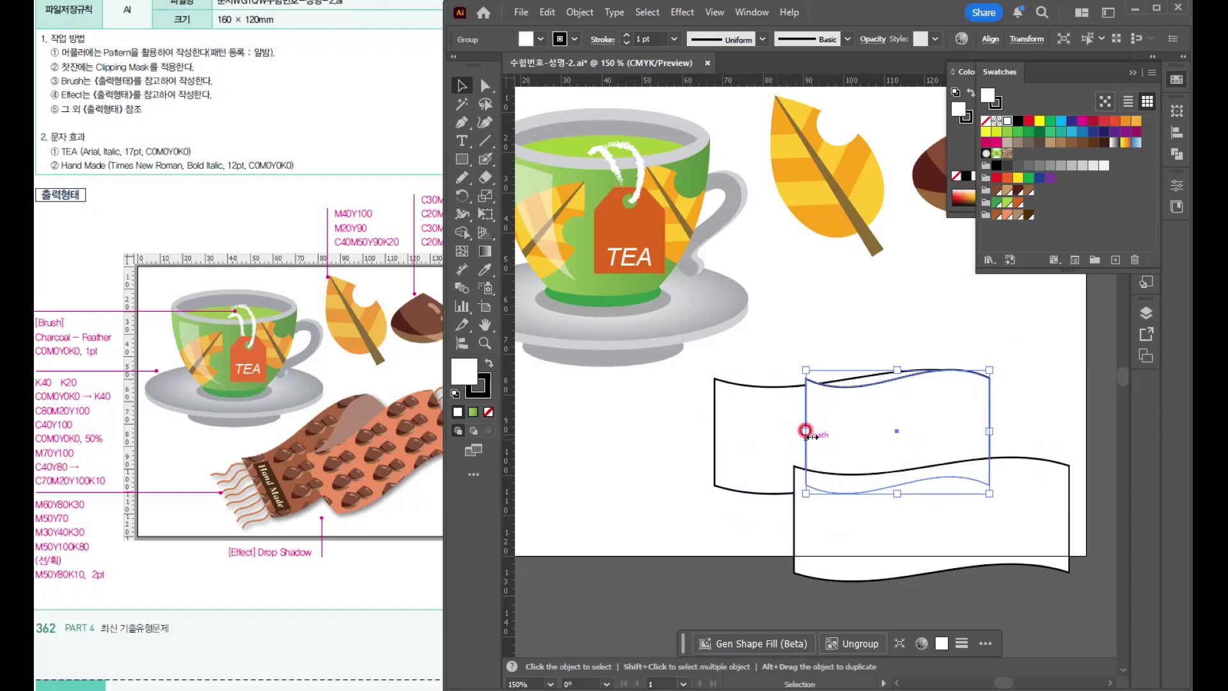
{"action": "left_click_drag", "start_coordinate": [803, 356], "coordinate": [793, 416]}
{"action": "left_click_drag", "start_coordinate": [910, 403], "coordinate": [949, 456]}
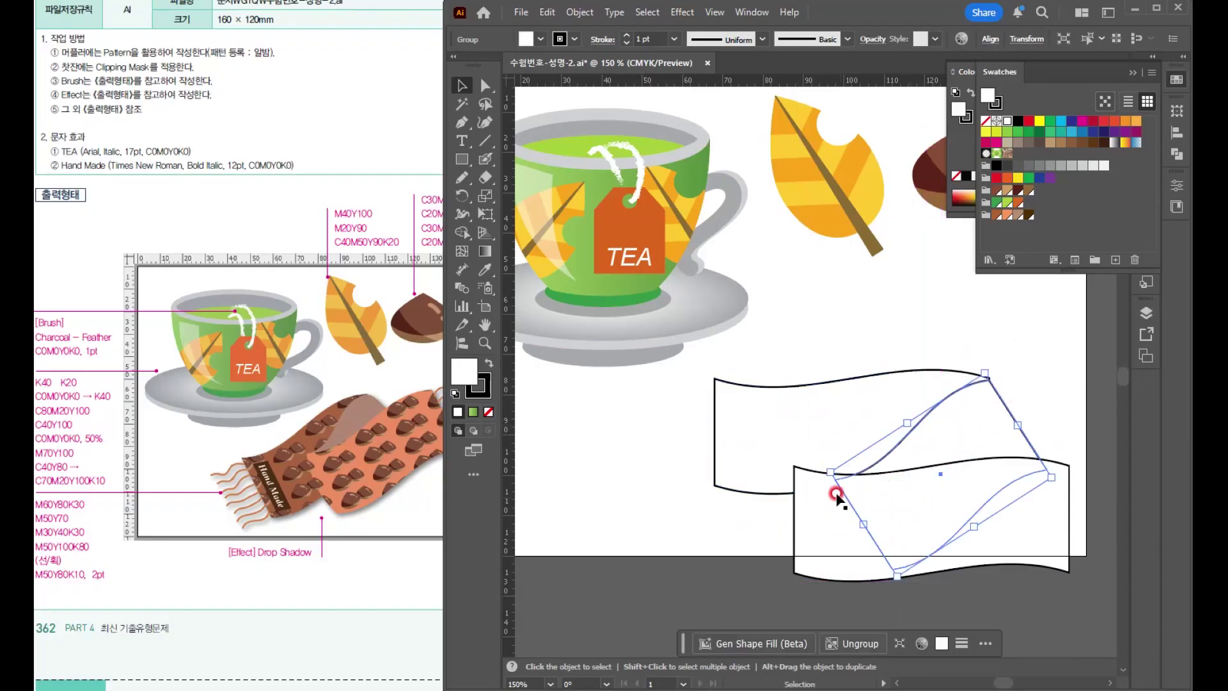
{"action": "left_click_drag", "start_coordinate": [812, 466], "coordinate": [816, 458]}
{"action": "left_click_drag", "start_coordinate": [1001, 438], "coordinate": [985, 426]}
{"action": "left_click_drag", "start_coordinate": [841, 504], "coordinate": [809, 505]}
{"action": "left_click", "coordinate": [1111, 600]}
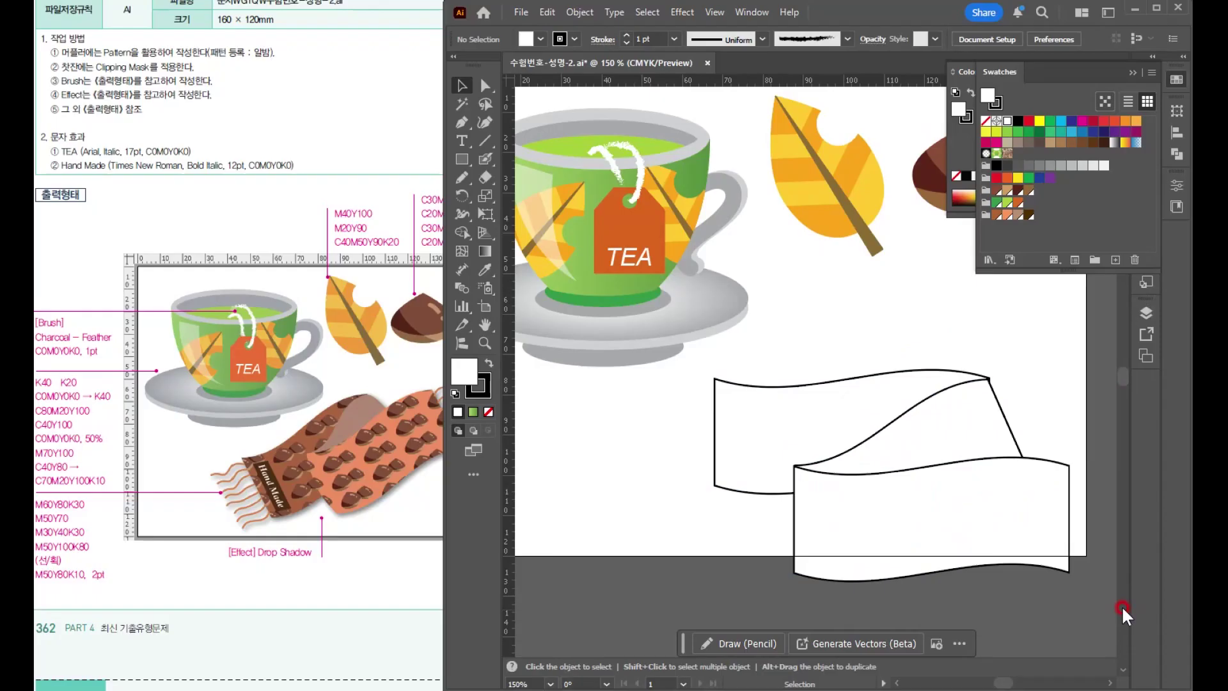
- Move the front piece up slightly and re-angle the fold so its corners meet the back and front pieces
{"action": "mouse_move", "coordinate": [1005, 540]}
{"action": "left_mouse_down"}
{"action": "mouse_move", "coordinate": [981, 539]}
{"action": "mouse_move", "coordinate": [977, 509]}
{"action": "left_mouse_up"}
{"action": "left_click", "coordinate": [972, 410]}
{"action": "mouse_move", "coordinate": [791, 473]}
{"action": "left_mouse_down"}
{"action": "mouse_move", "coordinate": [780, 448]}
{"action": "mouse_move", "coordinate": [983, 409]}
{"action": "mouse_move", "coordinate": [977, 399]}
{"action": "left_mouse_up"}
{"action": "scroll", "coordinate": [973, 426], "scroll_direction": "up", "scroll_amount": 2}
{"action": "left_click_drag", "start_coordinate": [962, 340], "coordinate": [970, 341]}
{"action": "left_click_drag", "start_coordinate": [556, 411], "coordinate": [563, 417]}
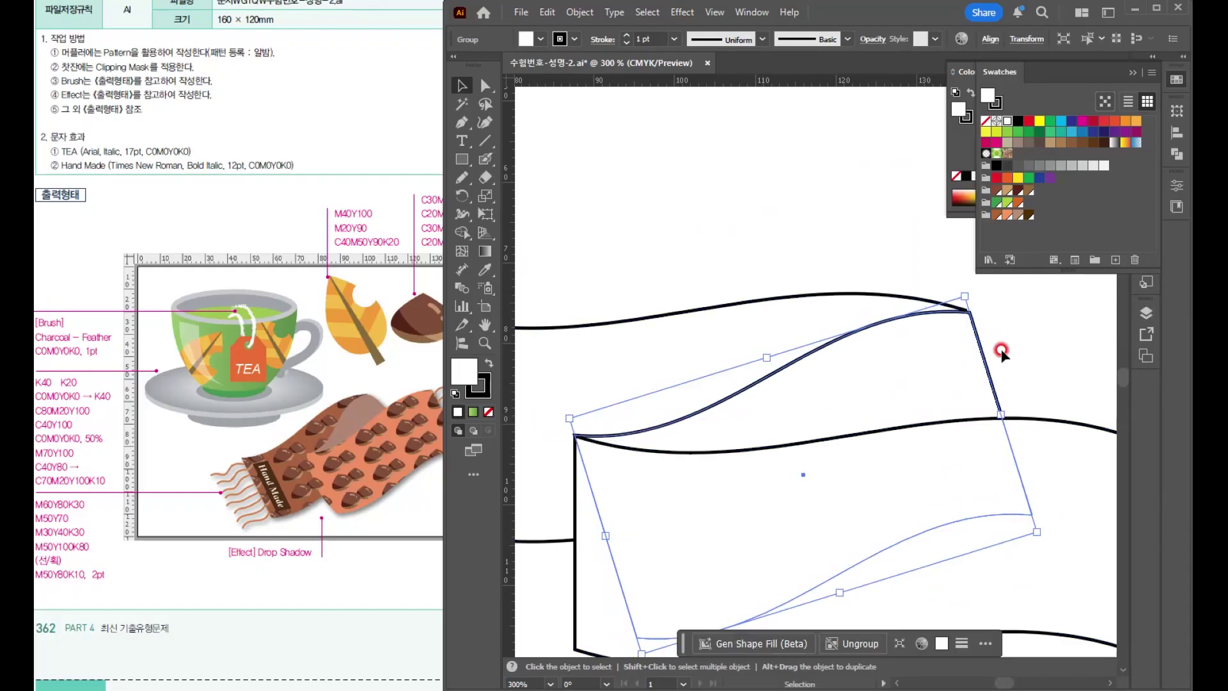
- Reshape the fold by curving its upper and right edges and raising its lower-right anchor
{"action": "left_click", "coordinate": [488, 87]}
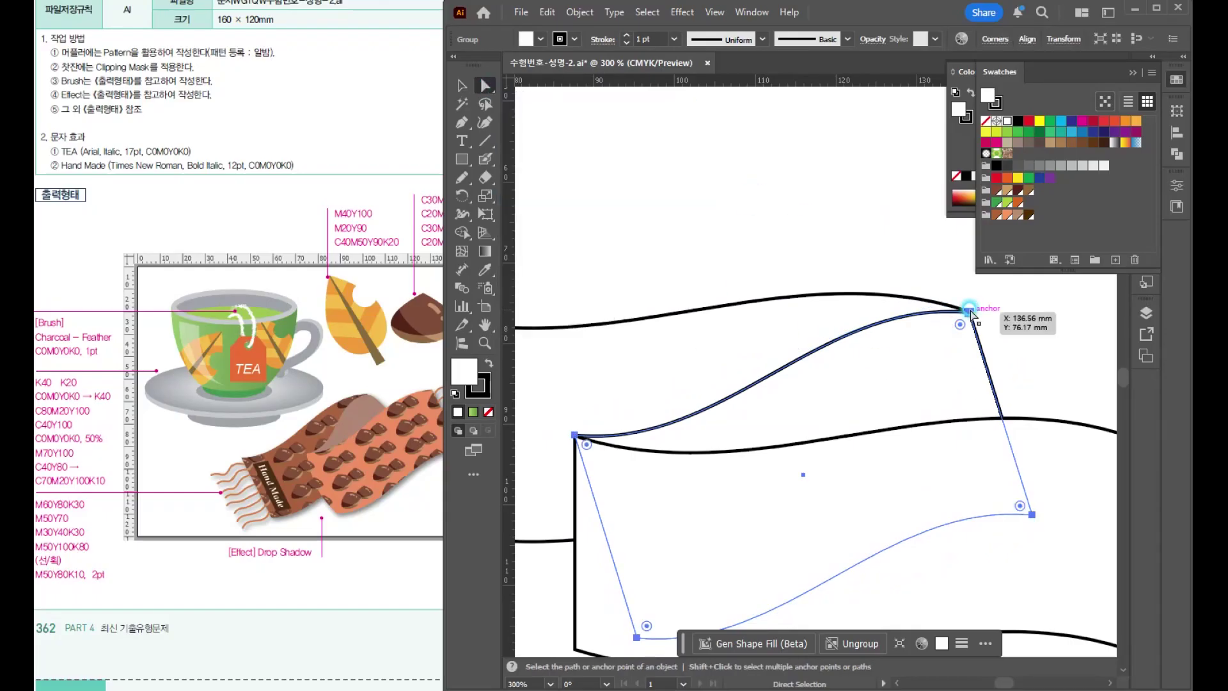
{"action": "left_click", "coordinate": [971, 311]}
{"action": "left_click_drag", "start_coordinate": [820, 297], "coordinate": [792, 270]}
{"action": "left_click_drag", "start_coordinate": [990, 380], "coordinate": [1011, 321]}
{"action": "left_click_drag", "start_coordinate": [1031, 519], "coordinate": [1022, 461]}
{"action": "left_click_drag", "start_coordinate": [665, 633], "coordinate": [641, 562]}
{"action": "key", "text": "v"}
{"action": "left_click", "coordinate": [778, 582]}
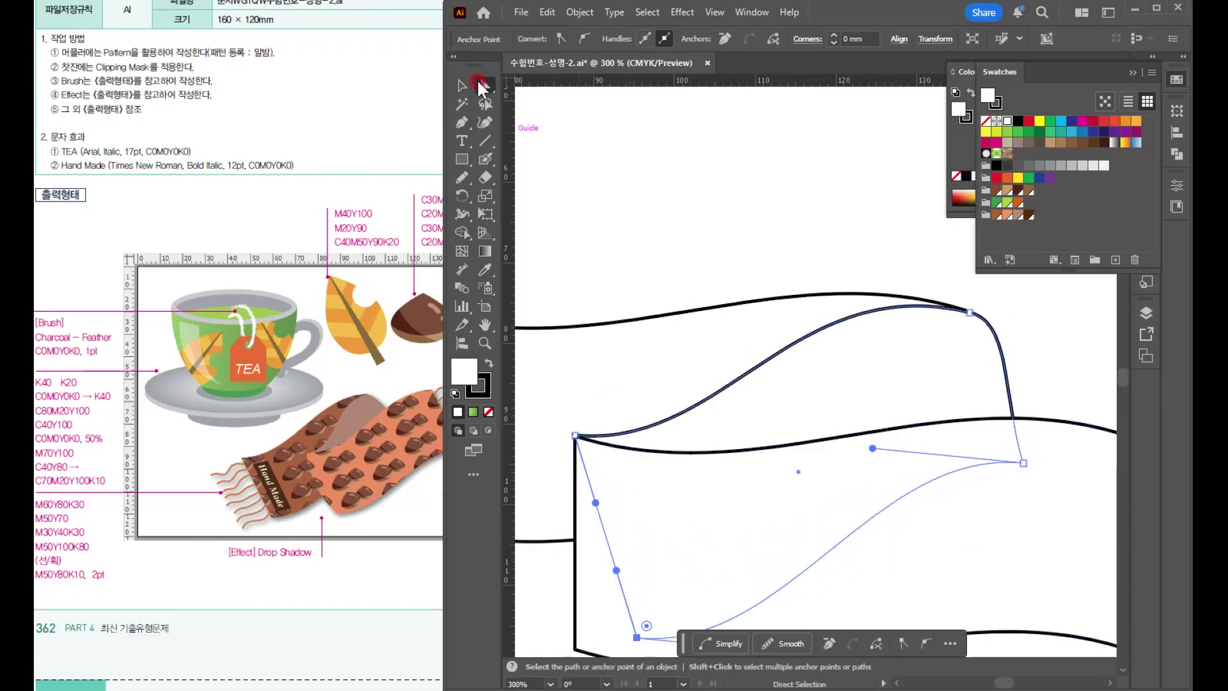
{"action": "left_click", "coordinate": [462, 85]}
{"action": "left_click", "coordinate": [676, 174]}
- Select the fold's upper-right anchor and place it on the upper-right corner of the back piece
{"action": "scroll", "coordinate": [736, 281], "scroll_direction": "down", "scroll_amount": 4}
{"action": "left_click_drag", "start_coordinate": [817, 344], "coordinate": [862, 362]}
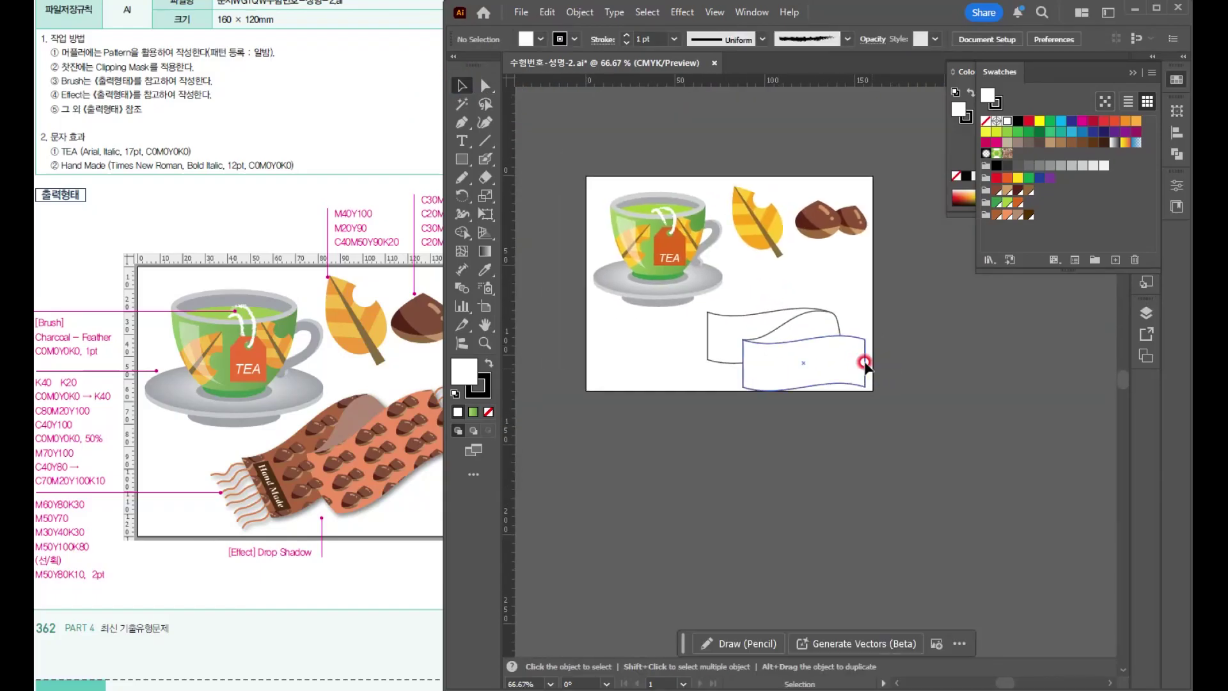
{"action": "scroll", "coordinate": [855, 362], "scroll_direction": "up", "scroll_amount": 4}
{"action": "left_click", "coordinate": [784, 235]}
{"action": "scroll", "coordinate": [809, 241], "scroll_direction": "down", "scroll_amount": 2}
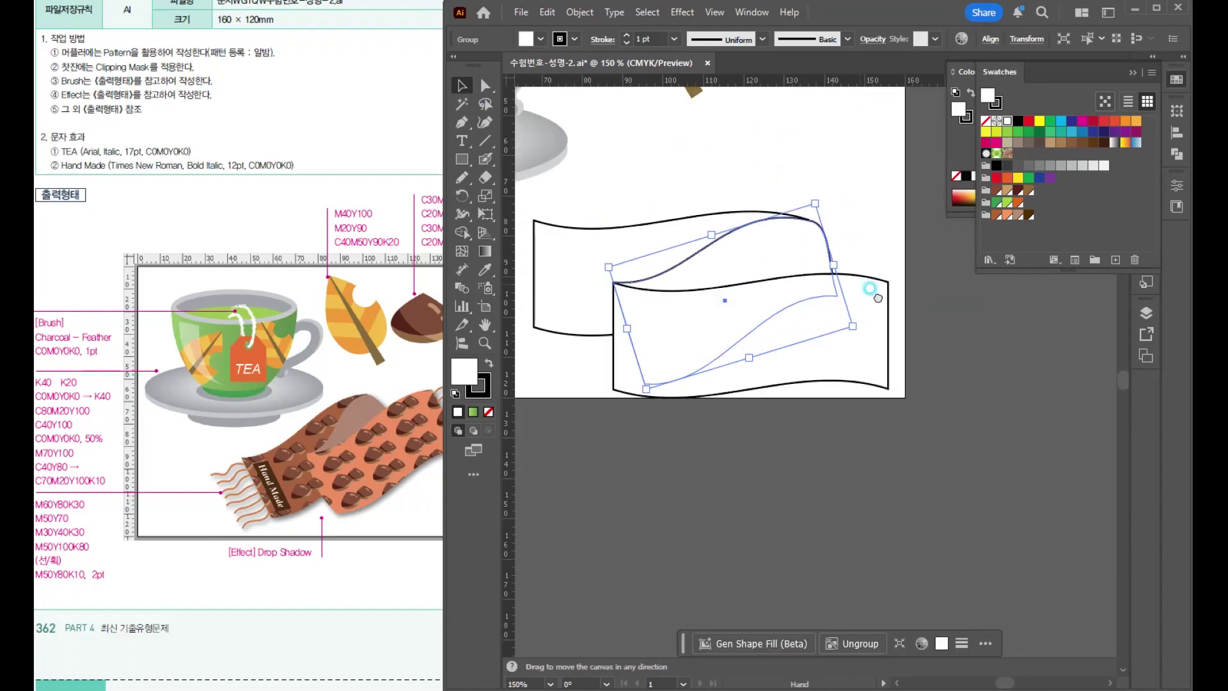
{"action": "left_click_drag", "start_coordinate": [878, 301], "coordinate": [870, 300]}
{"action": "key", "text": "a"}
{"action": "scroll", "coordinate": [809, 269], "scroll_direction": "up", "scroll_amount": 3}
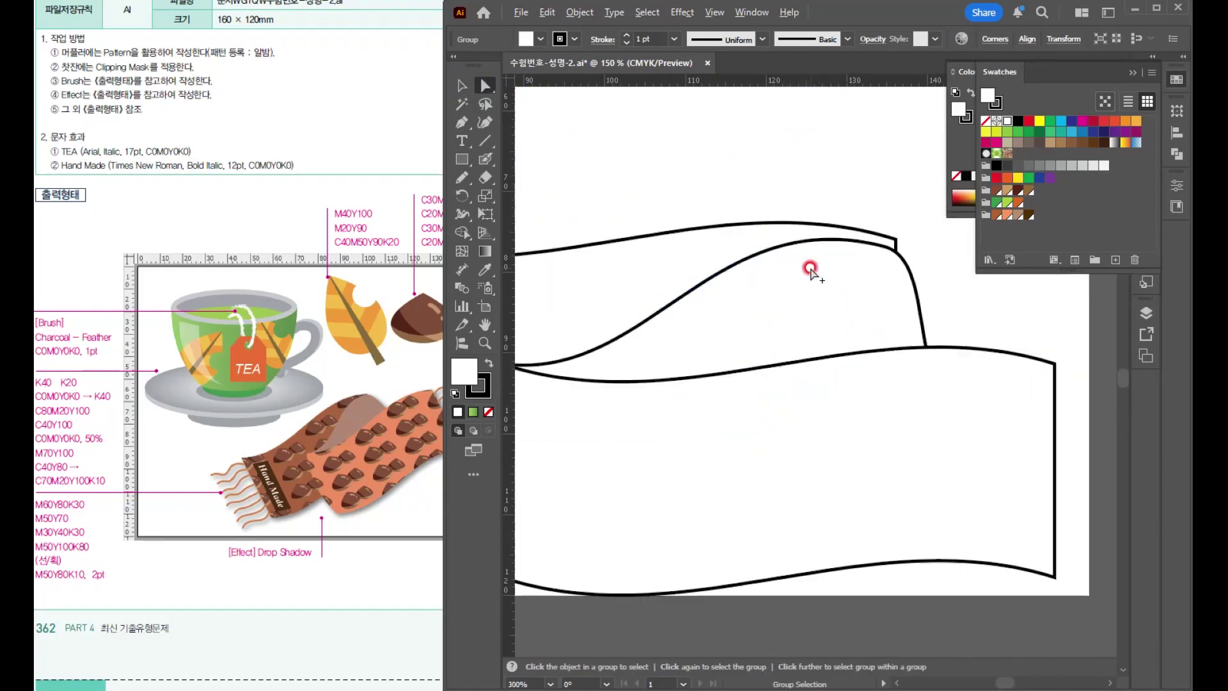
{"action": "left_click_drag", "start_coordinate": [907, 239], "coordinate": [924, 229]}
- Adjust the fold's lower-right anchor and its handle so the rounded right edge runs down behind the front piece
{"action": "left_click_drag", "start_coordinate": [977, 440], "coordinate": [1013, 408]}
{"action": "left_click_drag", "start_coordinate": [986, 319], "coordinate": [1054, 330]}
{"action": "left_click_drag", "start_coordinate": [1021, 410], "coordinate": [1021, 428]}
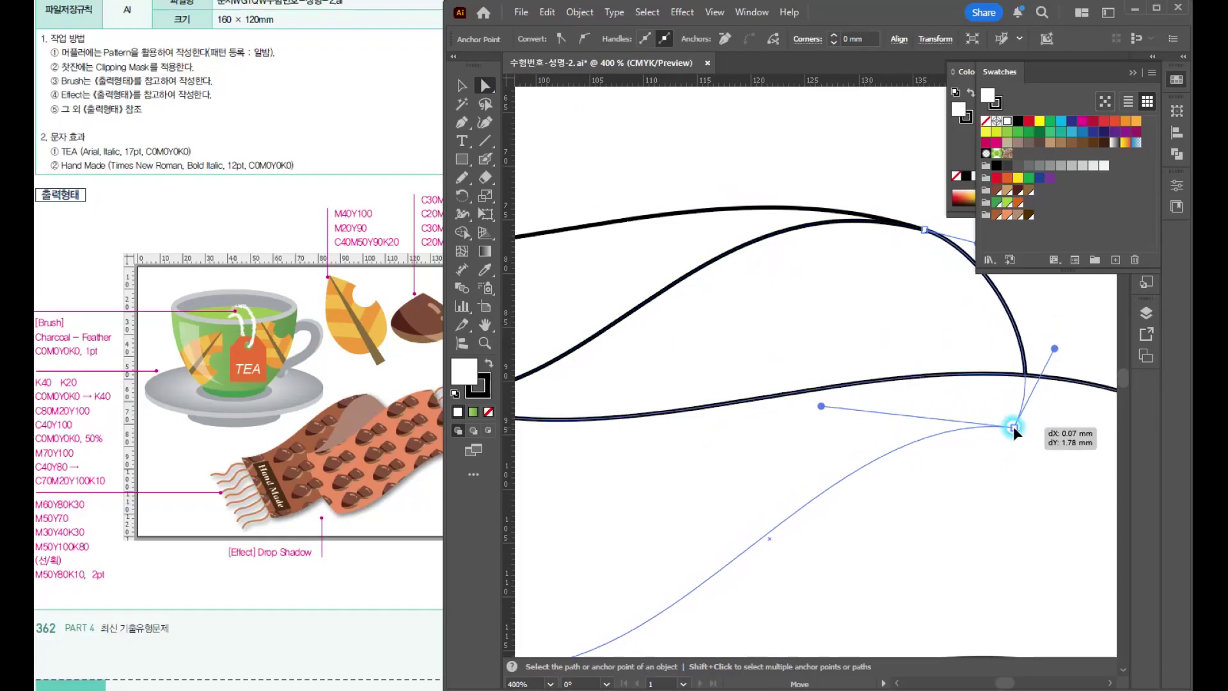
{"action": "left_click_drag", "start_coordinate": [1053, 347], "coordinate": [1006, 320]}
{"action": "left_click", "coordinate": [462, 86]}
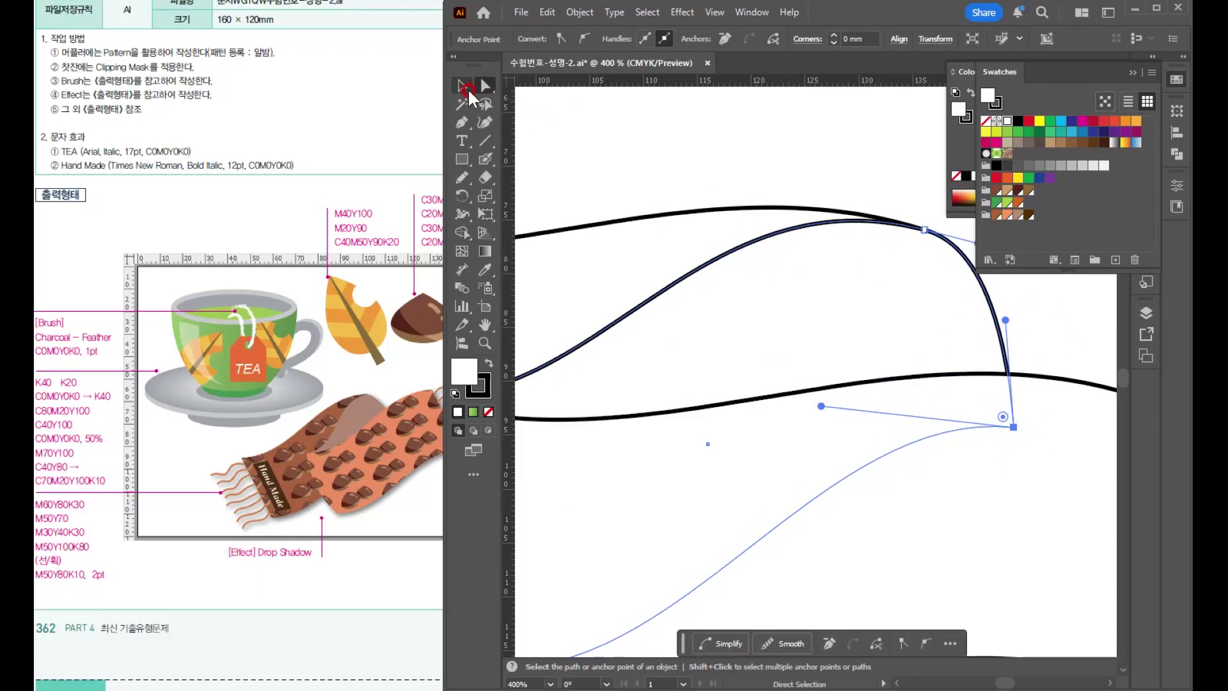
{"action": "left_click", "coordinate": [639, 190]}
- Fill the back piece with M60Y80K30, the front piece with M50Y70 and the fold with M30Y40K30 from the swatch group
{"action": "scroll", "coordinate": [737, 280], "scroll_direction": "down", "scroll_amount": 4}
{"action": "left_click", "coordinate": [795, 372]}
{"action": "left_click", "coordinate": [743, 396]}
{"action": "left_click", "coordinate": [830, 485]}
{"action": "left_click", "coordinate": [624, 298]}
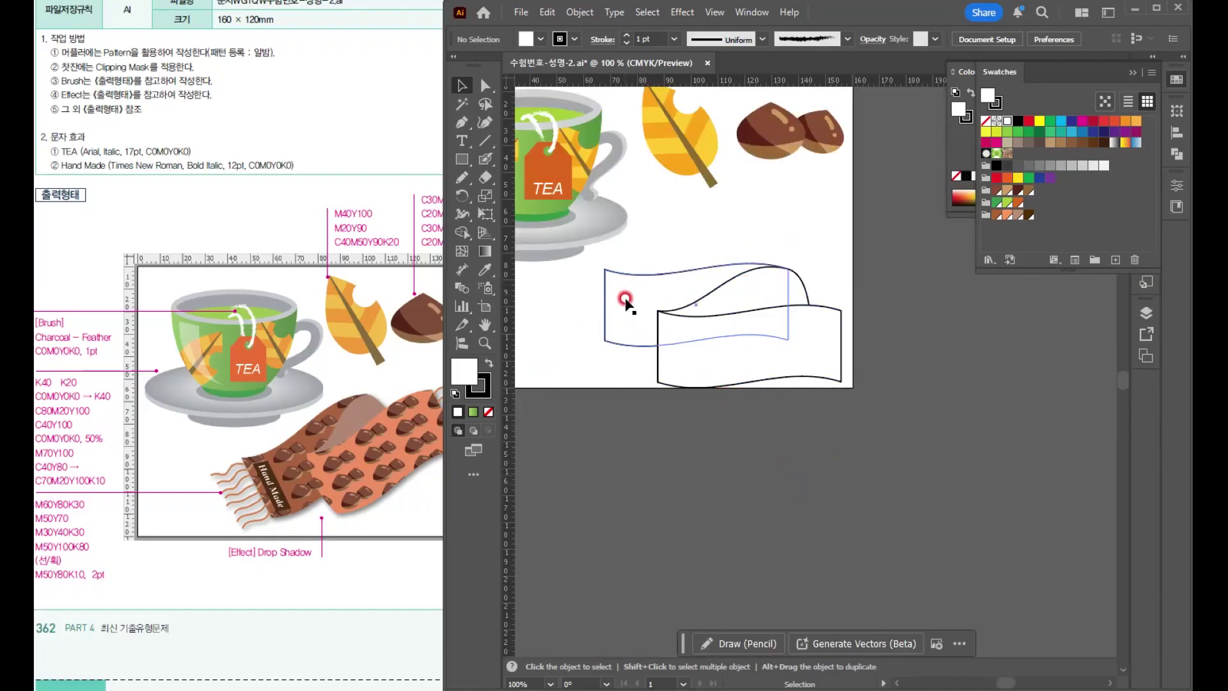
{"action": "left_click", "coordinate": [992, 216]}
{"action": "left_click", "coordinate": [811, 348]}
{"action": "left_click", "coordinate": [1008, 216]}
{"action": "left_click", "coordinate": [794, 278]}
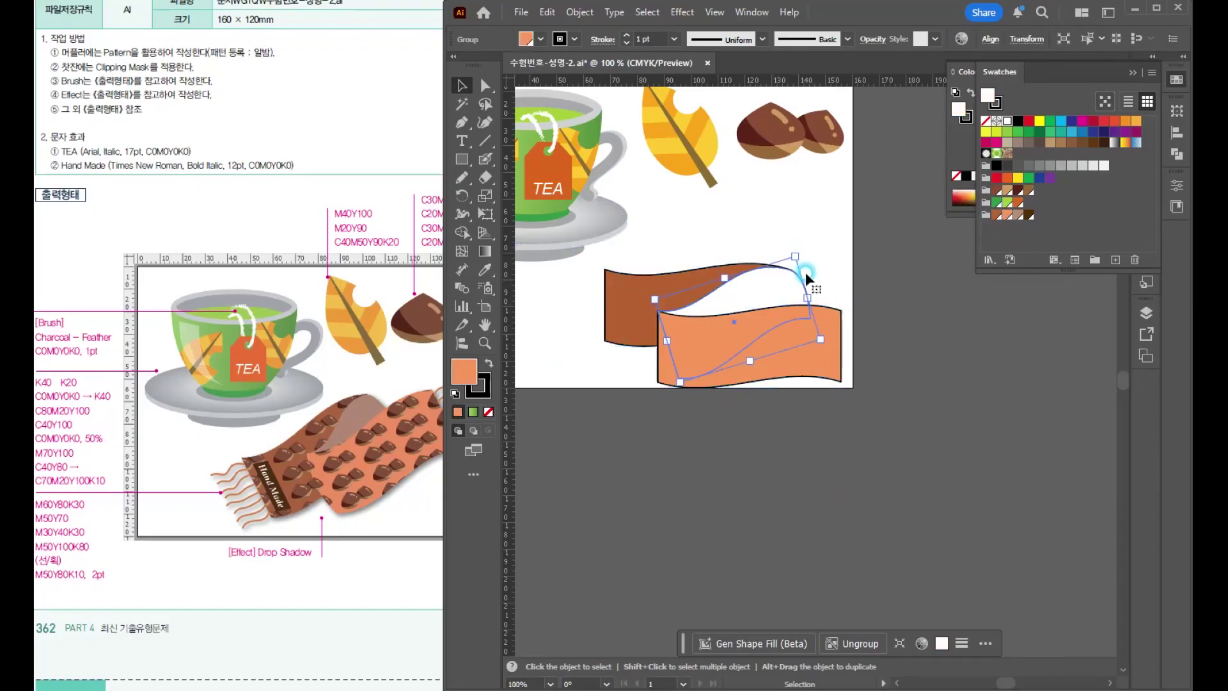
{"action": "left_click", "coordinate": [1017, 215]}
- Select all three muffler pieces and remove their stroke
{"action": "scroll", "coordinate": [644, 276], "scroll_direction": "up", "scroll_amount": 2}
{"action": "left_click_drag", "start_coordinate": [723, 229], "coordinate": [821, 455]}
{"action": "left_click", "coordinate": [486, 391]}
{"action": "left_click", "coordinate": [487, 411]}
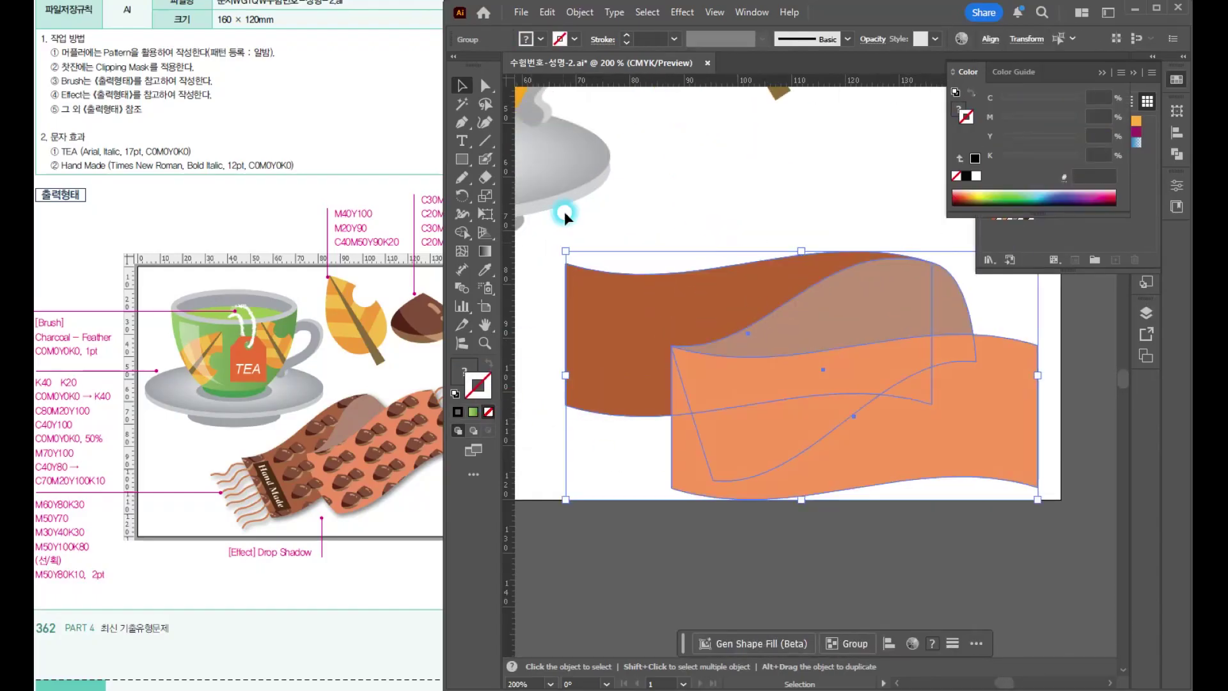
{"action": "left_click", "coordinate": [712, 156]}
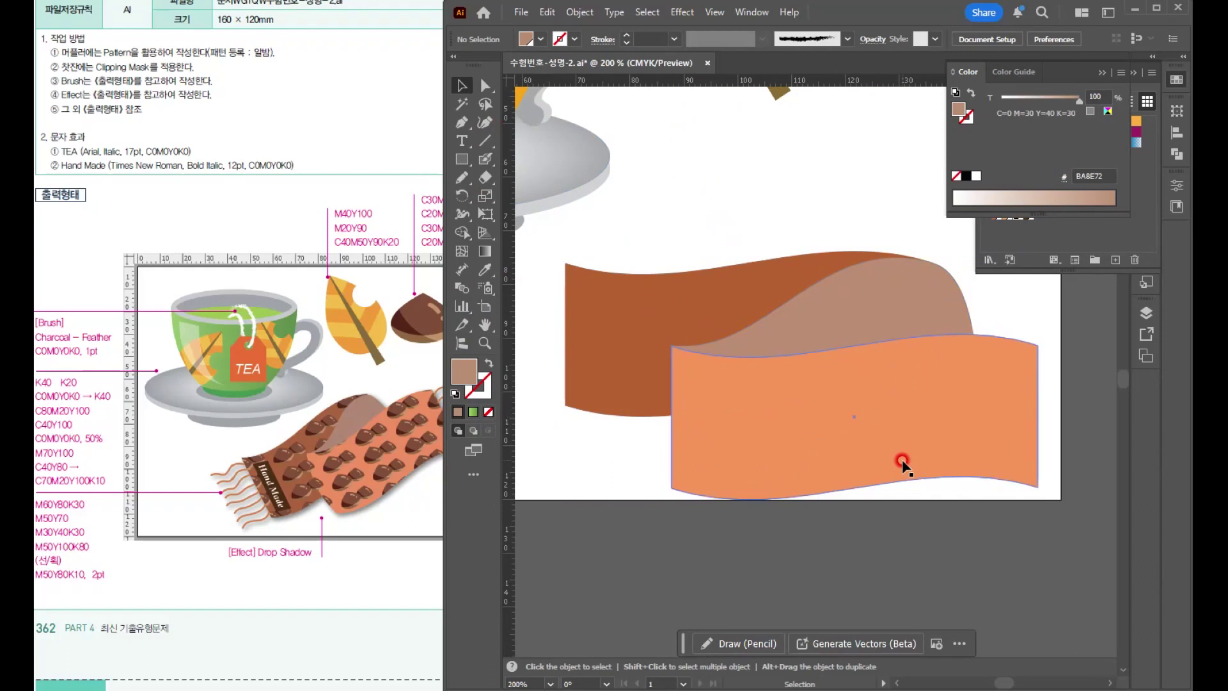
- Draw a short wavy fringe strand with the Pencil tool beside the back piece's upper-left corner
{"action": "scroll", "coordinate": [884, 460], "scroll_direction": "down", "scroll_amount": 1}
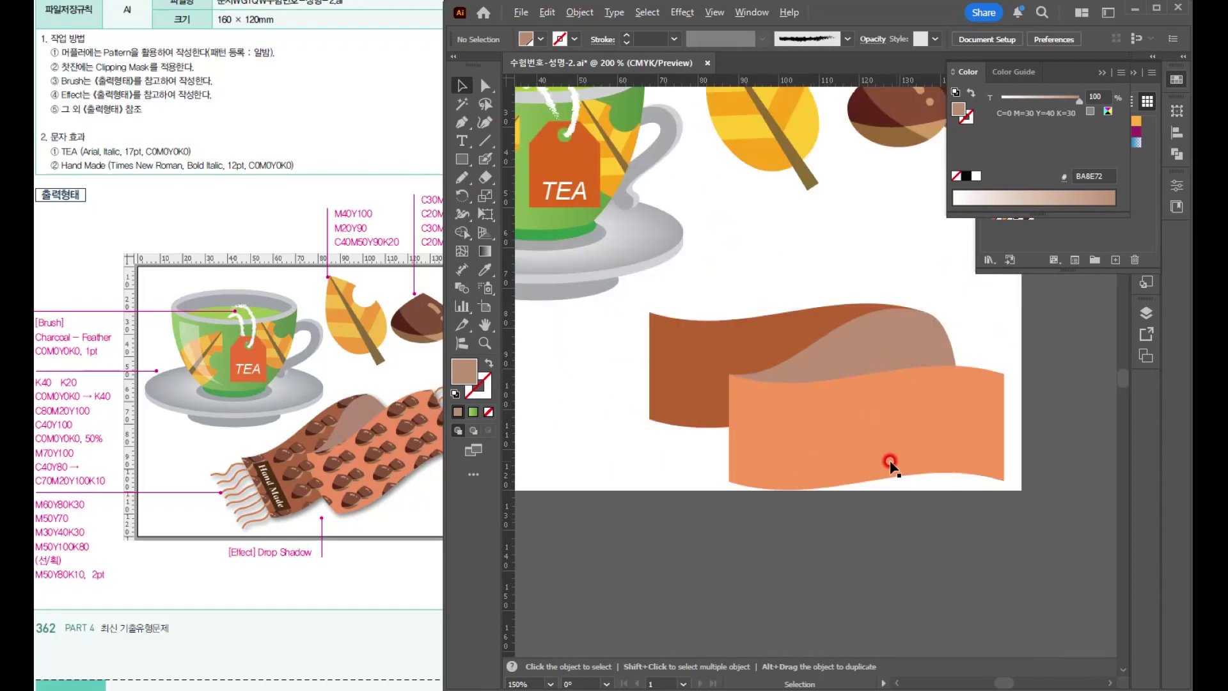
{"action": "left_click", "coordinate": [824, 415]}
{"action": "left_click_drag", "start_coordinate": [836, 407], "coordinate": [812, 389]}
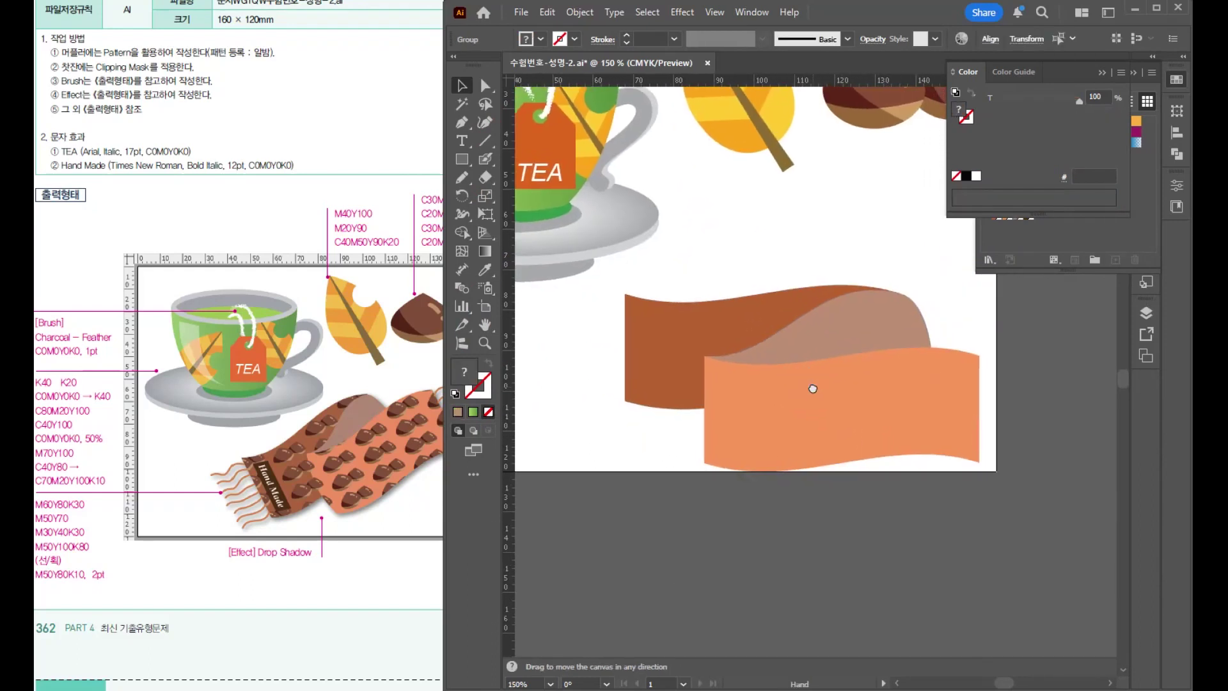
{"action": "left_click", "coordinate": [580, 420]}
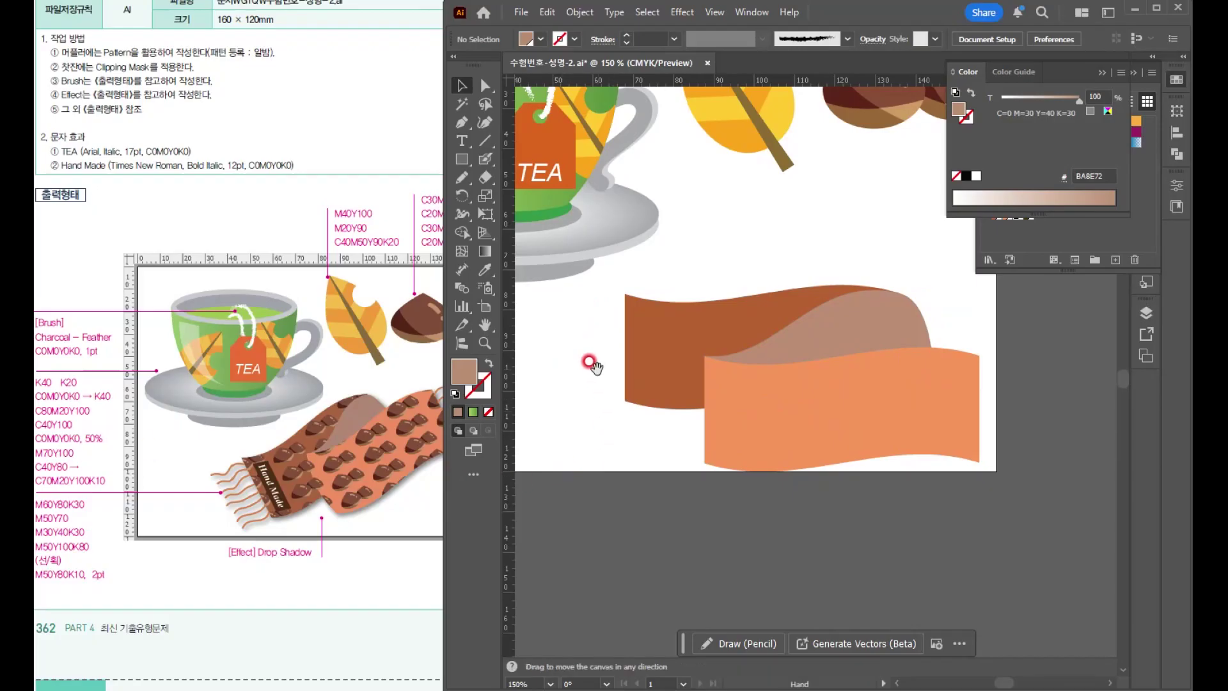
{"action": "left_click_drag", "start_coordinate": [589, 364], "coordinate": [670, 361]}
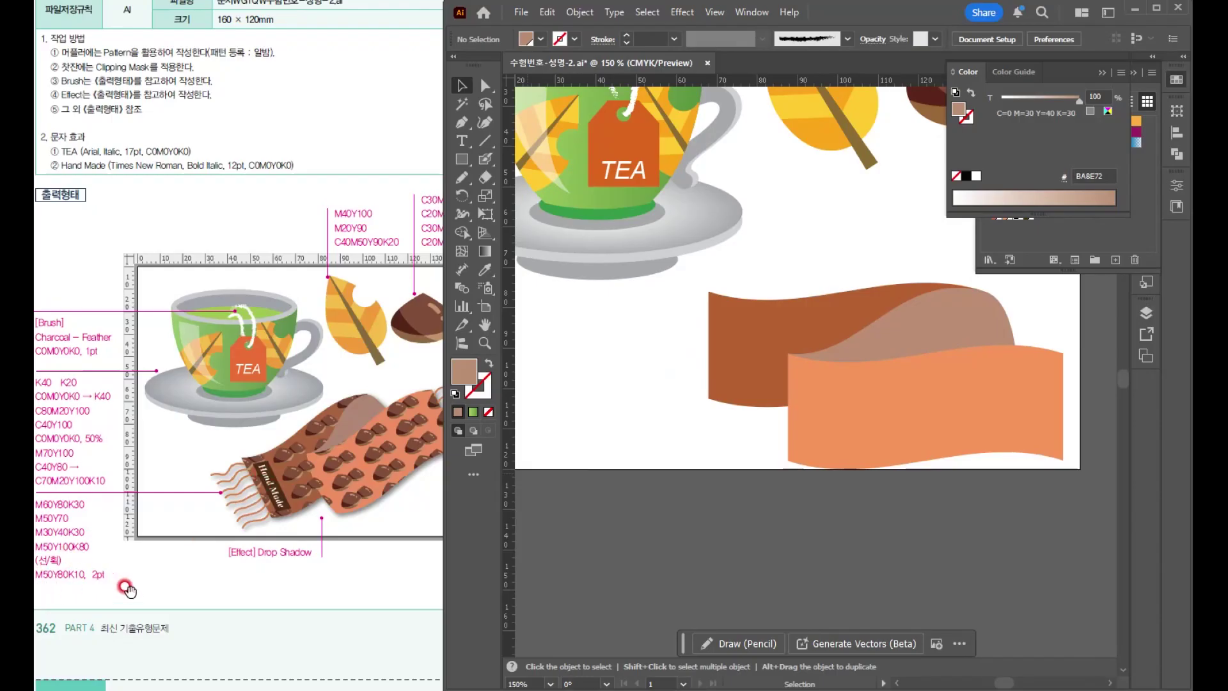
{"action": "left_click_drag", "start_coordinate": [115, 584], "coordinate": [136, 582]}
{"action": "left_click", "coordinate": [610, 375]}
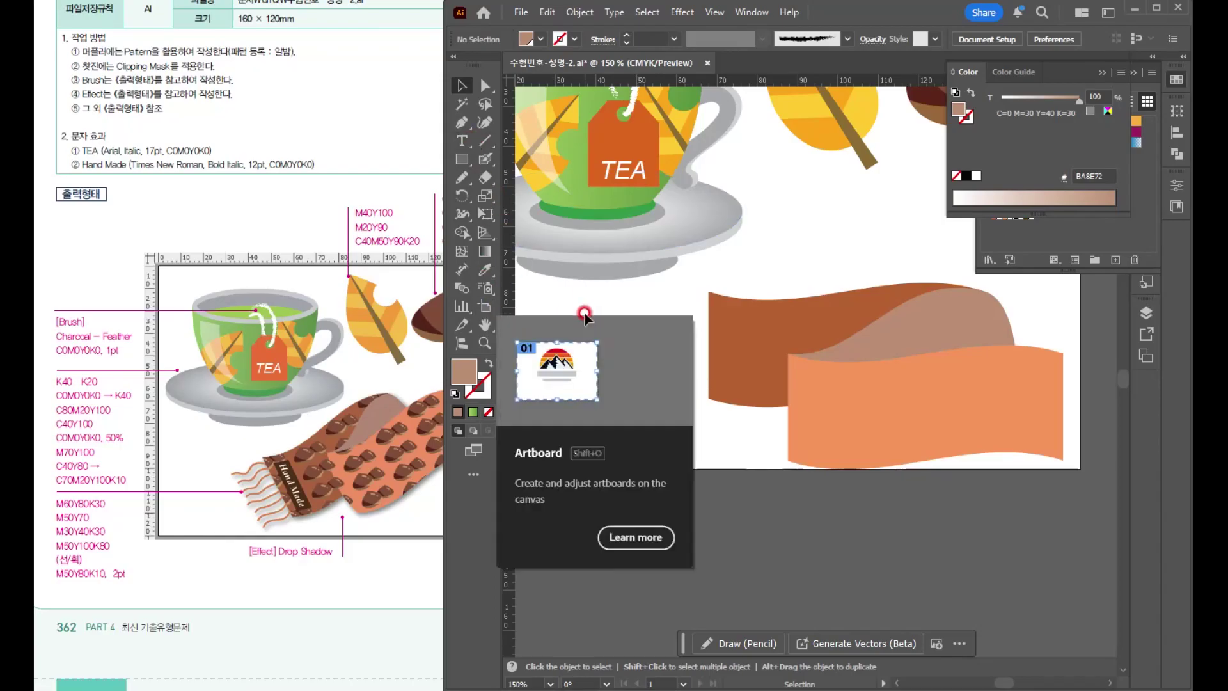
{"action": "left_click", "coordinate": [463, 179]}
{"action": "scroll", "coordinate": [640, 326], "scroll_direction": "up", "scroll_amount": 1}
{"action": "left_click_drag", "start_coordinate": [657, 337], "coordinate": [716, 331]}
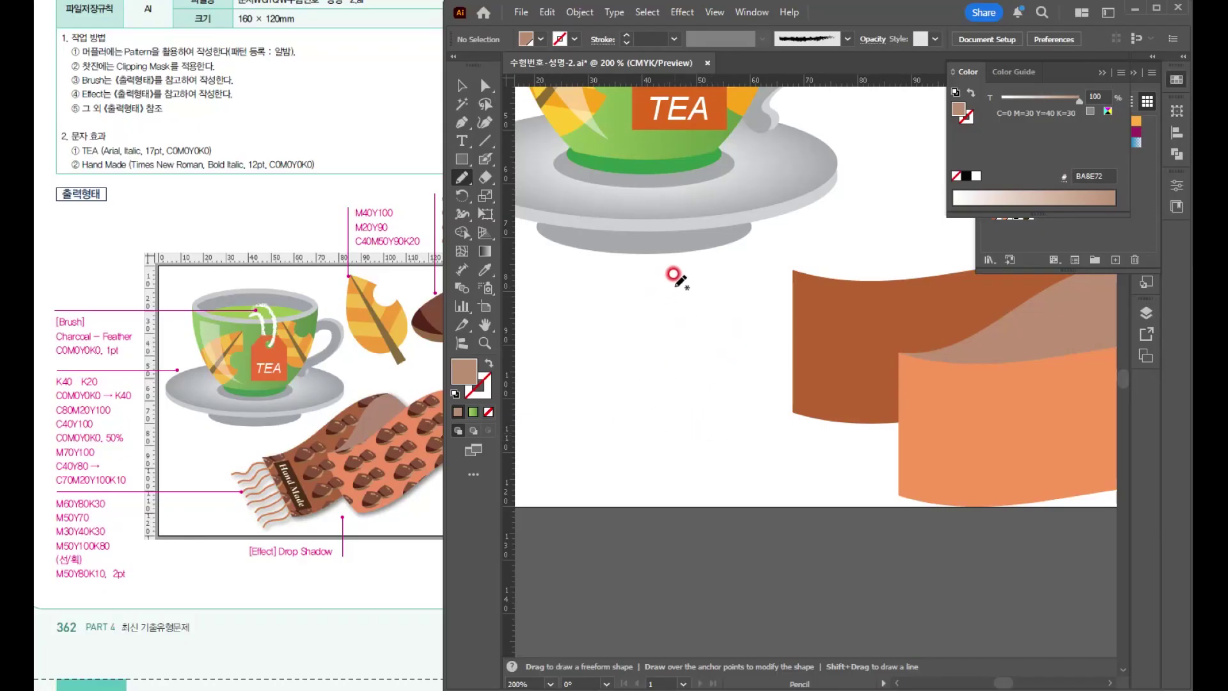
{"action": "mouse_move", "coordinate": [676, 286]}
{"action": "left_mouse_down"}
{"action": "mouse_move", "coordinate": [717, 291]}
{"action": "mouse_move", "coordinate": [777, 278]}
{"action": "left_mouse_up"}
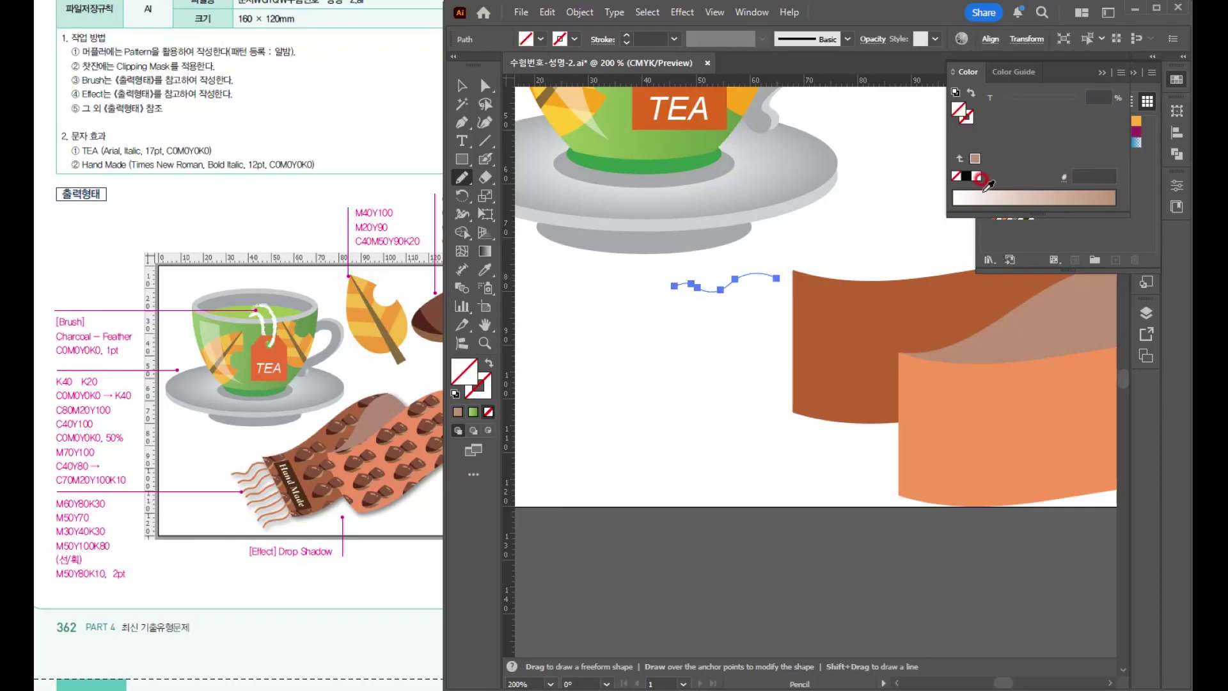
- Give the fringe strand a stroke of C0 M50 Y80 K10 with a weight of 2 pt
{"action": "double_click", "coordinate": [967, 118]}
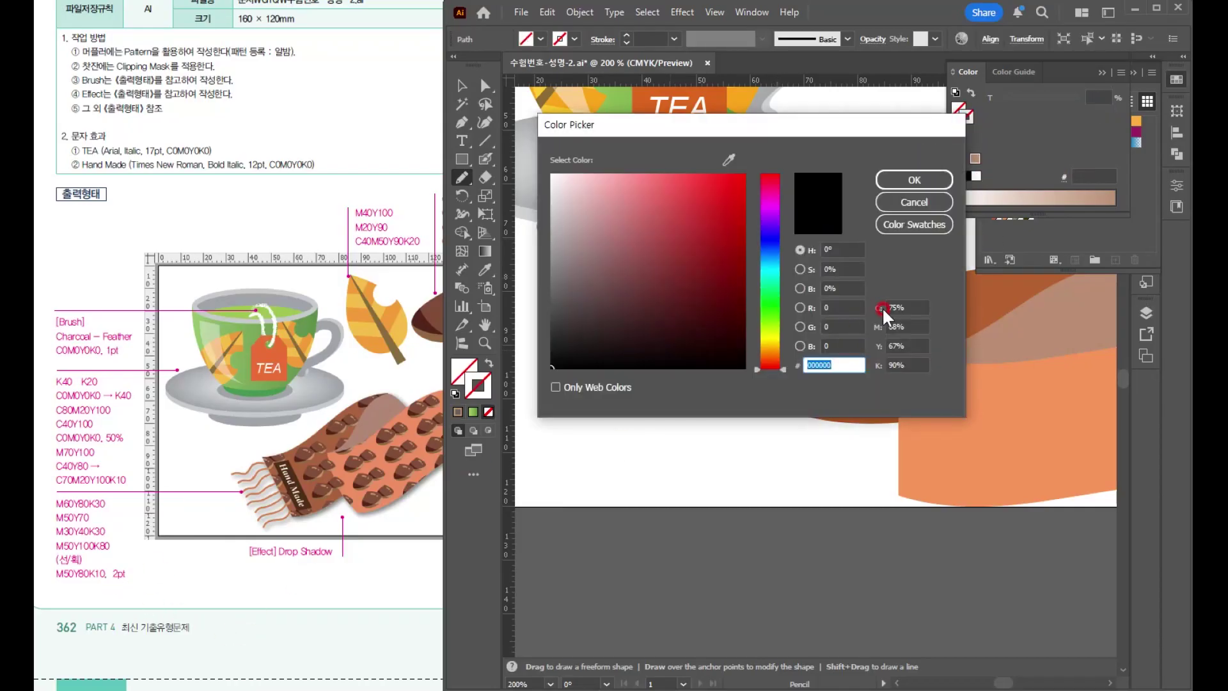
{"action": "left_click", "coordinate": [907, 309]}
{"action": "type", "text": "0"}
{"action": "key", "text": "Tab"}
{"action": "type", "text": "50"}
{"action": "key", "text": "Tab"}
{"action": "type", "text": "80"}
{"action": "key", "text": "Tab"}
{"action": "type", "text": "10"}
{"action": "key", "text": "Return"}
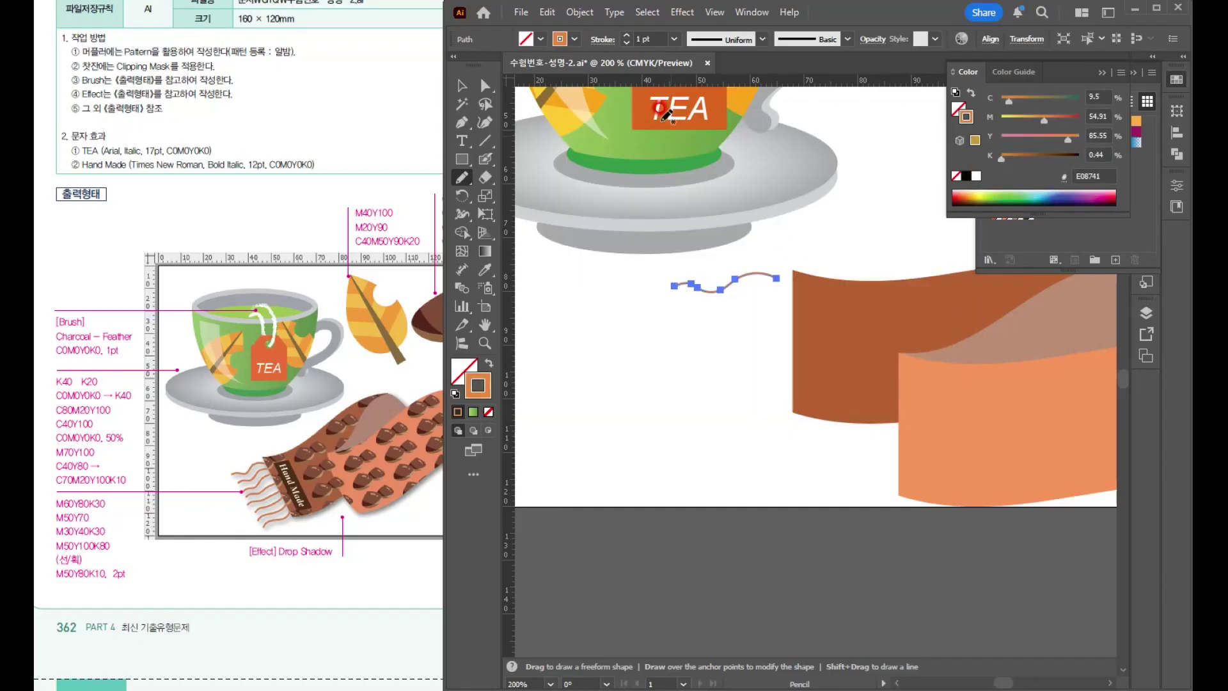
{"action": "left_click", "coordinate": [626, 35]}
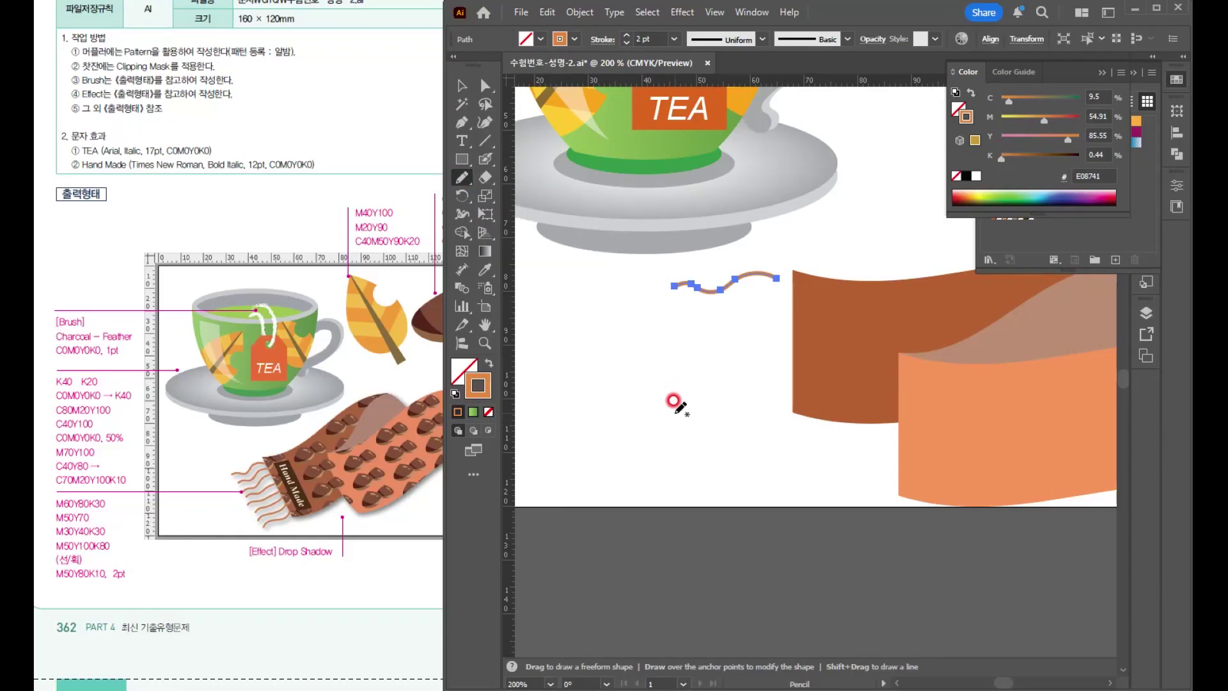
- Draw a second wavy strand beside the back piece's lower-left corner and blend the two fringe strands together
{"action": "left_click_drag", "start_coordinate": [675, 412], "coordinate": [784, 407]}
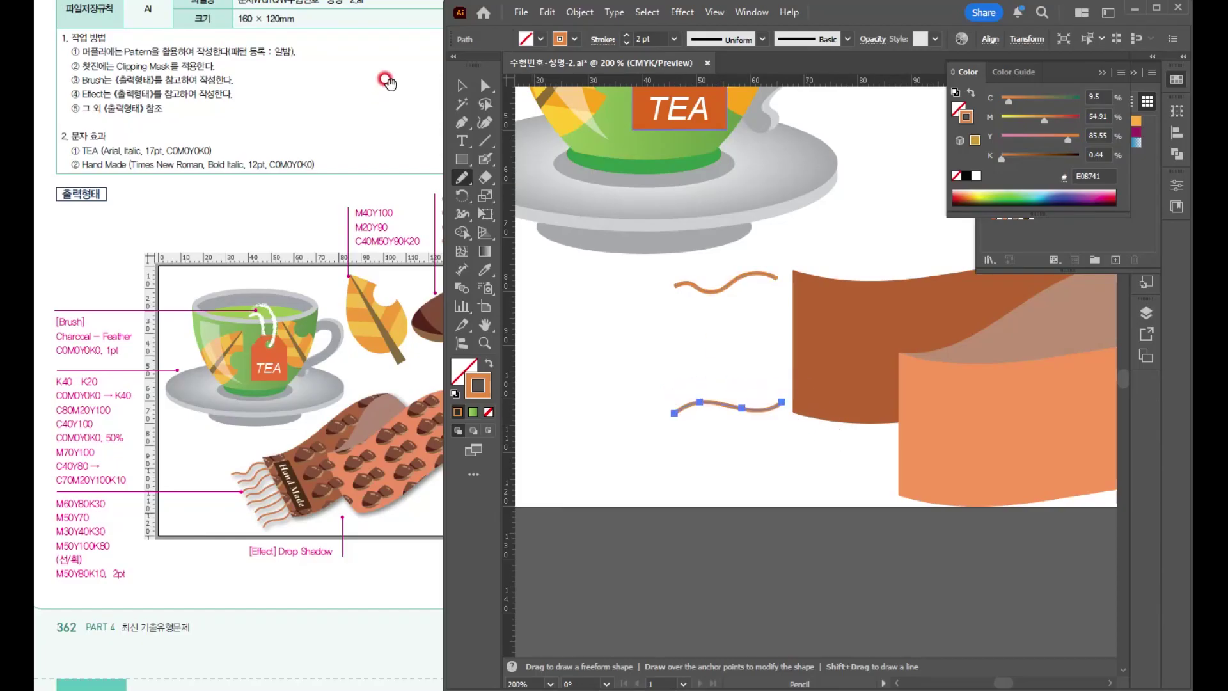
{"action": "left_click", "coordinate": [462, 87]}
{"action": "left_click_drag", "start_coordinate": [653, 275], "coordinate": [708, 413]}
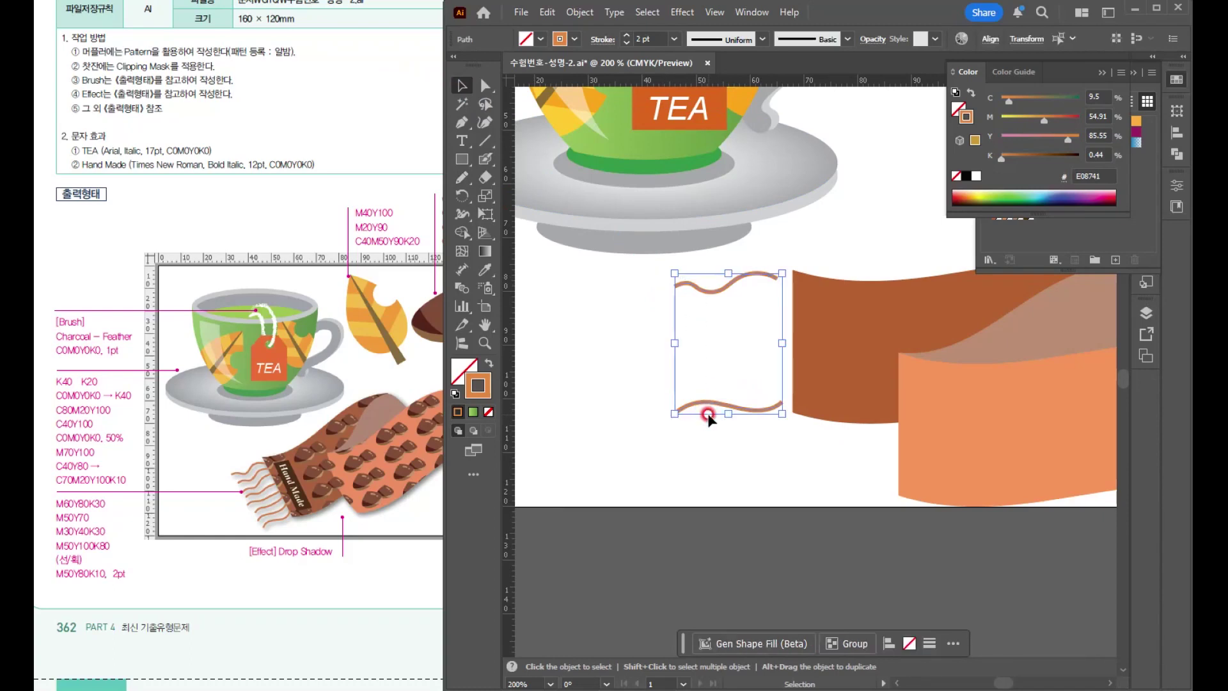
{"action": "left_click", "coordinate": [577, 14]}
{"action": "mouse_move", "coordinate": [773, 446]}
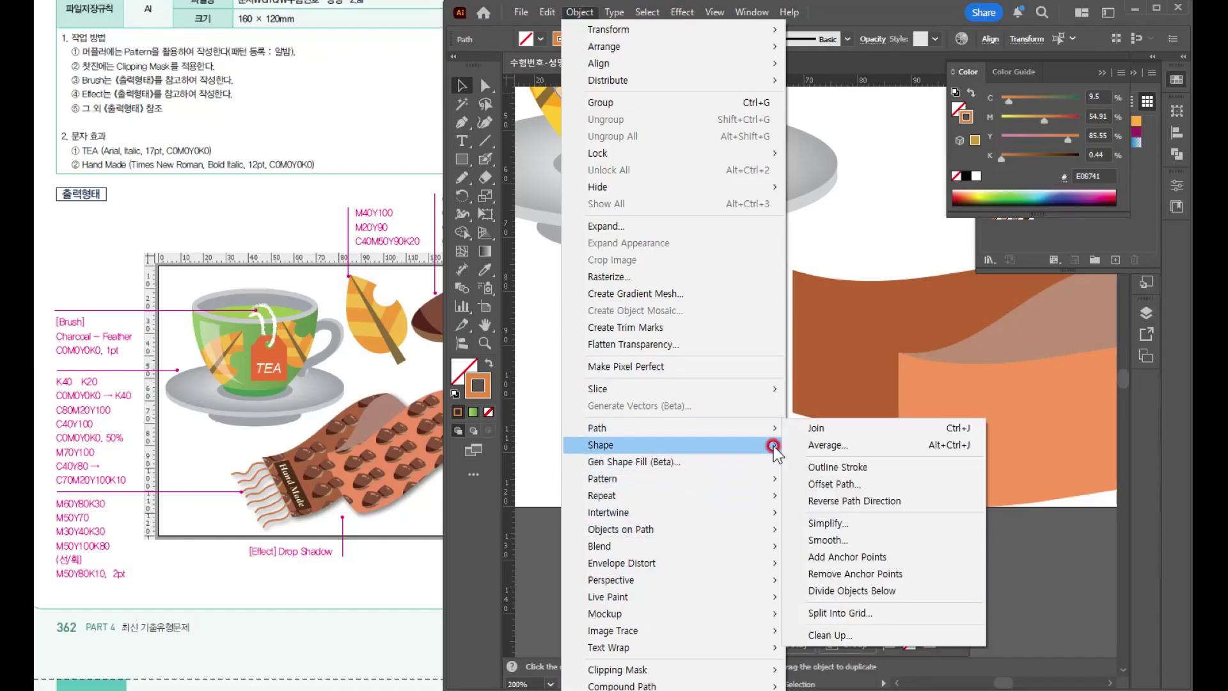
{"action": "left_click", "coordinate": [586, 11]}
{"action": "left_click", "coordinate": [571, 11]}
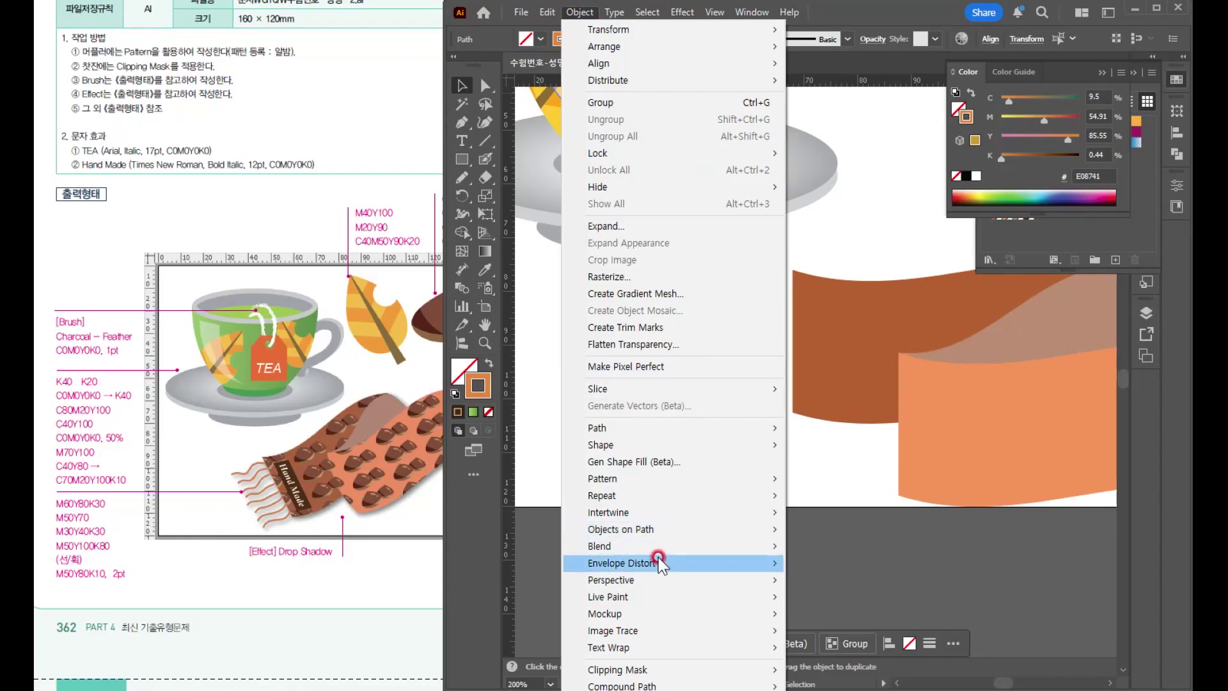
{"action": "mouse_move", "coordinate": [655, 548]}
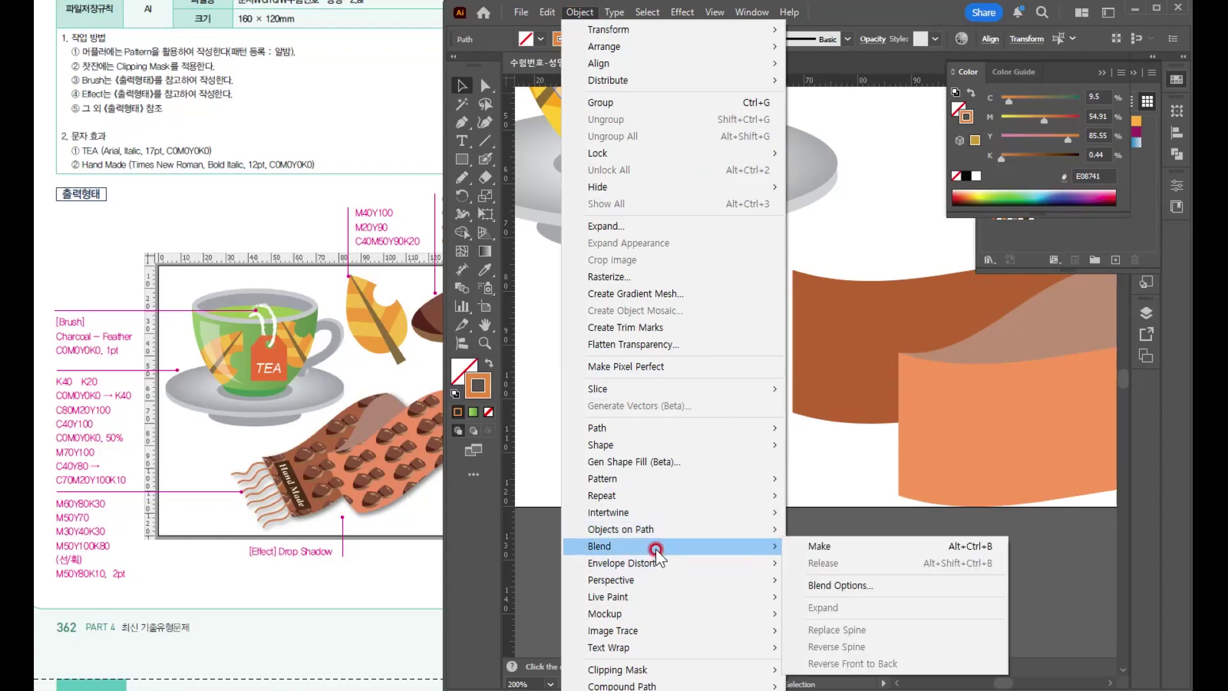
{"action": "left_click", "coordinate": [799, 546]}
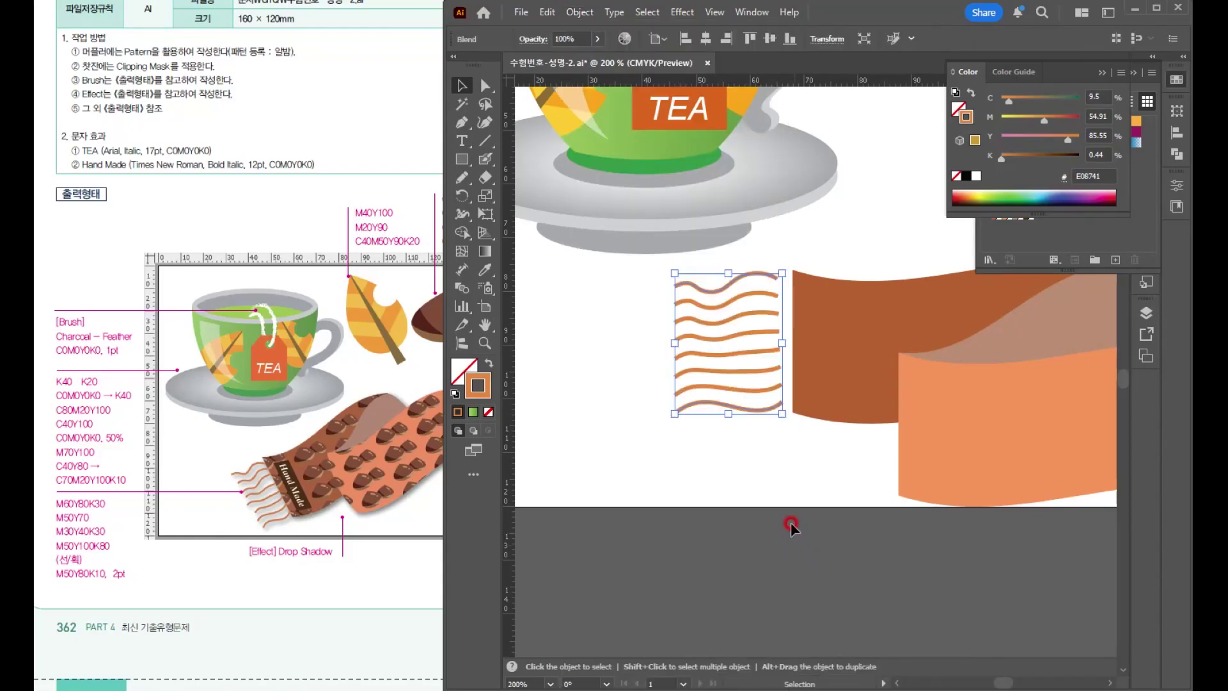
- Set the fringe blend's spacing to Specified Steps with 6 steps
{"action": "double_click", "coordinate": [463, 268]}
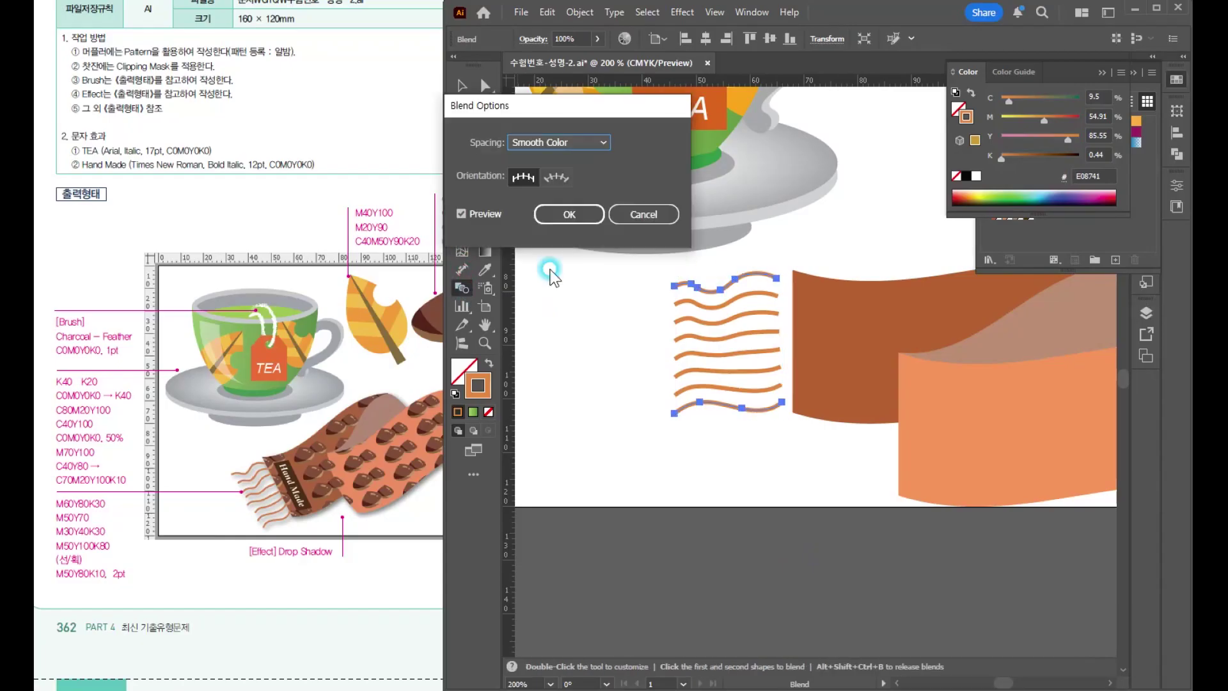
{"action": "left_click", "coordinate": [547, 146]}
{"action": "left_click", "coordinate": [554, 175]}
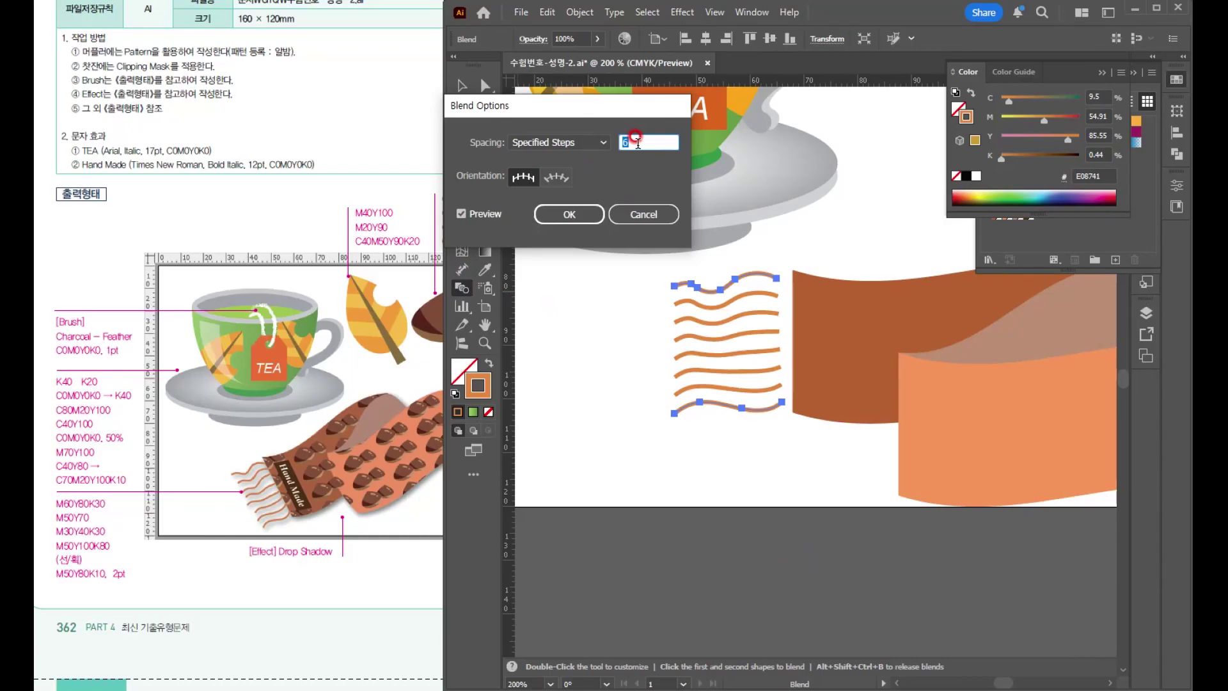
{"action": "double_click", "coordinate": [651, 146]}
{"action": "left_click", "coordinate": [567, 213]}
- Expand the fringe blend into separate paths with Object, Fill and Stroke enabled
{"action": "left_click", "coordinate": [461, 85]}
{"action": "left_click", "coordinate": [683, 344]}
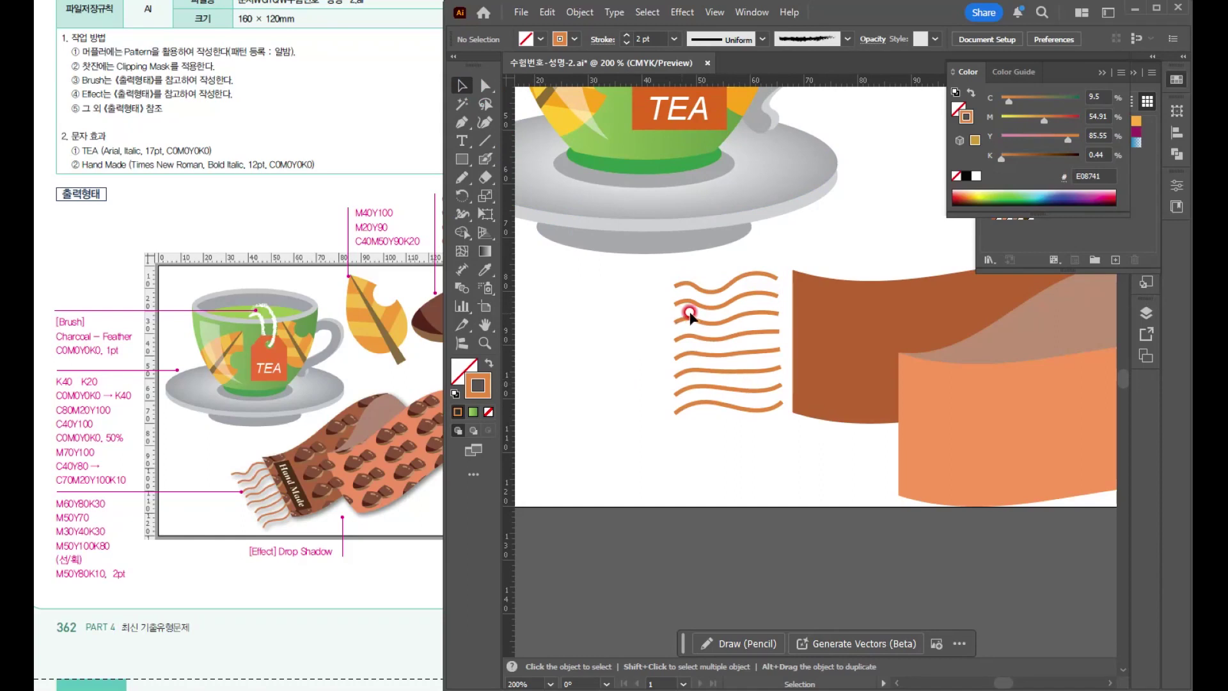
{"action": "left_click", "coordinate": [709, 307]}
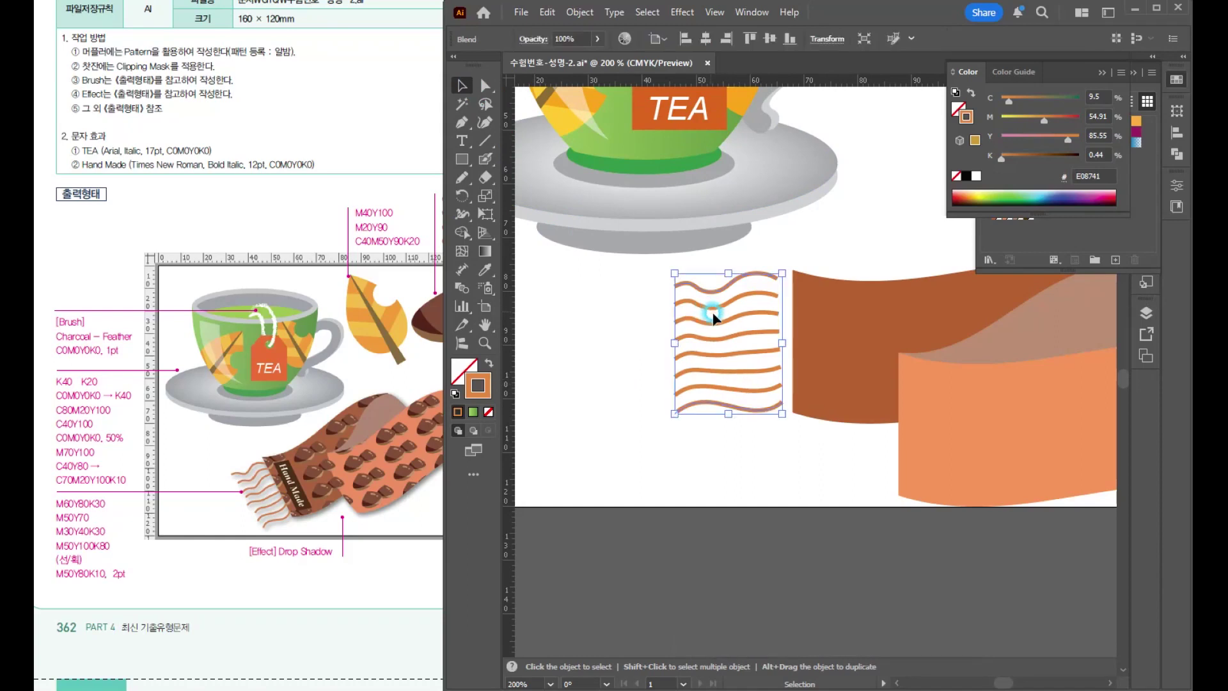
{"action": "left_click", "coordinate": [578, 14]}
{"action": "left_click", "coordinate": [617, 228]}
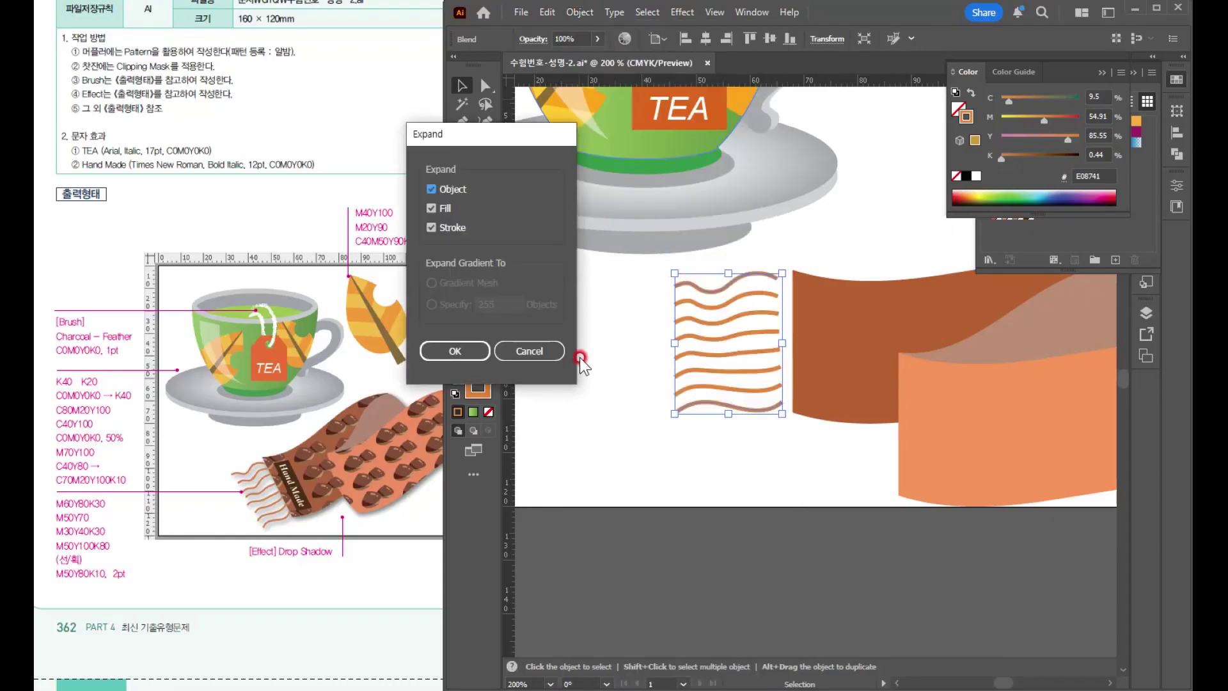
{"action": "left_click", "coordinate": [455, 351]}
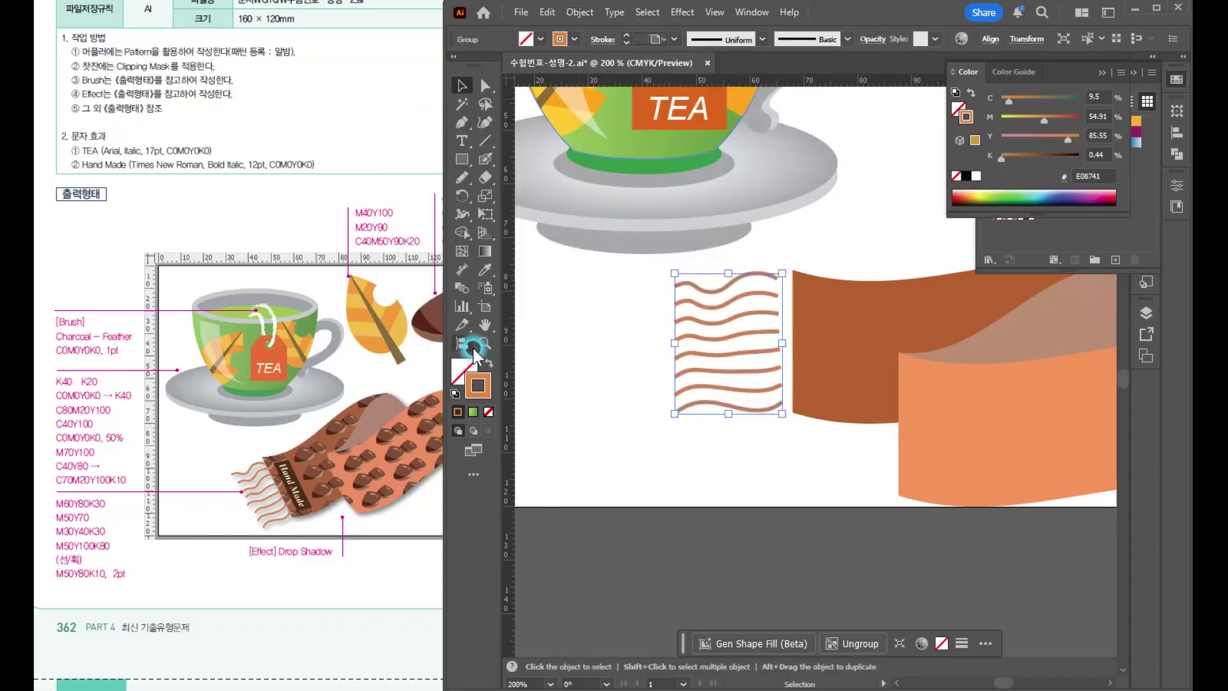
{"action": "left_click", "coordinate": [724, 464]}
{"action": "key", "text": "ctrl+y"}
{"action": "key", "text": "ctrl+y"}
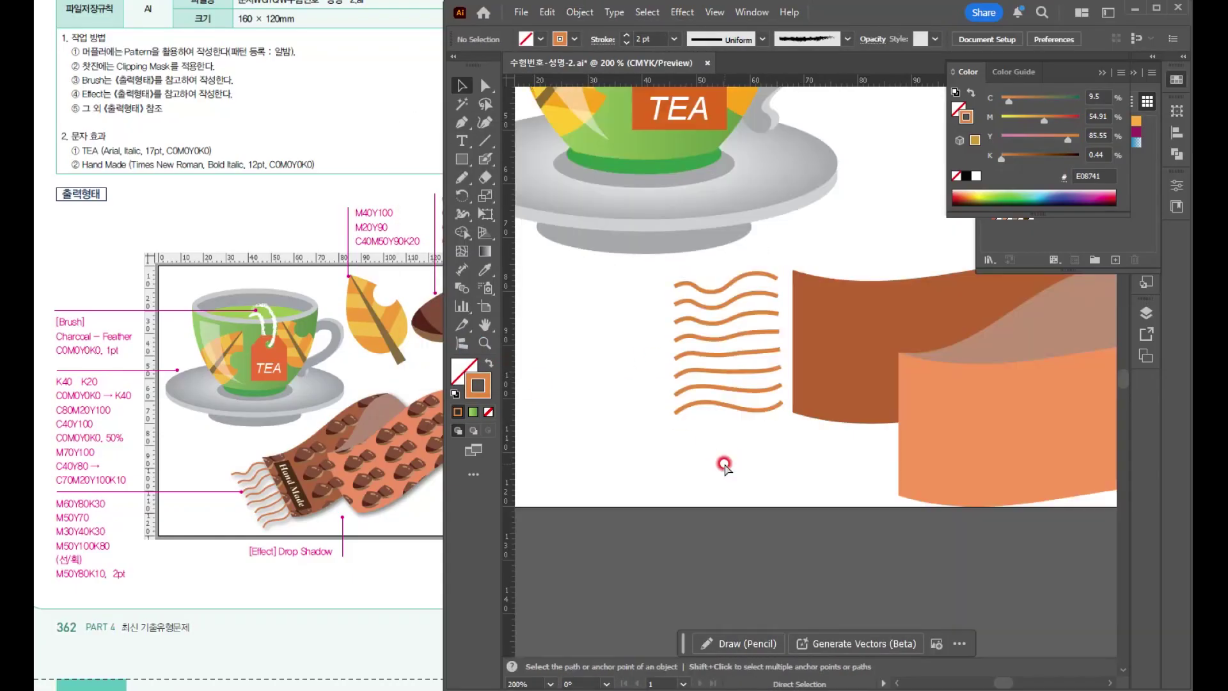
- Squash the fringe group slightly in height and move it so its strands overlap the back piece's left edge
{"action": "left_click", "coordinate": [728, 291]}
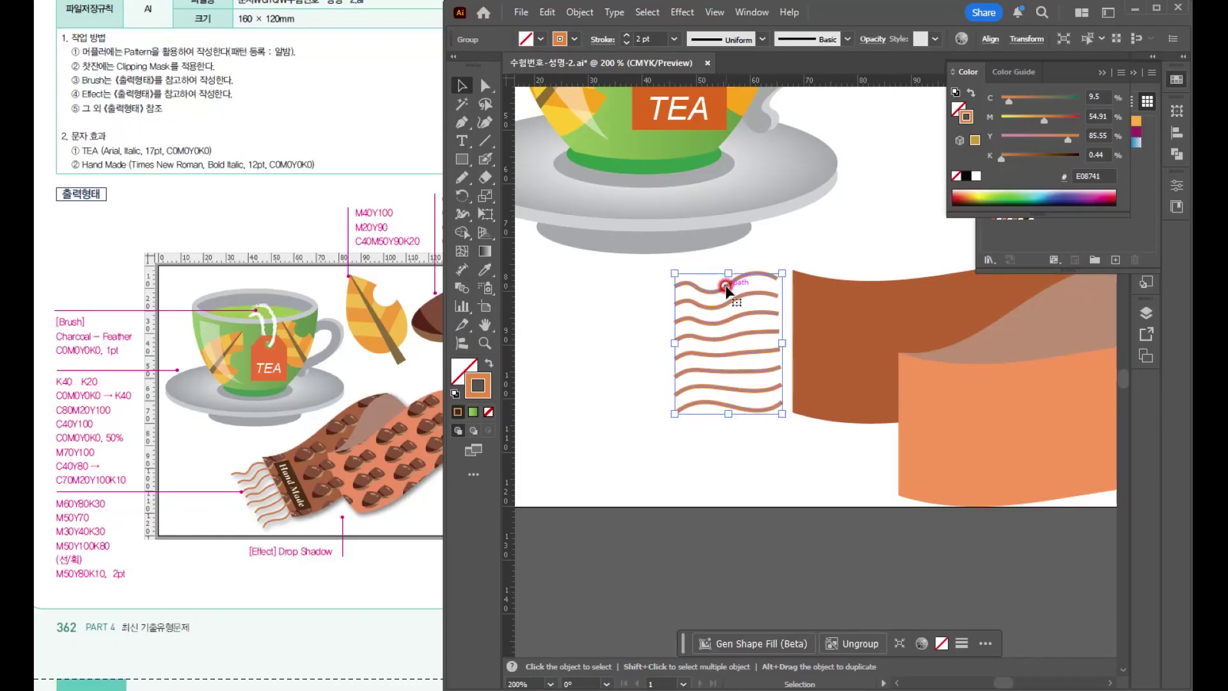
{"action": "mouse_move", "coordinate": [727, 273]}
{"action": "left_mouse_down"}
{"action": "mouse_move", "coordinate": [725, 293]}
{"action": "mouse_move", "coordinate": [754, 294]}
{"action": "left_mouse_up"}
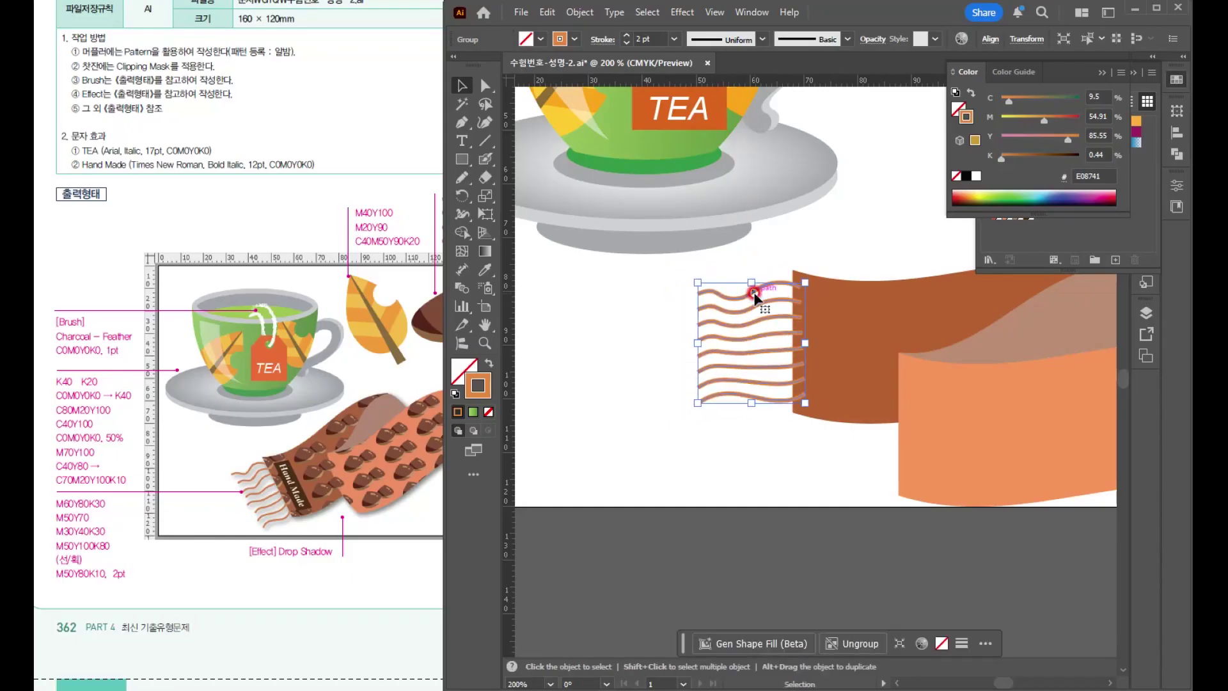
{"action": "left_click", "coordinate": [814, 239]}
- Isolate the fringe group and shift the third strand outward, tilting it upward toward the muffler
{"action": "key", "text": "ctrl+minus"}
{"action": "key", "text": "ctrl+minus"}
{"action": "mouse_move", "coordinate": [766, 321]}
{"action": "left_mouse_down"}
{"action": "mouse_move", "coordinate": [630, 333]}
{"action": "mouse_move", "coordinate": [644, 340]}
{"action": "left_mouse_up"}
{"action": "key", "text": "ctrl+plus"}
{"action": "key", "text": "ctrl+plus"}
{"action": "key", "text": "ctrl+plus"}
{"action": "key", "text": "ctrl+plus"}
{"action": "key", "text": "ctrl+plus"}
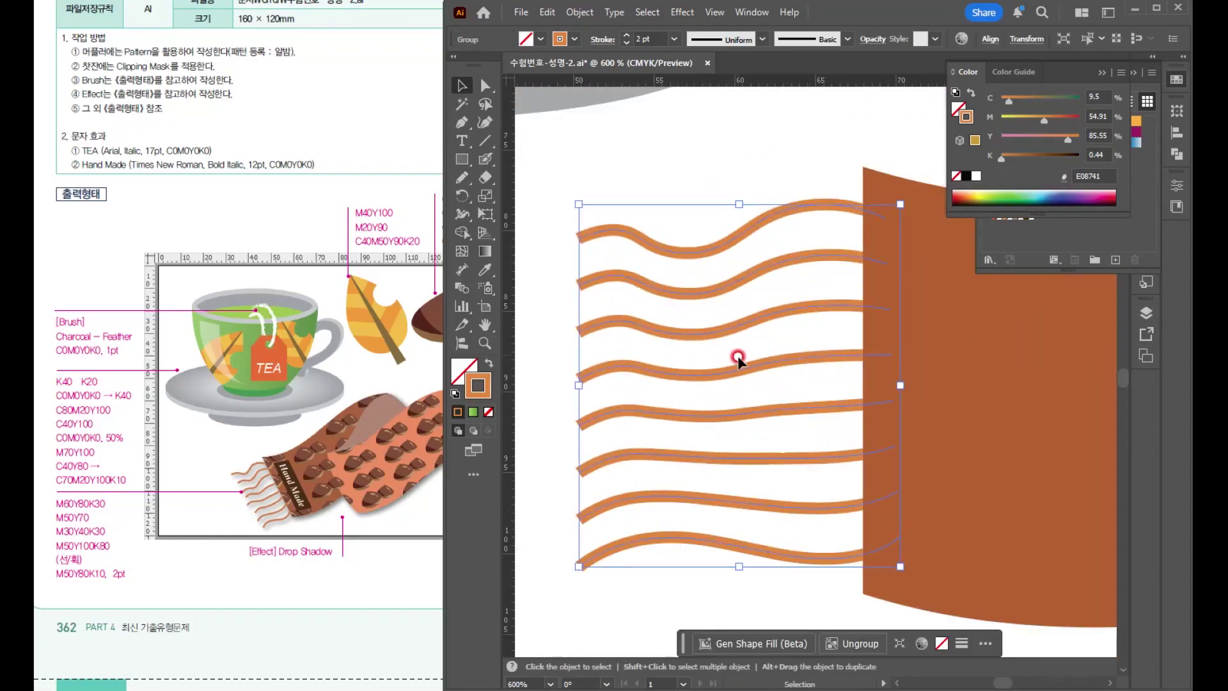
{"action": "left_click_drag", "start_coordinate": [731, 331], "coordinate": [659, 329]}
{"action": "key", "text": "ctrl+z"}
{"action": "double_click", "coordinate": [763, 323]}
{"action": "left_click", "coordinate": [759, 320]}
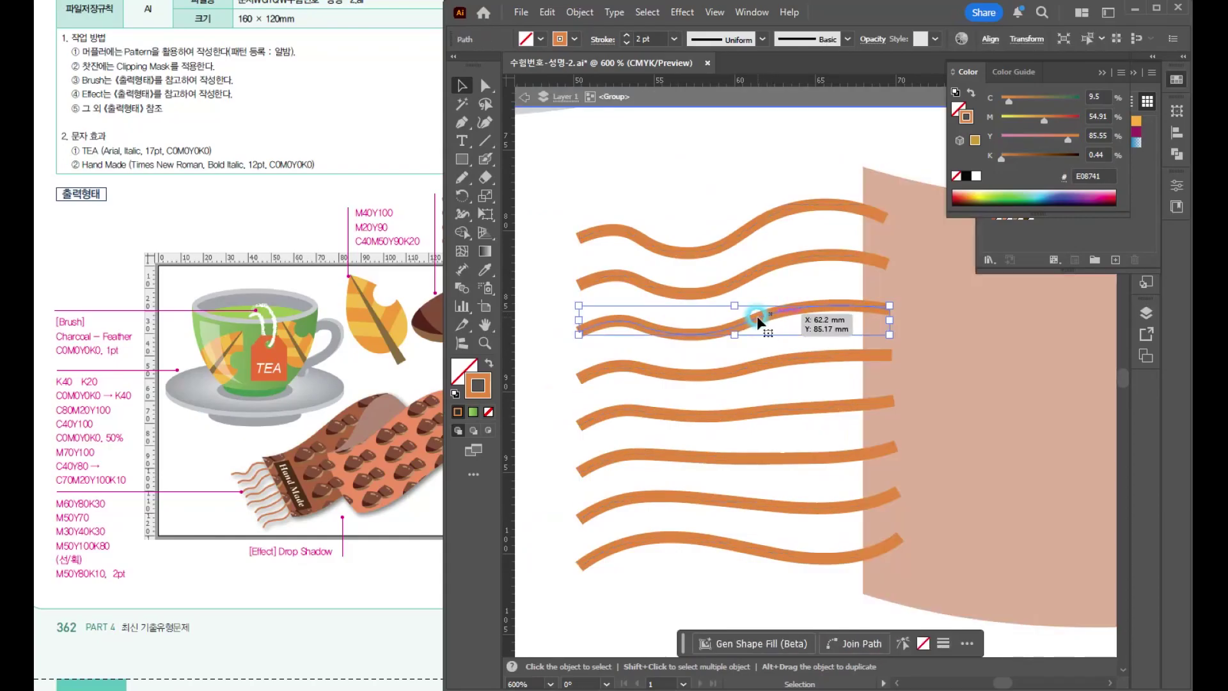
{"action": "double_click", "coordinate": [749, 322]}
{"action": "left_click_drag", "start_coordinate": [751, 323], "coordinate": [732, 321]}
{"action": "left_click_drag", "start_coordinate": [881, 299], "coordinate": [883, 282]}
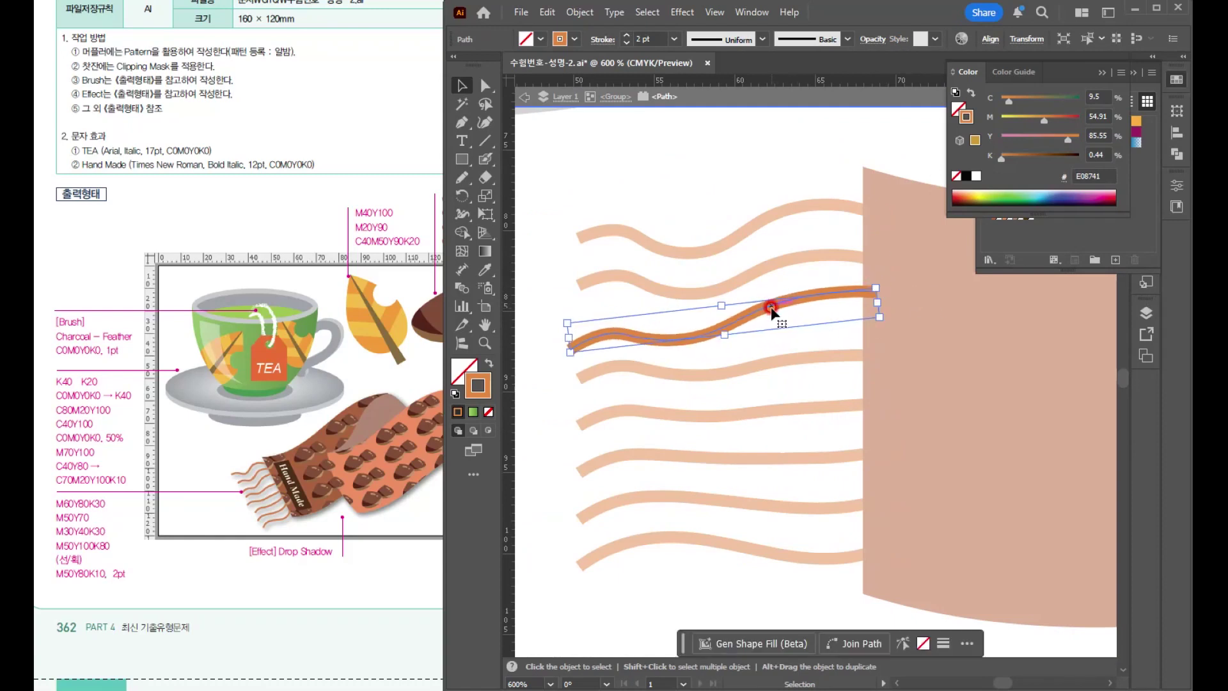
- Shift the fourth strand outward and rotate the sixth about 5° clockwise to make the fringe irregular, leaving isolation
{"action": "double_click", "coordinate": [783, 378]}
{"action": "double_click", "coordinate": [780, 362]}
{"action": "left_click_drag", "start_coordinate": [906, 451], "coordinate": [903, 463]}
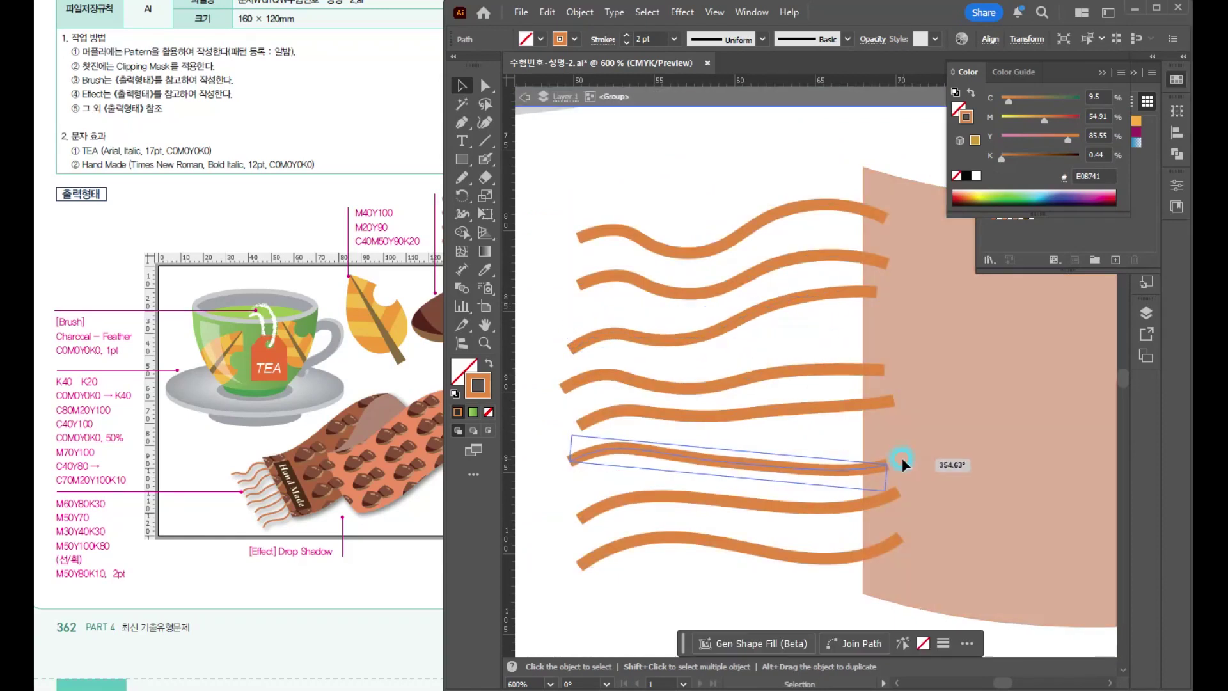
{"action": "double_click", "coordinate": [734, 198]}
- Copy the fringe group to the right end of the front muffler piece and place it behind that piece
{"action": "scroll", "coordinate": [712, 201], "scroll_direction": "down", "scroll_amount": 3}
{"action": "left_click_drag", "start_coordinate": [667, 328], "coordinate": [557, 397]}
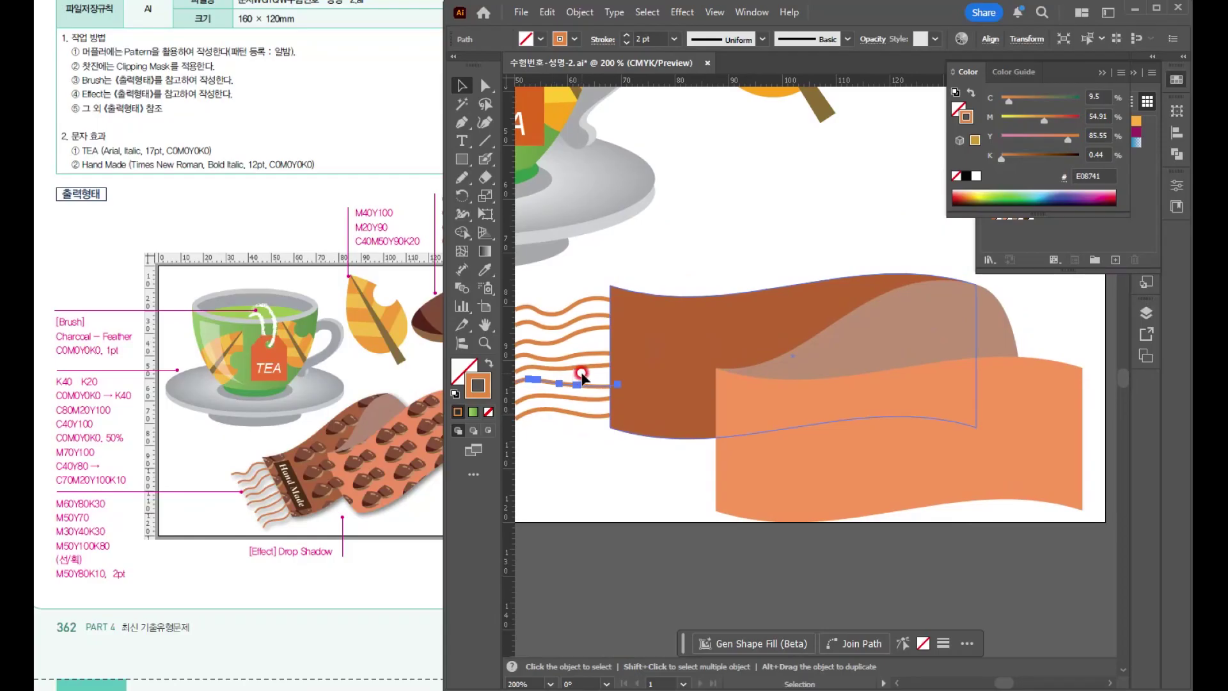
{"action": "left_click", "coordinate": [581, 373]}
{"action": "left_click", "coordinate": [559, 305]}
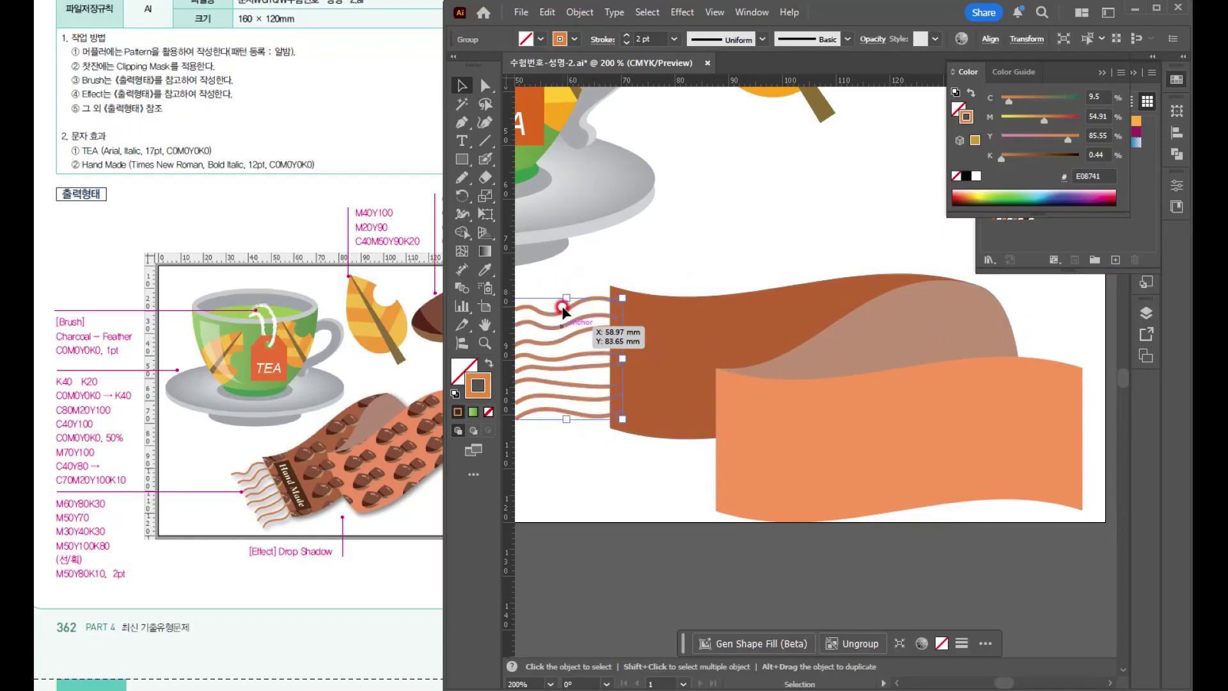
{"action": "scroll", "coordinate": [568, 320], "scroll_direction": "down", "scroll_amount": 2}
{"action": "mouse_move", "coordinate": [568, 339]}
{"action": "left_mouse_down"}
{"action": "mouse_move", "coordinate": [860, 380]}
{"action": "mouse_move", "coordinate": [857, 371]}
{"action": "left_mouse_up"}
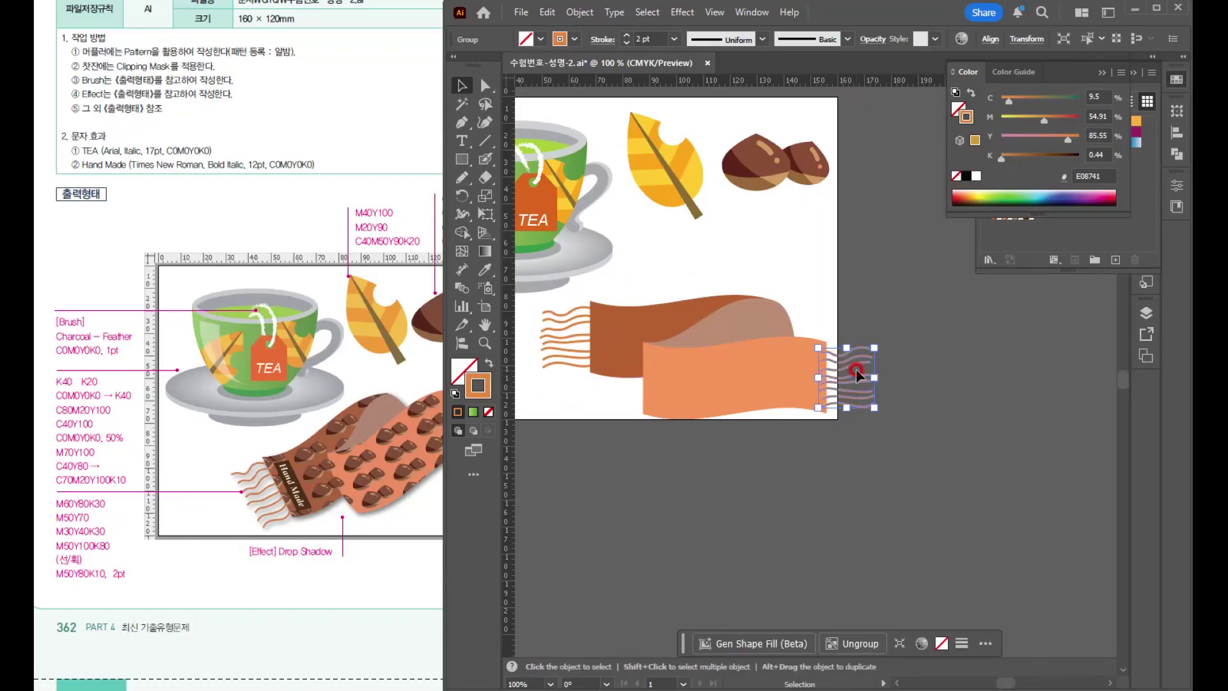
{"action": "left_click", "coordinate": [948, 385]}
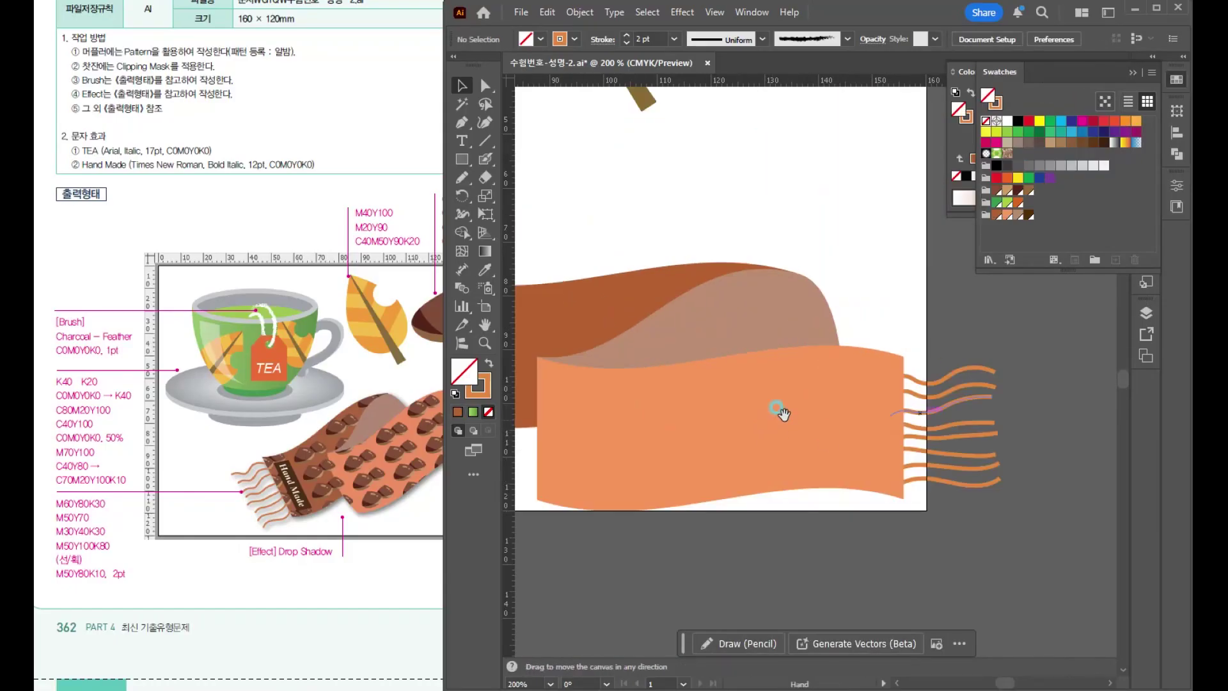
- Register the two chestnuts as a new pattern swatch
{"action": "left_click_drag", "start_coordinate": [778, 410], "coordinate": [965, 382]}
{"action": "scroll", "coordinate": [954, 386], "scroll_direction": "down", "scroll_amount": 1}
{"action": "left_click_drag", "start_coordinate": [881, 378], "coordinate": [844, 455]}
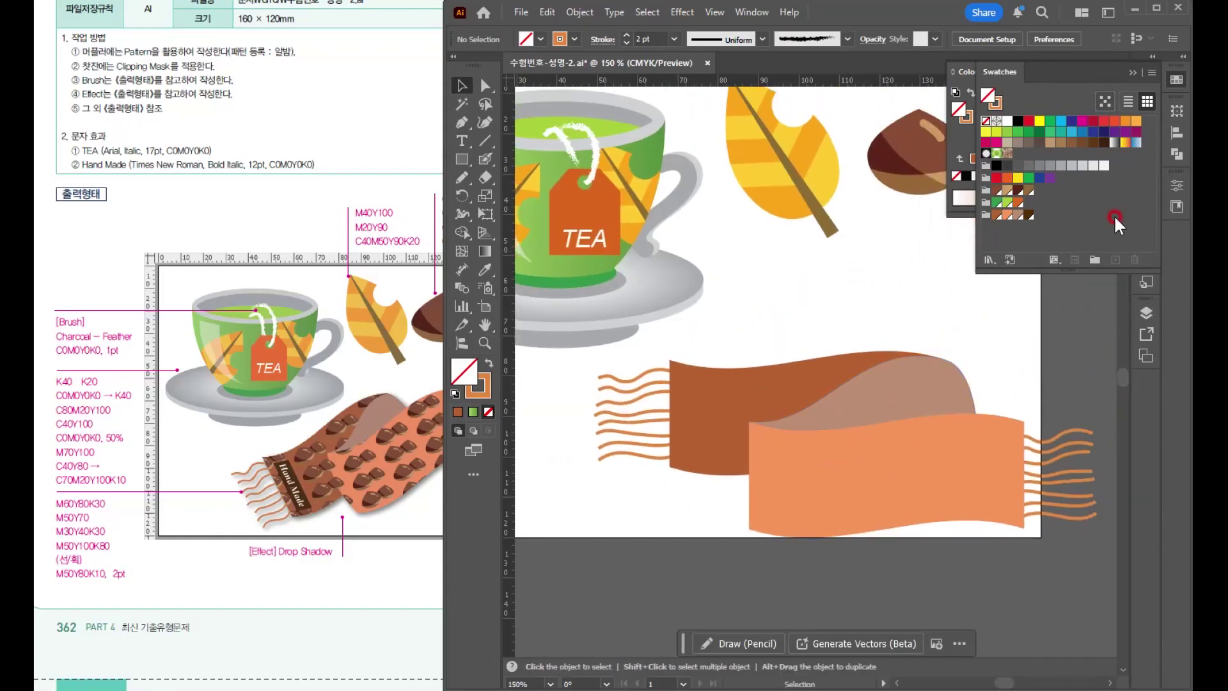
{"action": "scroll", "coordinate": [908, 186], "scroll_direction": "down", "scroll_amount": 2}
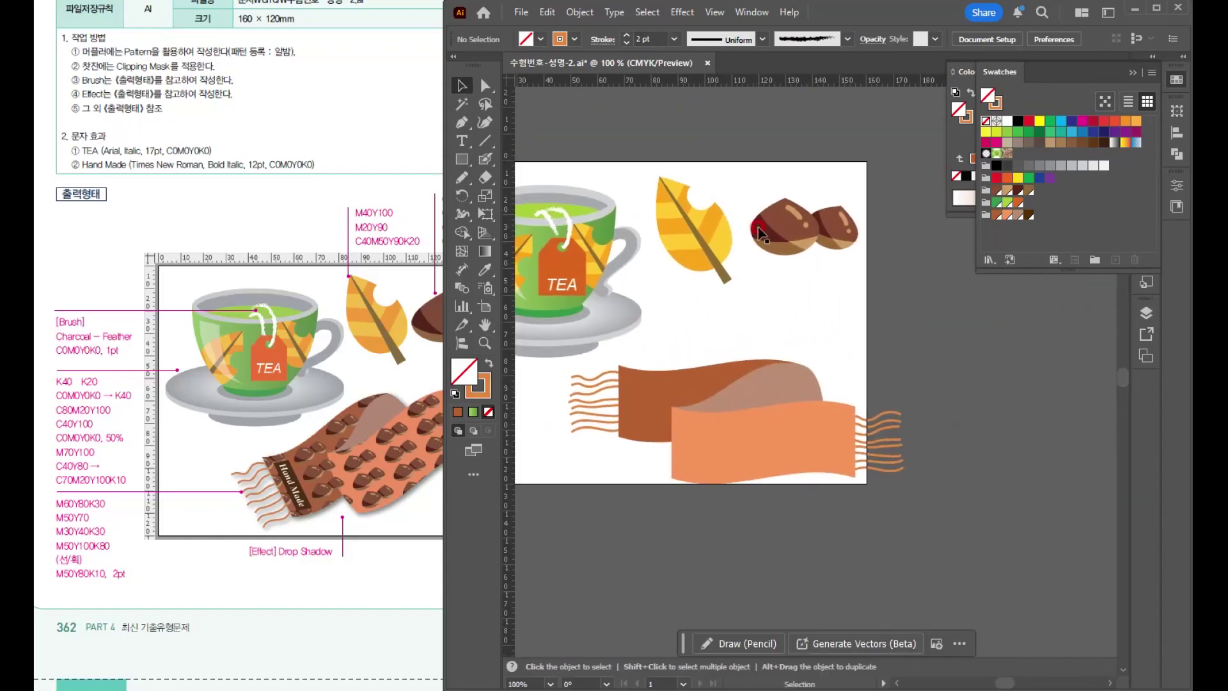
{"action": "left_click_drag", "start_coordinate": [754, 191], "coordinate": [889, 291]}
{"action": "left_click_drag", "start_coordinate": [781, 230], "coordinate": [1028, 127]}
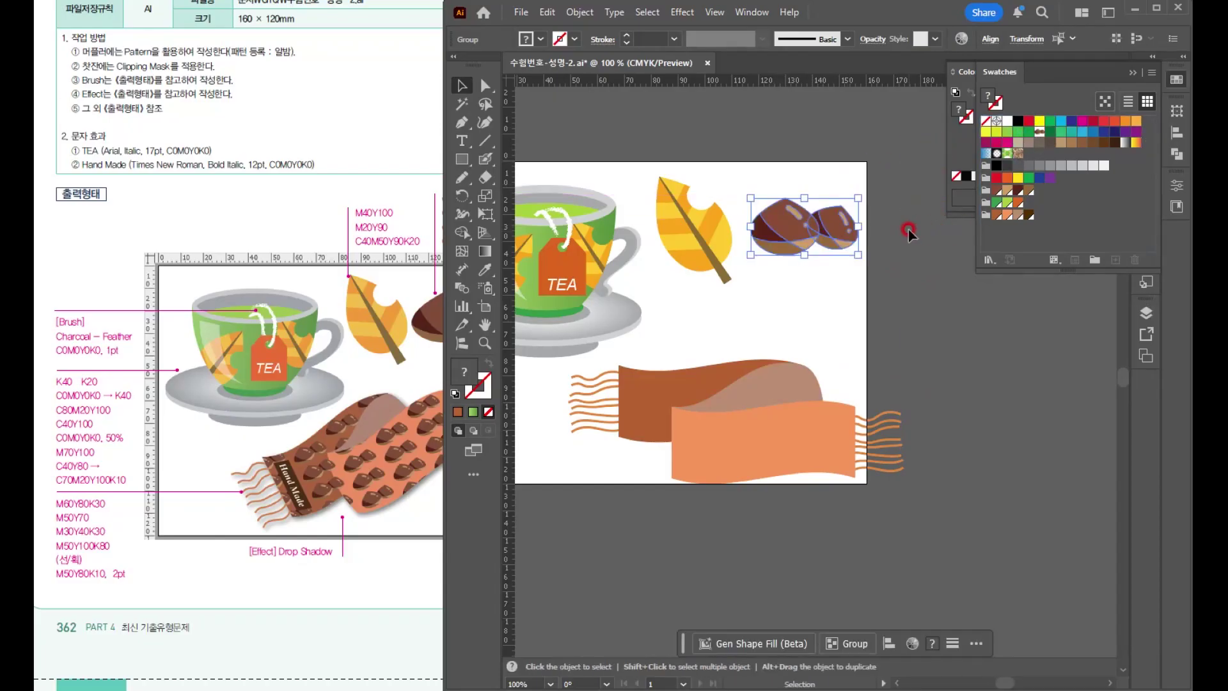
{"action": "left_click", "coordinate": [810, 301]}
- Try to duplicate the muffler's back and front pieces below the originals
{"action": "left_click_drag", "start_coordinate": [753, 431], "coordinate": [812, 246]}
{"action": "left_click_drag", "start_coordinate": [697, 229], "coordinate": [684, 312]}
{"action": "key", "text": "ctrl+z"}
{"action": "key", "text": "v"}
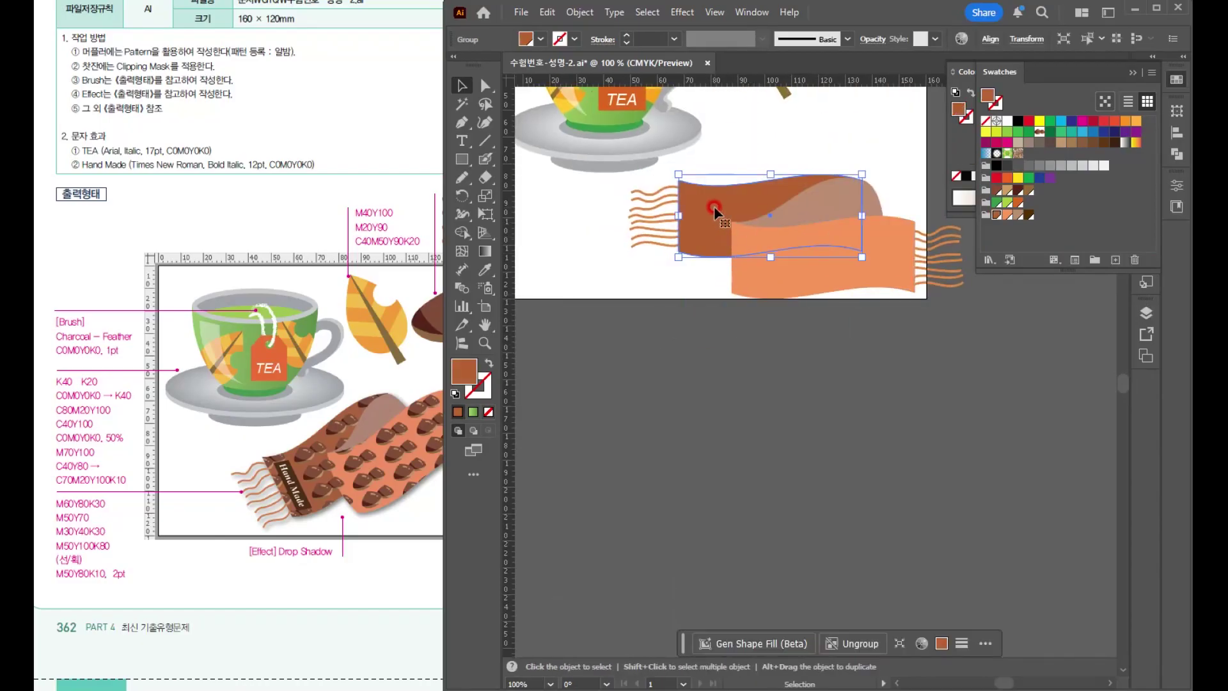
{"action": "left_click", "coordinate": [894, 279], "text": "shift"}
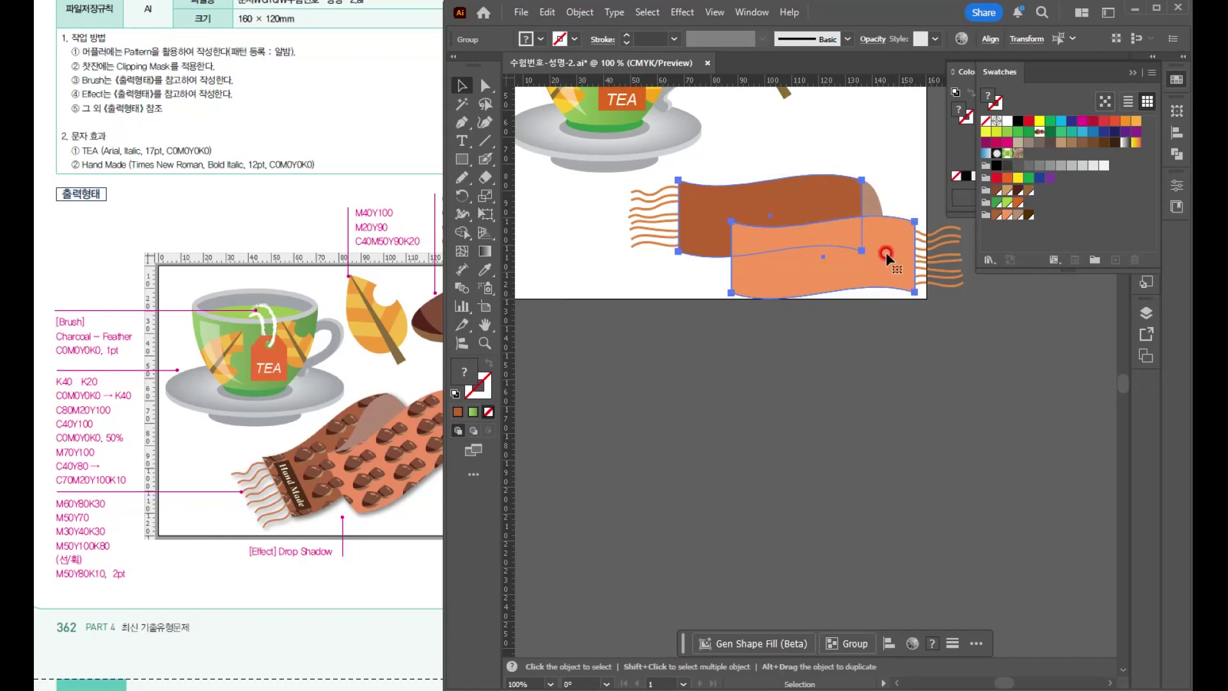
{"action": "scroll", "coordinate": [895, 237], "scroll_direction": "up", "scroll_amount": 1}
{"action": "left_click_drag", "start_coordinate": [862, 287], "coordinate": [871, 389]}
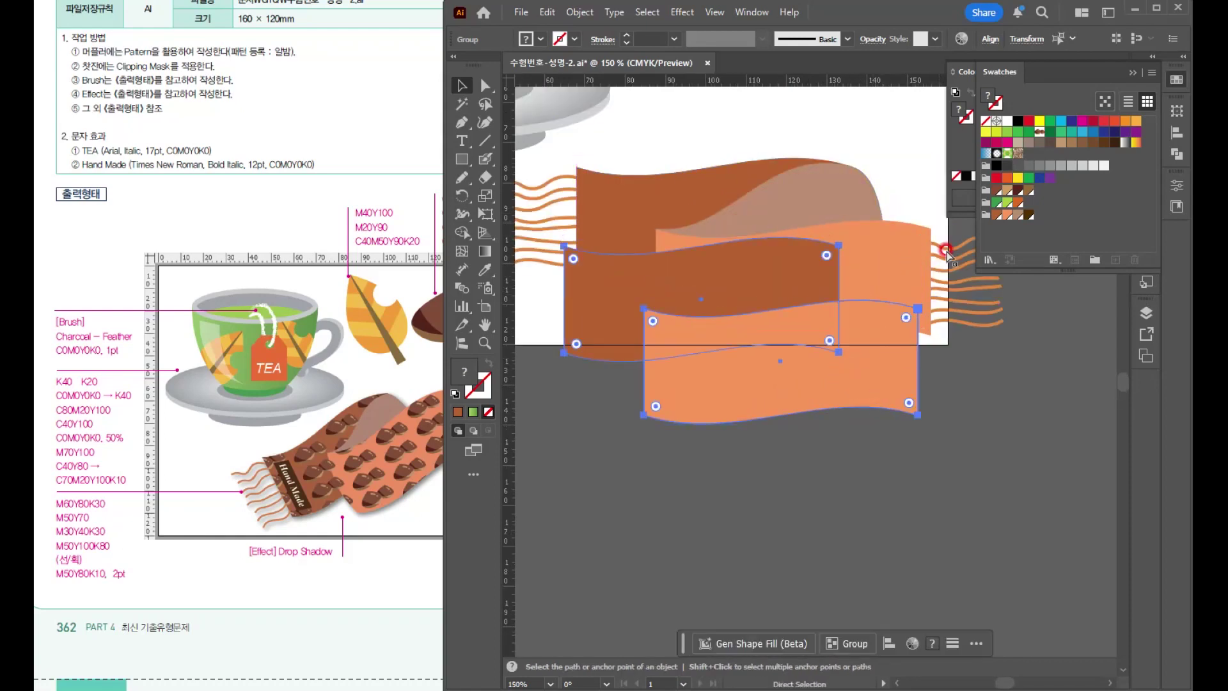
{"action": "key", "text": "ctrl+z"}
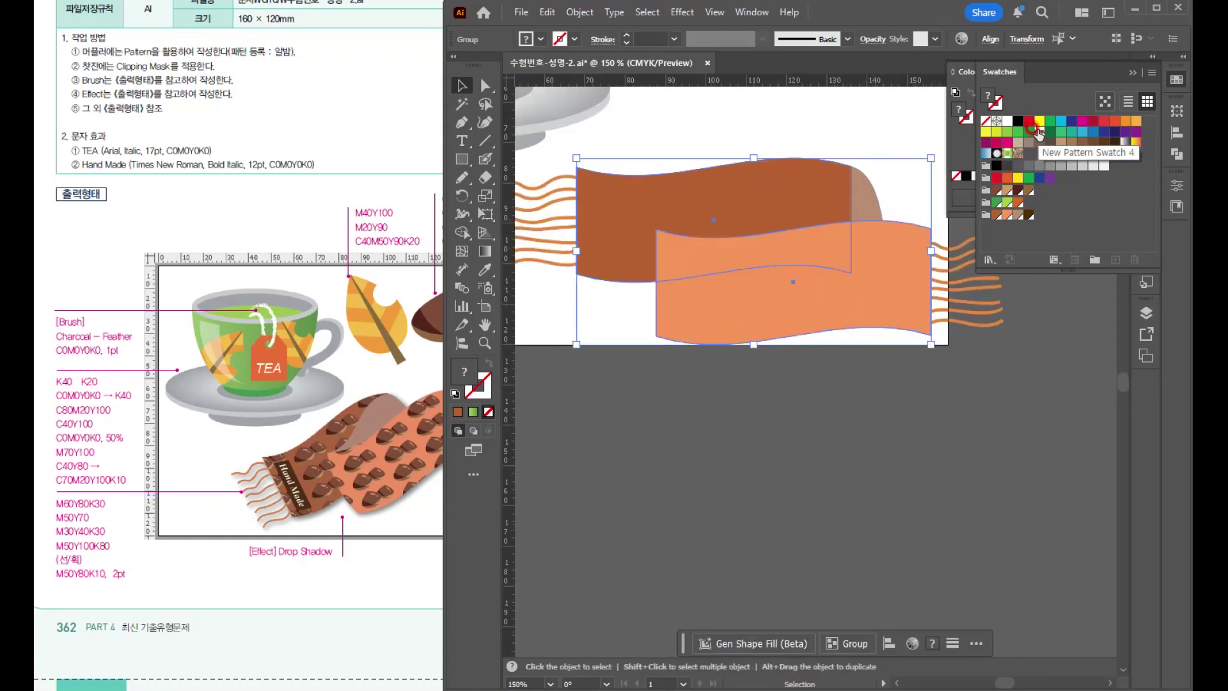
- Edit the new chestnut pattern swatch, naming it 알밤 and setting its tile type to Brick by Column
{"action": "left_click", "coordinate": [1039, 133]}
{"action": "double_click", "coordinate": [1038, 133]}
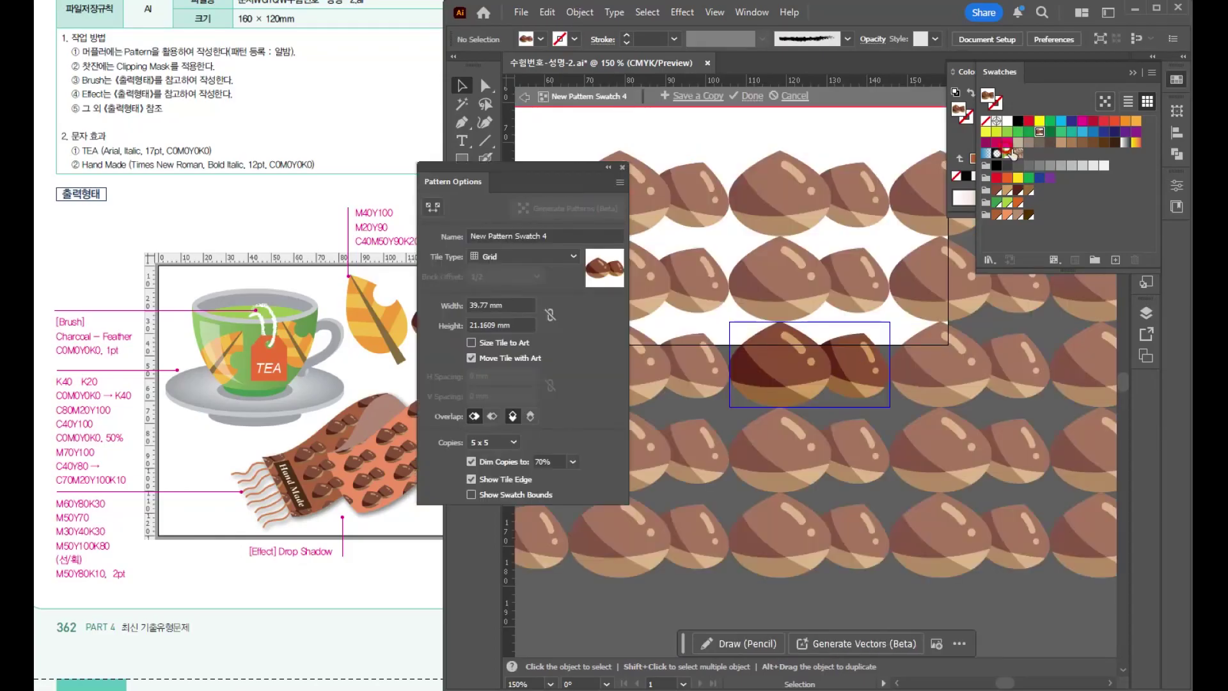
{"action": "left_click", "coordinate": [555, 228]}
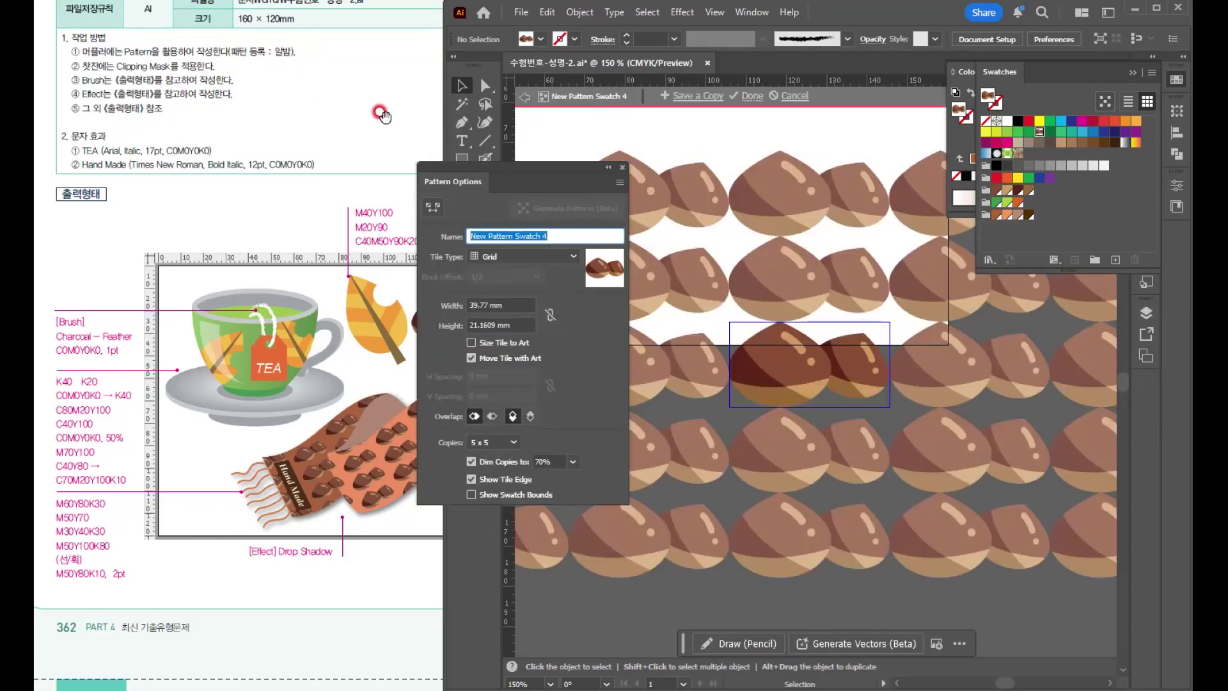
{"action": "type", "text": "d밤"}
{"action": "key", "text": "Return"}
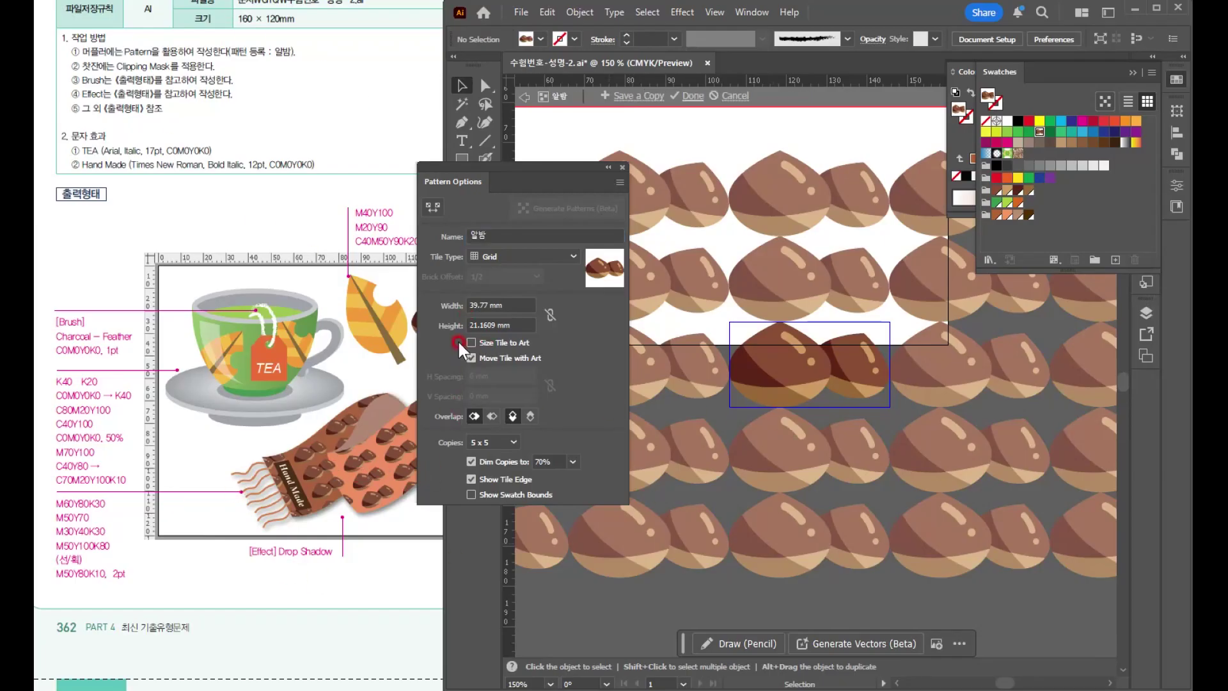
{"action": "left_click", "coordinate": [507, 256]}
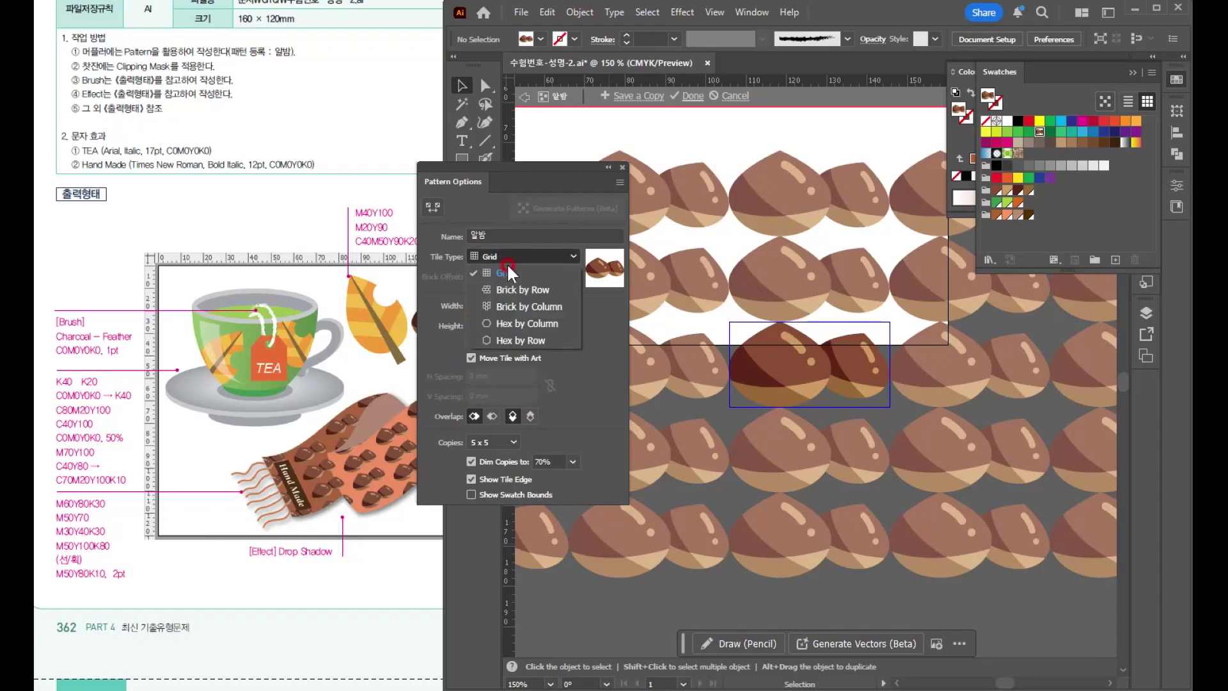
{"action": "left_click", "coordinate": [536, 306]}
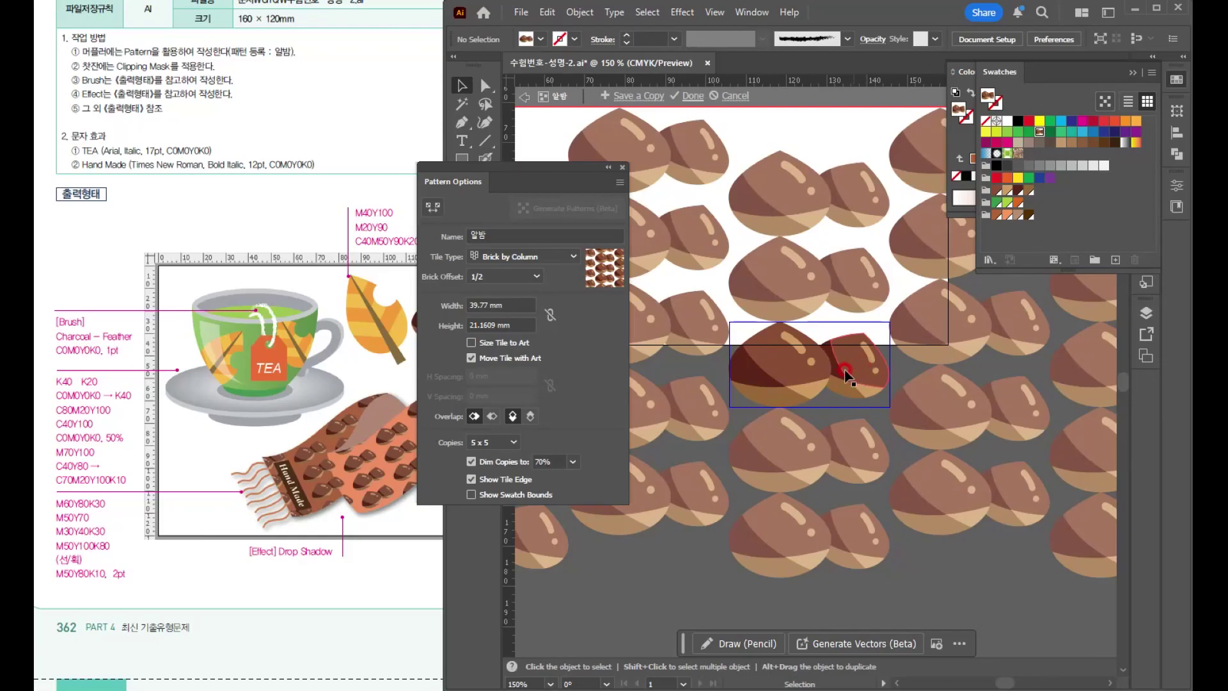
- Shrink the two chestnuts slightly about their centre inside the pattern tile and save the edited pattern
{"action": "left_click", "coordinate": [825, 374]}
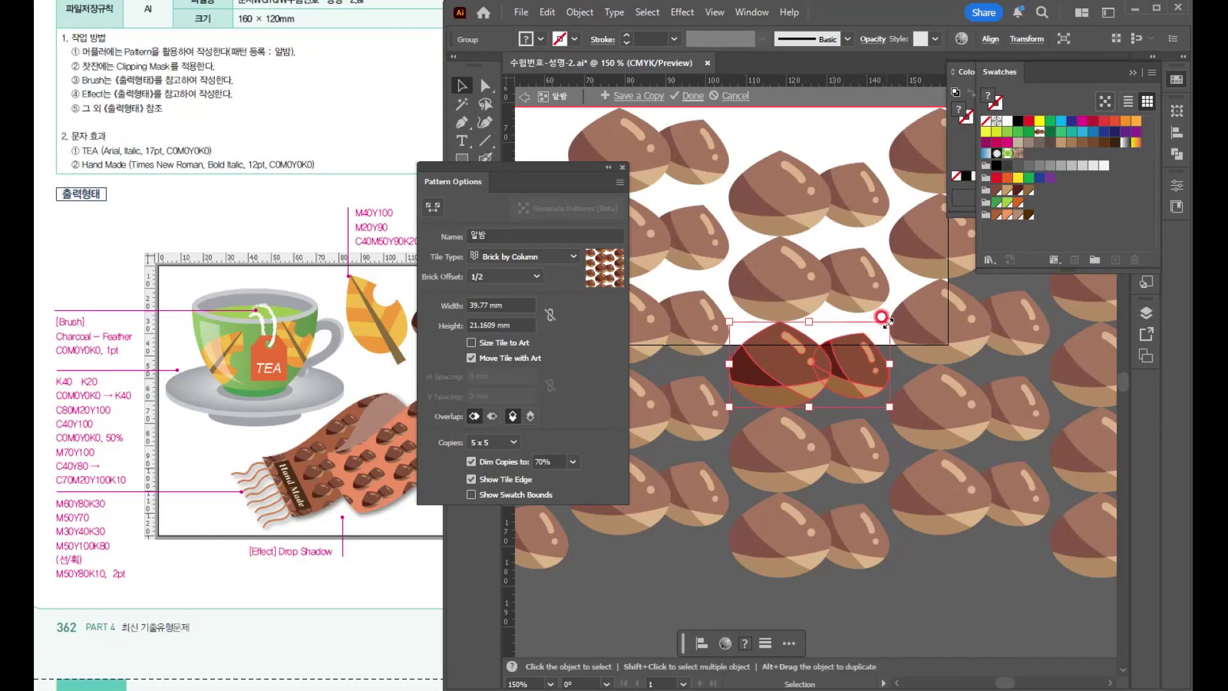
{"action": "left_click_drag", "start_coordinate": [882, 316], "coordinate": [877, 320]}
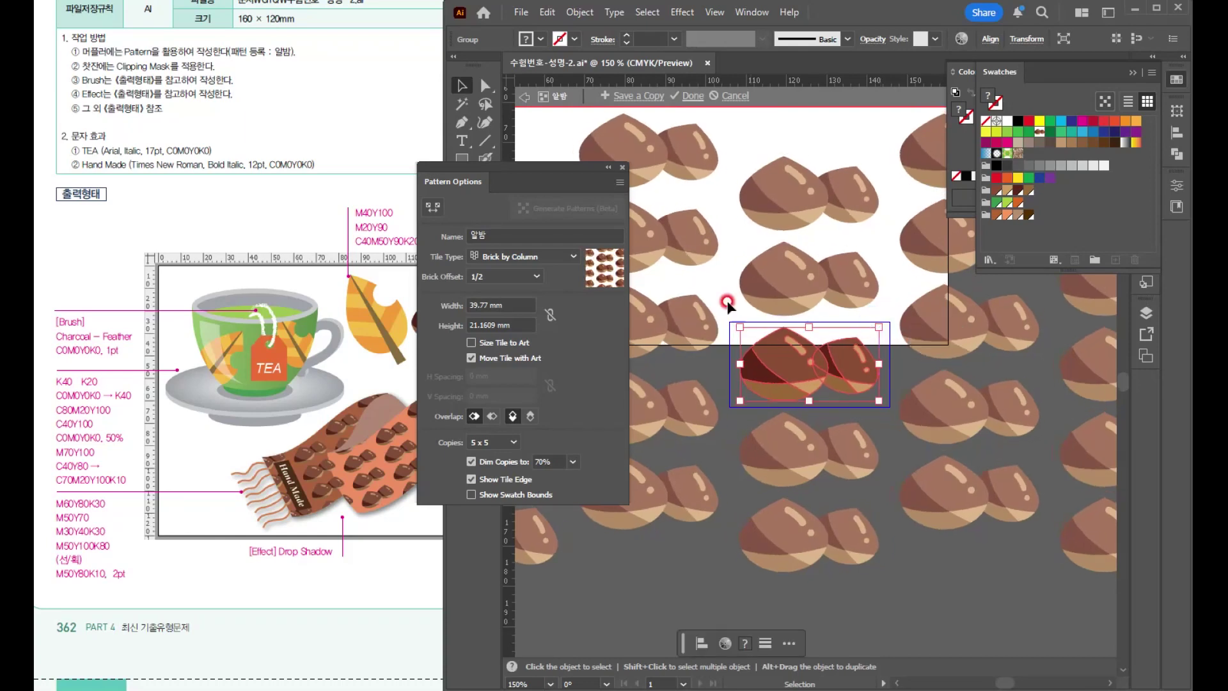
{"action": "left_click", "coordinate": [692, 96]}
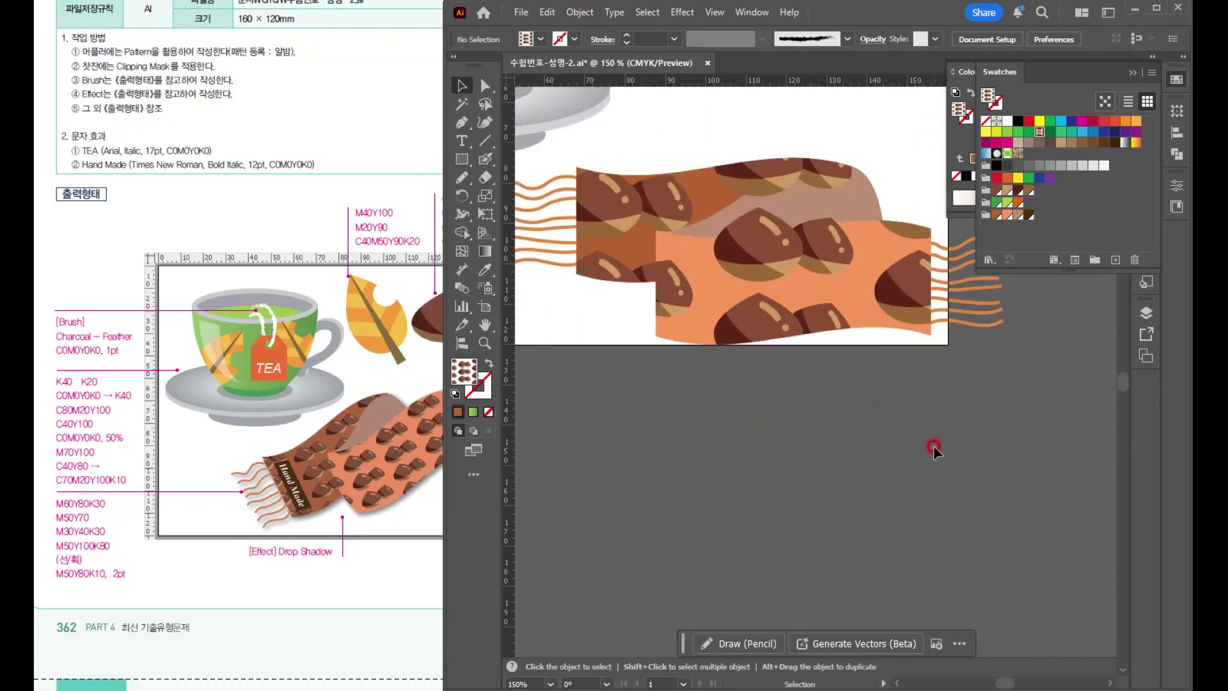
- Scale only the chestnut pattern on the back and front muffler pieces to a uniform 40%, leaving Transform Objects off
{"action": "left_click", "coordinate": [746, 264]}
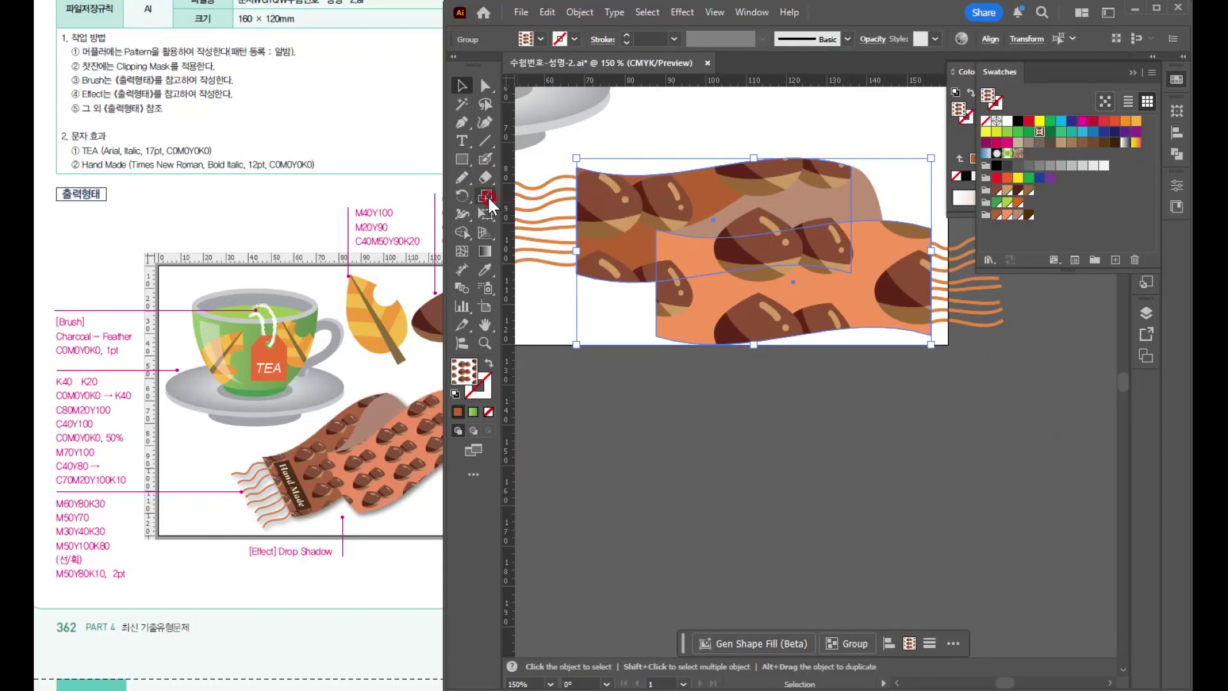
{"action": "double_click", "coordinate": [485, 198]}
{"action": "left_click", "coordinate": [406, 210]}
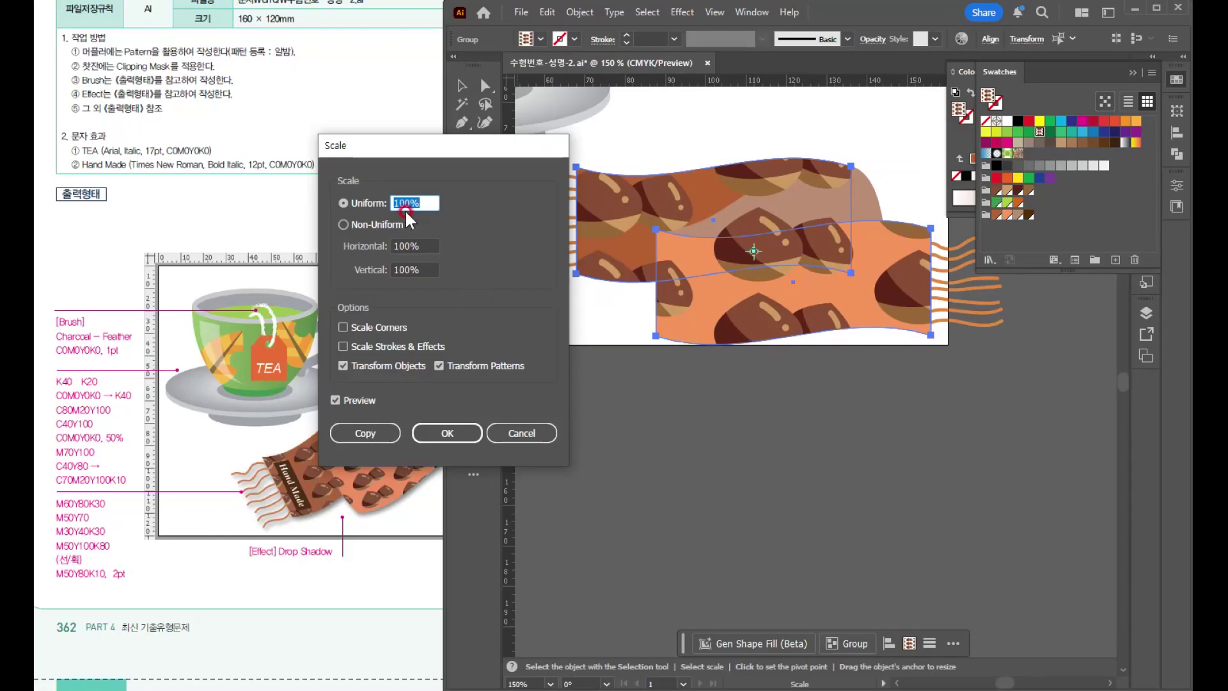
{"action": "type", "text": "40"}
{"action": "left_click", "coordinate": [335, 399]}
{"action": "left_click", "coordinate": [359, 399]}
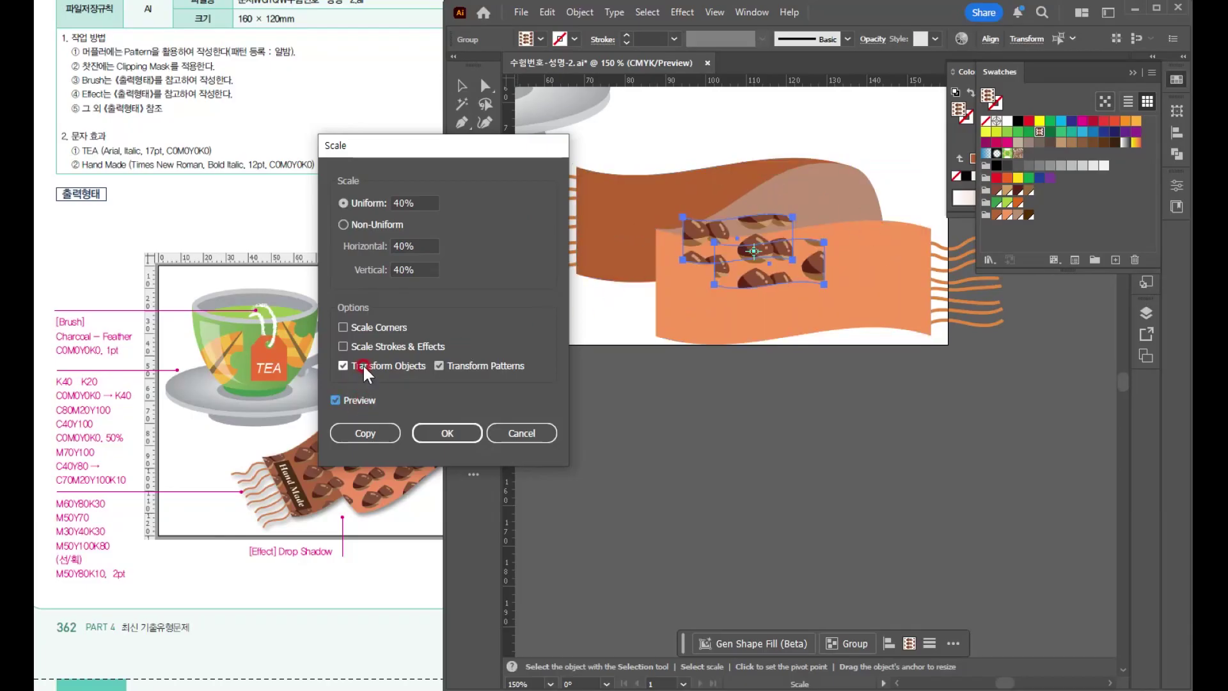
{"action": "left_click", "coordinate": [361, 366]}
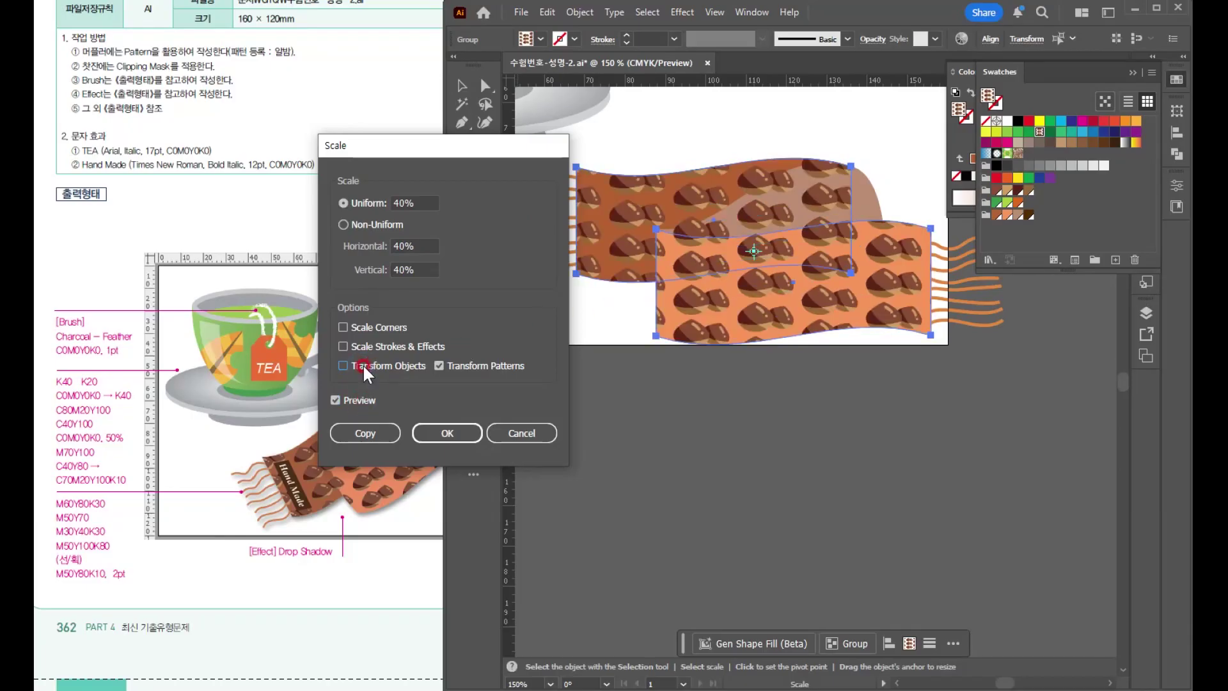
{"action": "left_click", "coordinate": [461, 422]}
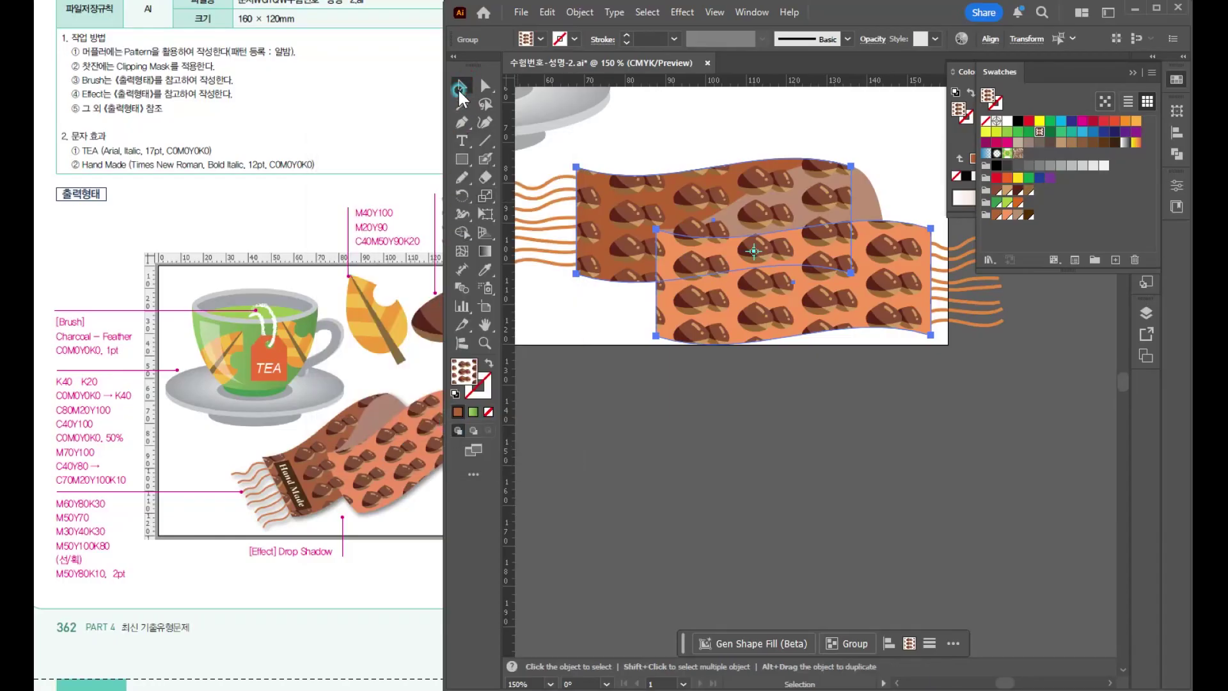
{"action": "left_click", "coordinate": [800, 515]}
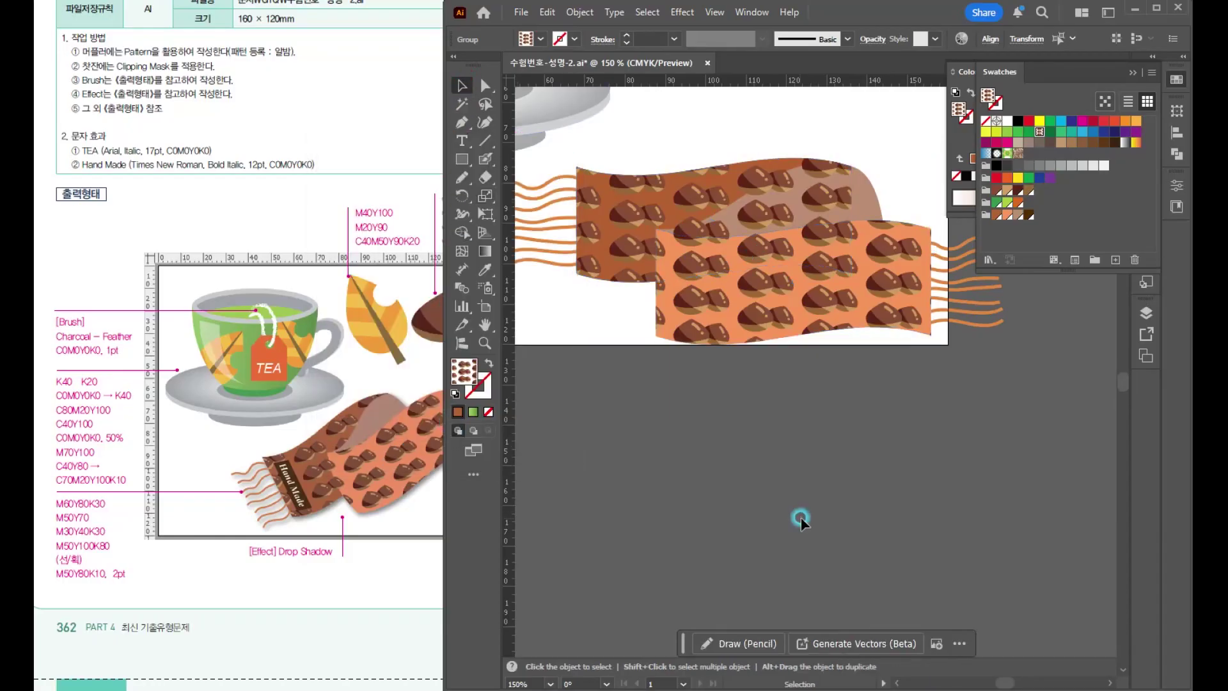
- Try to bring the light brown fold and the front muffler piece in front of the back piece's pattern
{"action": "left_click", "coordinate": [874, 203]}
{"action": "left_click", "coordinate": [889, 314]}
{"action": "left_click", "coordinate": [891, 315], "text": "shift"}
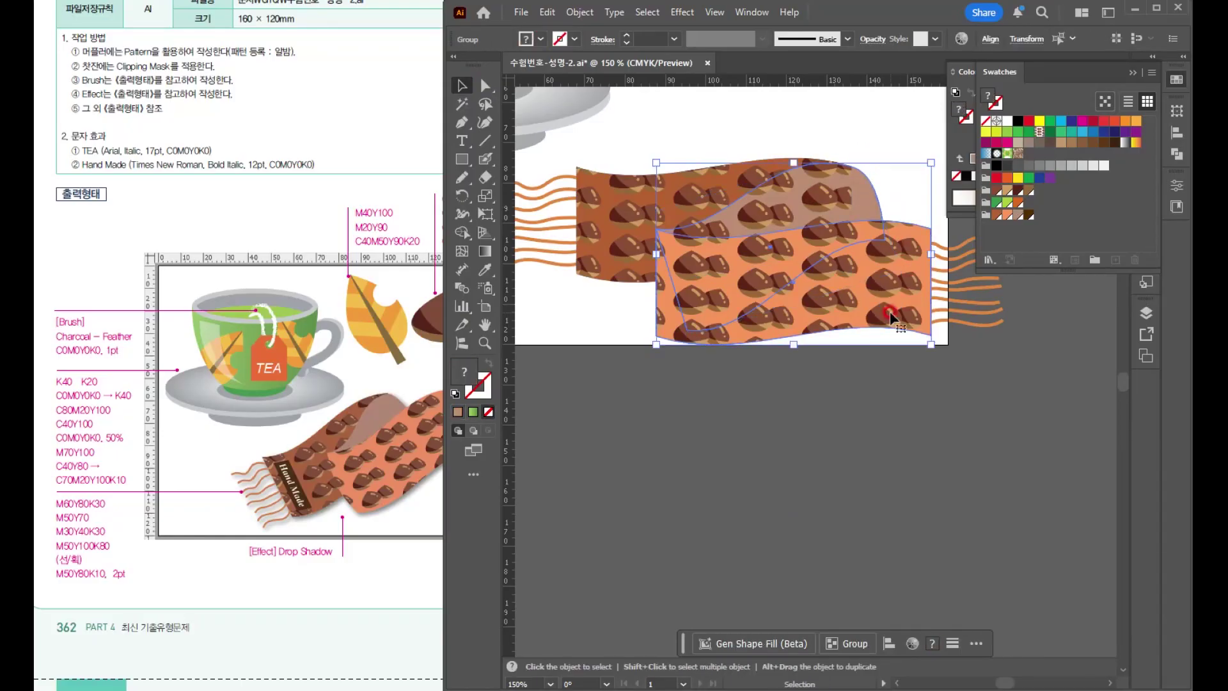
{"action": "key", "text": "ctrl+shift+]"}
{"action": "key", "text": "ctrl+z"}
{"action": "left_click", "coordinate": [827, 428]}
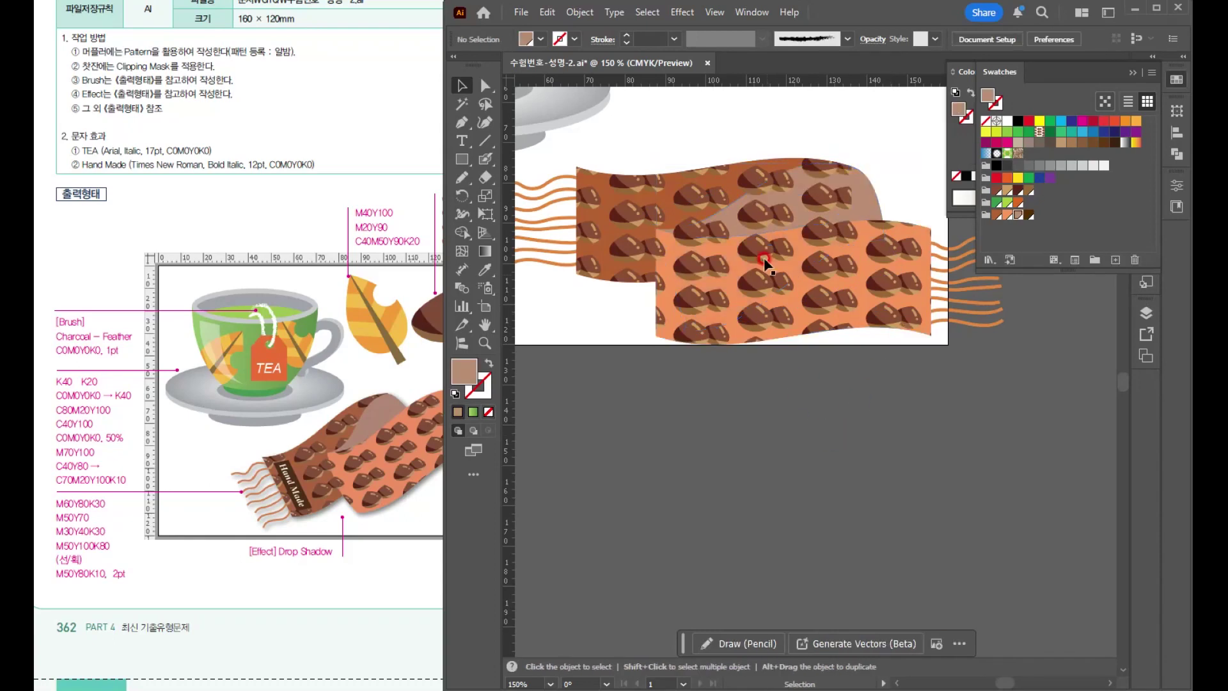
{"action": "left_click", "coordinate": [637, 188]}
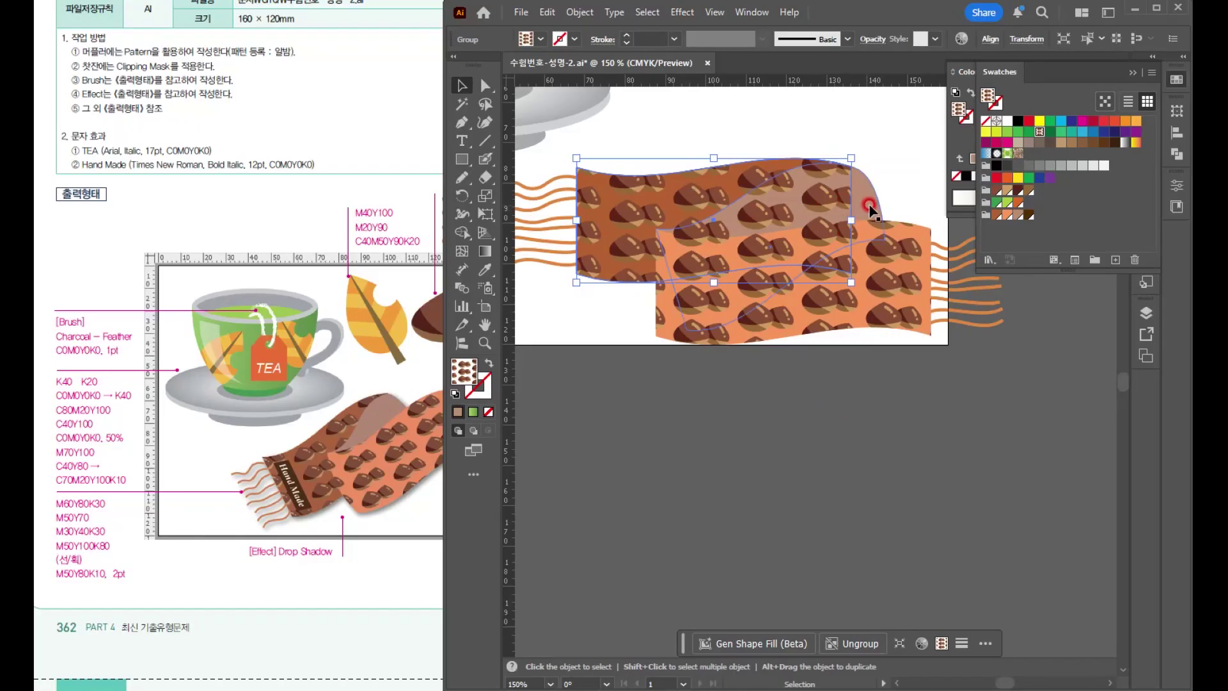
{"action": "left_click", "coordinate": [913, 199]}
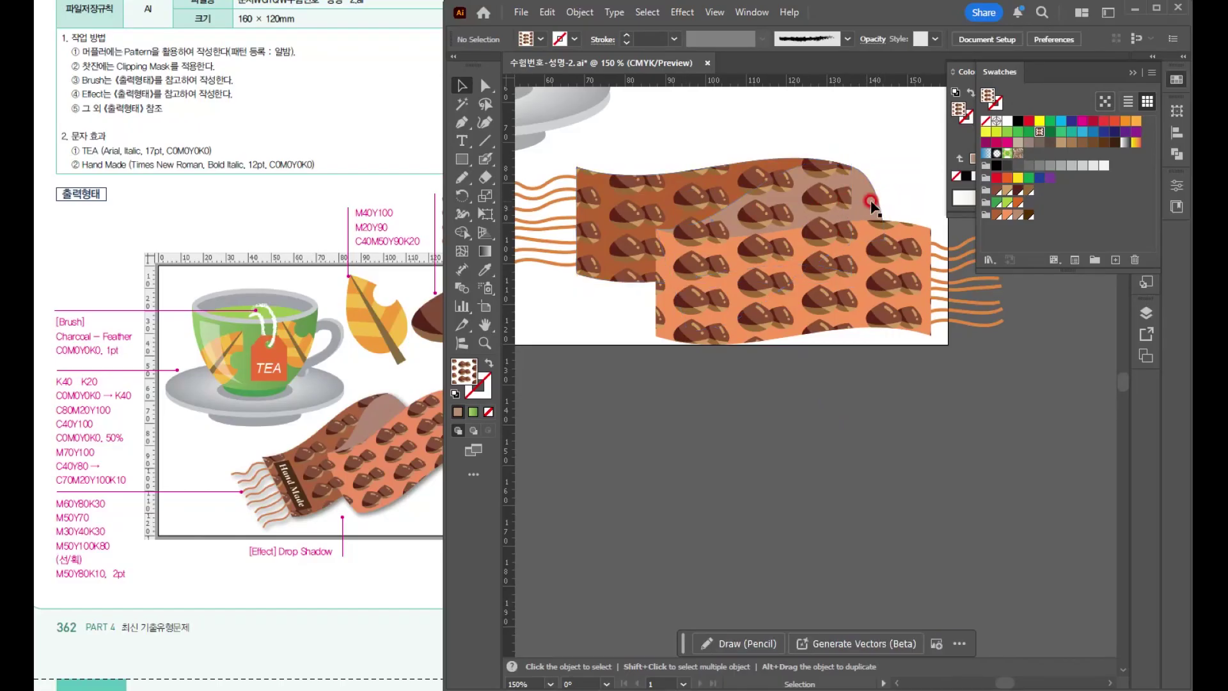
{"action": "left_click", "coordinate": [871, 201]}
{"action": "left_click_drag", "start_coordinate": [868, 197], "coordinate": [873, 348]}
{"action": "key", "text": "ctrl+z"}
- Bring the light brown fold, the patterned front piece and its fringe in front of the patterned back piece
{"action": "left_click", "coordinate": [930, 177]}
{"action": "left_click_drag", "start_coordinate": [858, 239], "coordinate": [797, 400]}
{"action": "key", "text": "ctrl+z"}
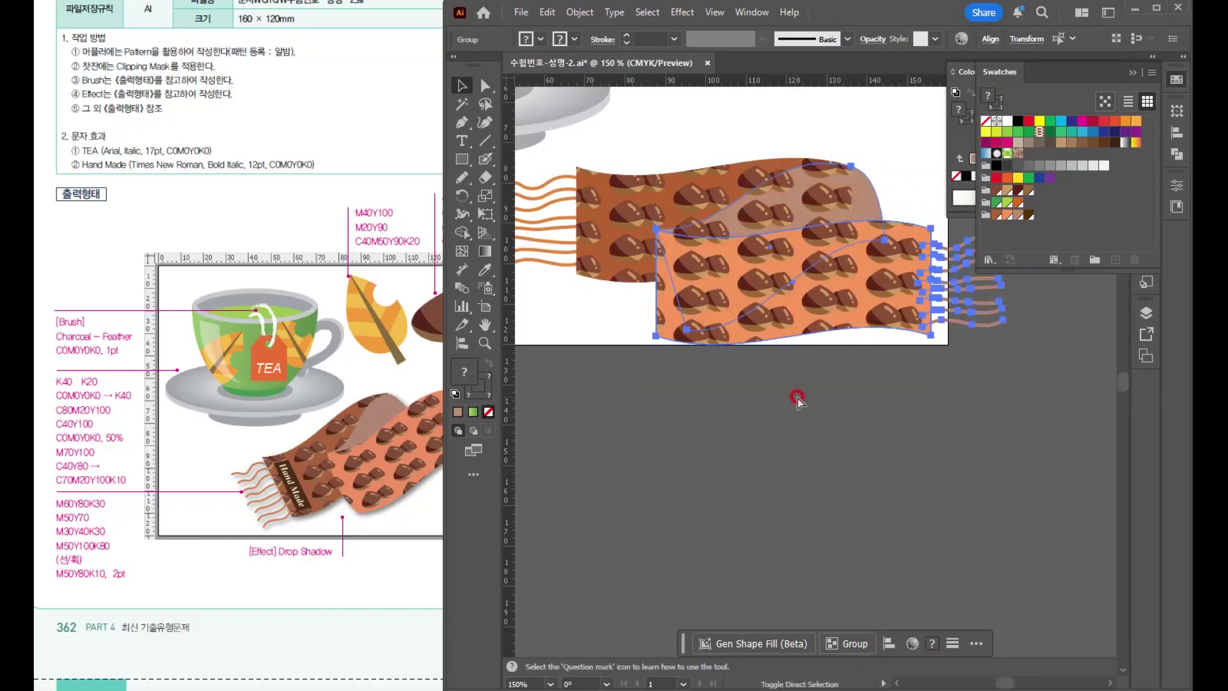
{"action": "key", "text": "ctrl+shift+]"}
{"action": "left_click", "coordinate": [797, 396]}
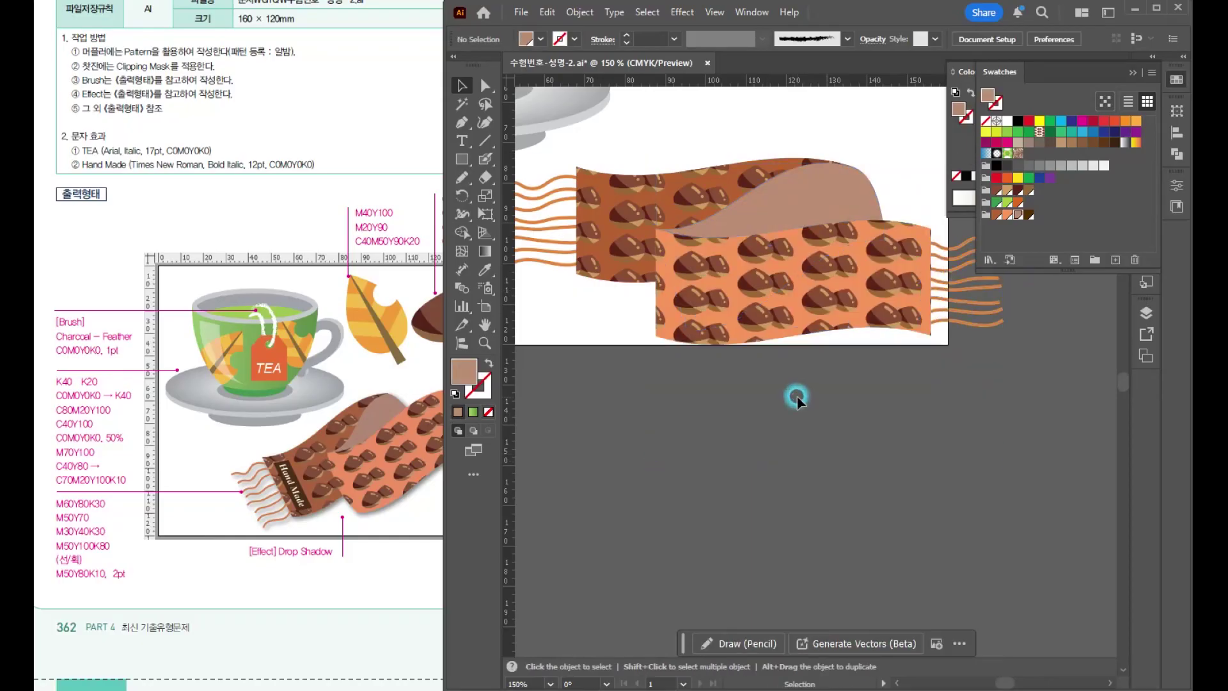
- Rotate the whole muffler so it slopes up to the right and position it below the teacup and leaf
{"action": "scroll", "coordinate": [797, 395], "scroll_direction": "down", "scroll_amount": 1}
{"action": "left_click_drag", "start_coordinate": [628, 240], "coordinate": [950, 378]}
{"action": "left_click_drag", "start_coordinate": [927, 213], "coordinate": [875, 156]}
{"action": "left_click_drag", "start_coordinate": [797, 292], "coordinate": [744, 259]}
{"action": "key", "text": "ctrl+equal"}
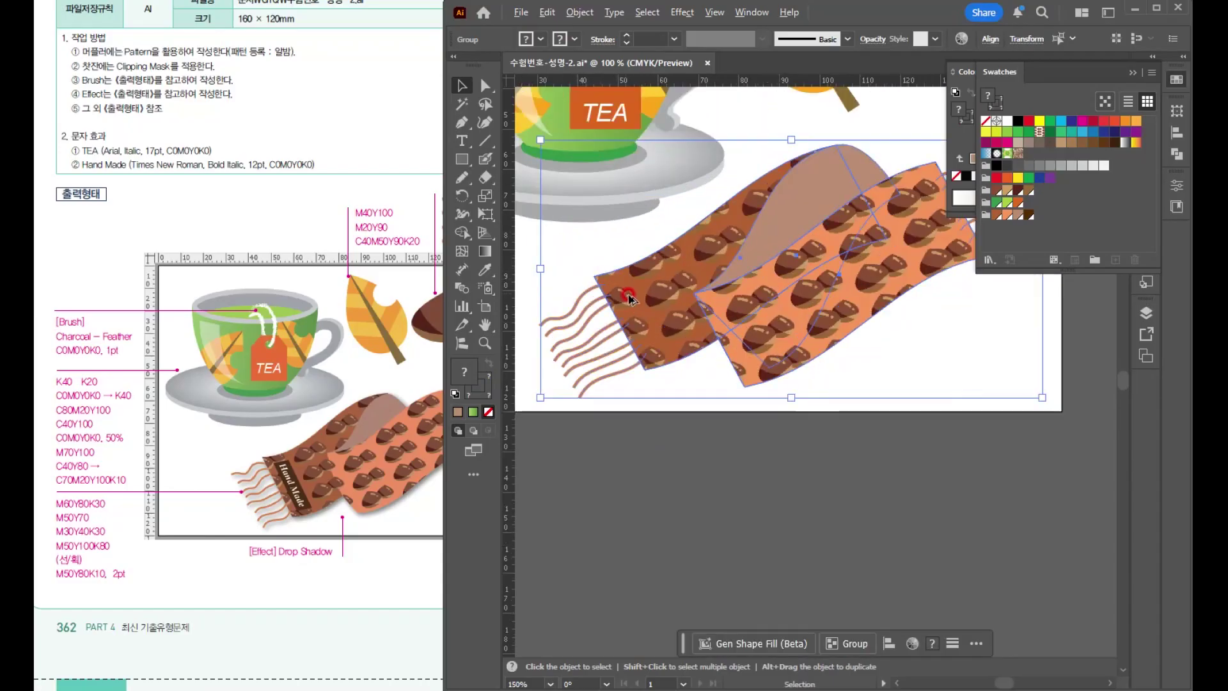
{"action": "mouse_move", "coordinate": [538, 395]}
{"action": "left_mouse_down"}
{"action": "mouse_move", "coordinate": [523, 473]}
{"action": "mouse_move", "coordinate": [521, 405]}
{"action": "mouse_move", "coordinate": [537, 409]}
{"action": "left_mouse_up"}
{"action": "left_click", "coordinate": [635, 493]}
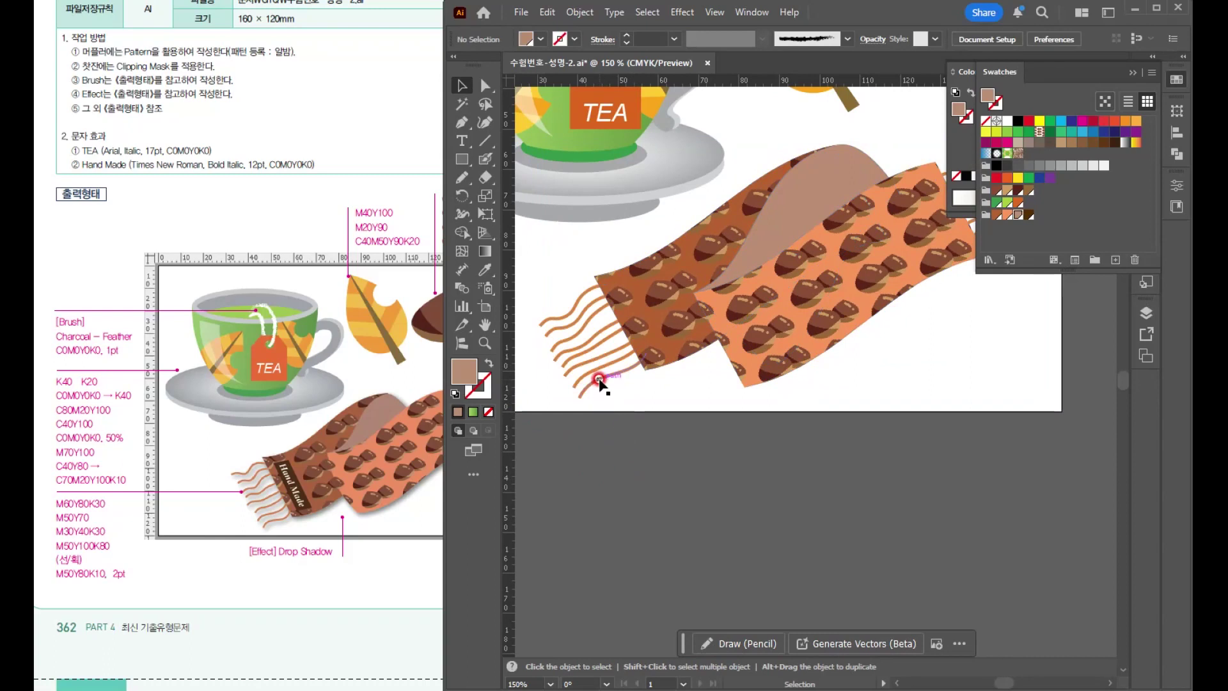
- Check the left fringe's stroke weight and the Scale Strokes & Effects option without scaling the fringe
{"action": "left_click", "coordinate": [597, 378]}
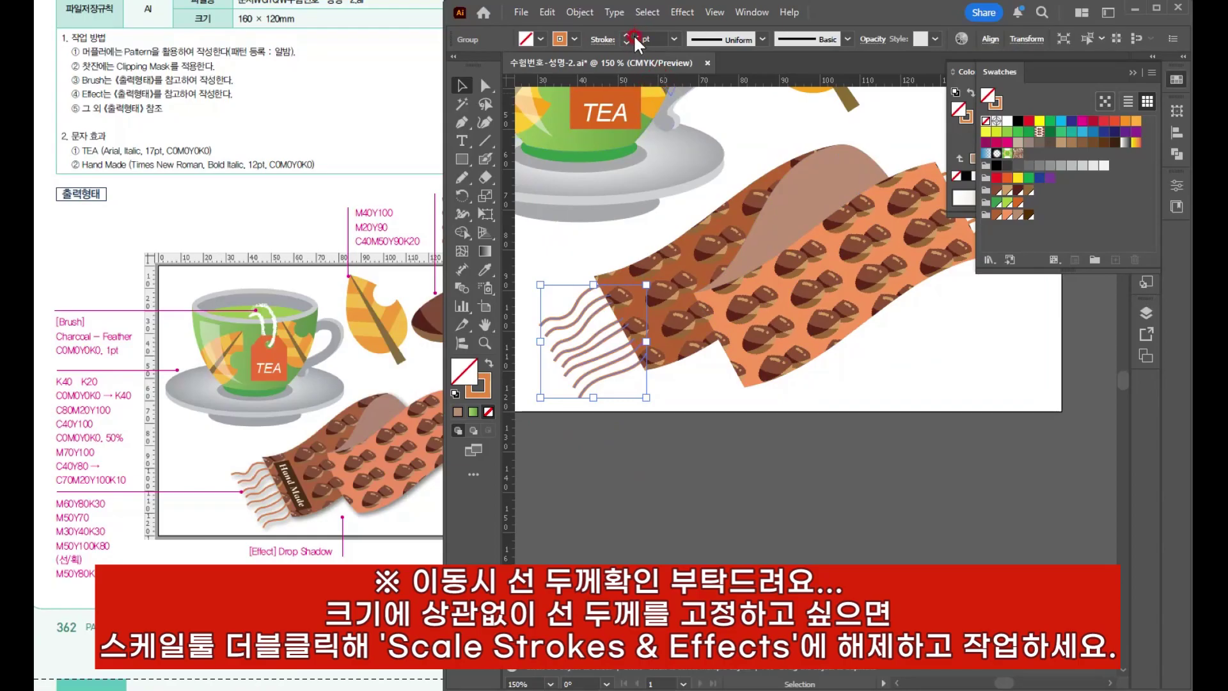
{"action": "double_click", "coordinate": [482, 197]}
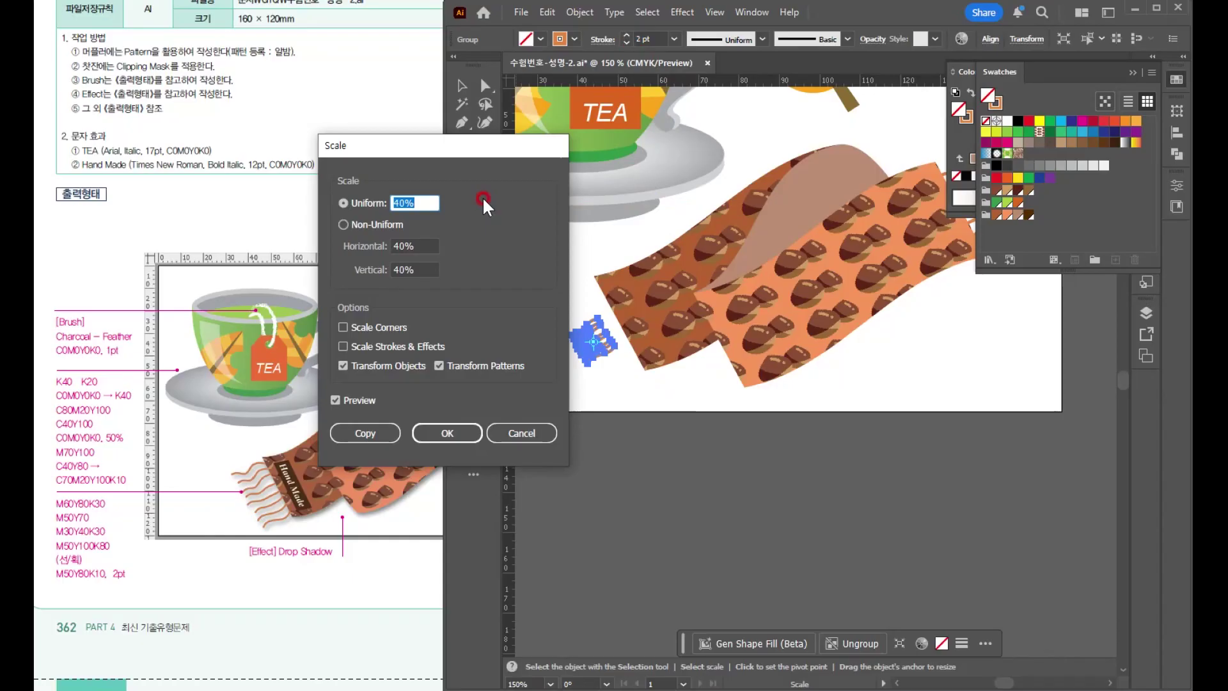
{"action": "left_click", "coordinate": [343, 365]}
{"action": "left_click", "coordinate": [532, 434]}
{"action": "left_click", "coordinate": [459, 327]}
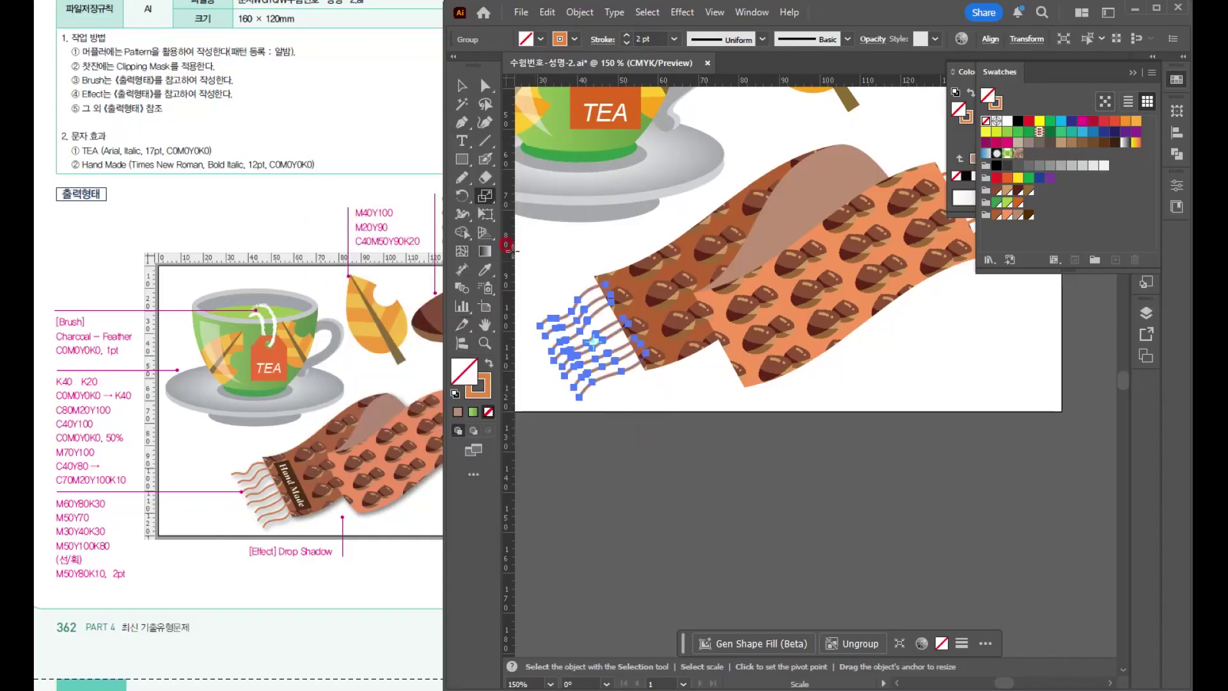
{"action": "left_click", "coordinate": [458, 87]}
{"action": "left_click", "coordinate": [924, 436]}
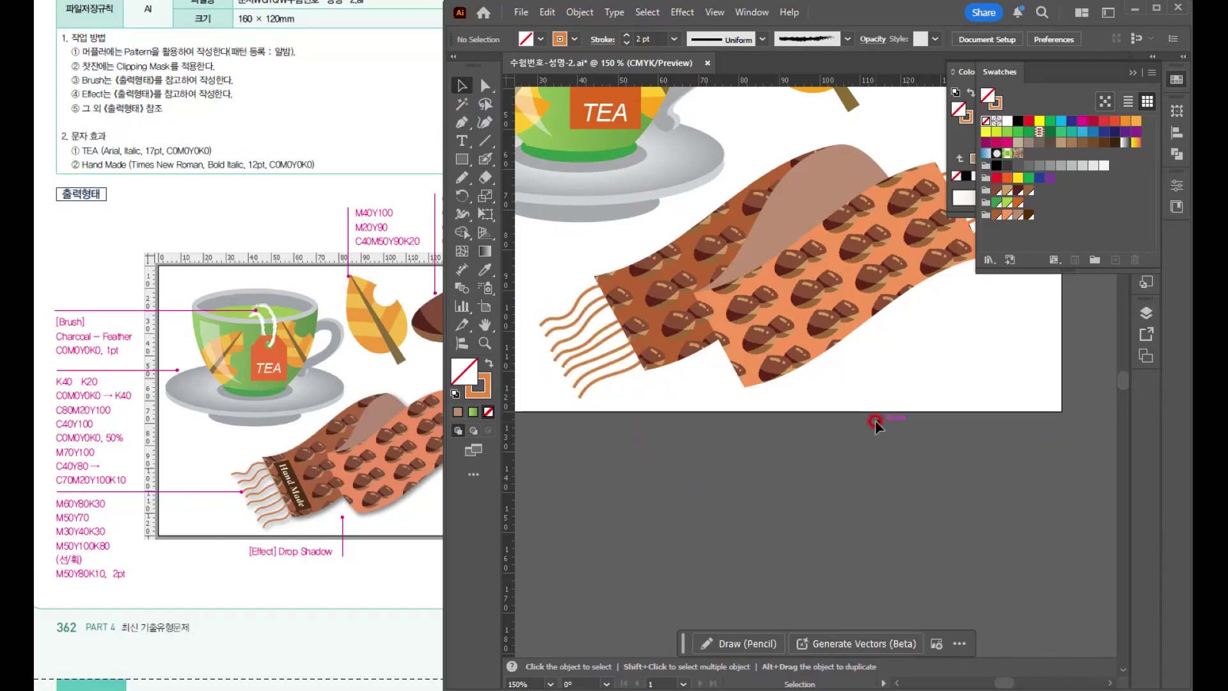
- Draw a rectangle about 42 × 11 mm below the muffler, filled with dark brown C0M50Y100K80 and no stroke
{"action": "left_click", "coordinate": [215, 527]}
{"action": "left_click", "coordinate": [461, 158]}
{"action": "left_click_drag", "start_coordinate": [880, 348], "coordinate": [1047, 393]}
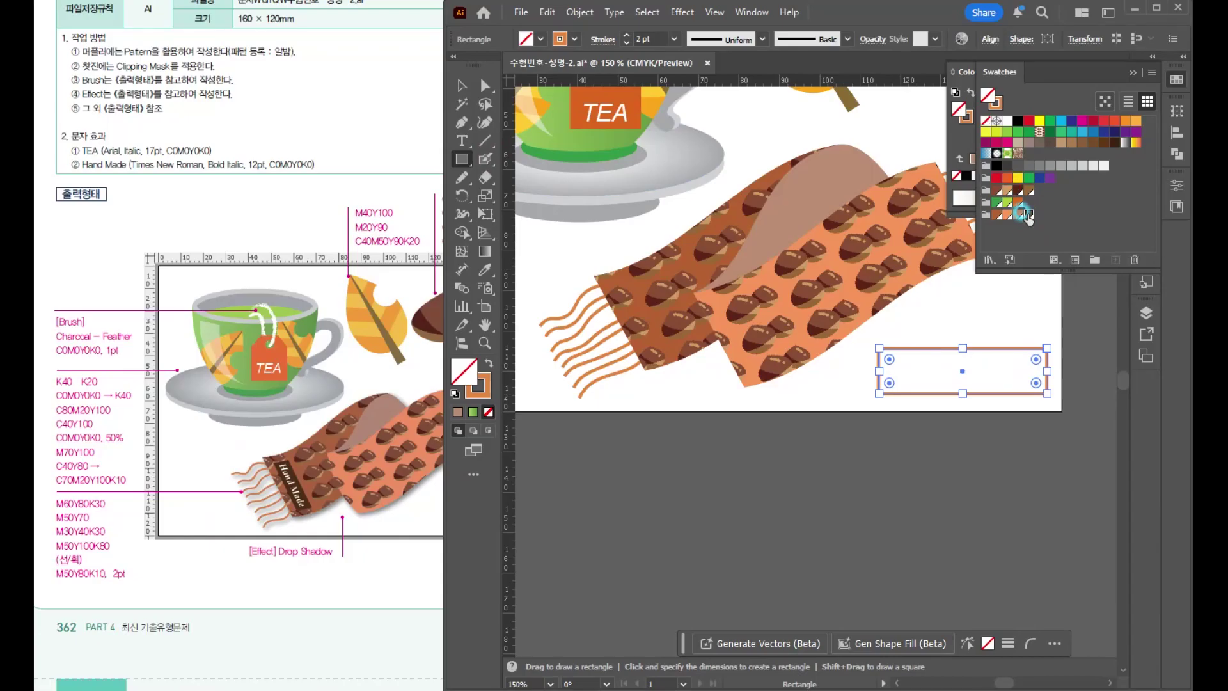
{"action": "left_click", "coordinate": [1026, 217]}
{"action": "left_click", "coordinate": [482, 392]}
{"action": "left_click", "coordinate": [488, 412]}
{"action": "left_click", "coordinate": [465, 371]}
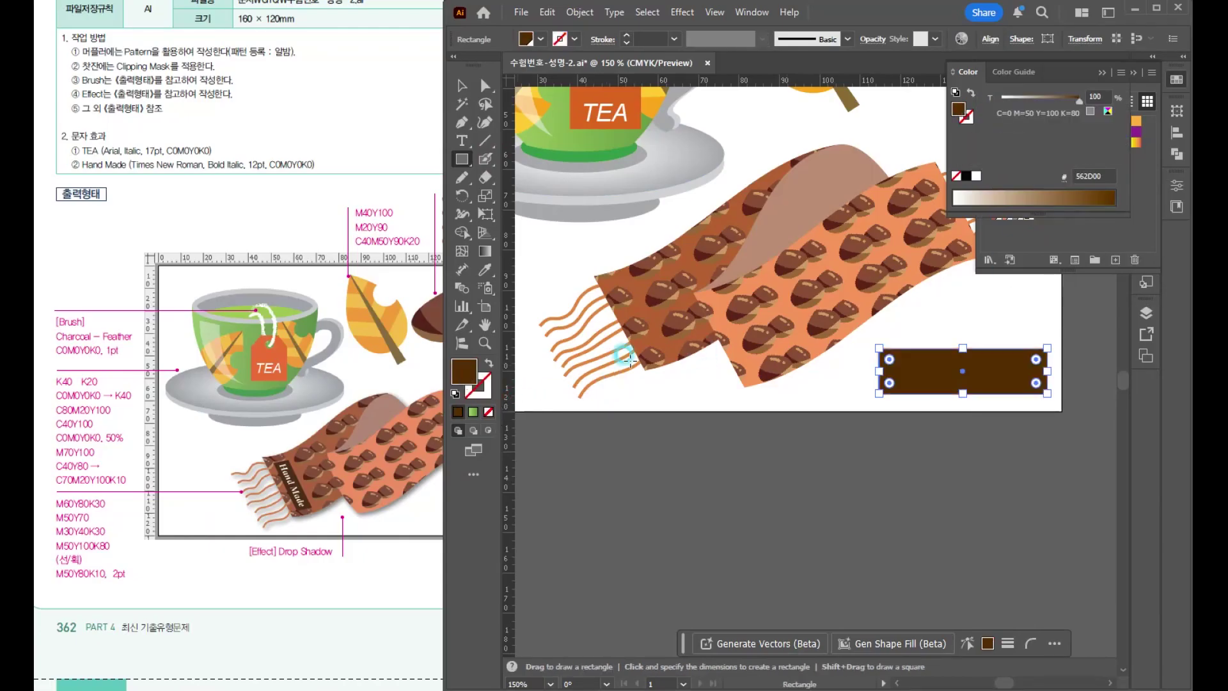
- Shear the dark brown rectangle horizontally into a parallelogram leaning to the right
{"action": "scroll", "coordinate": [965, 328], "scroll_direction": "up", "scroll_amount": 2}
{"action": "left_click_drag", "start_coordinate": [842, 429], "coordinate": [674, 361]}
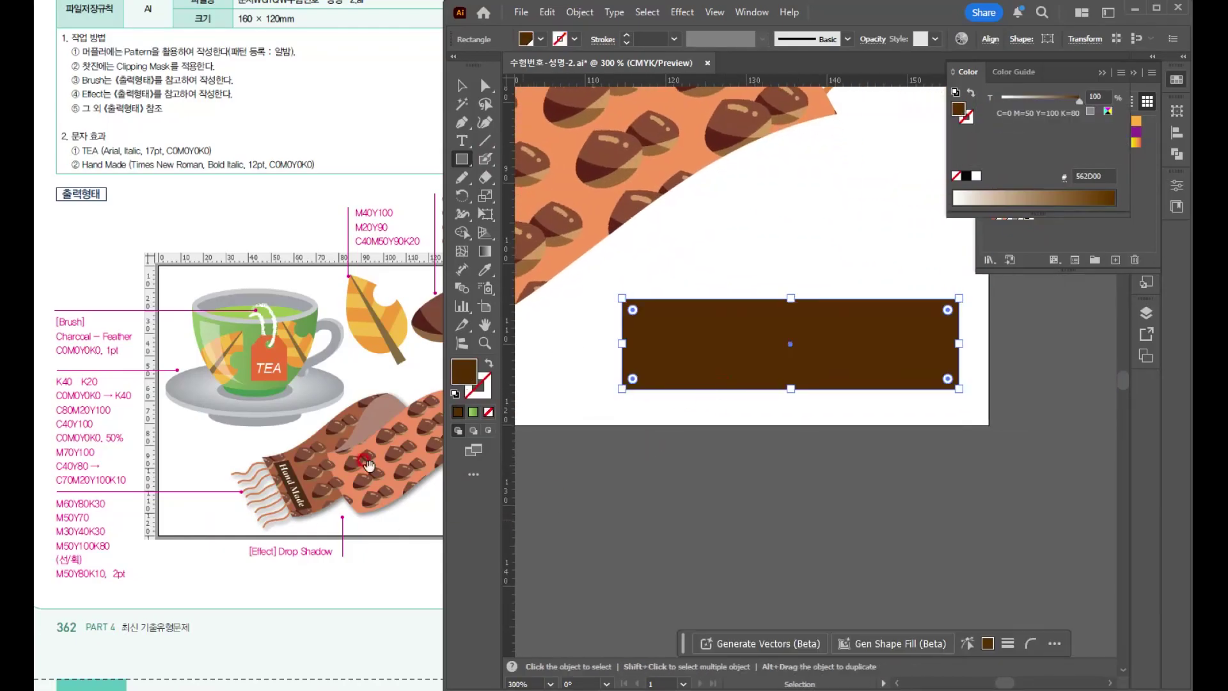
{"action": "left_click_drag", "start_coordinate": [486, 190], "coordinate": [535, 213]}
{"action": "left_click_drag", "start_coordinate": [646, 284], "coordinate": [675, 299]}
- Add the text "Hand Made" above the brown parallelogram
{"action": "left_click", "coordinate": [463, 141]}
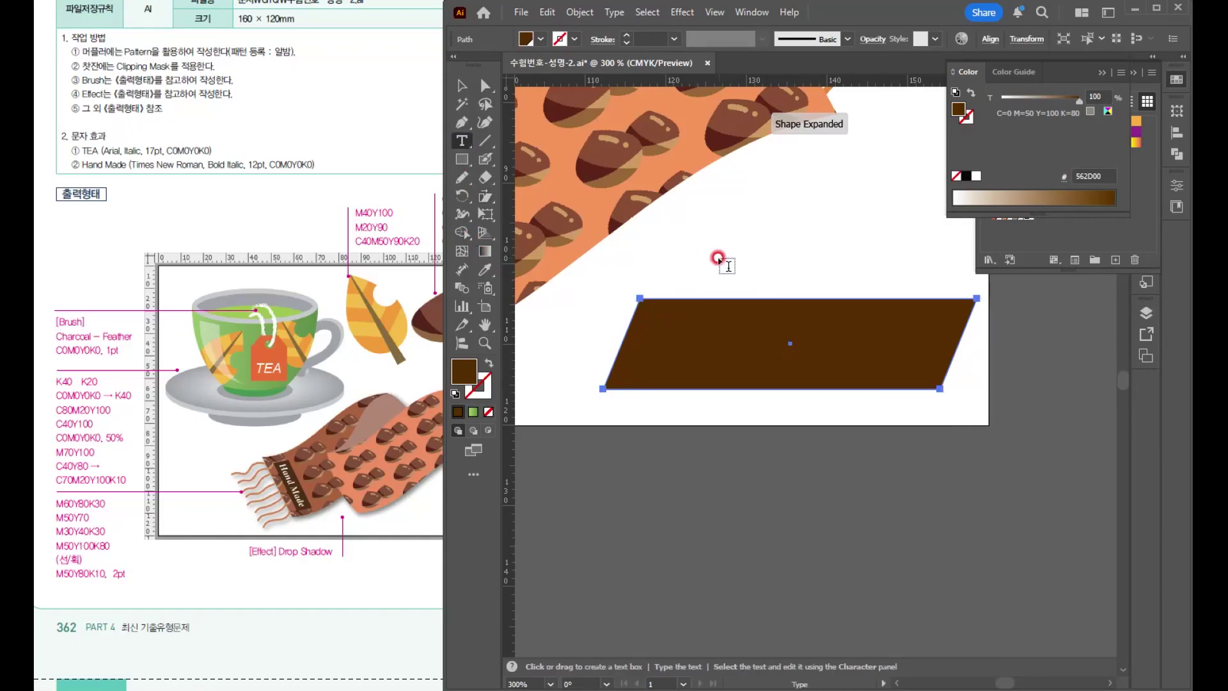
{"action": "left_click", "coordinate": [671, 260]}
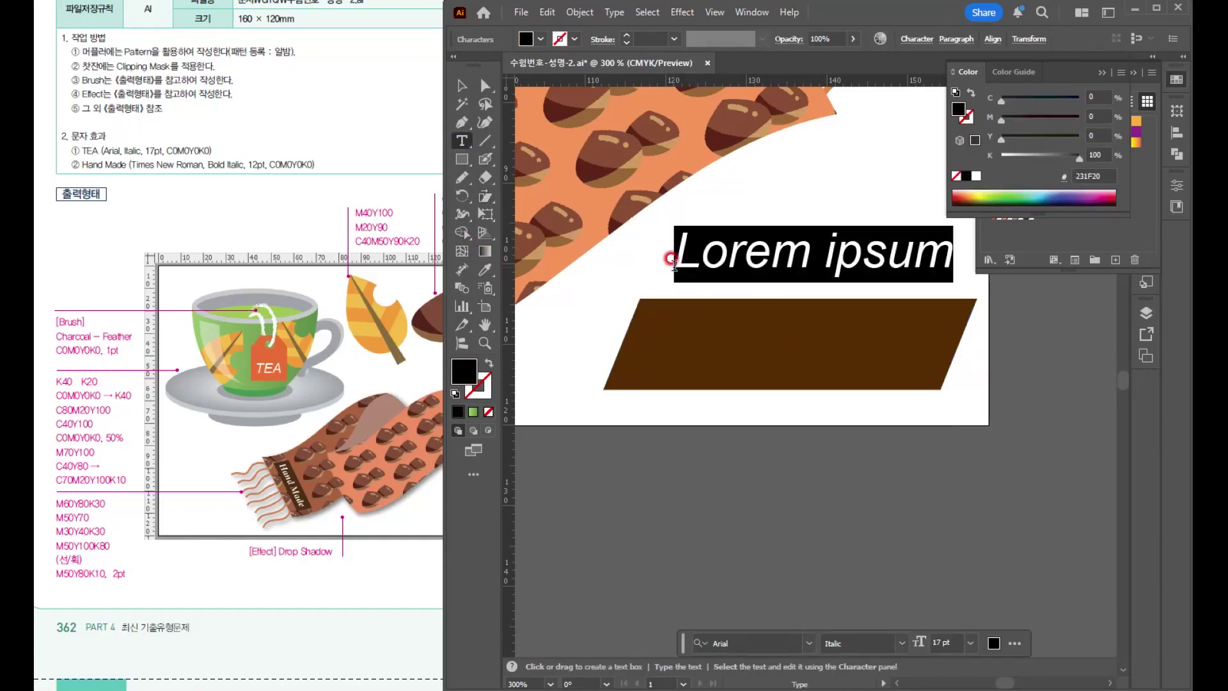
{"action": "type", "text": "ㅗㅁ"}
{"action": "key", "text": "BackSpace"}
{"action": "key", "text": "BackSpace"}
{"action": "key", "text": "Hangul"}
{"action": "type", "text": "Hand"}
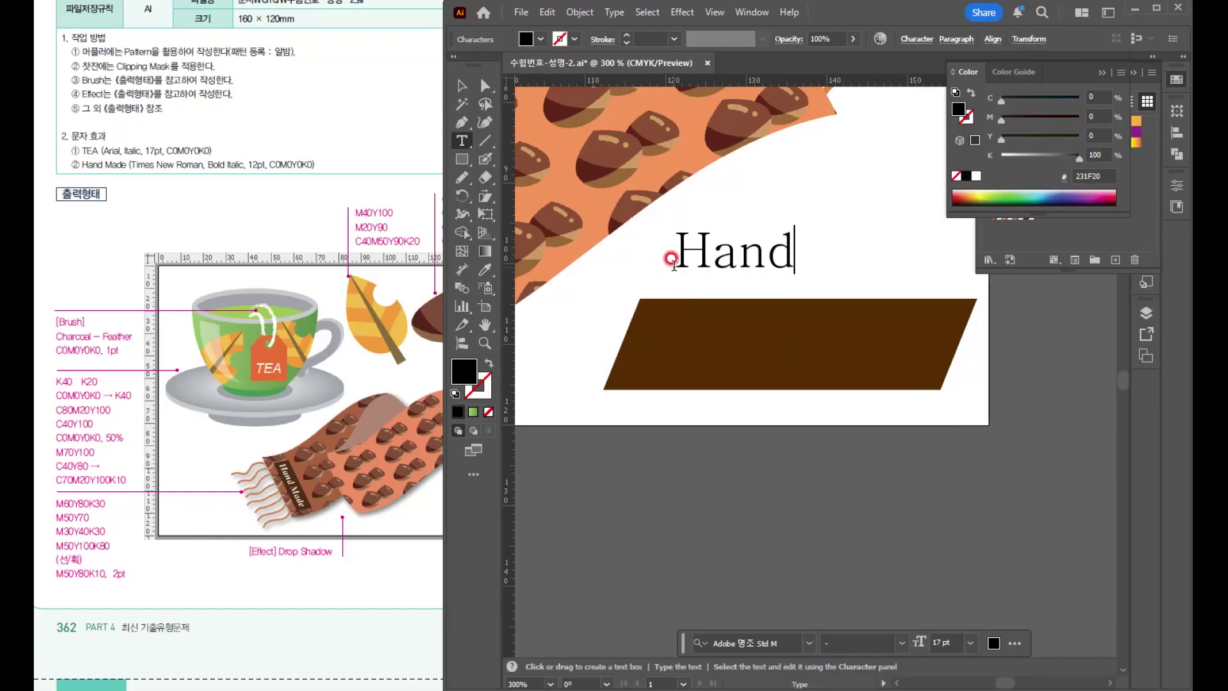
{"action": "type", "text": " Made"}
{"action": "key", "text": "ctrl"}
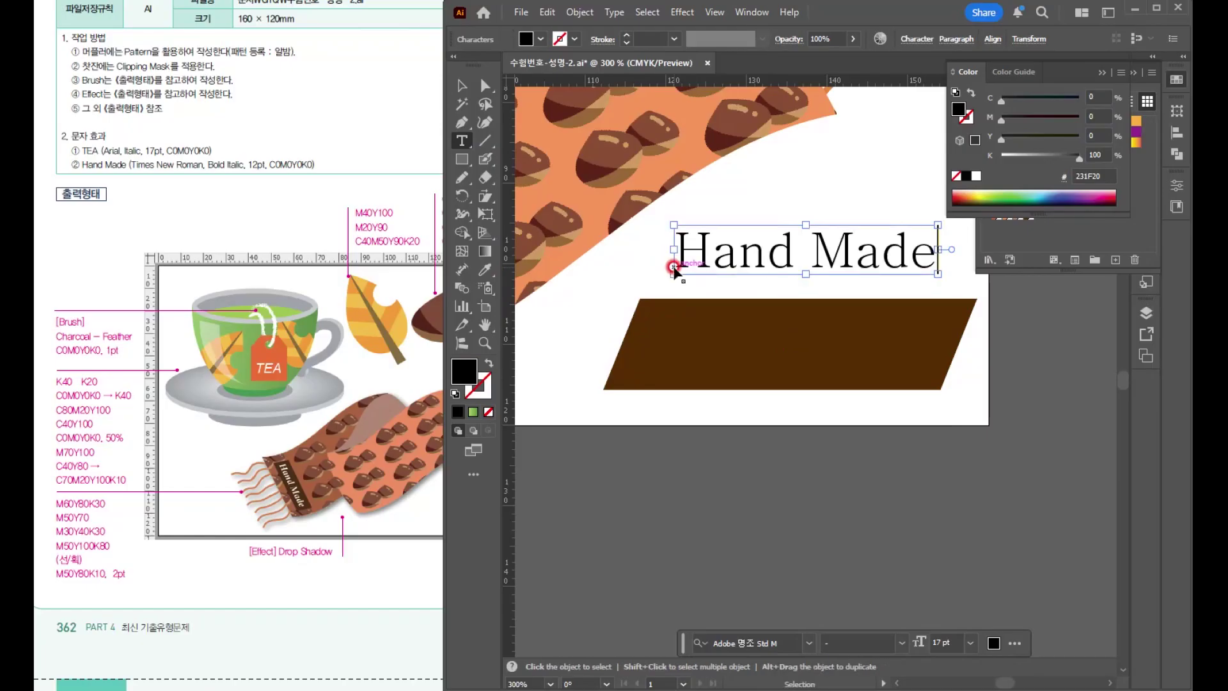
- Format the "Hand Made" text as Times New Roman Bold Italic at 12 pt
{"action": "key", "text": "ctrl+a"}
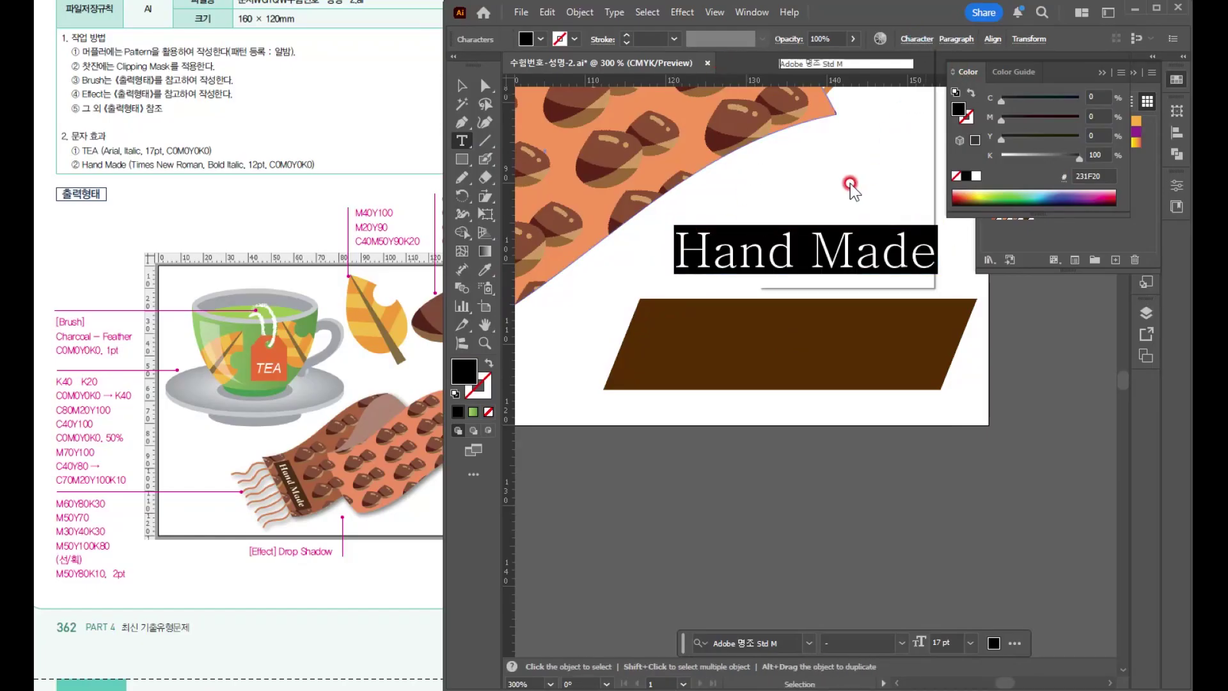
{"action": "left_click", "coordinate": [916, 39]}
{"action": "left_click", "coordinate": [865, 66]}
{"action": "type", "text": "time"}
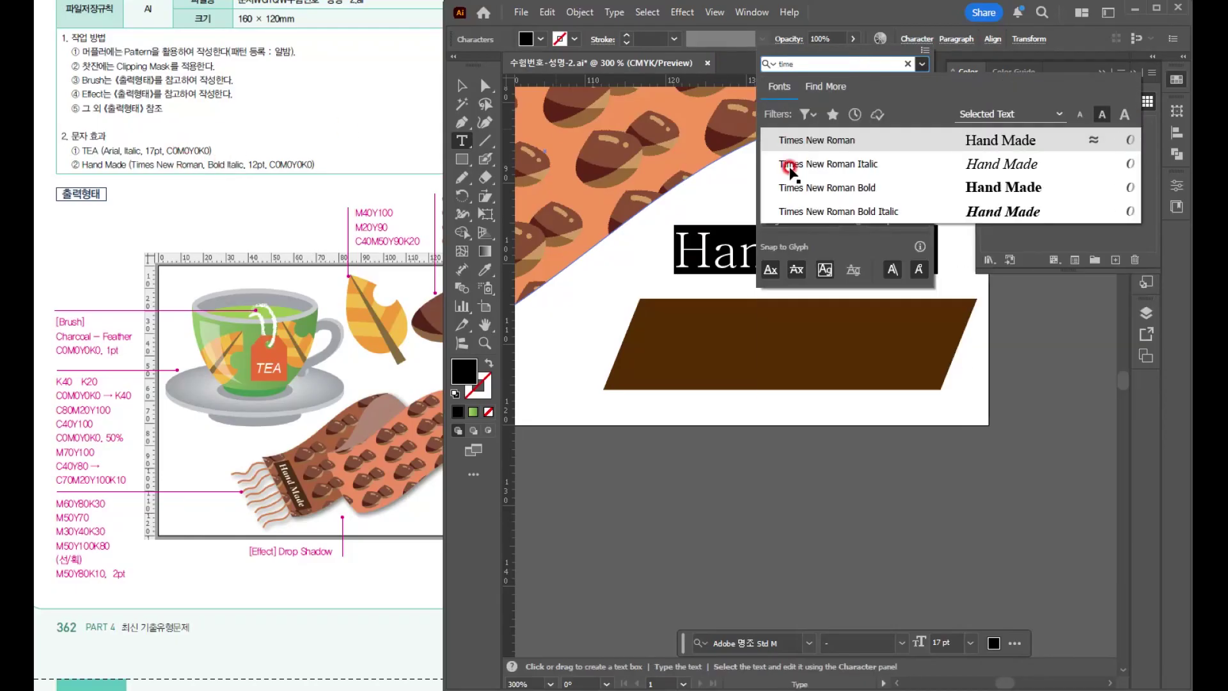
{"action": "left_click", "coordinate": [872, 210]}
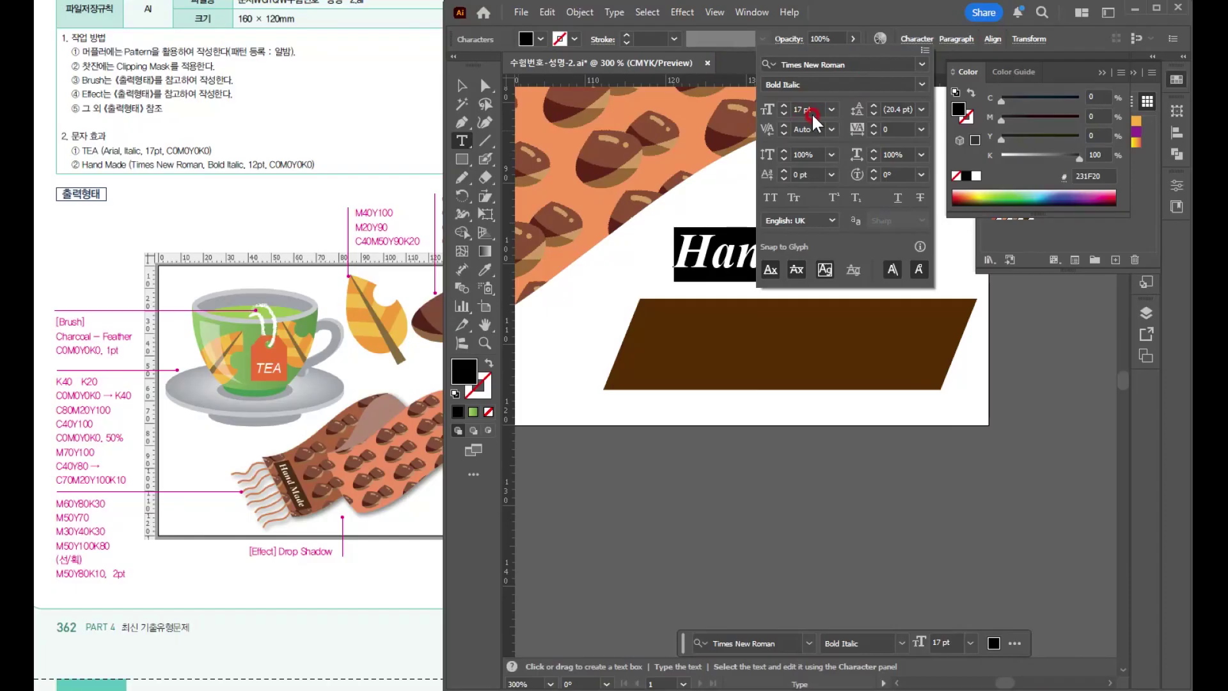
{"action": "type", "text": "12"}
{"action": "key", "text": "Return"}
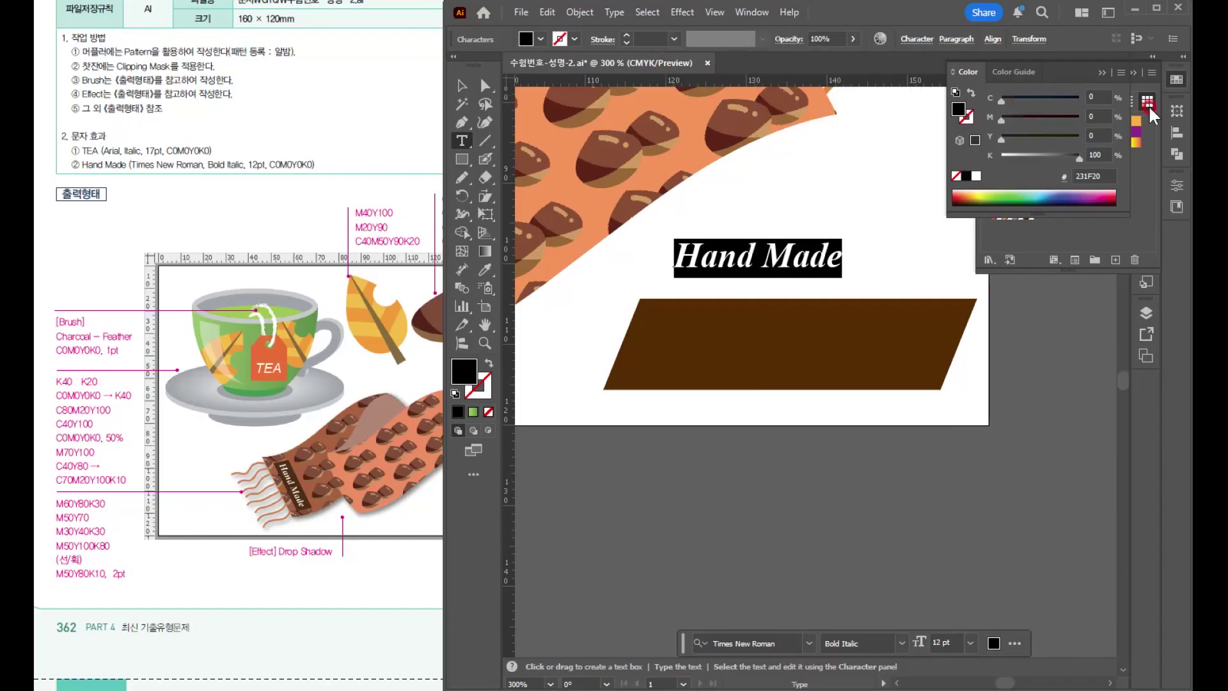
- Fill the "Hand Made" text with white and move it onto the brown parallelogram
{"action": "left_click", "coordinate": [975, 175]}
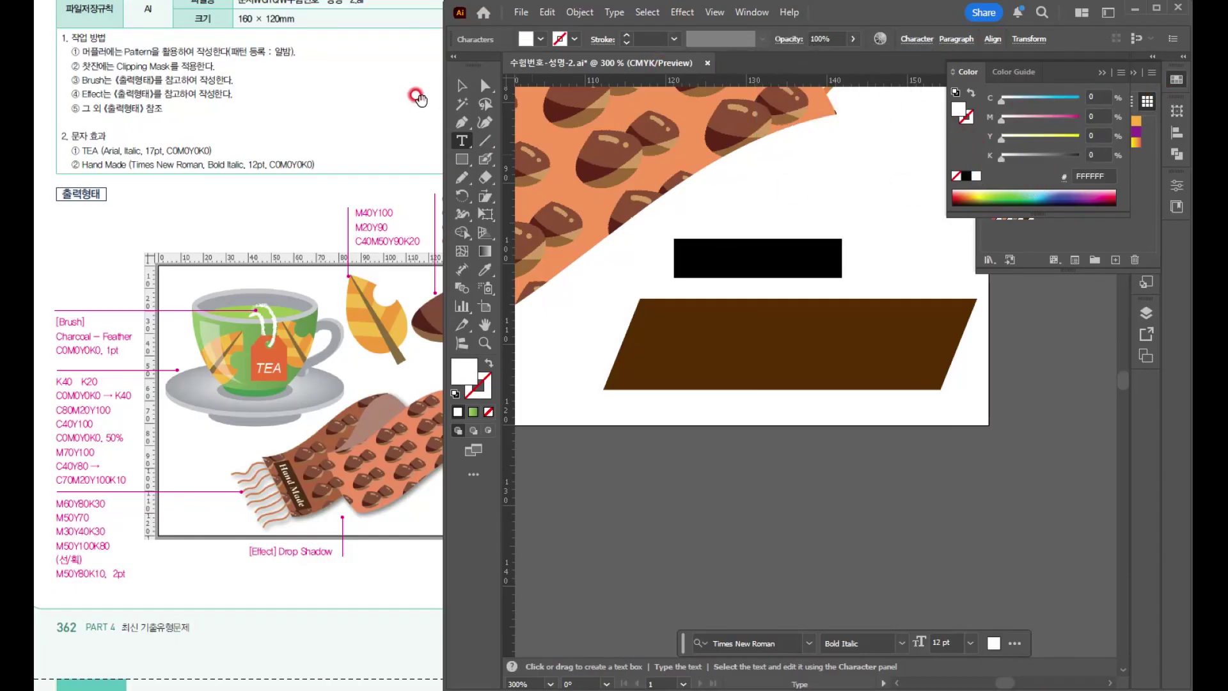
{"action": "left_click", "coordinate": [462, 85]}
{"action": "left_click", "coordinate": [753, 261]}
{"action": "left_click_drag", "start_coordinate": [753, 260], "coordinate": [782, 345]}
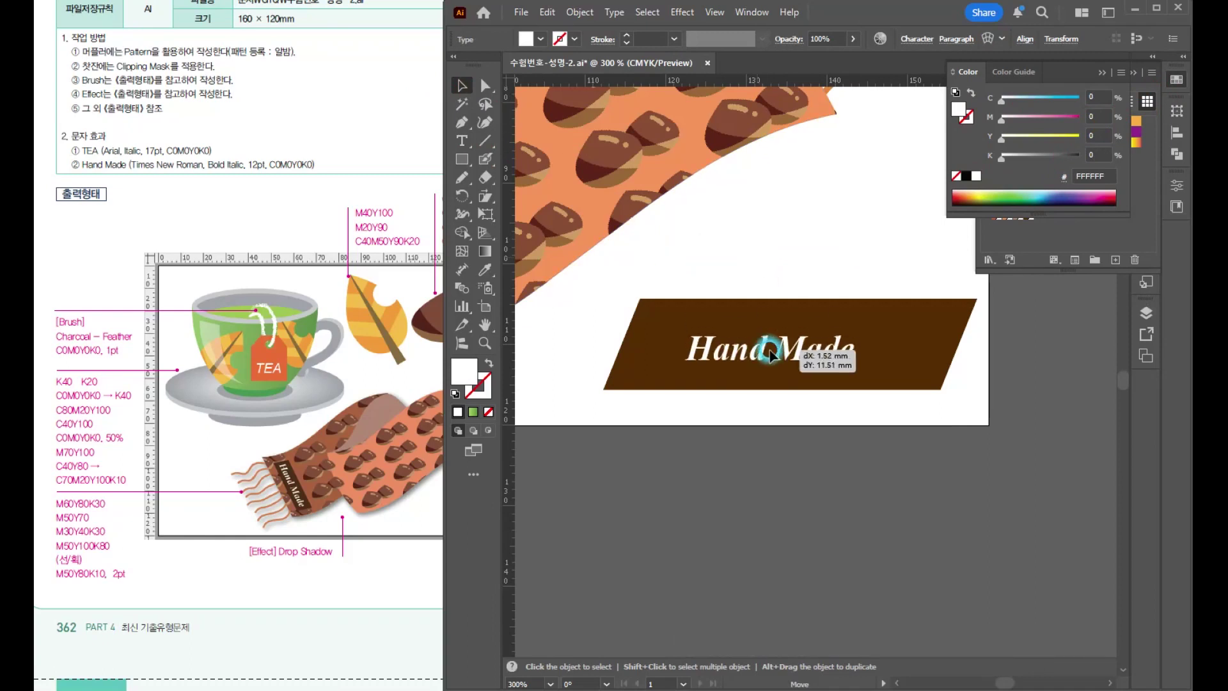
- Shrink the brown parallelogram to fit around the "Hand Made" text and group the two as one label
{"action": "left_click", "coordinate": [943, 337]}
{"action": "left_click_drag", "start_coordinate": [972, 298], "coordinate": [908, 316]}
{"action": "left_click_drag", "start_coordinate": [772, 296], "coordinate": [775, 387]}
{"action": "key", "text": "ctrl+g"}
{"action": "key", "text": "ctrl+1"}
{"action": "left_click_drag", "start_coordinate": [860, 339], "coordinate": [918, 410]}
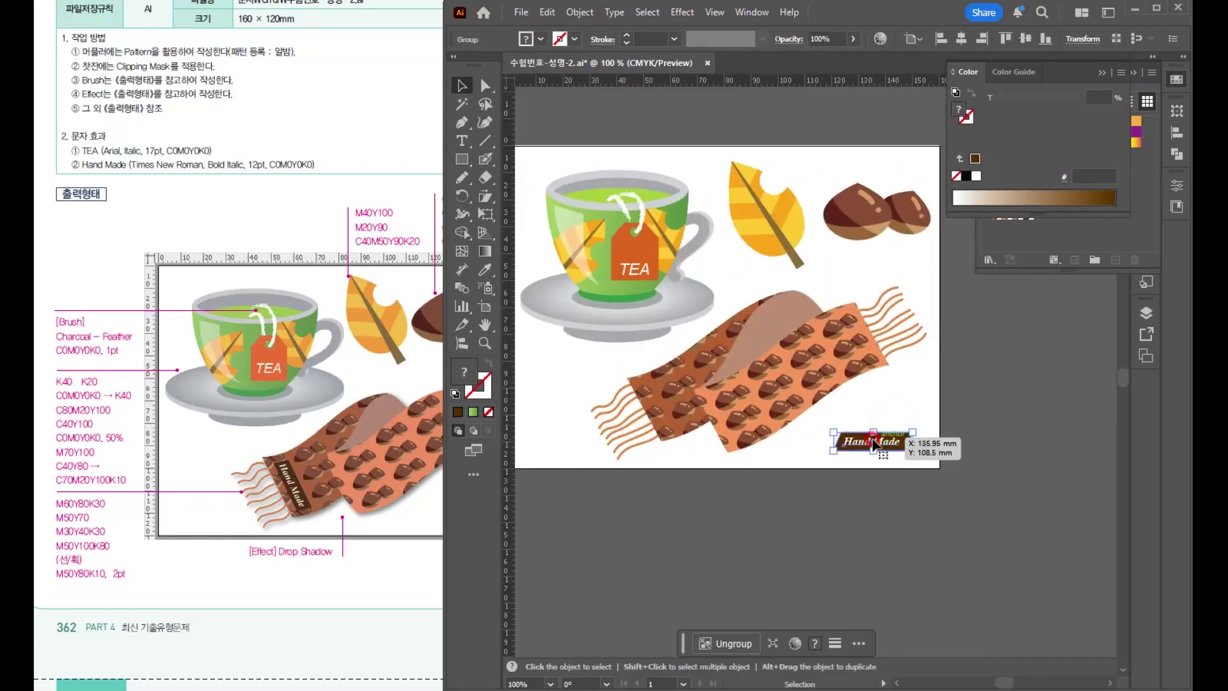
- Move the "Hand Made" label onto the muffler's lower-left end and rotate it to about 298° to follow the muffler's edge
{"action": "left_click_drag", "start_coordinate": [846, 436], "coordinate": [649, 395]}
{"action": "scroll", "coordinate": [649, 395], "scroll_direction": "up", "scroll_amount": 5, "text": "alt"}
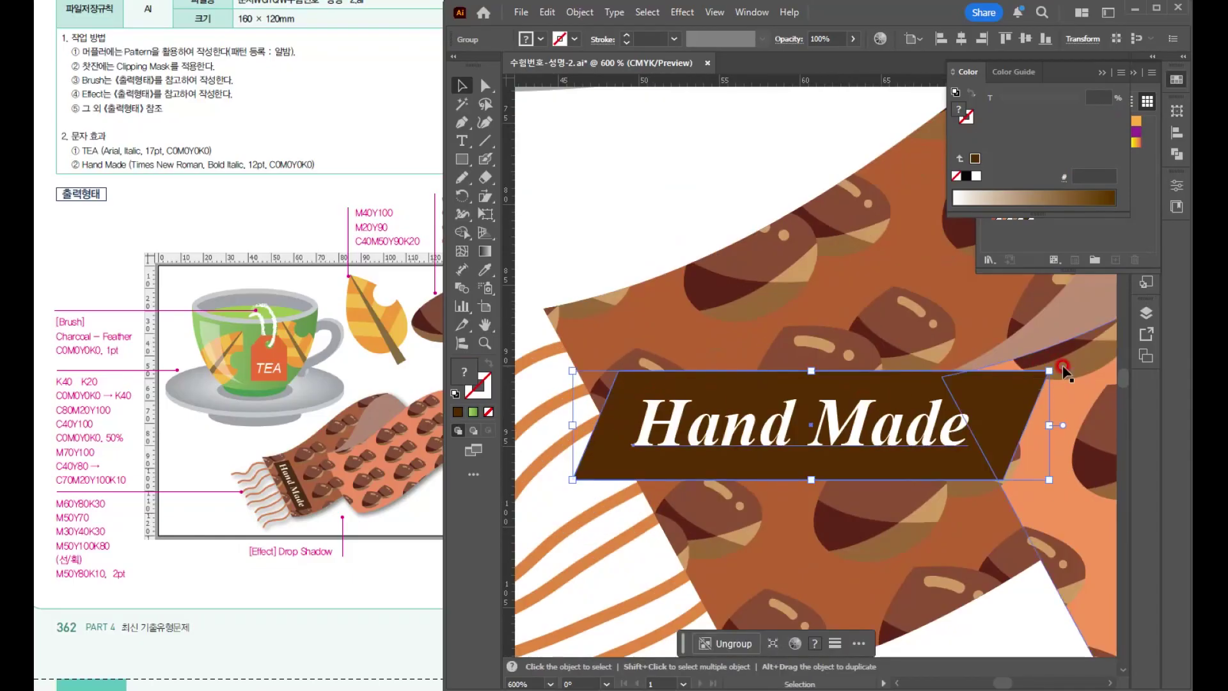
{"action": "left_click_drag", "start_coordinate": [1055, 366], "coordinate": [889, 523]}
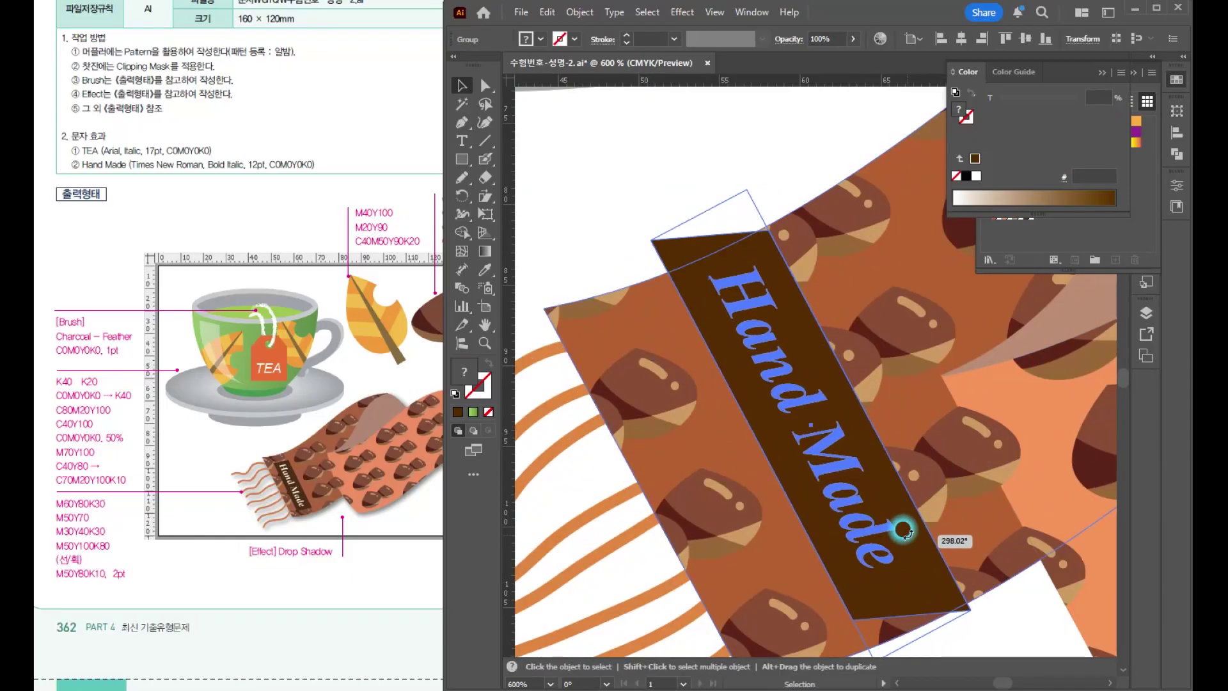
- Isolate the label group and shrink its brown parallelogram from both ends to fit the "Hand Made" text and the muffler's width
{"action": "left_click_drag", "start_coordinate": [651, 240], "coordinate": [673, 265]}
{"action": "key", "text": "ctrl+z"}
{"action": "double_click", "coordinate": [710, 249]}
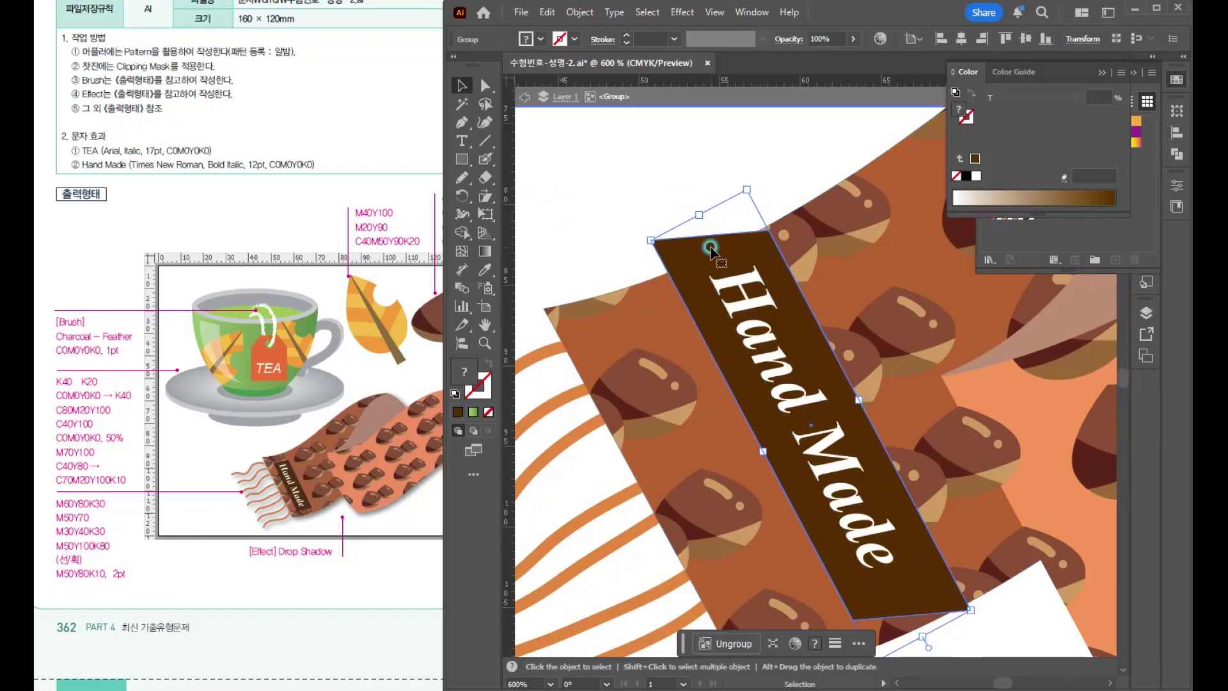
{"action": "left_click", "coordinate": [767, 242]}
{"action": "left_click_drag", "start_coordinate": [651, 241], "coordinate": [670, 256]}
{"action": "left_click_drag", "start_coordinate": [903, 611], "coordinate": [903, 599]}
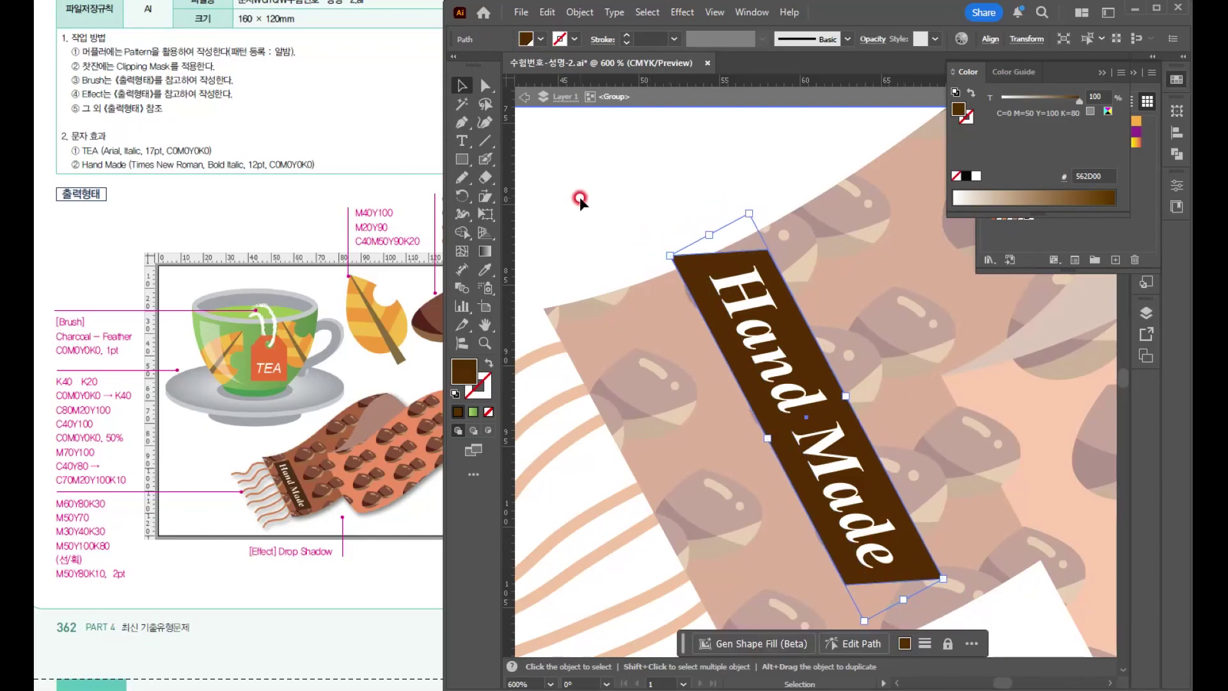
{"action": "left_click", "coordinate": [743, 310]}
{"action": "left_click", "coordinate": [597, 184]}
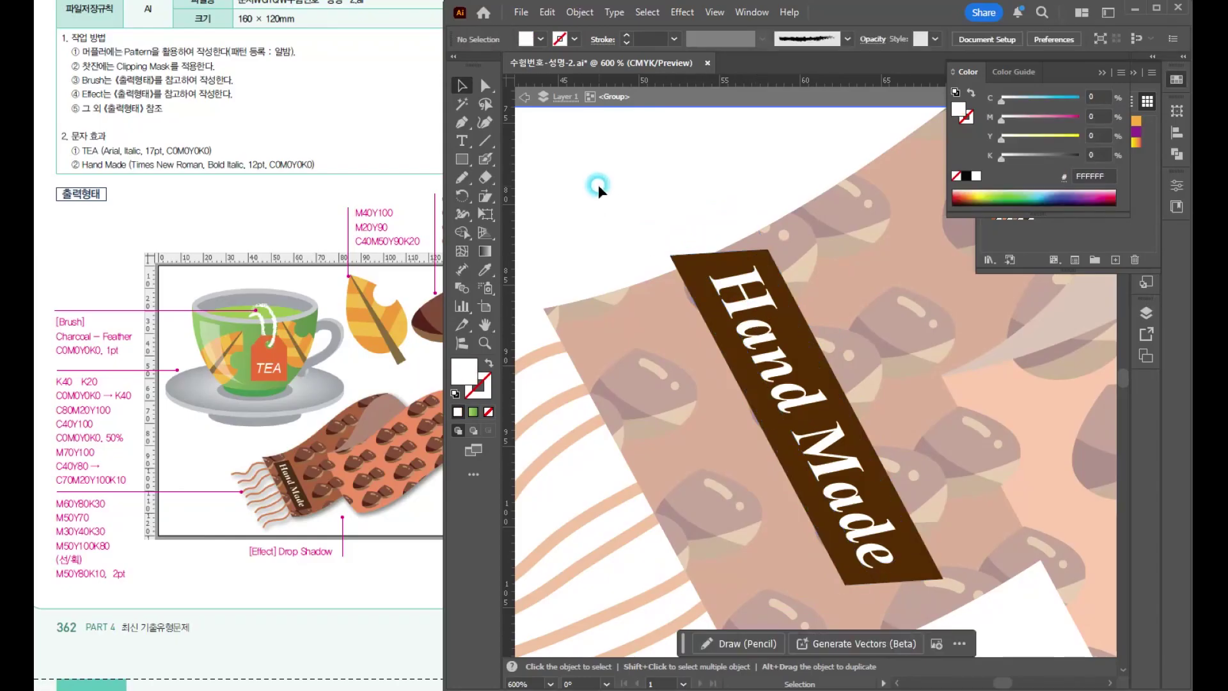
- Check the font, style and size of the "Hand Made" text inside the label group
{"action": "double_click", "coordinate": [758, 309]}
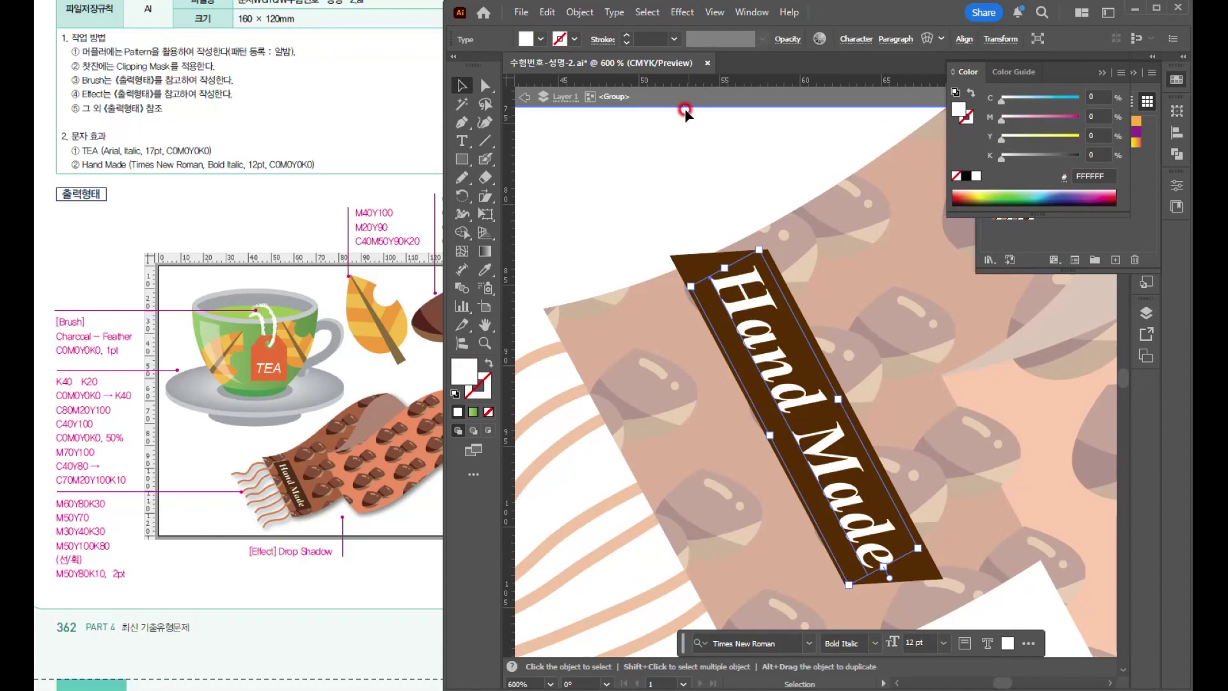
{"action": "double_click", "coordinate": [756, 312]}
{"action": "key", "text": "ctrl+a"}
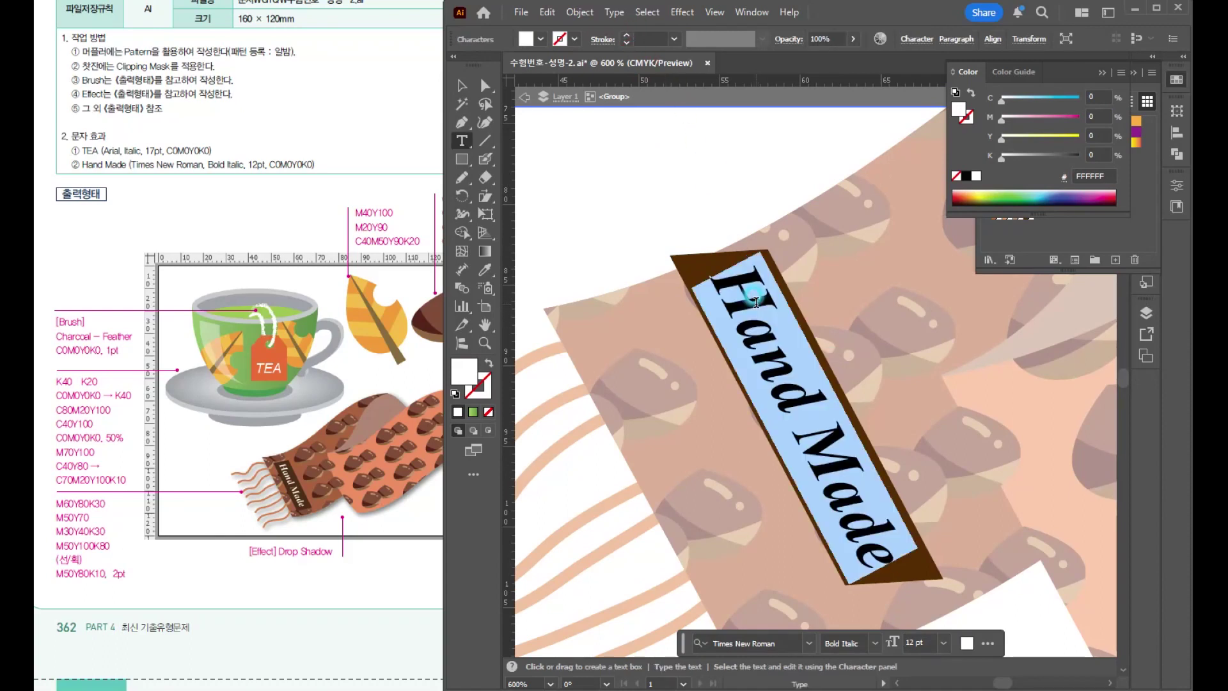
{"action": "left_click", "coordinate": [759, 318]}
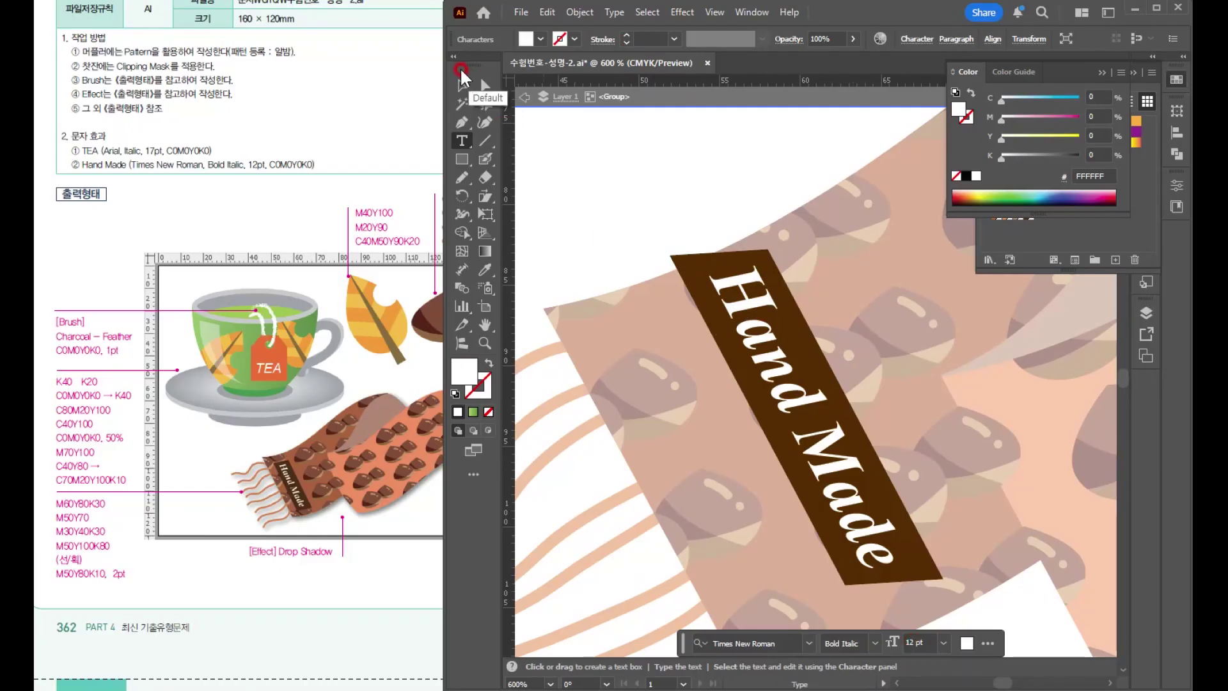
{"action": "left_click", "coordinate": [463, 88]}
{"action": "left_click", "coordinate": [643, 179]}
{"action": "left_click", "coordinate": [776, 323]}
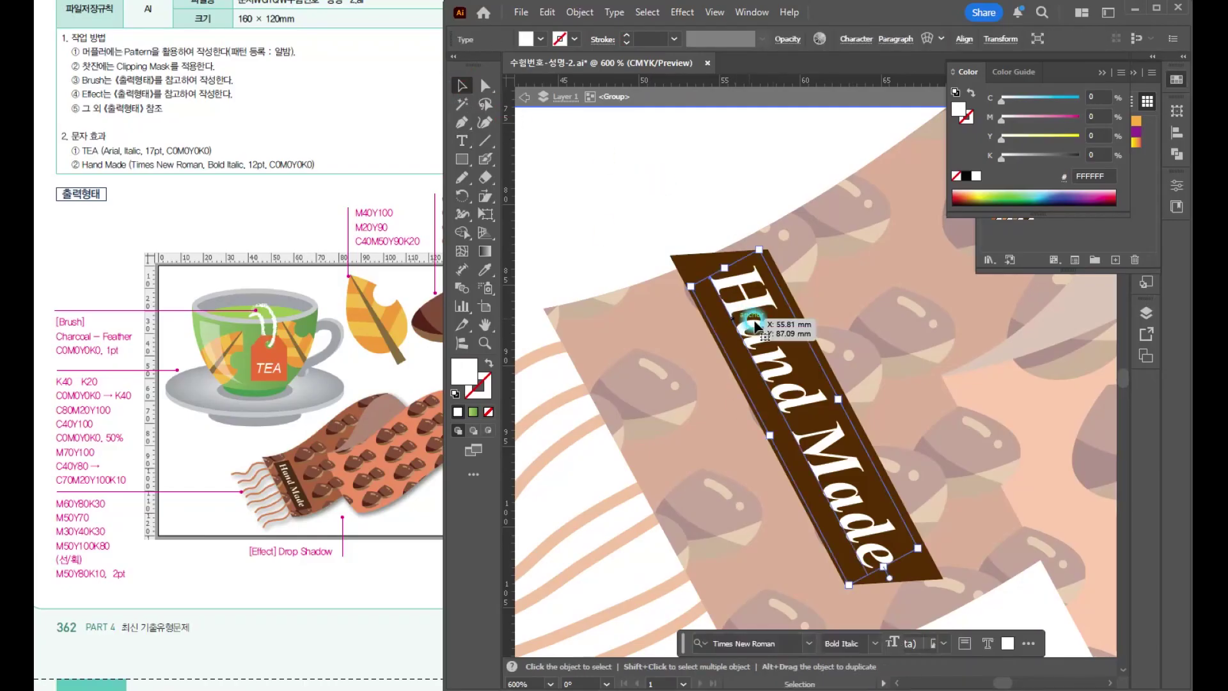
- Leave the group's isolation and fit the "Hand Made" label against the muffler's lower-left edge beside the fringe
{"action": "left_click", "coordinate": [673, 196]}
{"action": "left_click_drag", "start_coordinate": [781, 370], "coordinate": [712, 430]}
{"action": "scroll", "coordinate": [754, 416], "scroll_direction": "down", "scroll_amount": 2}
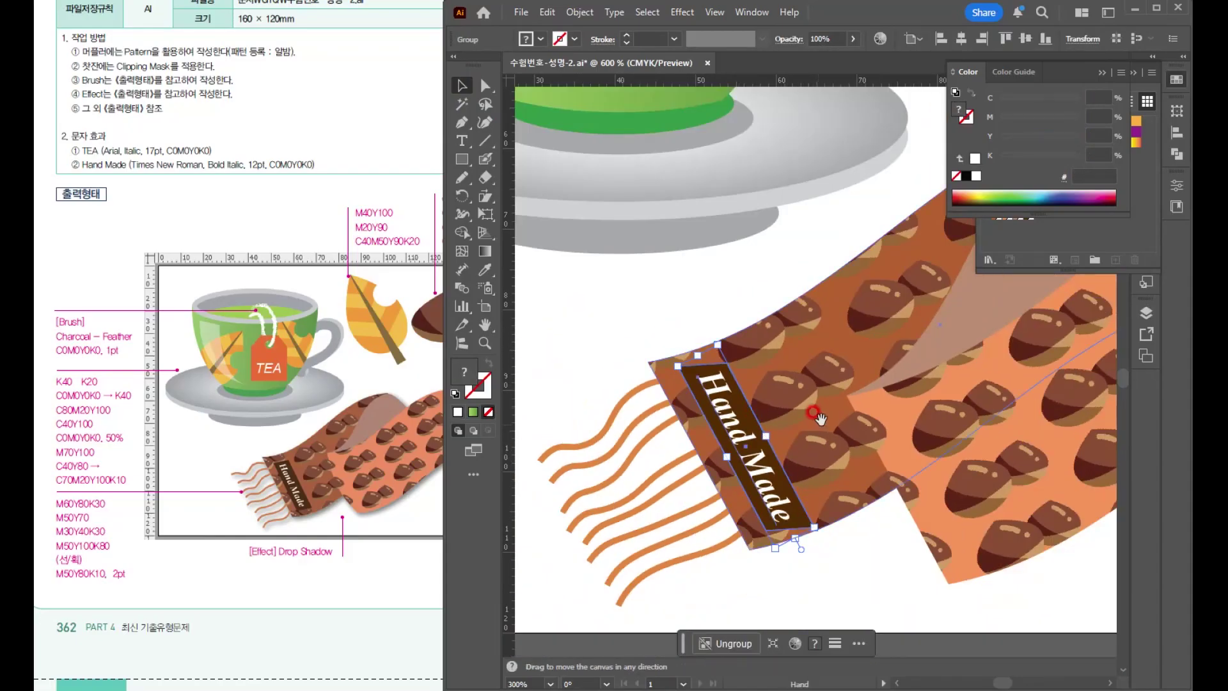
{"action": "left_click_drag", "start_coordinate": [817, 416], "coordinate": [709, 309]}
{"action": "left_click", "coordinate": [694, 429]}
{"action": "left_click_drag", "start_coordinate": [694, 430], "coordinate": [743, 454]}
{"action": "left_click_drag", "start_coordinate": [694, 385], "coordinate": [682, 385]}
{"action": "left_click", "coordinate": [713, 473]}
{"action": "key", "text": "ctrl+1"}
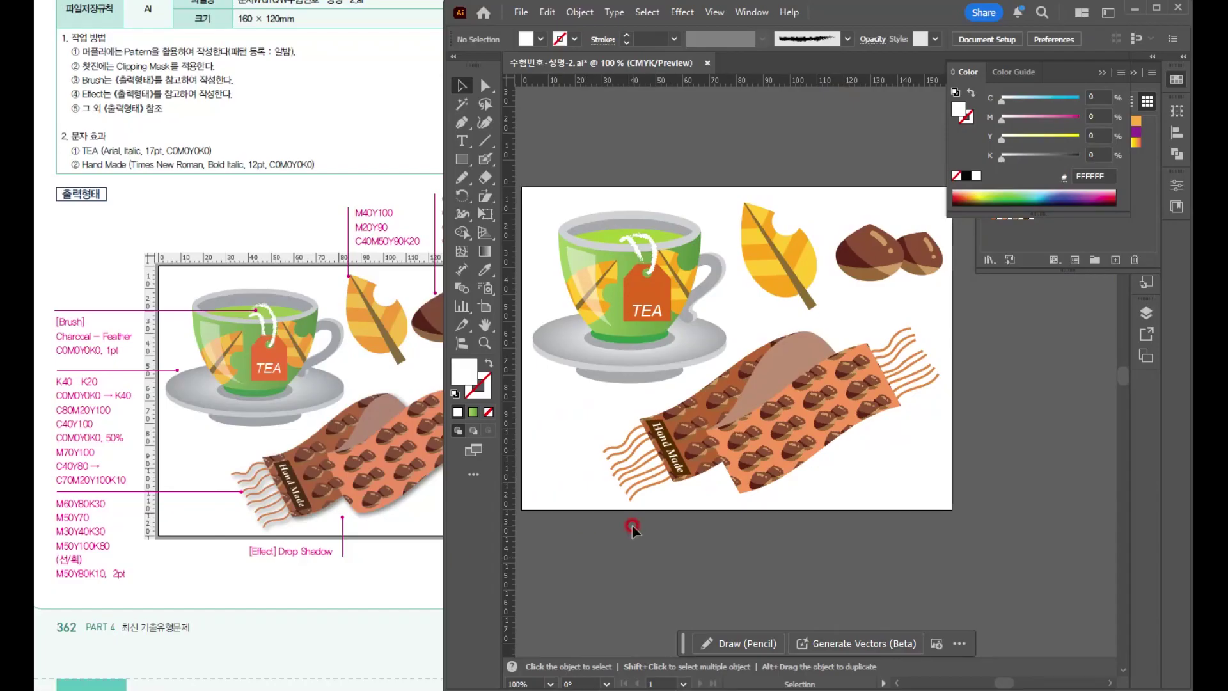
- Select all muffler parts, including the label, the fold and both fringes, and group them as one object
{"action": "left_click_drag", "start_coordinate": [604, 425], "coordinate": [923, 534]}
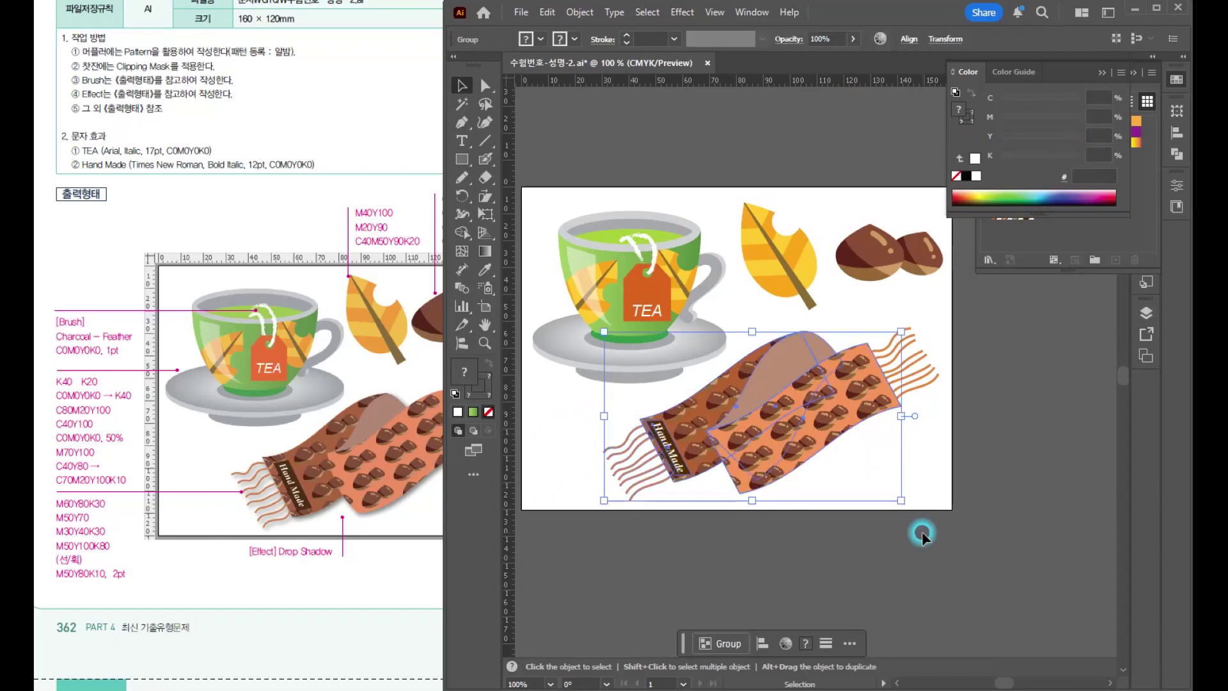
{"action": "left_click", "coordinate": [935, 343], "text": "shift"}
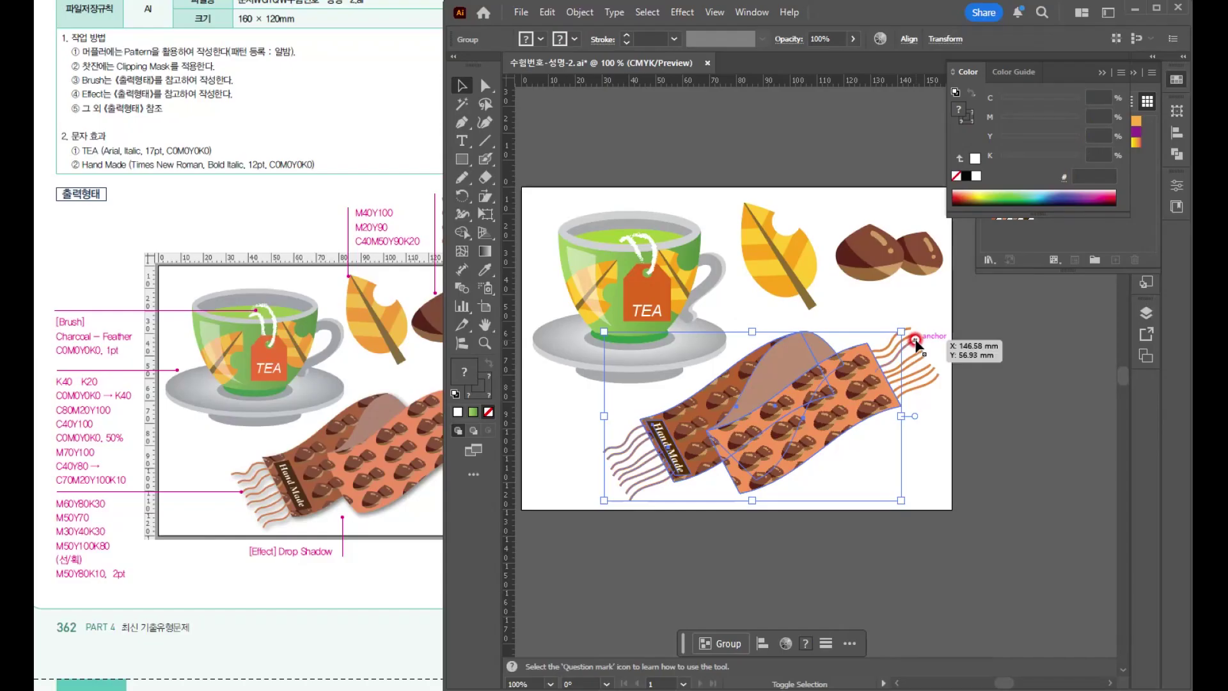
{"action": "left_click_drag", "start_coordinate": [820, 385], "coordinate": [800, 476]}
{"action": "key", "text": "ctrl+z"}
{"action": "left_click", "coordinate": [816, 352], "text": "shift"}
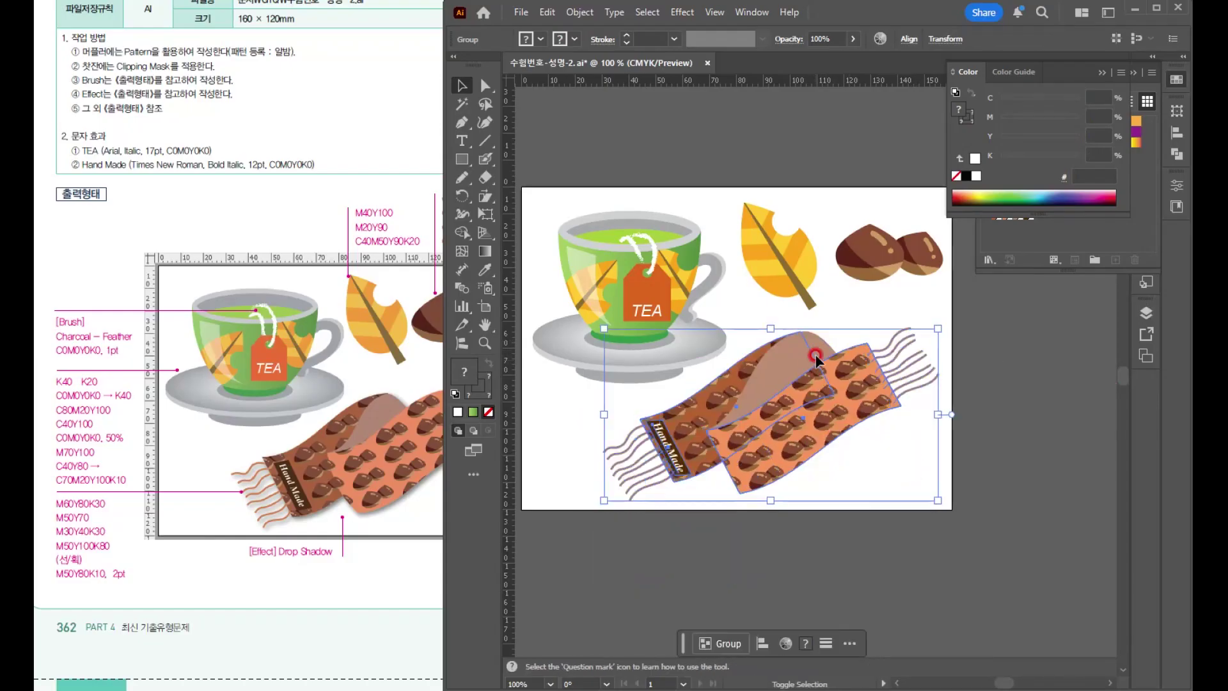
{"action": "left_click_drag", "start_coordinate": [817, 402], "coordinate": [778, 524]}
{"action": "key", "text": "ctrl+z"}
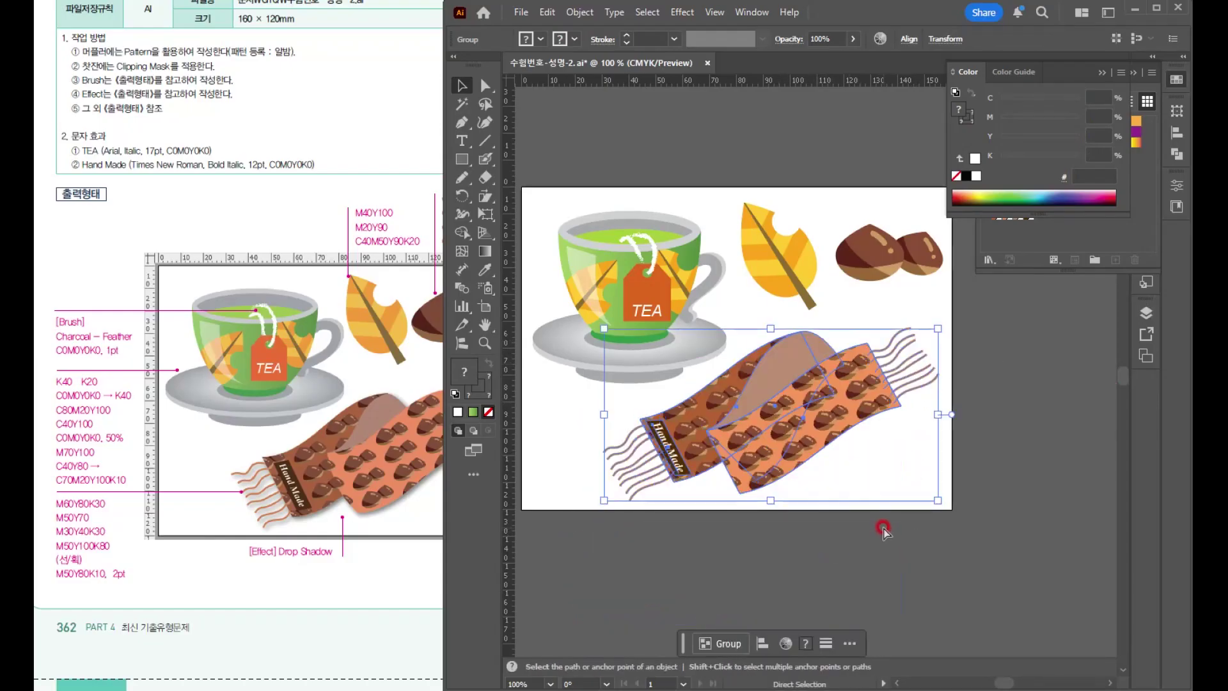
- Apply a Multiply Drop Shadow to the muffler group with 50% opacity, 1 mm X and Y offsets and 1 mm blur
{"action": "left_click", "coordinate": [691, 14]}
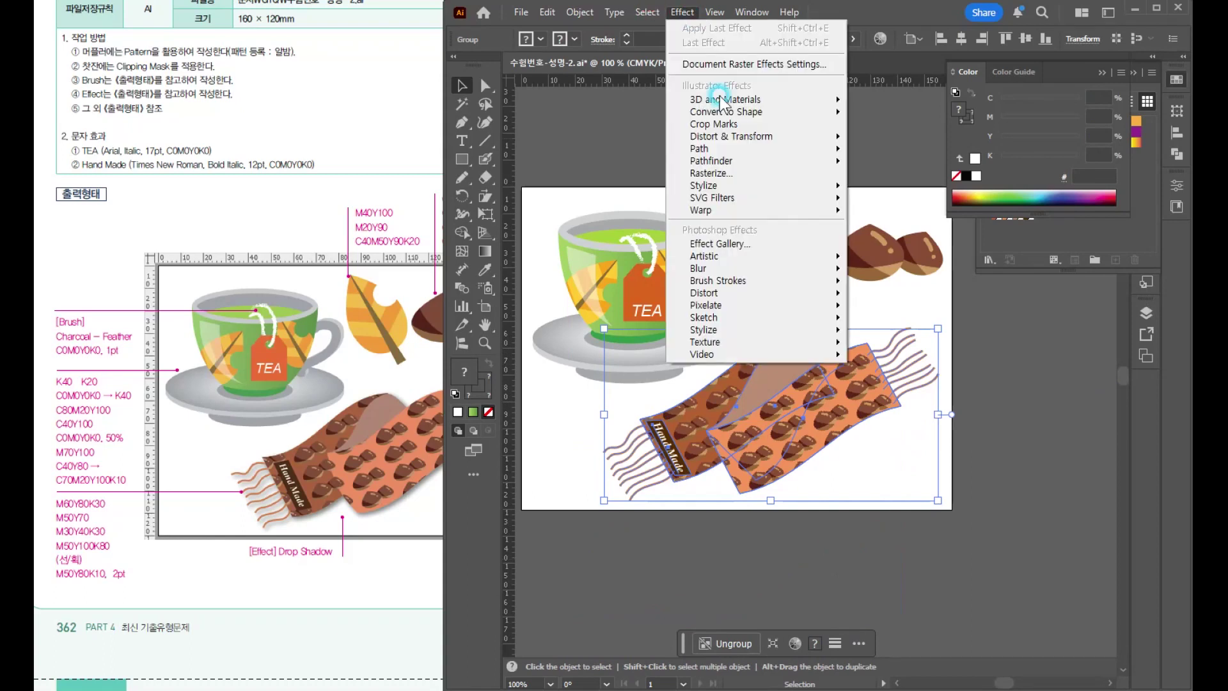
{"action": "mouse_move", "coordinate": [770, 185]}
{"action": "left_click", "coordinate": [871, 188]}
{"action": "left_click", "coordinate": [438, 251]}
{"action": "left_click_drag", "start_coordinate": [470, 208], "coordinate": [343, 185]}
{"action": "type", "text": "50"}
{"action": "key", "text": "Tab"}
{"action": "type", "text": "1"}
{"action": "key", "text": "Tab"}
{"action": "type", "text": "1"}
{"action": "key", "text": "Tab"}
{"action": "type", "text": "1"}
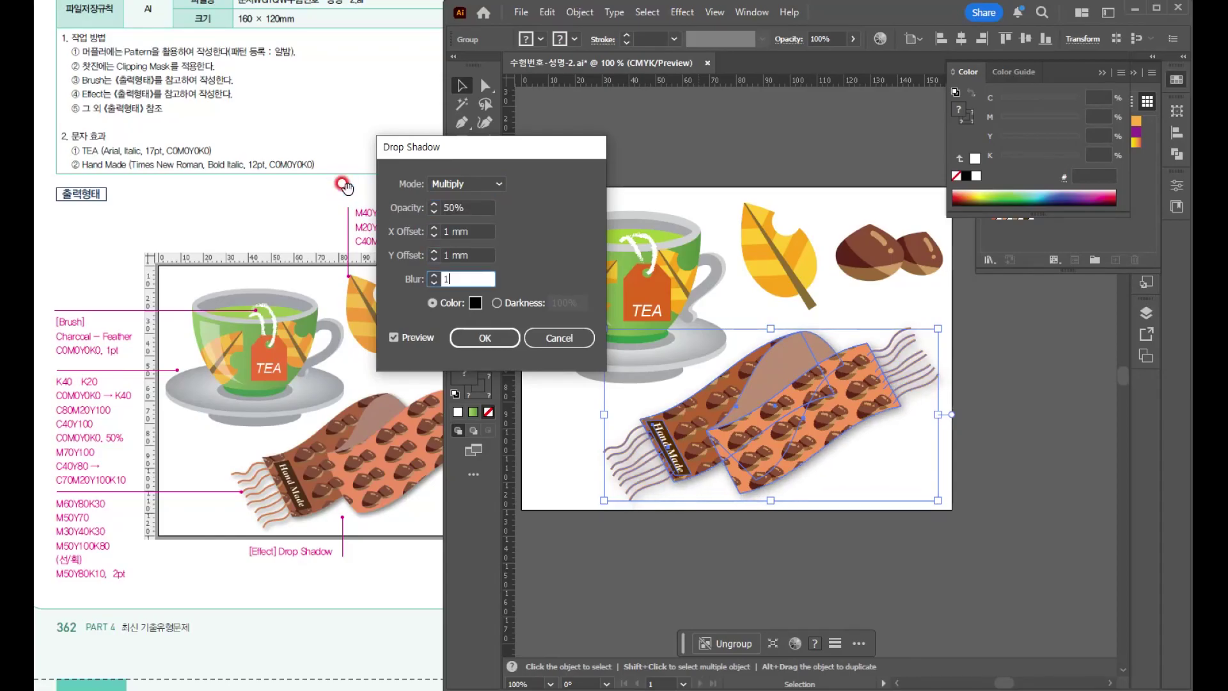
{"action": "key", "text": "Return"}
{"action": "left_click", "coordinate": [896, 541]}
- Collapse the open Color and Swatches panels and save the document
{"action": "left_click_drag", "start_coordinate": [896, 541], "coordinate": [966, 549]}
{"action": "left_click", "coordinate": [1125, 68]}
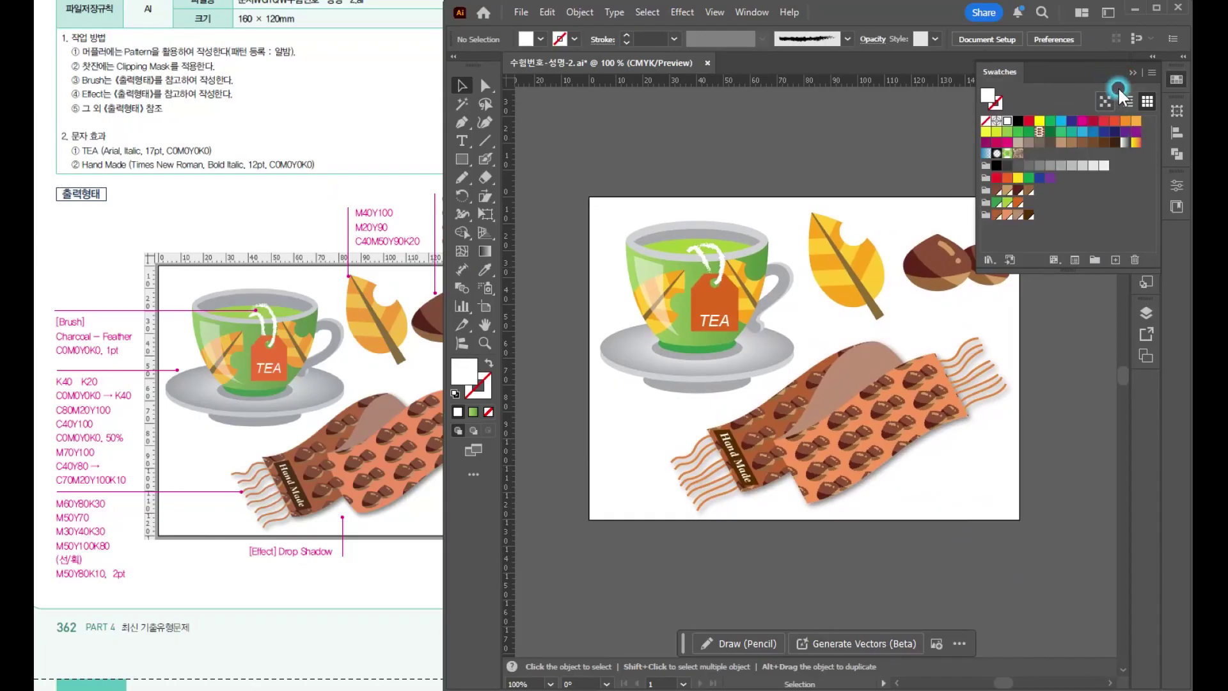
{"action": "left_click", "coordinate": [1132, 73]}
{"action": "key", "text": "ctrl+s"}
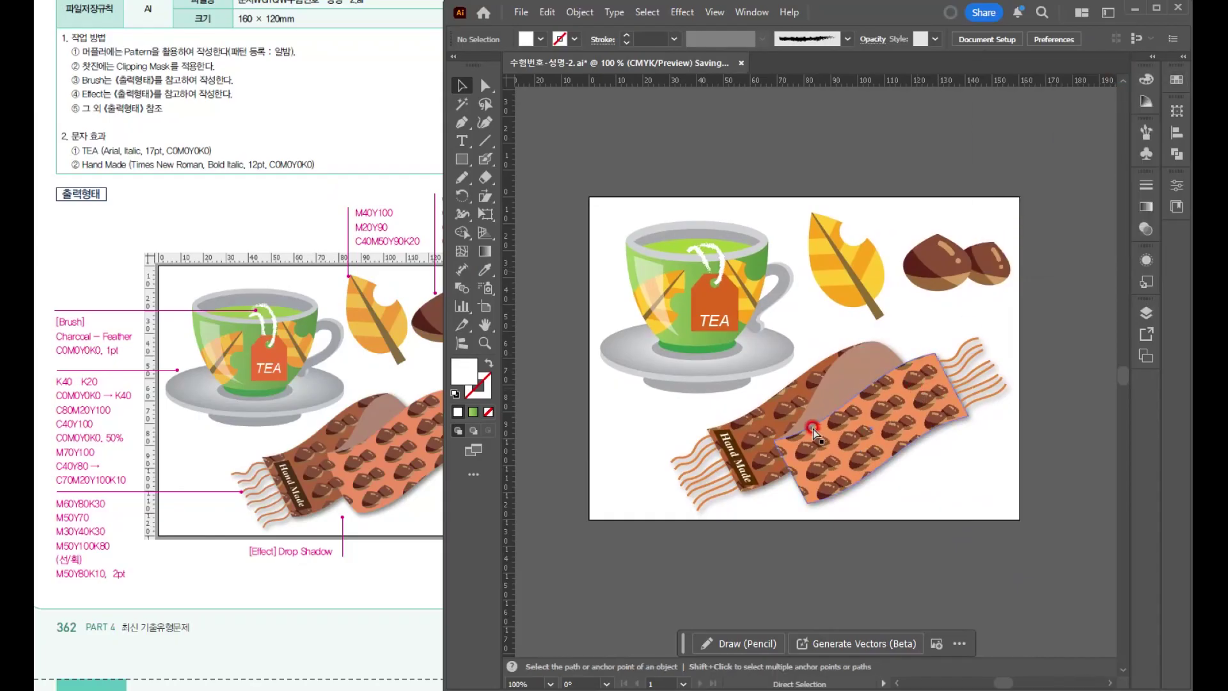
{"action": "scroll", "coordinate": [732, 417], "scroll_direction": "up", "scroll_amount": 1}
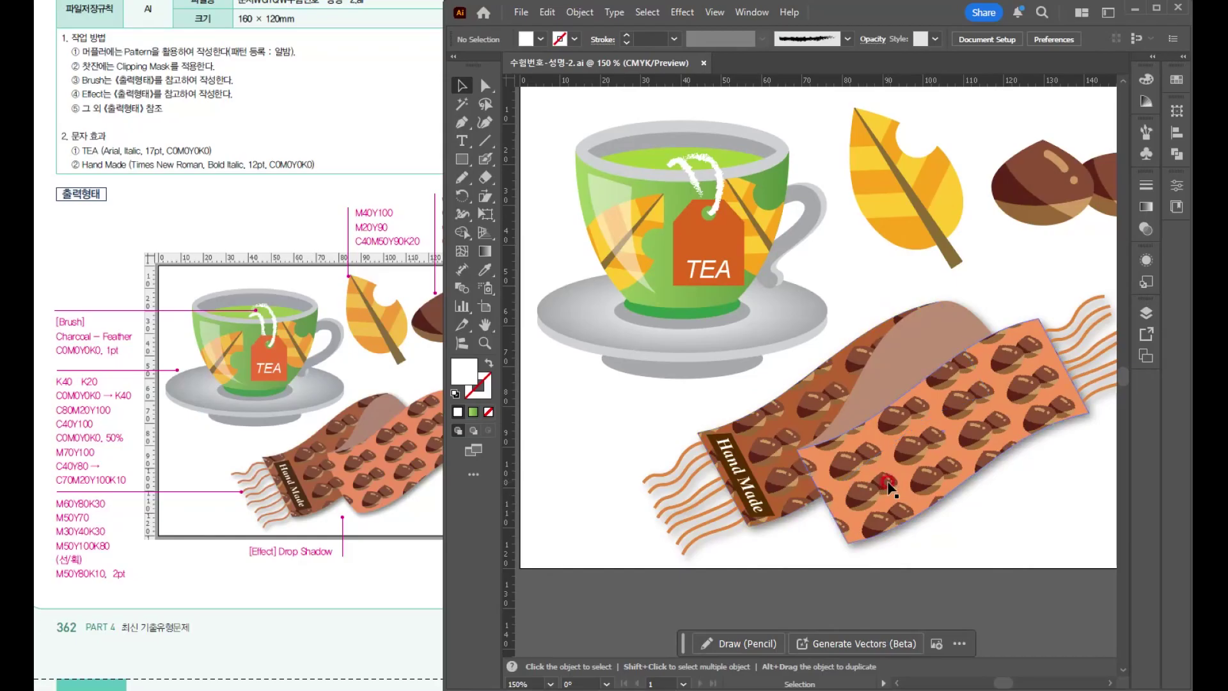
{"action": "scroll", "coordinate": [889, 487], "scroll_direction": "down", "scroll_amount": 1}
{"action": "left_click", "coordinate": [734, 510]}
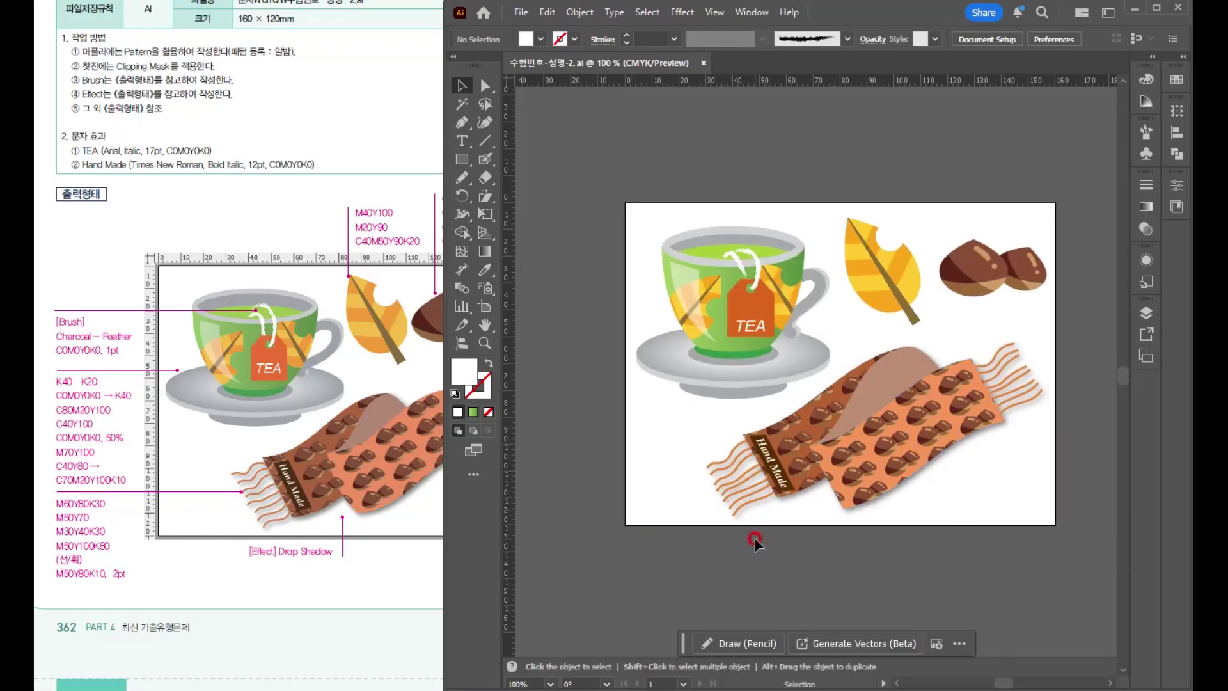